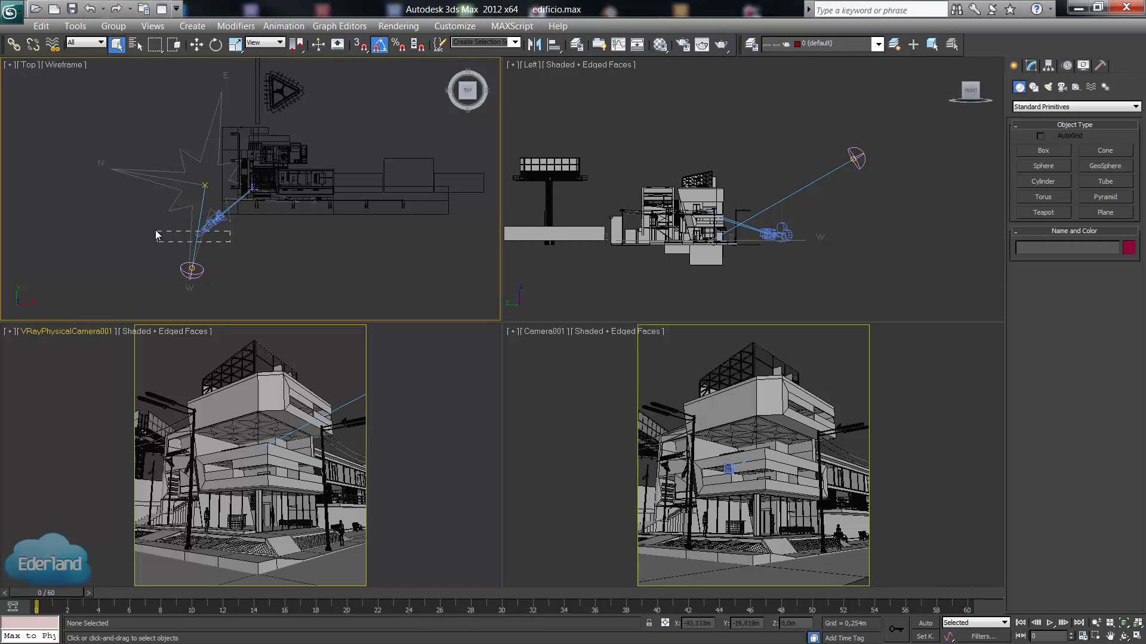
Delete the compass, sun and camera and maximize a single Perspective view of the building.
{"action": "left_click_drag", "start_coordinate": [248, 263], "coordinate": [140, 223]}
{"action": "key", "text": "Delete"}
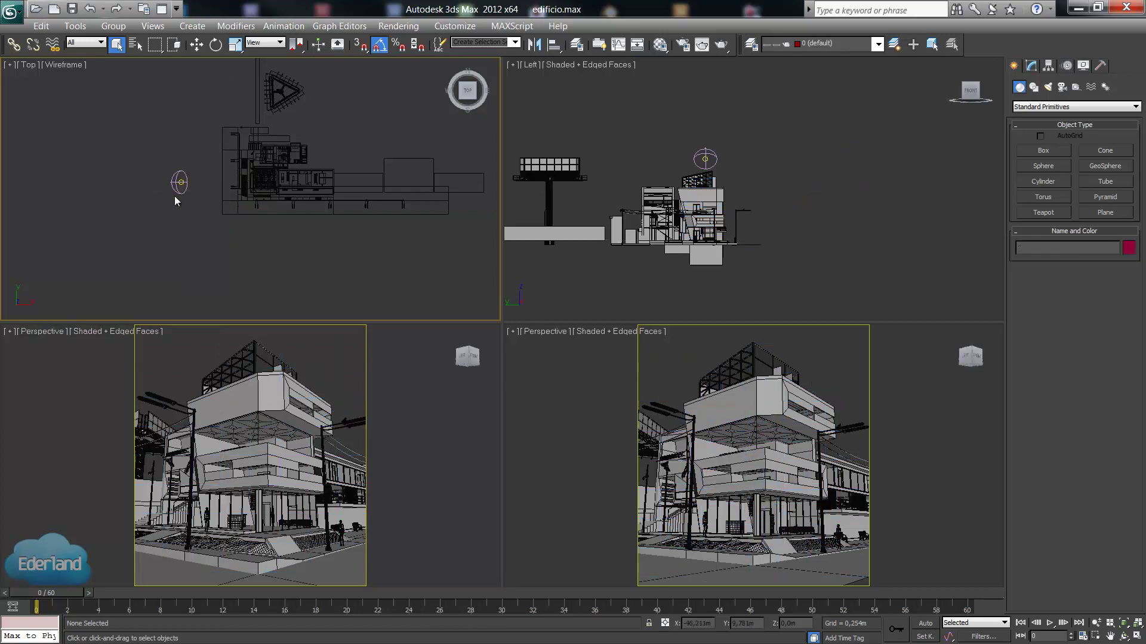
{"action": "right_click", "coordinate": [727, 261]}
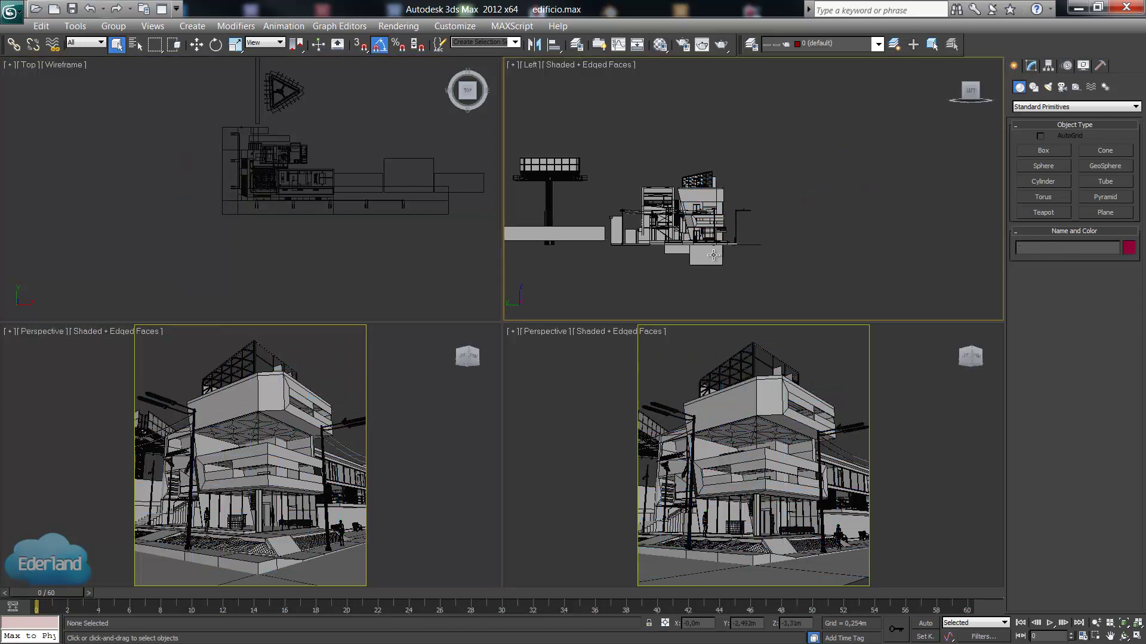
{"action": "key", "text": "p"}
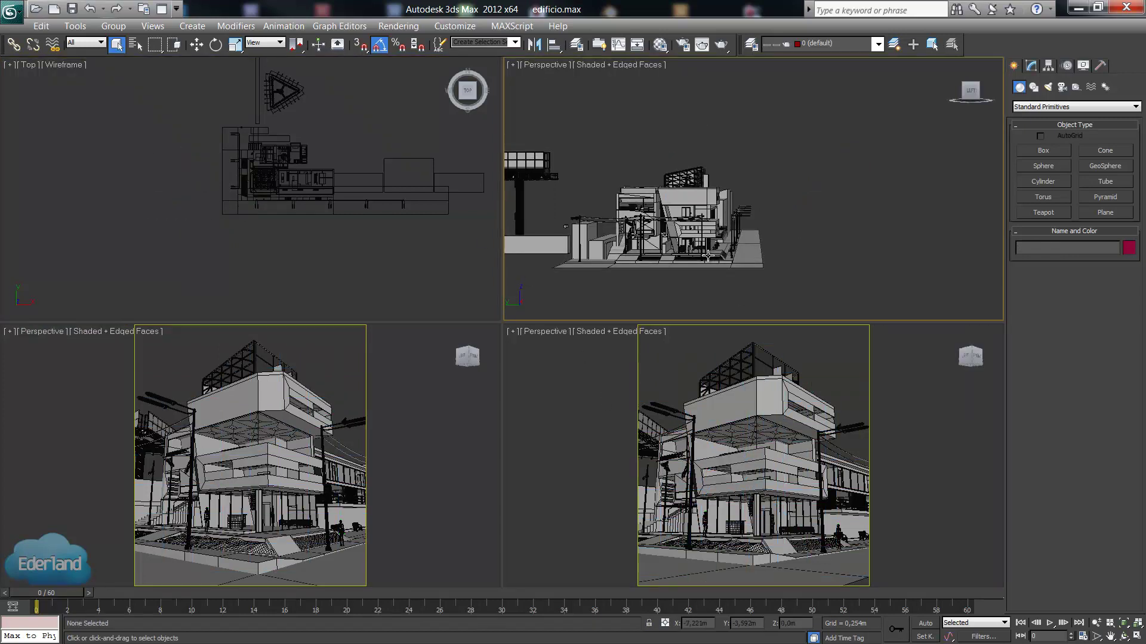
{"action": "key", "text": "alt+w"}
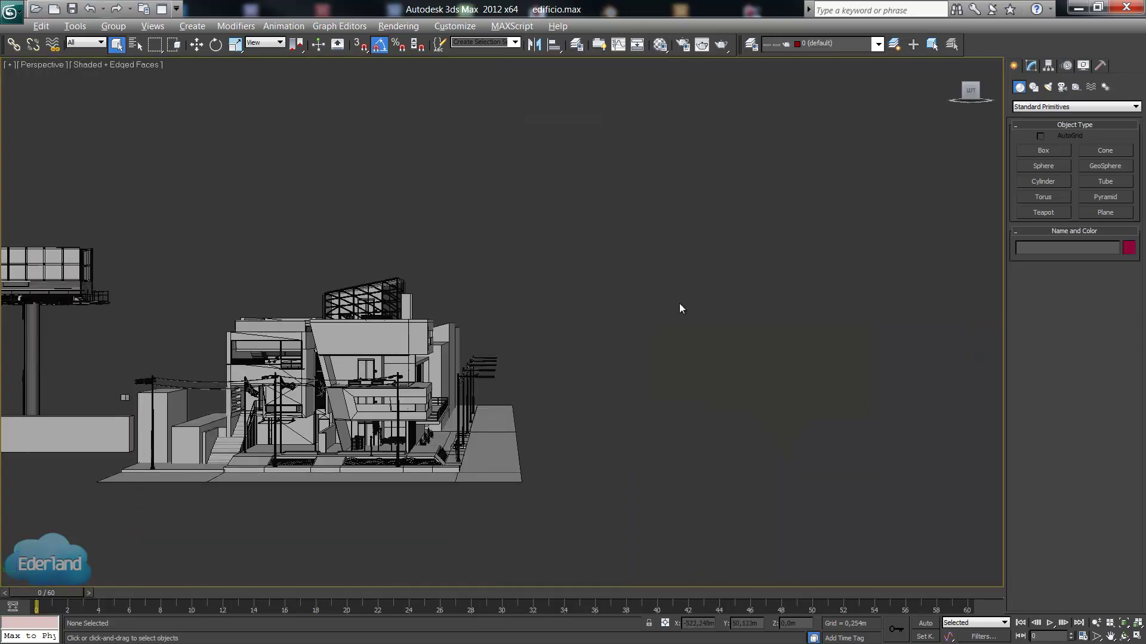
Orbit and zoom around the street corner, picking the planter mesh Plane012 along the way.
{"action": "mouse_move", "coordinate": [679, 304]}
{"action": "middle_mouse_down", "text": "alt"}
{"action": "mouse_move", "coordinate": [779, 275]}
{"action": "mouse_move", "coordinate": [710, 304]}
{"action": "middle_mouse_up", "text": "alt"}
{"action": "scroll", "coordinate": [516, 319], "scroll_direction": "up", "scroll_amount": 2}
{"action": "scroll", "coordinate": [515, 319], "scroll_direction": "up", "scroll_amount": 4}
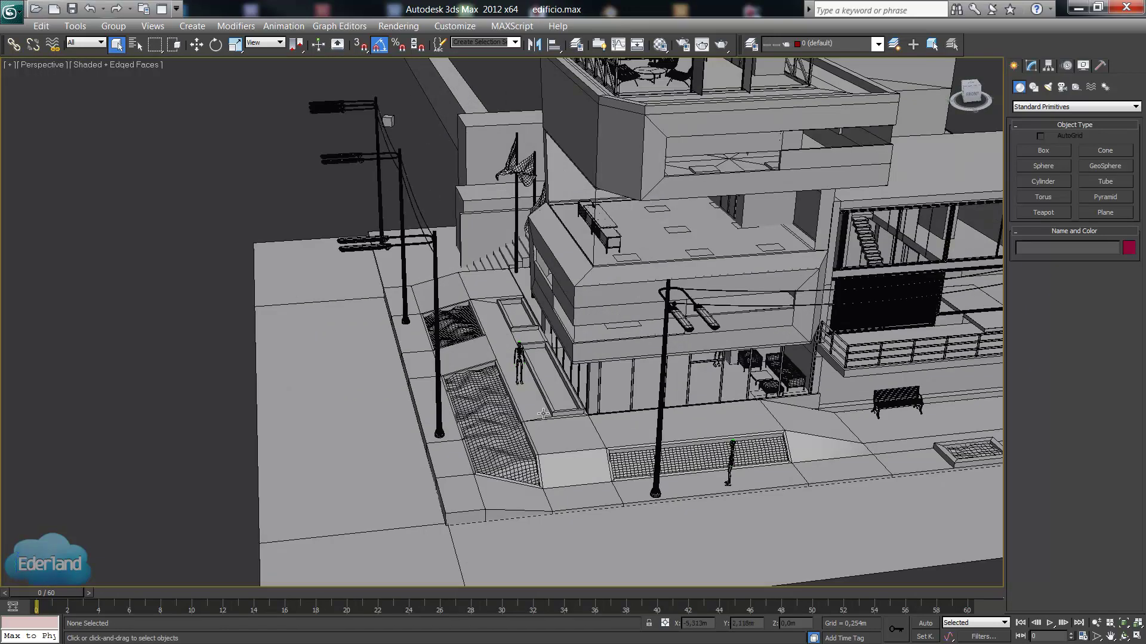
{"action": "scroll", "coordinate": [516, 319], "scroll_direction": "up", "scroll_amount": 3}
{"action": "scroll", "coordinate": [516, 320], "scroll_direction": "up", "scroll_amount": 3}
{"action": "middle_click_drag", "start_coordinate": [516, 319], "coordinate": [460, 347], "text": "alt"}
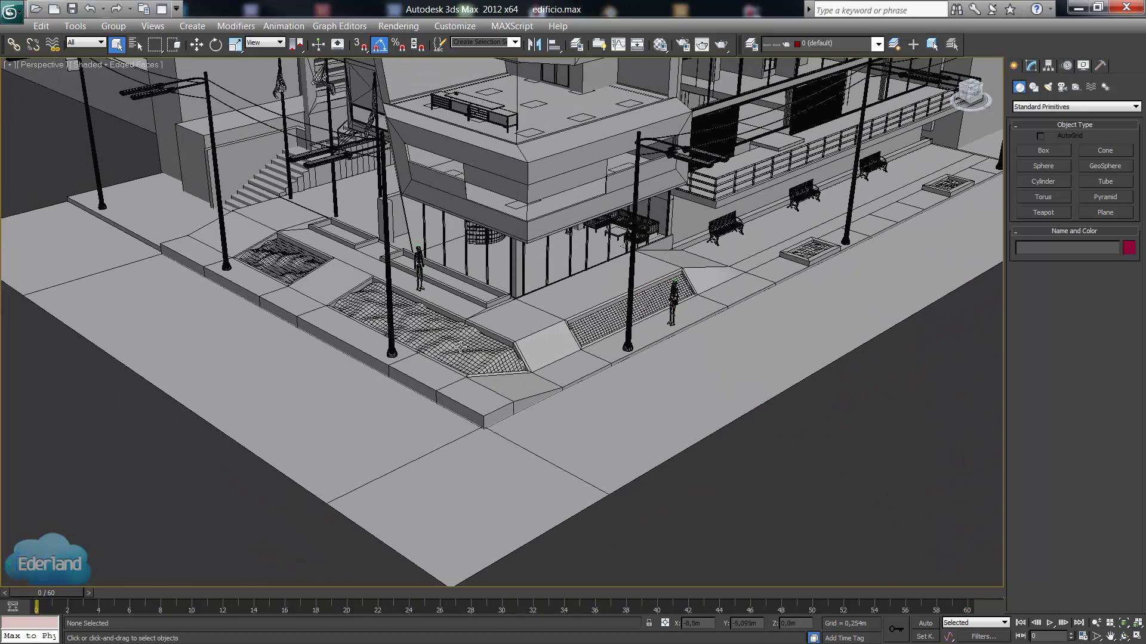
{"action": "left_click", "coordinate": [442, 343]}
{"action": "scroll", "coordinate": [537, 226], "scroll_direction": "down", "scroll_amount": 2}
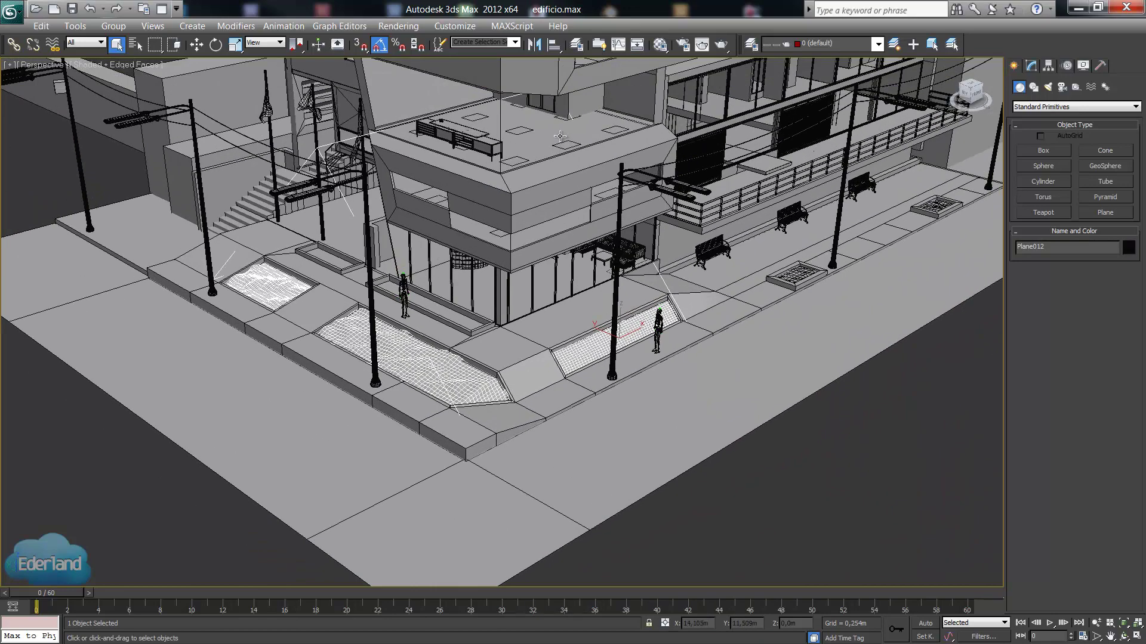
Select the road plane Plane007 and bring up the texturas texture folder.
{"action": "mouse_move", "coordinate": [561, 194]}
{"action": "middle_mouse_down", "text": "alt"}
{"action": "mouse_move", "coordinate": [331, 88]}
{"action": "mouse_move", "coordinate": [396, 127]}
{"action": "middle_mouse_up", "text": "alt"}
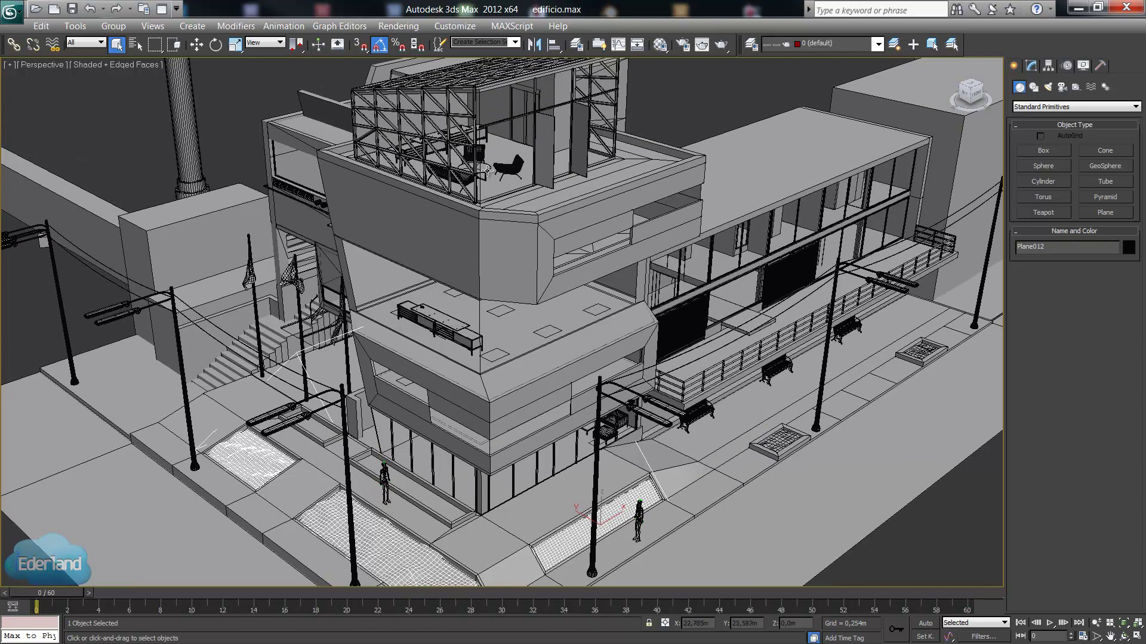
{"action": "middle_click_drag", "start_coordinate": [620, 369], "coordinate": [704, 442], "text": "alt"}
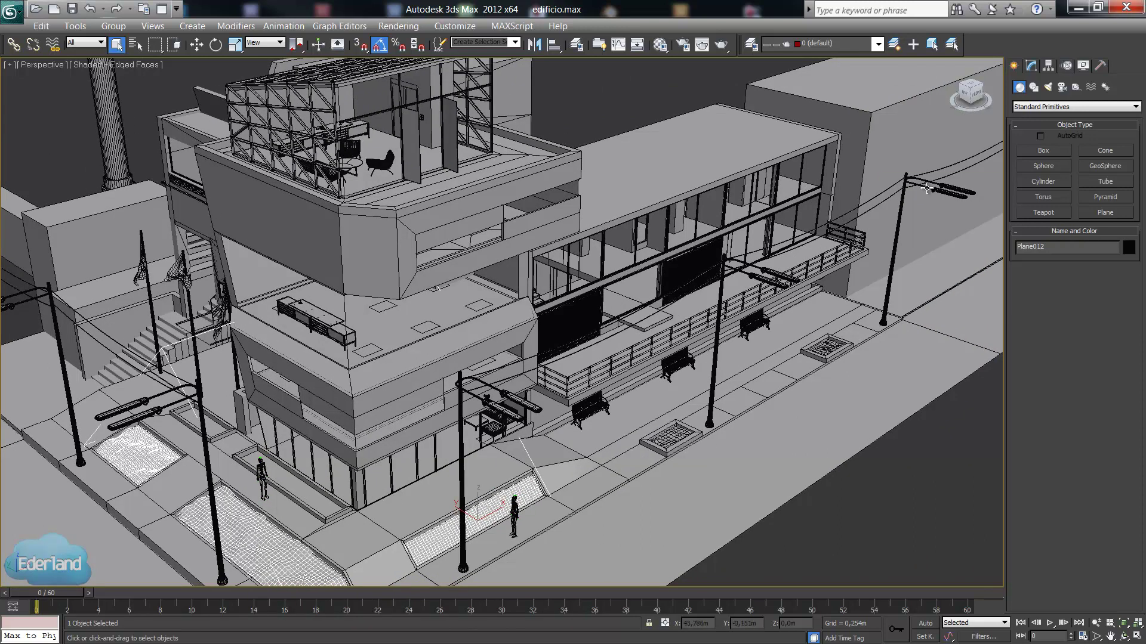
{"action": "scroll", "coordinate": [413, 368], "scroll_direction": "up", "scroll_amount": 3}
{"action": "left_click", "coordinate": [412, 482]}
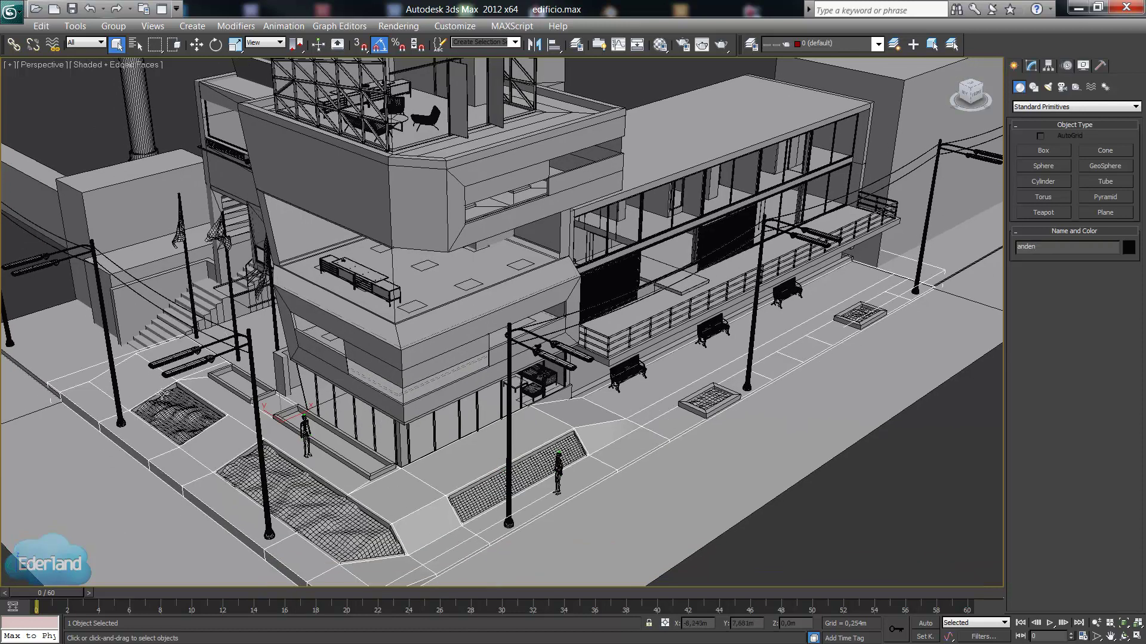
{"action": "middle_click_drag", "start_coordinate": [592, 429], "coordinate": [617, 397]}
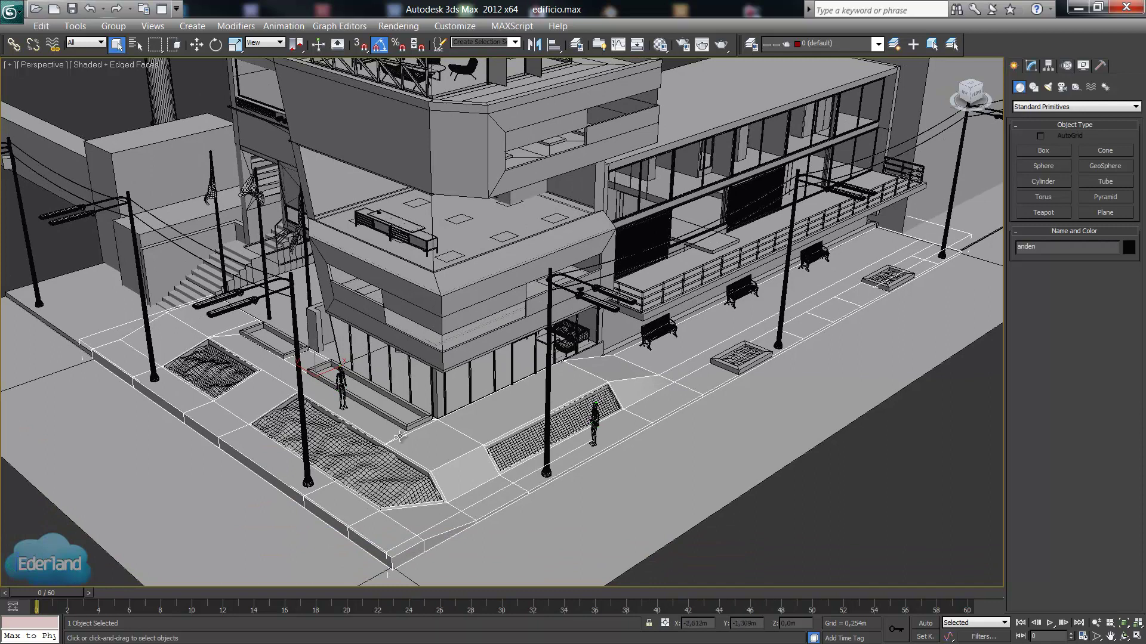
{"action": "middle_click_drag", "start_coordinate": [249, 467], "coordinate": [280, 402]}
{"action": "left_click", "coordinate": [253, 472]}
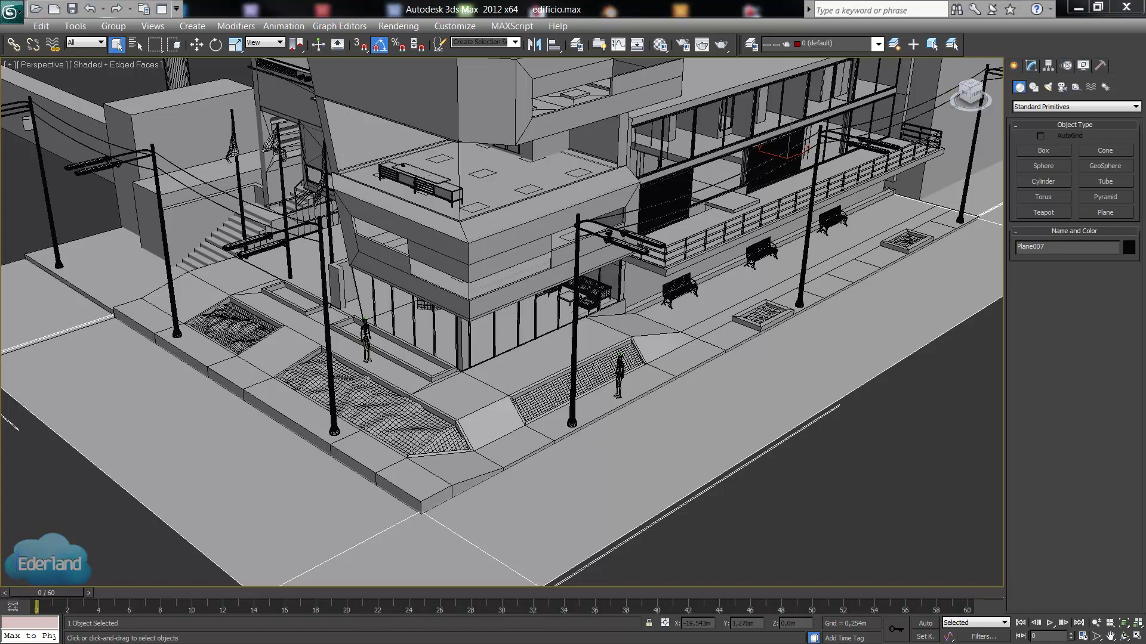
{"action": "key", "text": "alt+Tab"}
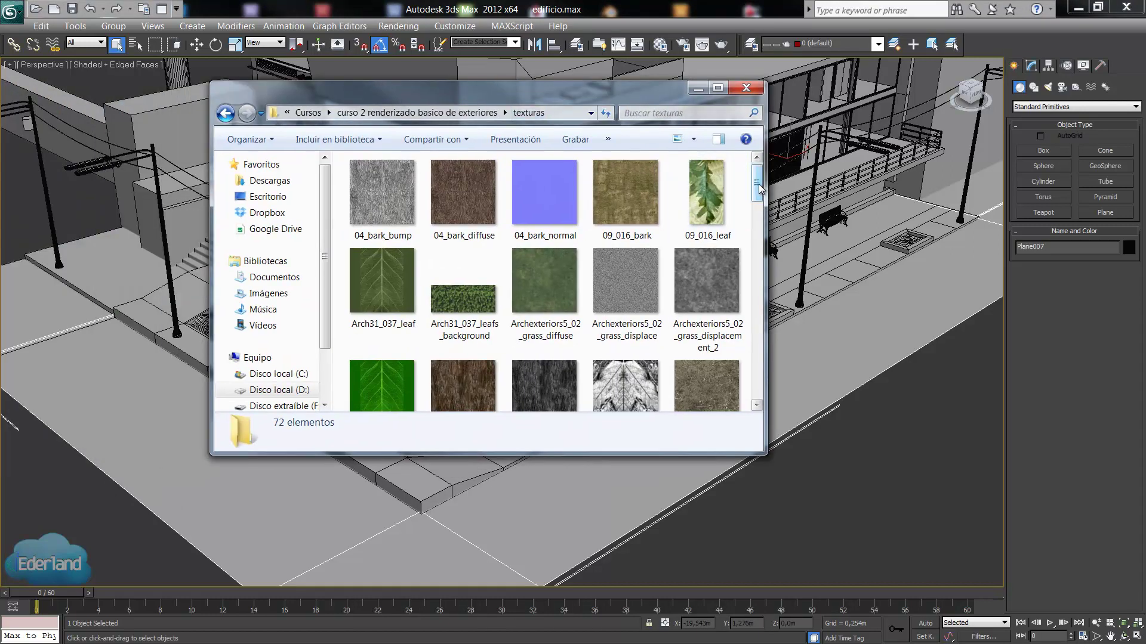
View 04_bark_bump in Photo Viewer and browse through the bark and Archinteriors10_009 textures.
{"action": "double_click", "coordinate": [403, 192]}
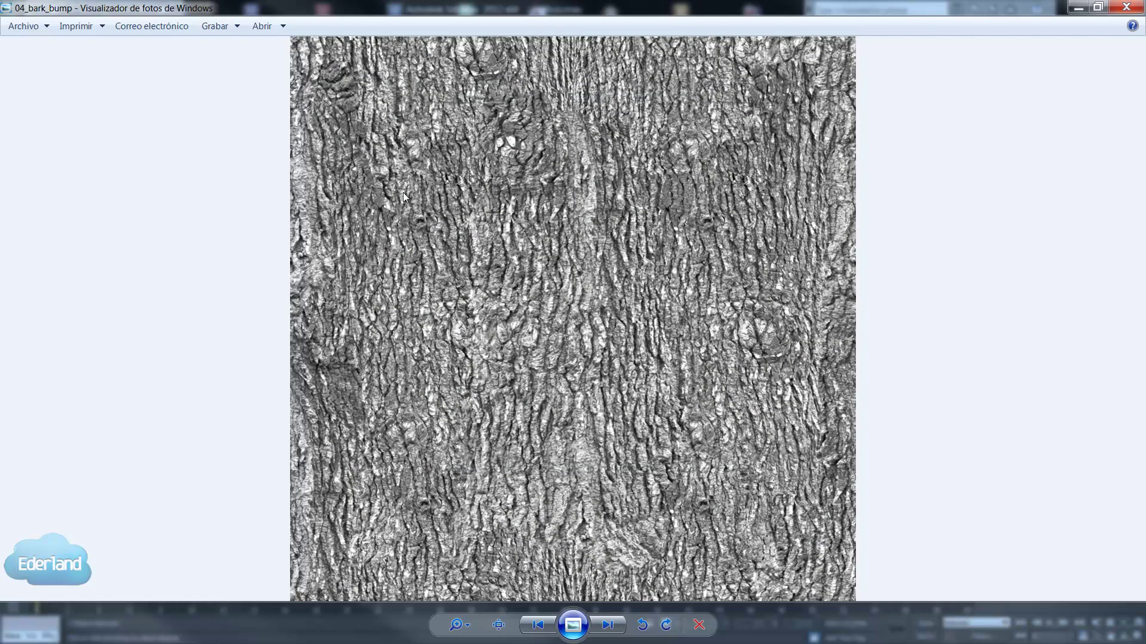
{"action": "key", "text": "Right"}
{"action": "key", "text": "Right"}
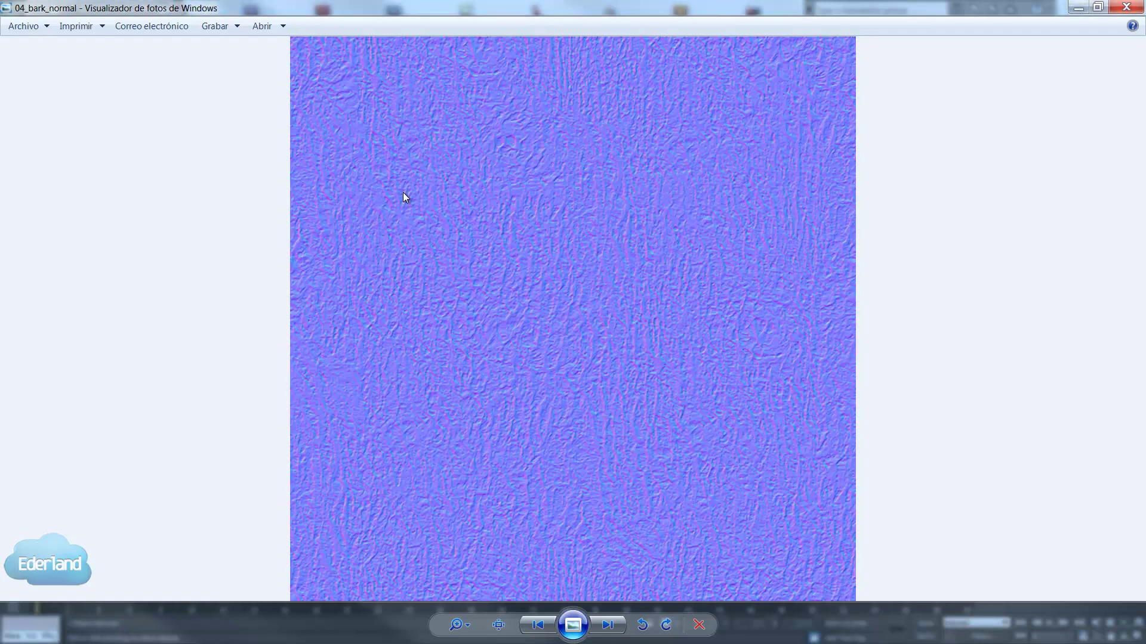
{"action": "key", "text": "Right"}
{"action": "key", "text": "Right"}
{"action": "key", "text": "Right"}
{"action": "key", "text": "Right"}
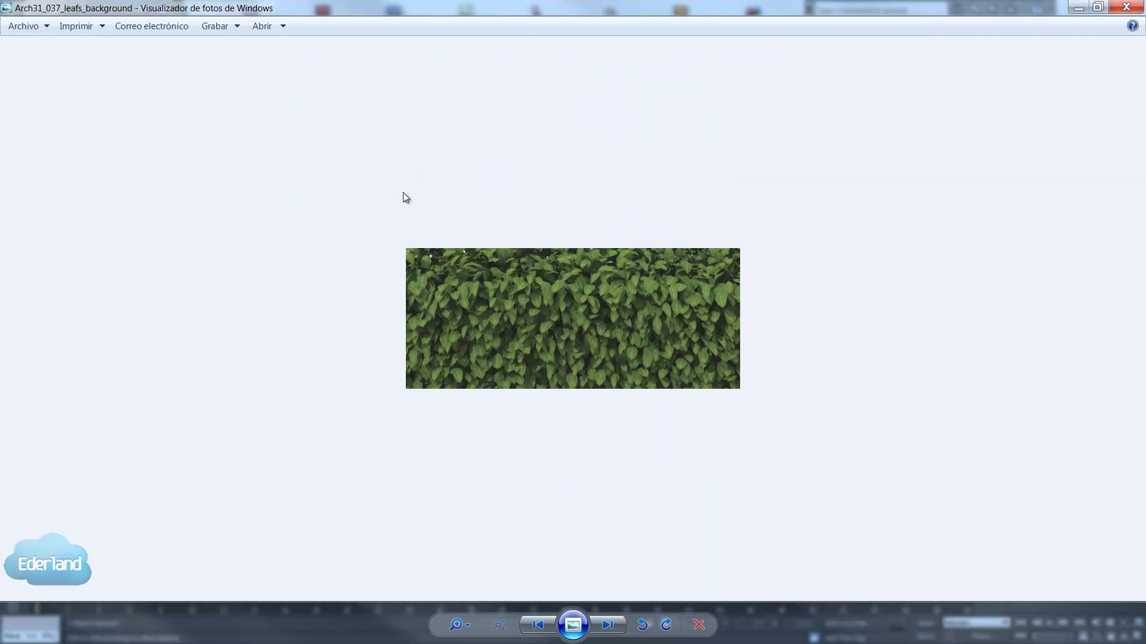
{"action": "key", "text": "Right"}
{"action": "key", "text": "Right"}
{"action": "key", "text": "Right"}
{"action": "key", "text": "Right"}
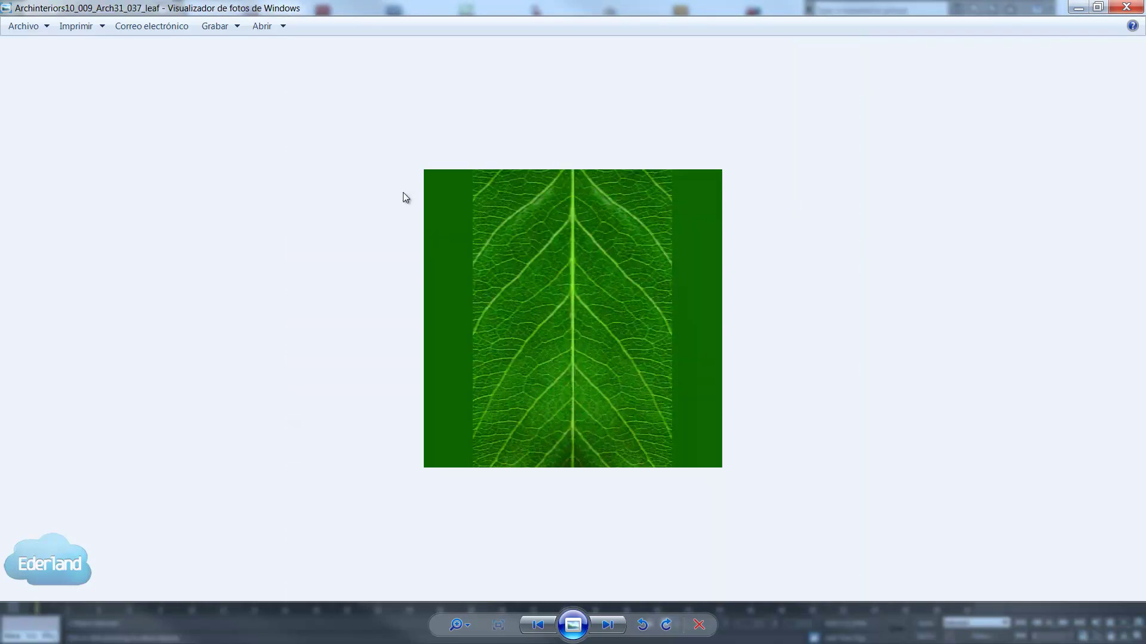
{"action": "key", "text": "Right"}
{"action": "key", "text": "Right"}
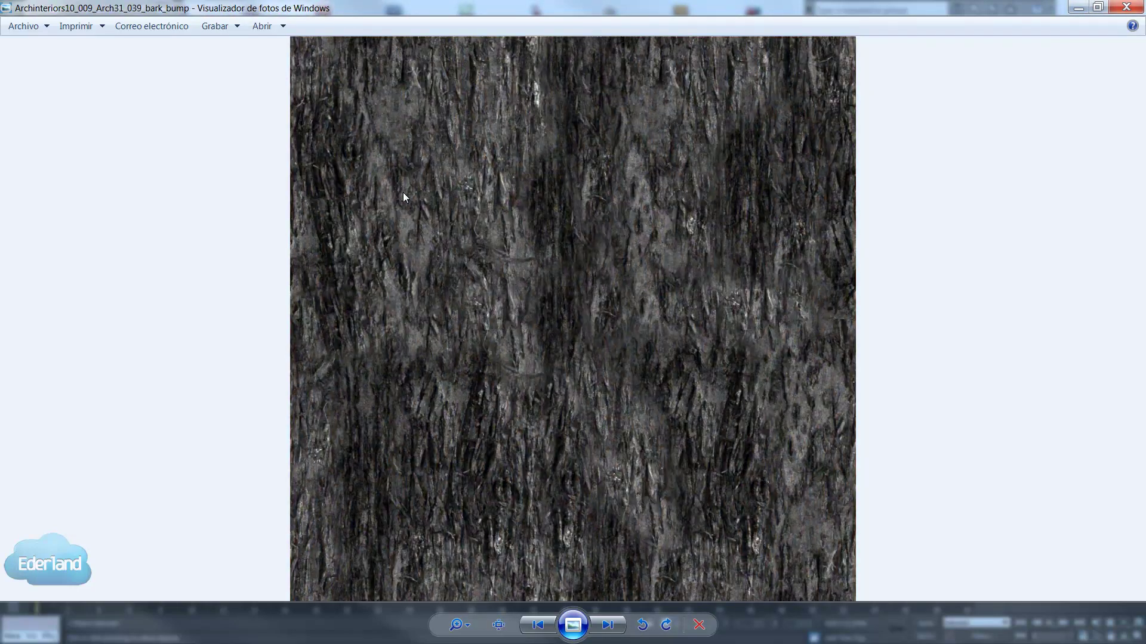
{"action": "key", "text": "Right"}
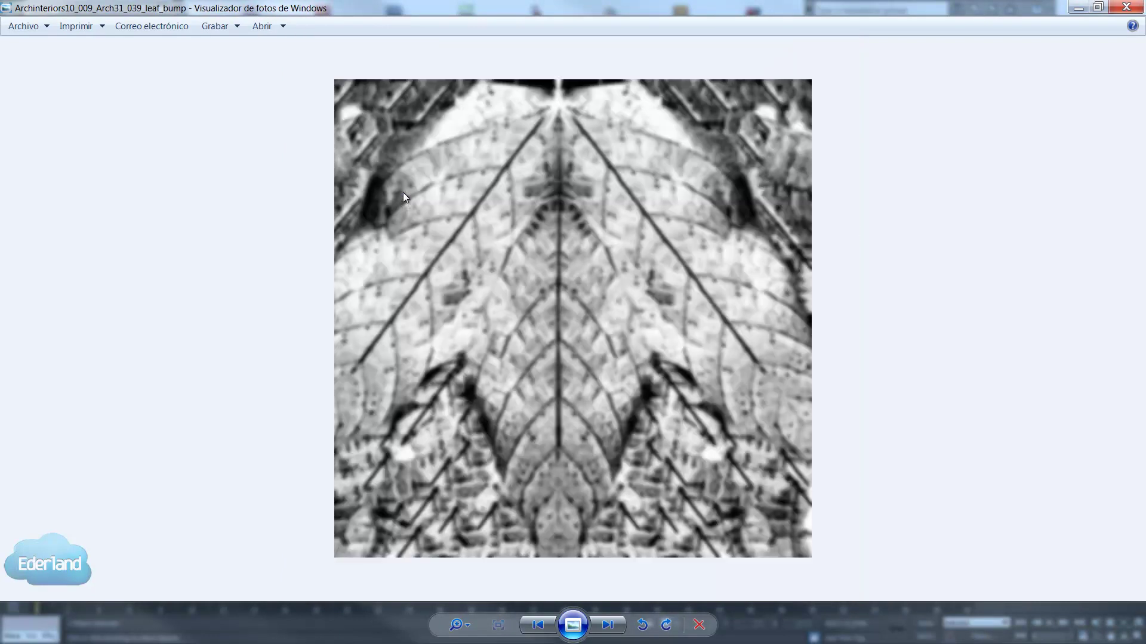
{"action": "key", "text": "Right"}
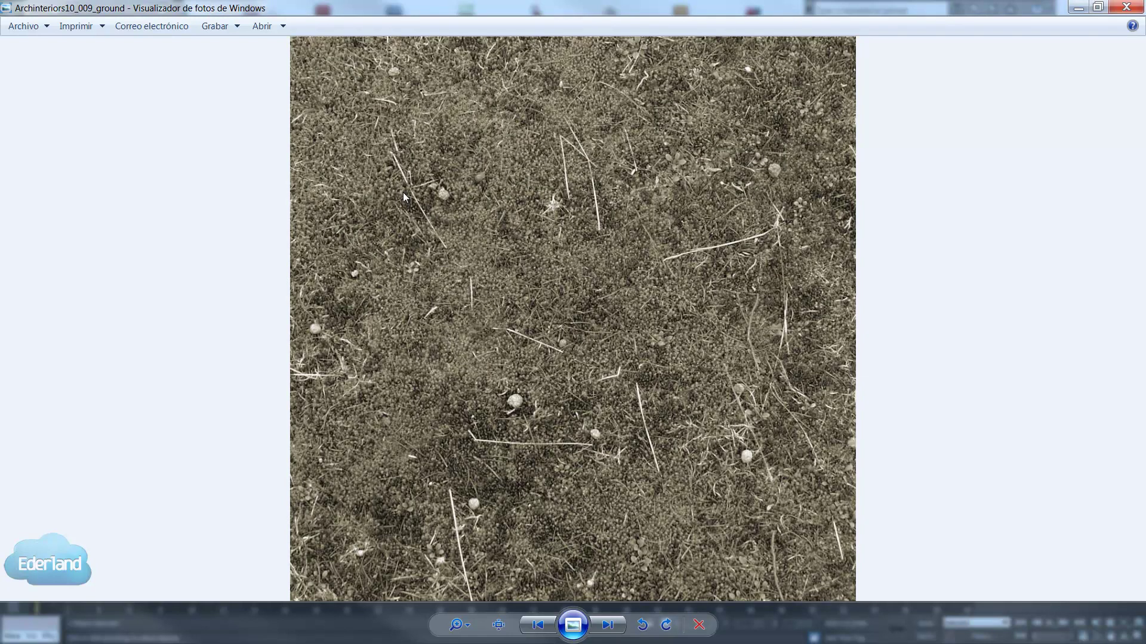
{"action": "key", "text": "Right"}
{"action": "key", "text": "Right"}
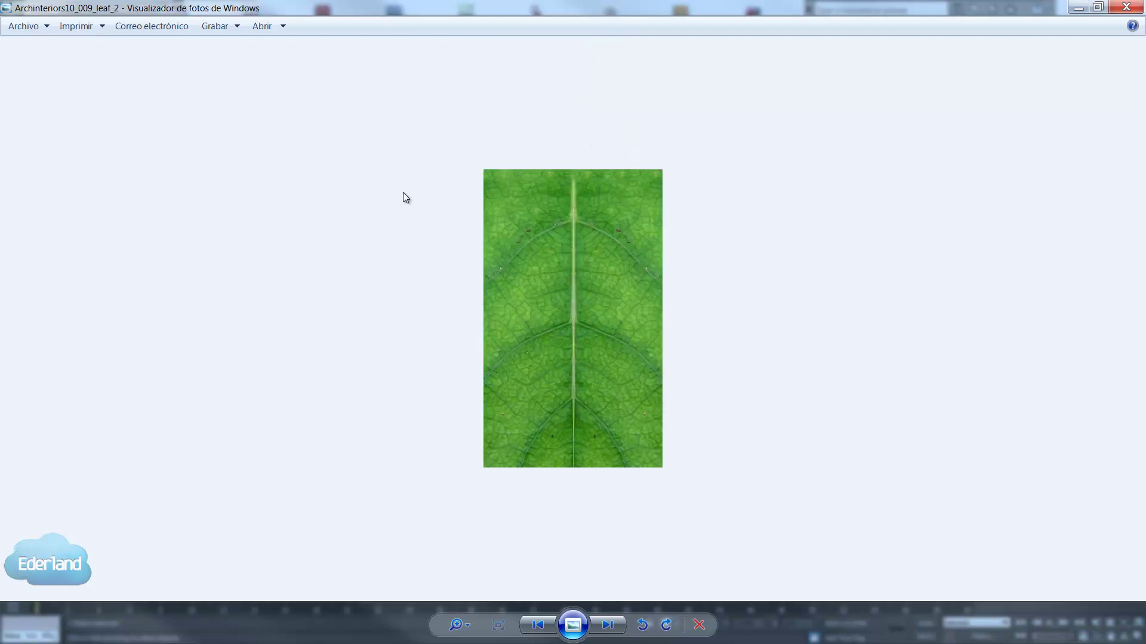
{"action": "key", "text": "Right"}
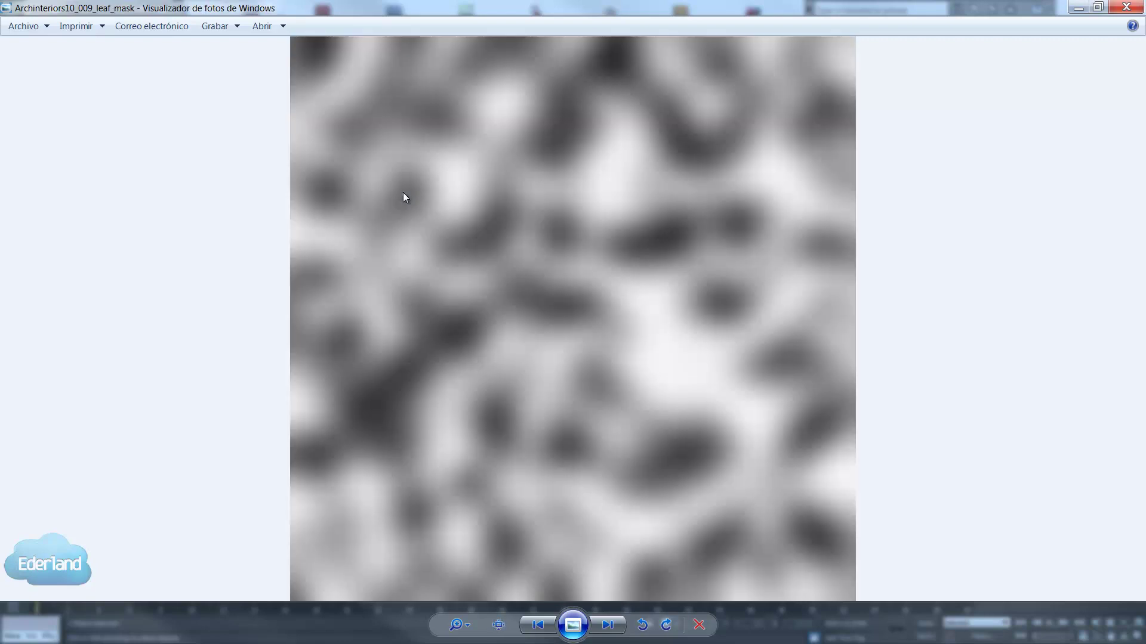
Continue past the marble and calle street images to the Concrete_exterior picture.
{"action": "key", "text": "Right"}
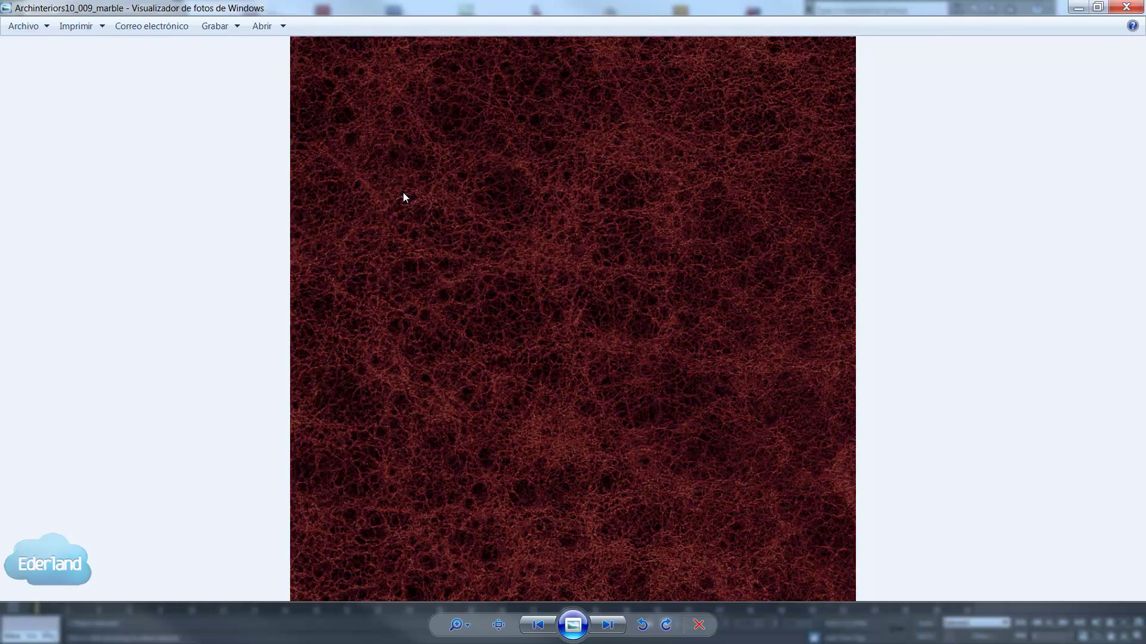
{"action": "key", "text": "Right"}
{"action": "key", "text": "Right"}
{"action": "key", "text": "Right"}
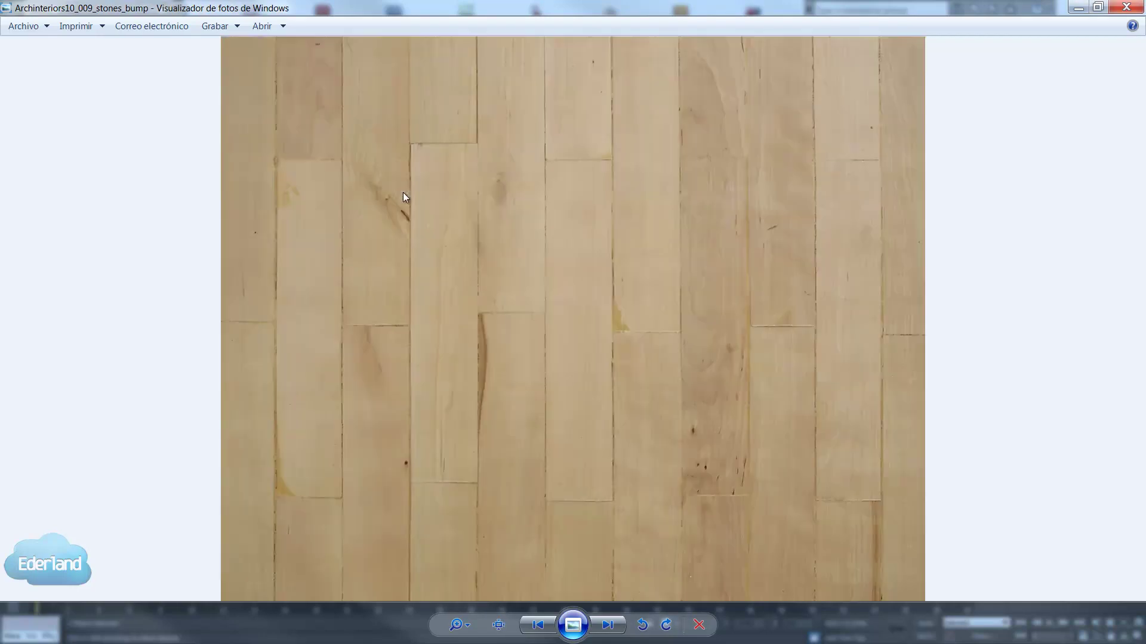
{"action": "key", "text": "Right"}
{"action": "key", "text": "Right"}
{"action": "key", "text": "Right"}
{"action": "key", "text": "Right"}
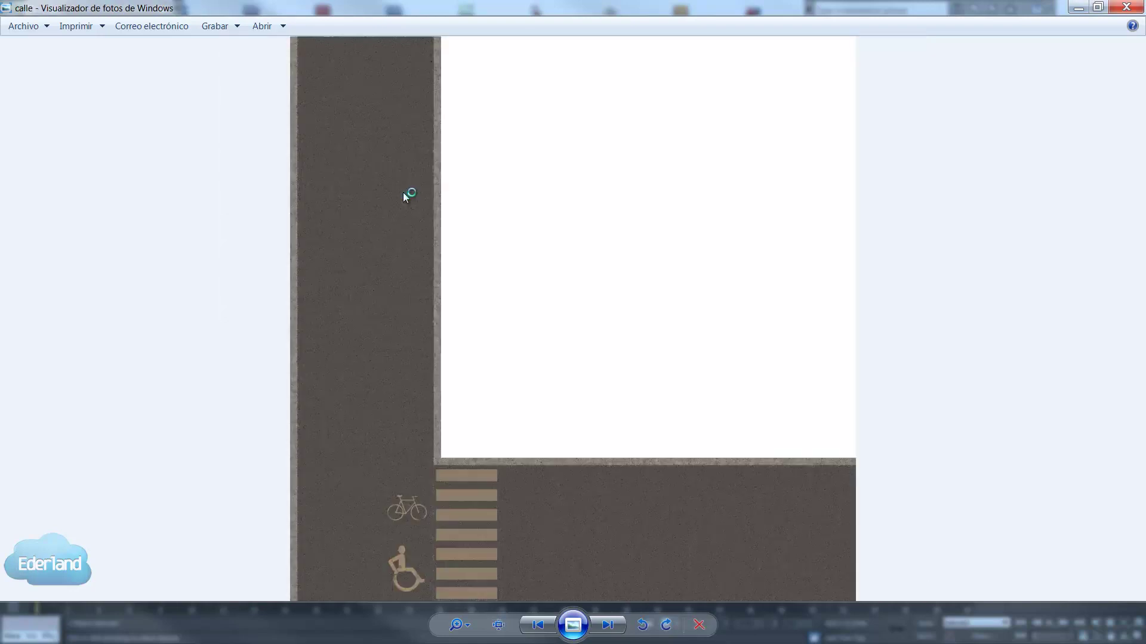
{"action": "key", "text": "Right"}
{"action": "key", "text": "Right"}
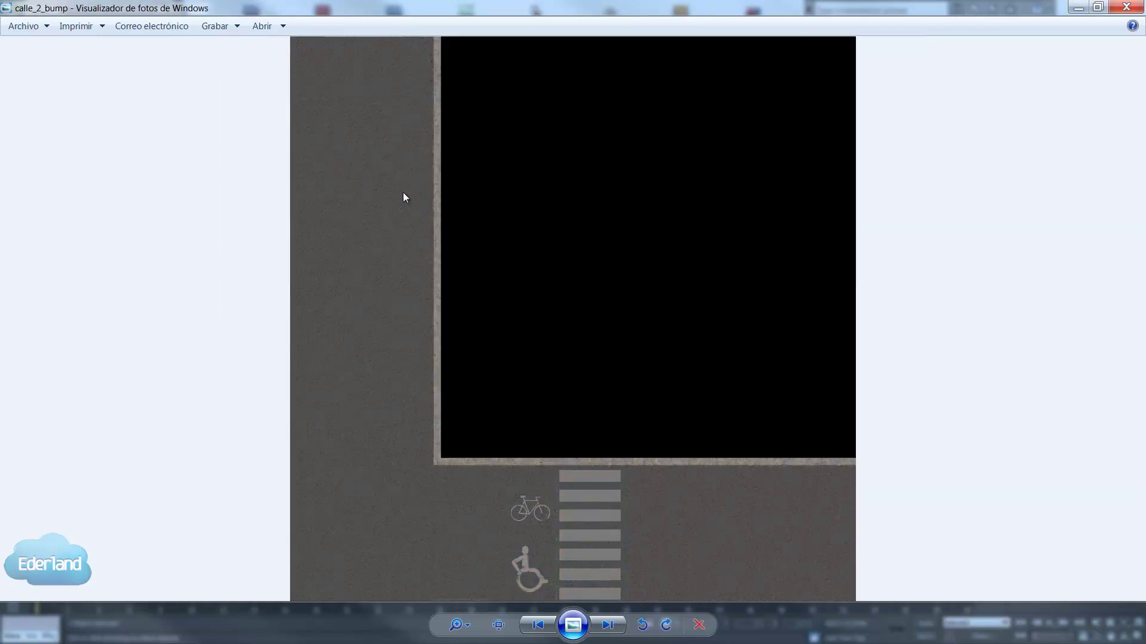
{"action": "key", "text": "Right"}
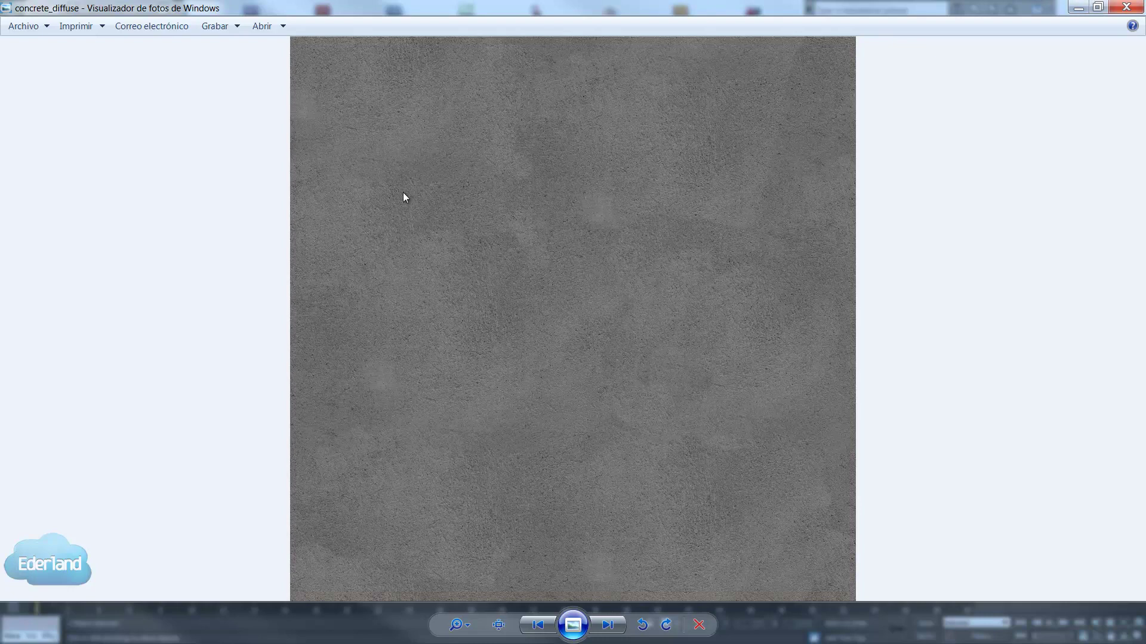
{"action": "key", "text": "Left"}
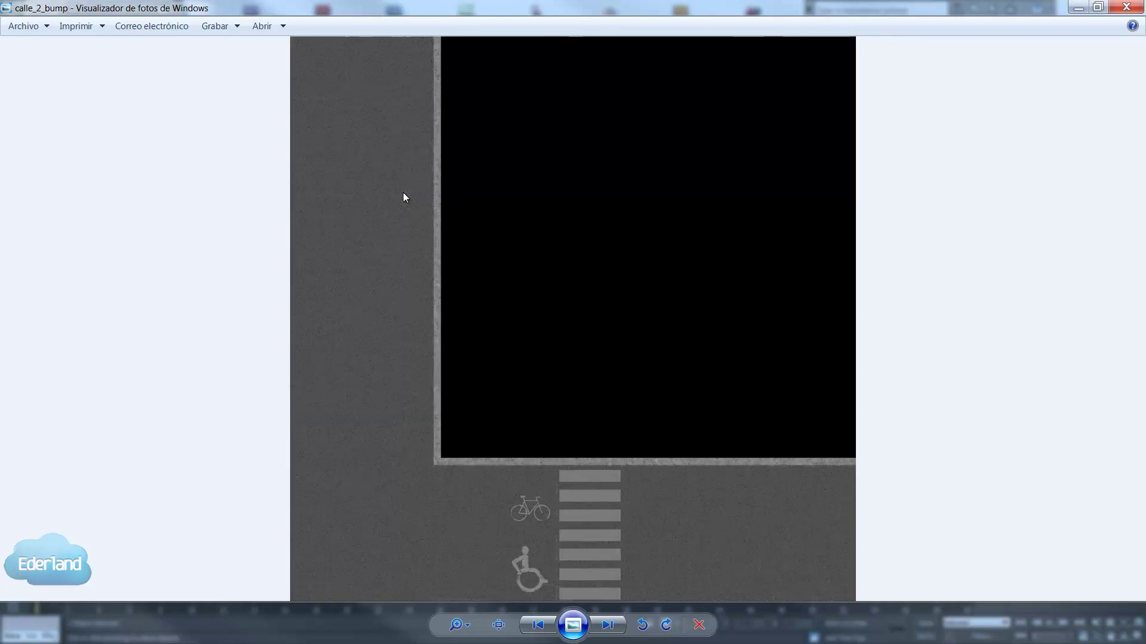
{"action": "key", "text": "Right"}
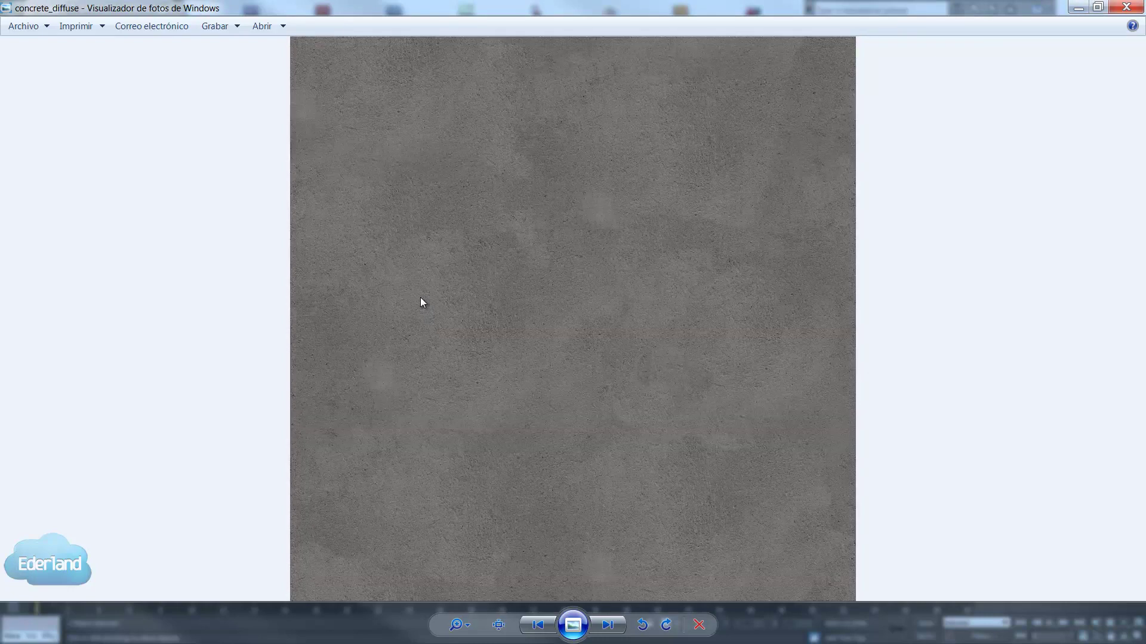
{"action": "key", "text": "Right"}
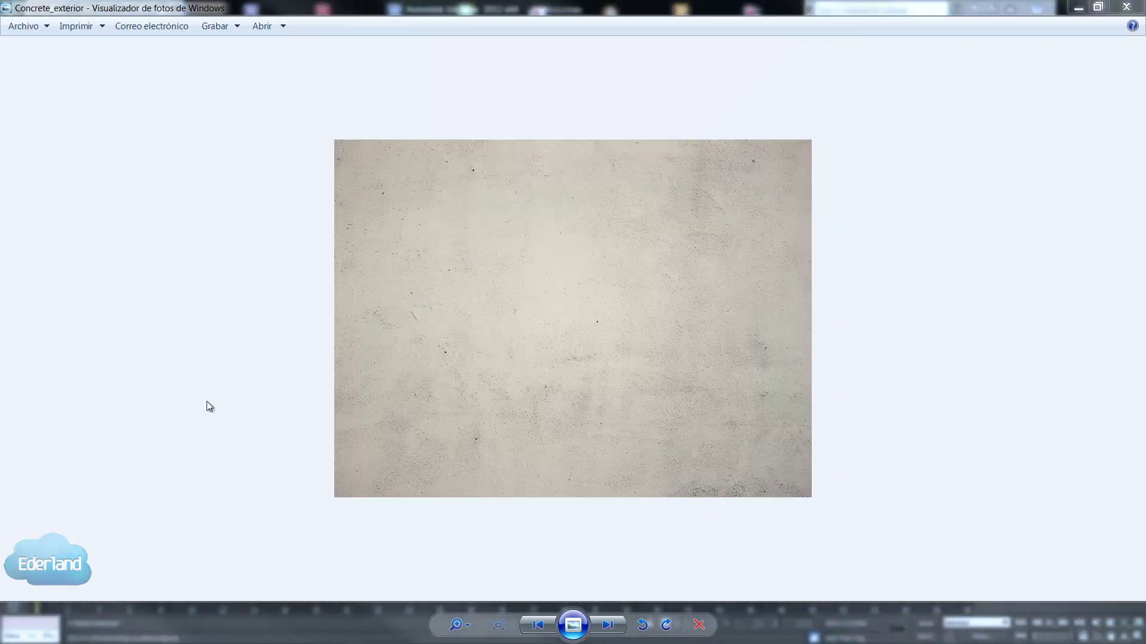
Minimize Photo Viewer and the texturas folder, then select the planter mesh Plane012.
{"action": "left_click", "coordinate": [1078, 8]}
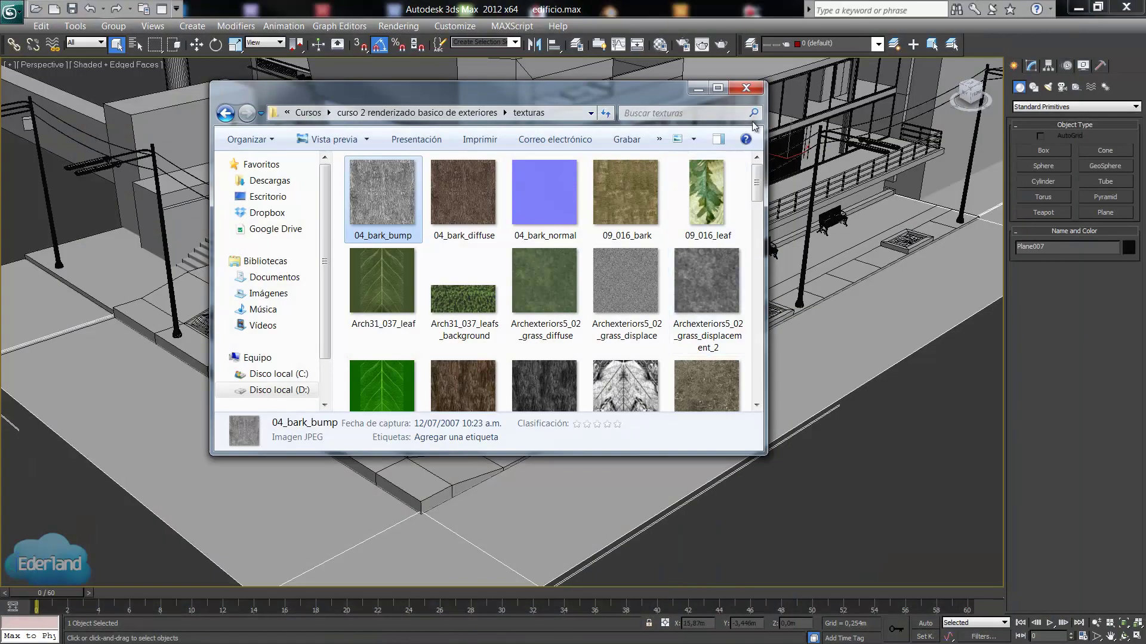
{"action": "left_click", "coordinate": [697, 88]}
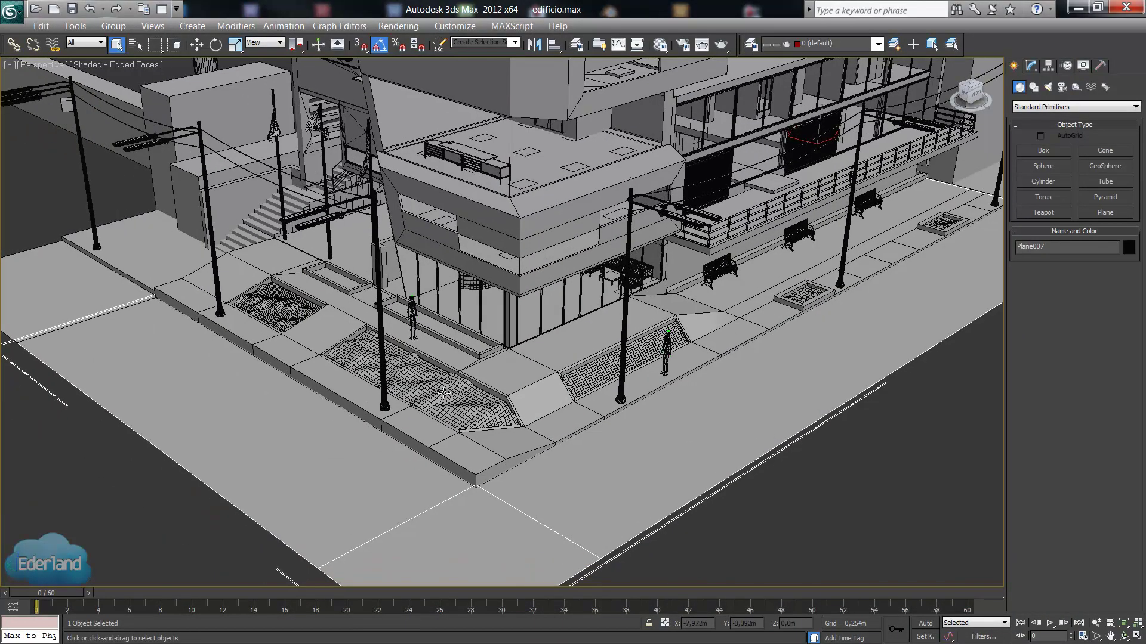
{"action": "left_click", "coordinate": [444, 393]}
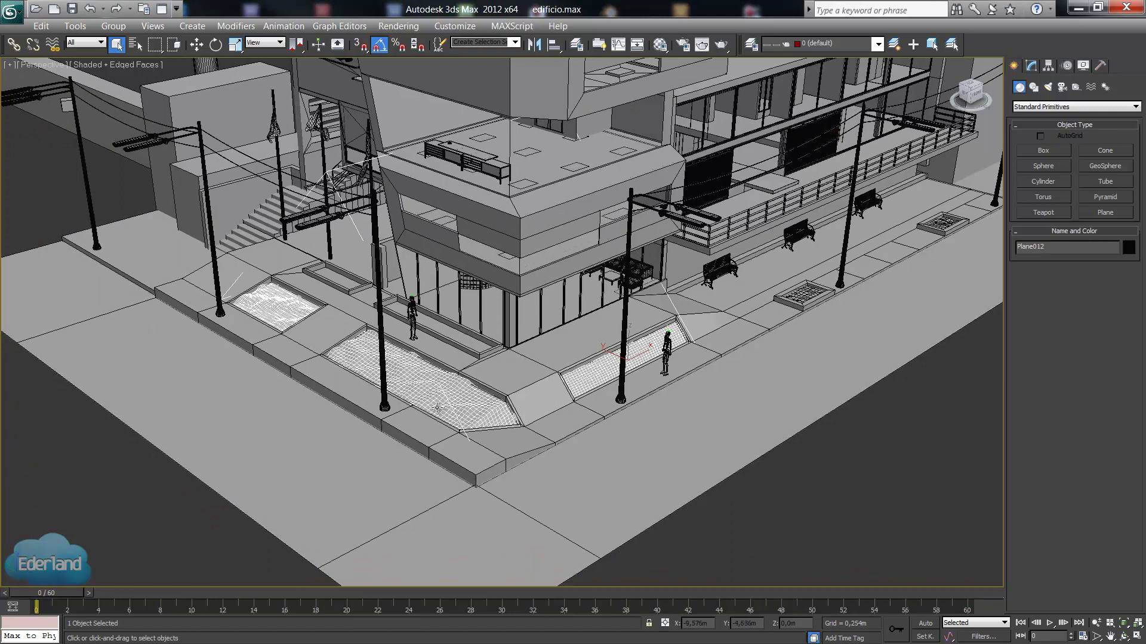
Isolate the three planter meshes, reselect them and bring up the Material Editor.
{"action": "key", "text": "alt+q"}
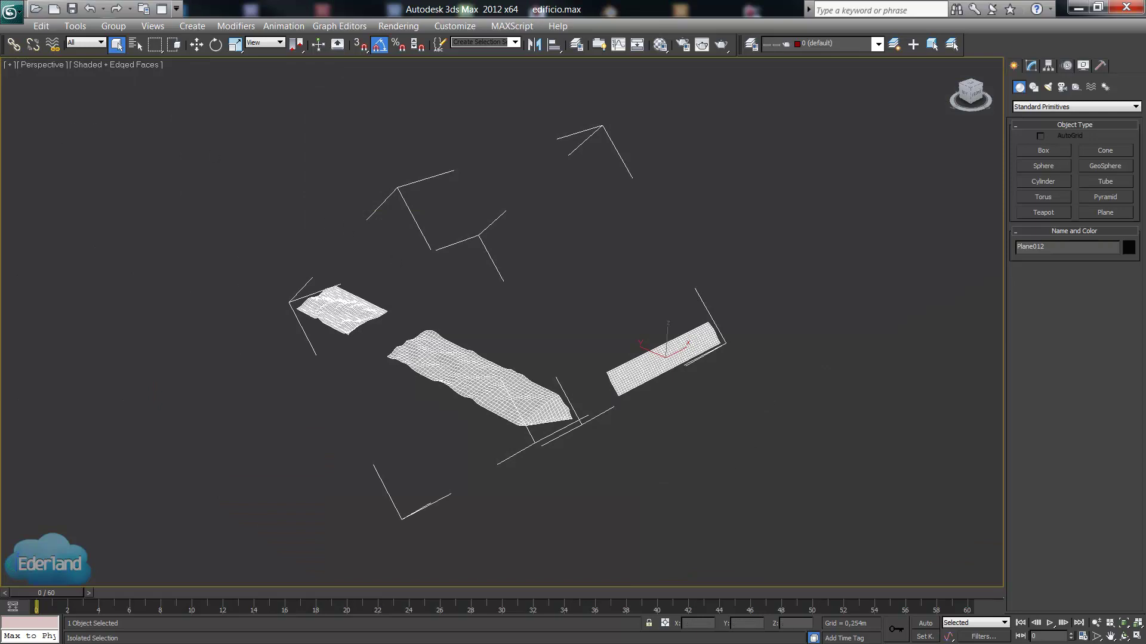
{"action": "mouse_move", "coordinate": [18, 125]}
{"action": "left_mouse_down"}
{"action": "mouse_move", "coordinate": [142, 127]}
{"action": "mouse_move", "coordinate": [70, 117]}
{"action": "left_mouse_up"}
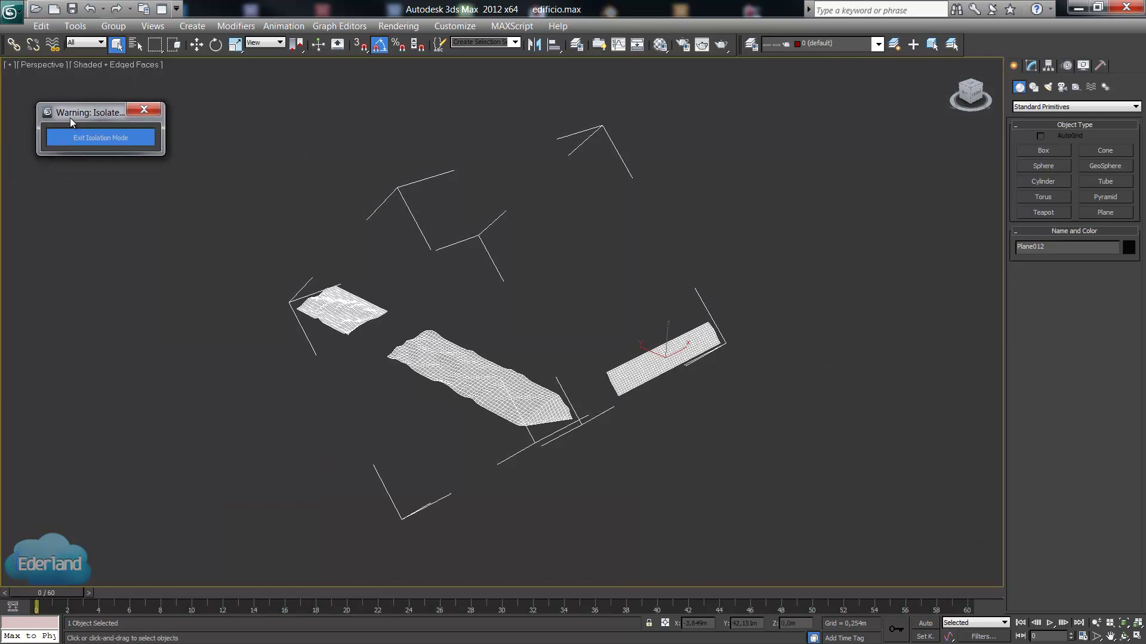
{"action": "left_click", "coordinate": [240, 158]}
{"action": "middle_click_drag", "start_coordinate": [337, 282], "coordinate": [308, 205]}
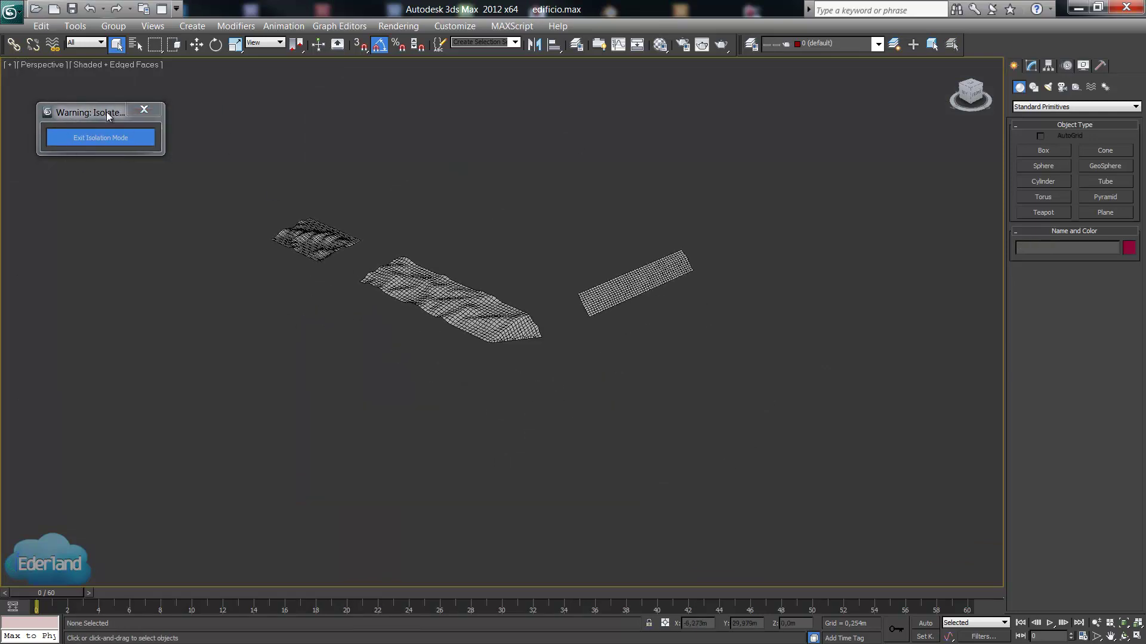
{"action": "left_click", "coordinate": [144, 109]}
{"action": "scroll", "coordinate": [514, 333], "scroll_direction": "up", "scroll_amount": 5}
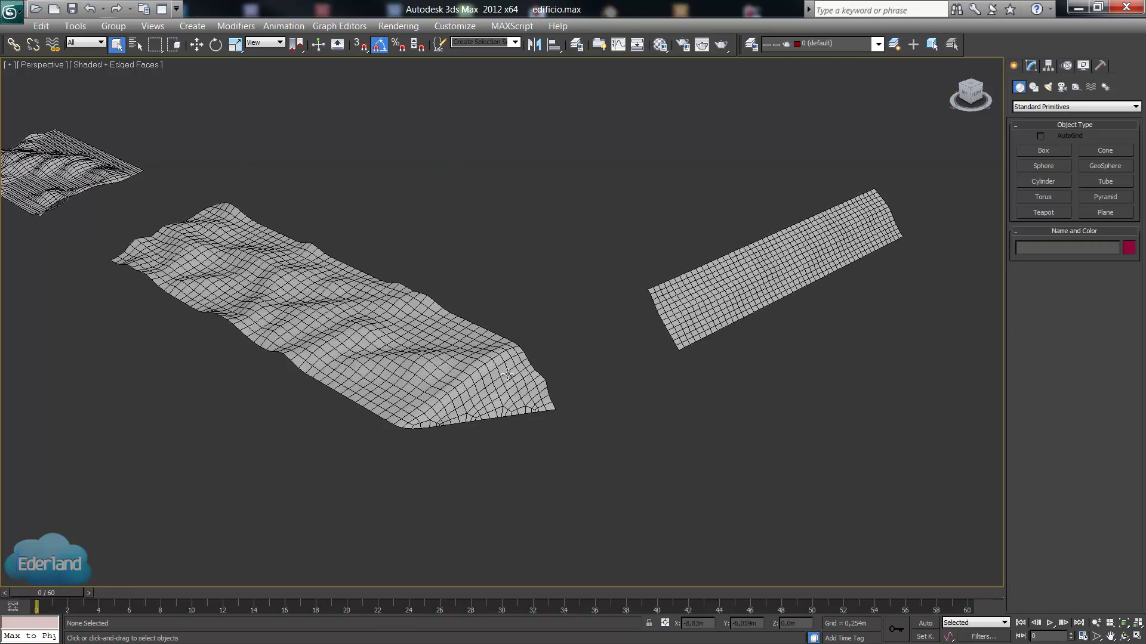
{"action": "mouse_move", "coordinate": [507, 375]}
{"action": "middle_mouse_down", "text": "alt"}
{"action": "mouse_move", "coordinate": [631, 368]}
{"action": "mouse_move", "coordinate": [573, 374]}
{"action": "mouse_move", "coordinate": [400, 325]}
{"action": "mouse_move", "coordinate": [491, 335]}
{"action": "mouse_move", "coordinate": [435, 325]}
{"action": "mouse_move", "coordinate": [341, 352]}
{"action": "mouse_move", "coordinate": [696, 307]}
{"action": "middle_mouse_up", "text": "alt"}
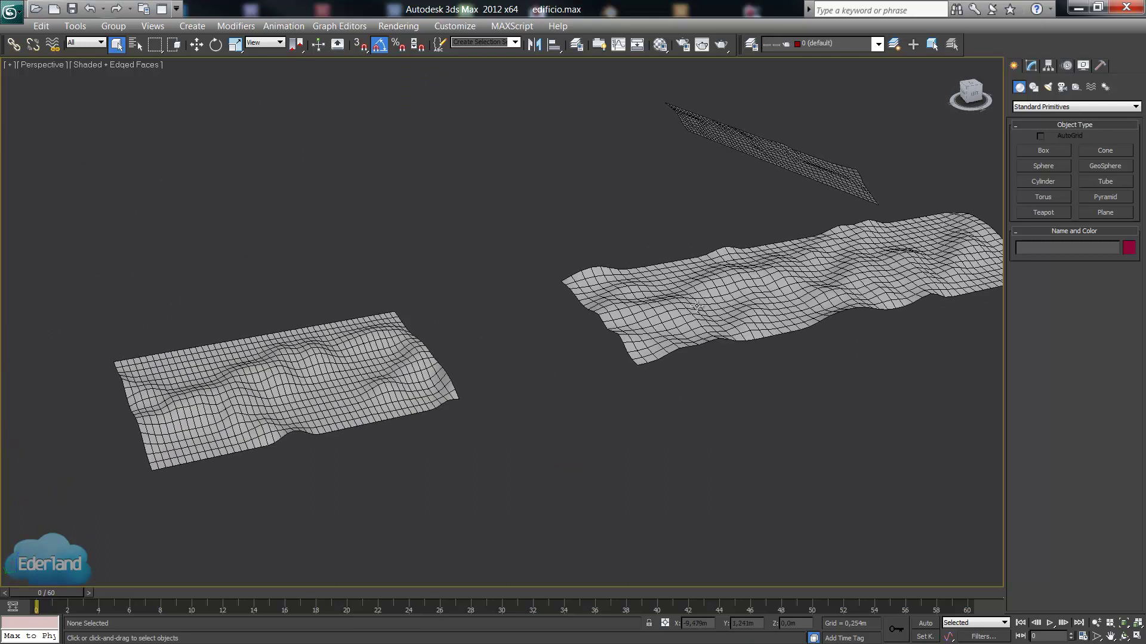
{"action": "left_click", "coordinate": [696, 307]}
{"action": "key", "text": "m"}
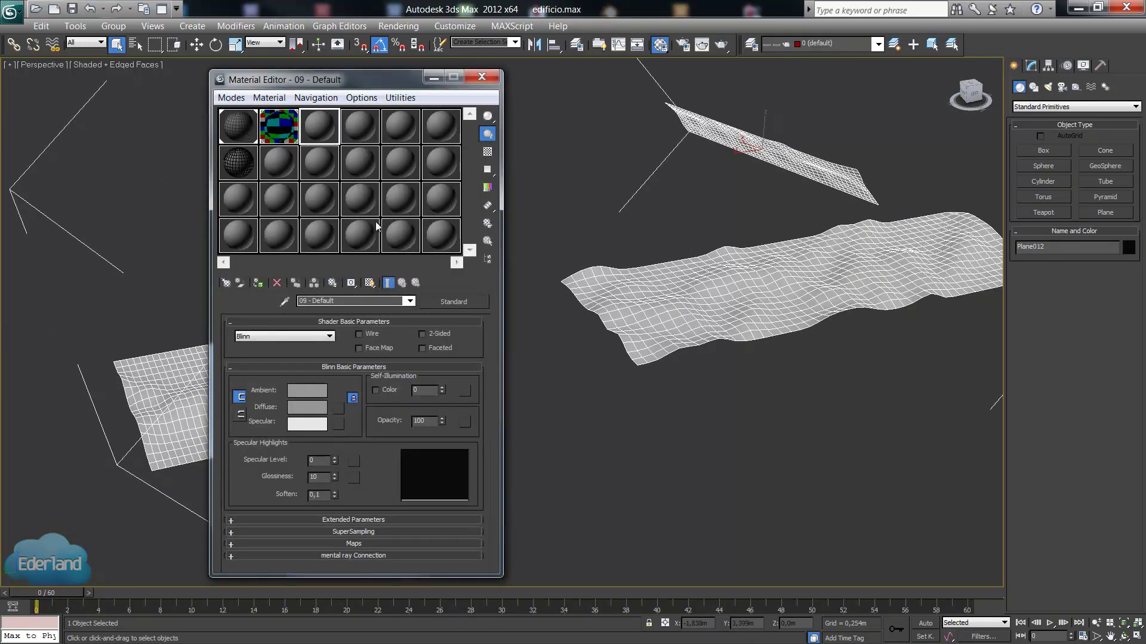
Convert the 09 - Default material into a VRayMtl named pasto and edit its Diffuse colour.
{"action": "left_click", "coordinate": [443, 300]}
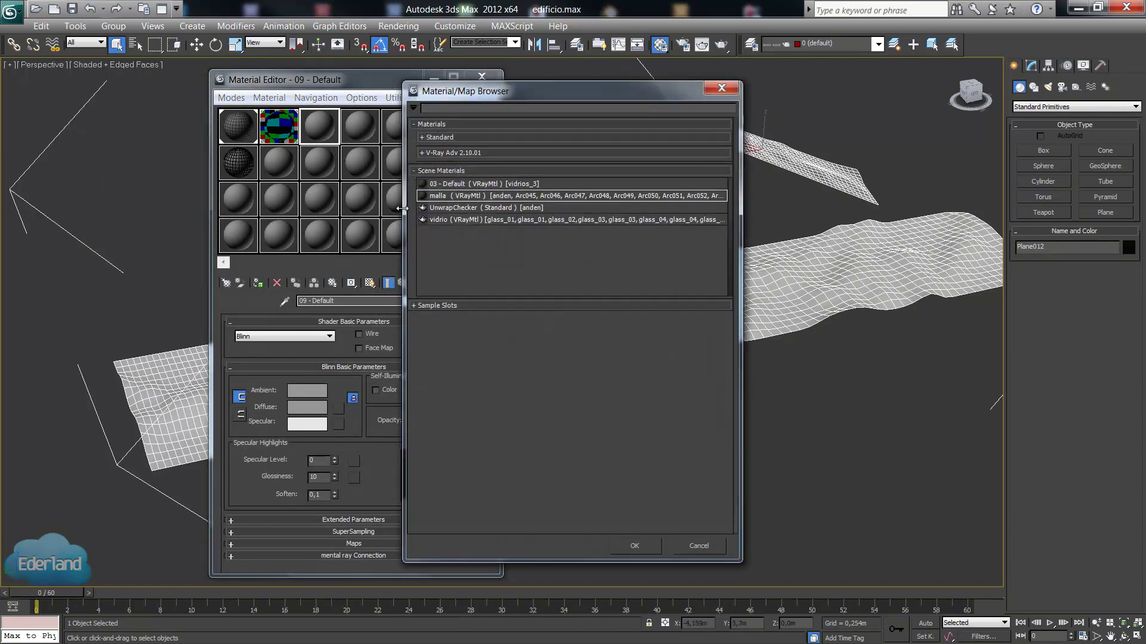
{"action": "left_click", "coordinate": [423, 154]}
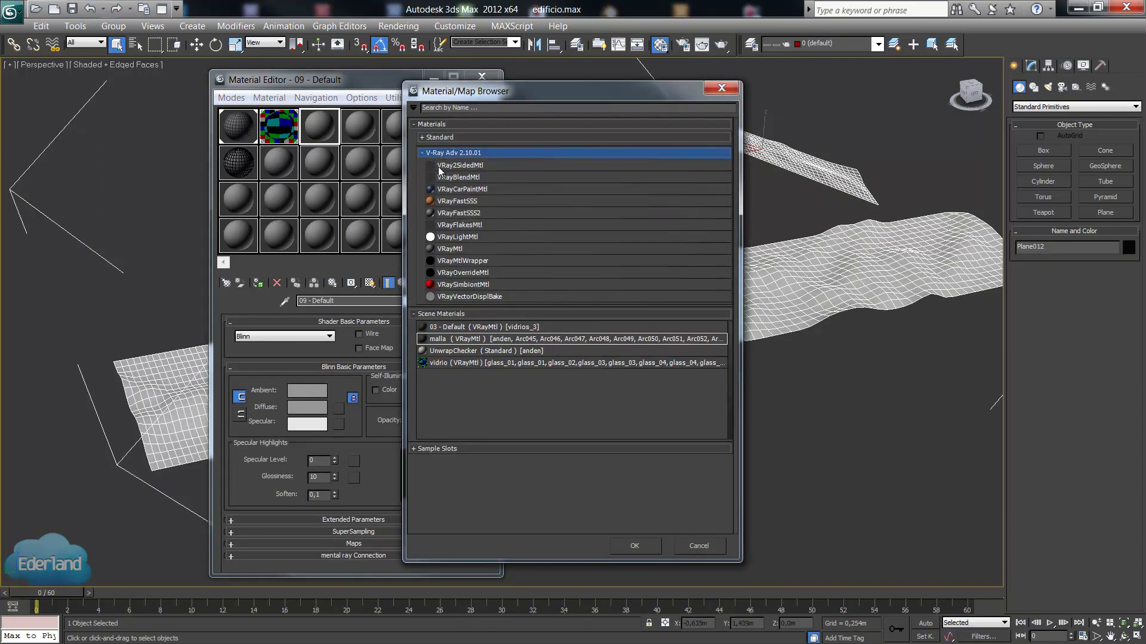
{"action": "double_click", "coordinate": [447, 248]}
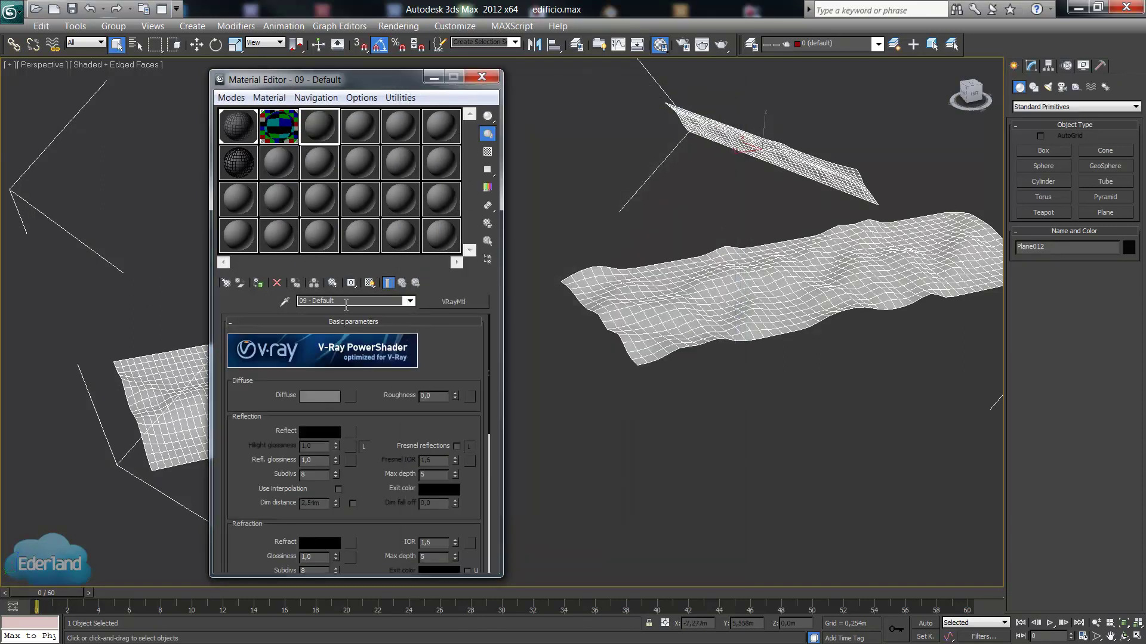
{"action": "type", "text": "pasto"}
{"action": "key", "text": "Return"}
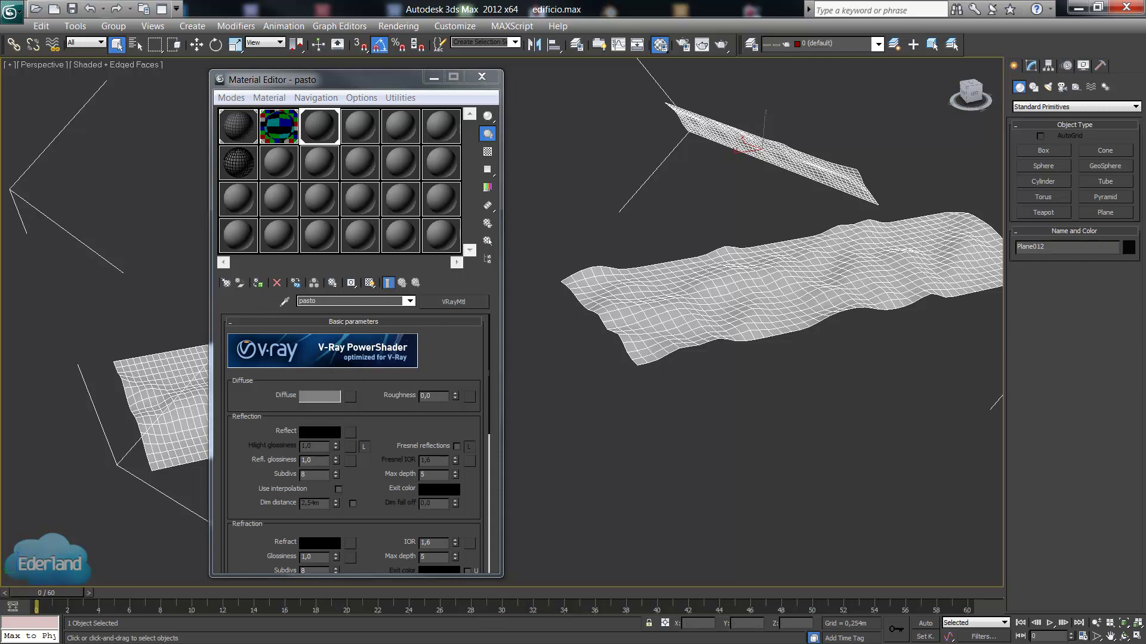
{"action": "left_click", "coordinate": [319, 397]}
Set pasto's diffuse to a saturated green (87, 174, 73) and orbit to see the terrain.
{"action": "left_click", "coordinate": [657, 211]}
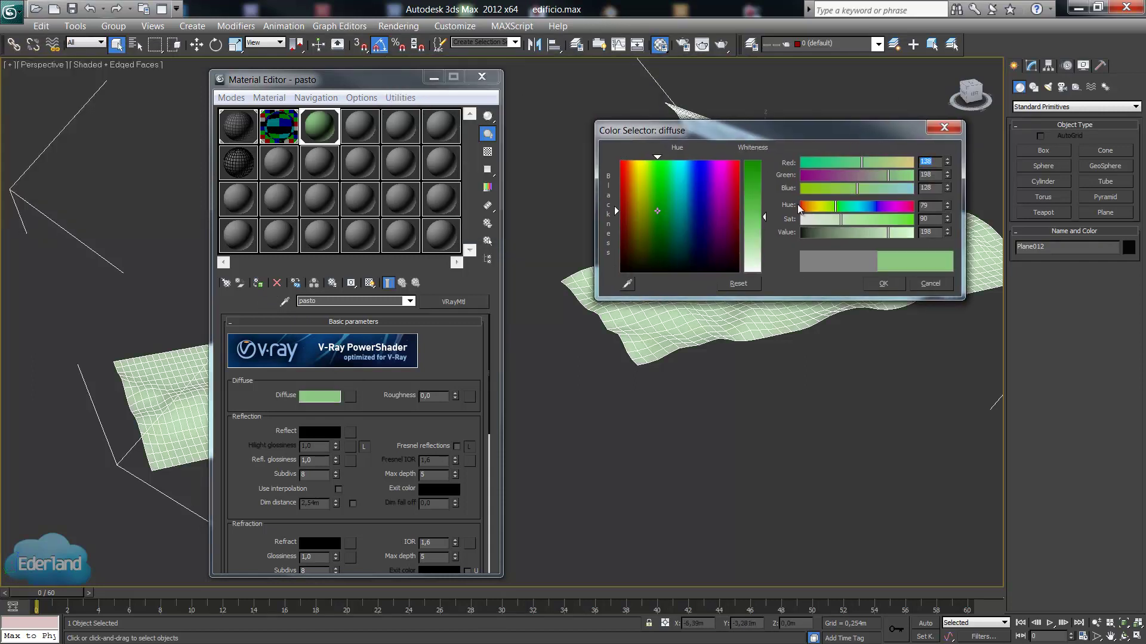
{"action": "left_click_drag", "start_coordinate": [753, 206], "coordinate": [756, 192]}
{"action": "left_click", "coordinate": [883, 284]}
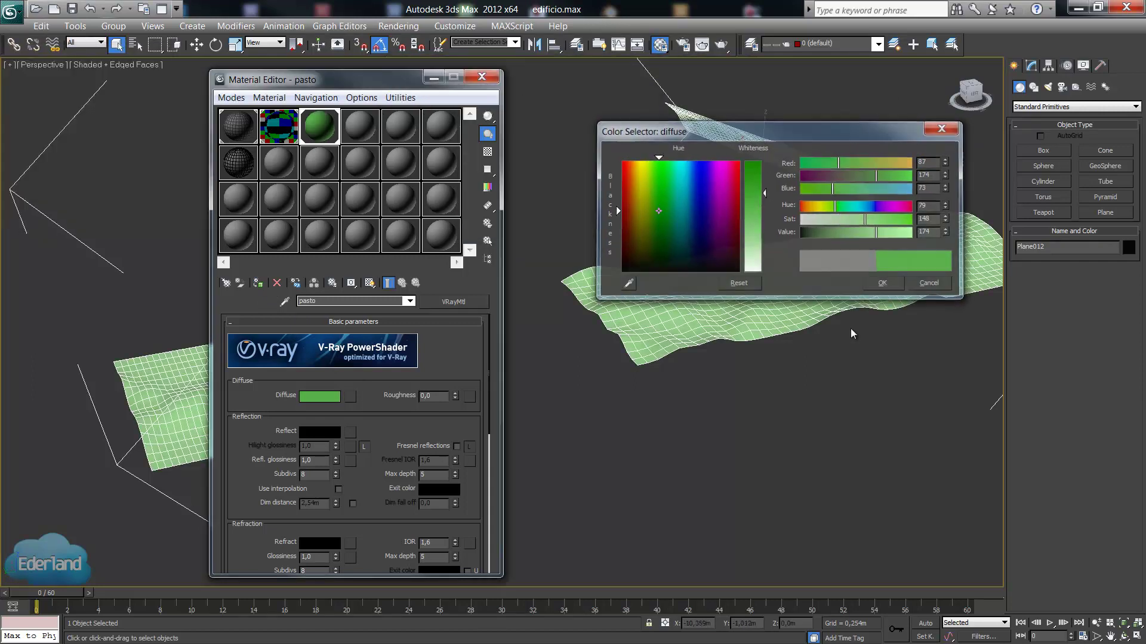
{"action": "left_click", "coordinate": [852, 333]}
{"action": "middle_click_drag", "start_coordinate": [661, 344], "coordinate": [684, 382], "text": "alt"}
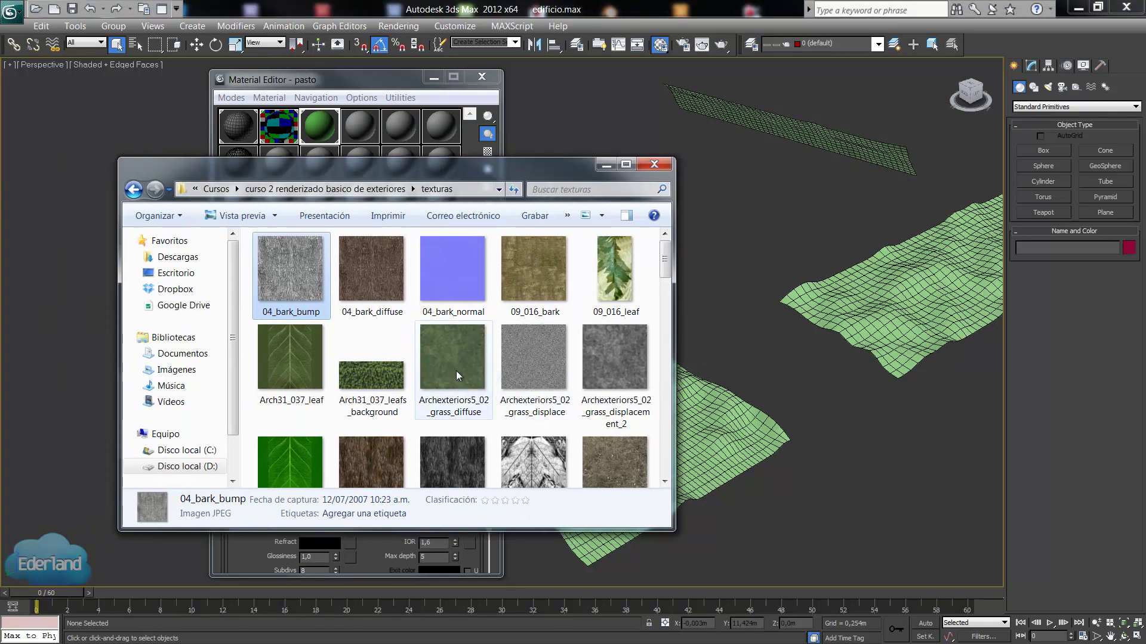
{"action": "double_click", "coordinate": [458, 374]}
{"action": "scroll", "coordinate": [594, 296], "scroll_direction": "up", "scroll_amount": 2}
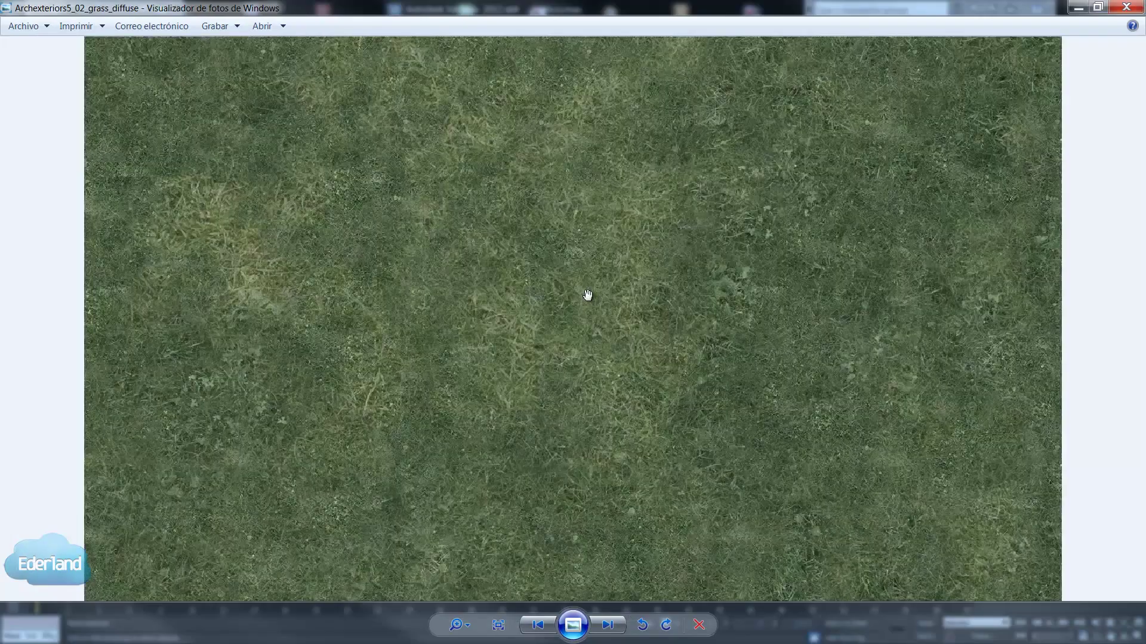
{"action": "scroll", "coordinate": [588, 296], "scroll_direction": "up", "scroll_amount": 1}
{"action": "scroll", "coordinate": [587, 295], "scroll_direction": "down", "scroll_amount": 2}
{"action": "scroll", "coordinate": [587, 295], "scroll_direction": "down", "scroll_amount": 1}
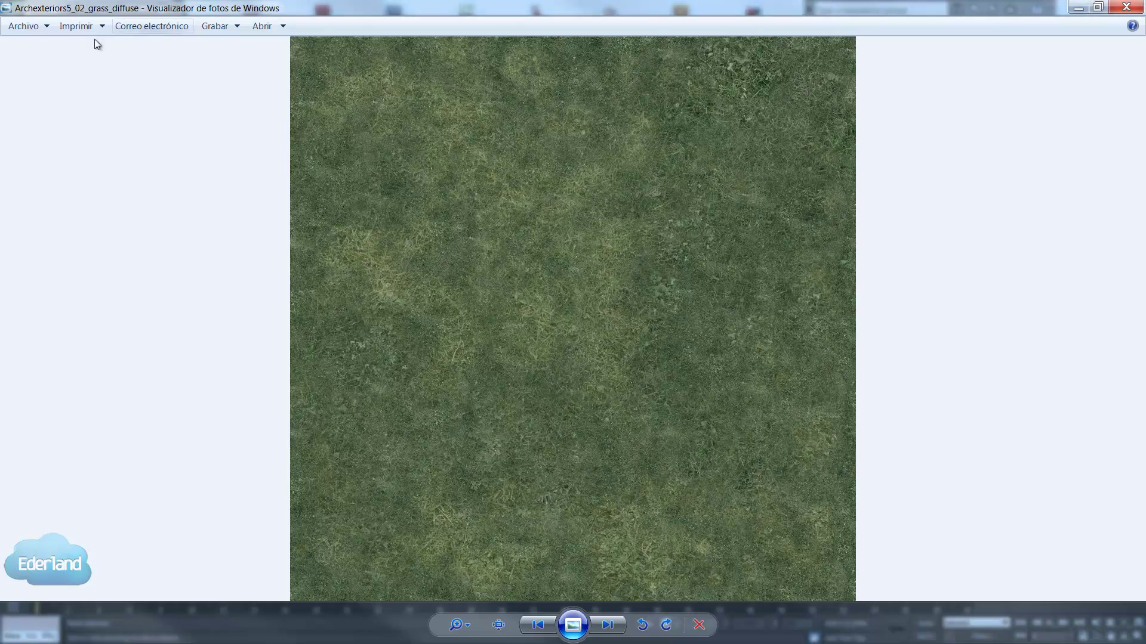
{"action": "left_click", "coordinate": [1131, 11]}
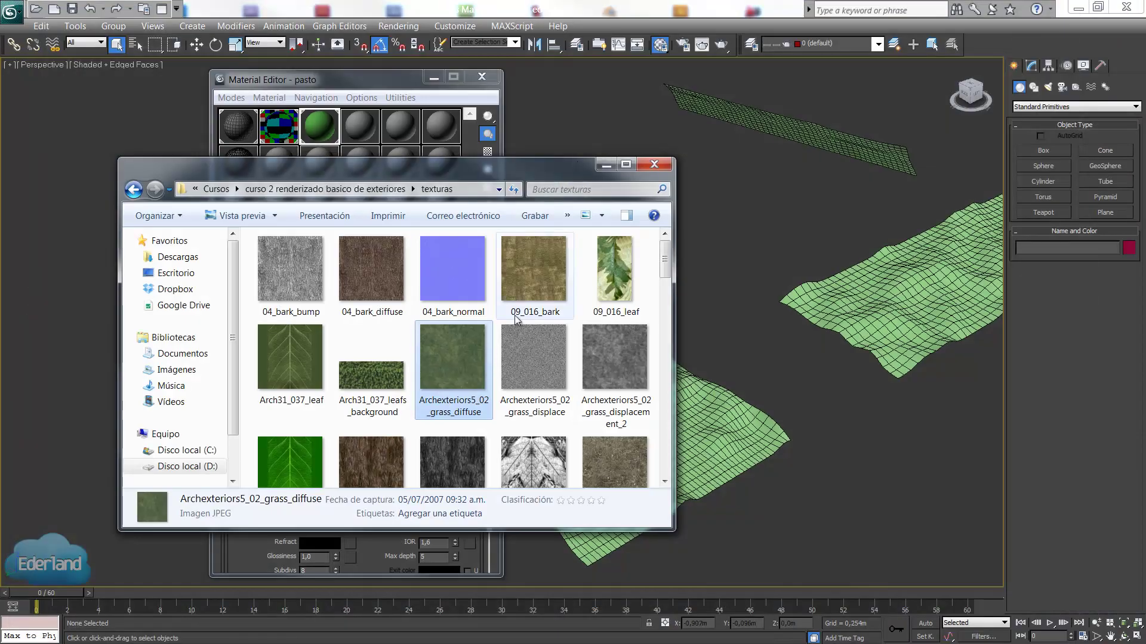
{"action": "double_click", "coordinate": [529, 356]}
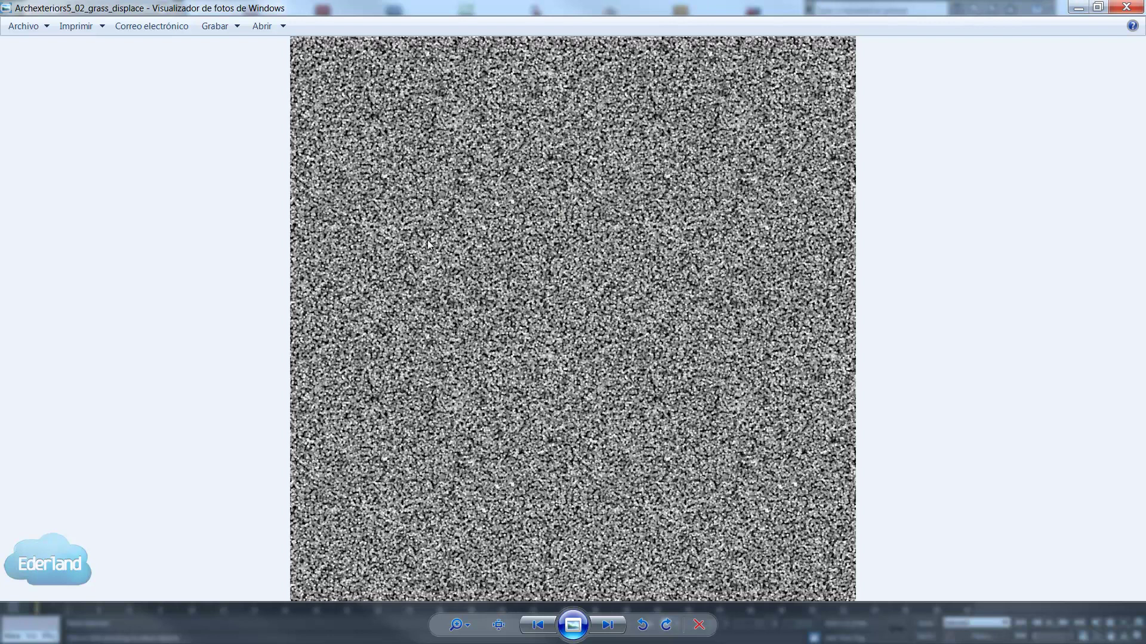
{"action": "scroll", "coordinate": [391, 366], "scroll_direction": "up", "scroll_amount": 2}
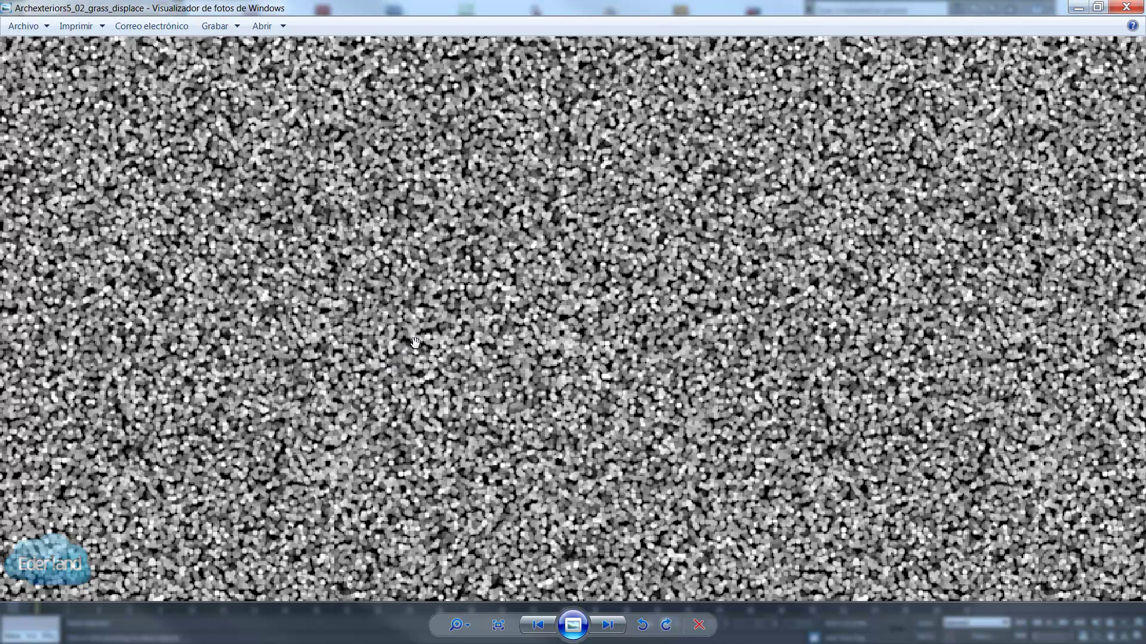
{"action": "scroll", "coordinate": [415, 342], "scroll_direction": "down", "scroll_amount": 2}
{"action": "scroll", "coordinate": [416, 345], "scroll_direction": "down", "scroll_amount": 1}
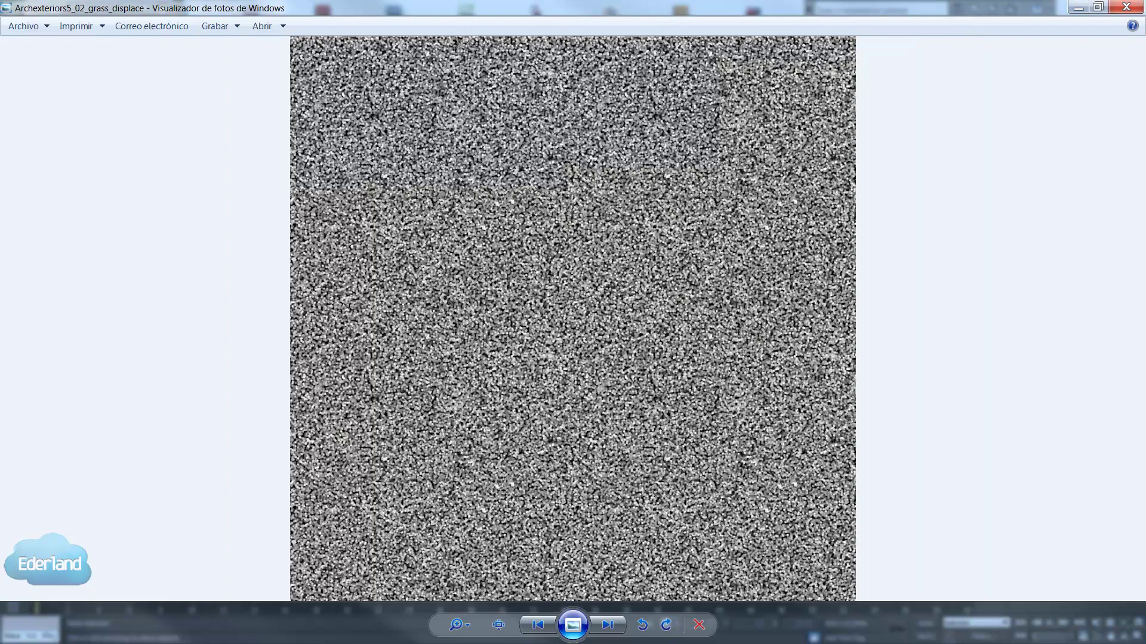
Load the grass_diffuse image from the texturas folder as pasto's diffuse map.
{"action": "left_click", "coordinate": [1126, 8]}
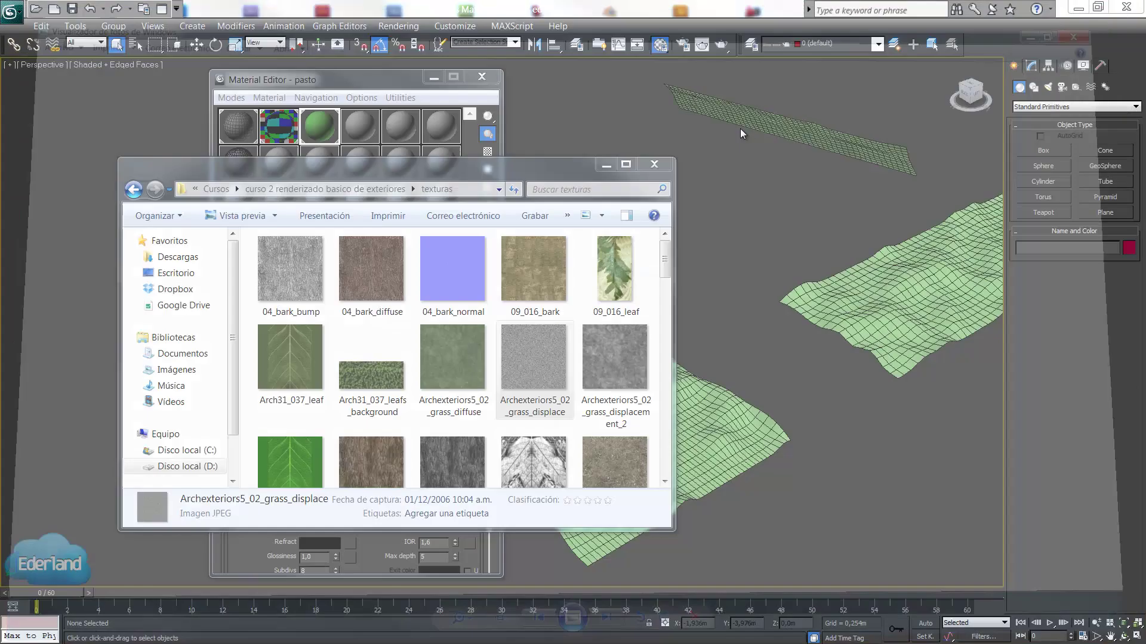
{"action": "left_click_drag", "start_coordinate": [563, 178], "coordinate": [230, 180]}
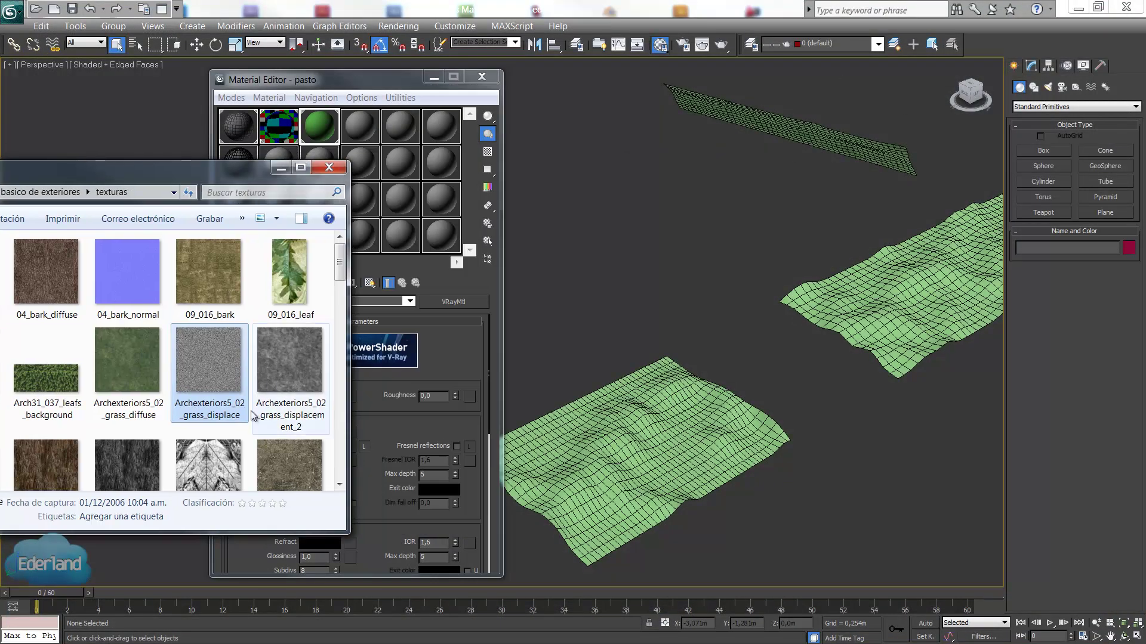
{"action": "left_click", "coordinate": [130, 352]}
{"action": "left_click_drag", "start_coordinate": [404, 78], "coordinate": [663, 95]}
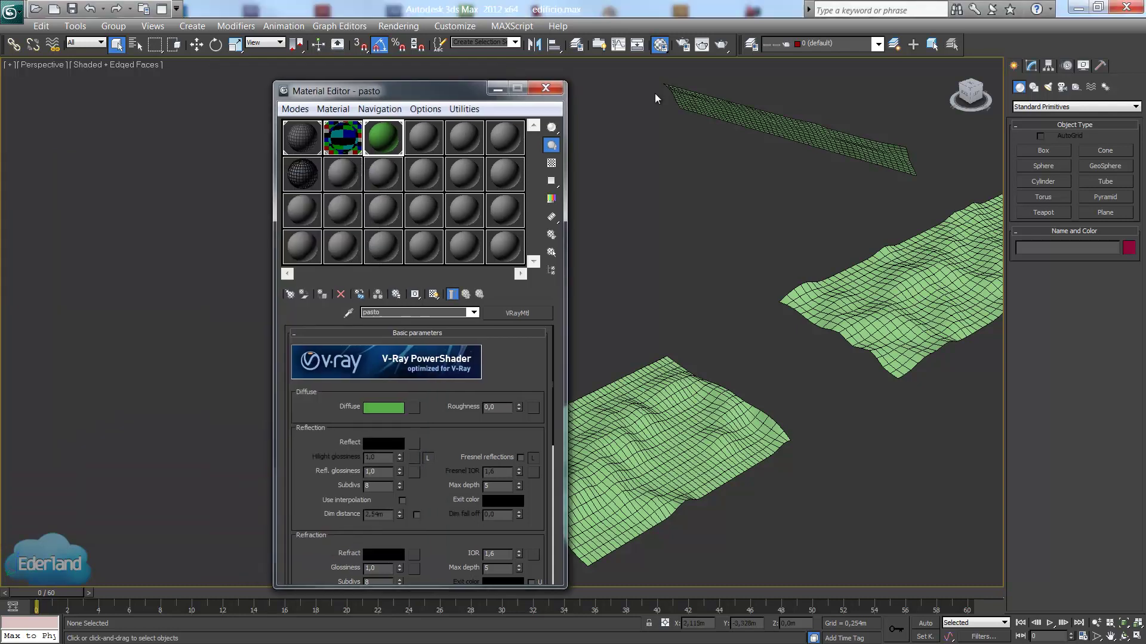
{"action": "key", "text": "alt+Tab"}
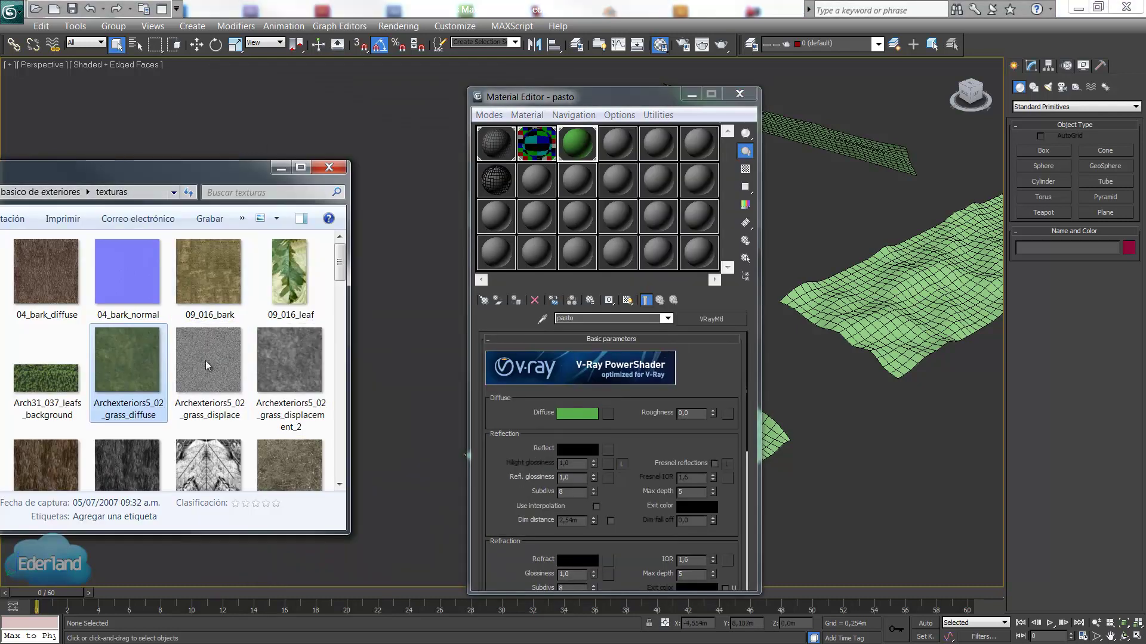
{"action": "mouse_move", "coordinate": [127, 358]}
{"action": "left_mouse_down"}
{"action": "mouse_move", "coordinate": [562, 390]}
{"action": "mouse_move", "coordinate": [607, 411]}
{"action": "left_mouse_up"}
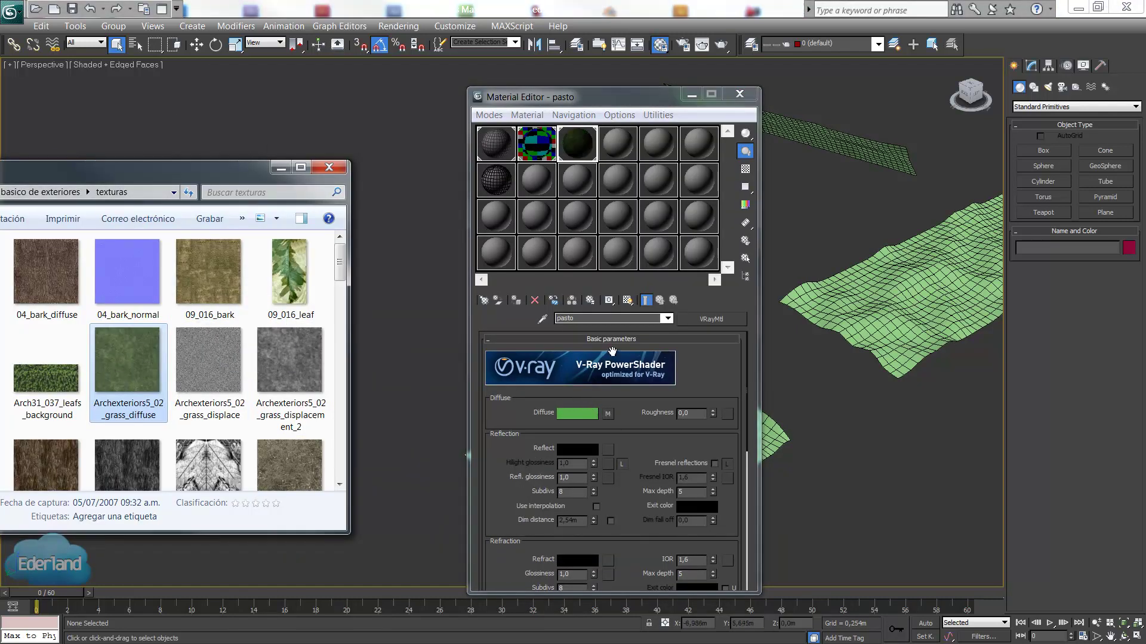
Turn on the checker sample background, open a large pasto preview and expand the Maps rollout.
{"action": "left_click", "coordinate": [745, 169]}
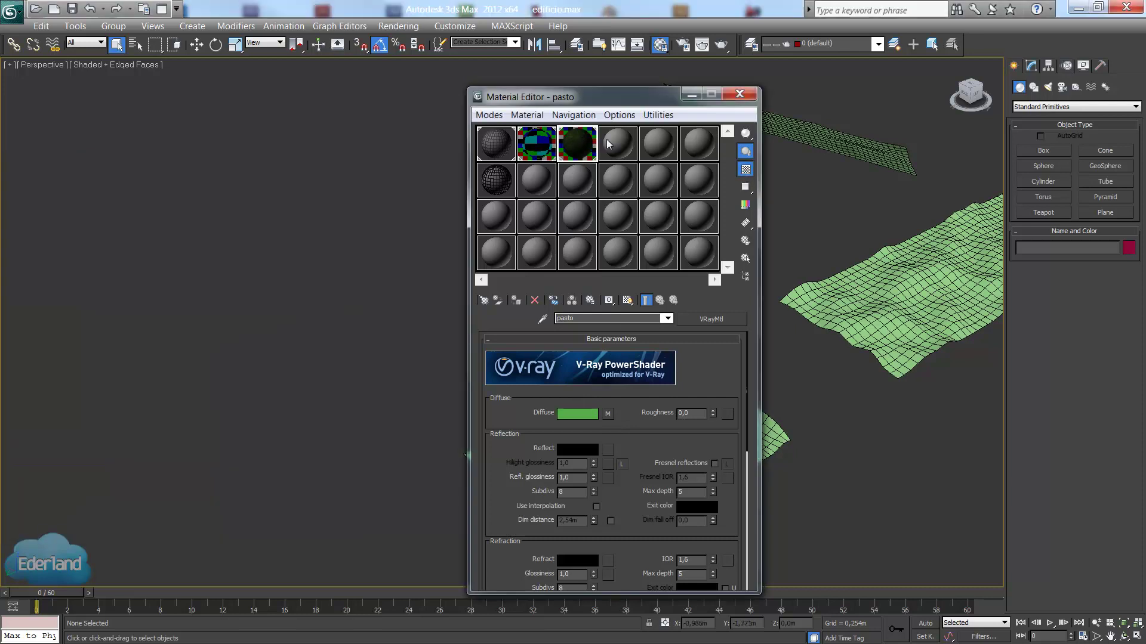
{"action": "double_click", "coordinate": [574, 152]}
{"action": "left_click_drag", "start_coordinate": [768, 113], "coordinate": [263, 107]}
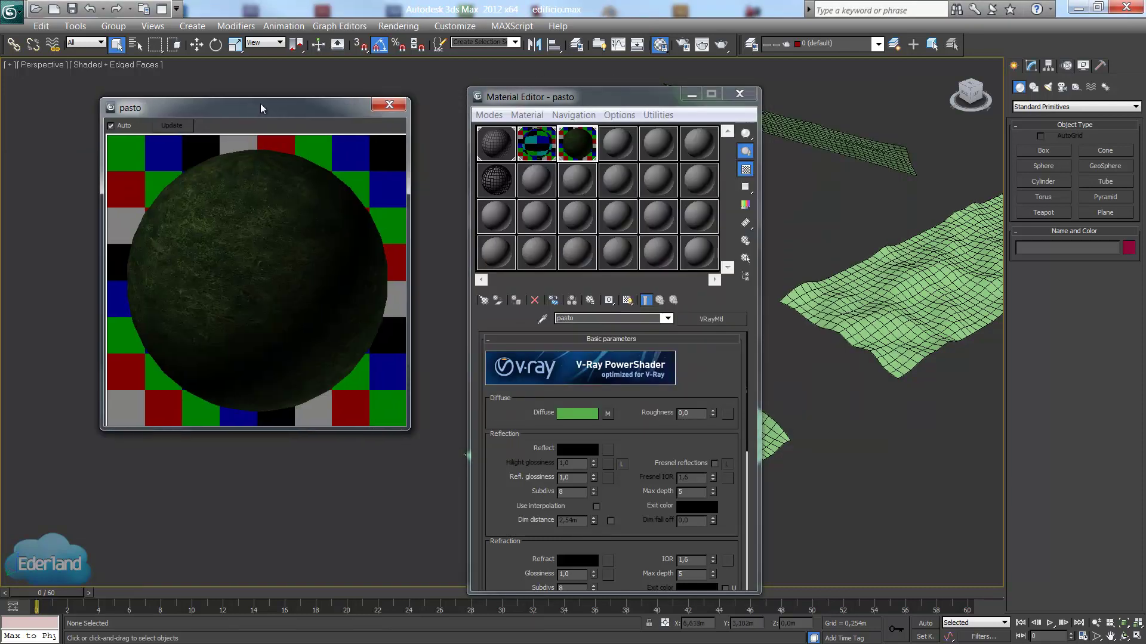
{"action": "left_click", "coordinate": [604, 99]}
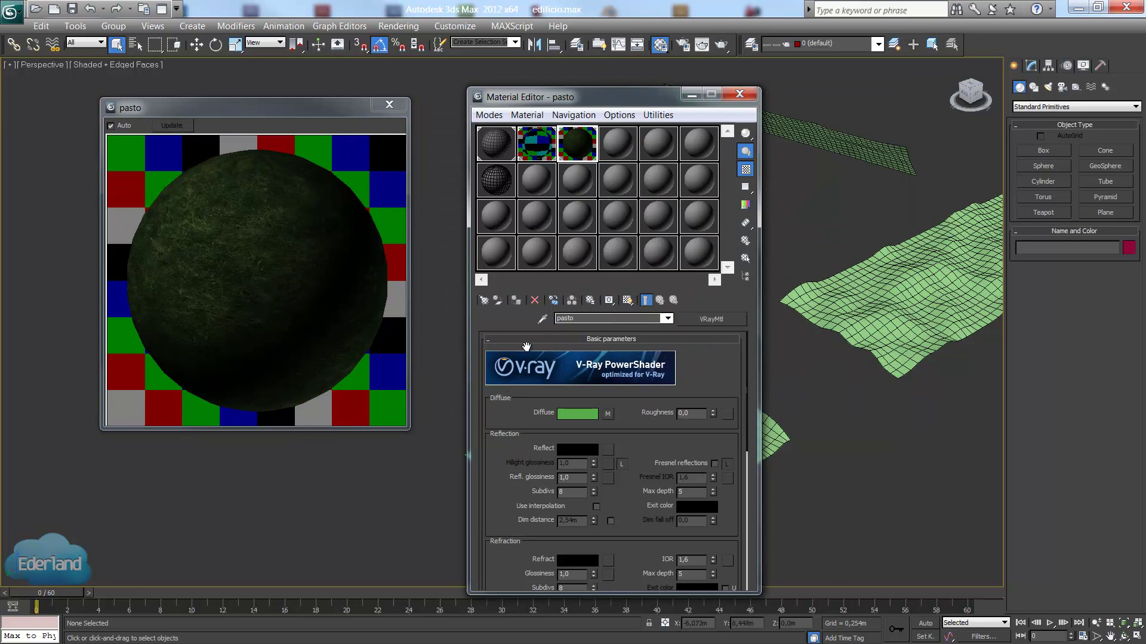
{"action": "left_click", "coordinate": [573, 340]}
{"action": "left_click", "coordinate": [588, 351]}
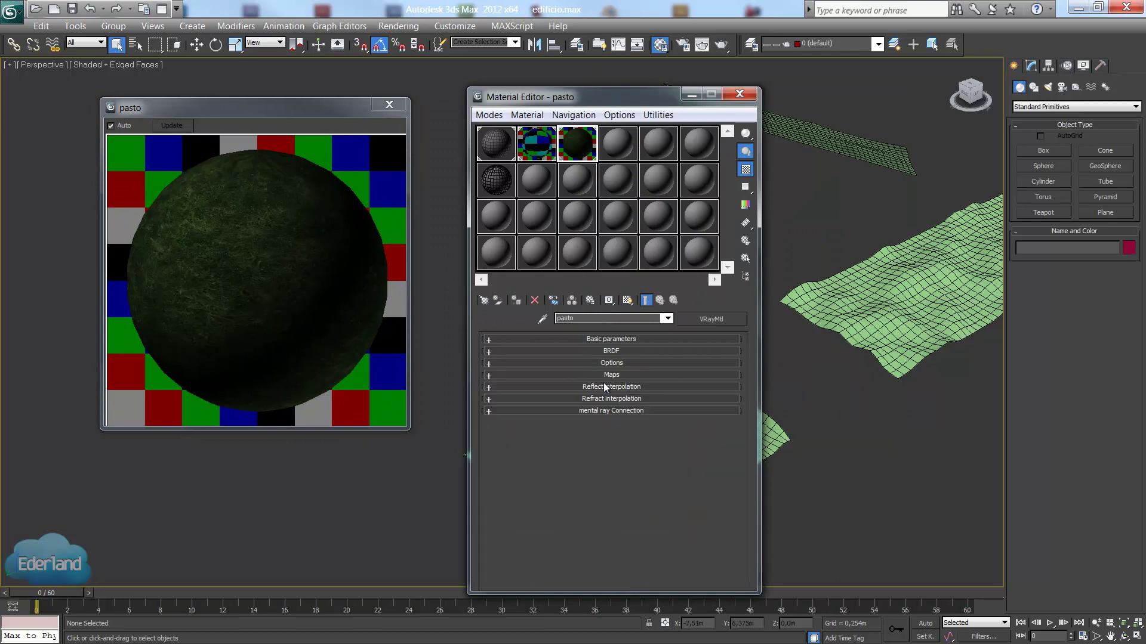
{"action": "left_click", "coordinate": [610, 375]}
Drop Archexteriors5_02_grass_displace.jpg into the Bump slot and collapse the Maps rollout.
{"action": "key", "text": "alt+Tab"}
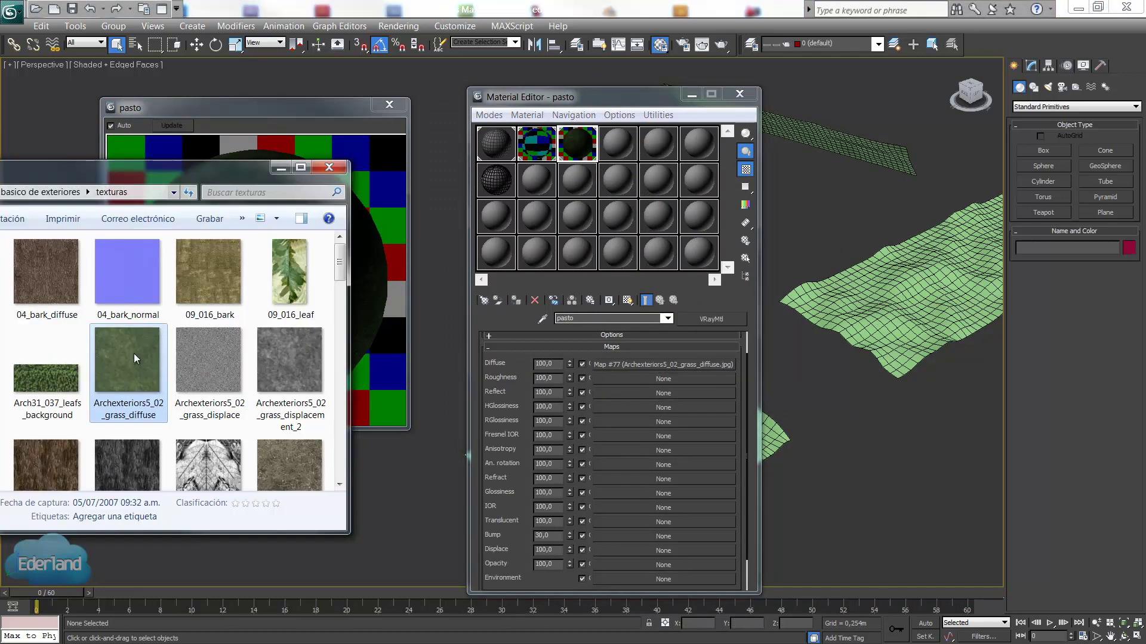
{"action": "left_click_drag", "start_coordinate": [214, 355], "coordinate": [410, 440]}
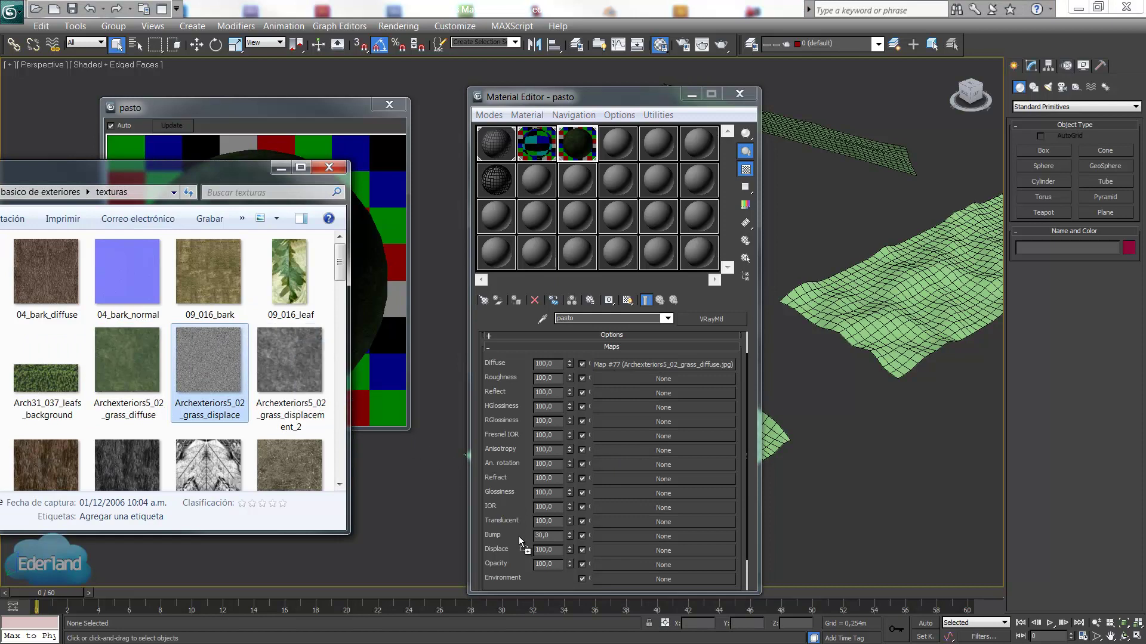
{"action": "left_click_drag", "start_coordinate": [629, 531], "coordinate": [628, 535]}
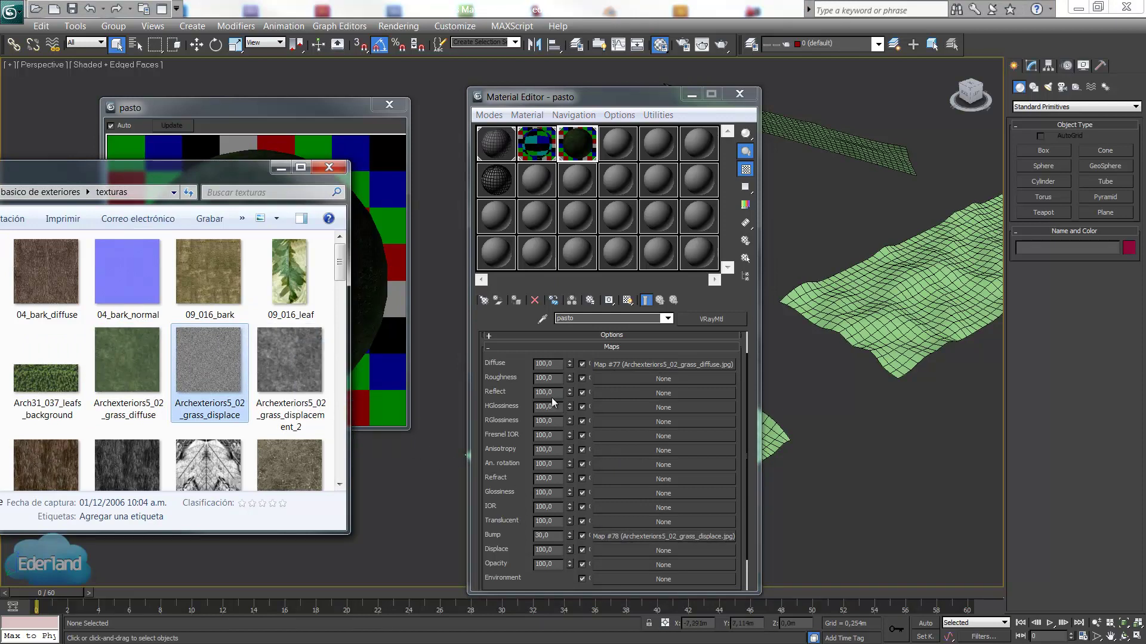
{"action": "left_click", "coordinate": [587, 348]}
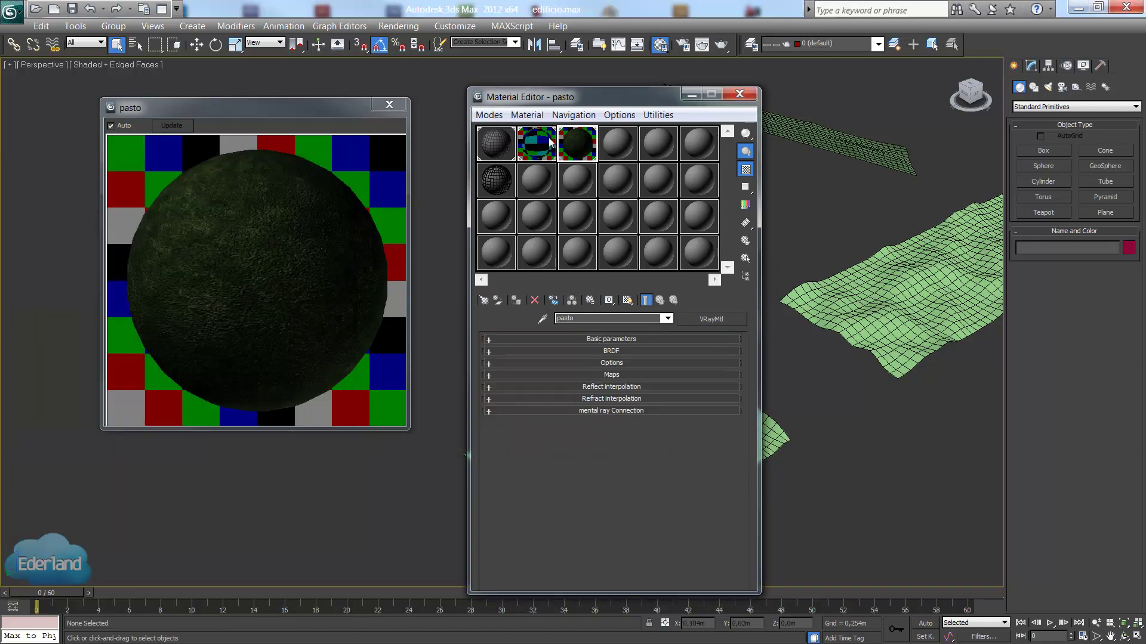
Open pasto's grass diffuse bitmap and enable Show Shaded Material in Viewport.
{"action": "left_click", "coordinate": [251, 282]}
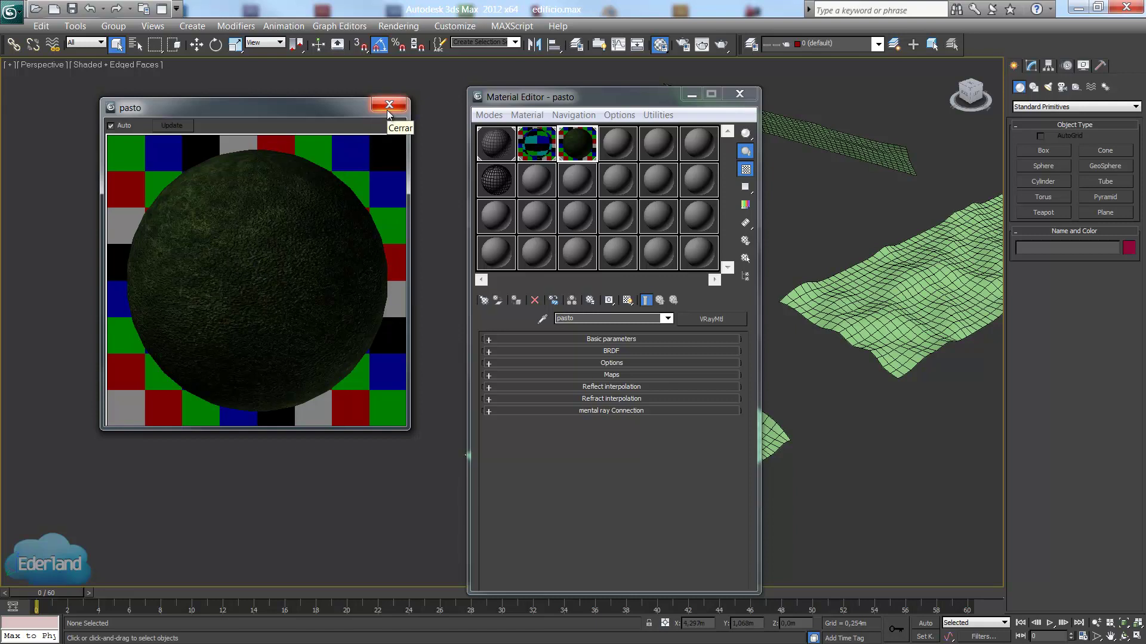
{"action": "left_click", "coordinate": [596, 338]}
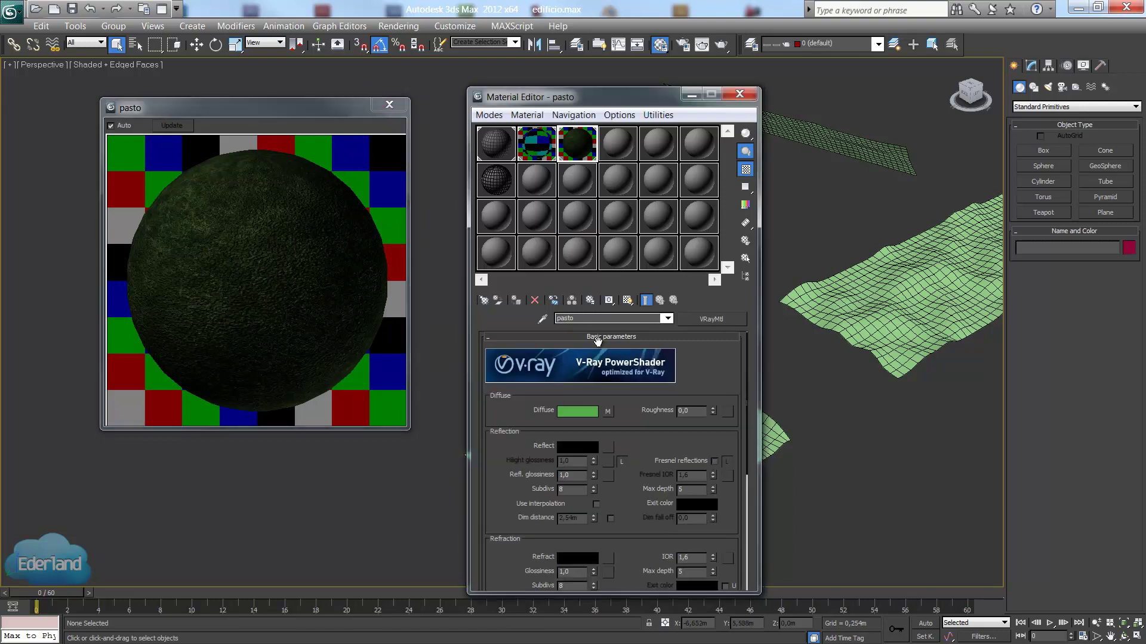
{"action": "left_click", "coordinate": [606, 339]}
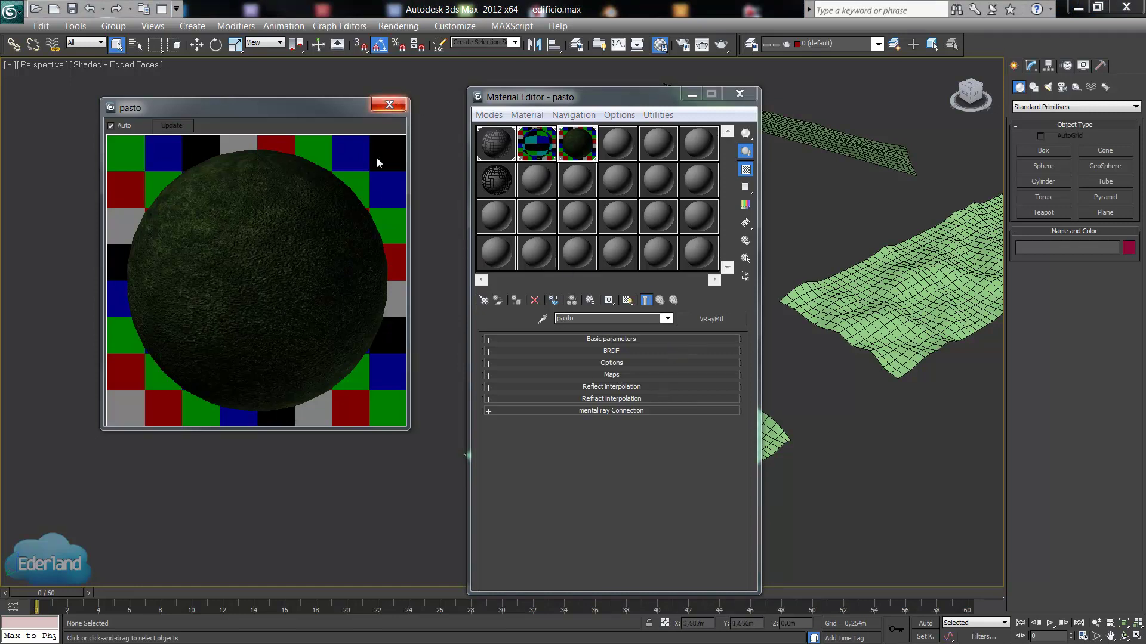
{"action": "left_click", "coordinate": [614, 377]}
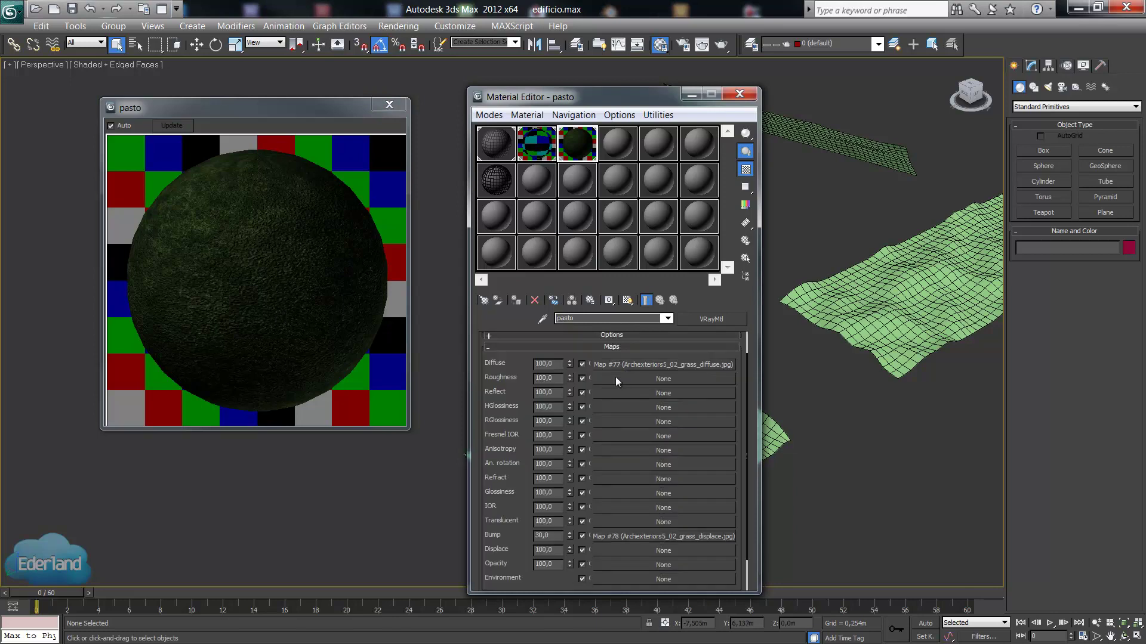
{"action": "left_click", "coordinate": [629, 364]}
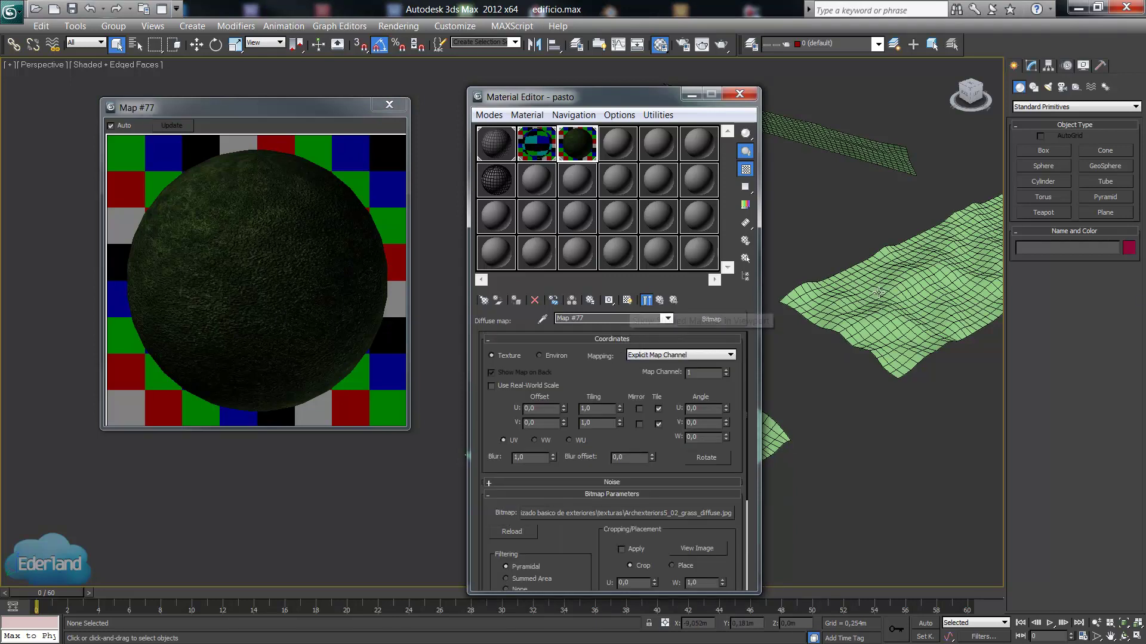
{"action": "left_click", "coordinate": [628, 301]}
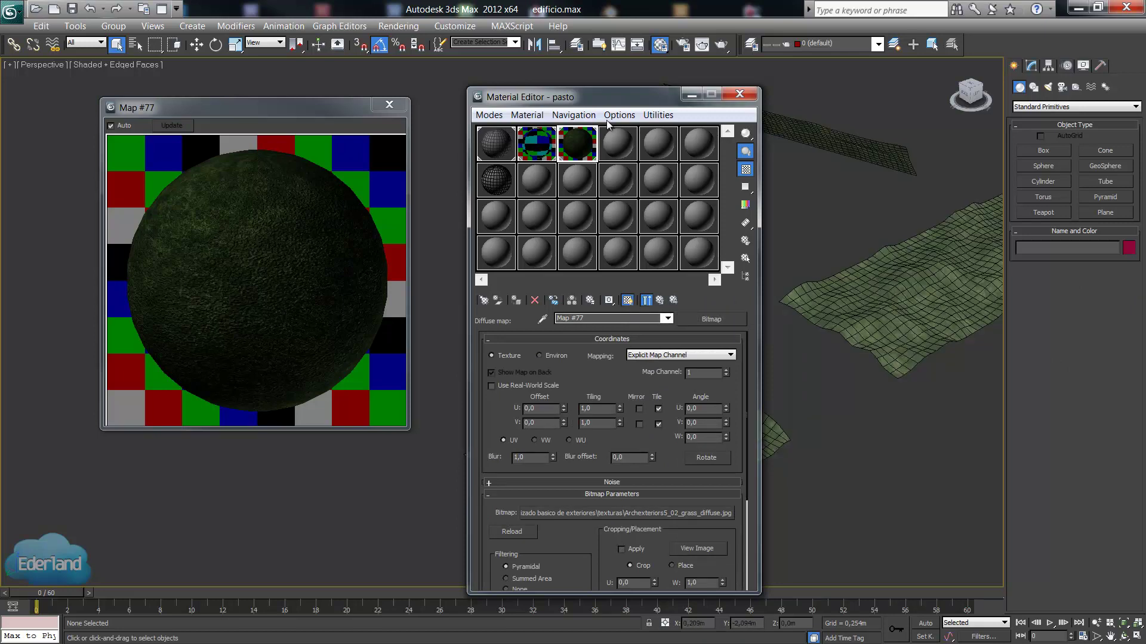
Turn off edged faces, select terrain plane Plane012 and show its modifier stack.
{"action": "left_click_drag", "start_coordinate": [621, 101], "coordinate": [354, 119]}
{"action": "scroll", "coordinate": [763, 425], "scroll_direction": "up", "scroll_amount": 3}
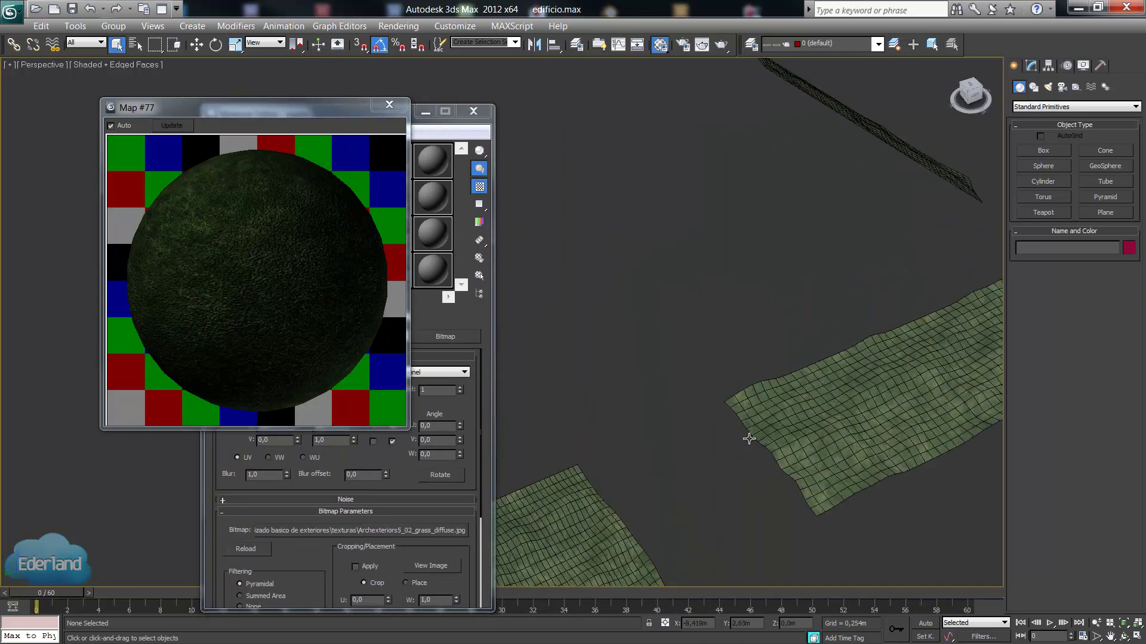
{"action": "scroll", "coordinate": [796, 363], "scroll_direction": "up", "scroll_amount": 3}
{"action": "middle_click_drag", "start_coordinate": [680, 404], "coordinate": [697, 397]}
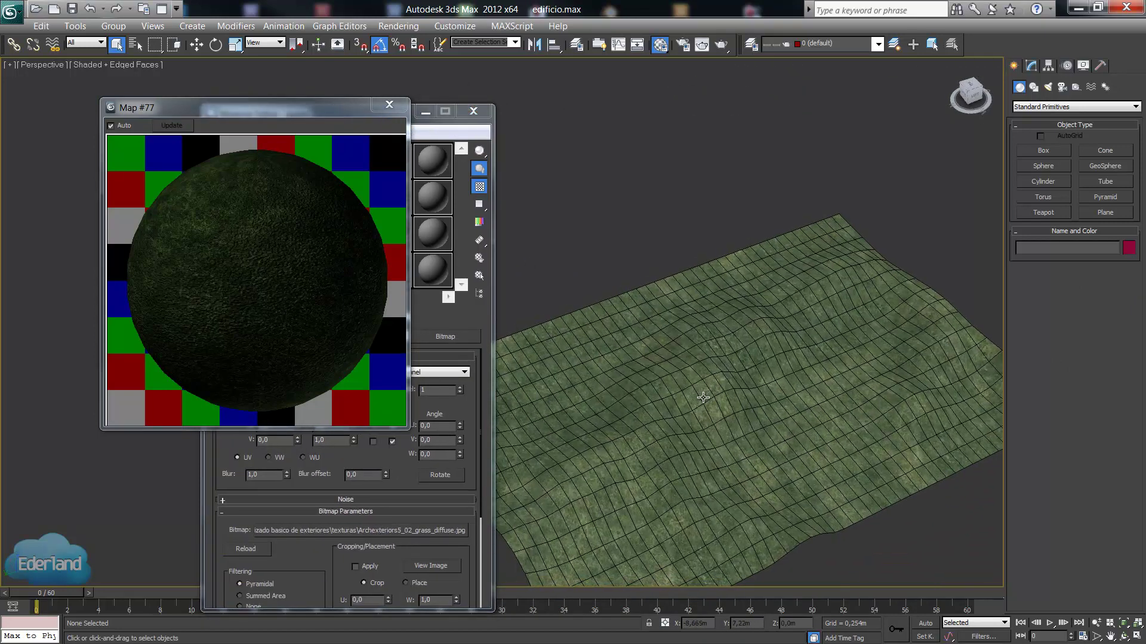
{"action": "key", "text": "F4"}
{"action": "scroll", "coordinate": [725, 385], "scroll_direction": "down", "scroll_amount": 2}
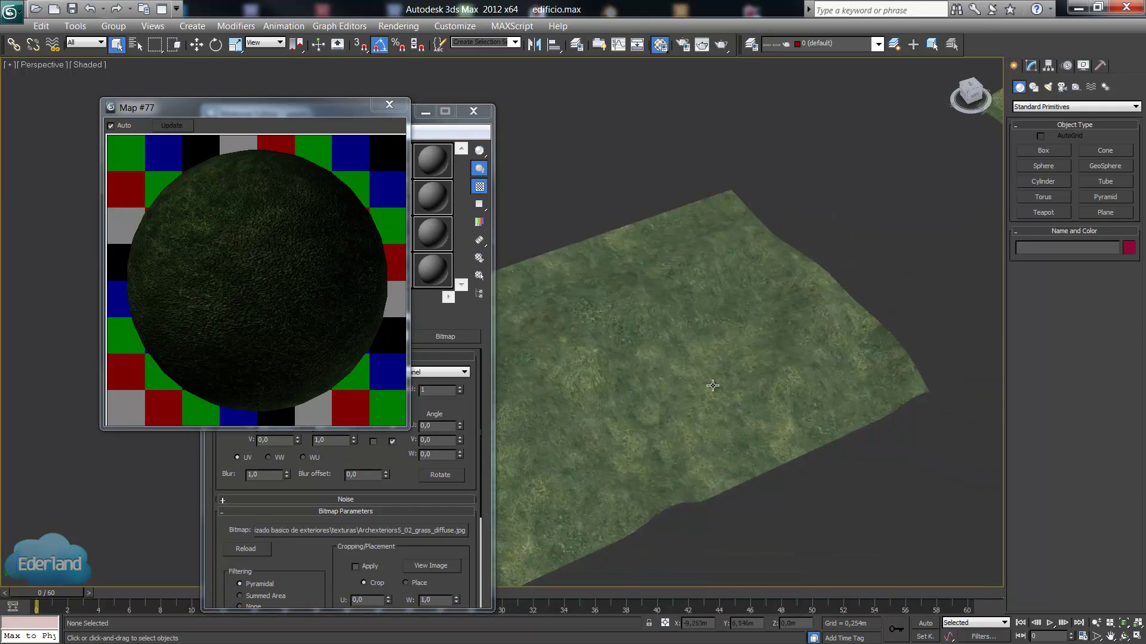
{"action": "scroll", "coordinate": [712, 385], "scroll_direction": "up", "scroll_amount": 2}
{"action": "scroll", "coordinate": [713, 385], "scroll_direction": "down", "scroll_amount": 2}
{"action": "left_click", "coordinate": [733, 352]}
{"action": "left_click", "coordinate": [1030, 66]}
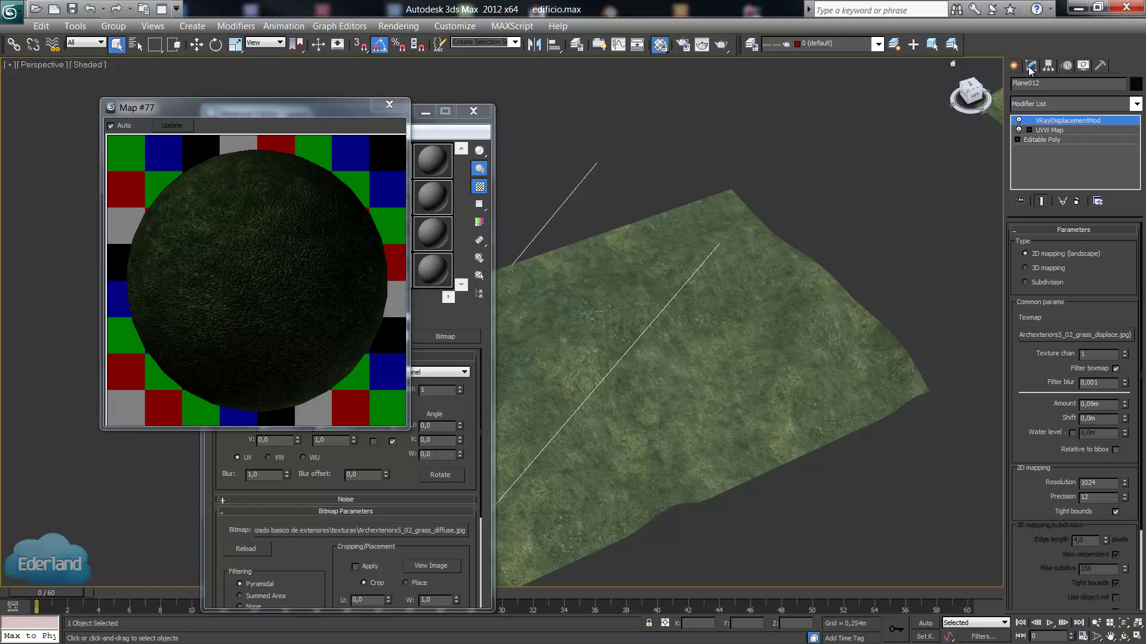
Delete VRayDisplacementMod and UVW Map from the terrain plane's modifier stack.
{"action": "left_click", "coordinate": [1077, 203]}
{"action": "left_click", "coordinate": [1079, 201]}
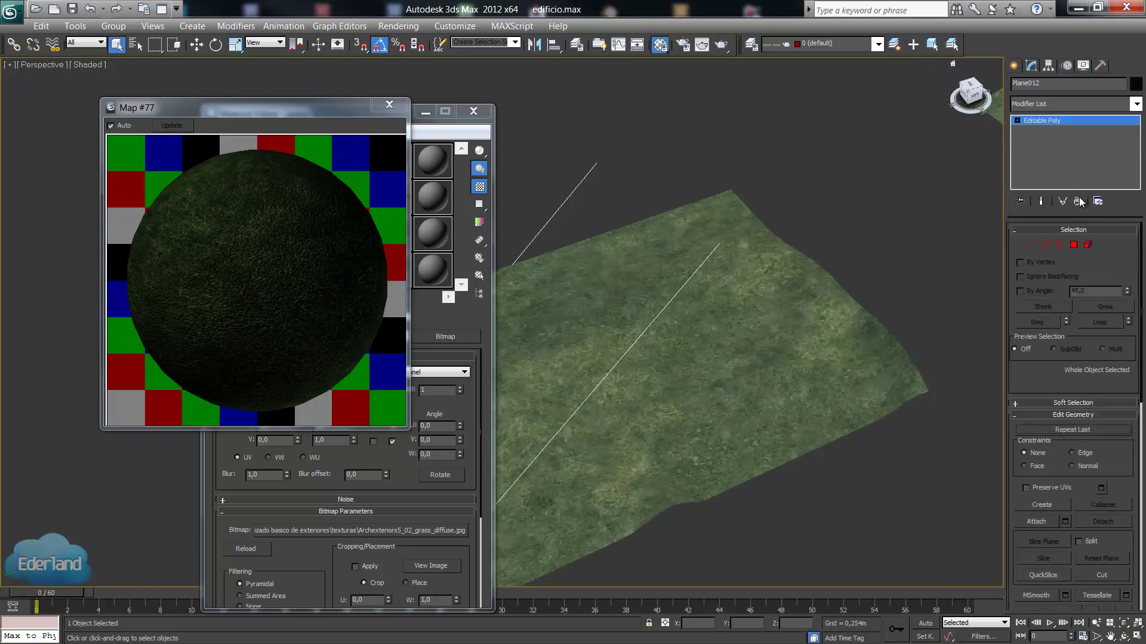
{"action": "left_click", "coordinate": [947, 171]}
{"action": "middle_click_drag", "start_coordinate": [772, 346], "coordinate": [901, 325]}
{"action": "scroll", "coordinate": [834, 357], "scroll_direction": "down", "scroll_amount": 5}
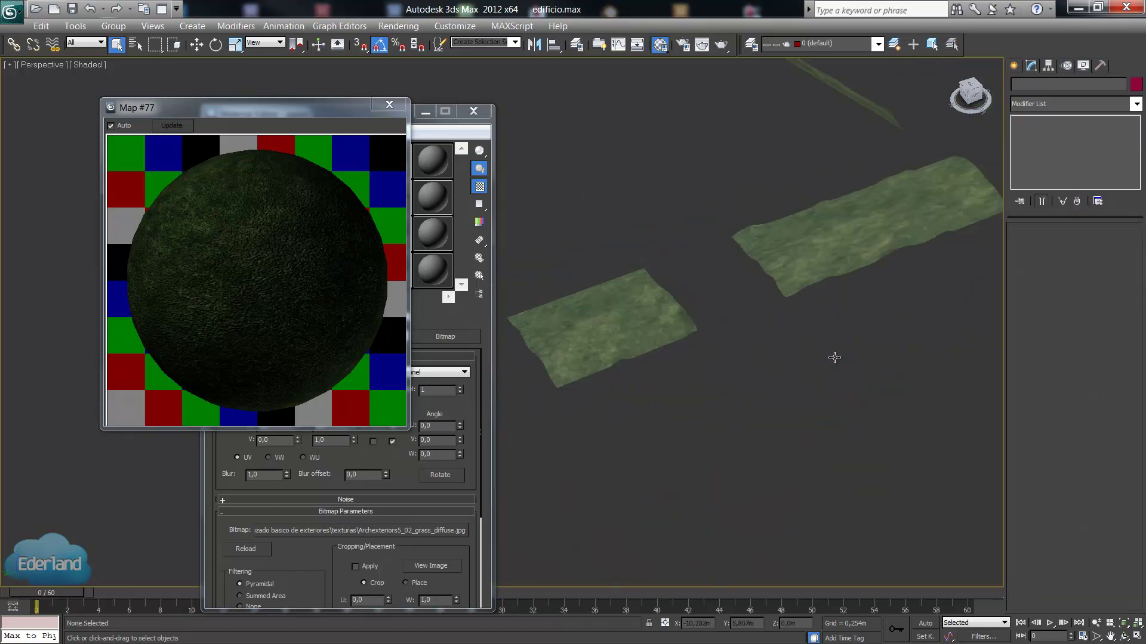
{"action": "left_click", "coordinate": [814, 259]}
{"action": "mouse_move", "coordinate": [884, 259]}
{"action": "middle_mouse_down", "text": "alt"}
{"action": "mouse_move", "coordinate": [790, 273]}
{"action": "mouse_move", "coordinate": [751, 264]}
{"action": "mouse_move", "coordinate": [751, 300]}
{"action": "middle_mouse_up", "text": "alt"}
{"action": "scroll", "coordinate": [729, 316], "scroll_direction": "up", "scroll_amount": 3}
{"action": "scroll", "coordinate": [729, 316], "scroll_direction": "up", "scroll_amount": 3}
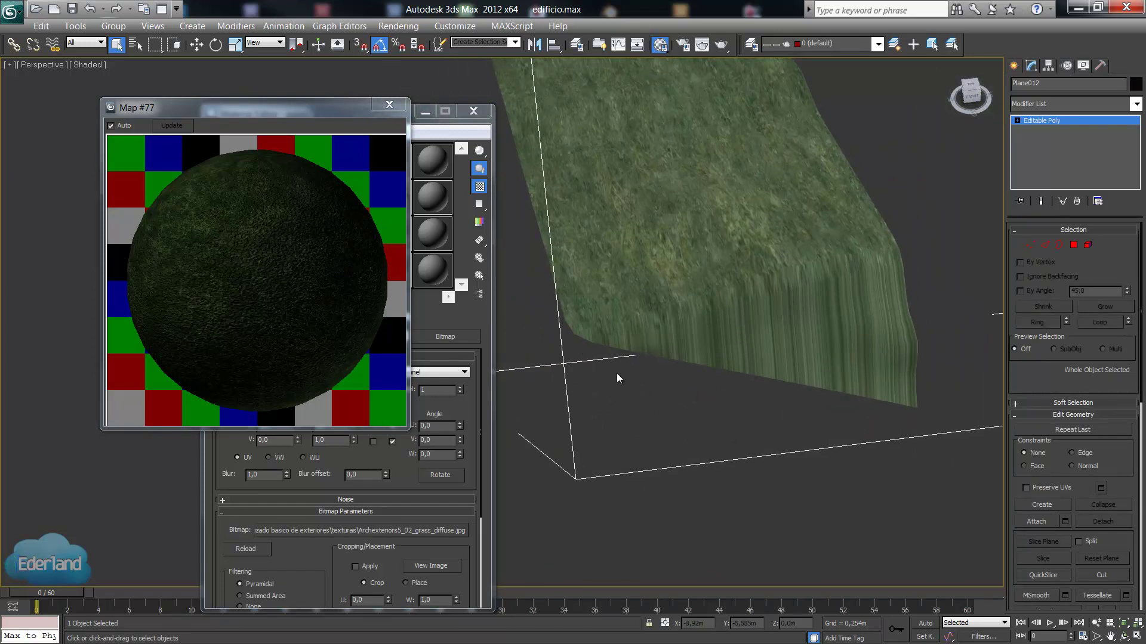
Close the Map #77 preview and open pasto's bump map, grass_displace at amount 30.
{"action": "left_click", "coordinate": [389, 105]}
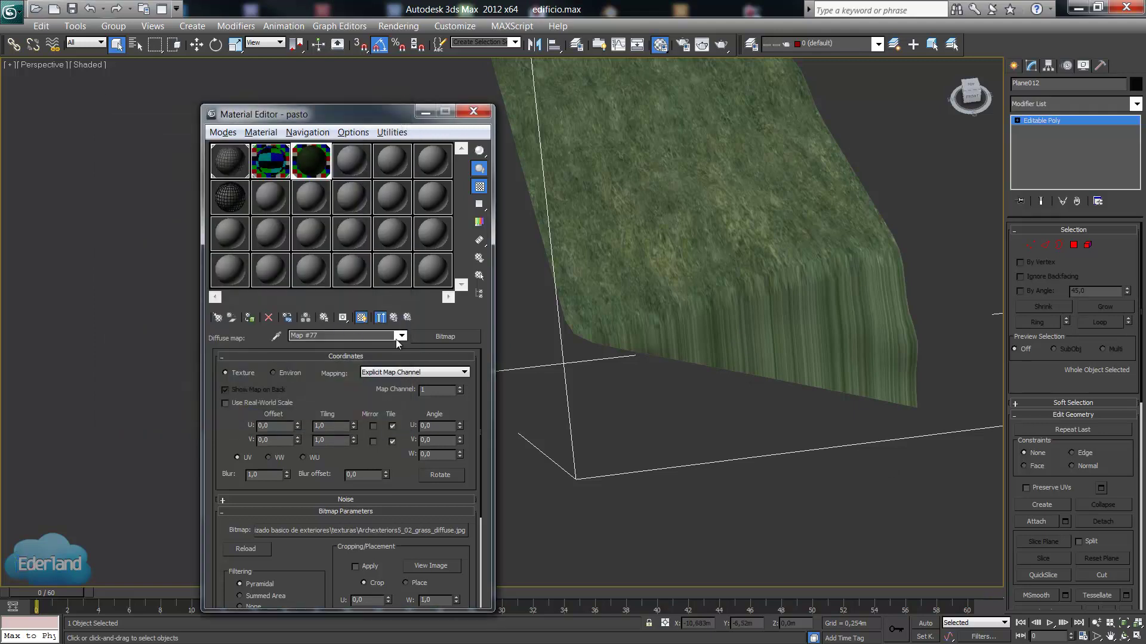
{"action": "left_click", "coordinate": [393, 317]}
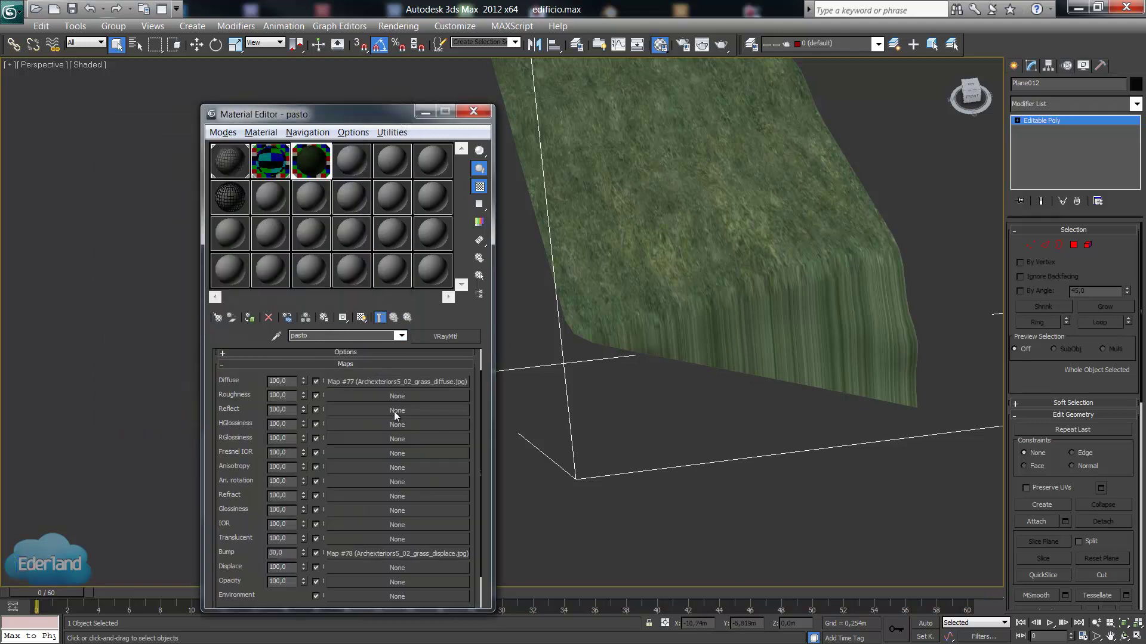
{"action": "left_click", "coordinate": [371, 553]}
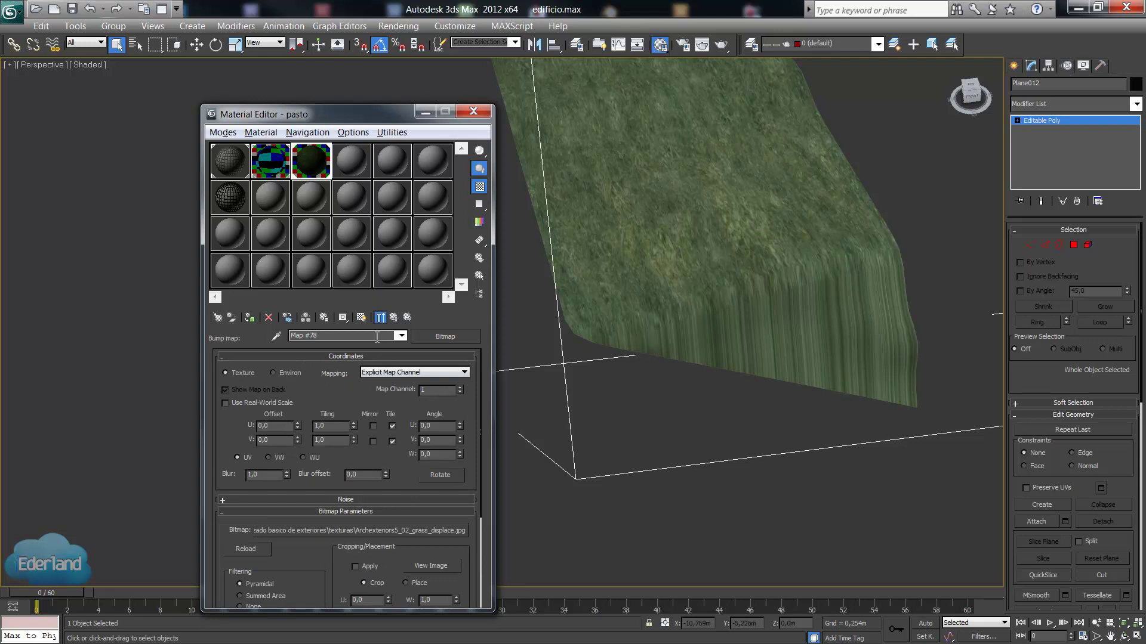
Show the bump image on the terrain in the viewport.
{"action": "left_click", "coordinate": [361, 317]}
{"action": "scroll", "coordinate": [745, 317], "scroll_direction": "up", "scroll_amount": 2}
{"action": "scroll", "coordinate": [769, 325], "scroll_direction": "up", "scroll_amount": 2}
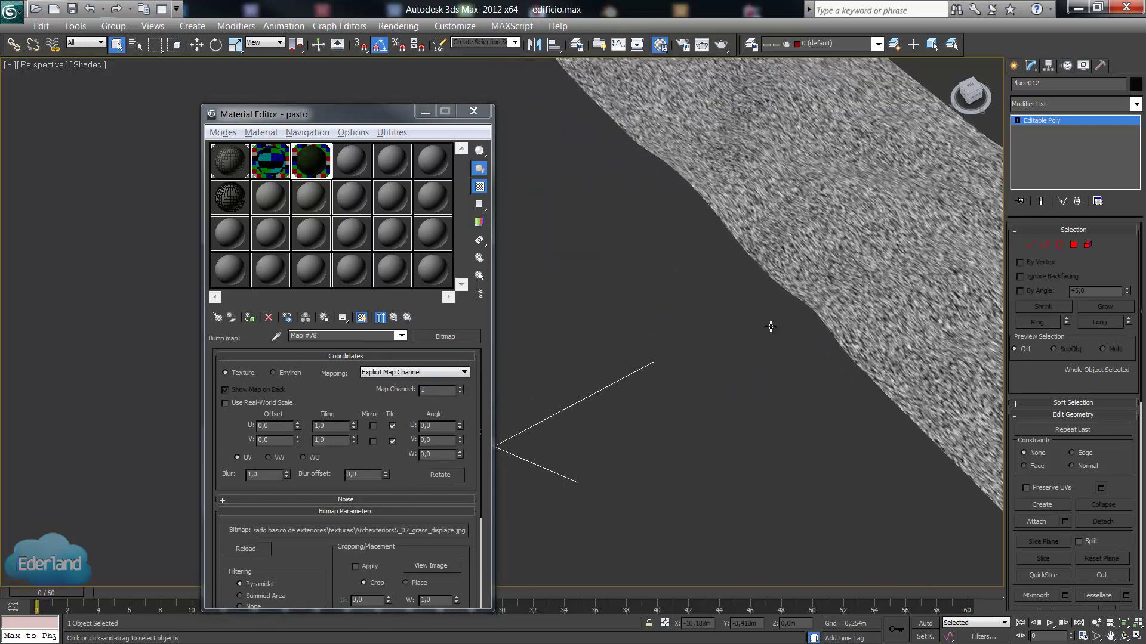
{"action": "middle_click_drag", "start_coordinate": [770, 325], "coordinate": [750, 295]}
{"action": "scroll", "coordinate": [840, 446], "scroll_direction": "down", "scroll_amount": 4}
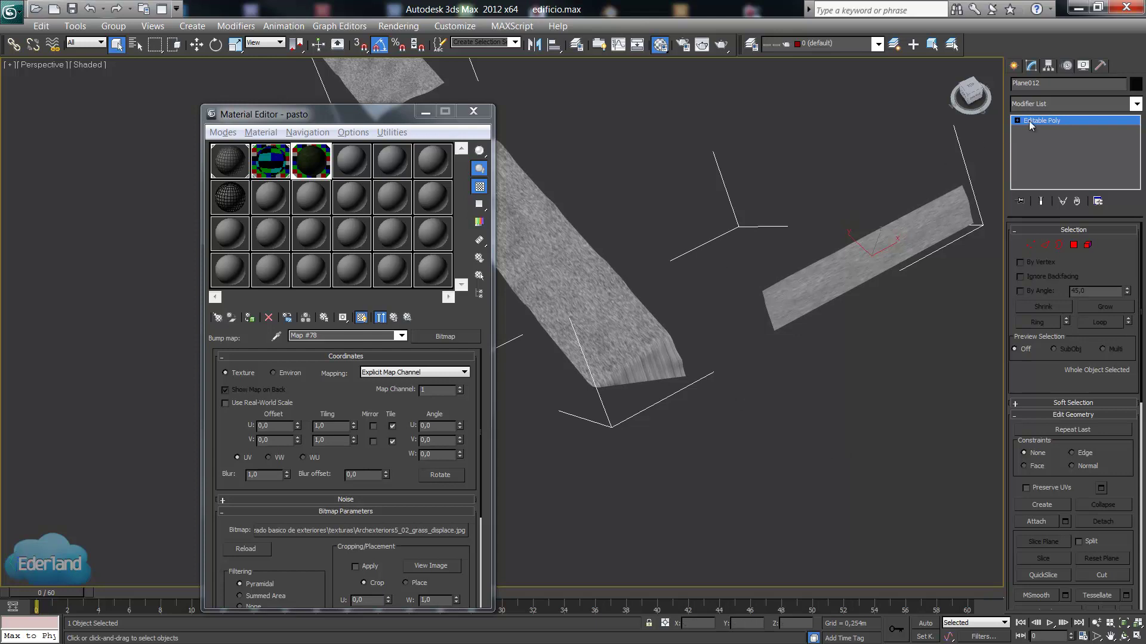
Add a UVW Map modifier with Box mapping to the terrain plane.
{"action": "left_click", "coordinate": [1049, 107]}
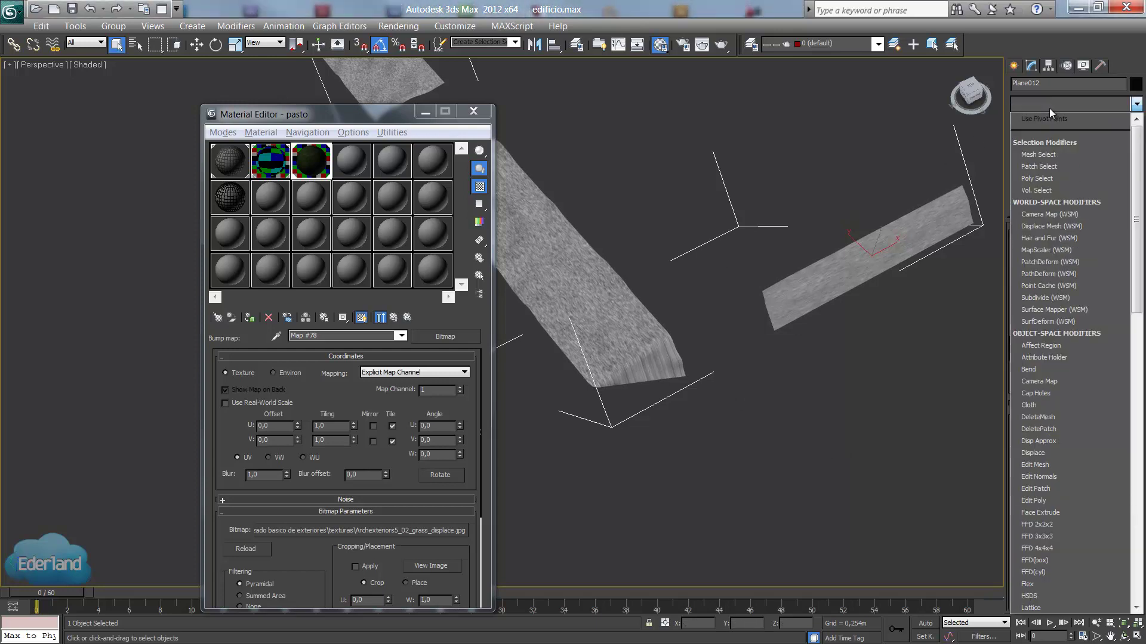
{"action": "type", "text": "u"}
{"action": "left_click", "coordinate": [1034, 489]}
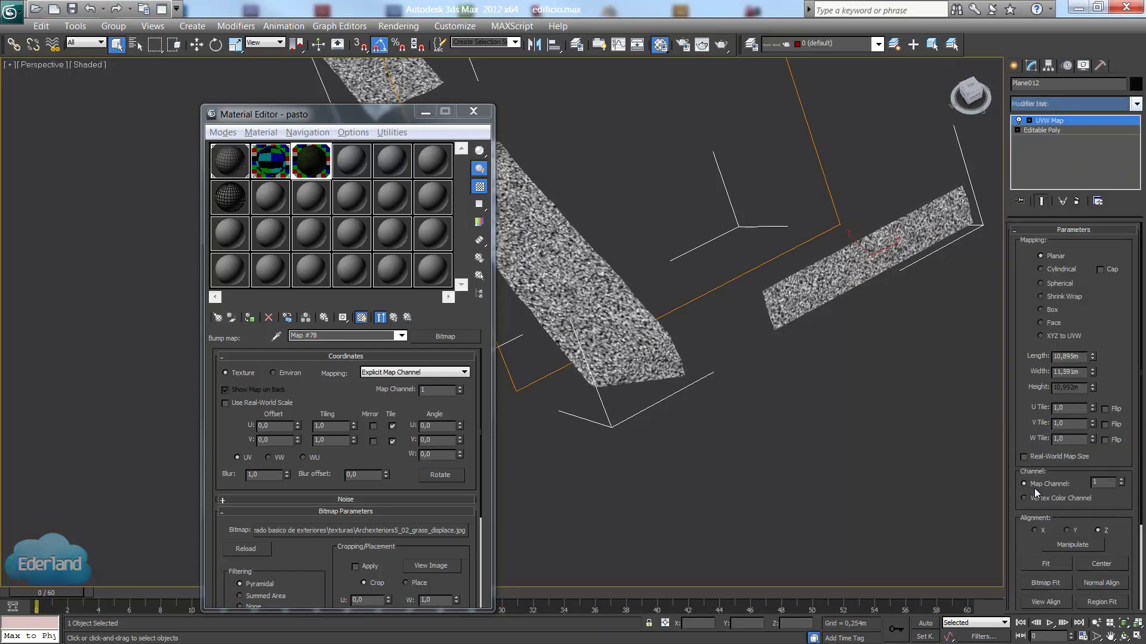
{"action": "mouse_move", "coordinate": [845, 318]}
{"action": "middle_mouse_down", "text": "alt"}
{"action": "mouse_move", "coordinate": [704, 317]}
{"action": "mouse_move", "coordinate": [724, 313]}
{"action": "middle_mouse_up", "text": "alt"}
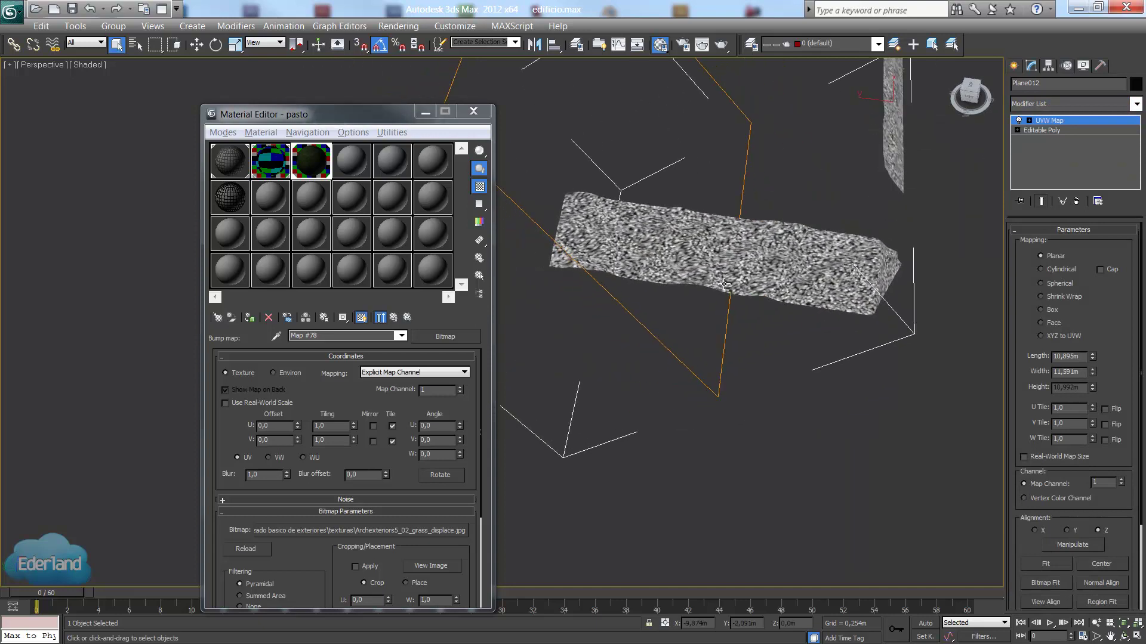
{"action": "scroll", "coordinate": [723, 312], "scroll_direction": "up", "scroll_amount": 5}
{"action": "scroll", "coordinate": [682, 302], "scroll_direction": "up", "scroll_amount": 3}
{"action": "middle_click_drag", "start_coordinate": [788, 252], "coordinate": [799, 382]}
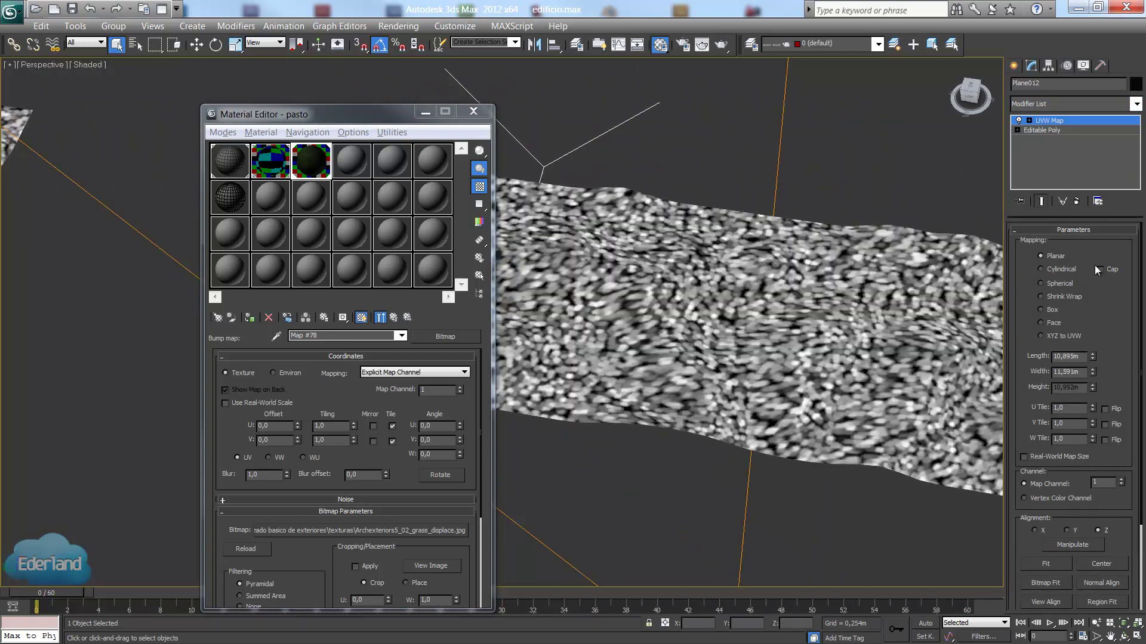
{"action": "left_click", "coordinate": [1051, 310]}
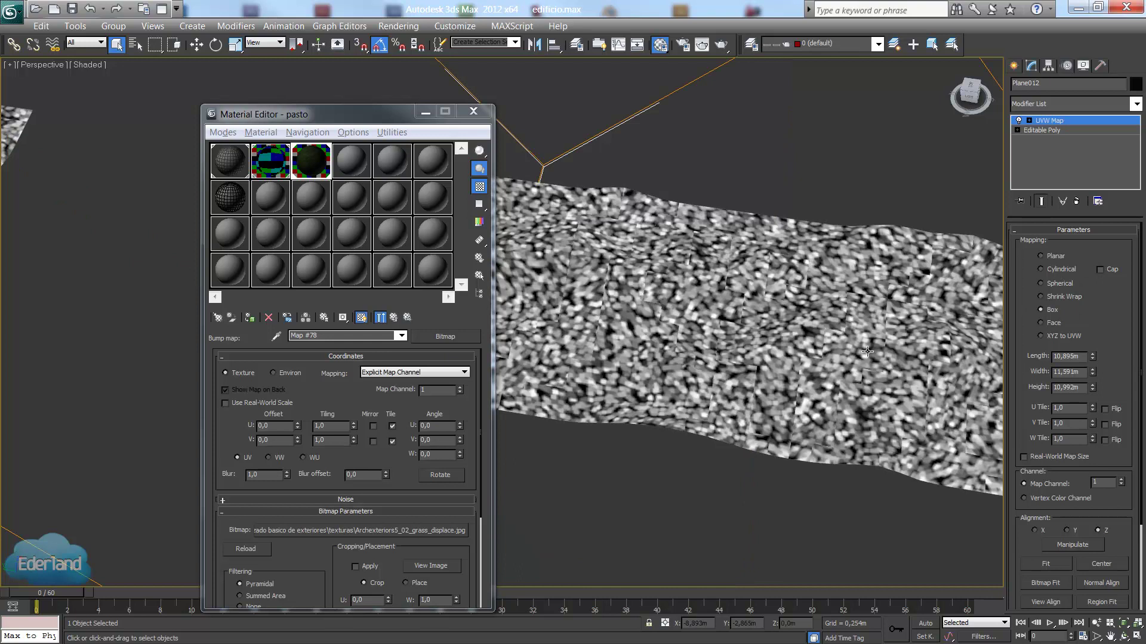
{"action": "middle_click_drag", "start_coordinate": [791, 373], "coordinate": [618, 360], "text": "alt"}
{"action": "middle_click_drag", "start_coordinate": [847, 380], "coordinate": [806, 376], "text": "alt"}
{"action": "middle_click_drag", "start_coordinate": [615, 412], "coordinate": [729, 383]}
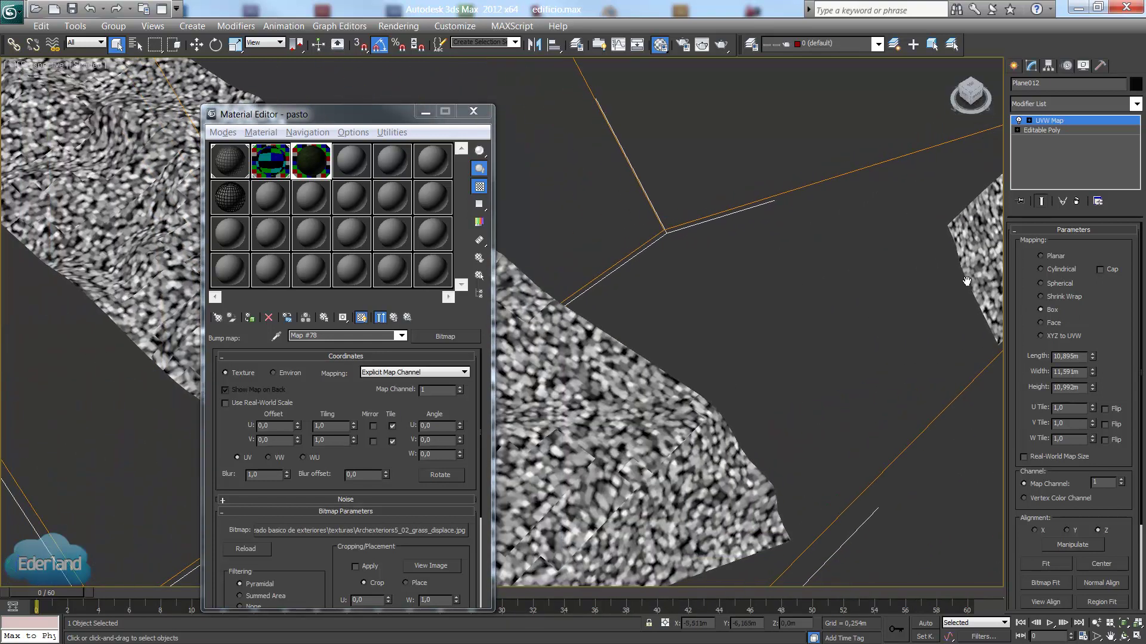
{"action": "left_click", "coordinate": [473, 111]}
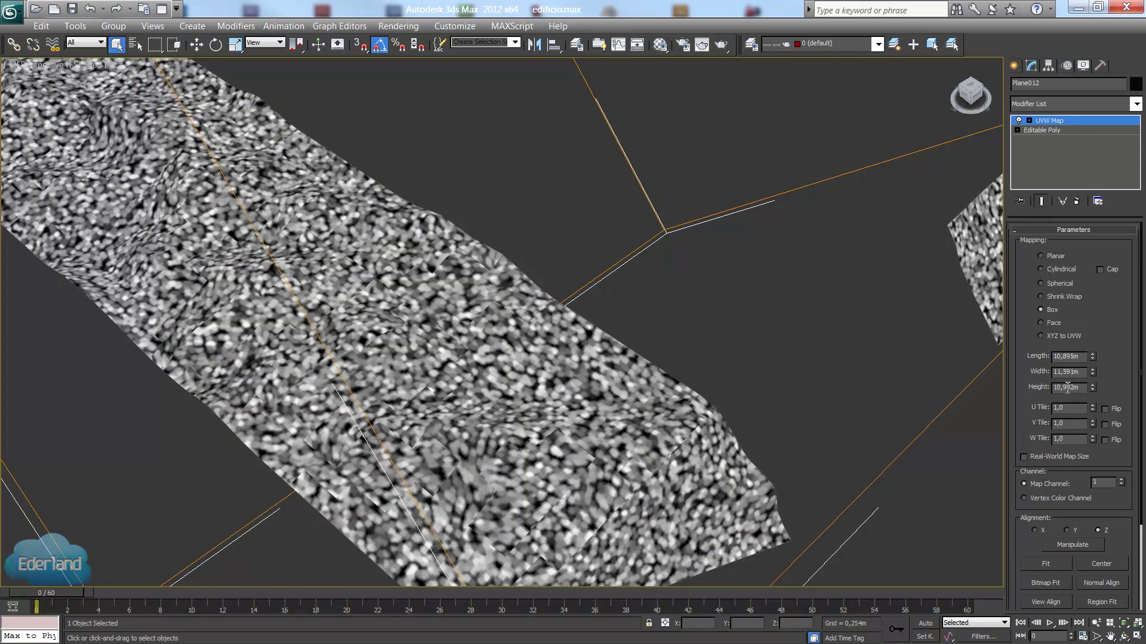
Set the UVW Map Length, Width and Height to 5 m.
{"action": "double_click", "coordinate": [1069, 357]}
{"action": "type", "text": "5"}
{"action": "key", "text": "Tab"}
{"action": "type", "text": "5"}
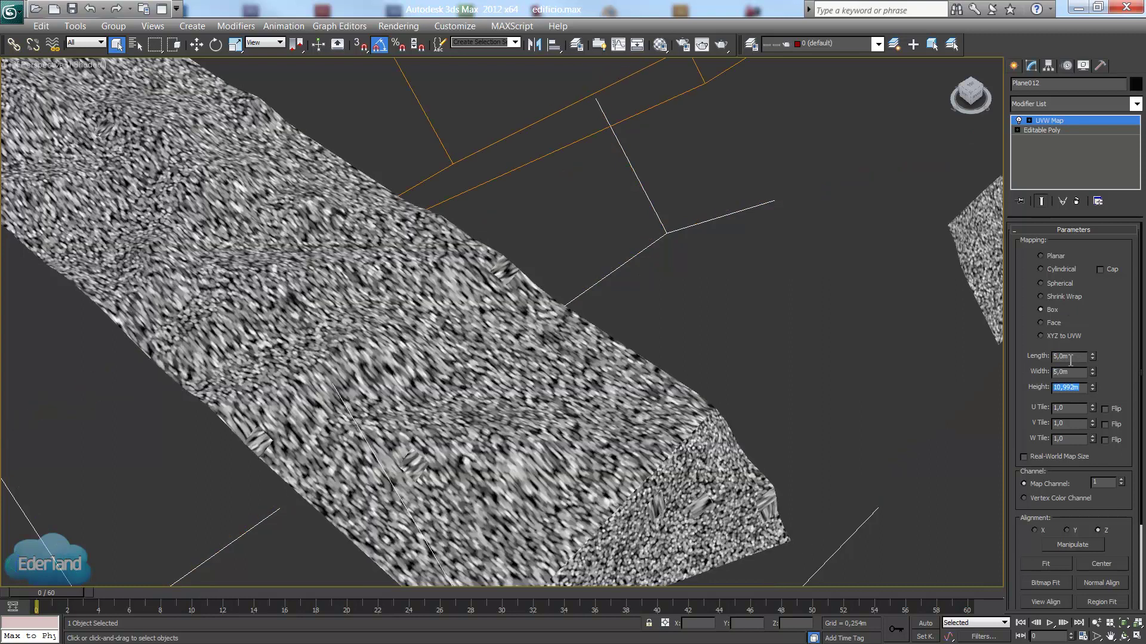
{"action": "key", "text": "Tab"}
{"action": "type", "text": "5"}
{"action": "key", "text": "Tab"}
{"action": "scroll", "coordinate": [579, 212], "scroll_direction": "down", "scroll_amount": 3}
{"action": "scroll", "coordinate": [589, 223], "scroll_direction": "down", "scroll_amount": 2}
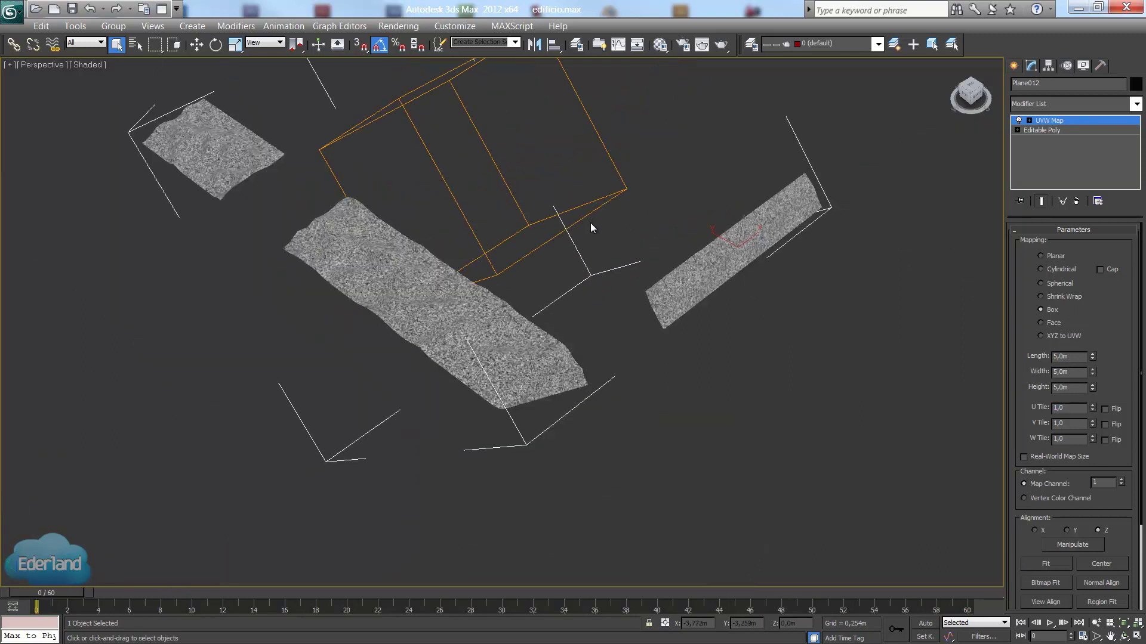
{"action": "scroll", "coordinate": [600, 280], "scroll_direction": "up", "scroll_amount": 3}
{"action": "scroll", "coordinate": [601, 279], "scroll_direction": "up", "scroll_amount": 3}
{"action": "scroll", "coordinate": [596, 327], "scroll_direction": "up", "scroll_amount": 3}
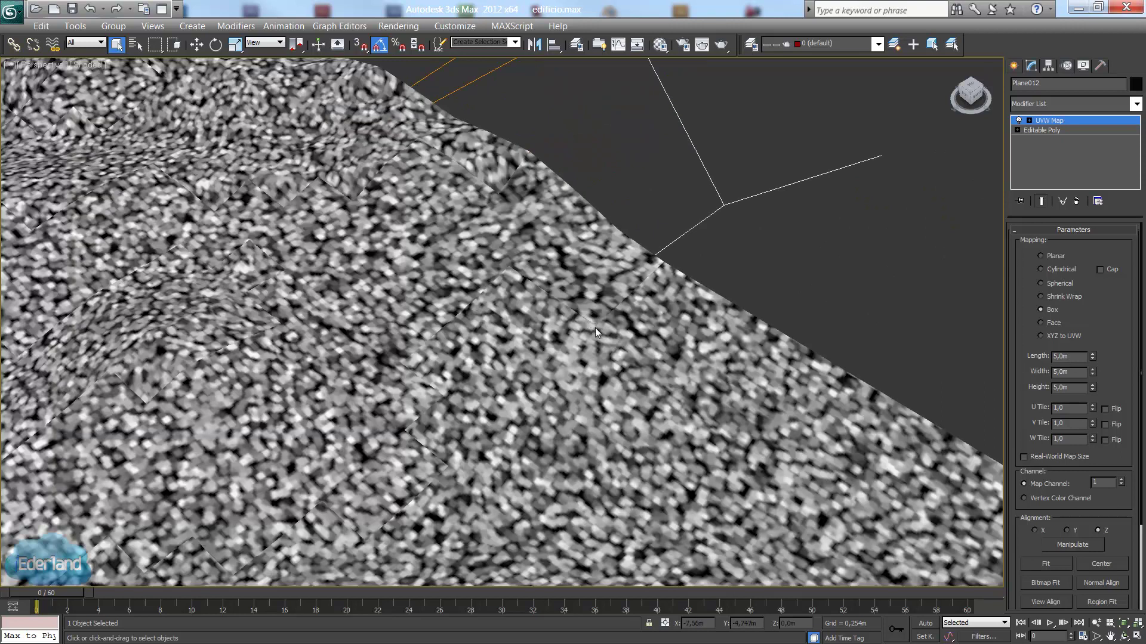
Reduce the UVW Map Length, Width and Height to 2 m each.
{"action": "double_click", "coordinate": [1072, 358]}
{"action": "type", "text": "2"}
{"action": "key", "text": "Tab"}
{"action": "type", "text": "2"}
{"action": "key", "text": "Tab"}
{"action": "type", "text": "2"}
{"action": "key", "text": "Tab"}
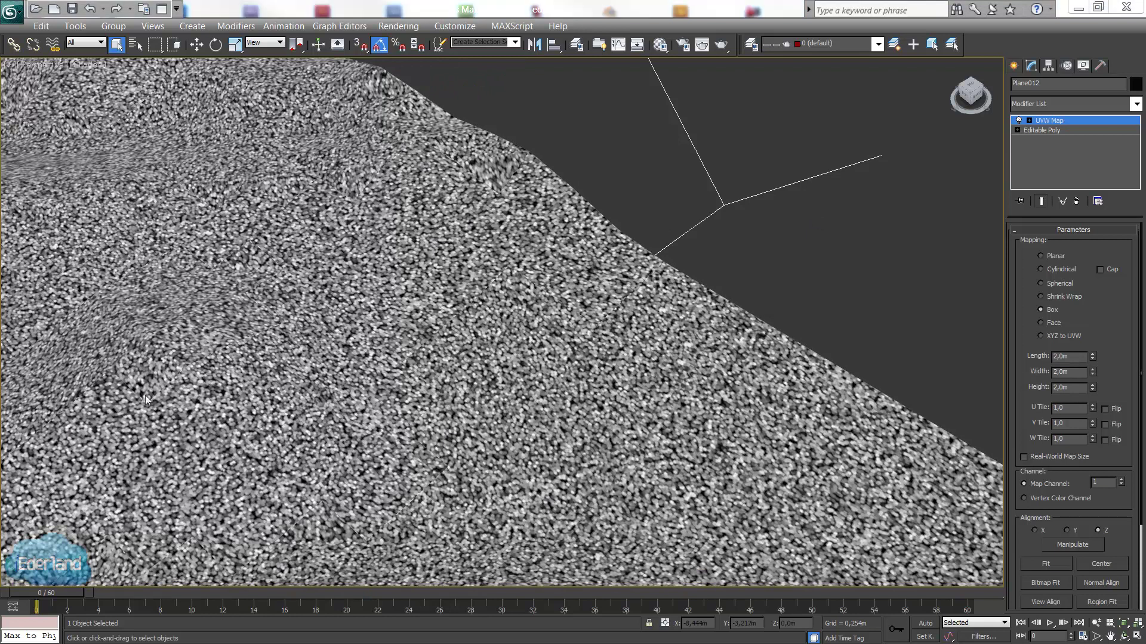
{"action": "scroll", "coordinate": [535, 396], "scroll_direction": "down", "scroll_amount": 3}
{"action": "scroll", "coordinate": [536, 396], "scroll_direction": "down", "scroll_amount": 5}
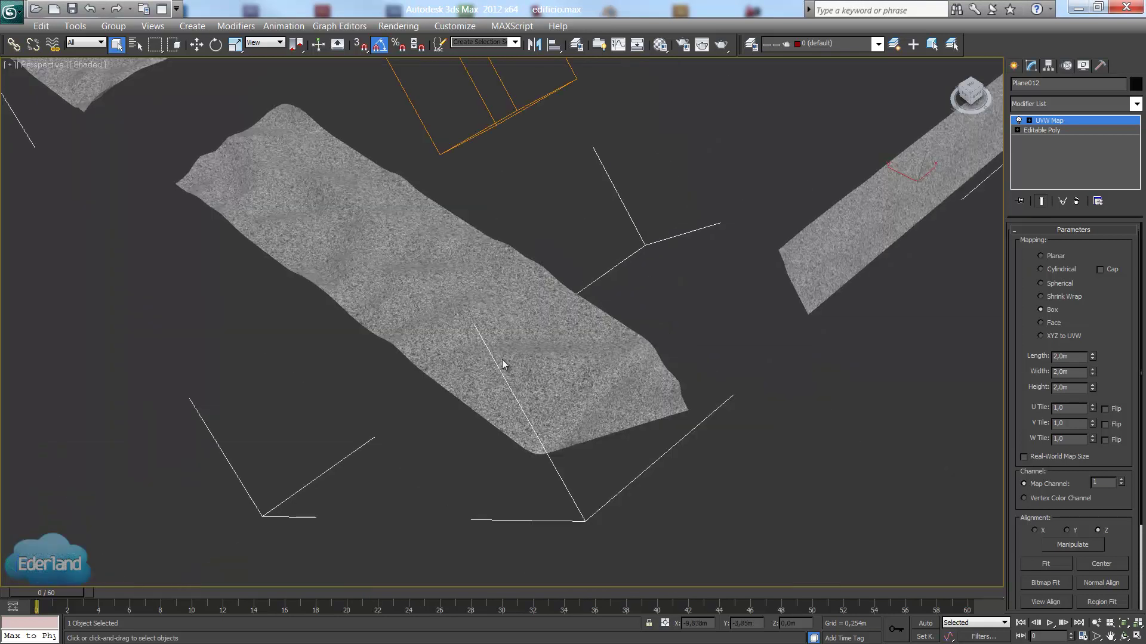
Add a VRayDisplacementMod above the UVW Map, leaving Type at 2D mapping (landscape).
{"action": "left_click", "coordinate": [1045, 105]}
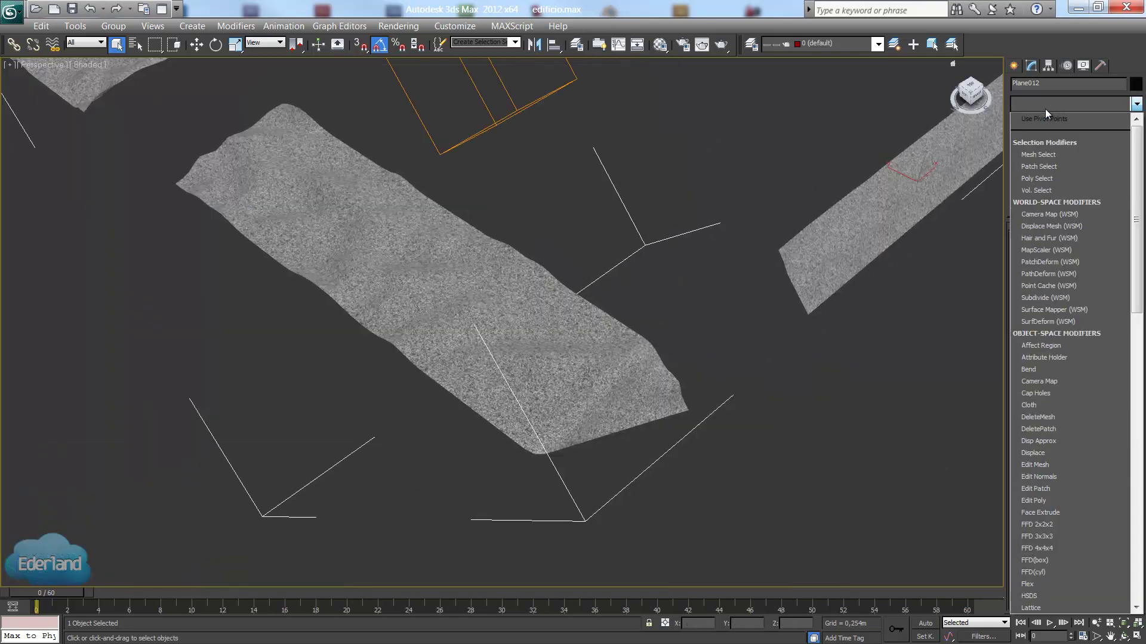
{"action": "scroll", "coordinate": [1044, 109], "scroll_direction": "down", "scroll_amount": 2}
{"action": "scroll", "coordinate": [1020, 263], "scroll_direction": "down", "scroll_amount": 15}
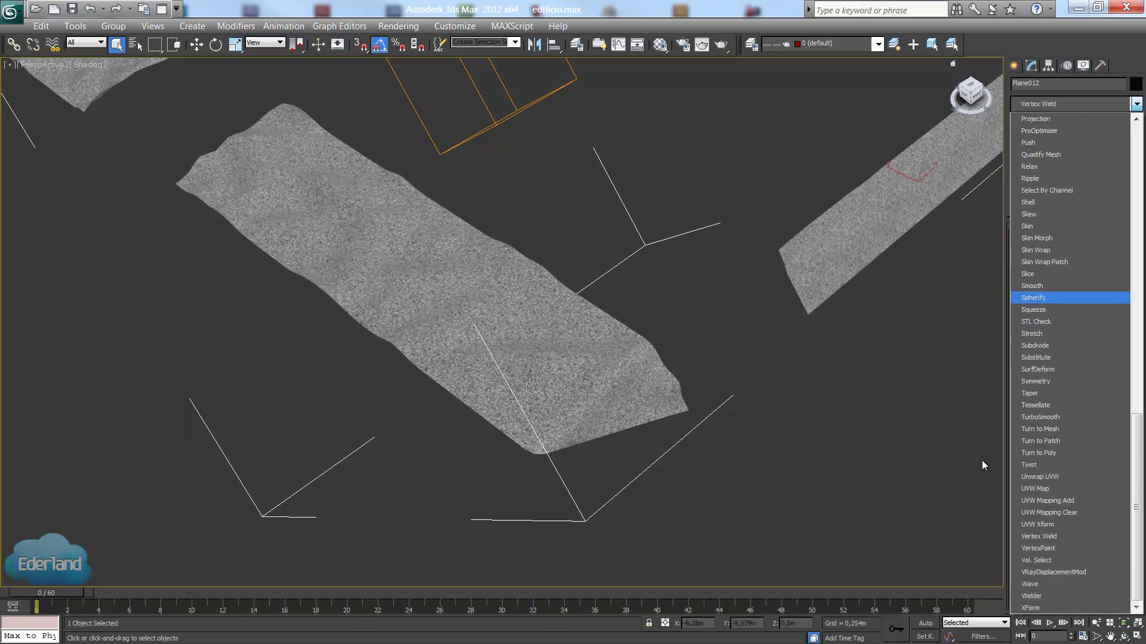
{"action": "left_click", "coordinate": [1055, 572]}
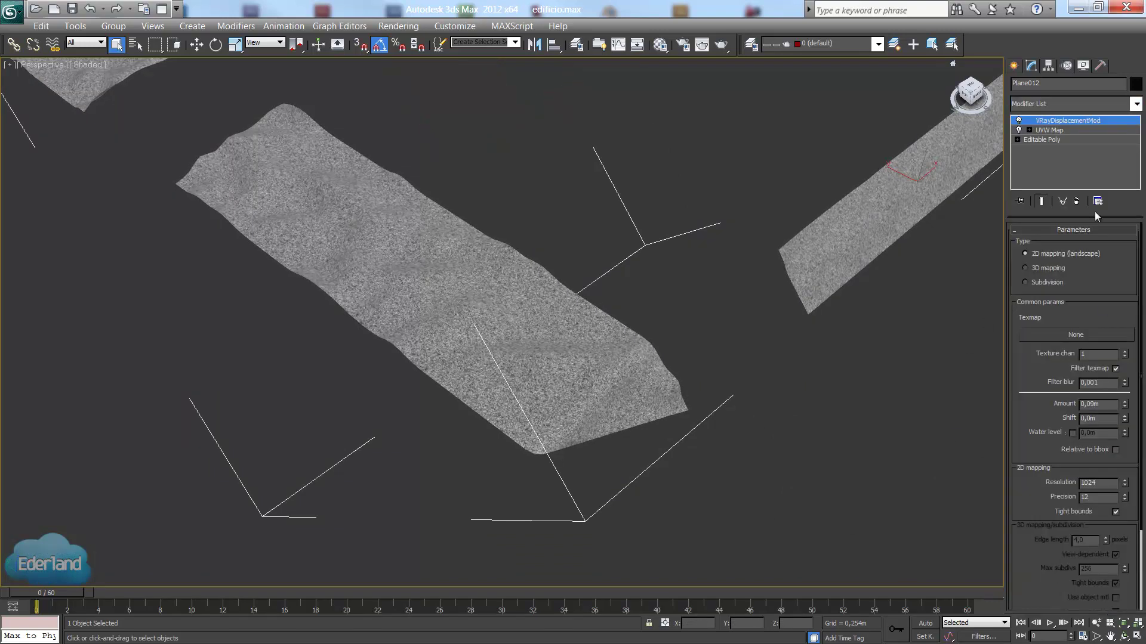
{"action": "left_click", "coordinate": [1029, 266]}
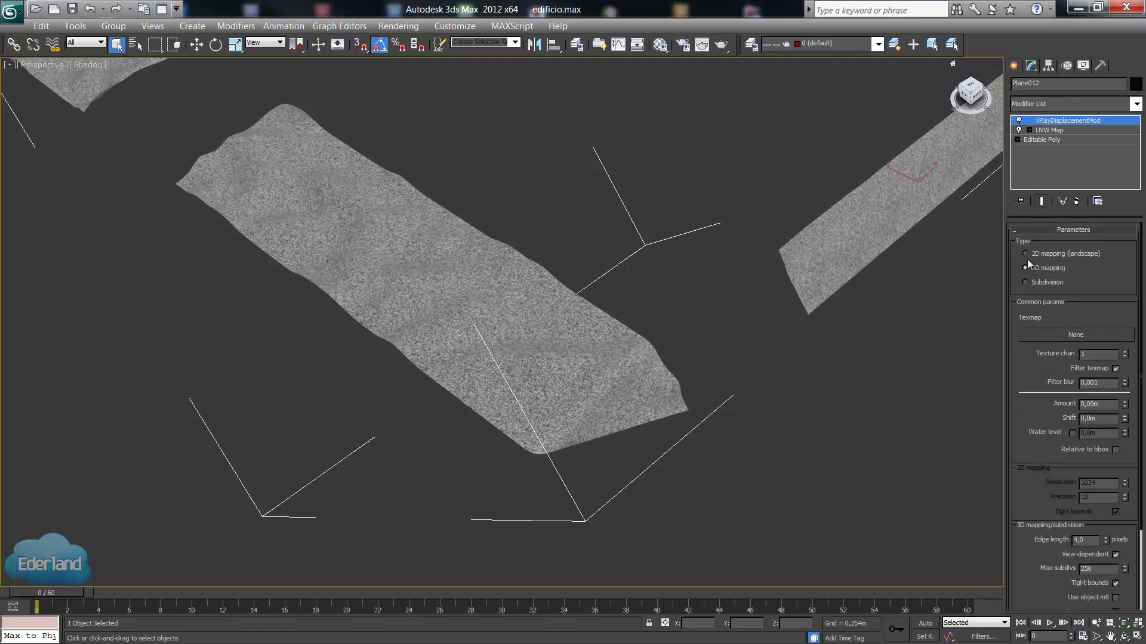
{"action": "left_click", "coordinate": [1037, 253]}
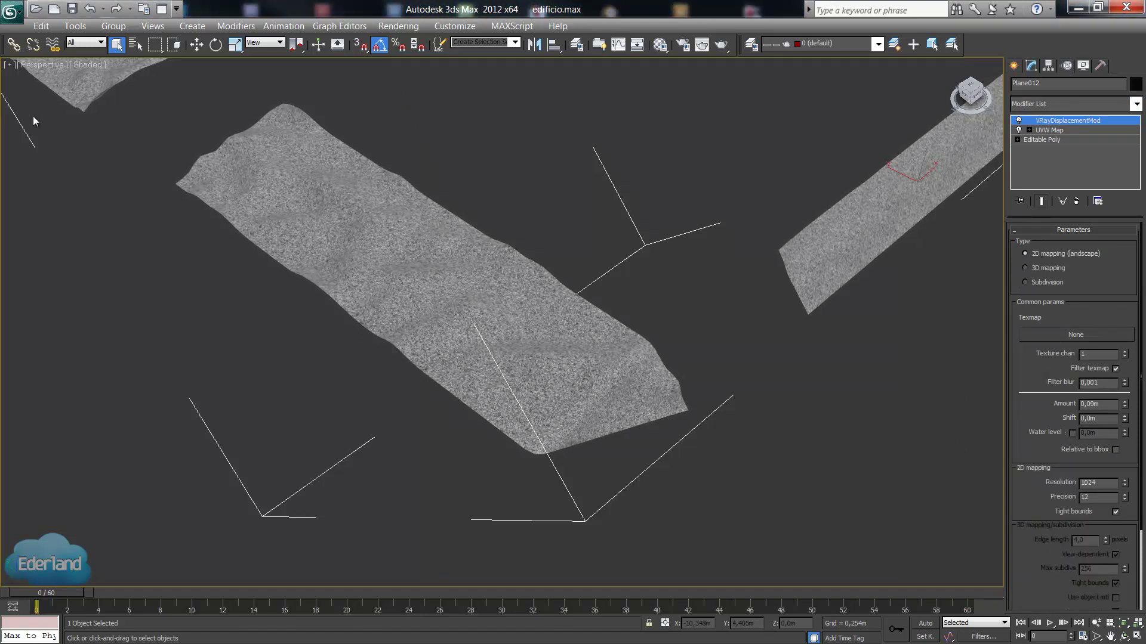
Instance pasto's Bump map (grass_displace) into the displacement modifier's Texmap slot.
{"action": "key", "text": "alt+Tab"}
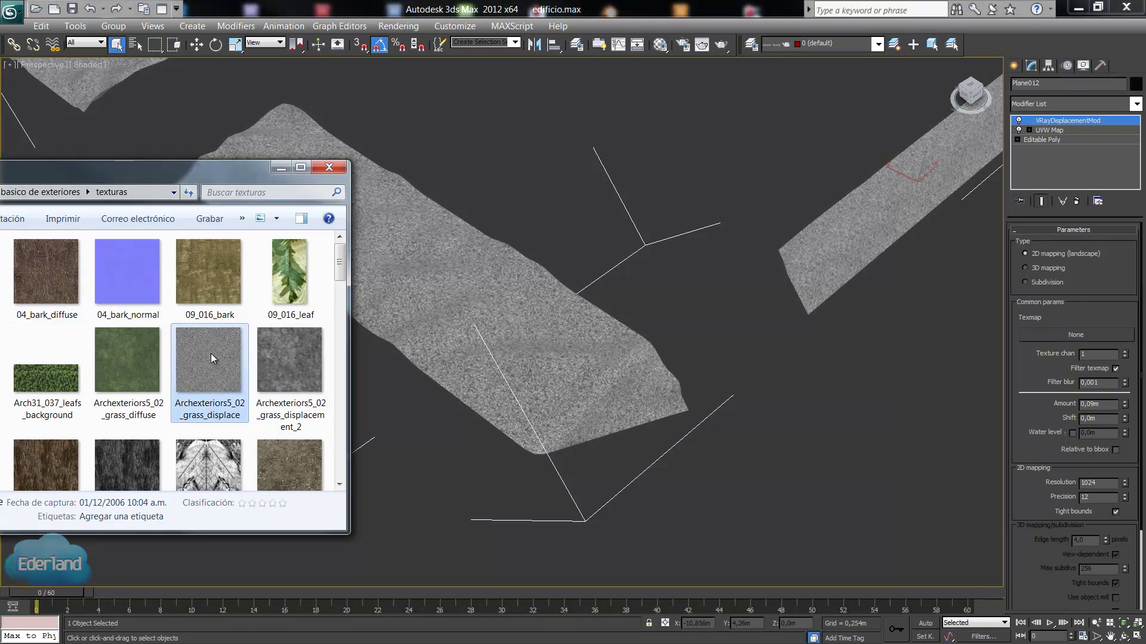
{"action": "key", "text": "m"}
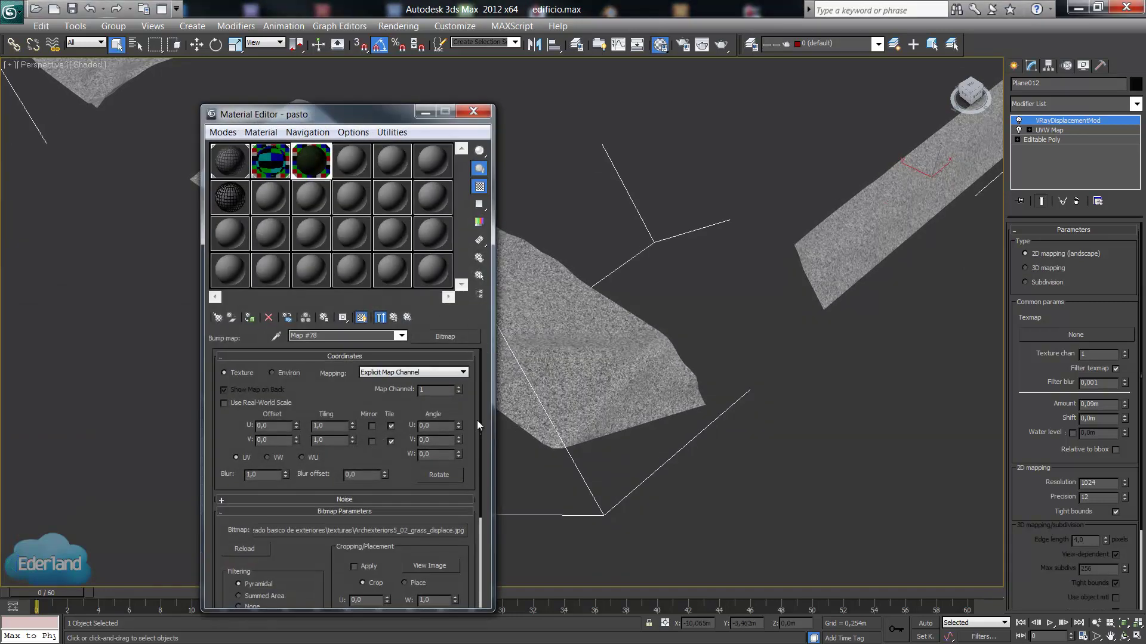
{"action": "left_click", "coordinate": [393, 316]}
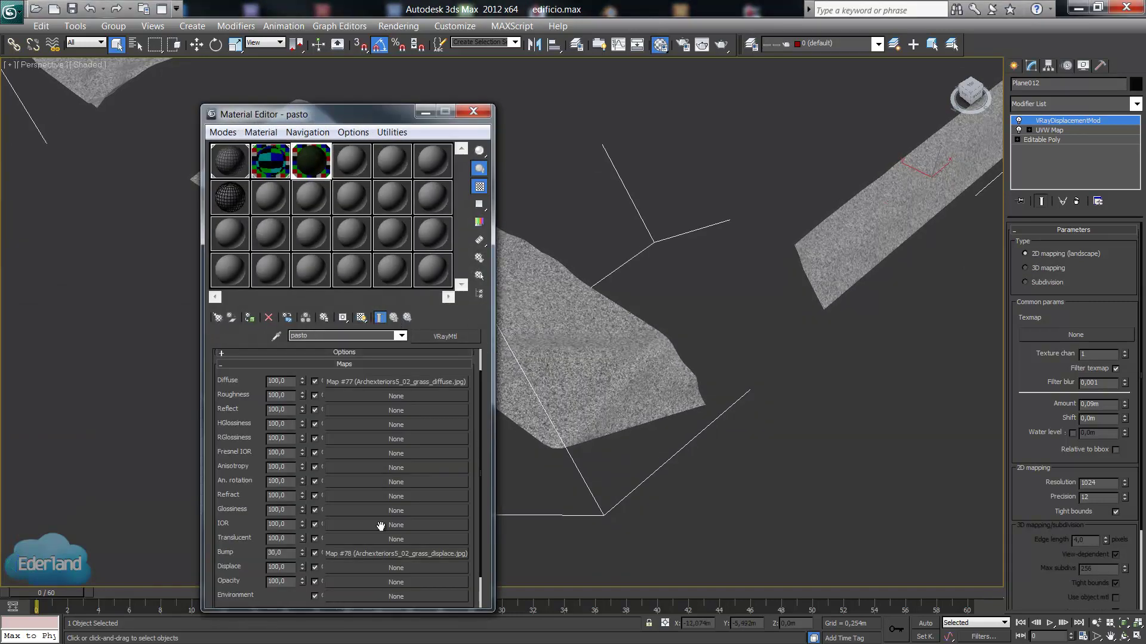
{"action": "left_click_drag", "start_coordinate": [424, 554], "coordinate": [1058, 334]}
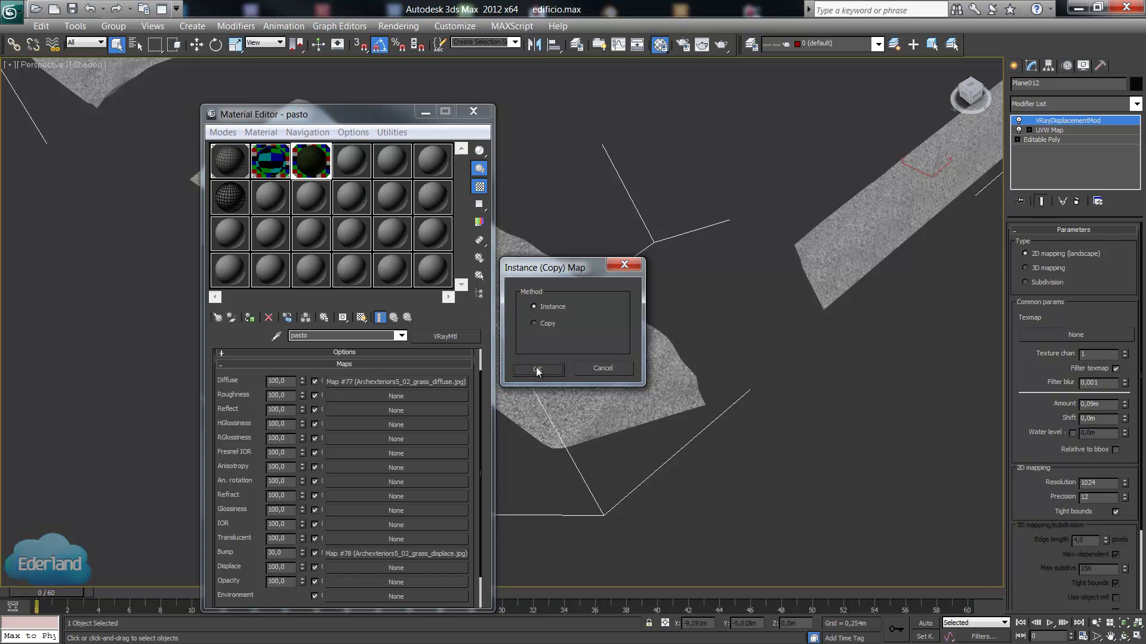
{"action": "left_click", "coordinate": [526, 370]}
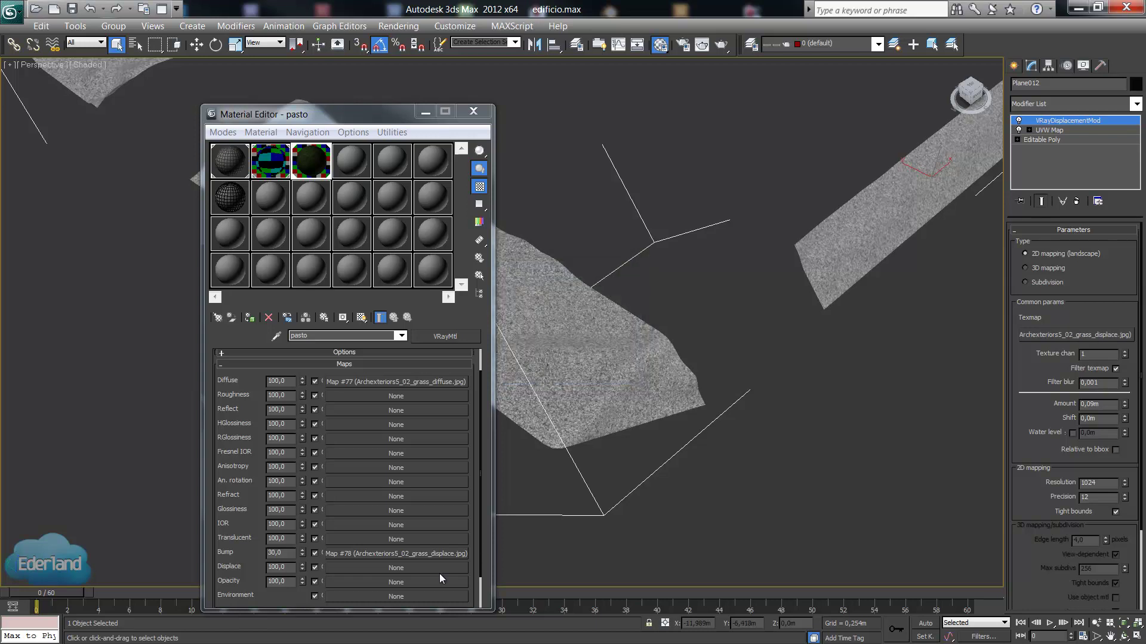
{"action": "left_click", "coordinate": [472, 111]}
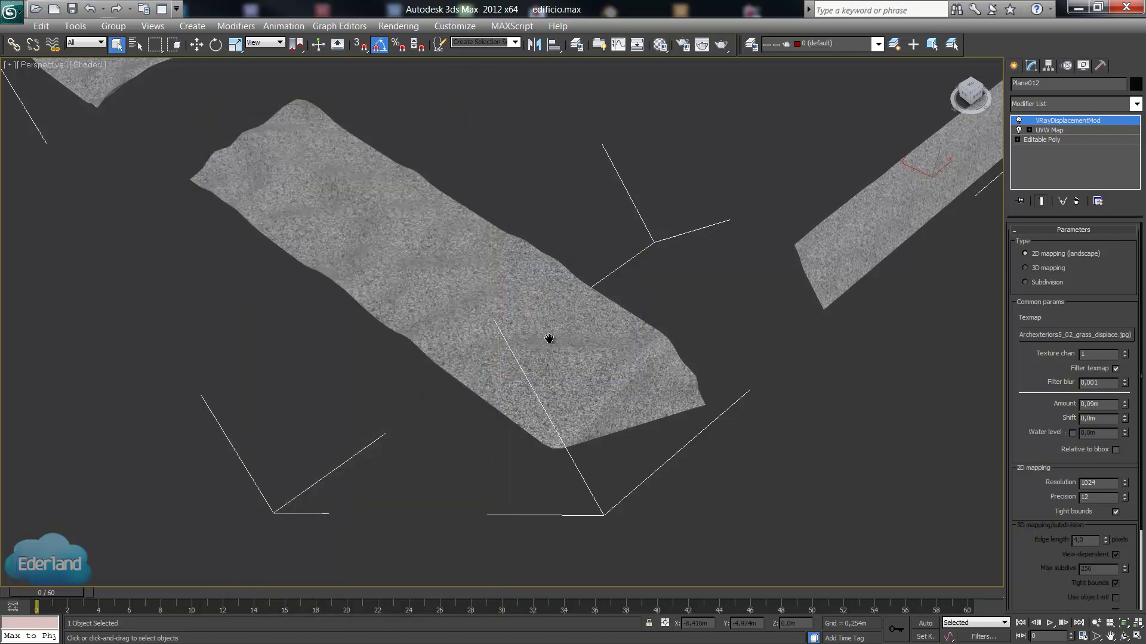
{"action": "middle_click_drag", "start_coordinate": [547, 337], "coordinate": [678, 364], "text": "alt"}
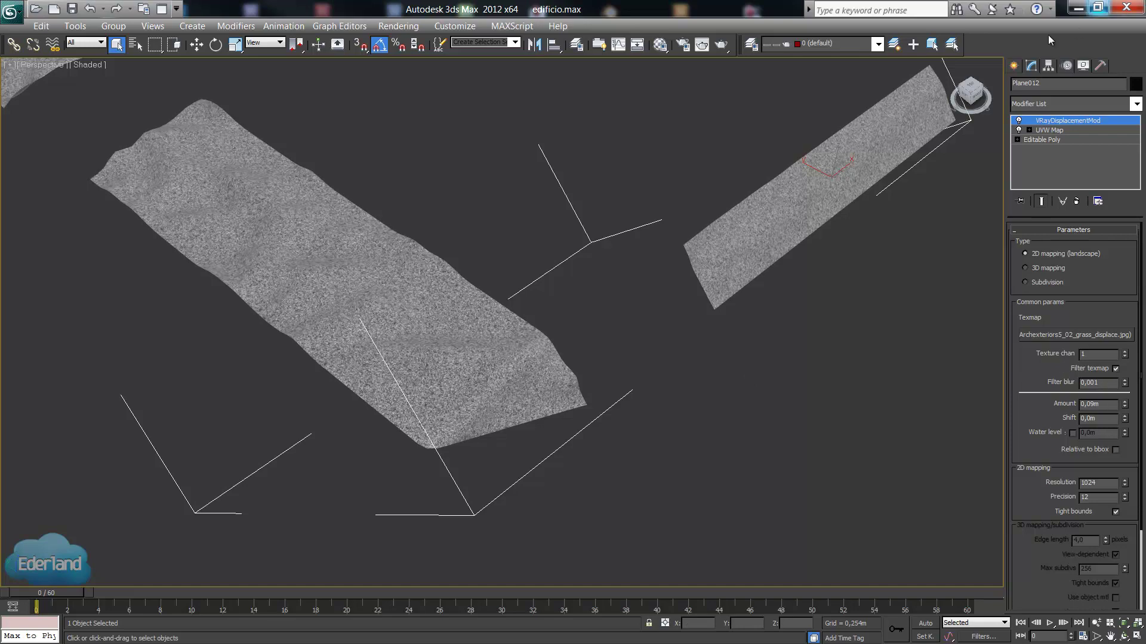
Create a box primitive beside the terrain strip.
{"action": "left_click", "coordinate": [1014, 66]}
{"action": "left_click", "coordinate": [1051, 151]}
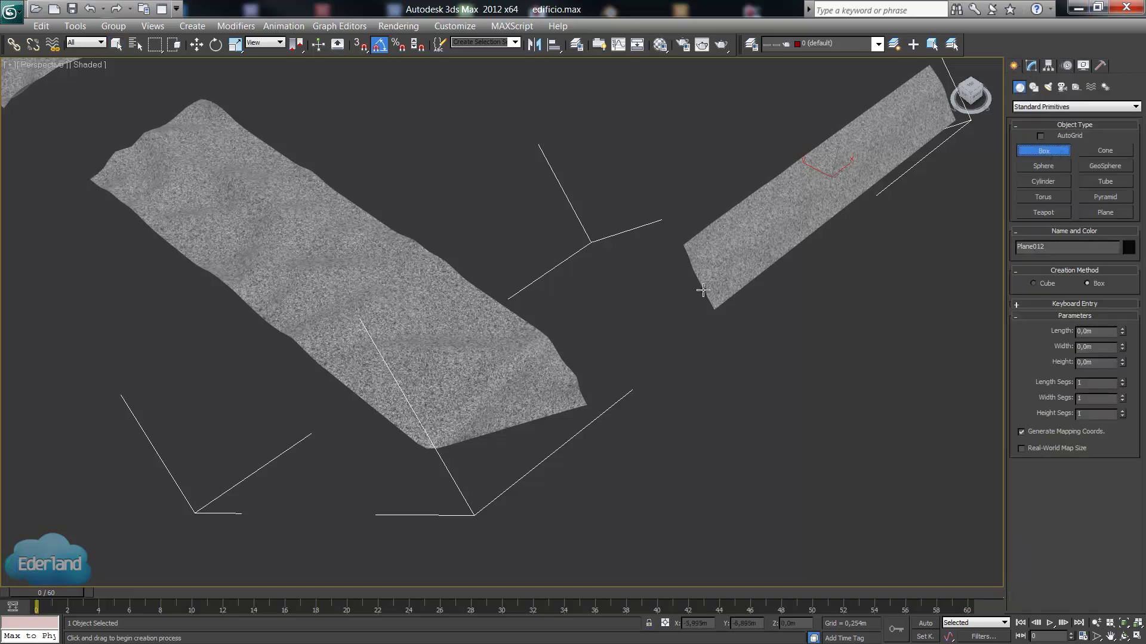
{"action": "middle_click_drag", "start_coordinate": [768, 281], "coordinate": [607, 284]}
{"action": "left_click_drag", "start_coordinate": [629, 307], "coordinate": [634, 323]}
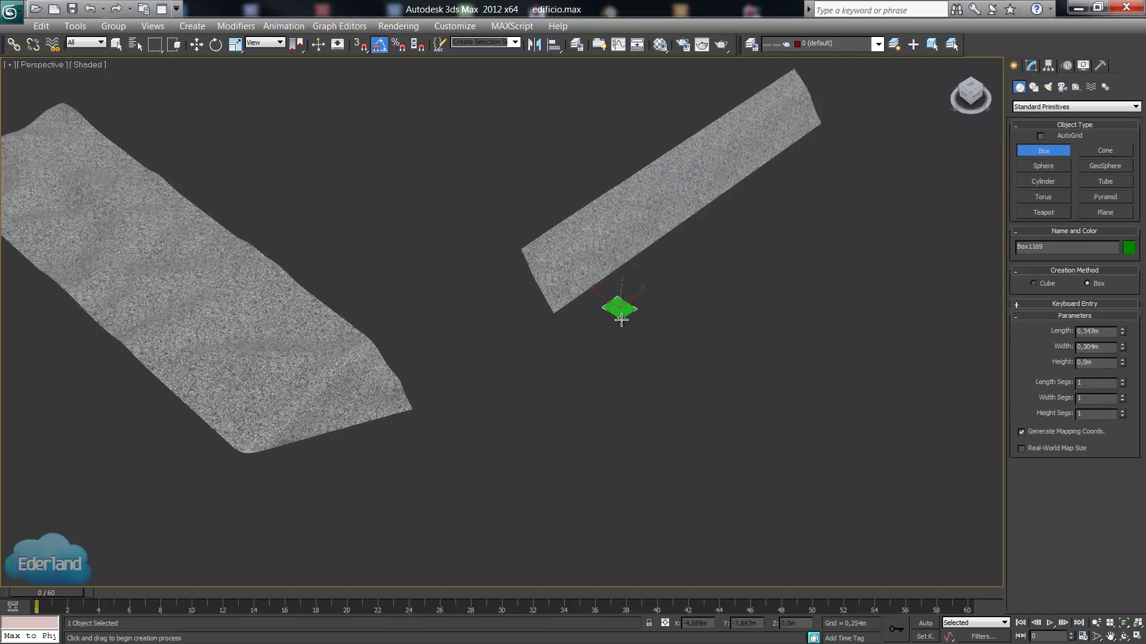
{"action": "left_click", "coordinate": [627, 251]}
{"action": "left_click", "coordinate": [197, 44]}
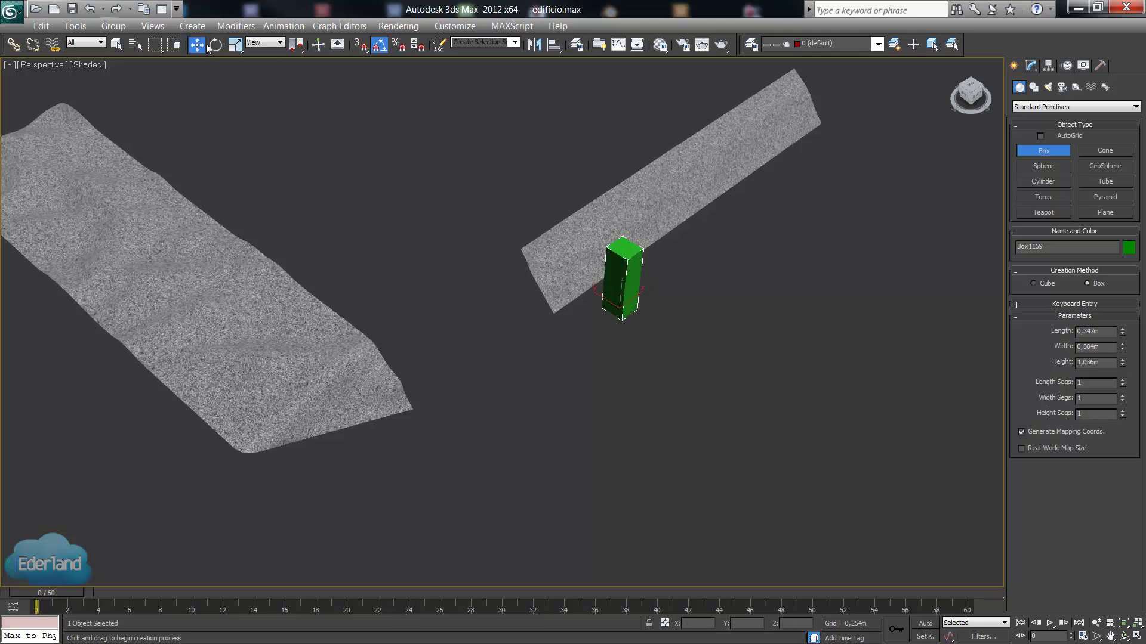
Set the box height to 0.01 m and zoom onto the box.
{"action": "left_click", "coordinate": [1028, 68]}
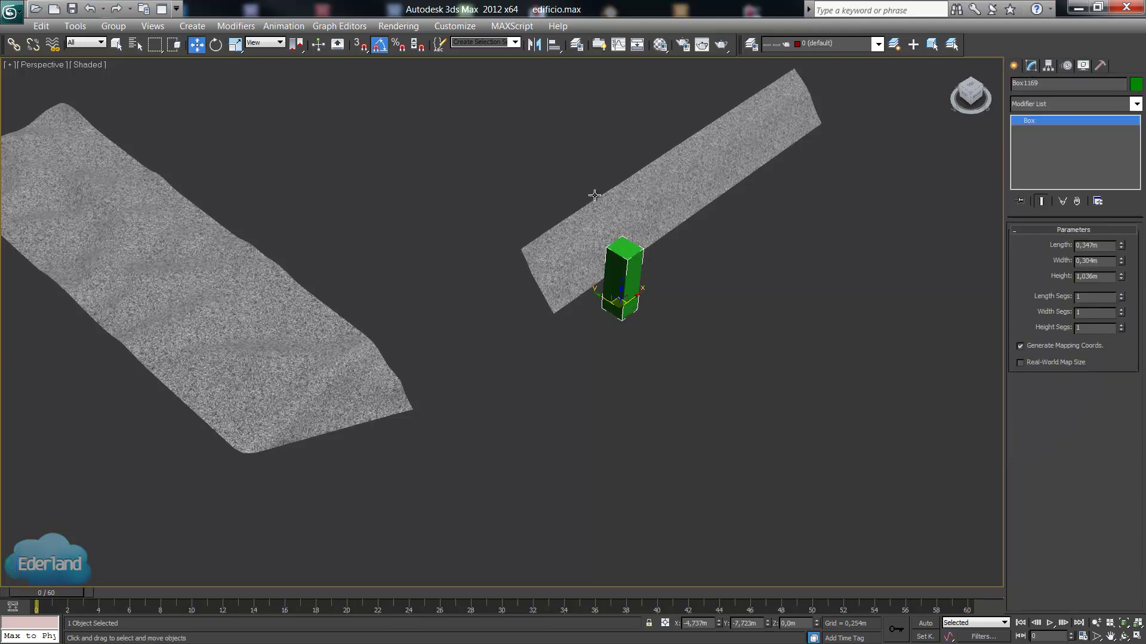
{"action": "left_click_drag", "start_coordinate": [1122, 274], "coordinate": [1122, 267]}
{"action": "left_click_drag", "start_coordinate": [1109, 276], "coordinate": [1045, 277]}
{"action": "type", "text": "0,01"}
{"action": "key", "text": "Return"}
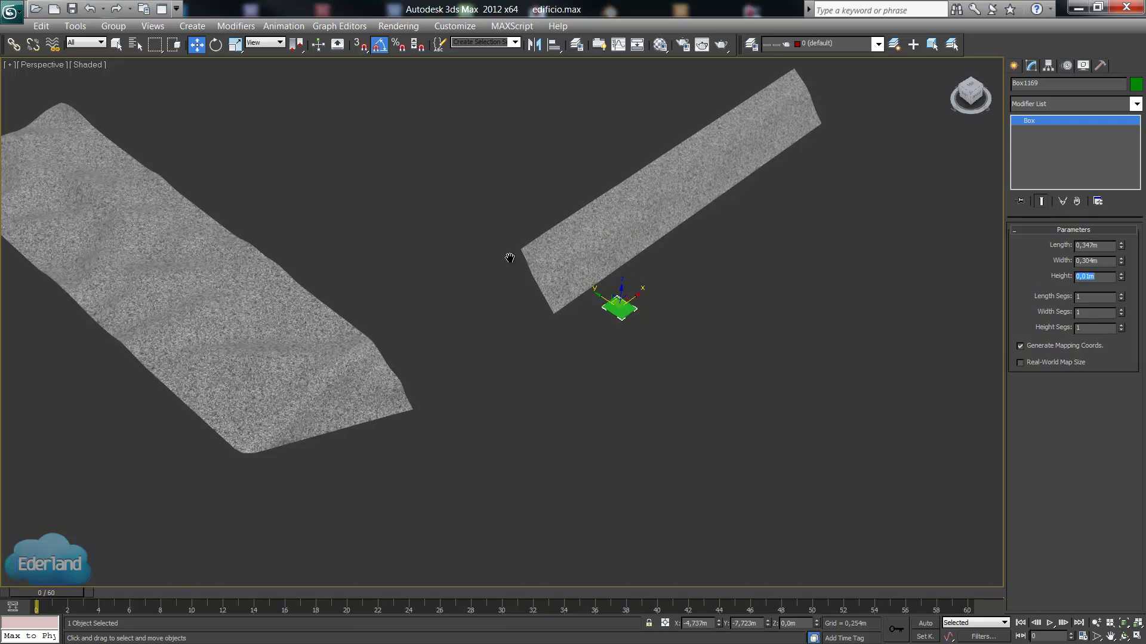
{"action": "middle_click_drag", "start_coordinate": [510, 258], "coordinate": [511, 255]}
{"action": "key", "text": "z"}
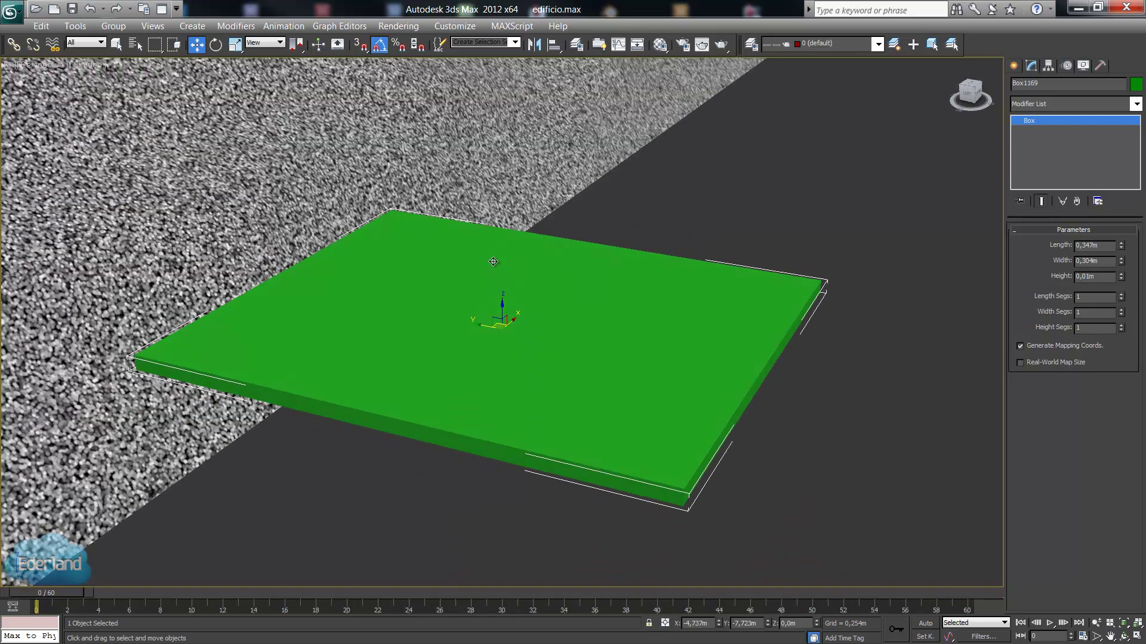
{"action": "scroll", "coordinate": [493, 261], "scroll_direction": "down", "scroll_amount": 3}
{"action": "scroll", "coordinate": [501, 275], "scroll_direction": "down", "scroll_amount": 3}
{"action": "scroll", "coordinate": [512, 294], "scroll_direction": "up", "scroll_amount": 3}
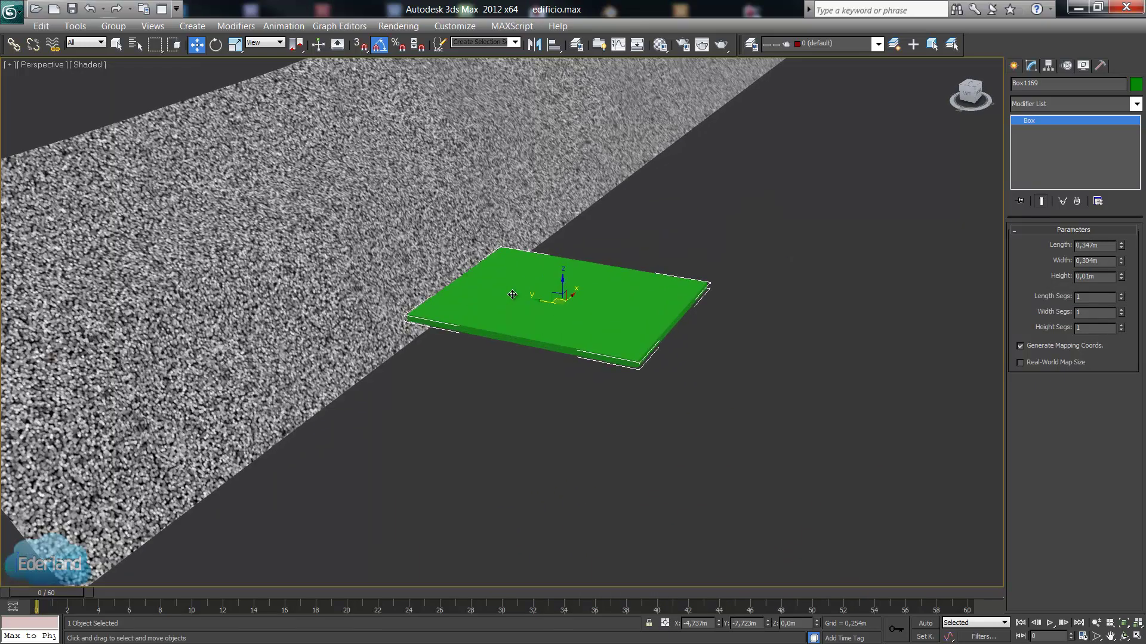
{"action": "middle_click_drag", "start_coordinate": [452, 302], "coordinate": [655, 308]}
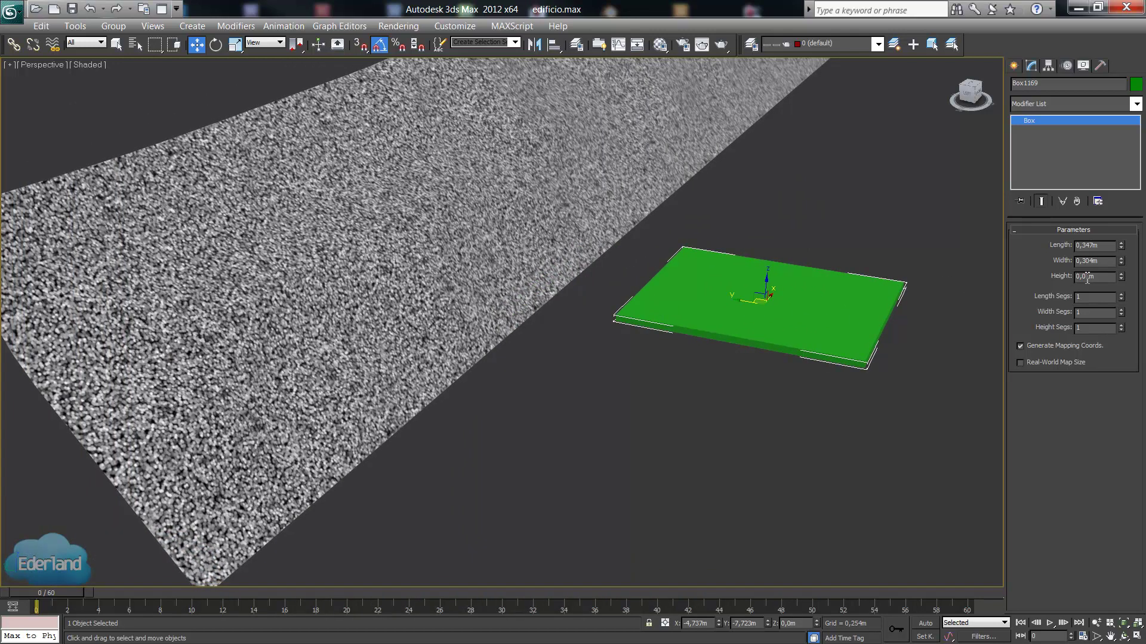
Correct the box height through 0.9 and 0.09 to a final 0.06 m.
{"action": "left_click_drag", "start_coordinate": [1088, 278], "coordinate": [1102, 278]}
{"action": "key", "text": "Return"}
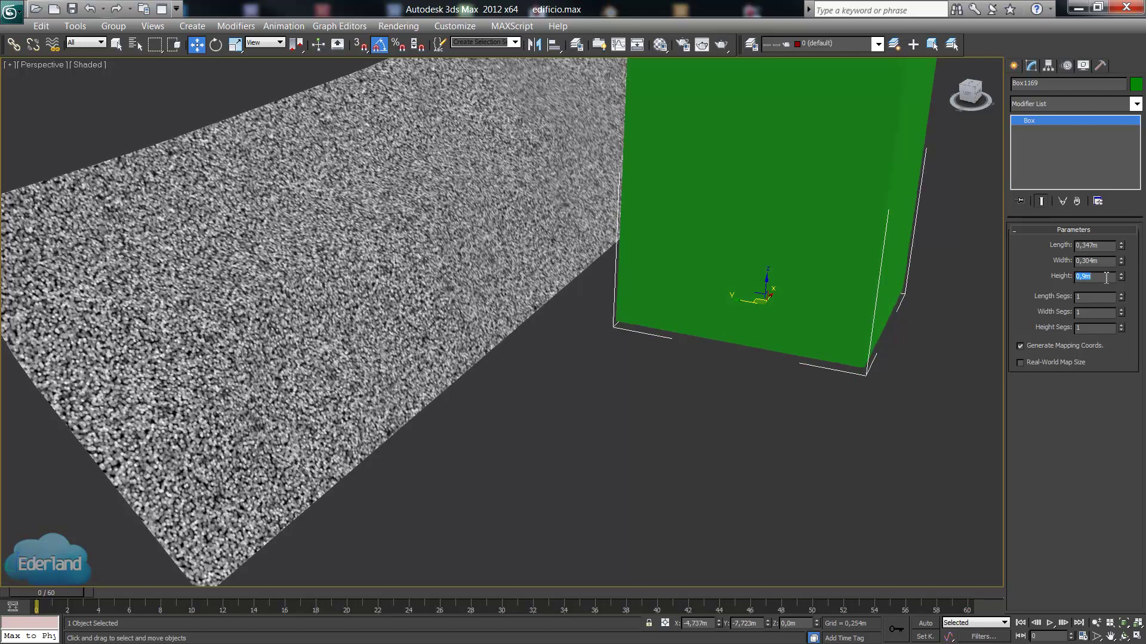
{"action": "left_click", "coordinate": [1105, 278]}
{"action": "key", "text": "Return"}
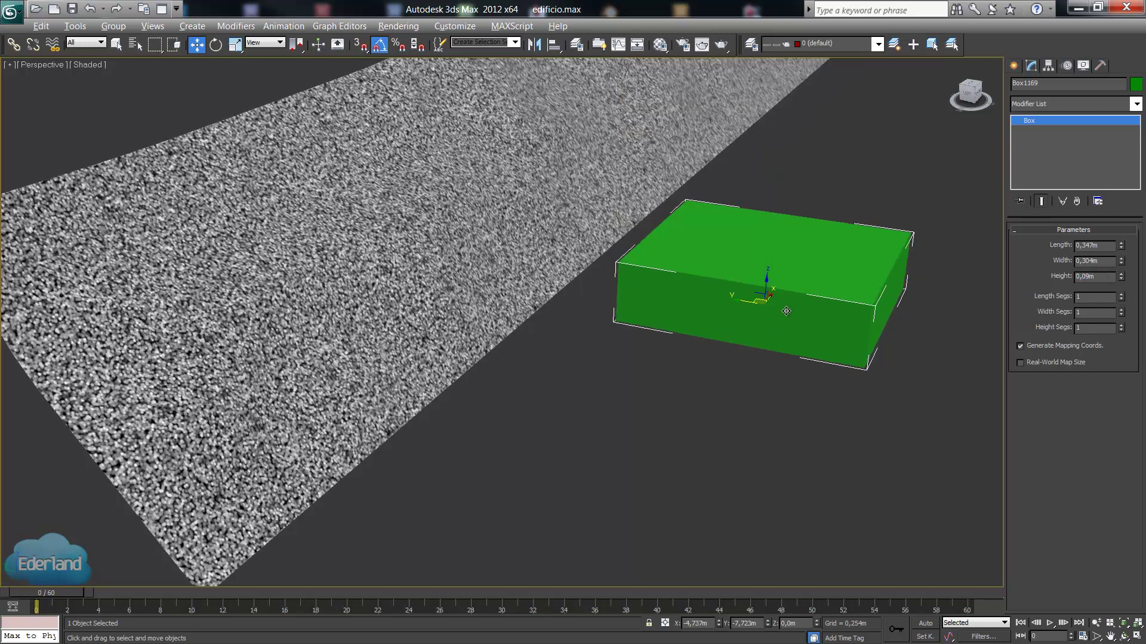
{"action": "mouse_move", "coordinate": [786, 312]}
{"action": "middle_mouse_down", "text": "alt"}
{"action": "mouse_move", "coordinate": [753, 300]}
{"action": "mouse_move", "coordinate": [725, 320]}
{"action": "middle_mouse_up", "text": "alt"}
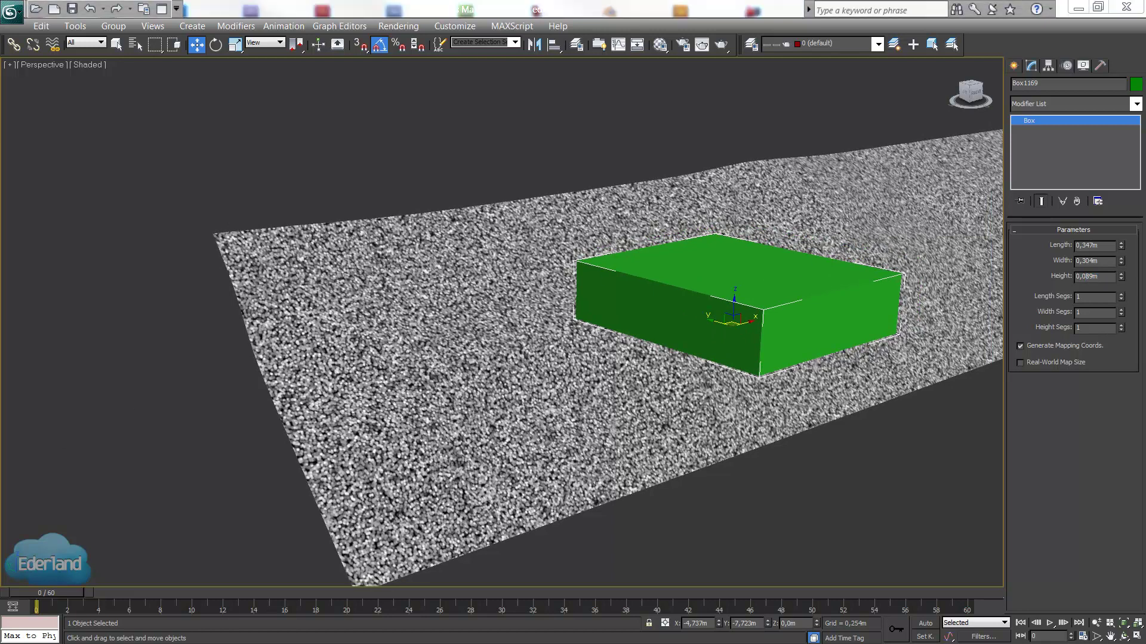
{"action": "left_click", "coordinate": [1106, 278]}
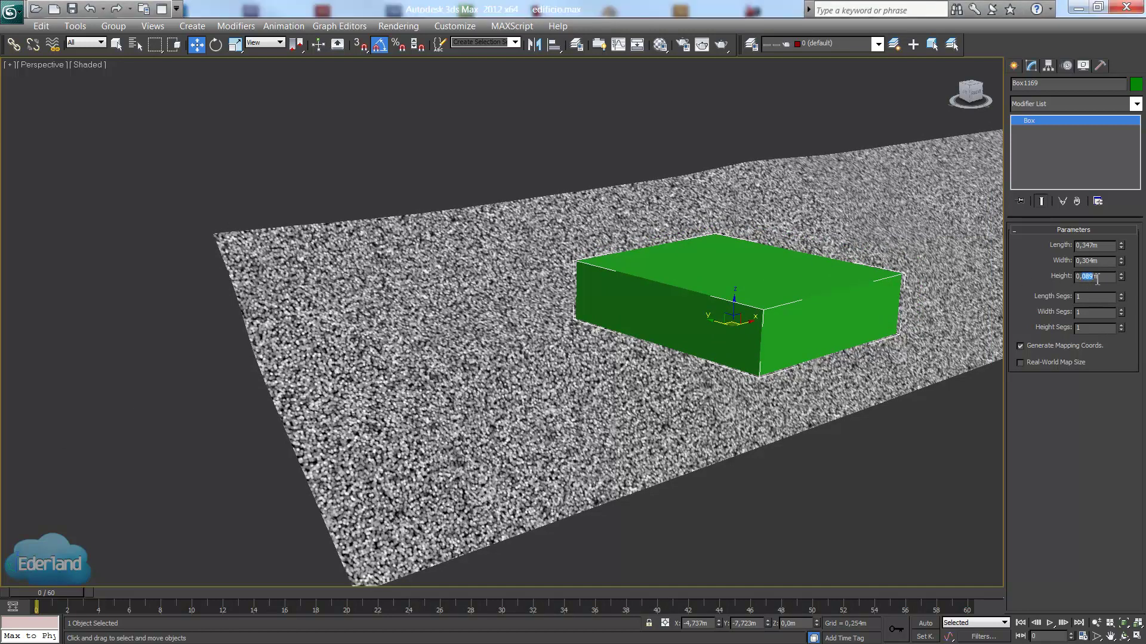
{"action": "type", "text": "0,06"}
{"action": "key", "text": "Return"}
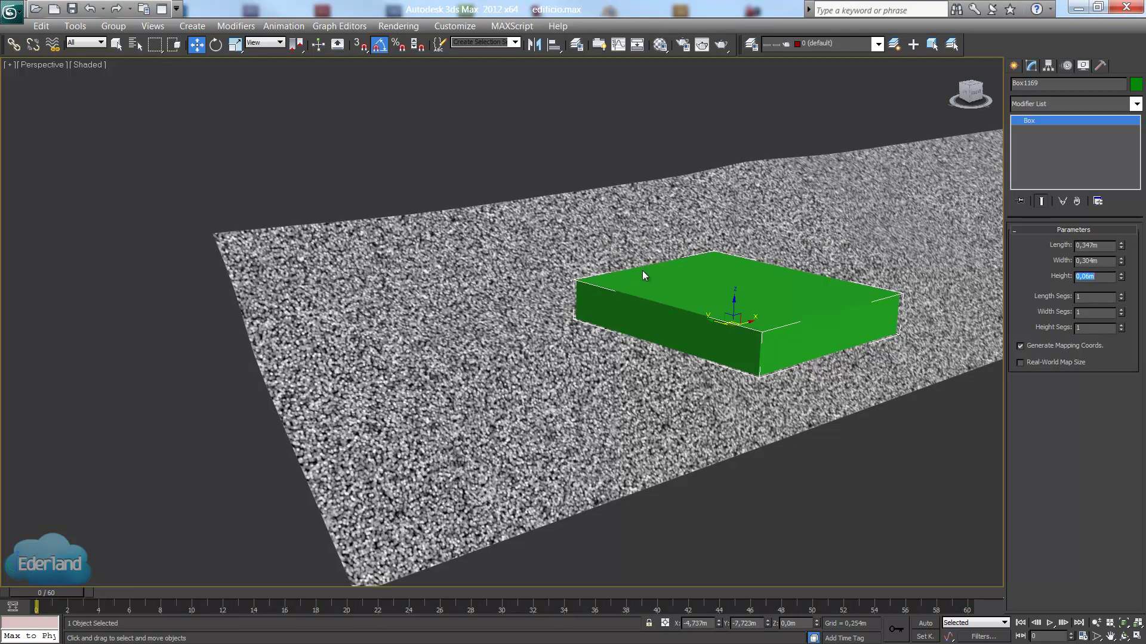
{"action": "left_click", "coordinate": [774, 226]}
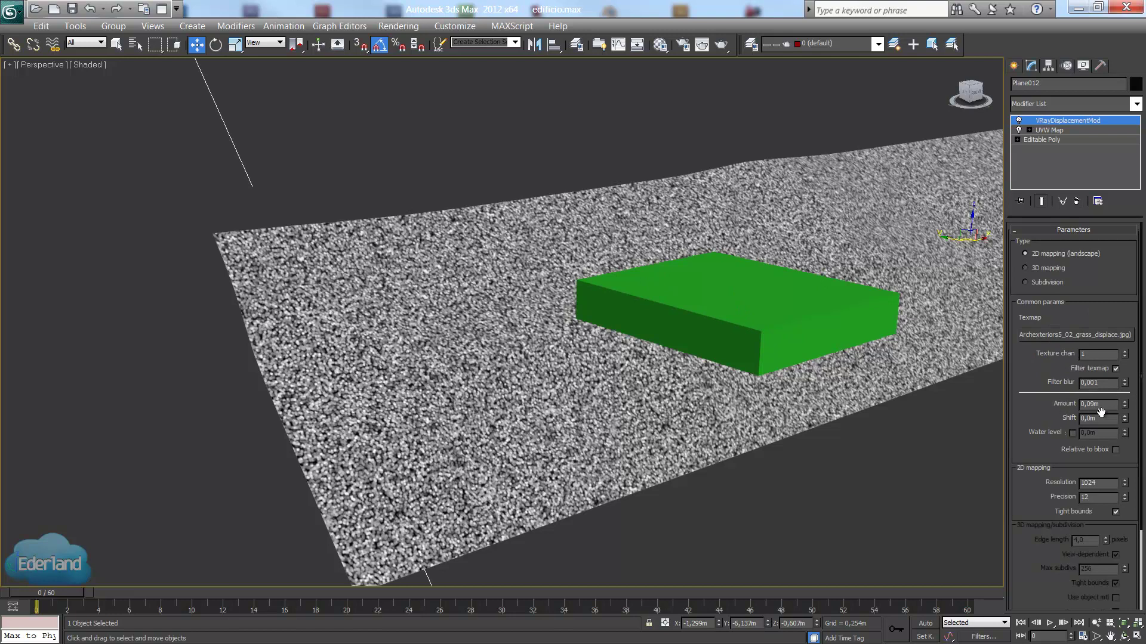
Set the V-Ray displacement amount to 0.006 m and precision to 10.
{"action": "left_click_drag", "start_coordinate": [1124, 404], "coordinate": [1125, 400]}
{"action": "key", "text": "Return"}
{"action": "left_click", "coordinate": [718, 354]}
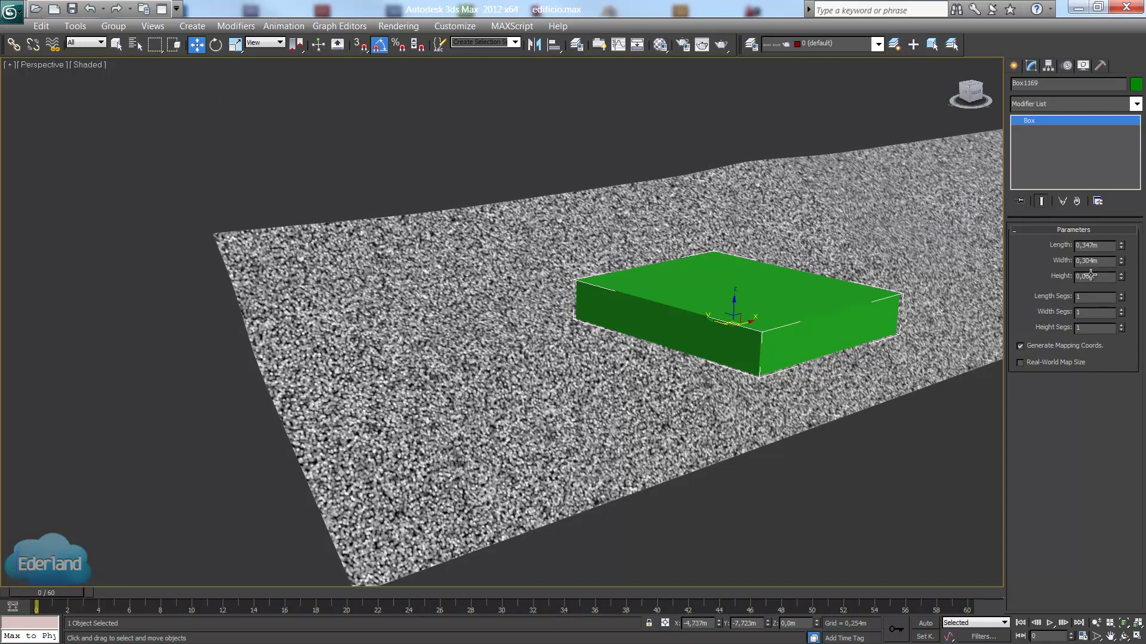
{"action": "left_click", "coordinate": [882, 254]}
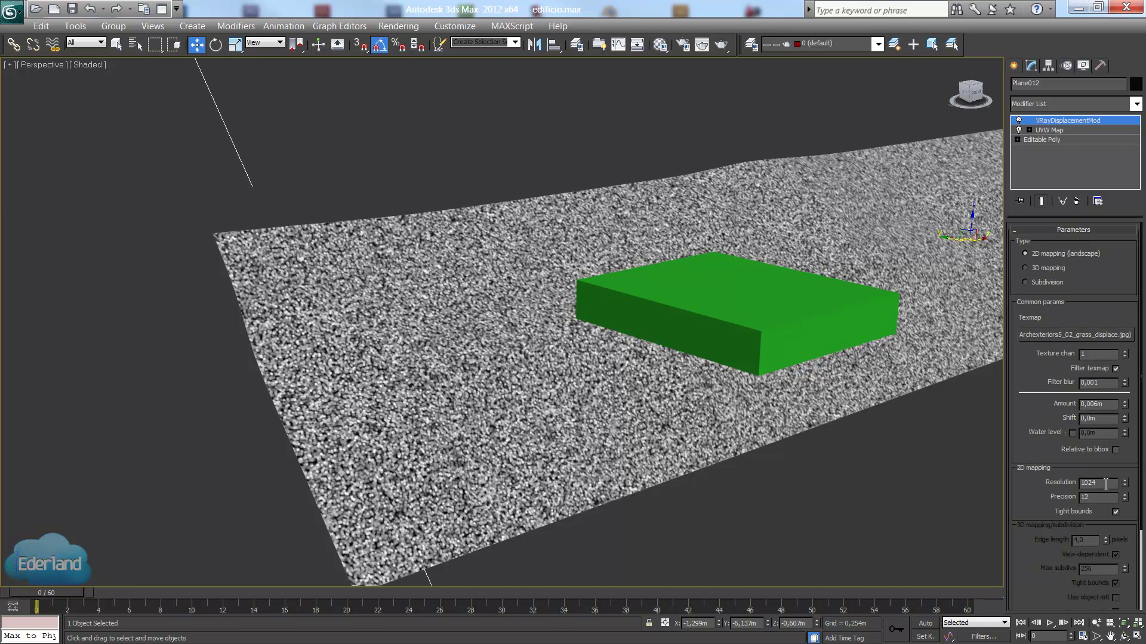
{"action": "left_click_drag", "start_coordinate": [1105, 484], "coordinate": [1039, 483]}
{"action": "key", "text": "Tab"}
Delete the green box and zoom the view out.
{"action": "left_click", "coordinate": [746, 271]}
{"action": "key", "text": "Delete"}
{"action": "scroll", "coordinate": [592, 274], "scroll_direction": "down", "scroll_amount": 1}
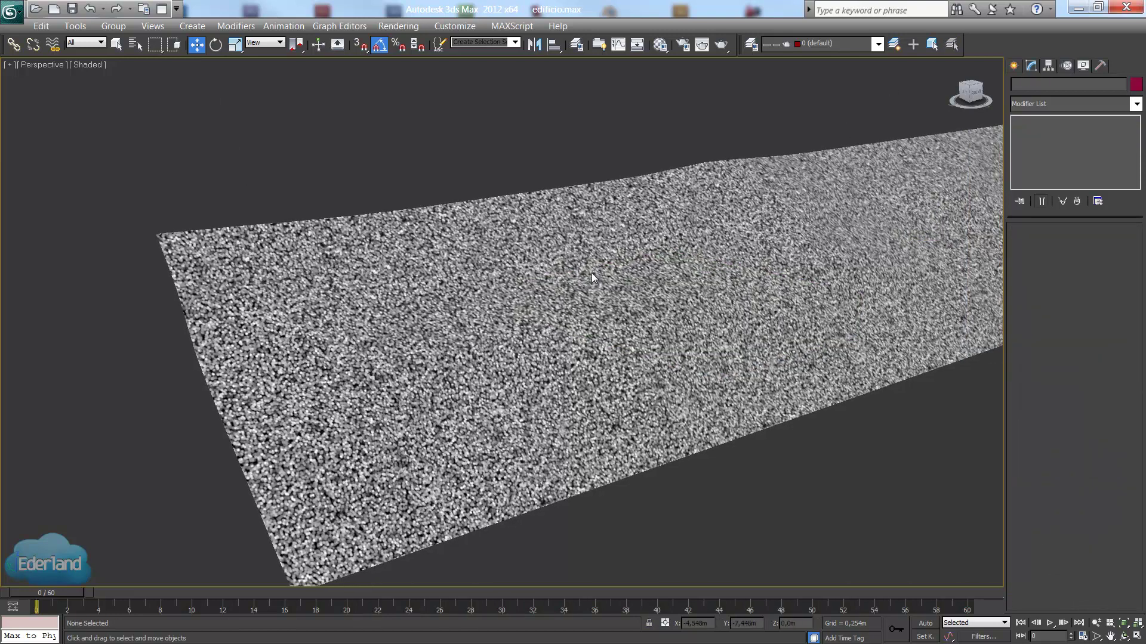
{"action": "scroll", "coordinate": [593, 274], "scroll_direction": "down", "scroll_amount": 3}
Show pasto's grass diffuse map in the viewport and turn on the safe frame.
{"action": "key", "text": "m"}
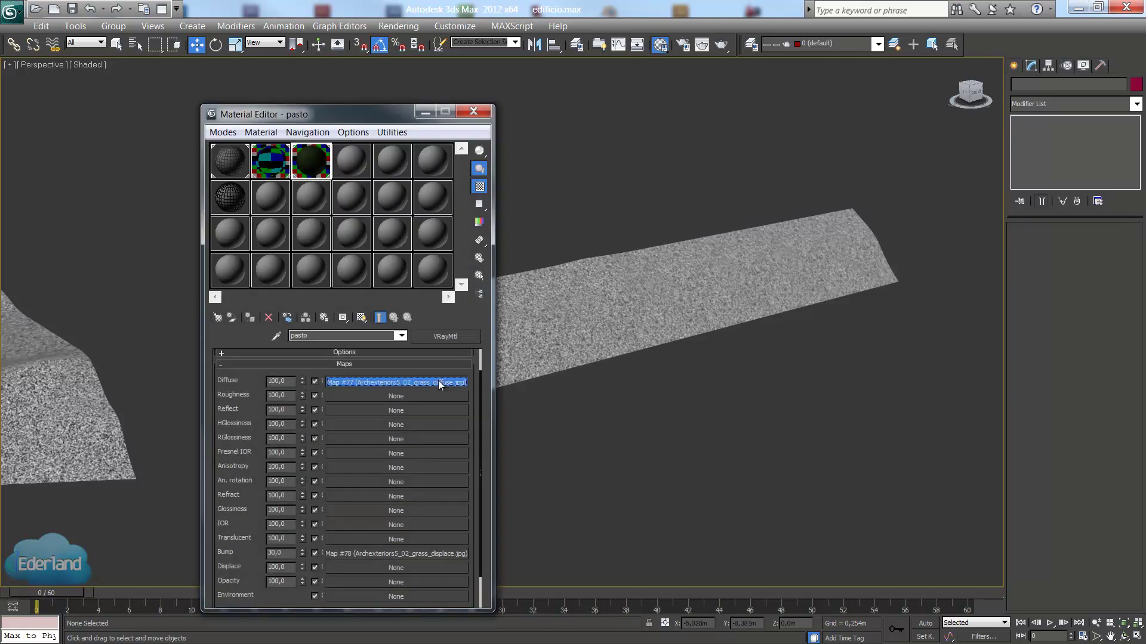
{"action": "left_click", "coordinate": [438, 381]}
{"action": "left_click", "coordinate": [362, 318]}
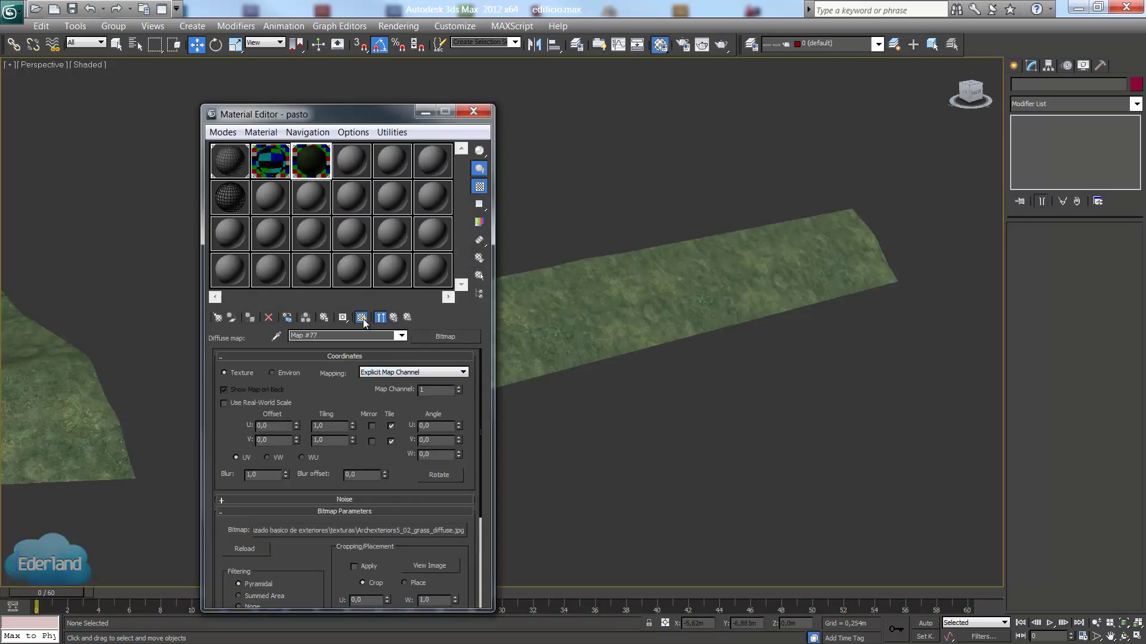
{"action": "left_click", "coordinate": [477, 112]}
{"action": "mouse_move", "coordinate": [658, 360]}
{"action": "middle_mouse_down", "text": "alt"}
{"action": "mouse_move", "coordinate": [434, 314]}
{"action": "mouse_move", "coordinate": [503, 314]}
{"action": "middle_mouse_up", "text": "alt"}
{"action": "key", "text": "shift+f"}
{"action": "mouse_move", "coordinate": [373, 333]}
{"action": "middle_mouse_down", "text": "alt"}
{"action": "mouse_move", "coordinate": [460, 340]}
{"action": "mouse_move", "coordinate": [485, 359]}
{"action": "middle_mouse_up", "text": "alt"}
{"action": "scroll", "coordinate": [402, 358], "scroll_direction": "up", "scroll_amount": 5}
{"action": "scroll", "coordinate": [485, 359], "scroll_direction": "up", "scroll_amount": 2}
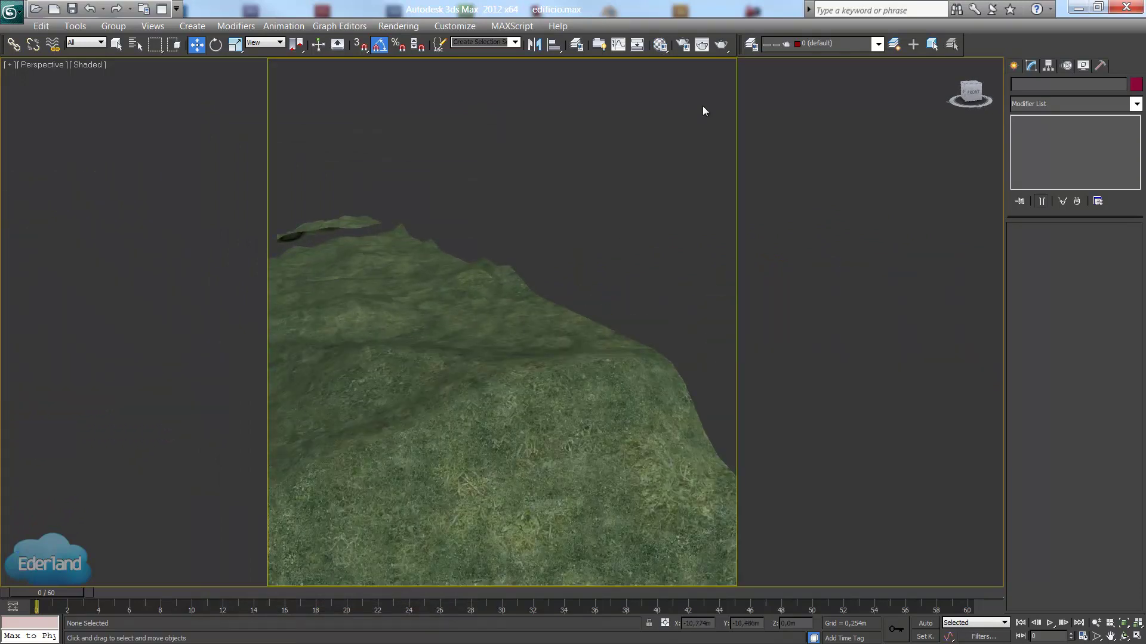
Load all categories of the basico_exterior render preset.
{"action": "left_click", "coordinate": [683, 46]}
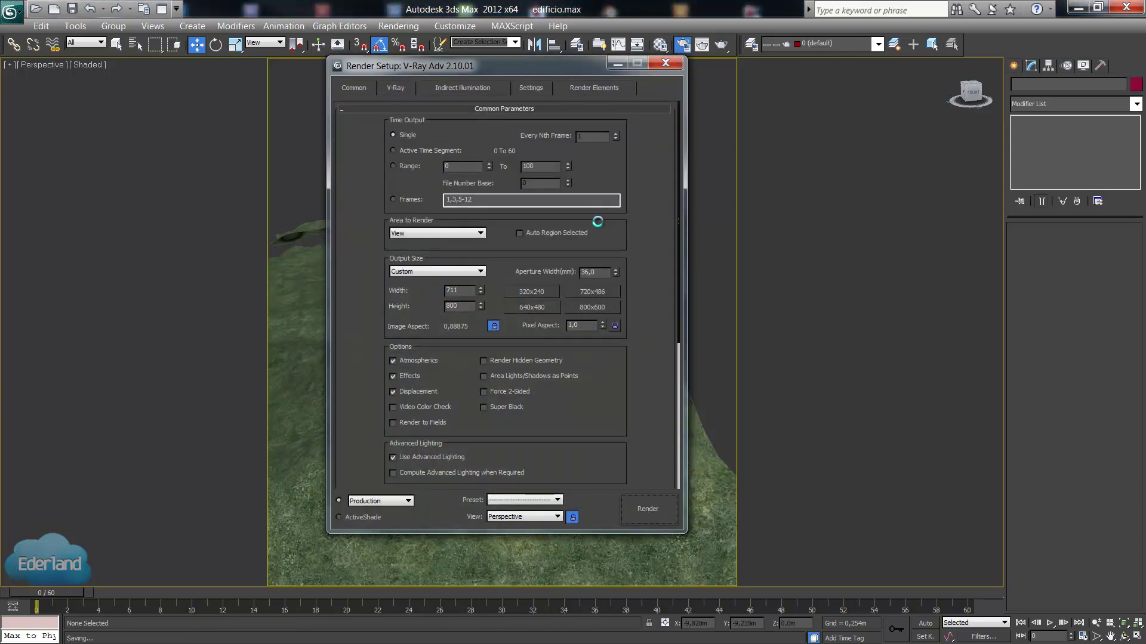
{"action": "left_click", "coordinate": [542, 503]}
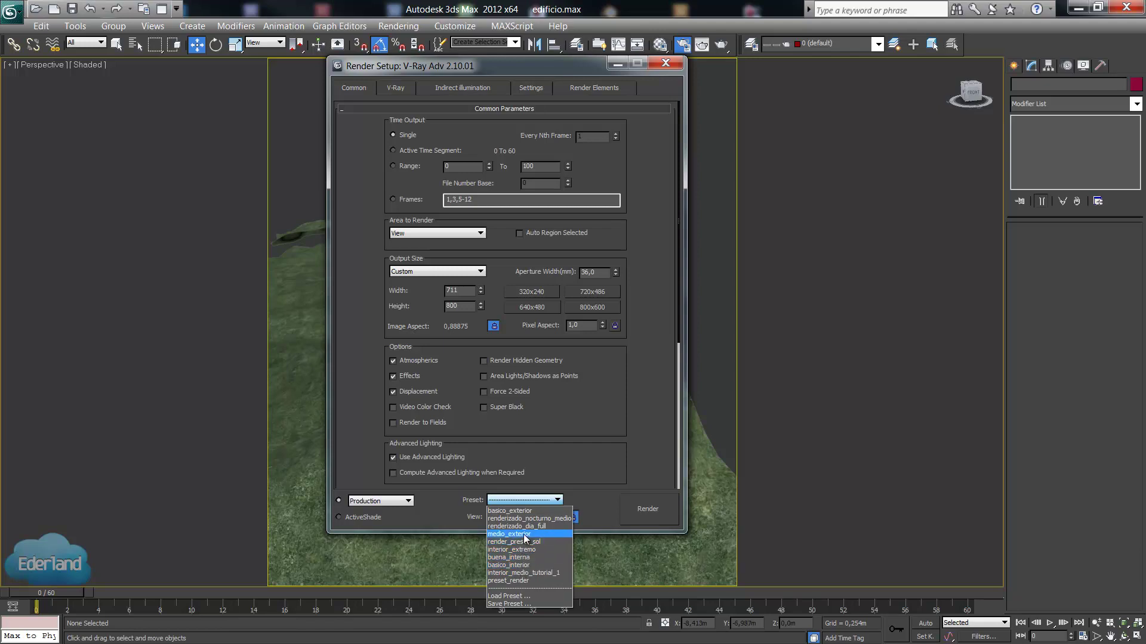
{"action": "left_click", "coordinate": [521, 511]}
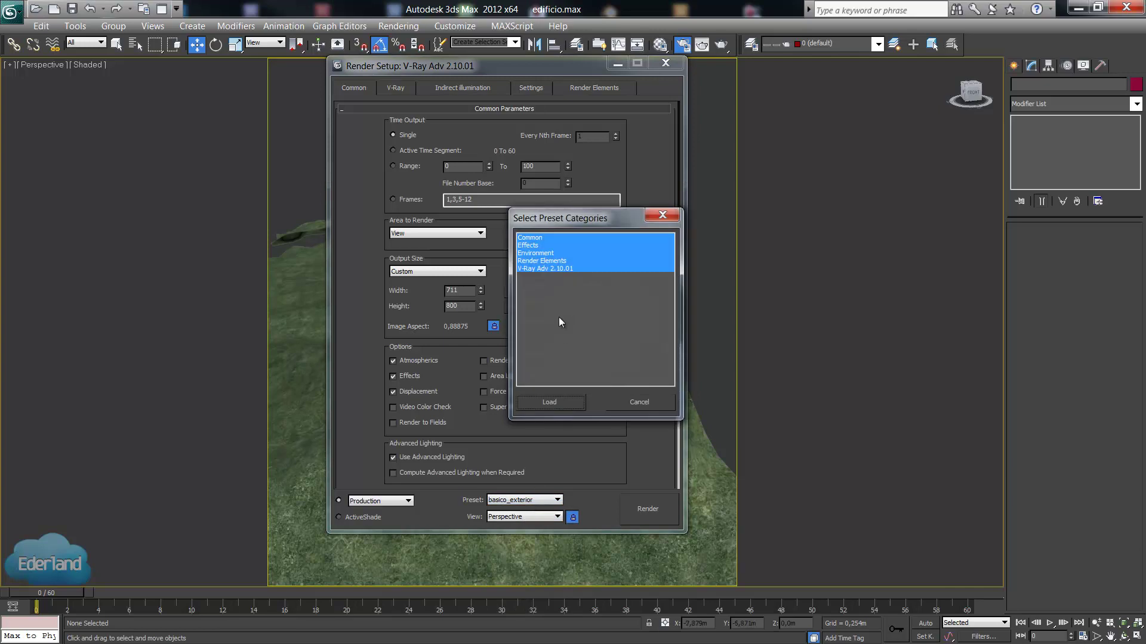
{"action": "left_click", "coordinate": [559, 407]}
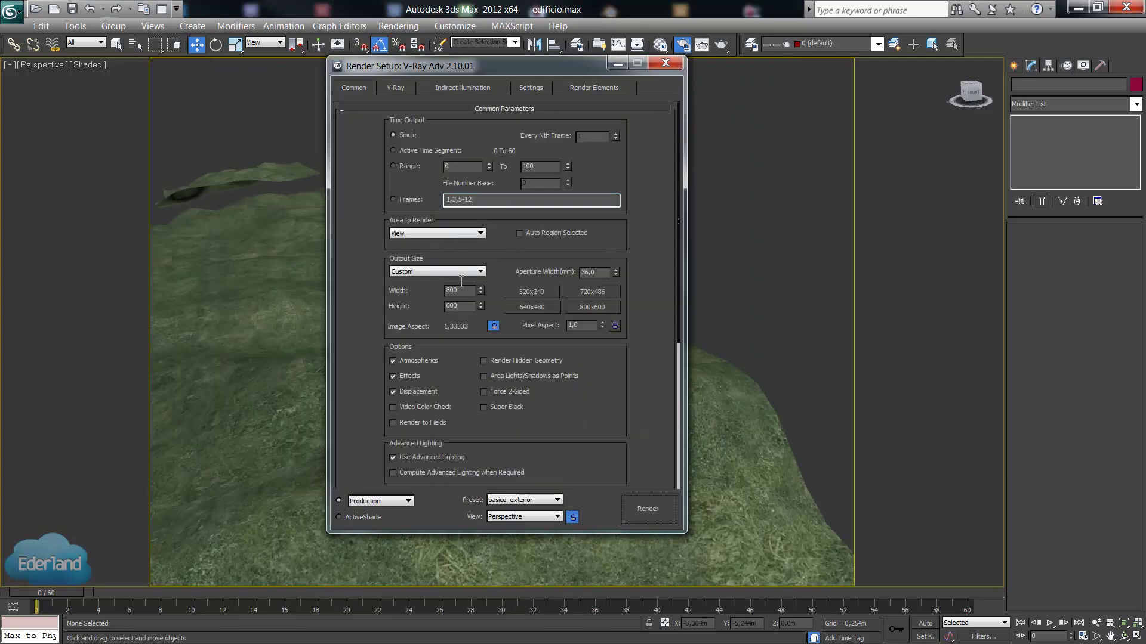
{"action": "left_click", "coordinate": [397, 88]}
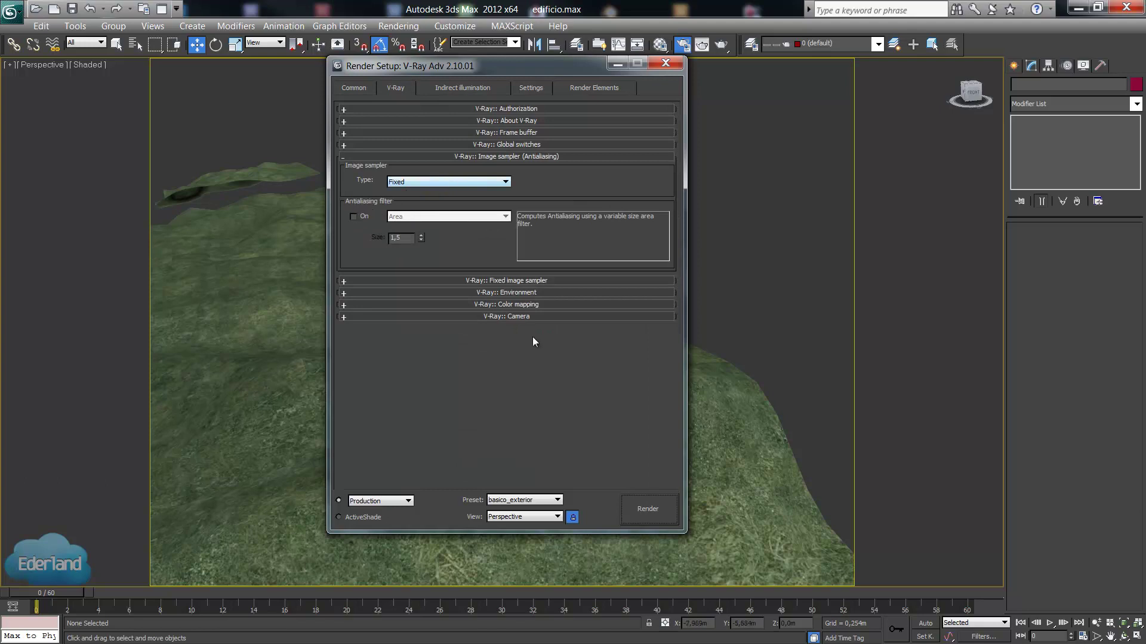
{"action": "left_click", "coordinate": [517, 294]}
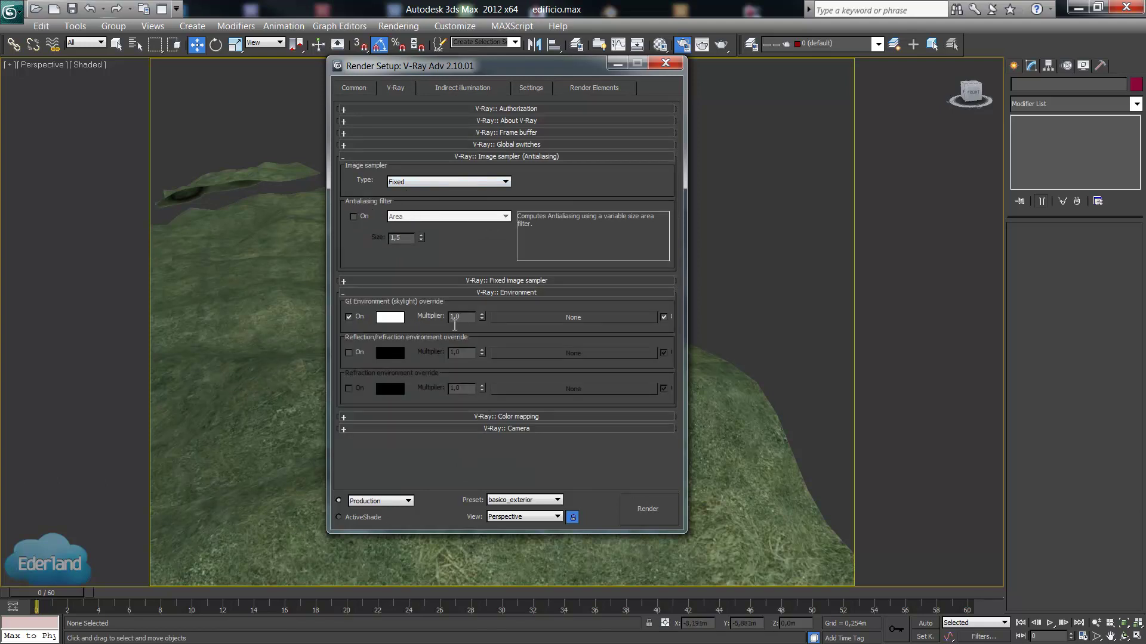
{"action": "left_click", "coordinate": [508, 293]}
Set secondary bounces to Light cache with 500 subdivs.
{"action": "left_click", "coordinate": [487, 82]}
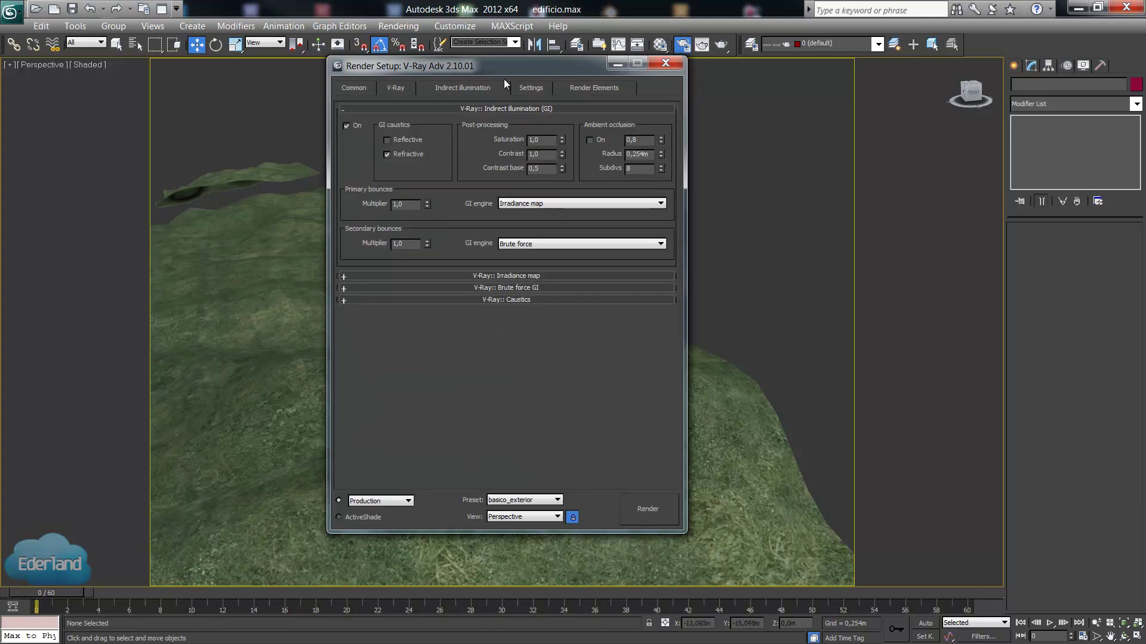
{"action": "left_click", "coordinate": [563, 245]}
{"action": "left_click", "coordinate": [531, 278]}
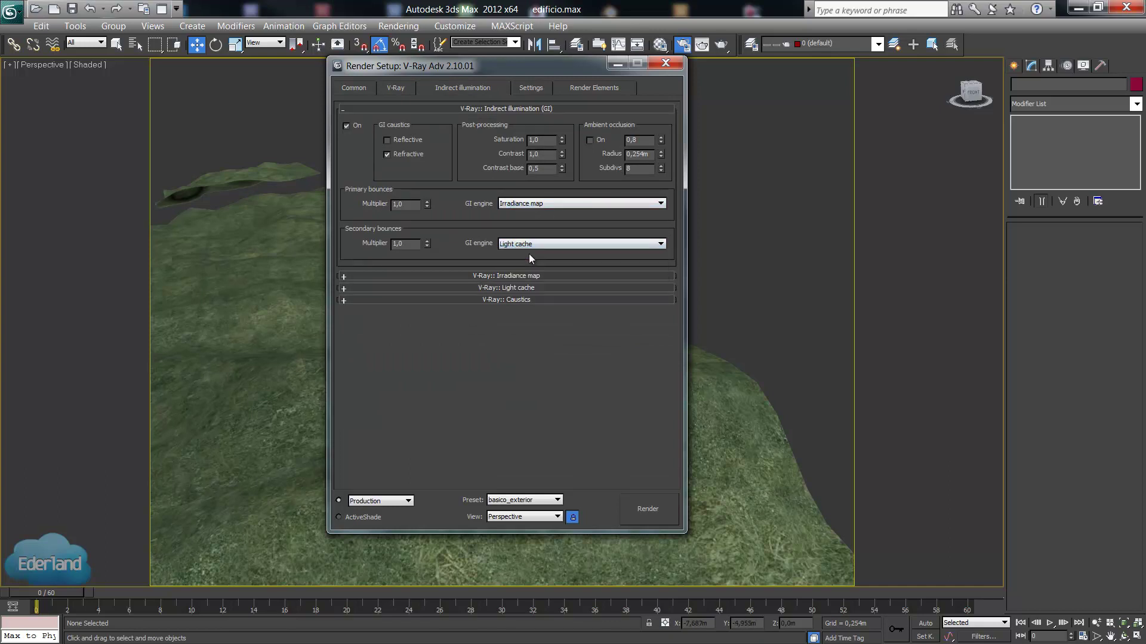
{"action": "left_click", "coordinate": [507, 107]}
{"action": "left_click", "coordinate": [518, 132]}
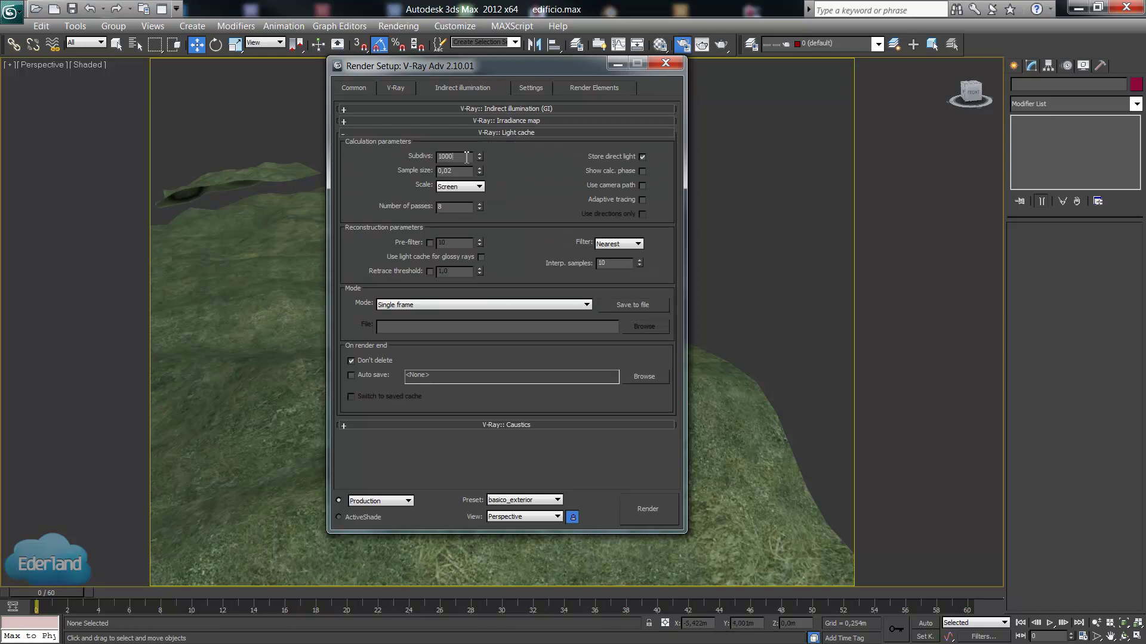
{"action": "left_click_drag", "start_coordinate": [467, 156], "coordinate": [420, 152]}
{"action": "type", "text": "0"}
{"action": "key", "text": "Return"}
{"action": "left_click", "coordinate": [642, 171]}
{"action": "left_click", "coordinate": [534, 88]}
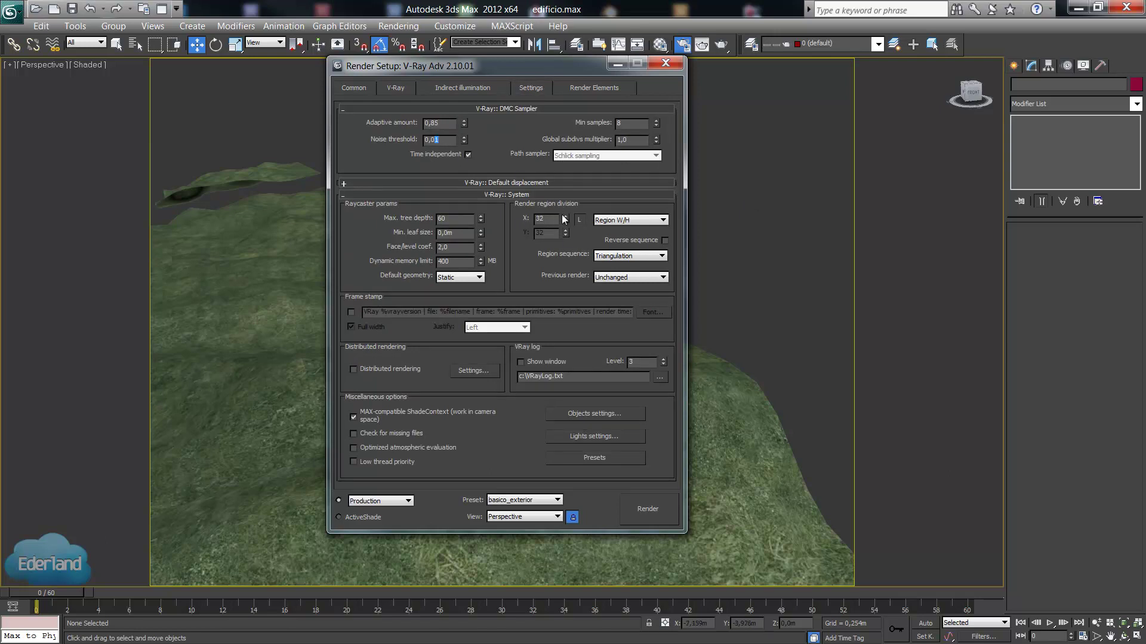
{"action": "double_click", "coordinate": [543, 219]}
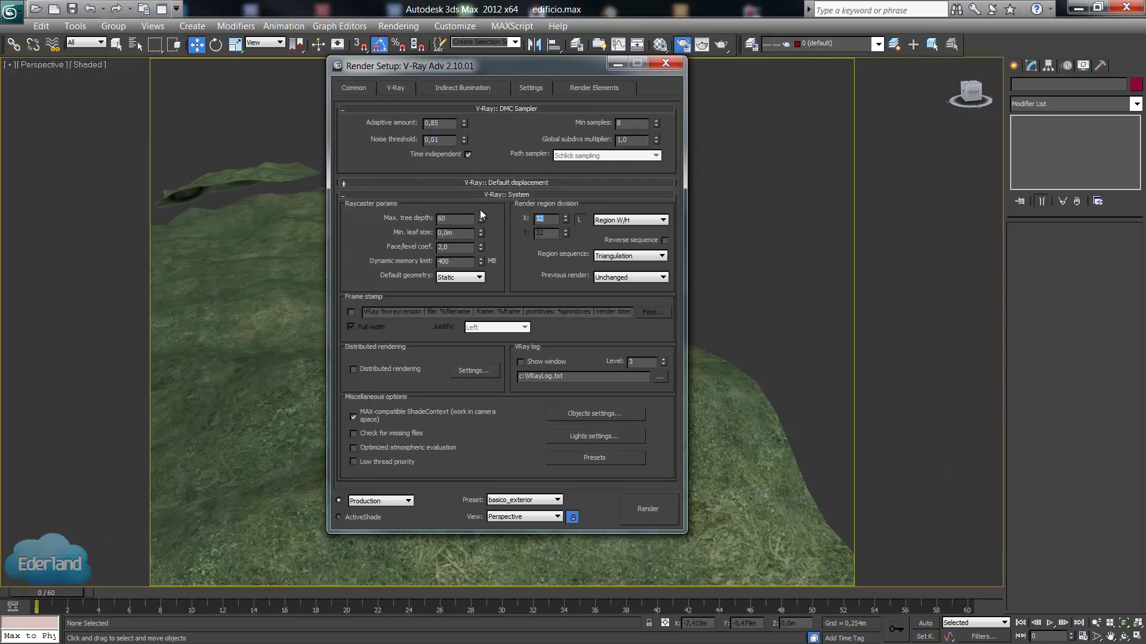
Clear the DefaultVRaySky map from the Environment settings.
{"action": "left_click", "coordinate": [663, 64]}
{"action": "left_click", "coordinate": [398, 26]}
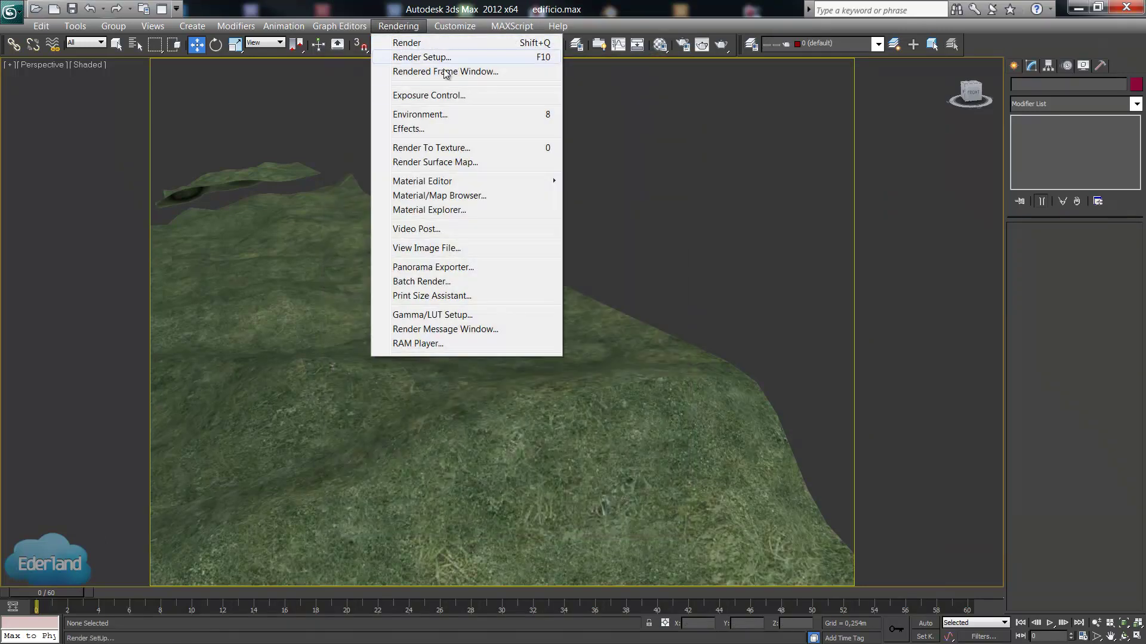
{"action": "left_click", "coordinate": [457, 114]}
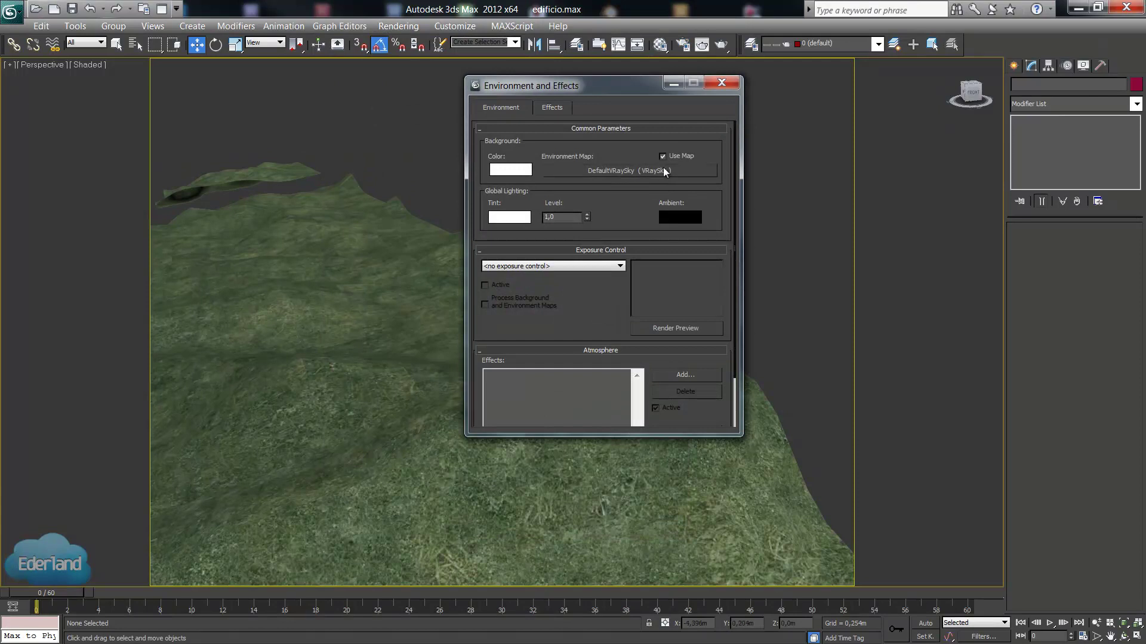
{"action": "right_click", "coordinate": [664, 170]}
{"action": "left_click", "coordinate": [697, 209]}
{"action": "left_click", "coordinate": [722, 82]}
Frame the terrain, render a production test image and inspect it.
{"action": "scroll", "coordinate": [527, 210], "scroll_direction": "down", "scroll_amount": 2}
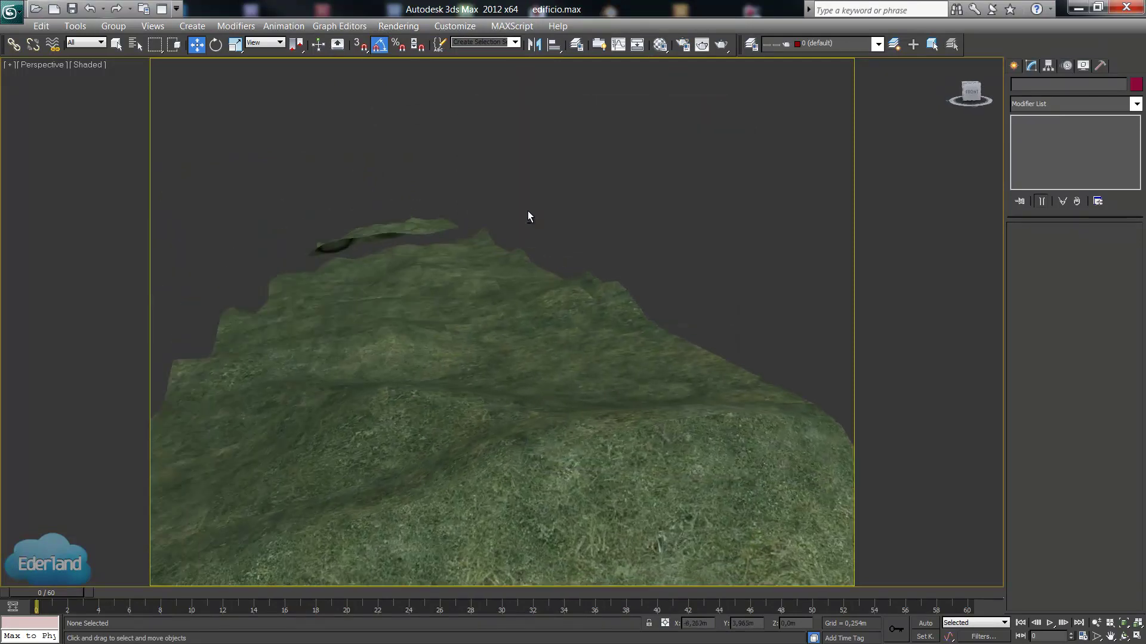
{"action": "mouse_move", "coordinate": [527, 210]}
{"action": "middle_mouse_down", "text": "alt"}
{"action": "mouse_move", "coordinate": [520, 295]}
{"action": "mouse_move", "coordinate": [529, 181]}
{"action": "mouse_move", "coordinate": [561, 332]}
{"action": "middle_mouse_up", "text": "alt"}
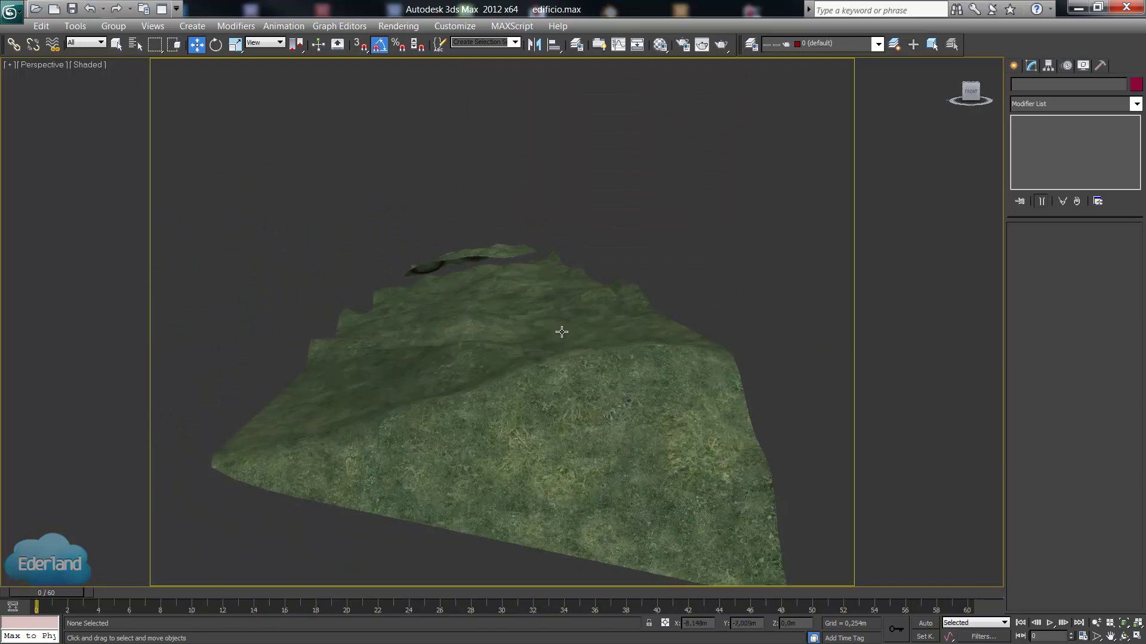
{"action": "scroll", "coordinate": [558, 307], "scroll_direction": "up", "scroll_amount": 1}
{"action": "scroll", "coordinate": [554, 283], "scroll_direction": "up", "scroll_amount": 1}
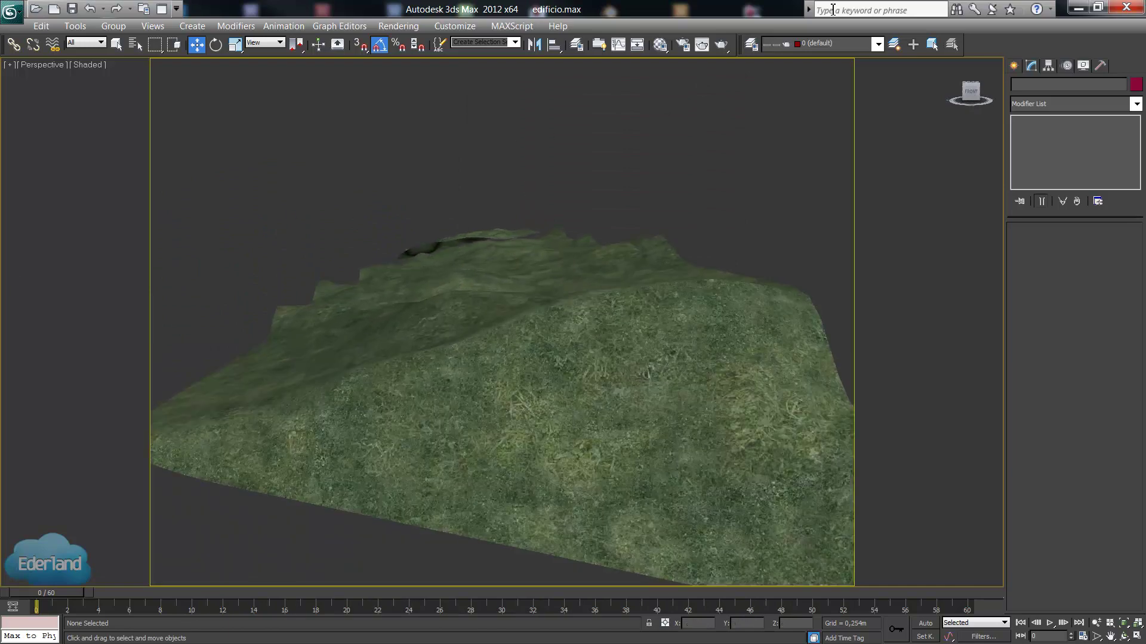
{"action": "left_click", "coordinate": [721, 46]}
{"action": "left_click_drag", "start_coordinate": [344, 334], "coordinate": [700, 76]}
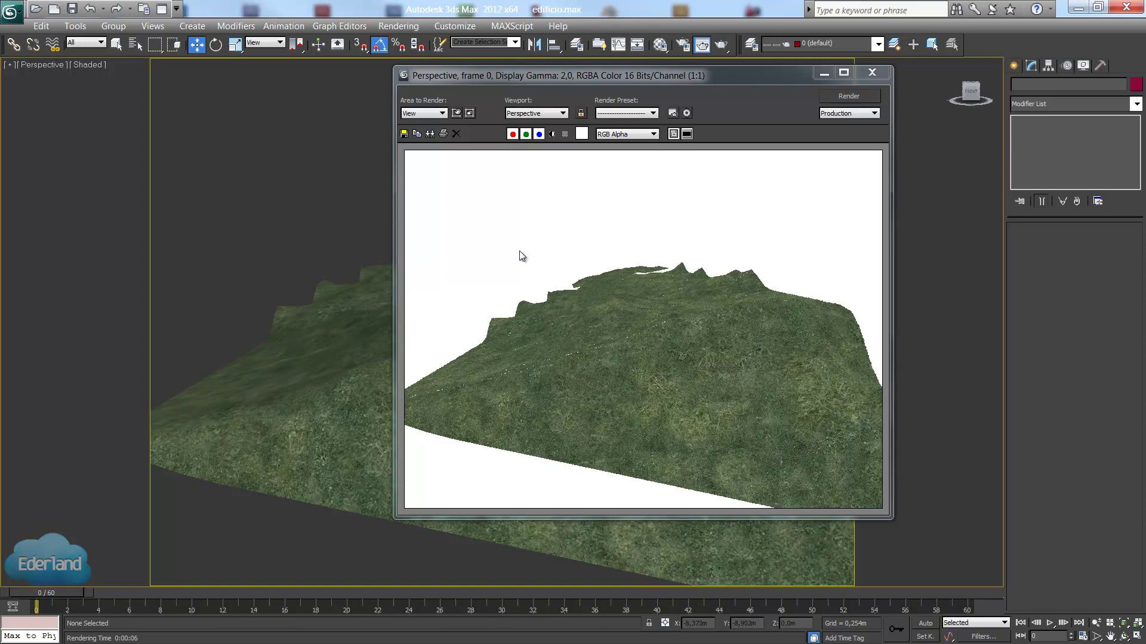
{"action": "scroll", "coordinate": [822, 303], "scroll_direction": "up", "scroll_amount": 1}
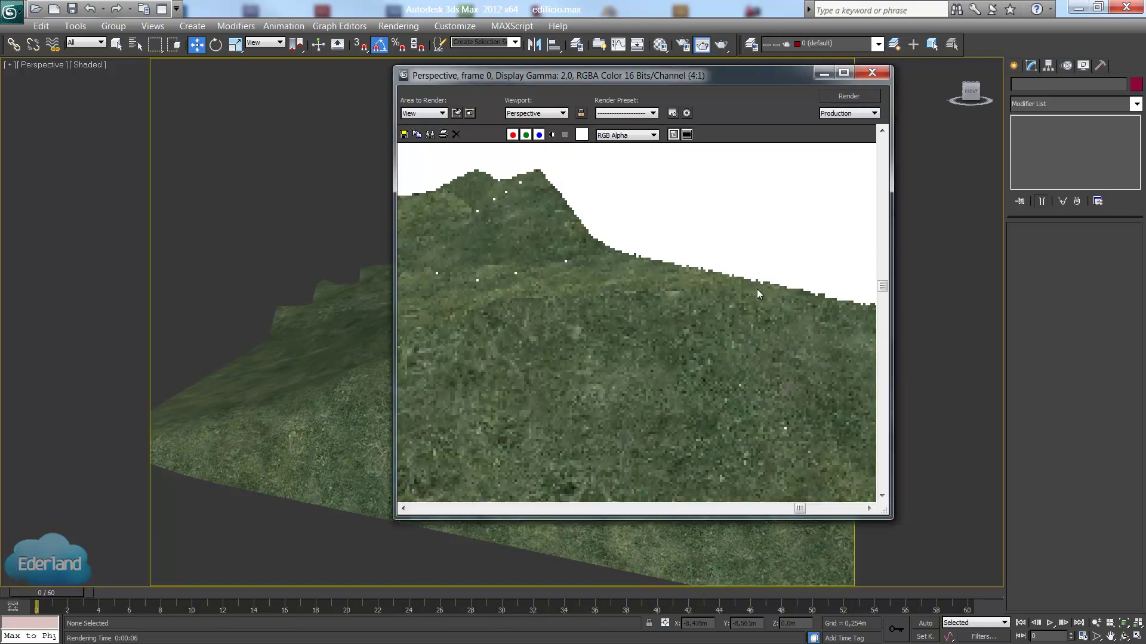
{"action": "scroll", "coordinate": [745, 288], "scroll_direction": "down", "scroll_amount": 1}
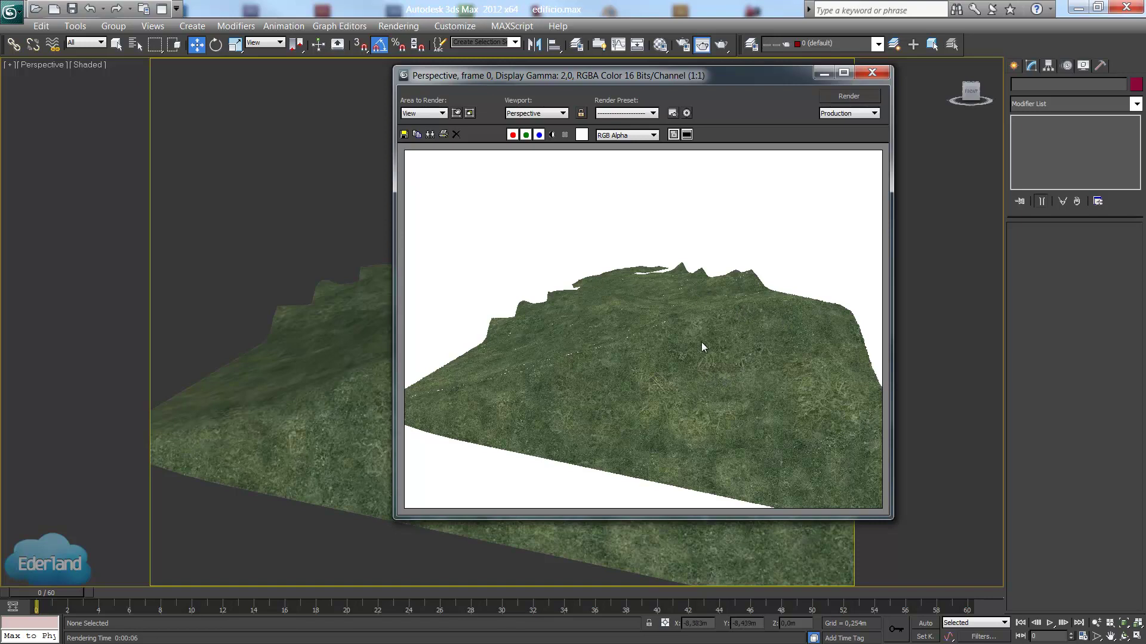
Close the render and draw a new tall box near the terrain.
{"action": "left_click", "coordinate": [872, 72]}
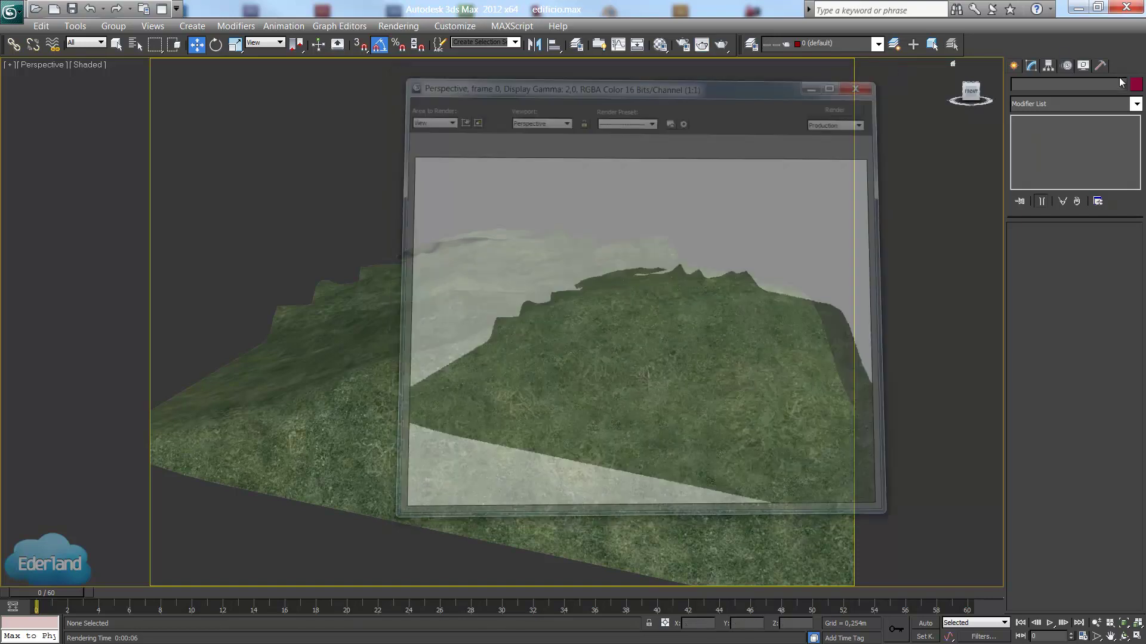
{"action": "left_click", "coordinate": [1014, 66]}
{"action": "left_click", "coordinate": [1045, 154]}
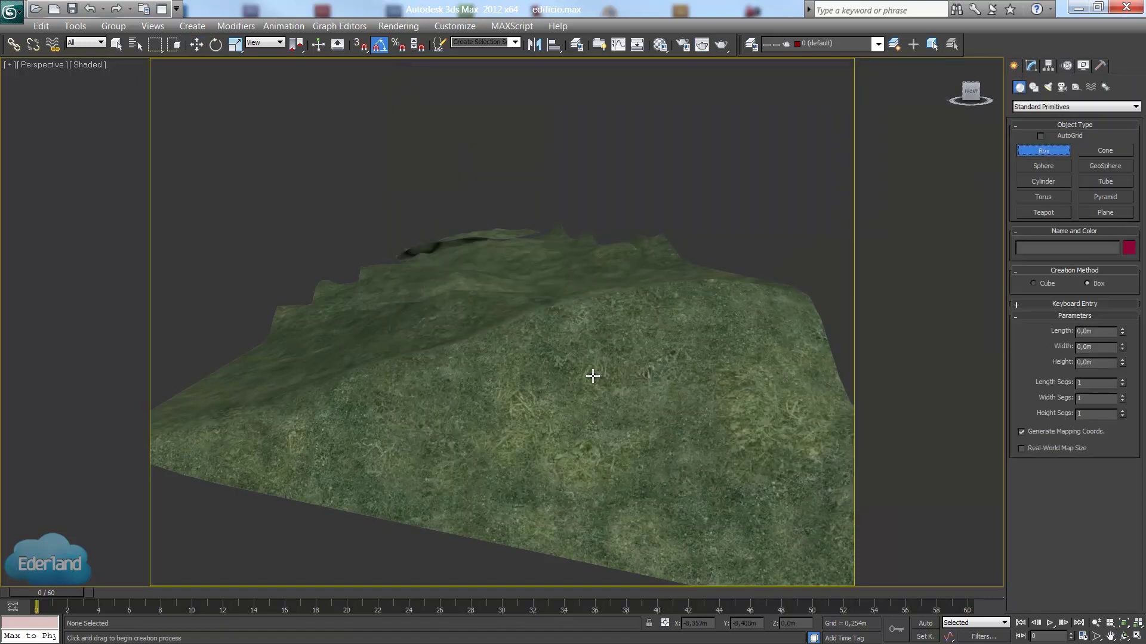
{"action": "left_click", "coordinate": [520, 450]}
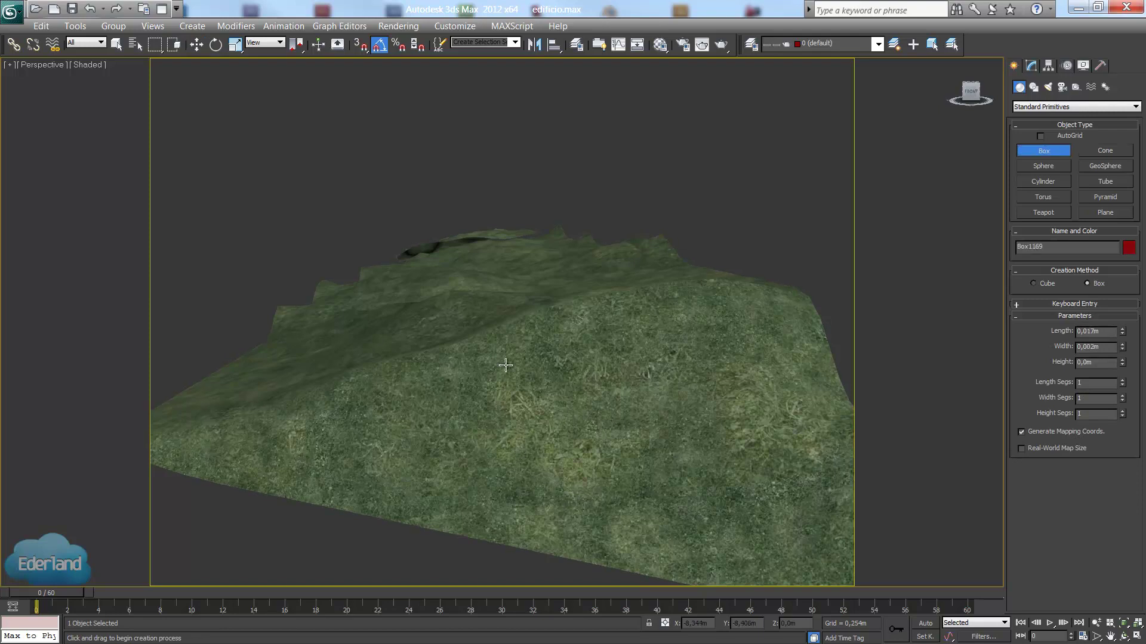
{"action": "right_click", "coordinate": [578, 255]}
{"action": "middle_click_drag", "start_coordinate": [565, 396], "coordinate": [493, 450], "text": "alt"}
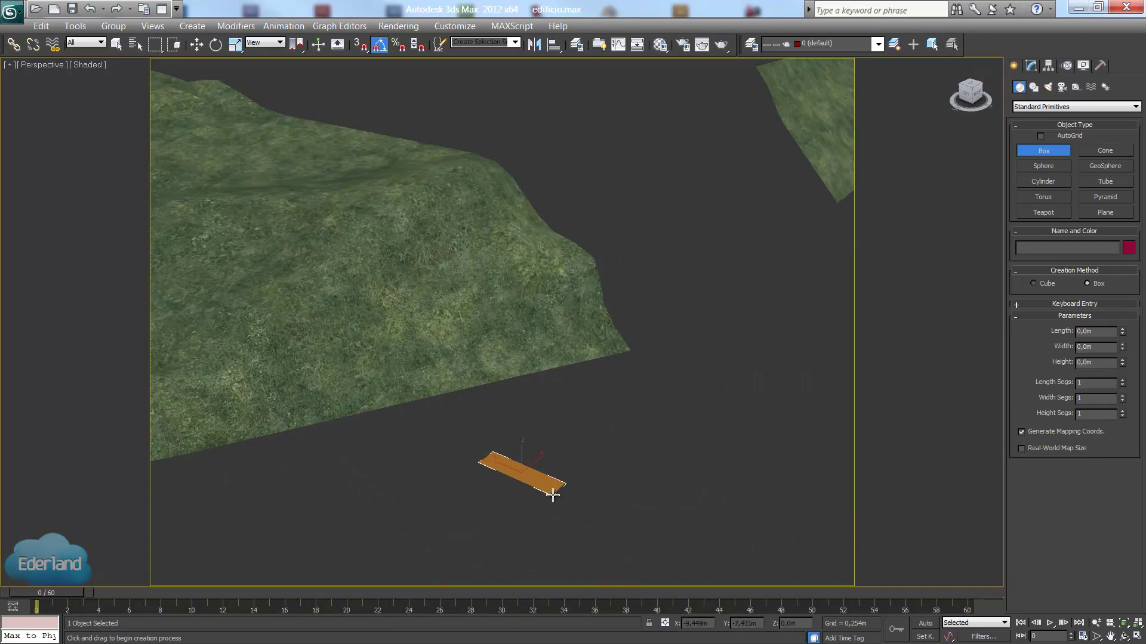
{"action": "left_click_drag", "start_coordinate": [493, 450], "coordinate": [508, 498]}
{"action": "left_click", "coordinate": [500, 388]}
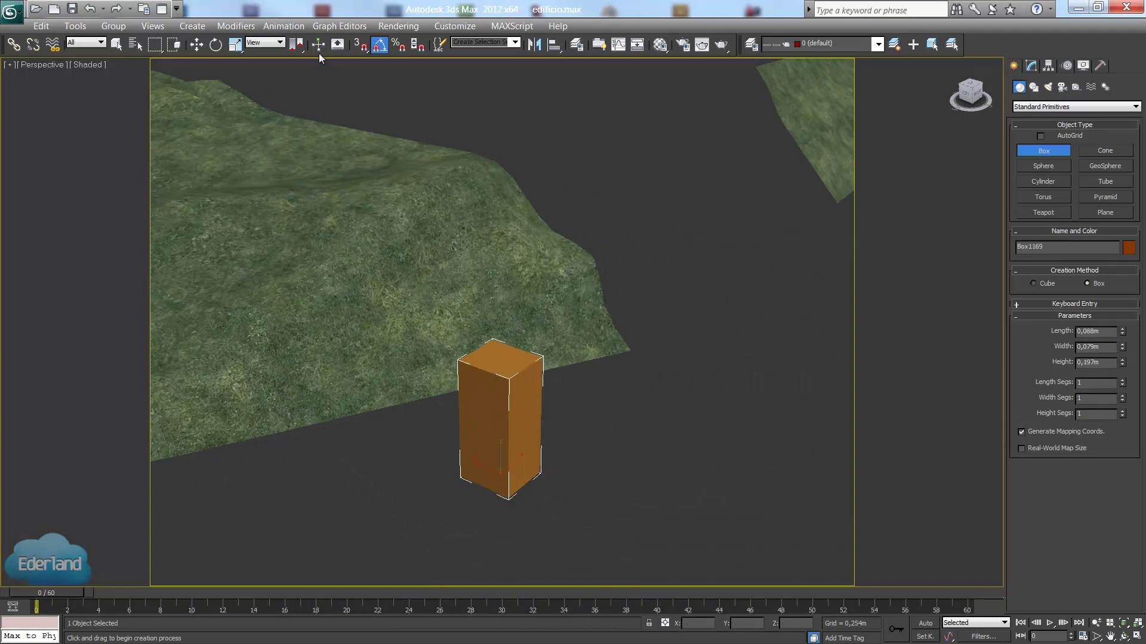
Move the box over the terrain using the Top view.
{"action": "left_click", "coordinate": [196, 44]}
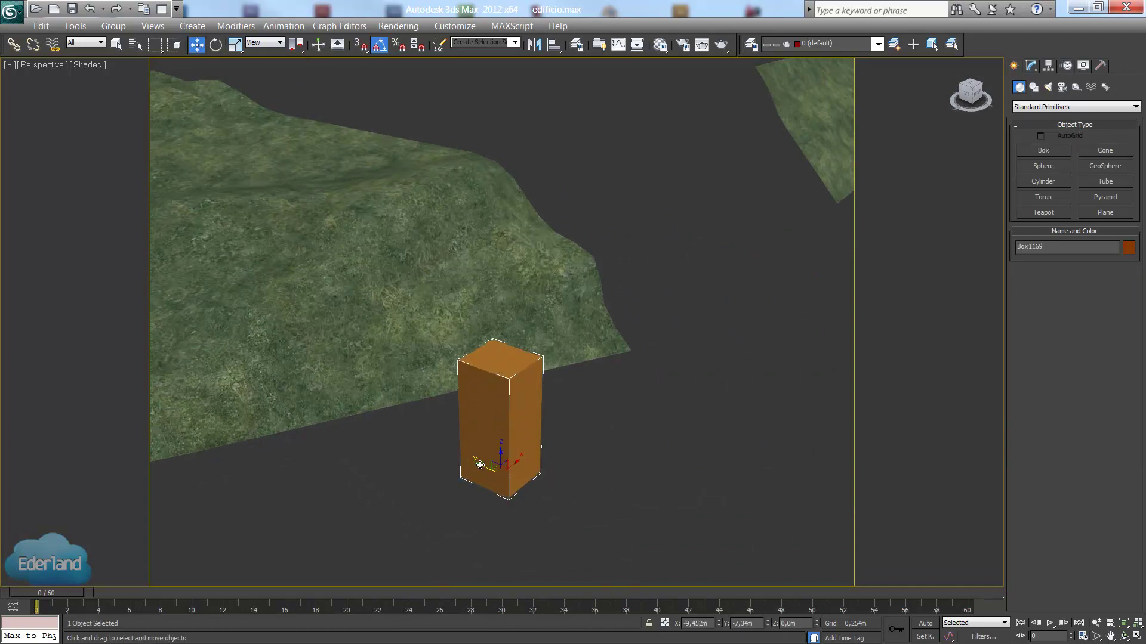
{"action": "mouse_move", "coordinate": [477, 467]}
{"action": "left_mouse_down"}
{"action": "mouse_move", "coordinate": [302, 407]}
{"action": "mouse_move", "coordinate": [271, 373]}
{"action": "left_mouse_up"}
{"action": "key", "text": "t"}
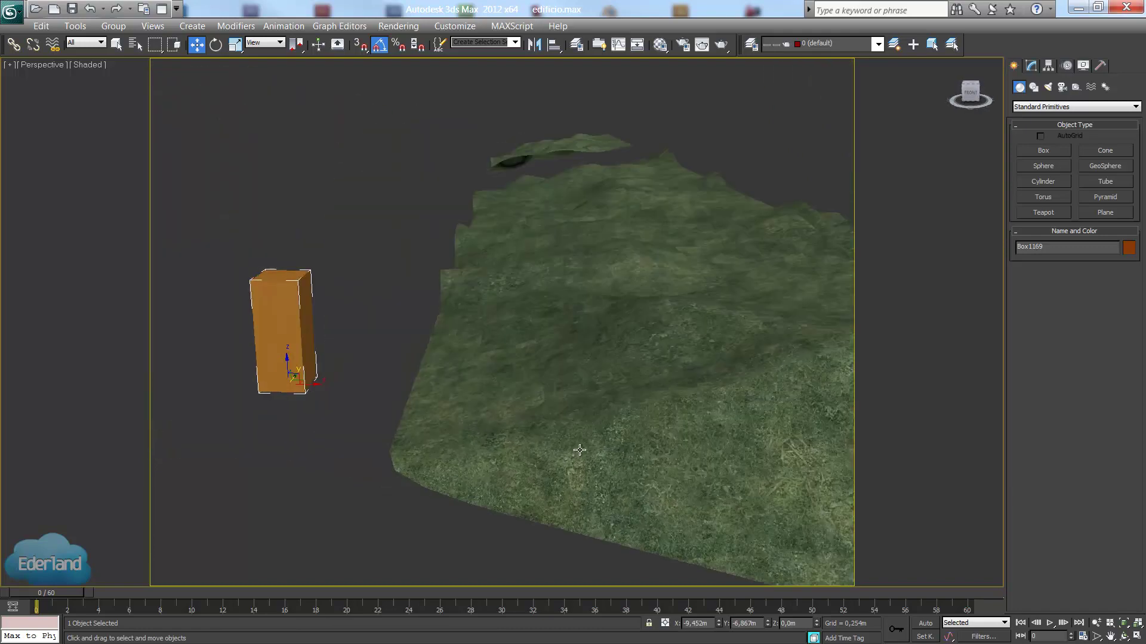
{"action": "key", "text": "z"}
{"action": "scroll", "coordinate": [594, 411], "scroll_direction": "down", "scroll_amount": 10}
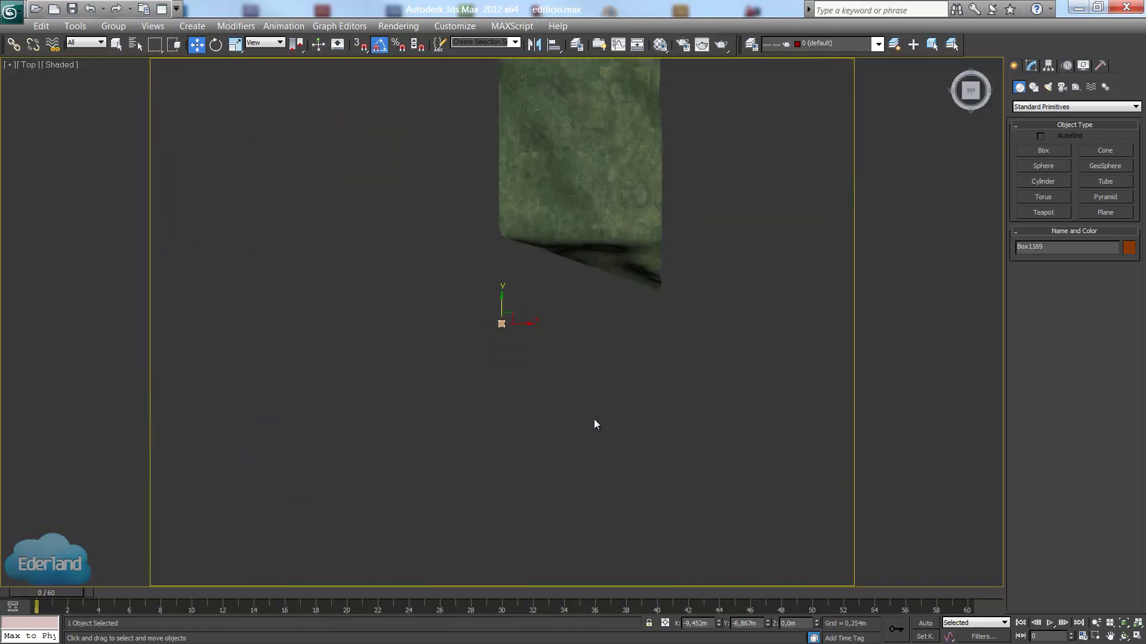
{"action": "left_click_drag", "start_coordinate": [507, 320], "coordinate": [623, 271]}
Lower the box onto the terrain surface in the Left view.
{"action": "key", "text": "l"}
{"action": "key", "text": "z"}
{"action": "scroll", "coordinate": [605, 310], "scroll_direction": "down", "scroll_amount": 5}
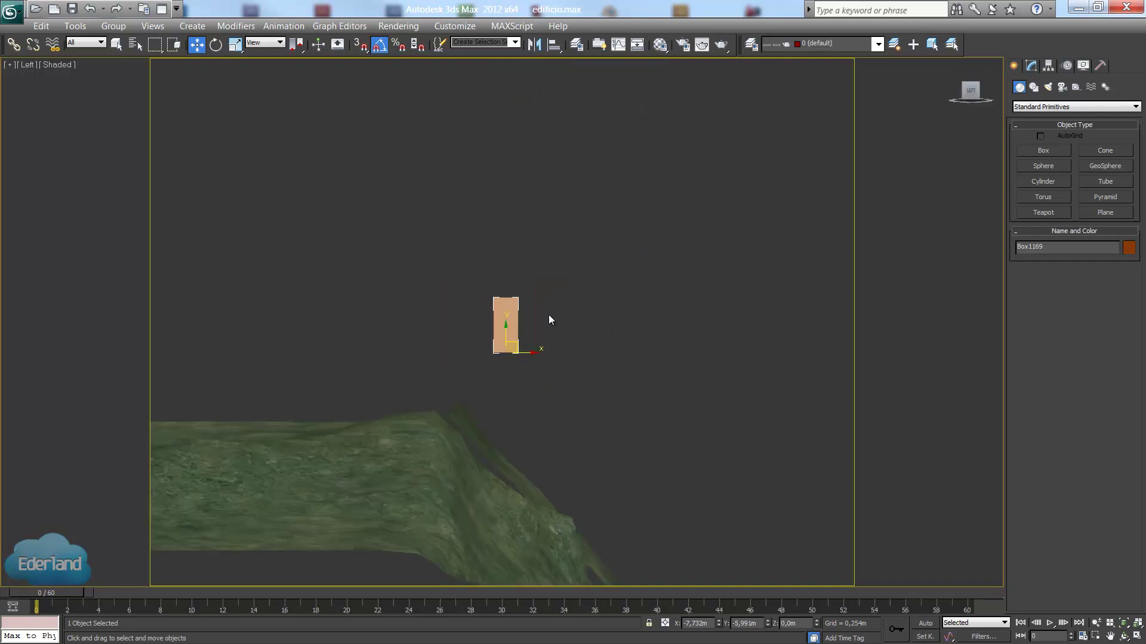
{"action": "mouse_move", "coordinate": [504, 328]}
{"action": "left_mouse_down"}
{"action": "mouse_move", "coordinate": [471, 534]}
{"action": "mouse_move", "coordinate": [476, 504]}
{"action": "left_mouse_up"}
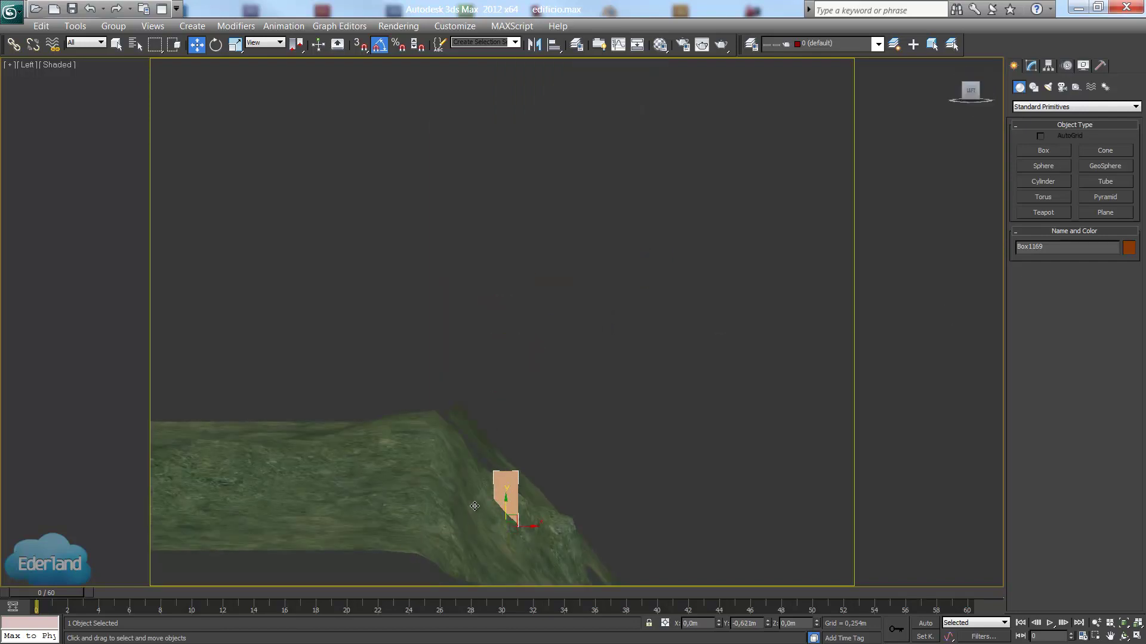
Frame the box in Perspective view, nudging it up, and reselect the terrain plane.
{"action": "key", "text": "p"}
{"action": "key", "text": "z"}
{"action": "scroll", "coordinate": [564, 495], "scroll_direction": "down", "scroll_amount": 4}
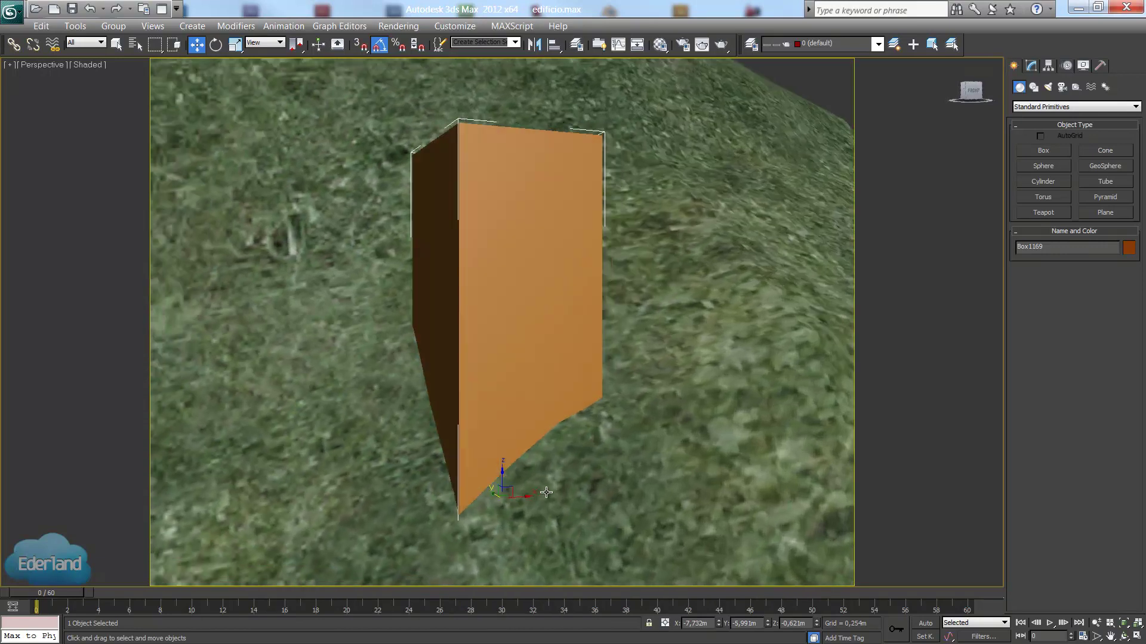
{"action": "scroll", "coordinate": [565, 495], "scroll_direction": "down", "scroll_amount": 3}
{"action": "middle_click_drag", "start_coordinate": [564, 495], "coordinate": [565, 475], "text": "alt"}
{"action": "scroll", "coordinate": [565, 475], "scroll_direction": "up", "scroll_amount": 4}
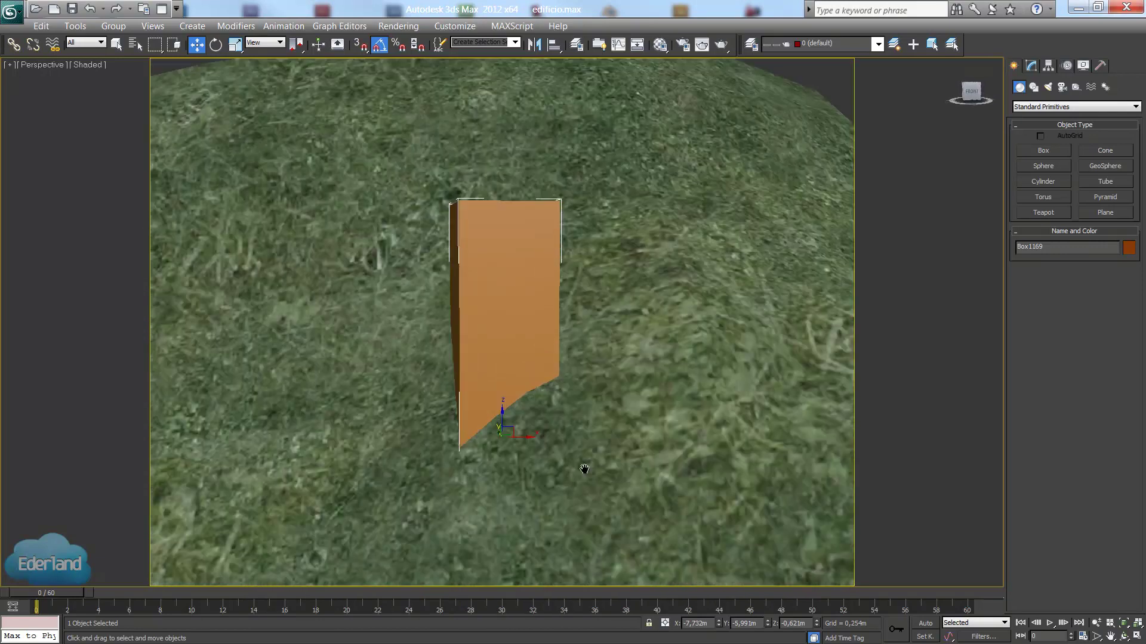
{"action": "left_click", "coordinate": [197, 233]}
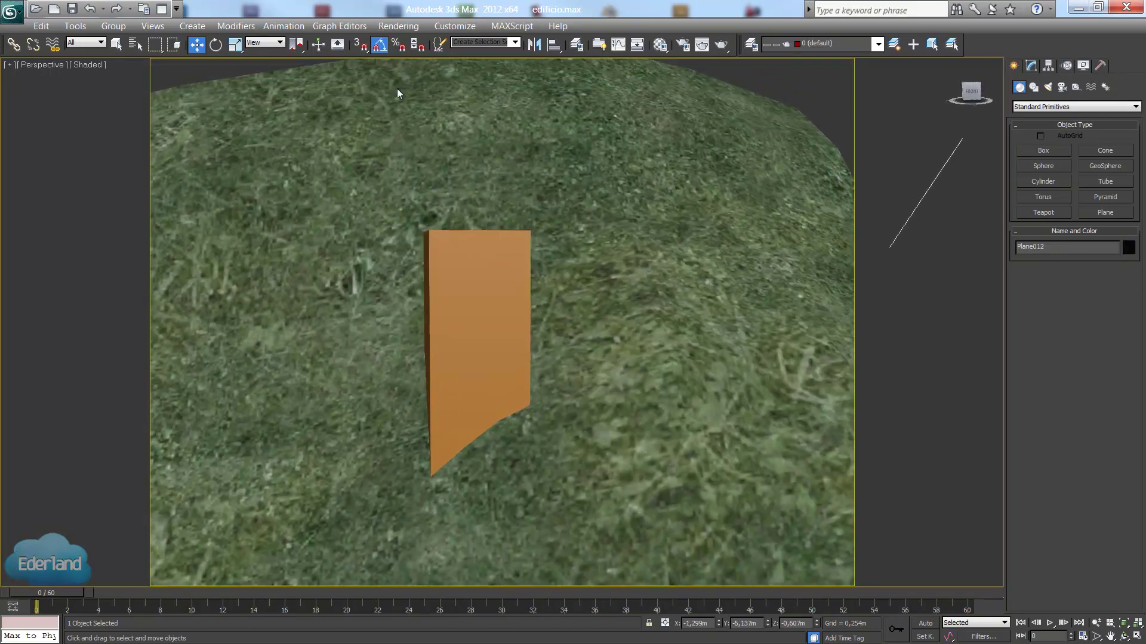
{"action": "left_click", "coordinate": [720, 44]}
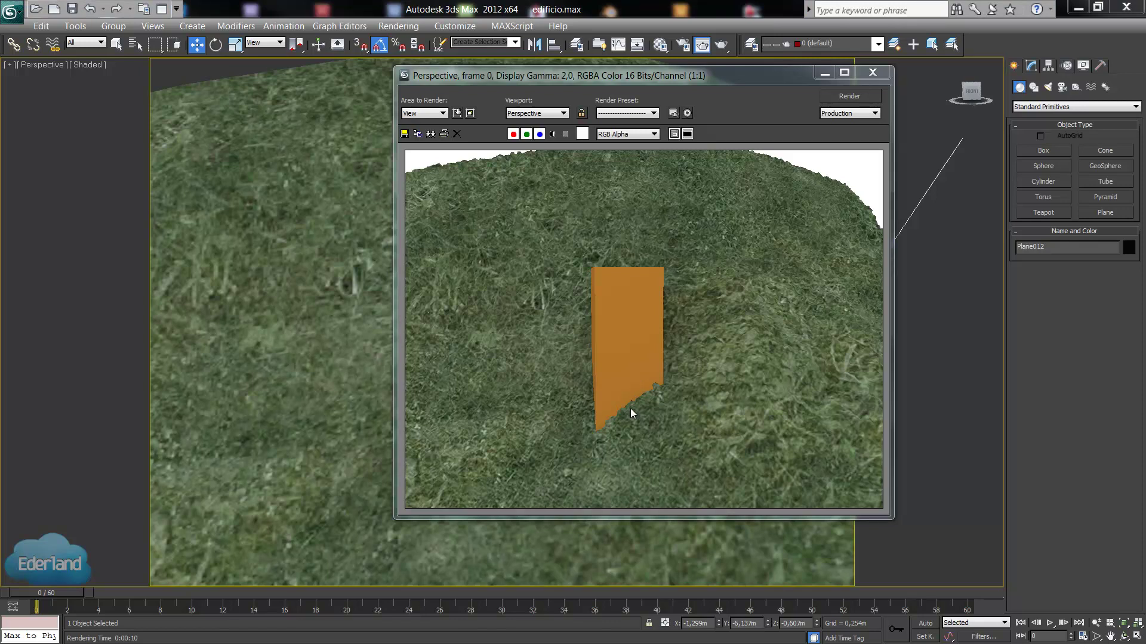
{"action": "left_click", "coordinate": [871, 73]}
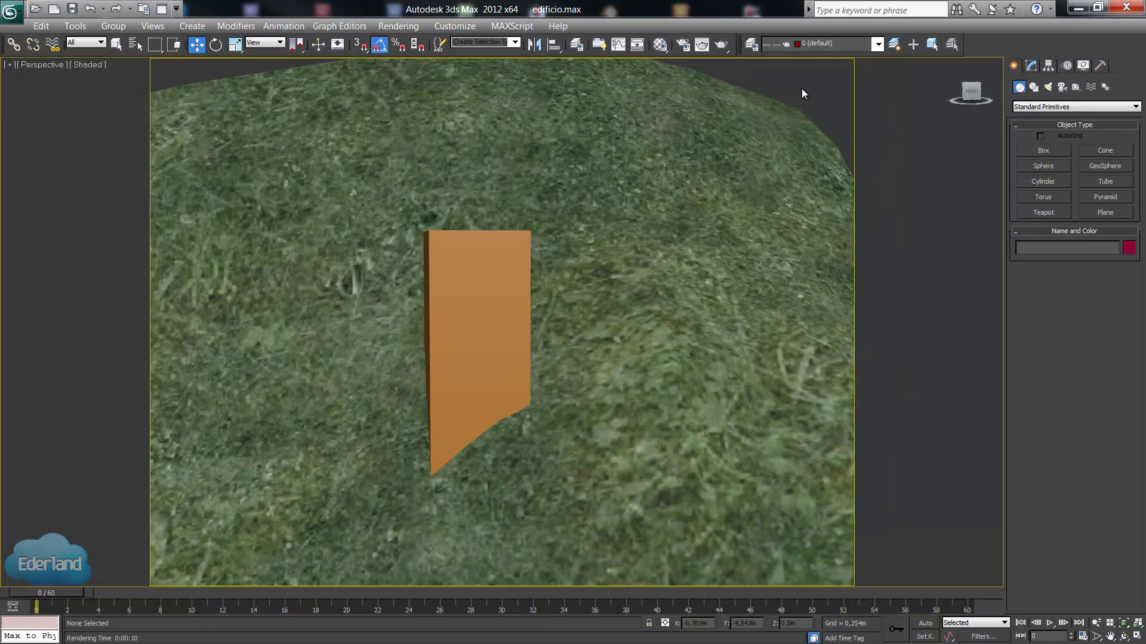
Set the VRayDisplacementMod amount to 0,009m and re-render the terrain.
{"action": "left_click", "coordinate": [1031, 66]}
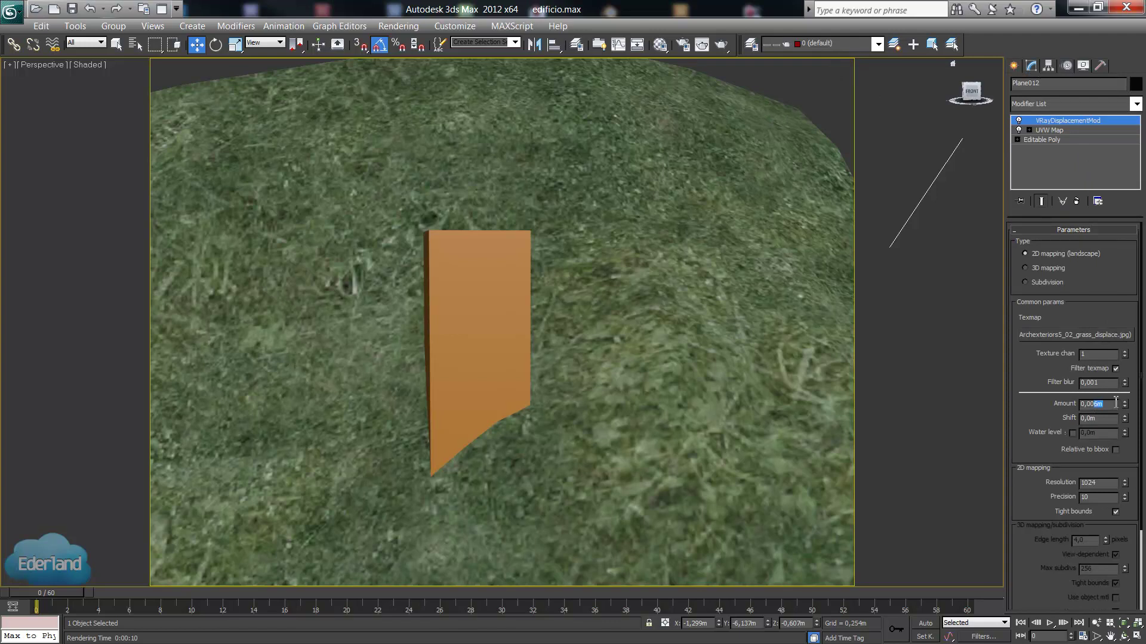
{"action": "key", "text": "Return"}
{"action": "left_click", "coordinate": [702, 45]}
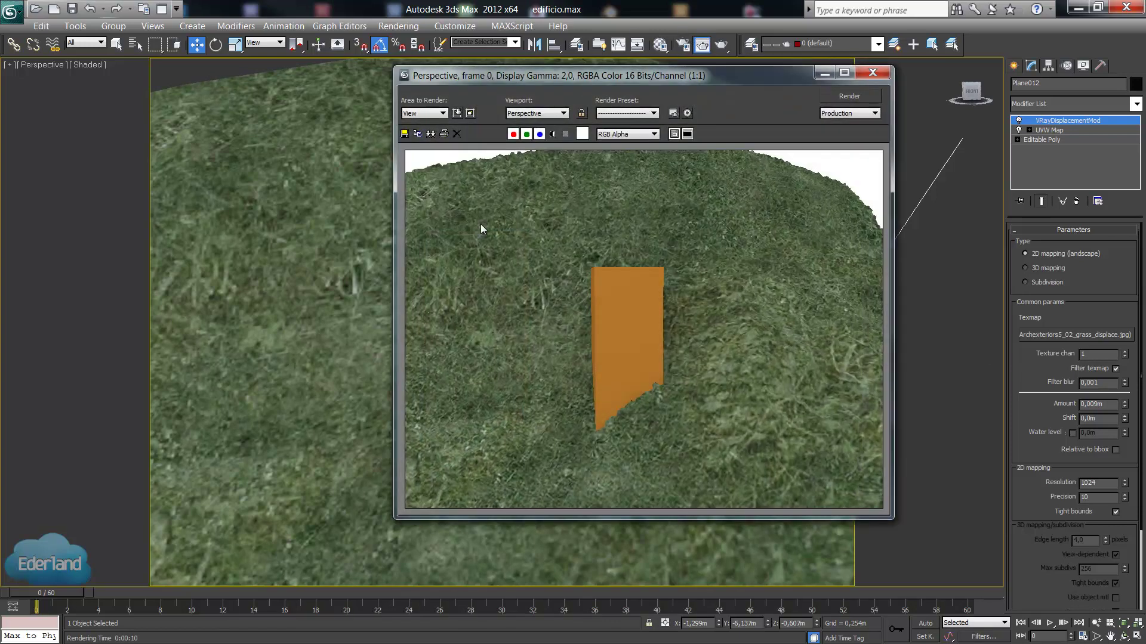
Render only a region covering the orange box and the frame's right side.
{"action": "left_click", "coordinate": [456, 114]}
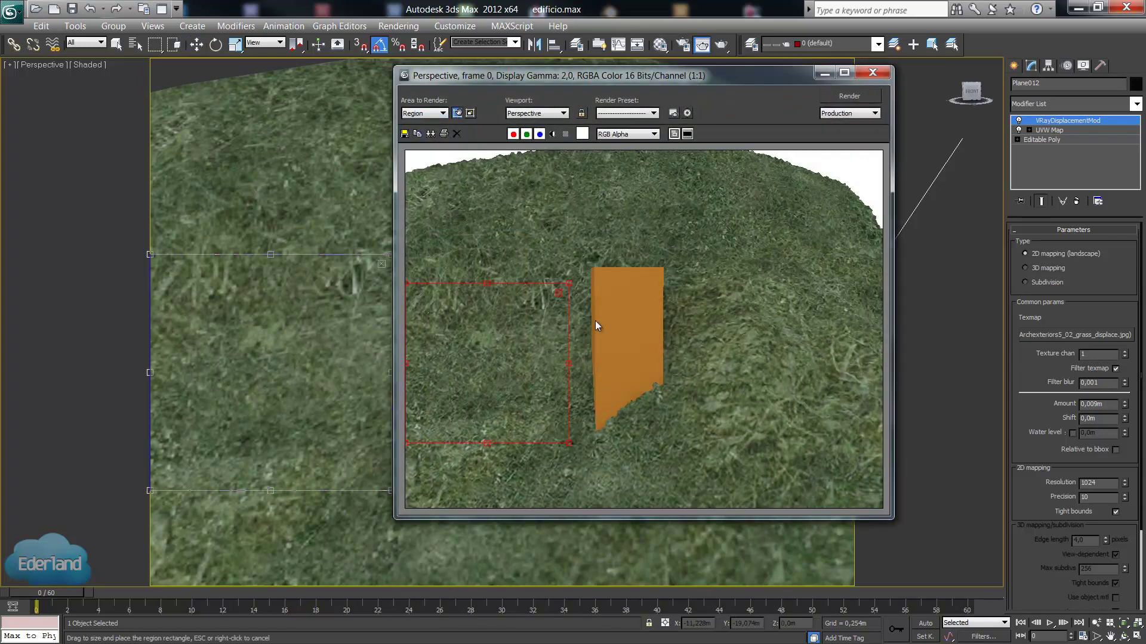
{"action": "mouse_move", "coordinate": [596, 321]}
{"action": "left_mouse_down"}
{"action": "mouse_move", "coordinate": [728, 302]}
{"action": "mouse_move", "coordinate": [705, 151]}
{"action": "left_mouse_up"}
{"action": "left_click_drag", "start_coordinate": [701, 425], "coordinate": [715, 504]}
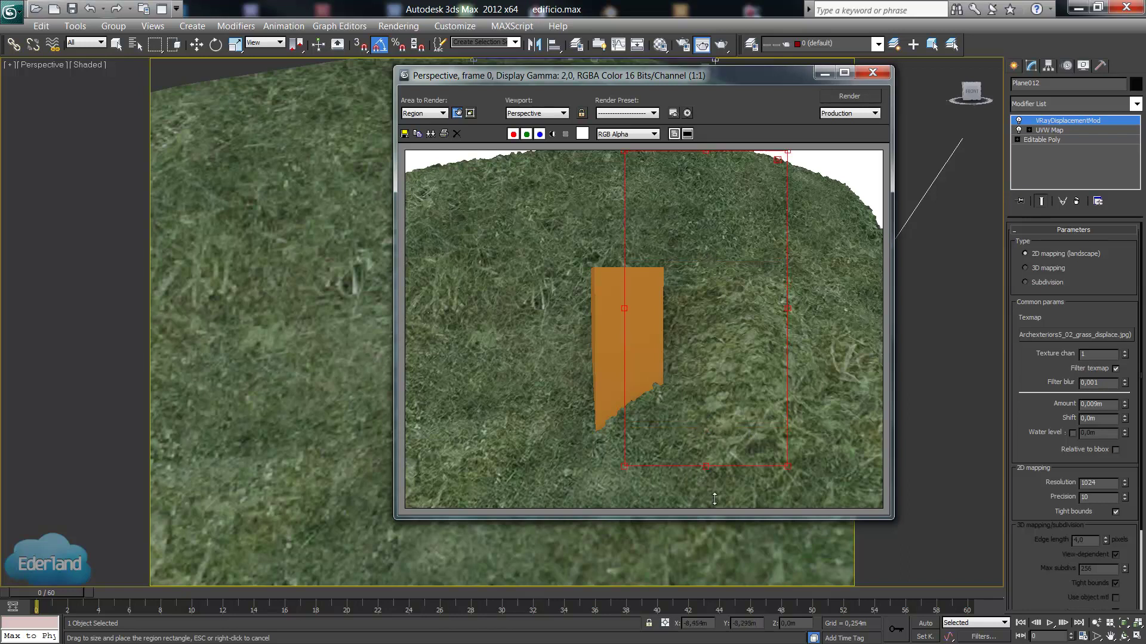
{"action": "left_click_drag", "start_coordinate": [789, 332], "coordinate": [884, 328]}
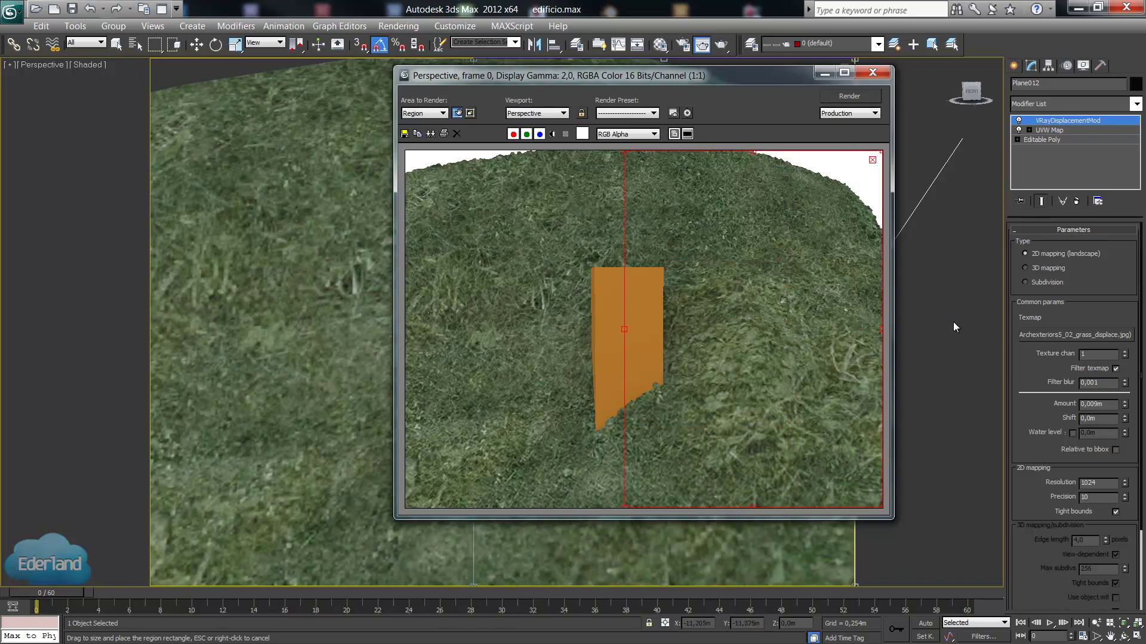
{"action": "left_click", "coordinate": [869, 98]}
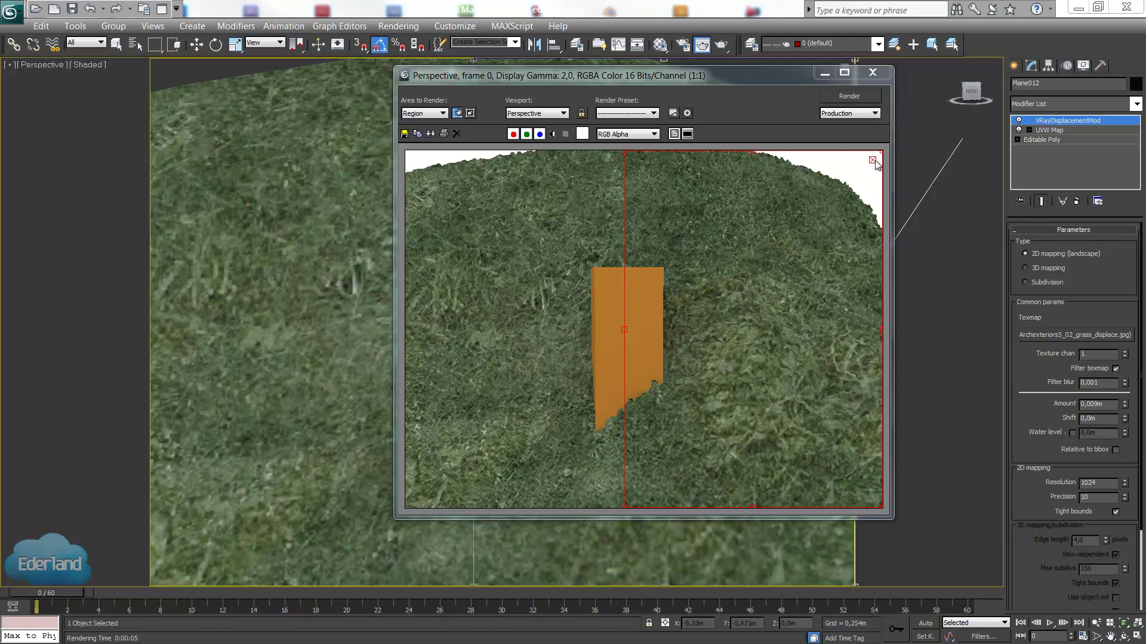
Close the render and preview Archexteriors5_02_grass_displacement_2 from the texturas folder.
{"action": "key", "text": "w"}
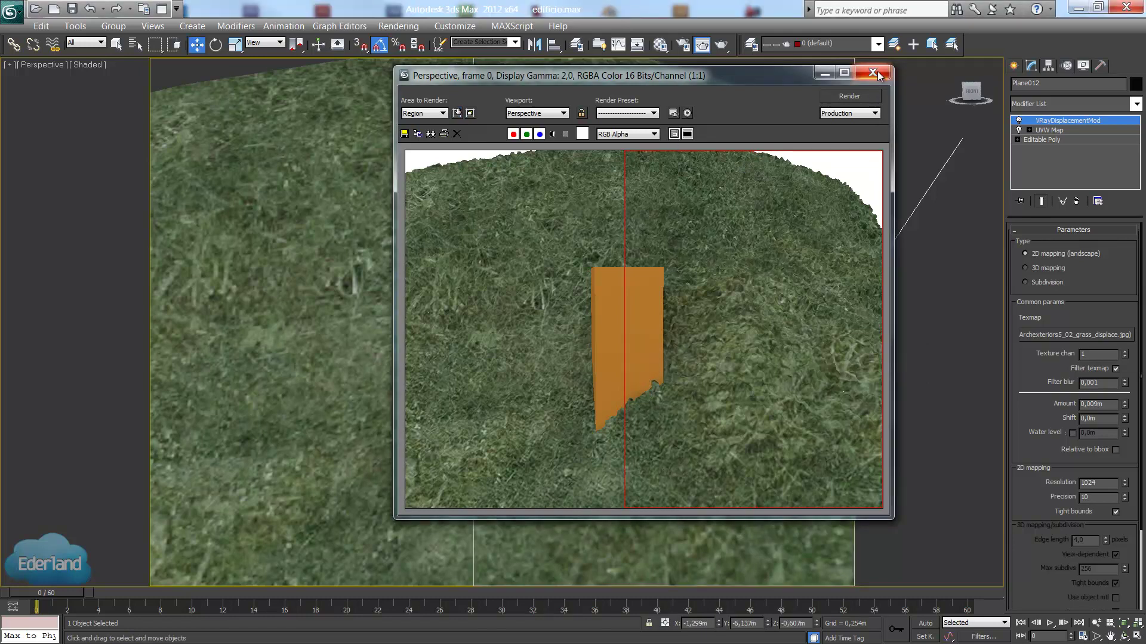
{"action": "left_click", "coordinate": [873, 74]}
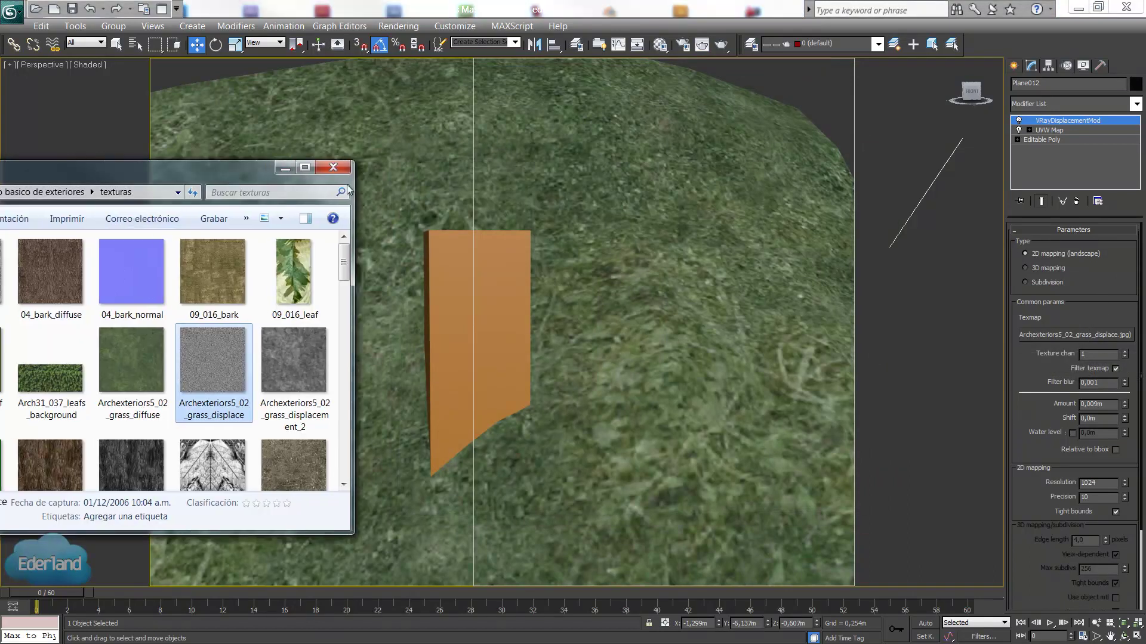
{"action": "double_click", "coordinate": [581, 370]}
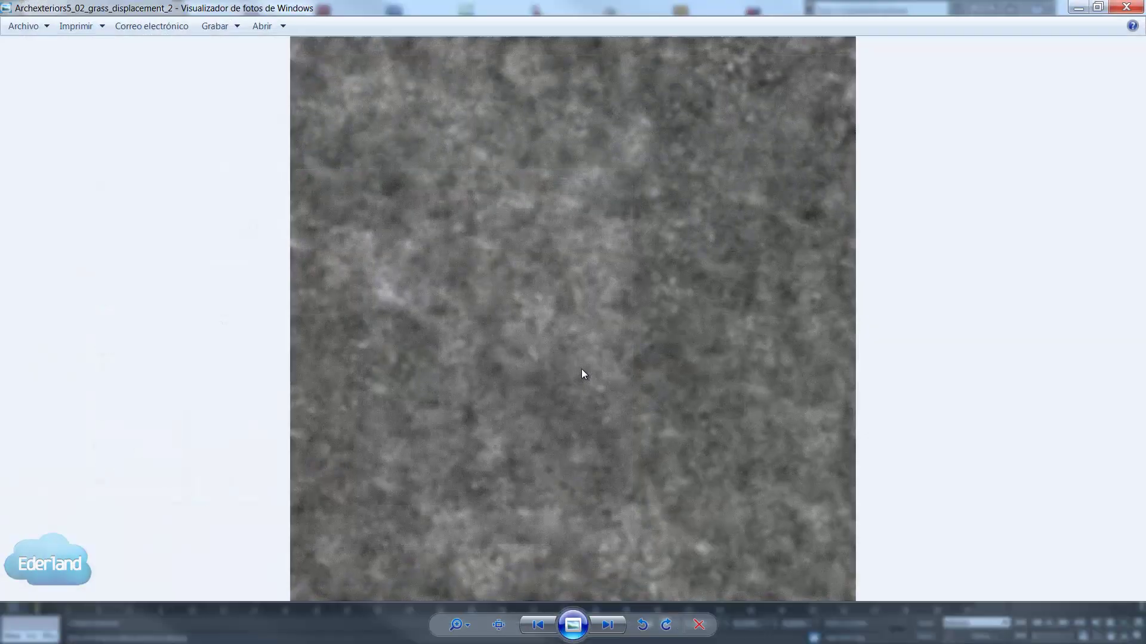
{"action": "scroll", "coordinate": [695, 277], "scroll_direction": "up", "scroll_amount": 3}
{"action": "scroll", "coordinate": [695, 284], "scroll_direction": "down", "scroll_amount": 3}
{"action": "left_click", "coordinate": [1126, 7]}
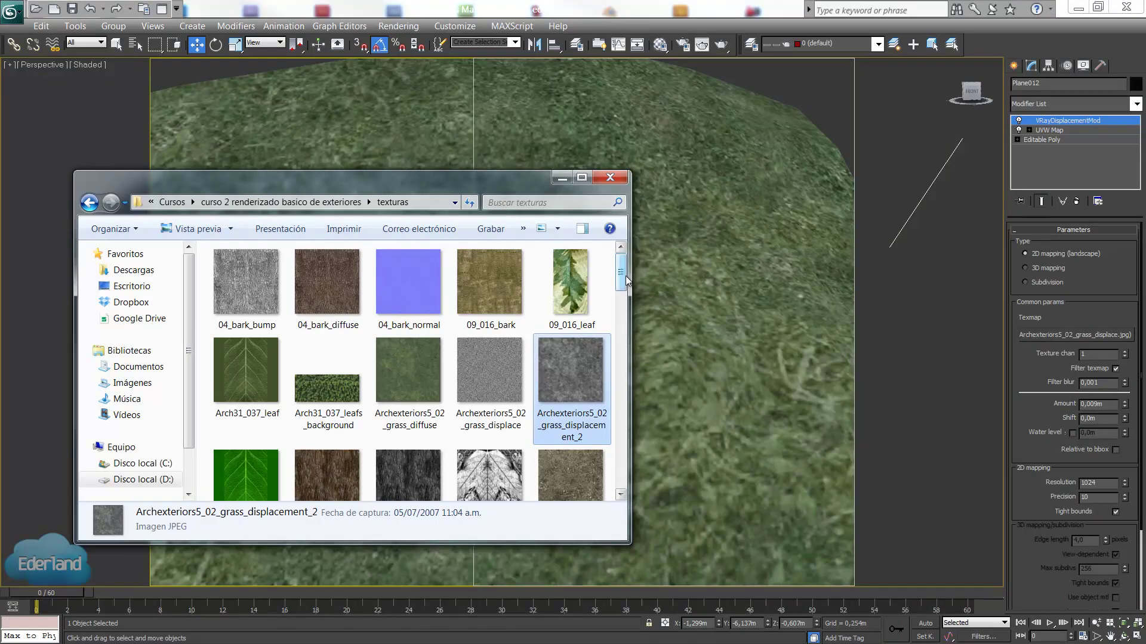
{"action": "left_click_drag", "start_coordinate": [626, 281], "coordinate": [619, 475]}
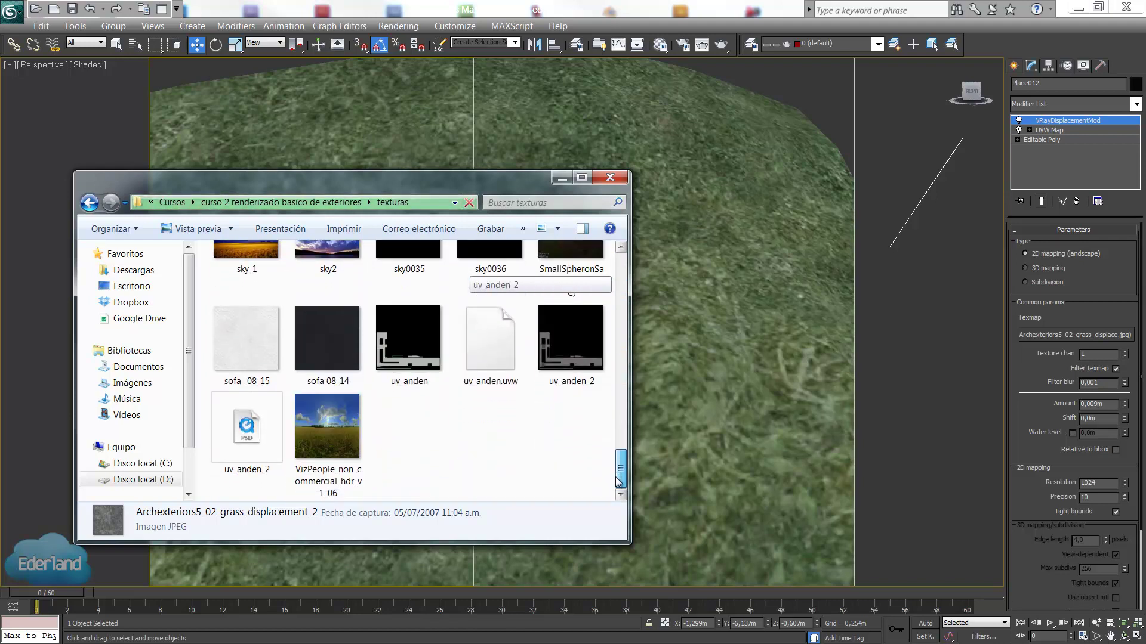
{"action": "left_click_drag", "start_coordinate": [618, 478], "coordinate": [649, 294]}
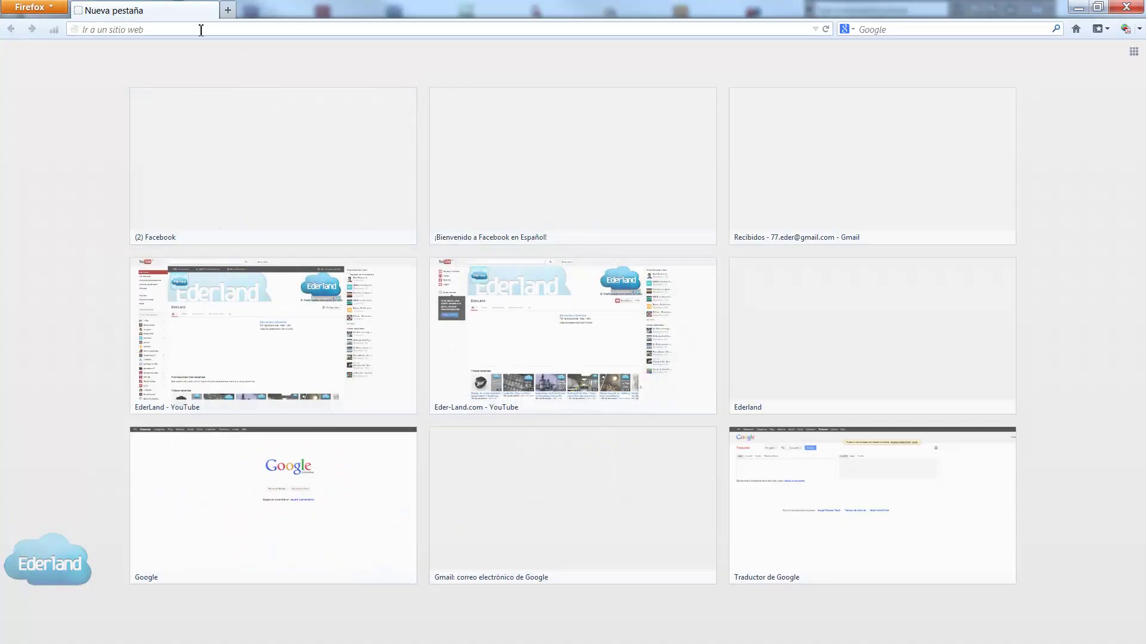
Search Google Images for 'grass displace' and preview a noise map result.
{"action": "type", "text": "grass"}
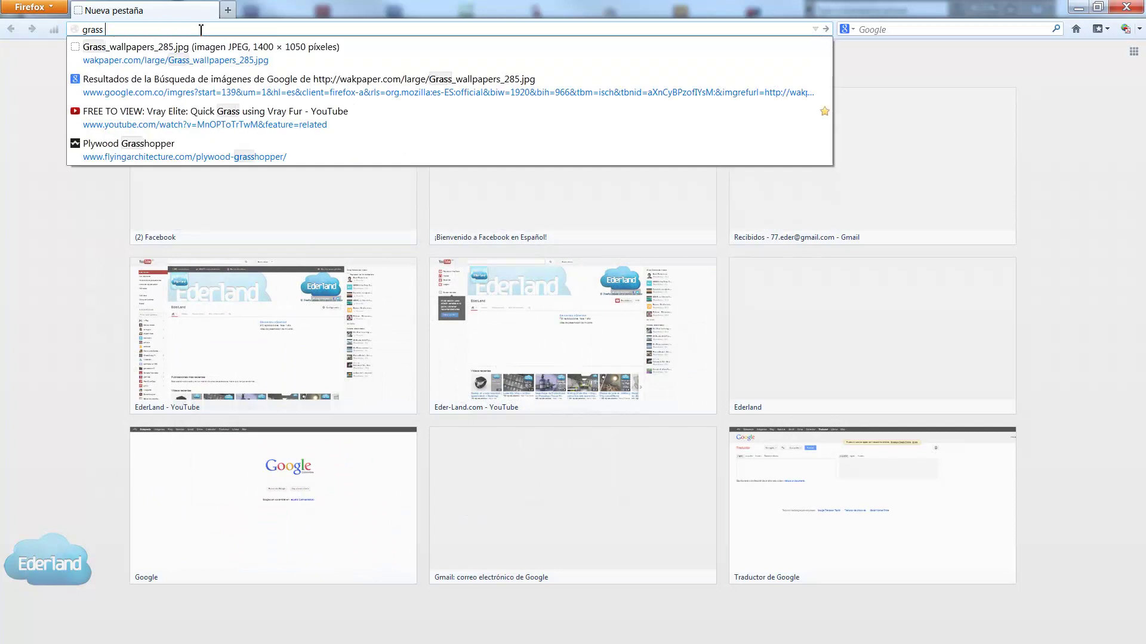
{"action": "type", "text": " displace"}
{"action": "key", "text": "Return"}
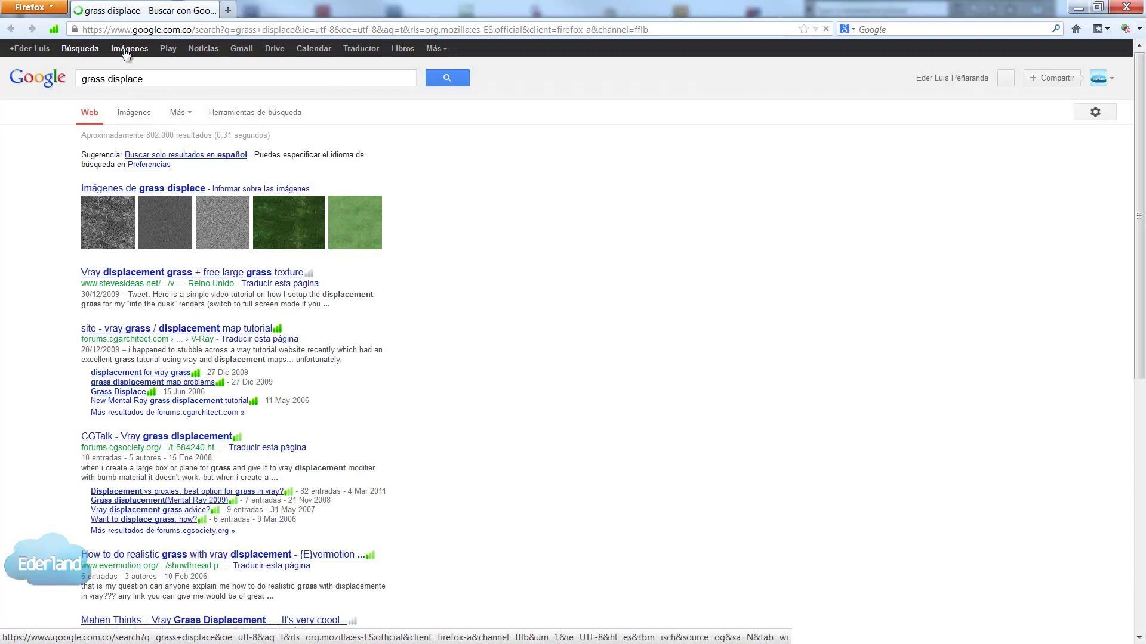
{"action": "left_click", "coordinate": [126, 52]}
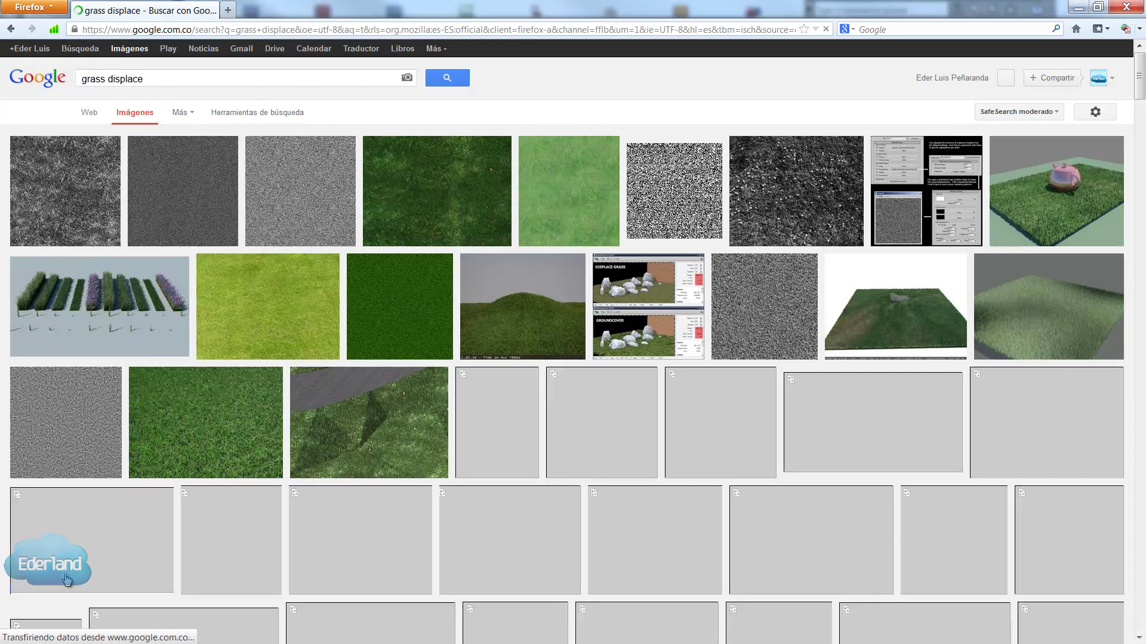
{"action": "left_click", "coordinate": [300, 191]}
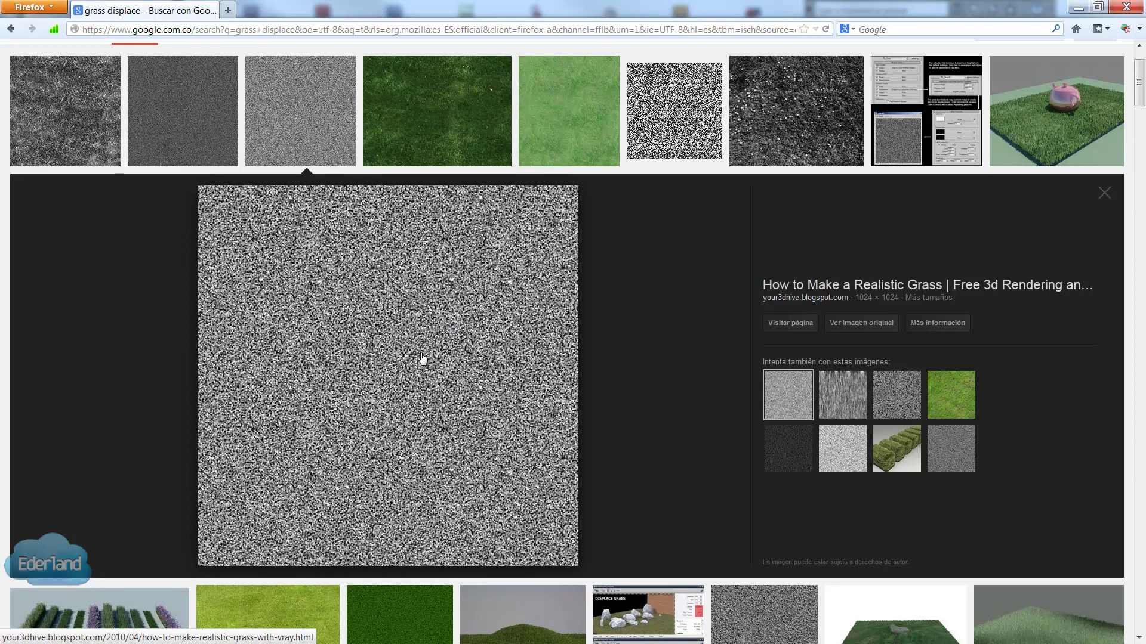
{"action": "left_click", "coordinate": [185, 111]}
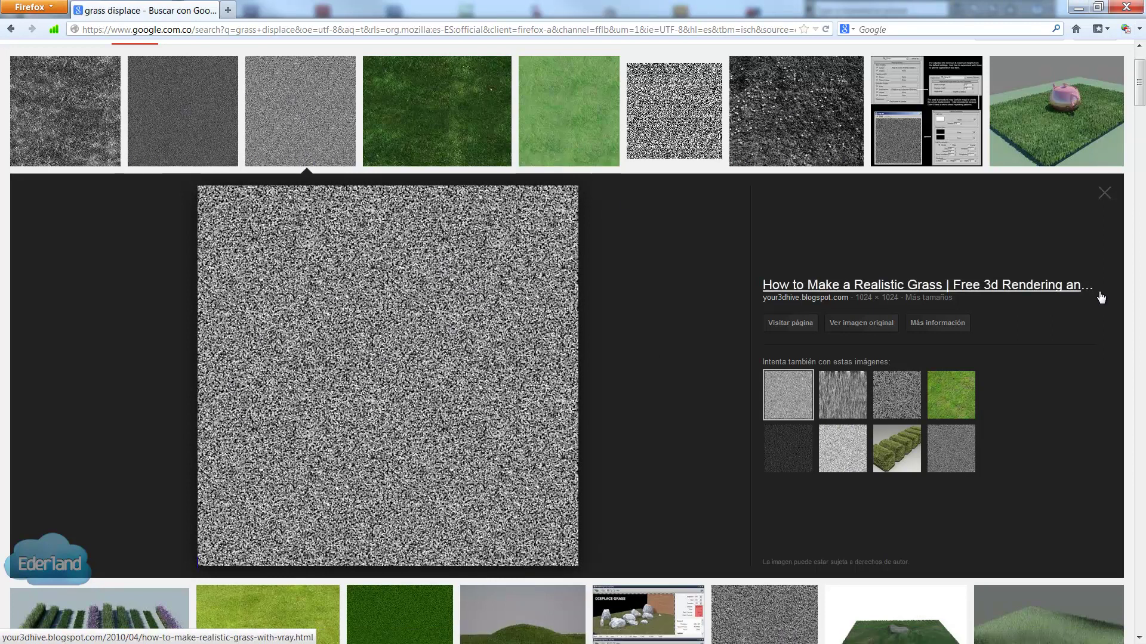
{"action": "left_click", "coordinate": [1104, 194]}
Scroll through the grass texture and displacement map image results.
{"action": "scroll", "coordinate": [273, 259], "scroll_direction": "down", "scroll_amount": 2}
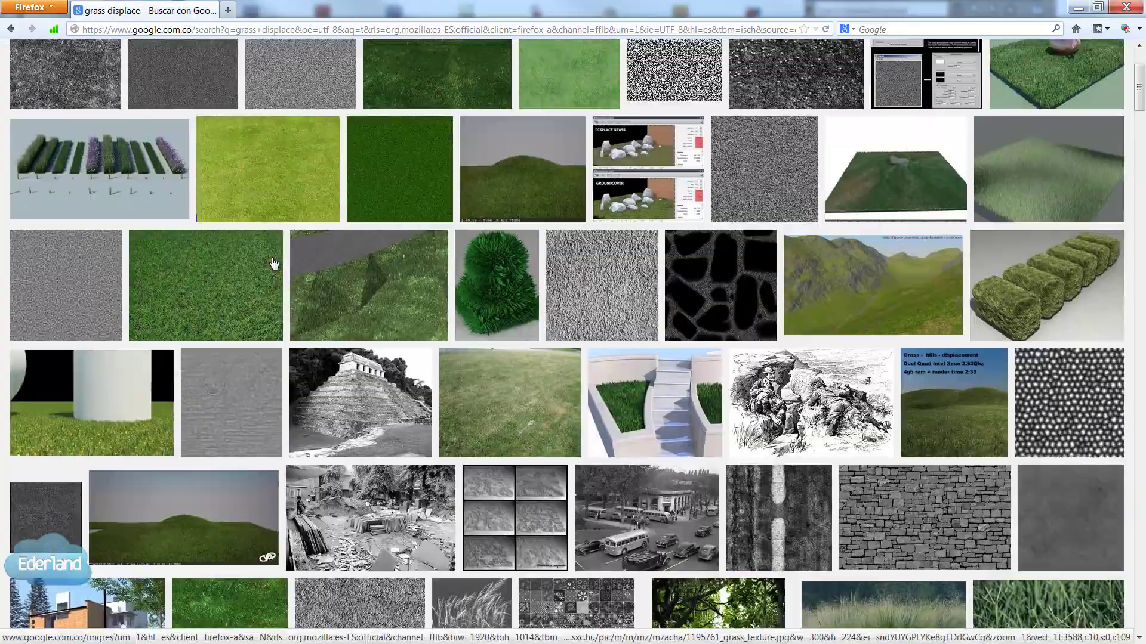
{"action": "scroll", "coordinate": [265, 263], "scroll_direction": "down", "scroll_amount": 4}
{"action": "scroll", "coordinate": [262, 267], "scroll_direction": "down", "scroll_amount": 3}
{"action": "scroll", "coordinate": [262, 267], "scroll_direction": "down", "scroll_amount": 1}
{"action": "scroll", "coordinate": [334, 299], "scroll_direction": "down", "scroll_amount": 5}
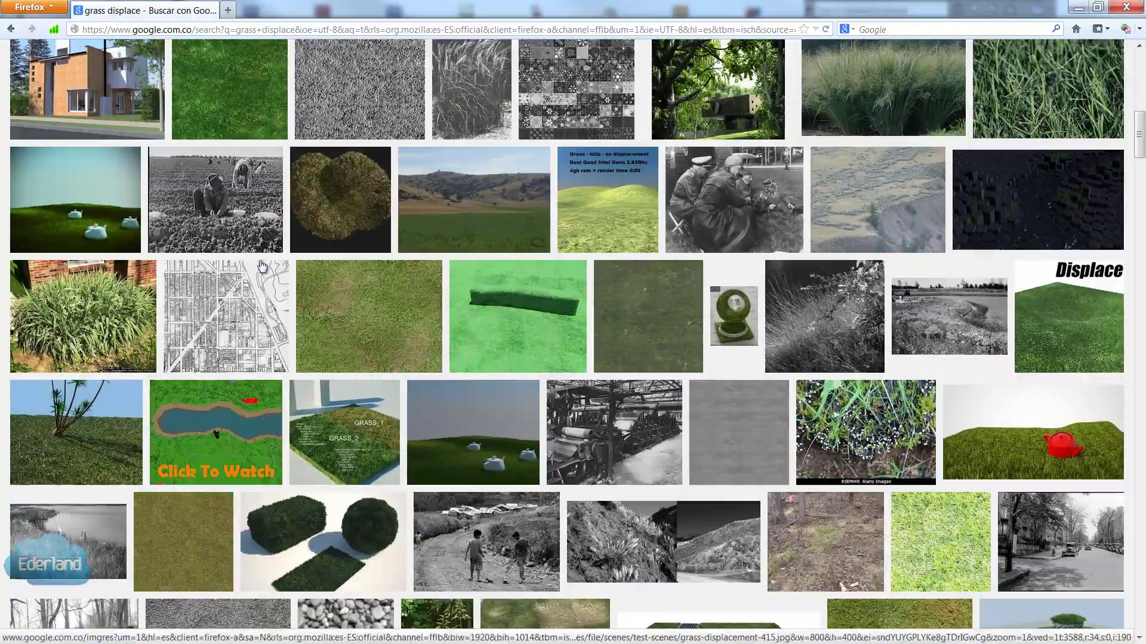
{"action": "scroll", "coordinate": [417, 335], "scroll_direction": "down", "scroll_amount": 3}
{"action": "scroll", "coordinate": [537, 382], "scroll_direction": "down", "scroll_amount": 2}
{"action": "scroll", "coordinate": [537, 382], "scroll_direction": "up", "scroll_amount": 4}
{"action": "scroll", "coordinate": [496, 370], "scroll_direction": "up", "scroll_amount": 6}
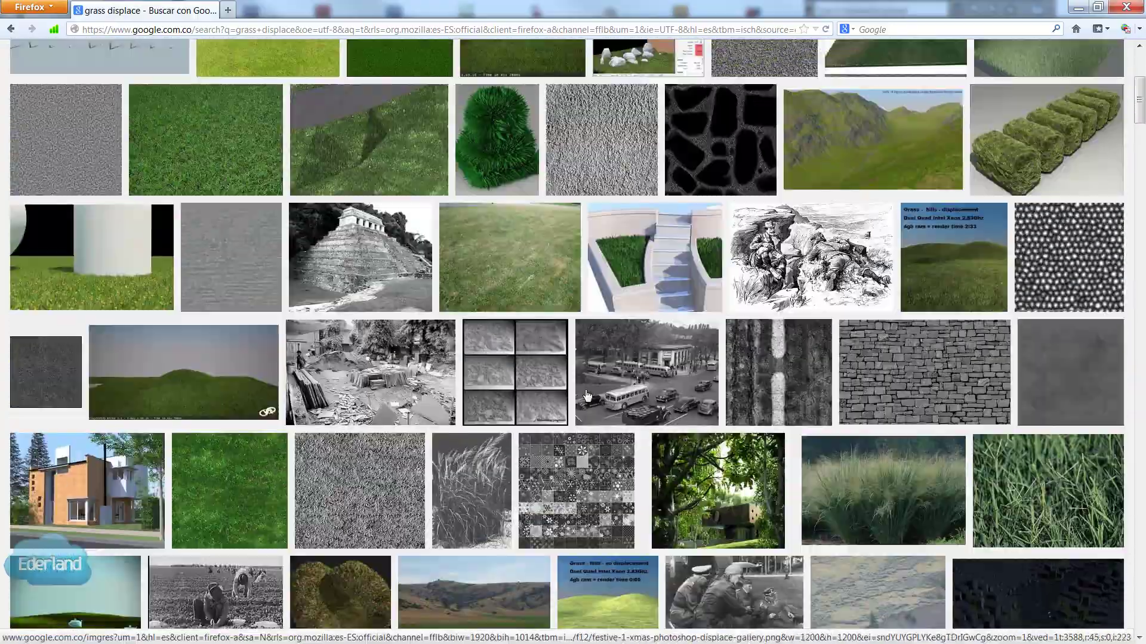
{"action": "scroll", "coordinate": [454, 358], "scroll_direction": "up", "scroll_amount": 1}
{"action": "scroll", "coordinate": [420, 344], "scroll_direction": "up", "scroll_amount": 2}
{"action": "scroll", "coordinate": [420, 344], "scroll_direction": "up", "scroll_amount": 1}
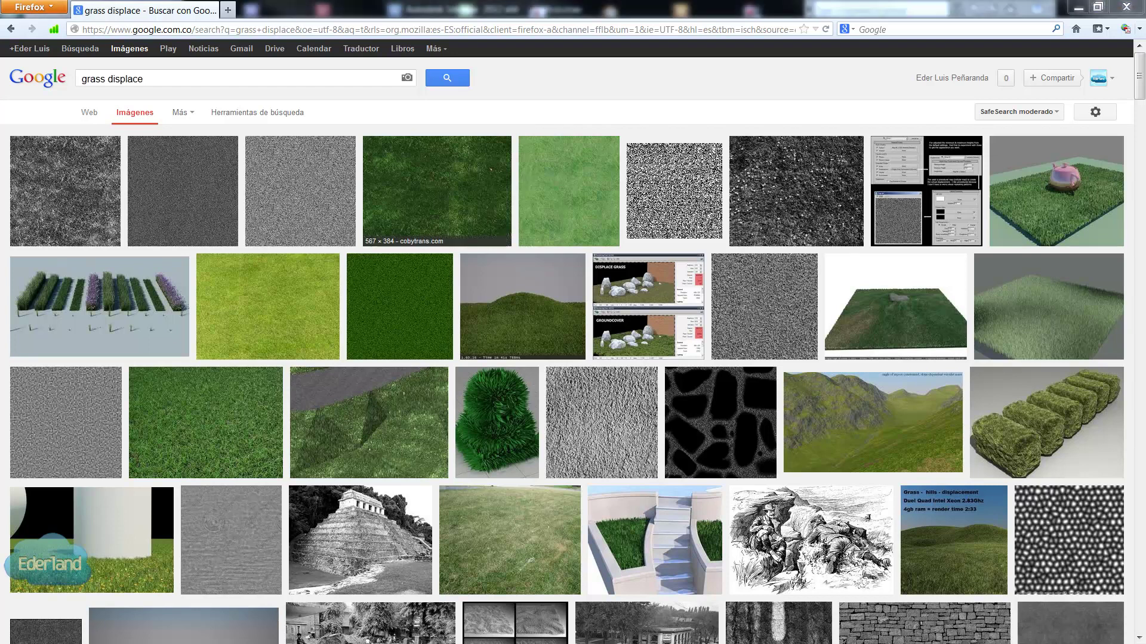
{"action": "scroll", "coordinate": [585, 126], "scroll_direction": "down", "scroll_amount": 5}
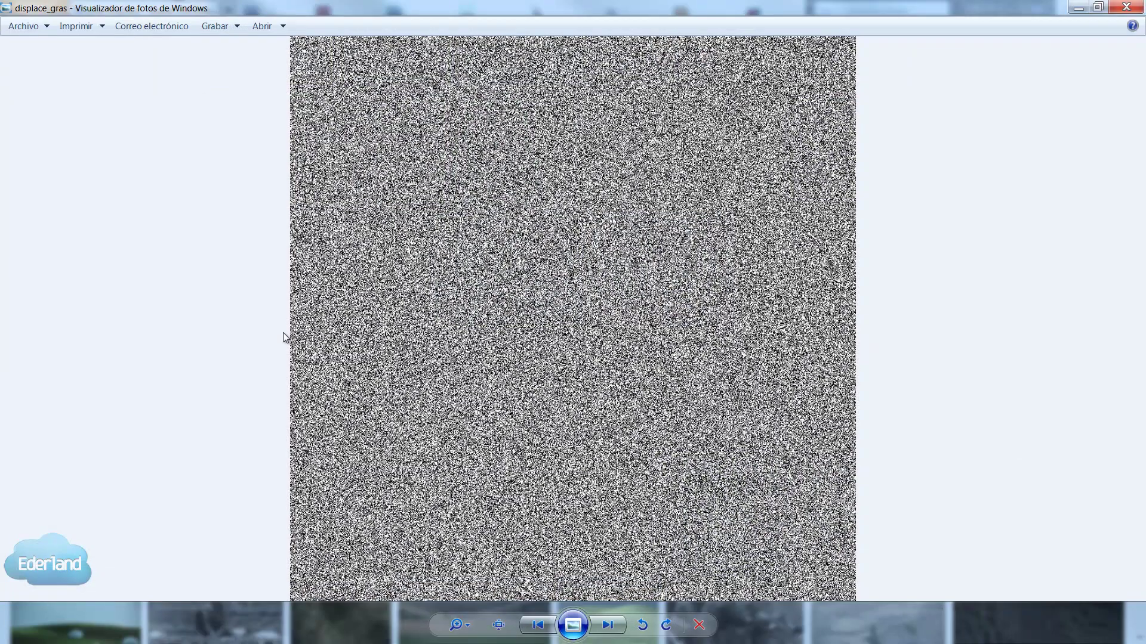
{"action": "scroll", "coordinate": [334, 344], "scroll_direction": "up", "scroll_amount": 1}
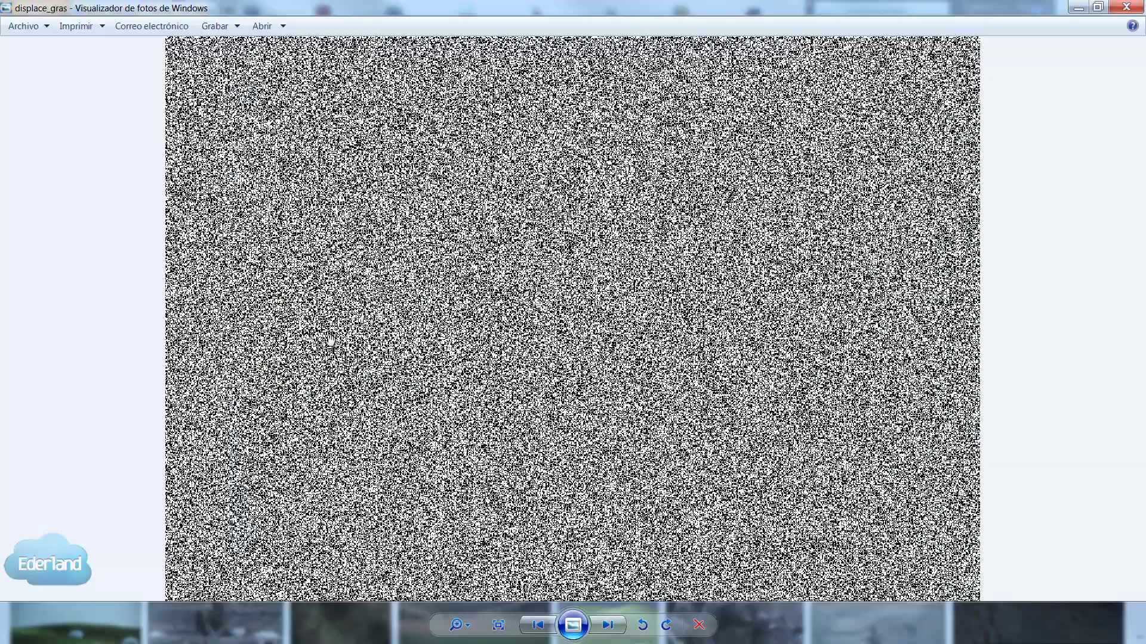
{"action": "scroll", "coordinate": [331, 337], "scroll_direction": "up", "scroll_amount": 1}
{"action": "scroll", "coordinate": [386, 308], "scroll_direction": "down", "scroll_amount": 1}
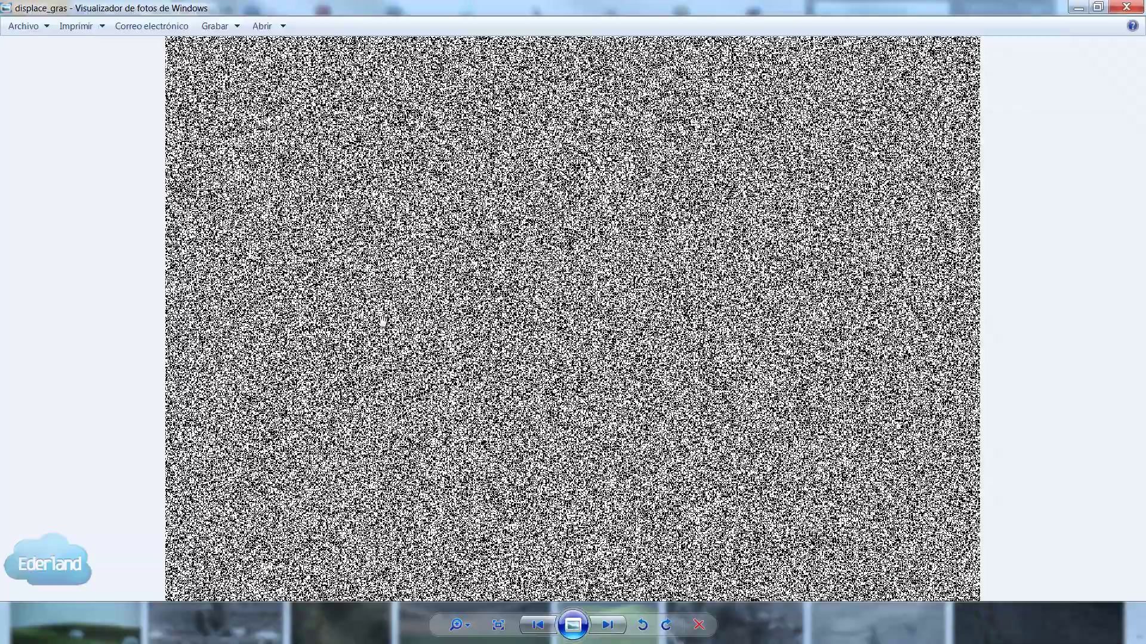
{"action": "scroll", "coordinate": [385, 316], "scroll_direction": "down", "scroll_amount": 1}
{"action": "scroll", "coordinate": [386, 321], "scroll_direction": "up", "scroll_amount": 1}
{"action": "scroll", "coordinate": [385, 319], "scroll_direction": "up", "scroll_amount": 1}
{"action": "scroll", "coordinate": [379, 317], "scroll_direction": "up", "scroll_amount": 1}
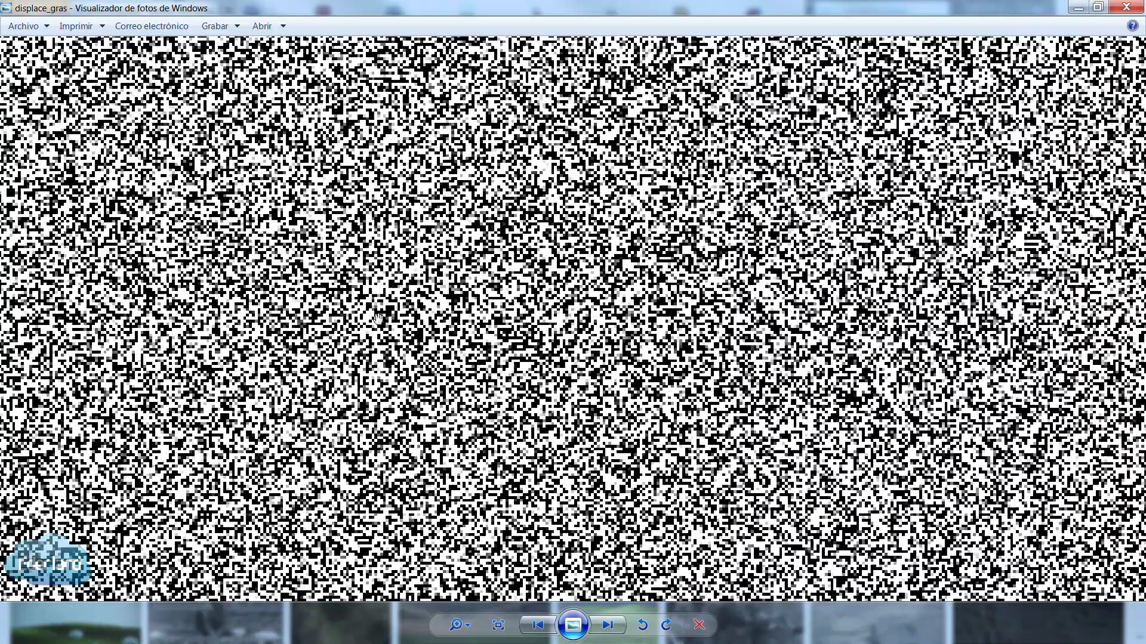
{"action": "scroll", "coordinate": [379, 334], "scroll_direction": "down", "scroll_amount": 1}
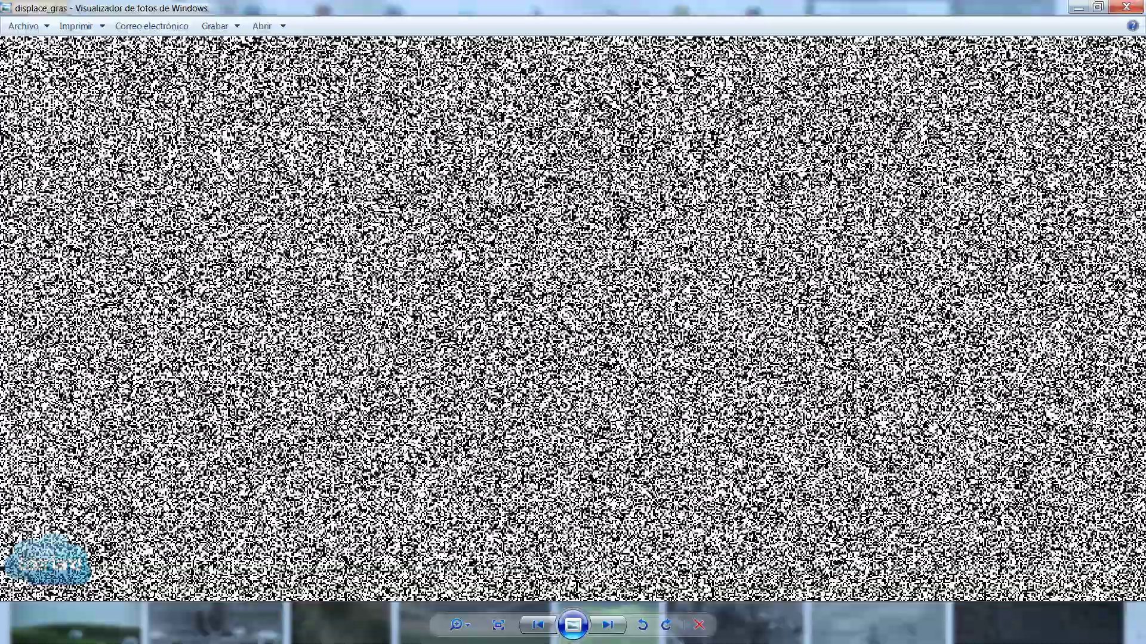
{"action": "scroll", "coordinate": [394, 344], "scroll_direction": "down", "scroll_amount": 1}
Replace the VRayDisplacementMod texmap with displace_gras.jpg (Map #79).
{"action": "left_click", "coordinate": [1125, 6]}
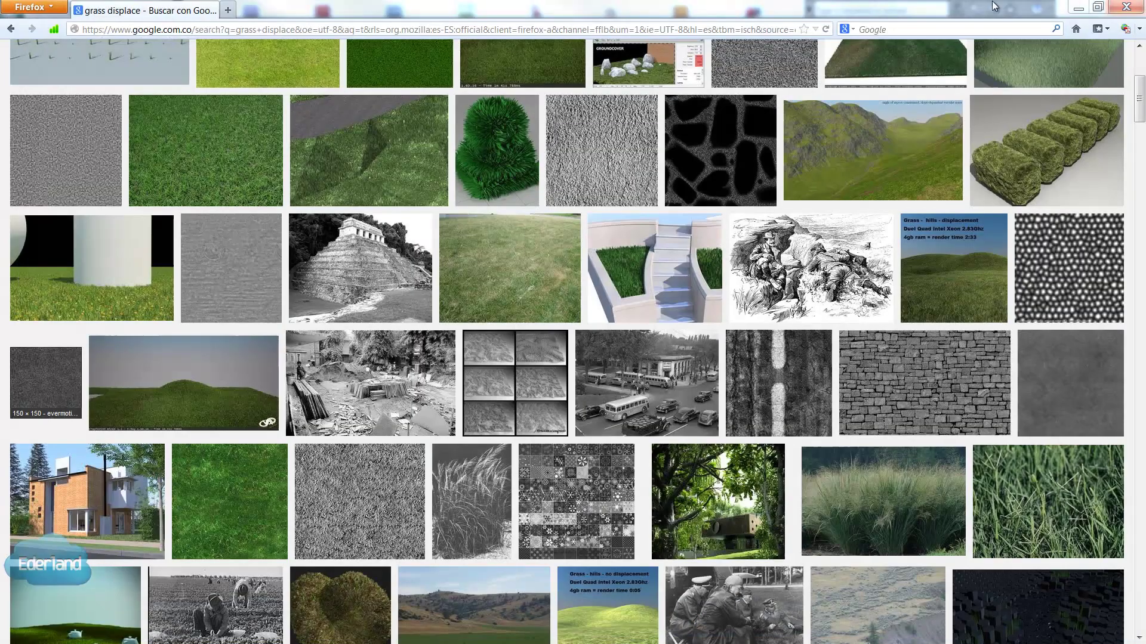
{"action": "left_click", "coordinate": [1078, 8]}
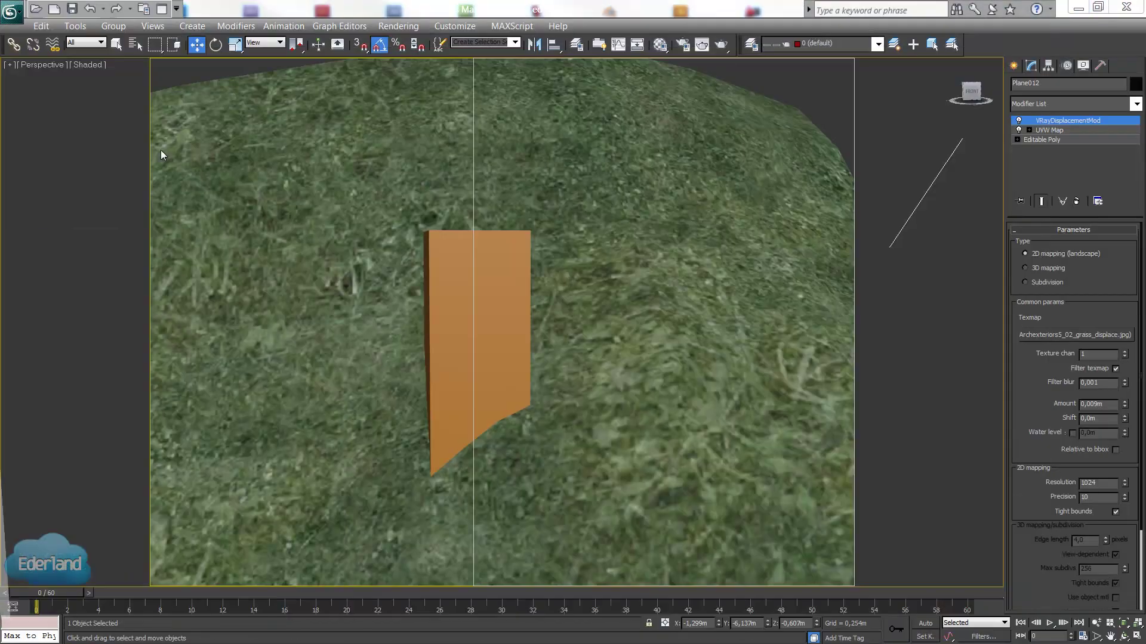
{"action": "right_click", "coordinate": [1108, 334]}
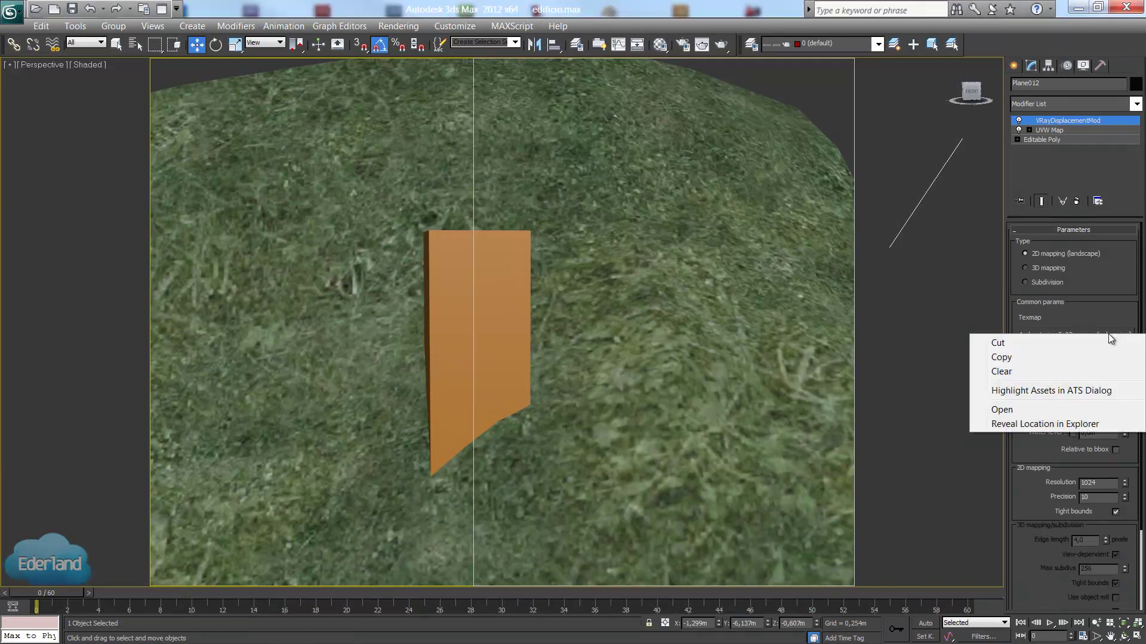
{"action": "left_click", "coordinate": [1001, 371]}
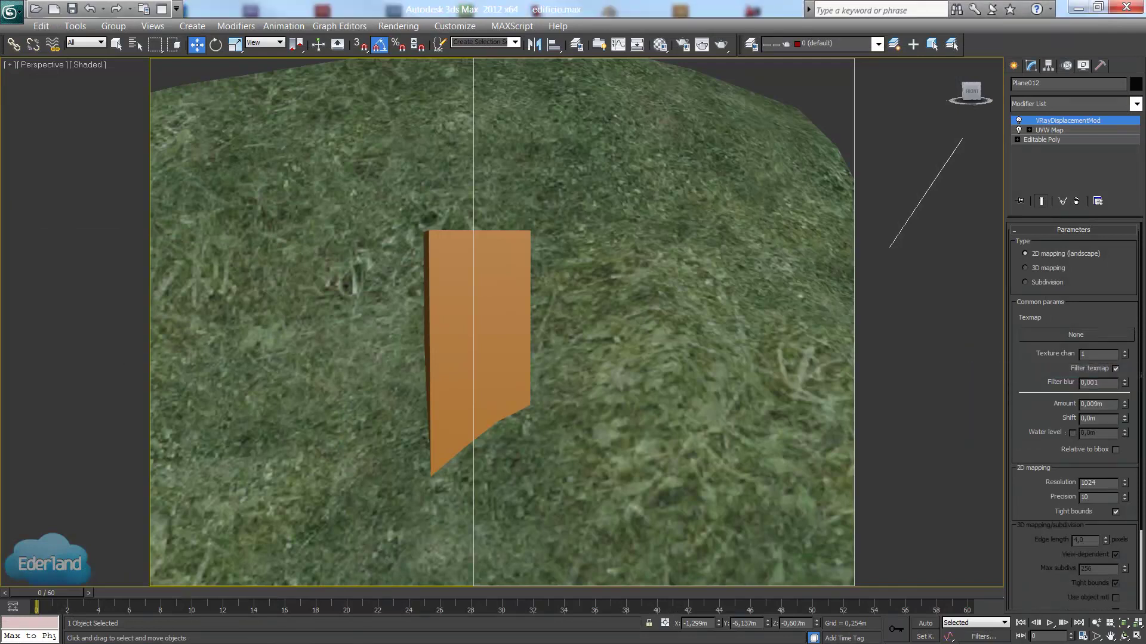
{"action": "left_click_drag", "start_coordinate": [1054, 342], "coordinate": [1061, 329]}
{"action": "left_click", "coordinate": [1062, 329]}
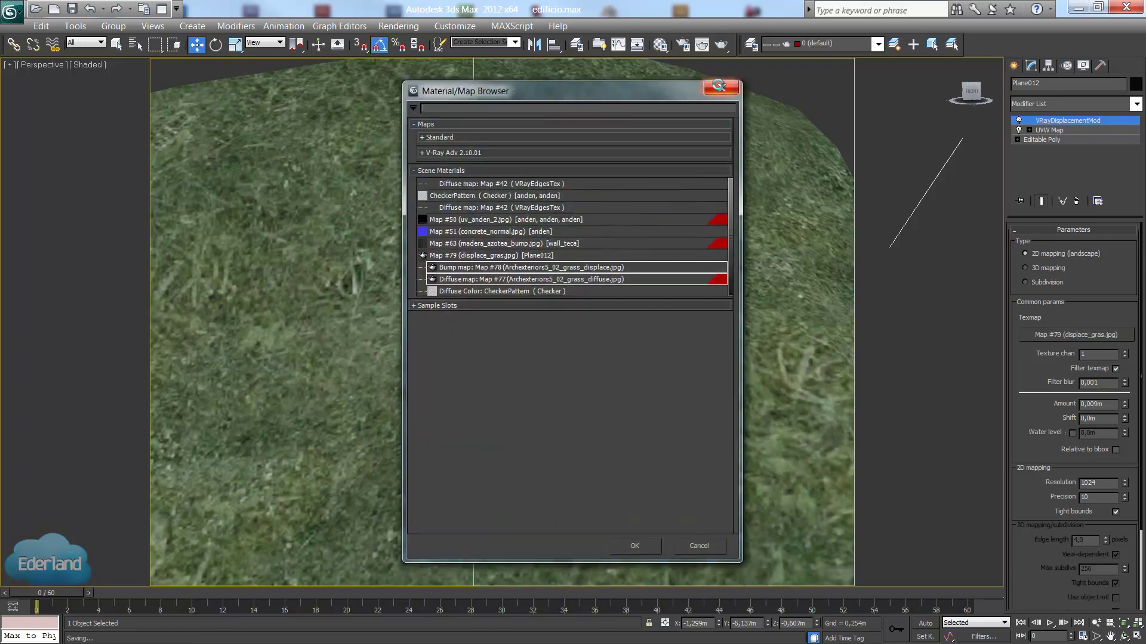
{"action": "left_click", "coordinate": [720, 87]}
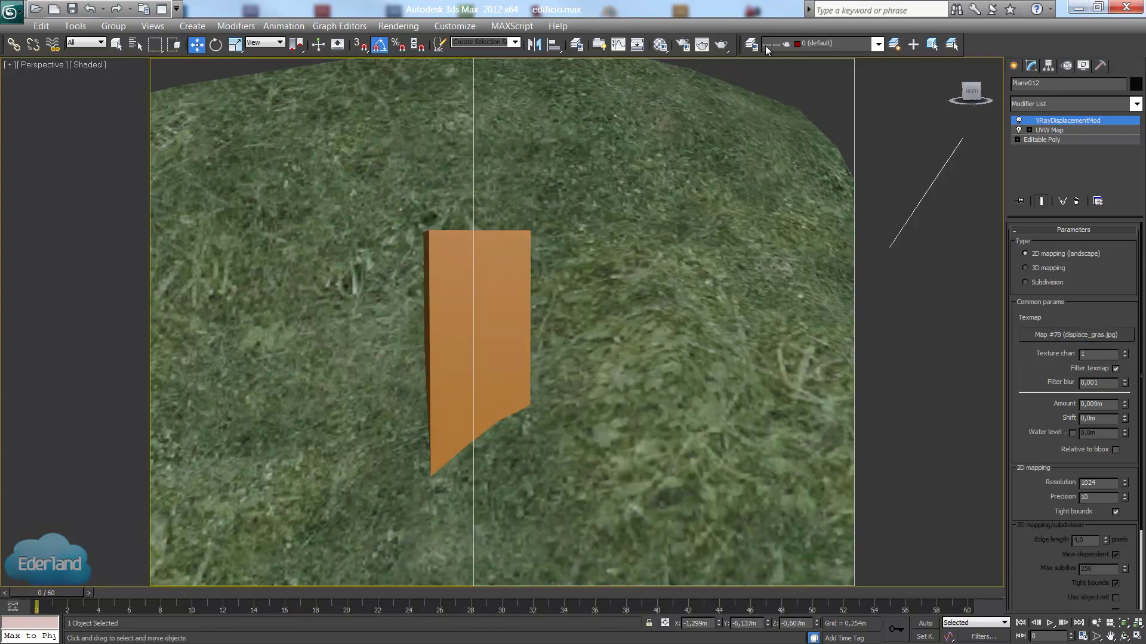
Test-render the terrain with the new displacement map, then bring up the Material Editor.
{"action": "left_click", "coordinate": [722, 44]}
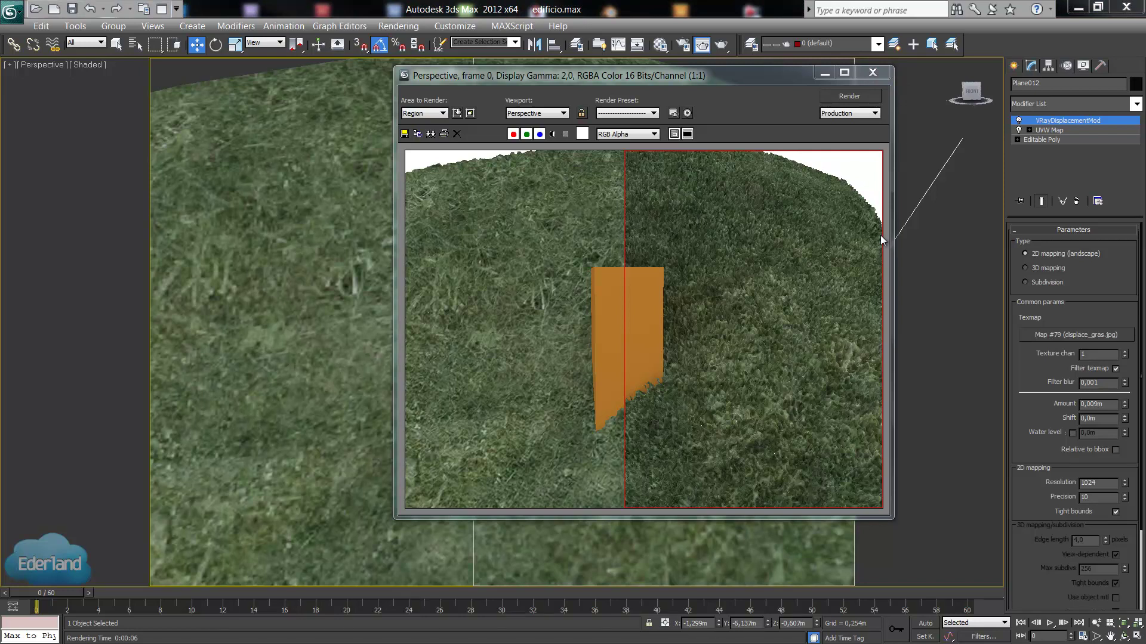
{"action": "left_click", "coordinate": [875, 73]}
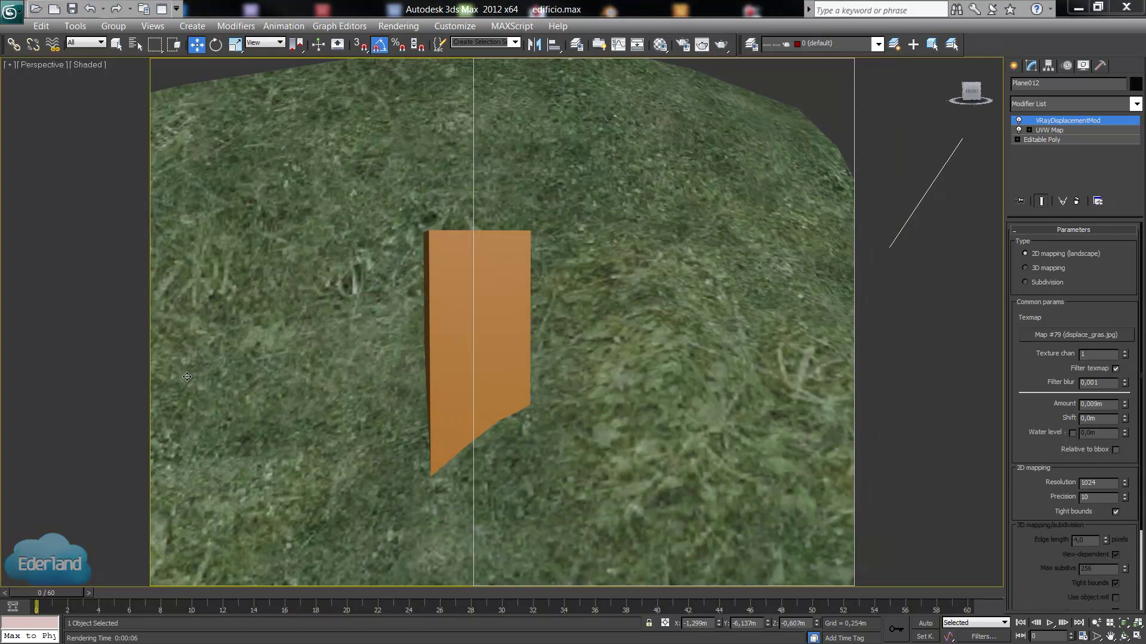
{"action": "key", "text": "m"}
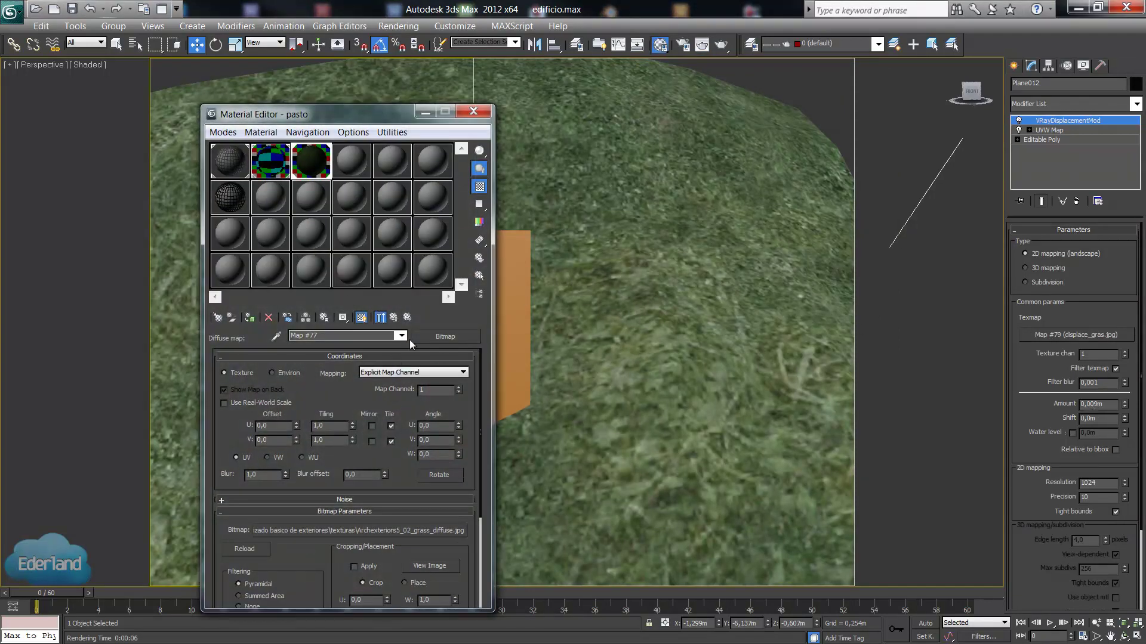
Replace pasto's bump map with an instance of Map #79 and show it in the viewport.
{"action": "left_click", "coordinate": [392, 316]}
{"action": "right_click", "coordinate": [429, 553]}
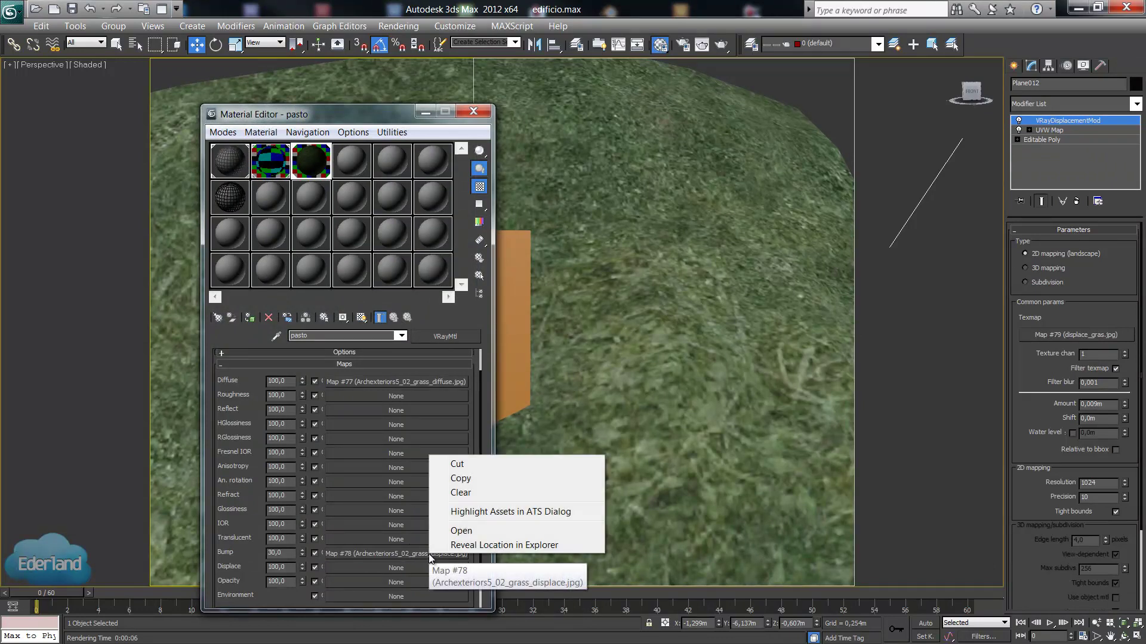
{"action": "left_click", "coordinate": [463, 492]}
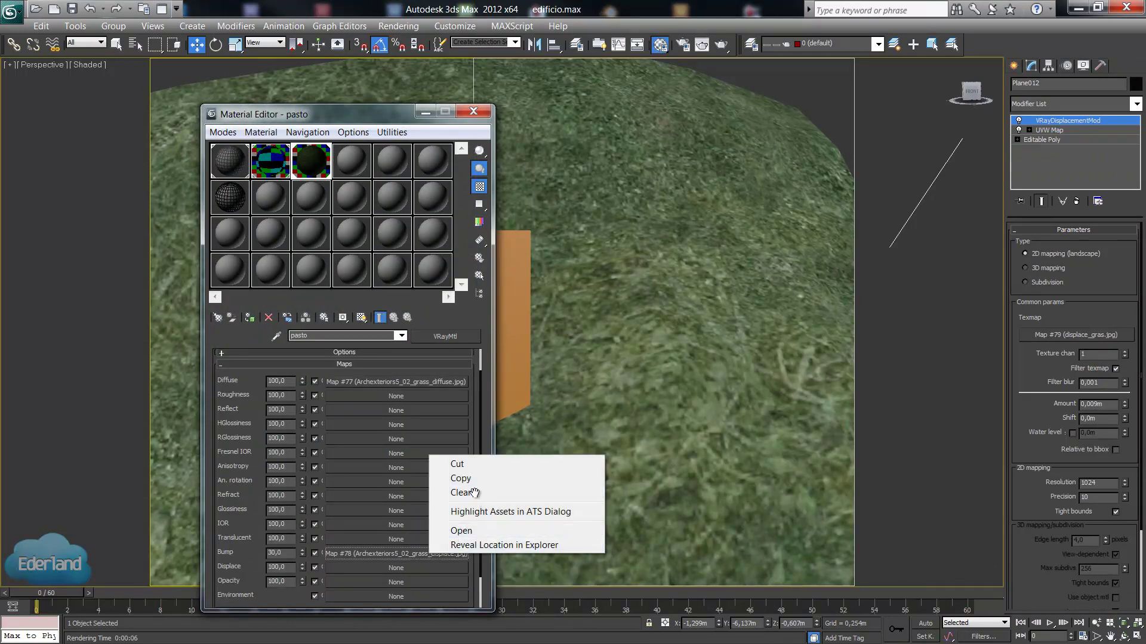
{"action": "mouse_move", "coordinate": [1075, 331]}
{"action": "left_mouse_down"}
{"action": "mouse_move", "coordinate": [321, 542]}
{"action": "mouse_move", "coordinate": [342, 550]}
{"action": "left_mouse_up"}
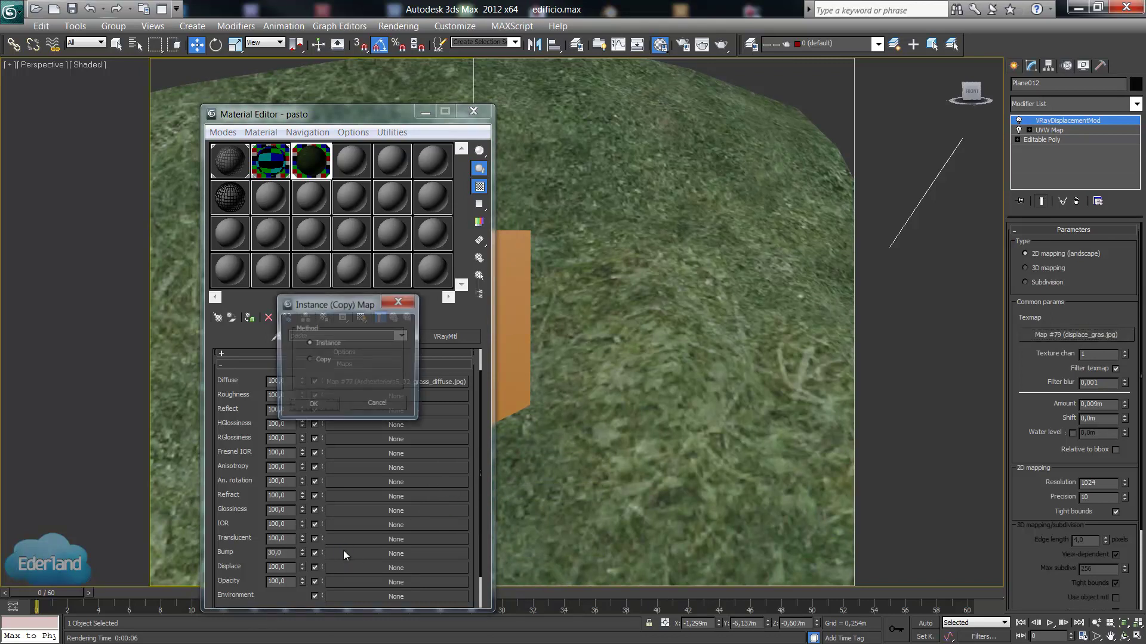
{"action": "left_click", "coordinate": [292, 375]}
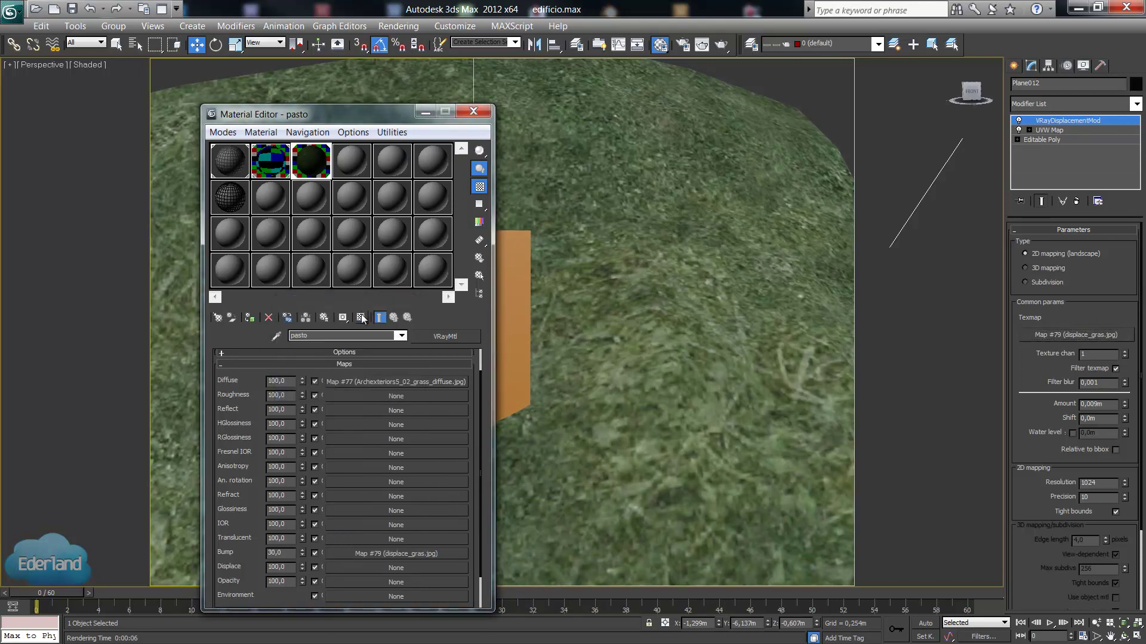
{"action": "left_click", "coordinate": [361, 317]}
{"action": "left_click", "coordinate": [419, 556]}
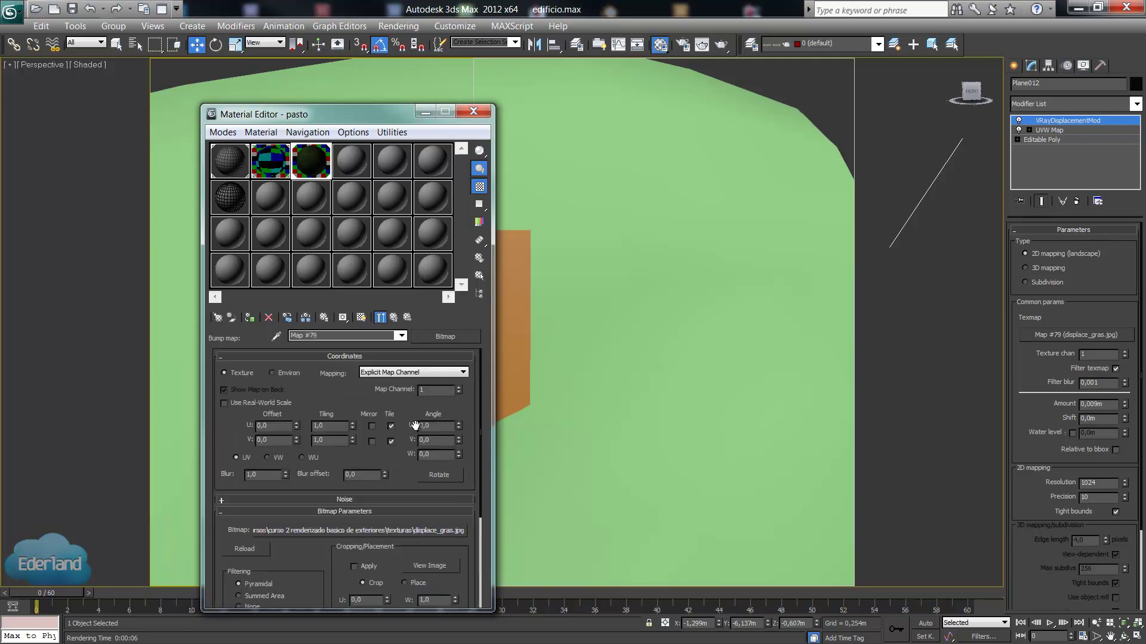
{"action": "left_click", "coordinate": [361, 318]}
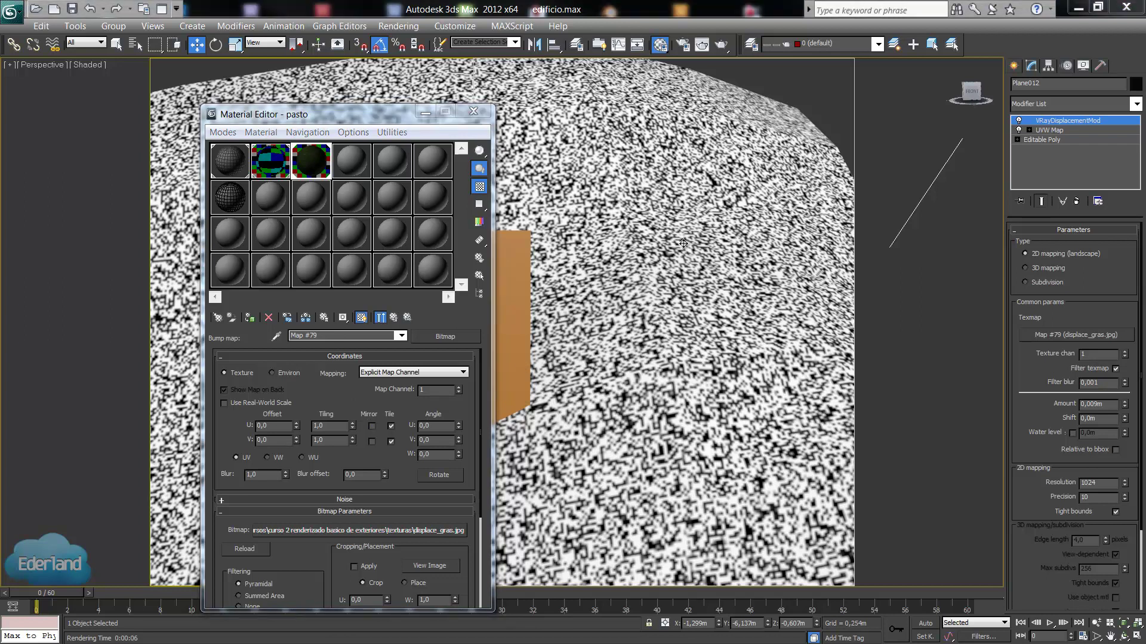
Set the UVW Map length, width and height to 1,0m and close the Material Editor.
{"action": "left_click", "coordinate": [1057, 131]}
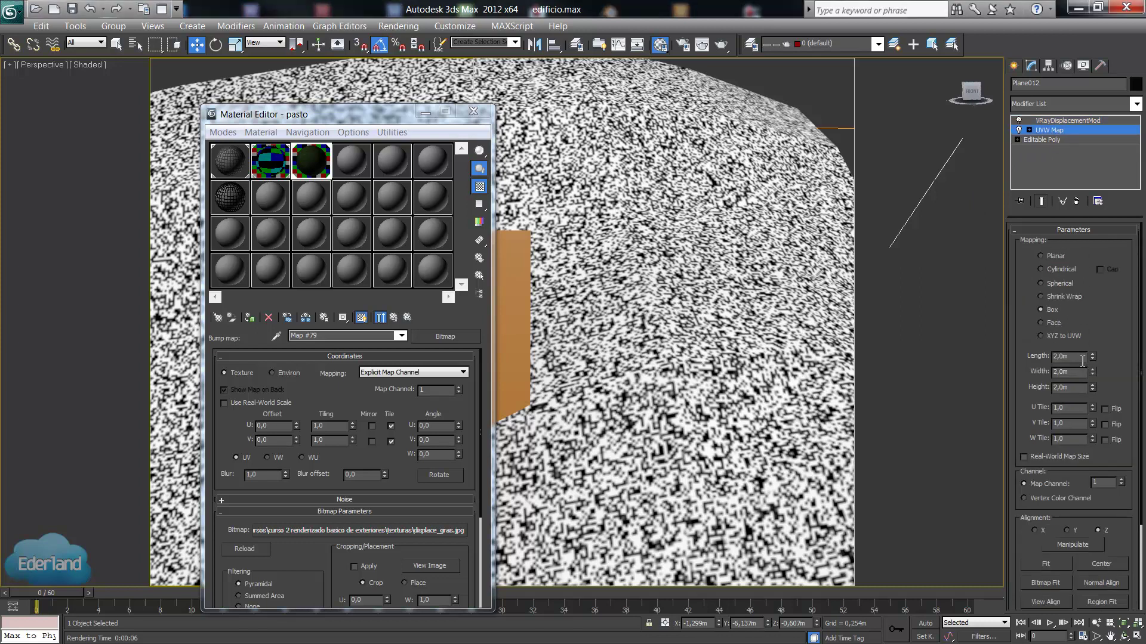
{"action": "left_click_drag", "start_coordinate": [1081, 361], "coordinate": [1034, 361]}
{"action": "type", "text": "1"}
{"action": "key", "text": "Tab"}
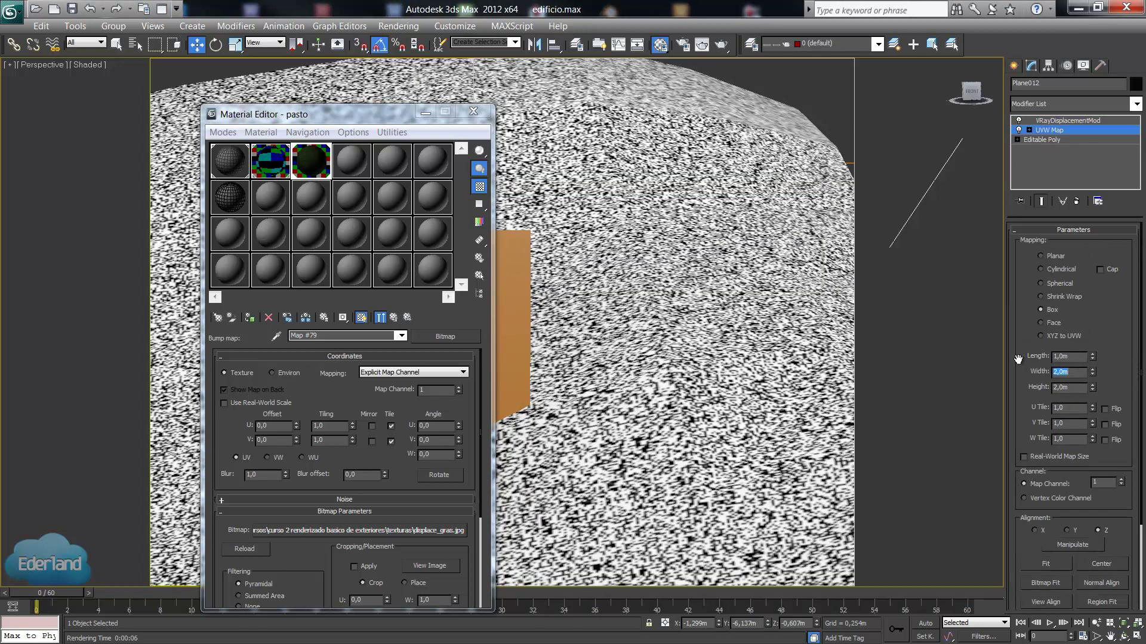
{"action": "type", "text": "1"}
{"action": "key", "text": "Tab"}
{"action": "type", "text": "1"}
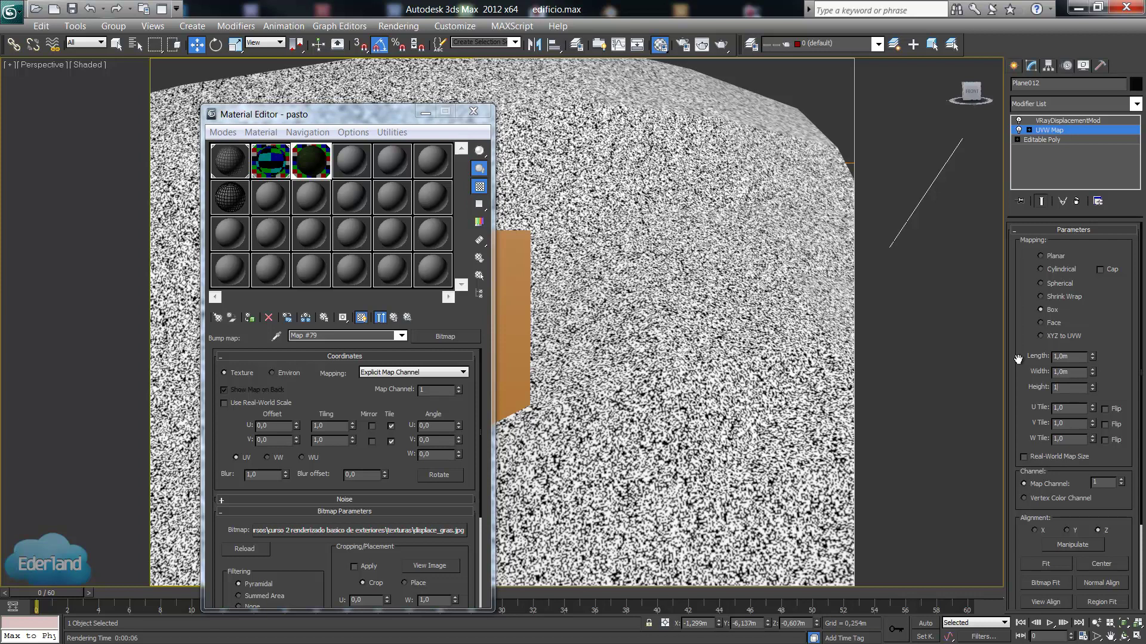
{"action": "key", "text": "Tab"}
{"action": "left_click", "coordinate": [473, 111]}
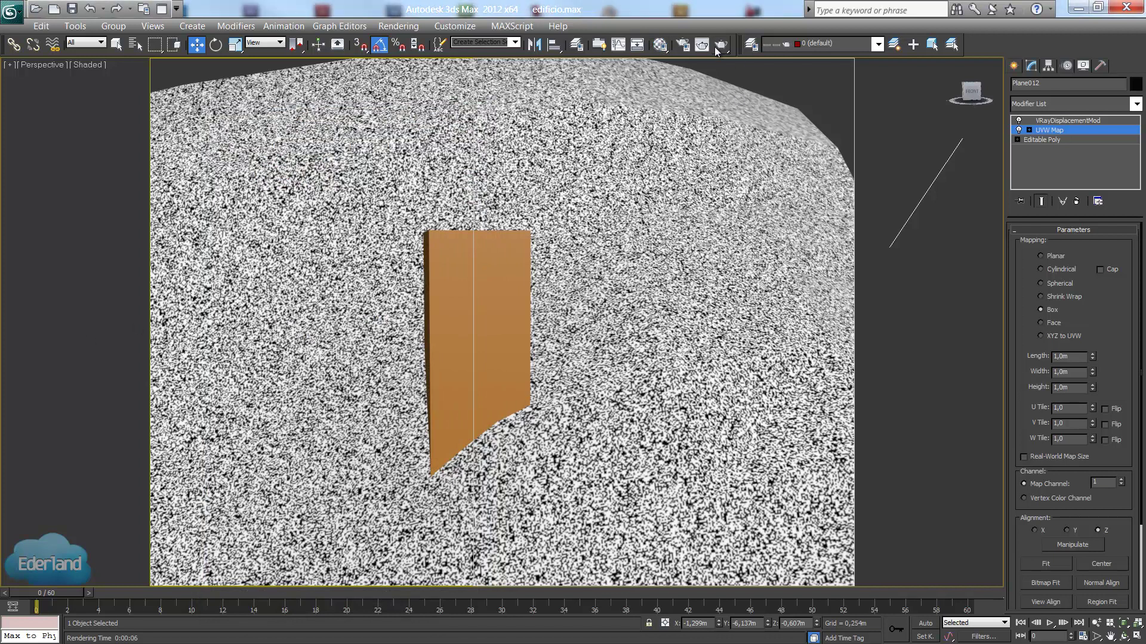
Test-render the finer grass, switching the render area from Region to View.
{"action": "left_click", "coordinate": [715, 48]}
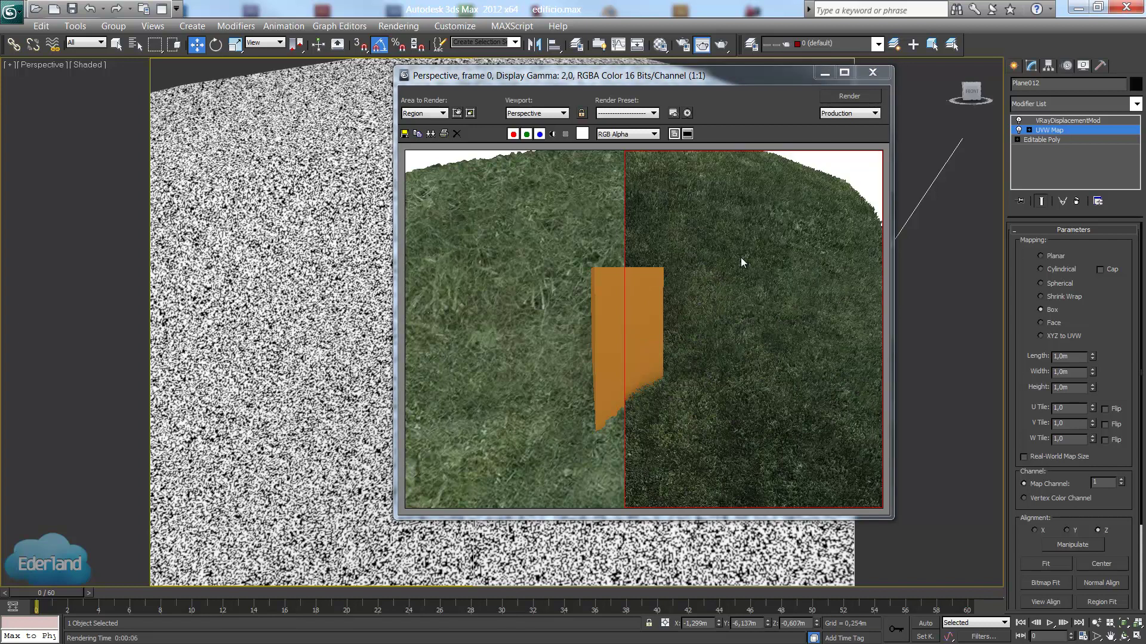
{"action": "left_click", "coordinate": [444, 111]}
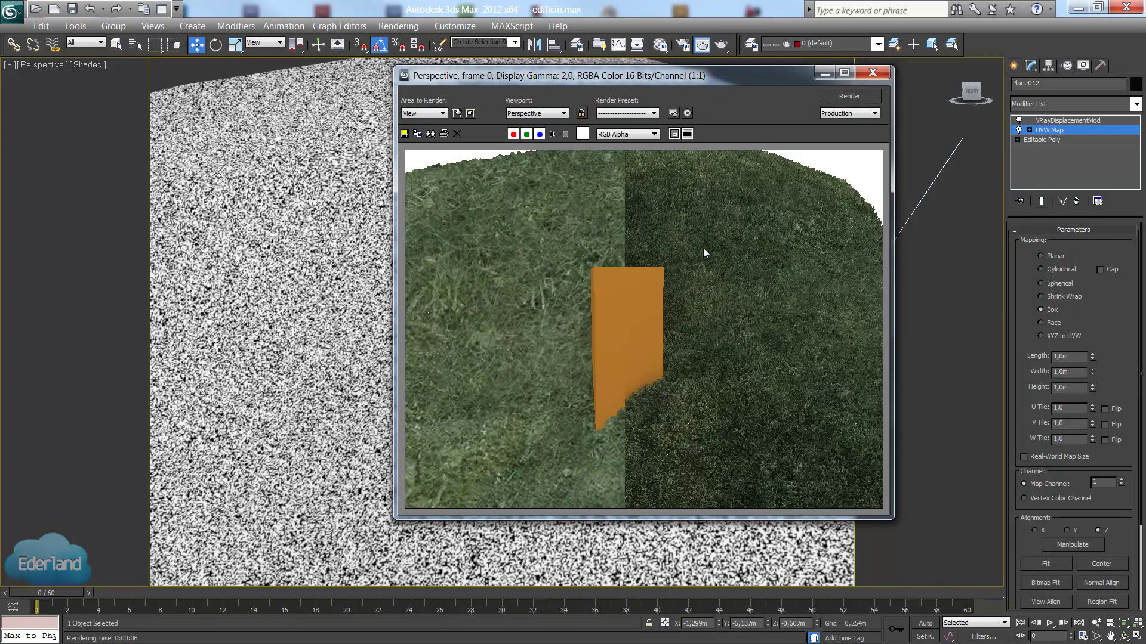
{"action": "left_click", "coordinate": [872, 73]}
{"action": "scroll", "coordinate": [583, 217], "scroll_direction": "down", "scroll_amount": 5}
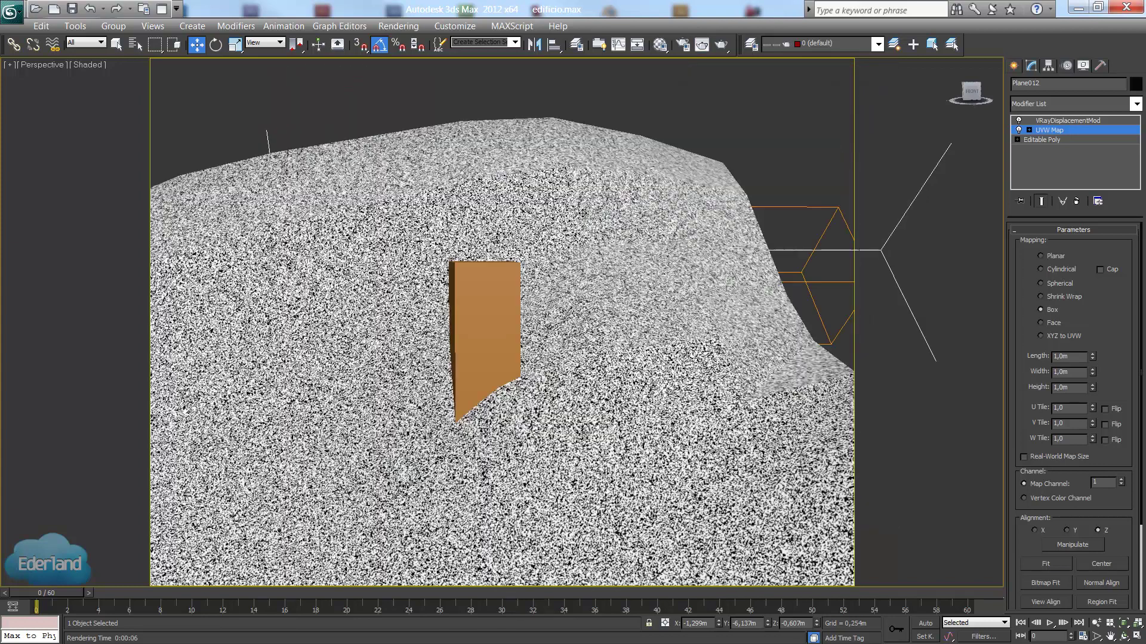
{"action": "scroll", "coordinate": [582, 217], "scroll_direction": "down", "scroll_amount": 5}
{"action": "scroll", "coordinate": [486, 348], "scroll_direction": "up", "scroll_amount": 2}
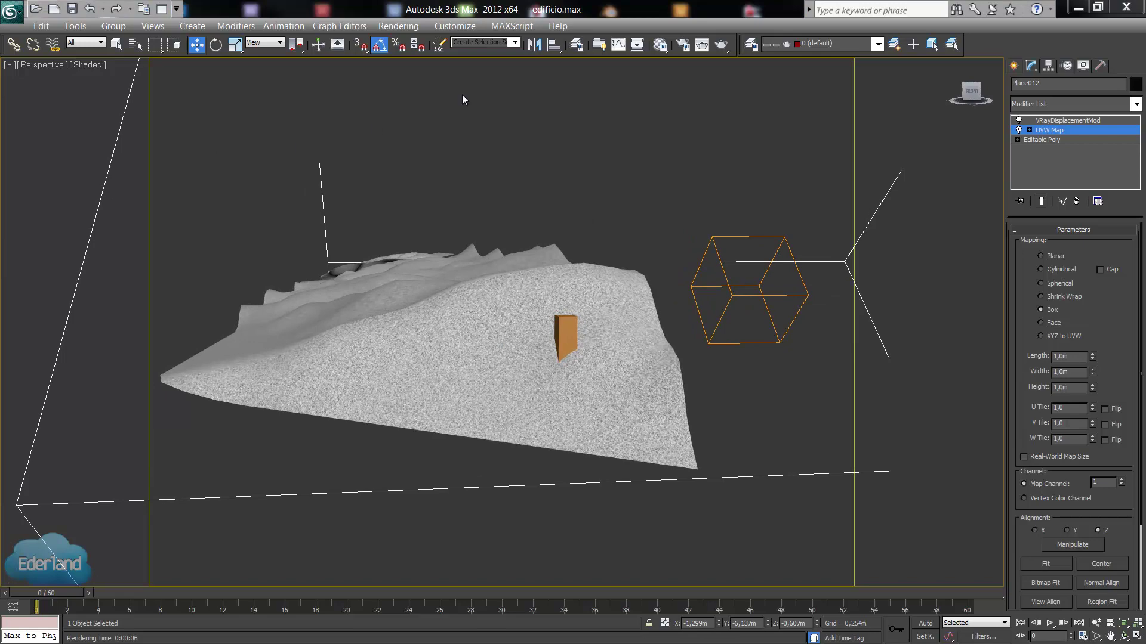
Render the whole terrain and try a 1,5m UVW Map length and width.
{"action": "left_click", "coordinate": [719, 47]}
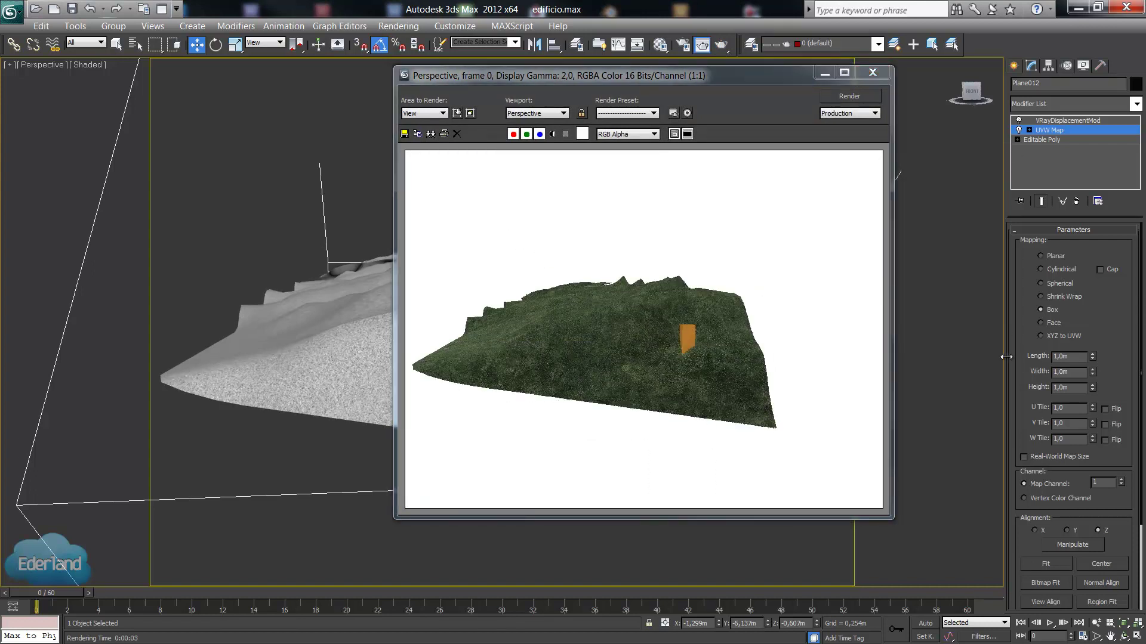
{"action": "double_click", "coordinate": [1061, 358]}
{"action": "type", "text": "1,5"}
{"action": "key", "text": "Tab"}
{"action": "type", "text": "1,5"}
{"action": "key", "text": "Return"}
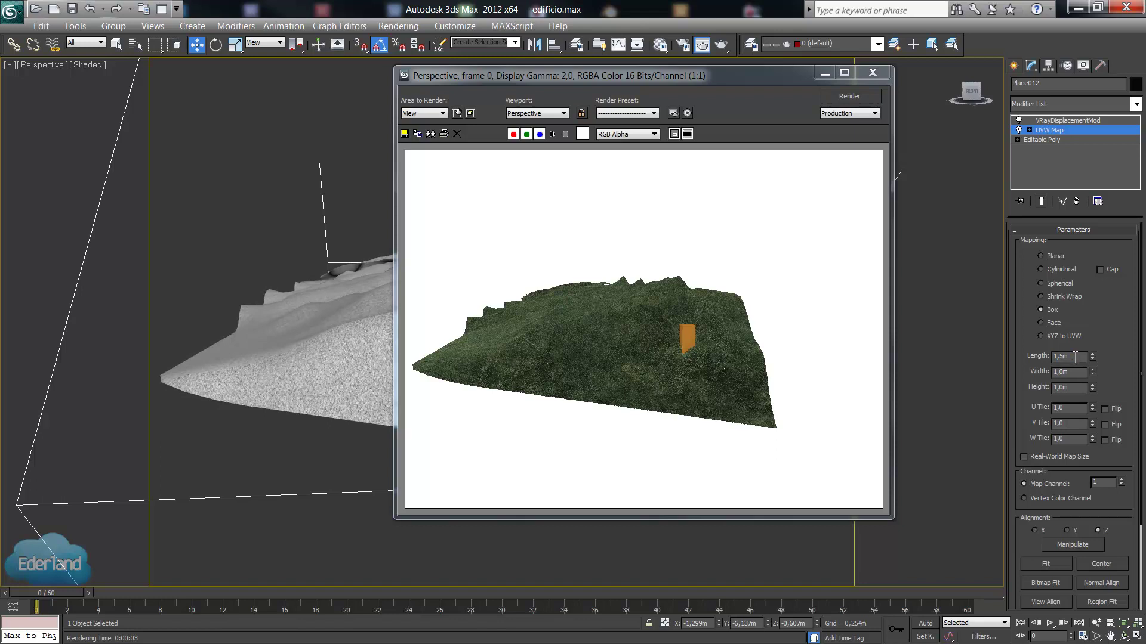
{"action": "key", "text": "Tab"}
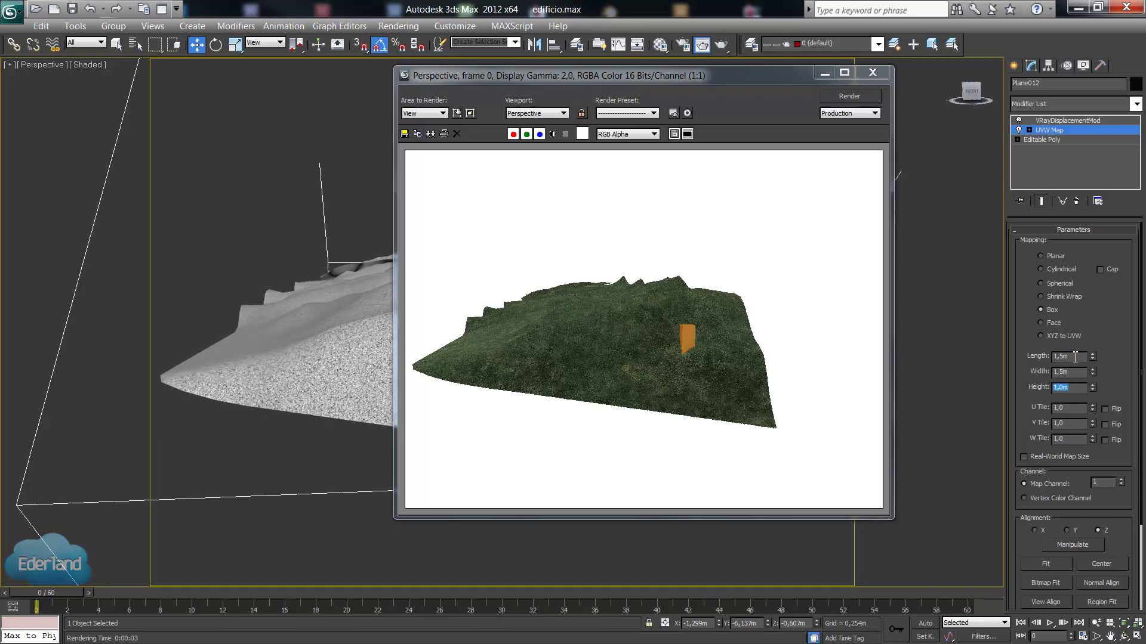
{"action": "key", "text": "Right"}
{"action": "key", "text": "Left"}
{"action": "key", "text": "Left"}
Set the UVW Map length, width and height to 2,0m and close the render.
{"action": "left_click_drag", "start_coordinate": [1085, 357], "coordinate": [1031, 357]}
{"action": "type", "text": "2"}
{"action": "key", "text": "Tab"}
{"action": "type", "text": "2"}
{"action": "key", "text": "Tab"}
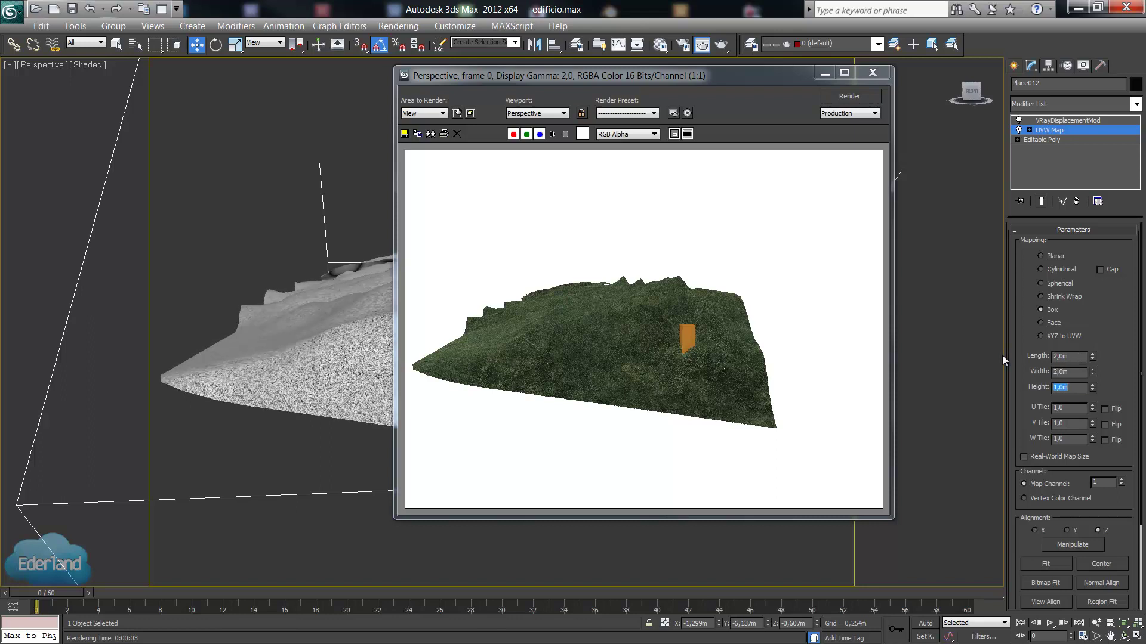
{"action": "type", "text": "2"}
{"action": "key", "text": "Tab"}
{"action": "left_click", "coordinate": [872, 73]}
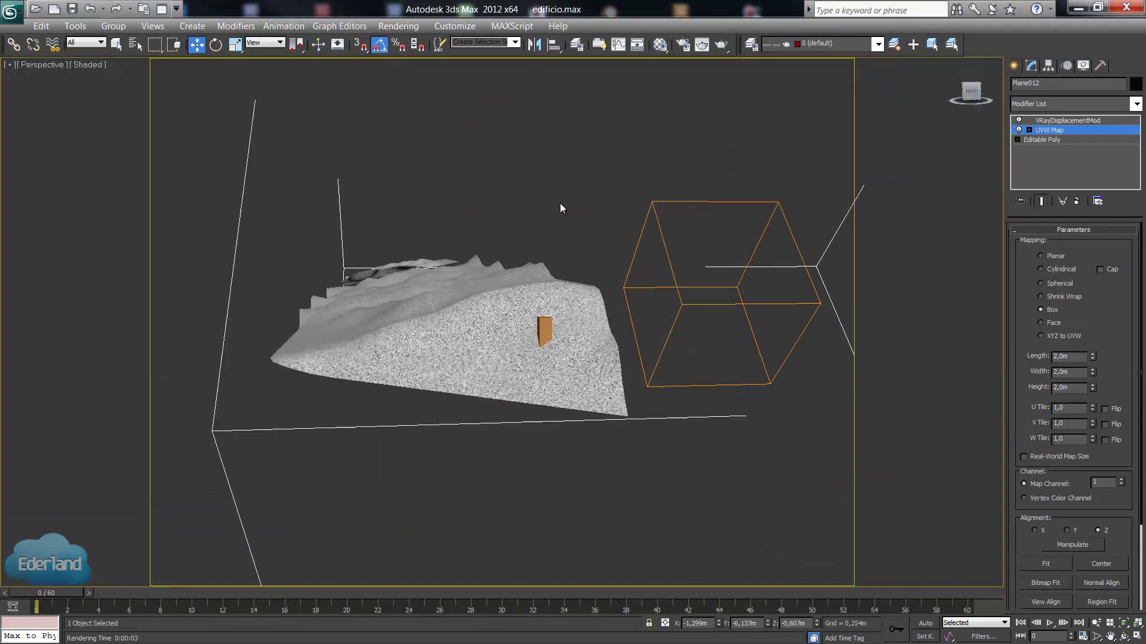
Orbit the Perspective view to a new angle and zoom around the grass test render.
{"action": "mouse_move", "coordinate": [560, 208]}
{"action": "middle_mouse_down", "text": "alt"}
{"action": "mouse_move", "coordinate": [660, 238]}
{"action": "mouse_move", "coordinate": [522, 230]}
{"action": "middle_mouse_up", "text": "alt"}
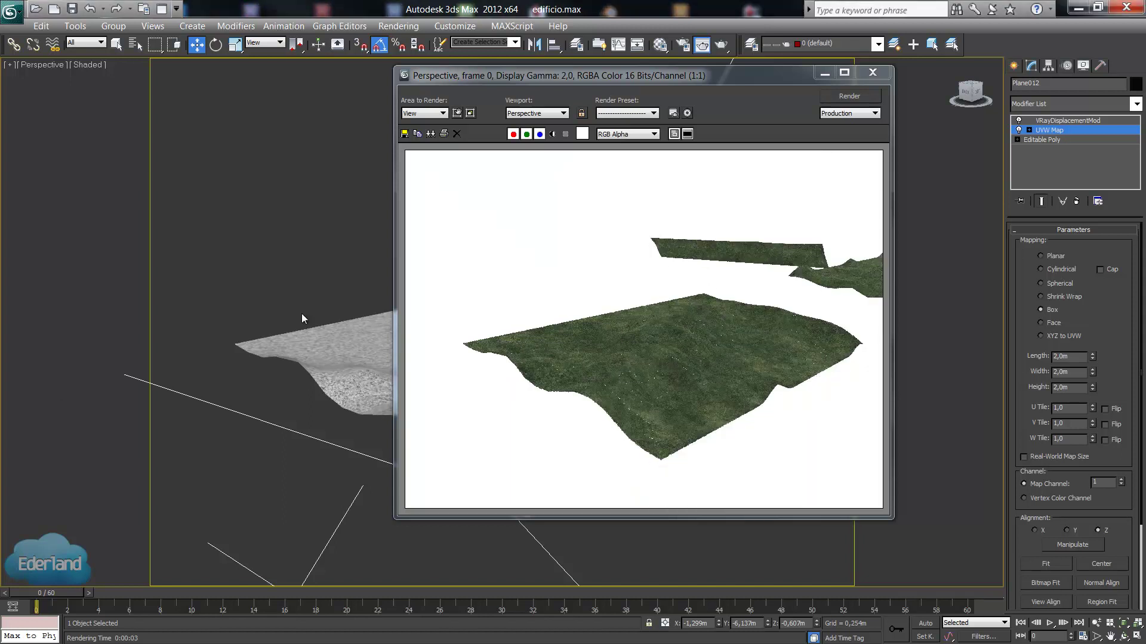
{"action": "scroll", "coordinate": [713, 339], "scroll_direction": "up", "scroll_amount": 1}
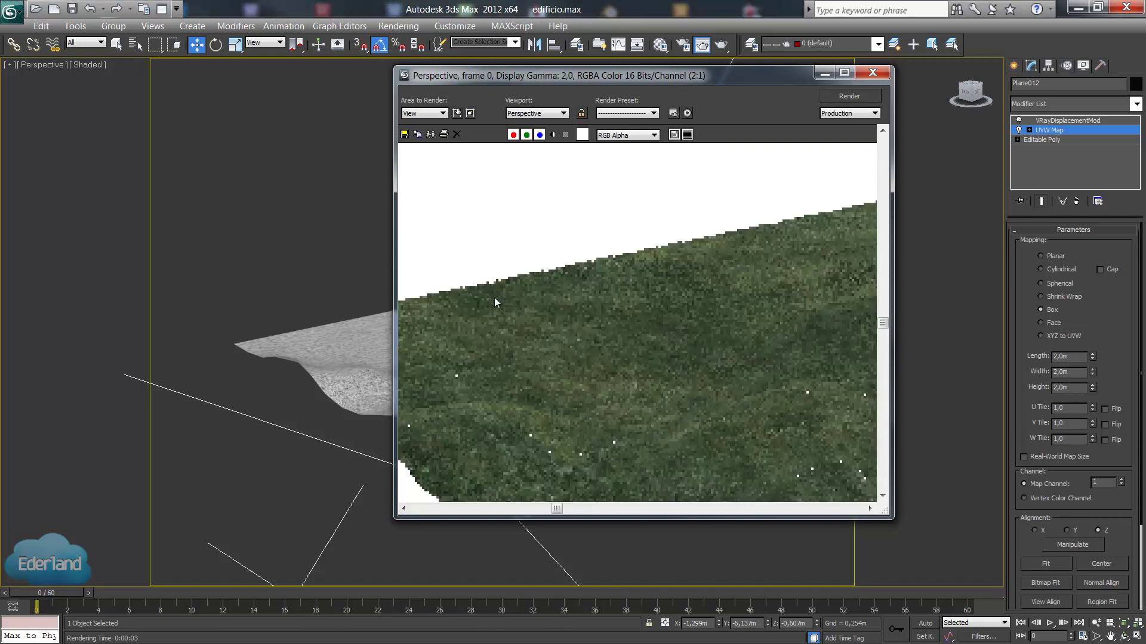
{"action": "scroll", "coordinate": [494, 297], "scroll_direction": "up", "scroll_amount": 1}
{"action": "scroll", "coordinate": [548, 253], "scroll_direction": "down", "scroll_amount": 1}
{"action": "scroll", "coordinate": [579, 288], "scroll_direction": "down", "scroll_amount": 1}
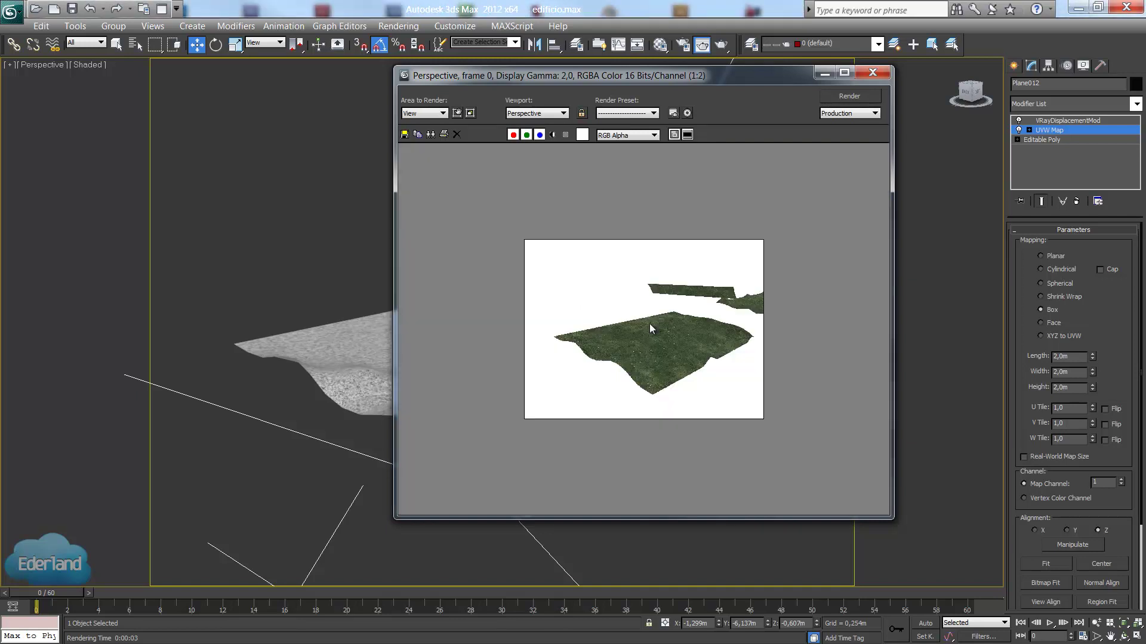
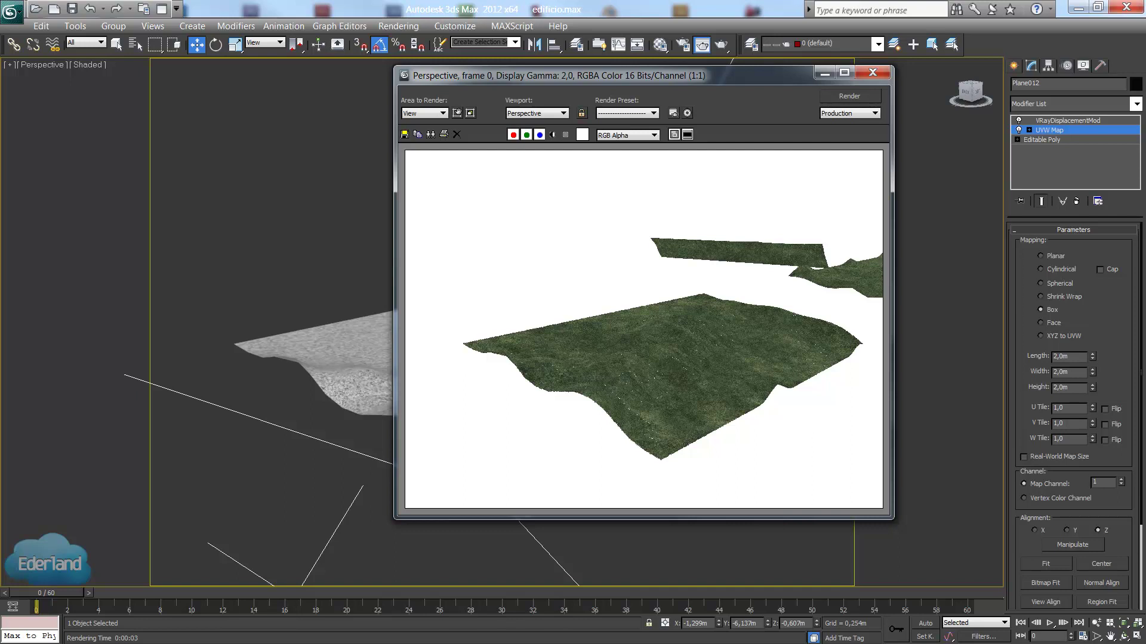
Close the render preview, exit isolation and show edged faces over the shaded scene.
{"action": "left_click", "coordinate": [872, 72]}
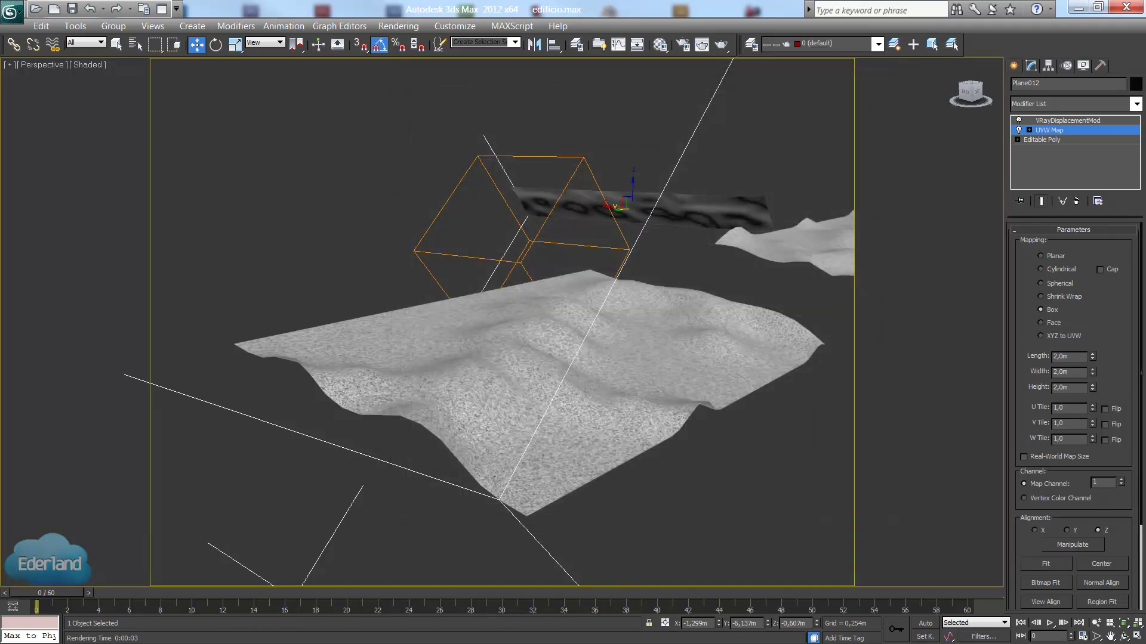
{"action": "key", "text": "alt+q"}
{"action": "scroll", "coordinate": [549, 243], "scroll_direction": "up", "scroll_amount": 2}
{"action": "scroll", "coordinate": [438, 271], "scroll_direction": "up", "scroll_amount": 2}
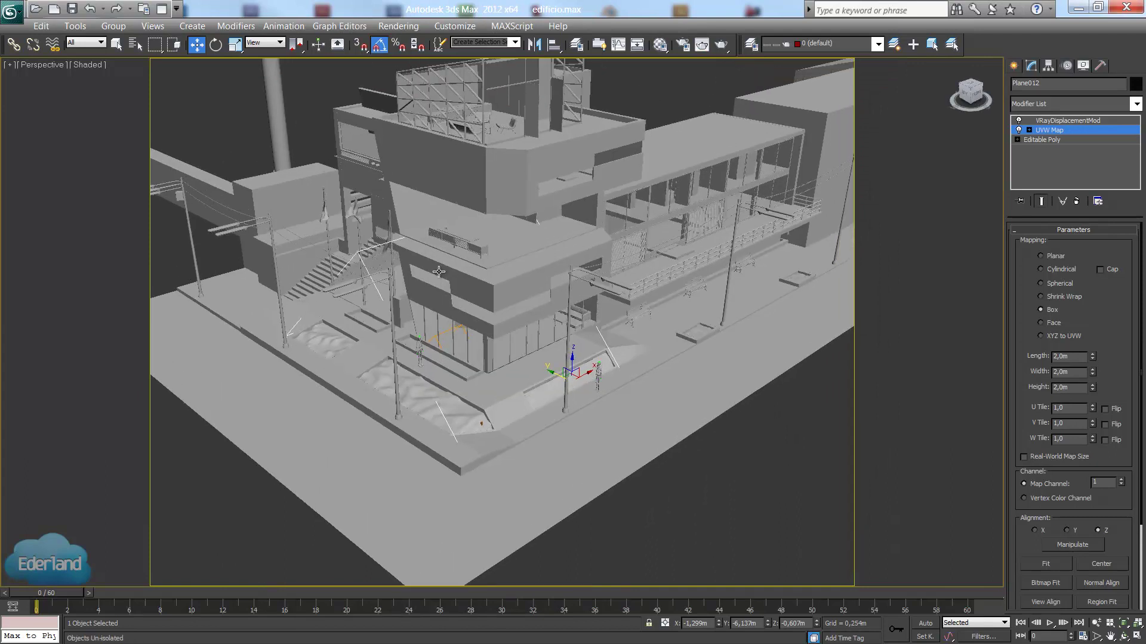
{"action": "key", "text": "F4"}
{"action": "scroll", "coordinate": [438, 272], "scroll_direction": "up", "scroll_amount": 2}
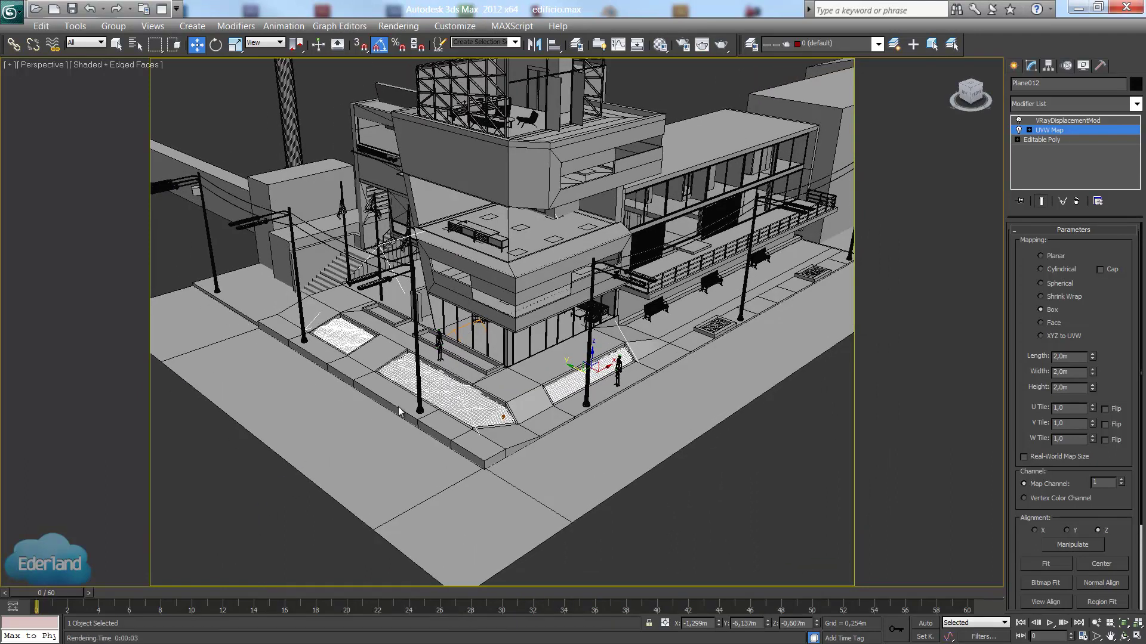
{"action": "key", "text": "ctrl+d"}
Isolate the sidewalk and delete its Unwrap UVW and UVW Map modifiers.
{"action": "left_click", "coordinate": [491, 461]}
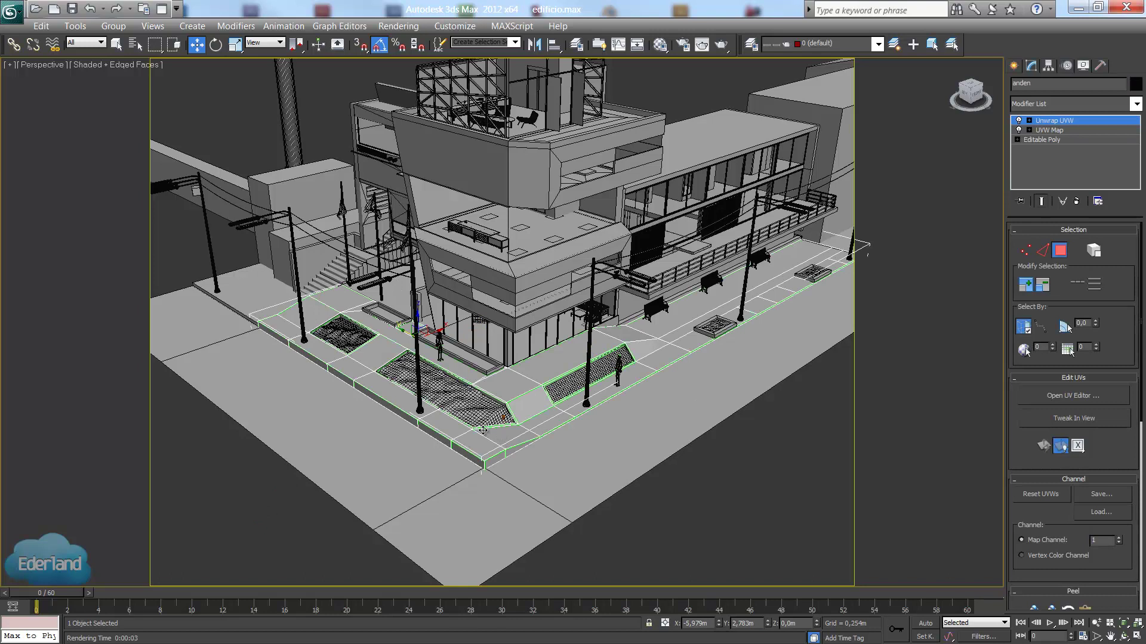
{"action": "key", "text": "alt+q"}
{"action": "left_click", "coordinate": [1076, 201]}
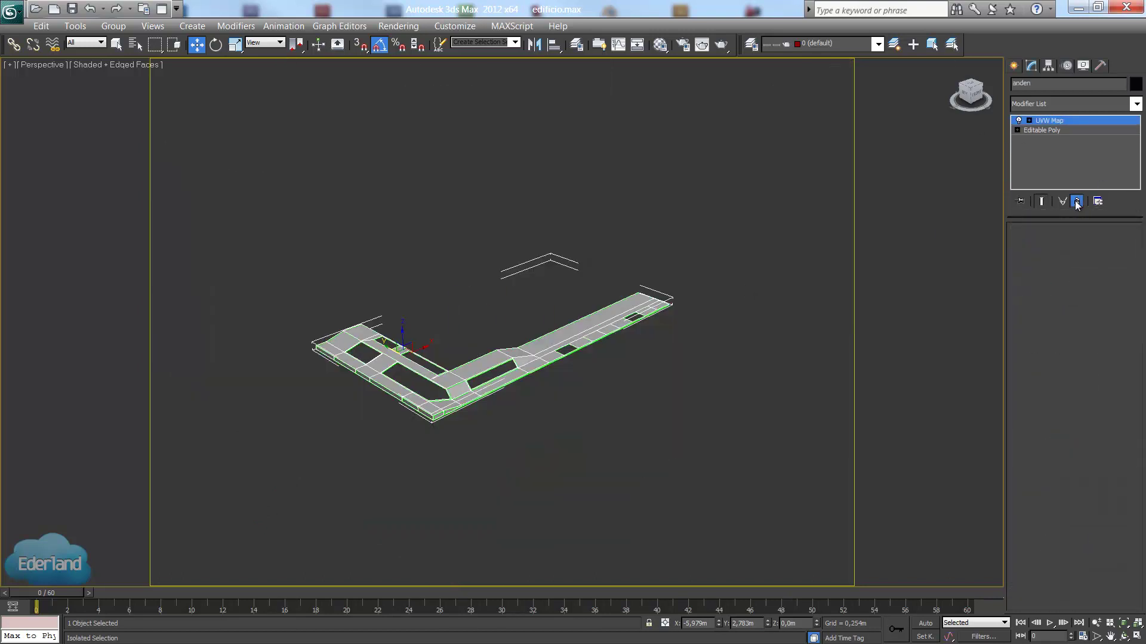
{"action": "left_click", "coordinate": [1076, 201]}
Reframe and reselect the stripped sidewalk, then bring up the Material Editor with M.
{"action": "left_click", "coordinate": [581, 173]}
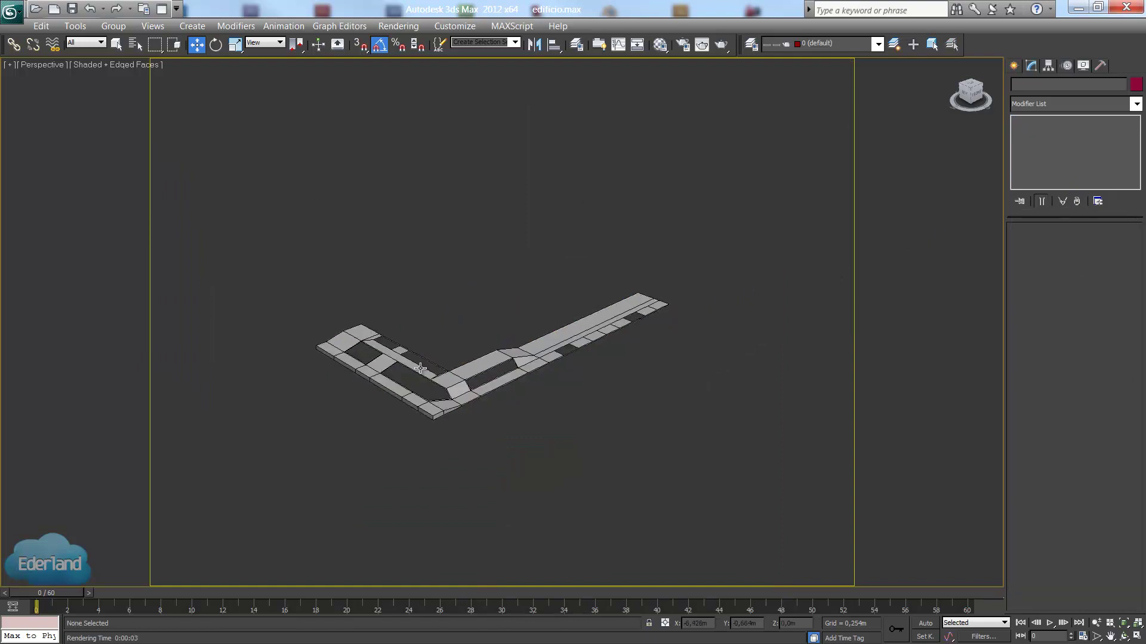
{"action": "key", "text": "z"}
{"action": "scroll", "coordinate": [463, 361], "scroll_direction": "up", "scroll_amount": 2}
{"action": "scroll", "coordinate": [420, 361], "scroll_direction": "up", "scroll_amount": 2}
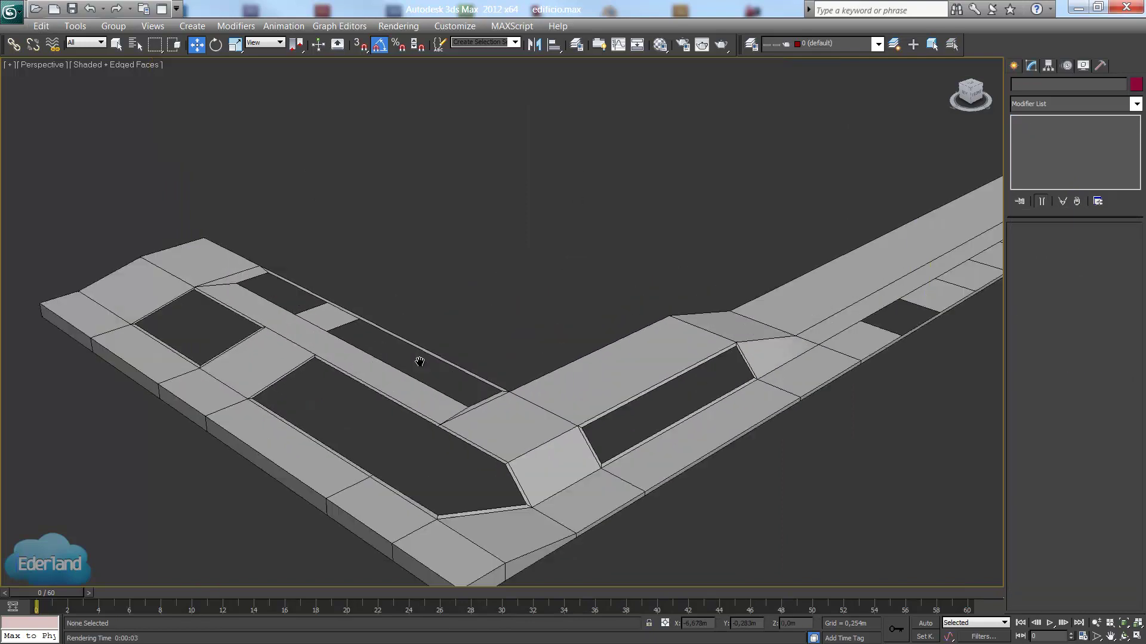
{"action": "mouse_move", "coordinate": [419, 361]}
{"action": "middle_mouse_down"}
{"action": "mouse_move", "coordinate": [454, 404]}
{"action": "mouse_move", "coordinate": [471, 286]}
{"action": "middle_mouse_up"}
{"action": "mouse_move", "coordinate": [517, 366]}
{"action": "middle_mouse_down", "text": "alt"}
{"action": "mouse_move", "coordinate": [433, 385]}
{"action": "mouse_move", "coordinate": [389, 310]}
{"action": "middle_mouse_up", "text": "alt"}
{"action": "left_click", "coordinate": [389, 310]}
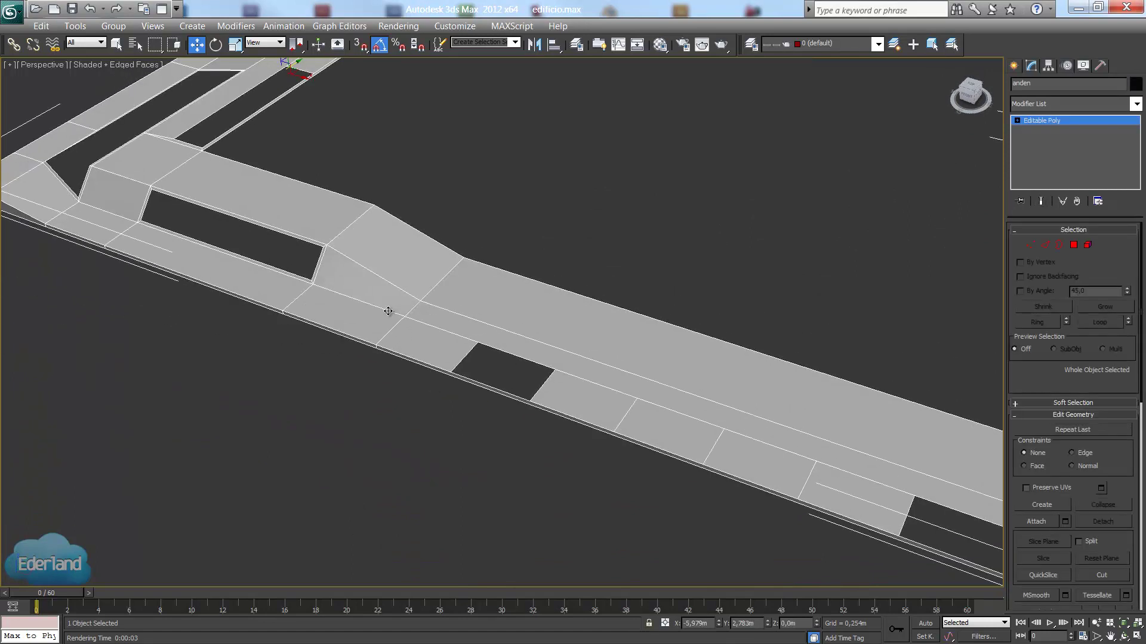
{"action": "key", "text": "m"}
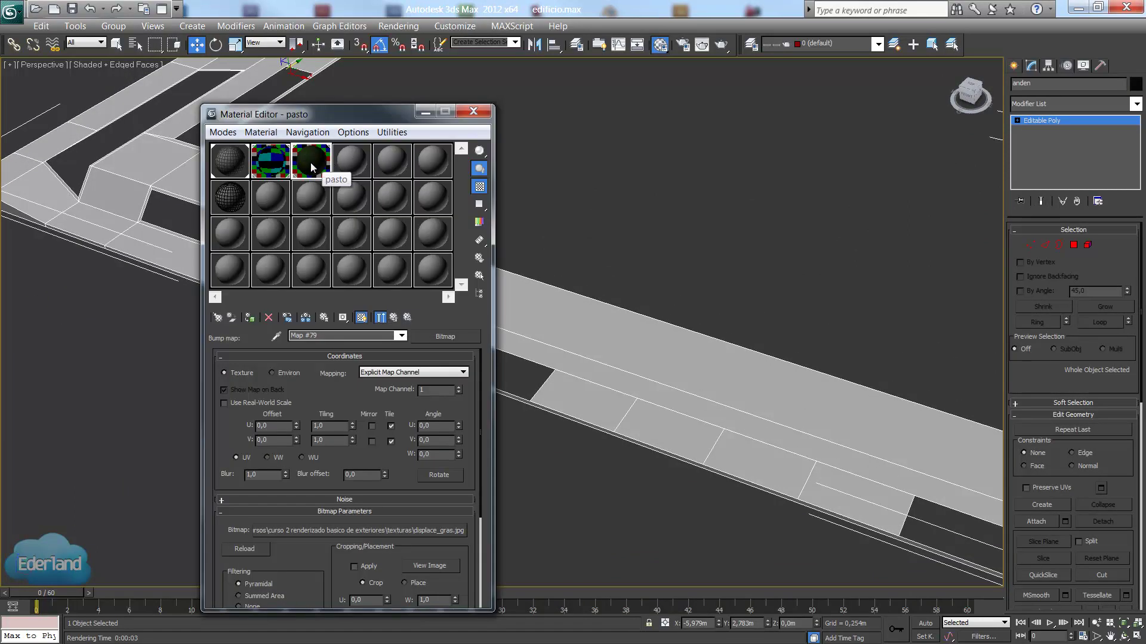
Turn an unused material slot into a VRayMtl named 'concreto'.
{"action": "left_click", "coordinate": [344, 162]}
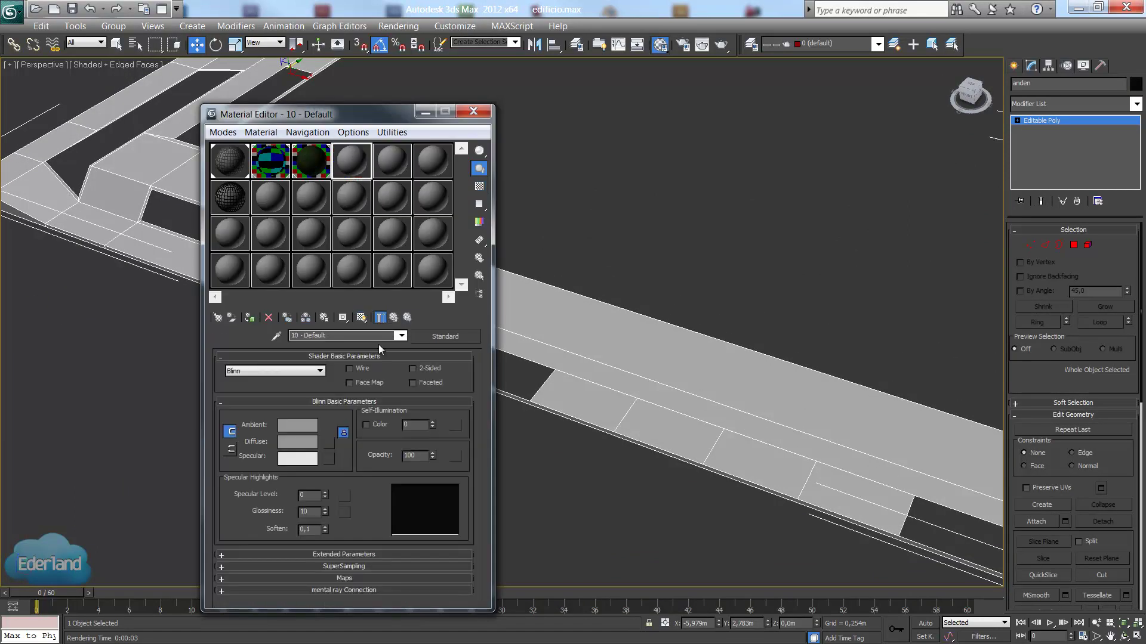
{"action": "left_click", "coordinate": [420, 336]}
{"action": "double_click", "coordinate": [466, 245]}
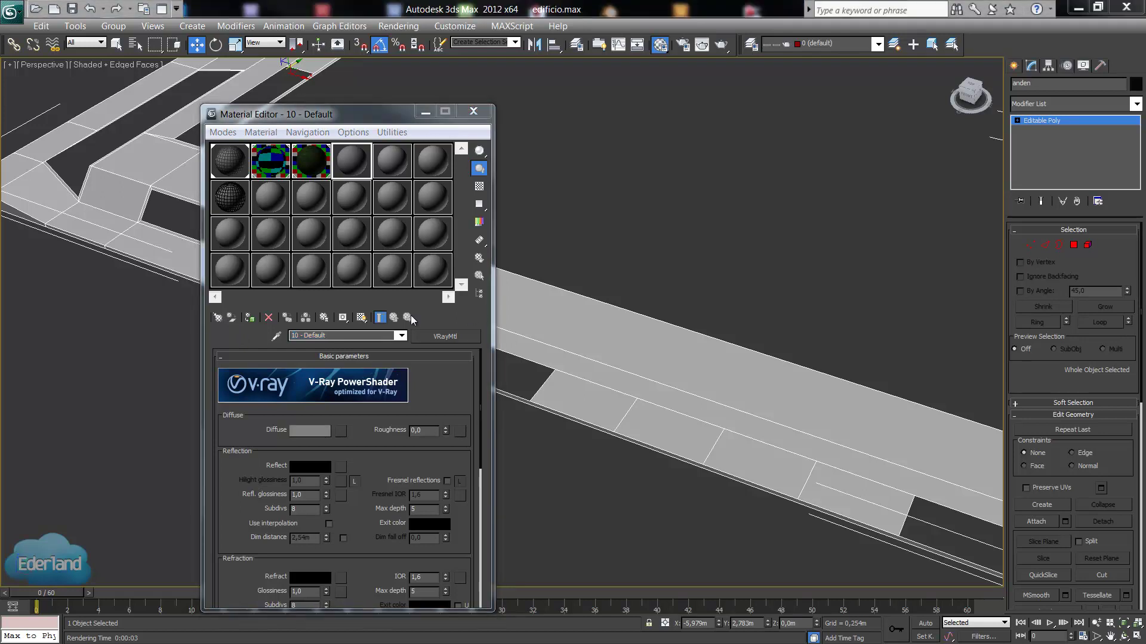
{"action": "left_click", "coordinate": [218, 333]}
{"action": "type", "text": "conc"}
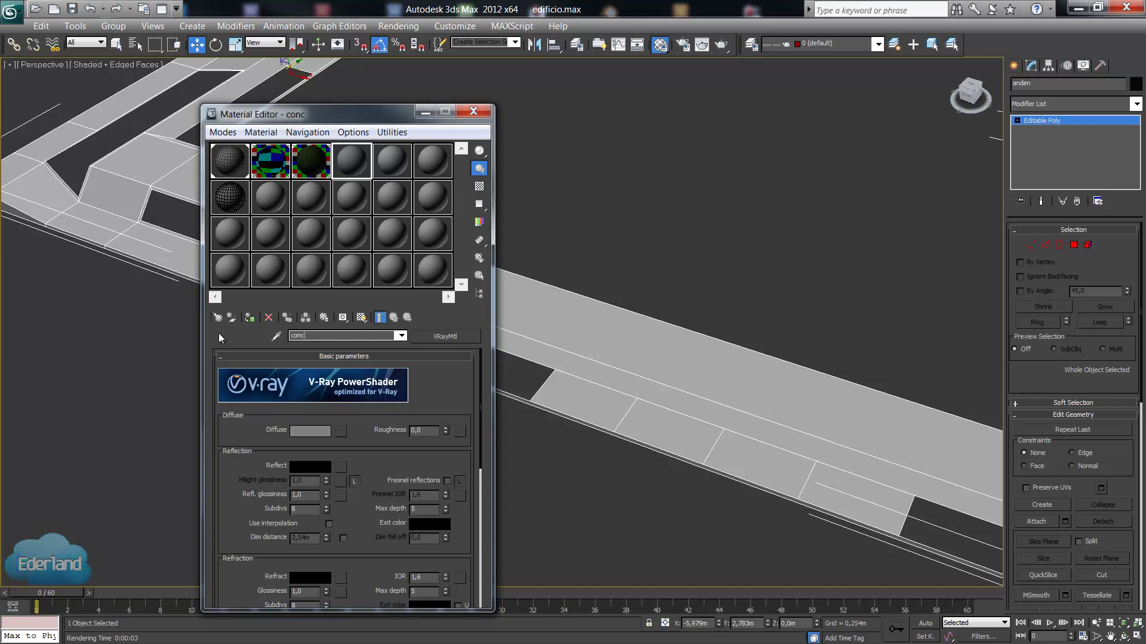
{"action": "type", "text": "reto"}
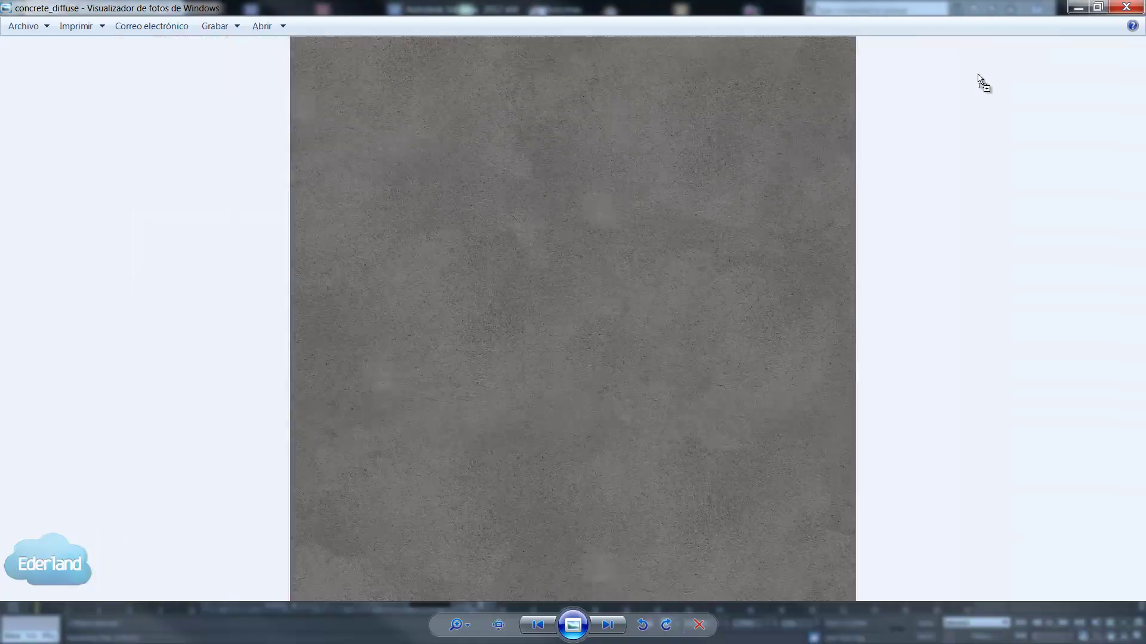
Put concrete_diffuse.jpg in the Diffuse channel and show it shaded in the viewport.
{"action": "left_click", "coordinate": [1126, 7]}
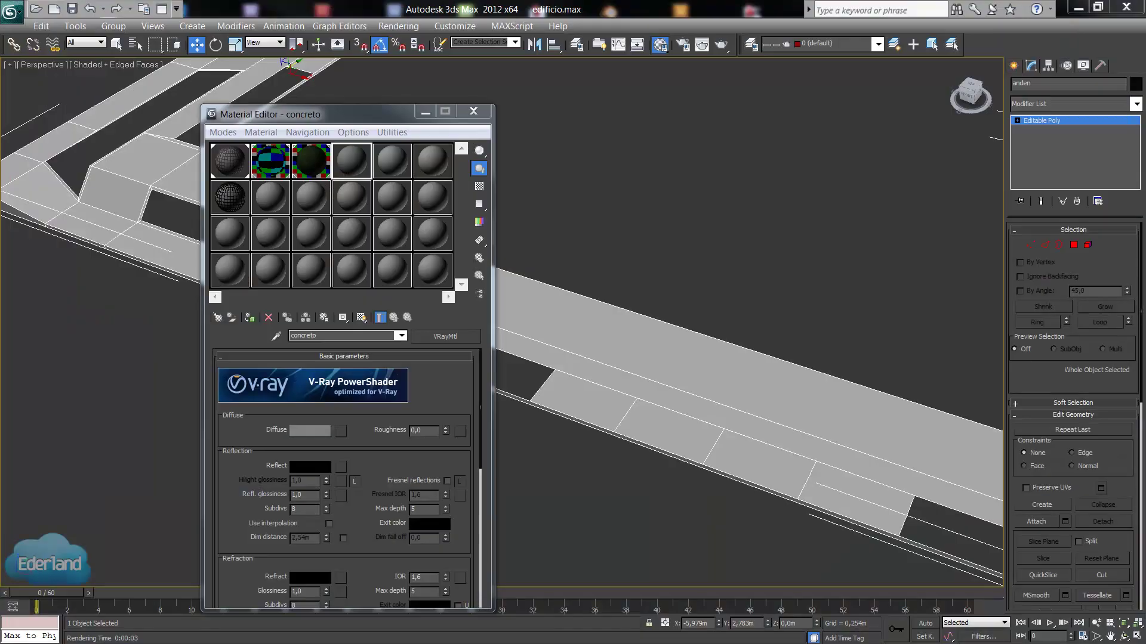
{"action": "left_click_drag", "start_coordinate": [342, 438], "coordinate": [344, 428]}
{"action": "left_click", "coordinate": [340, 431]}
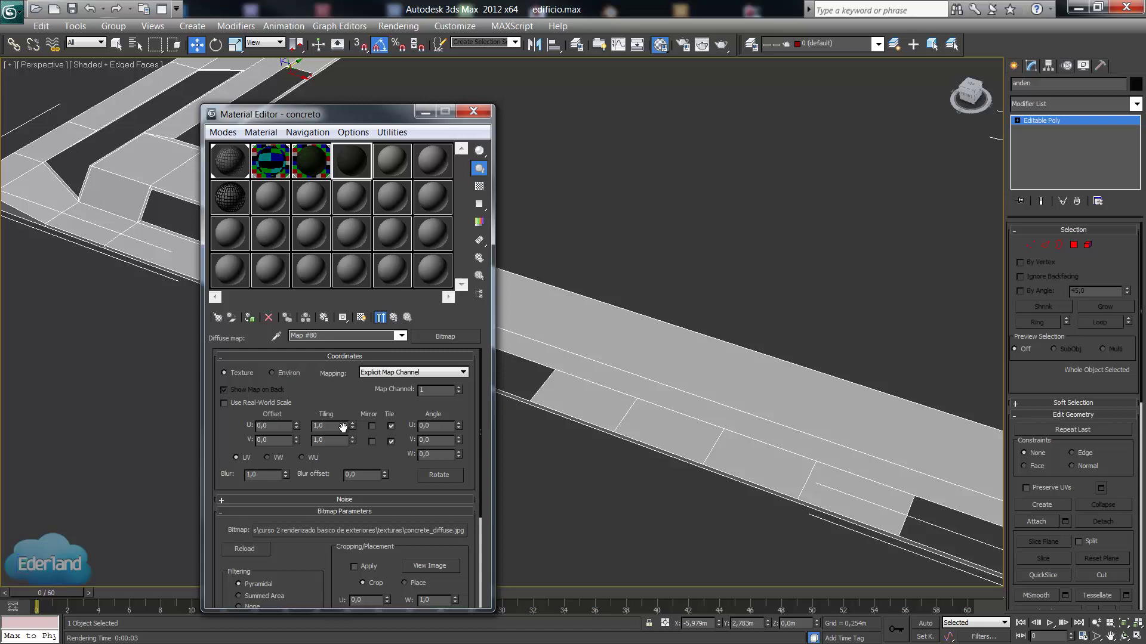
{"action": "left_click", "coordinate": [361, 317]}
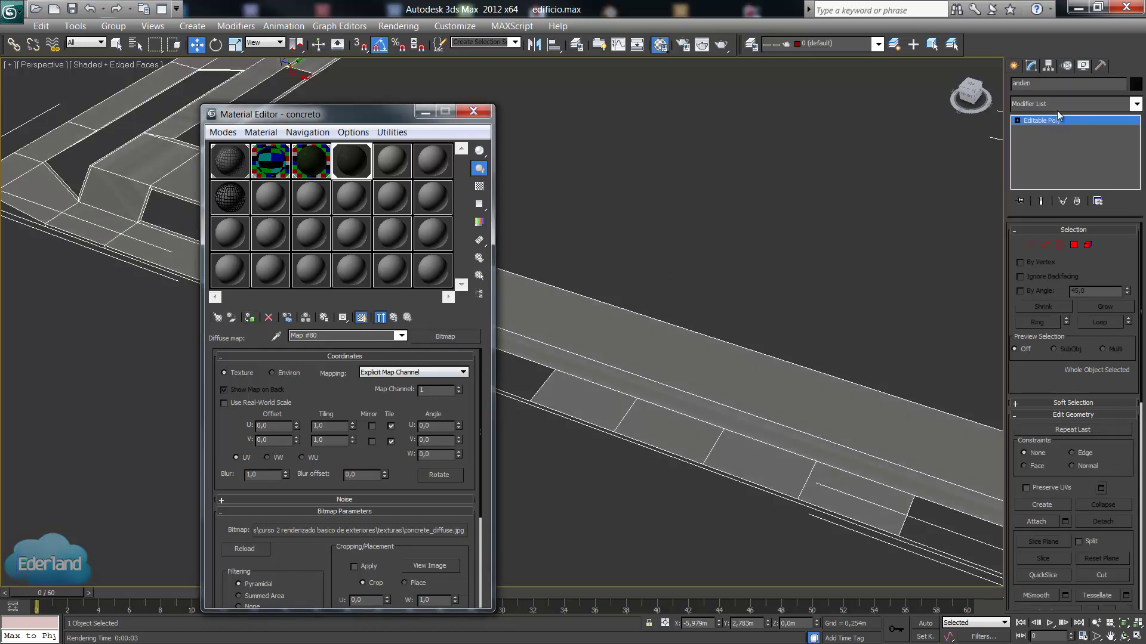
Add a Box UVW Map to the sidewalk with length, width and height of 20 m.
{"action": "left_click", "coordinate": [1057, 105]}
{"action": "key", "text": "u"}
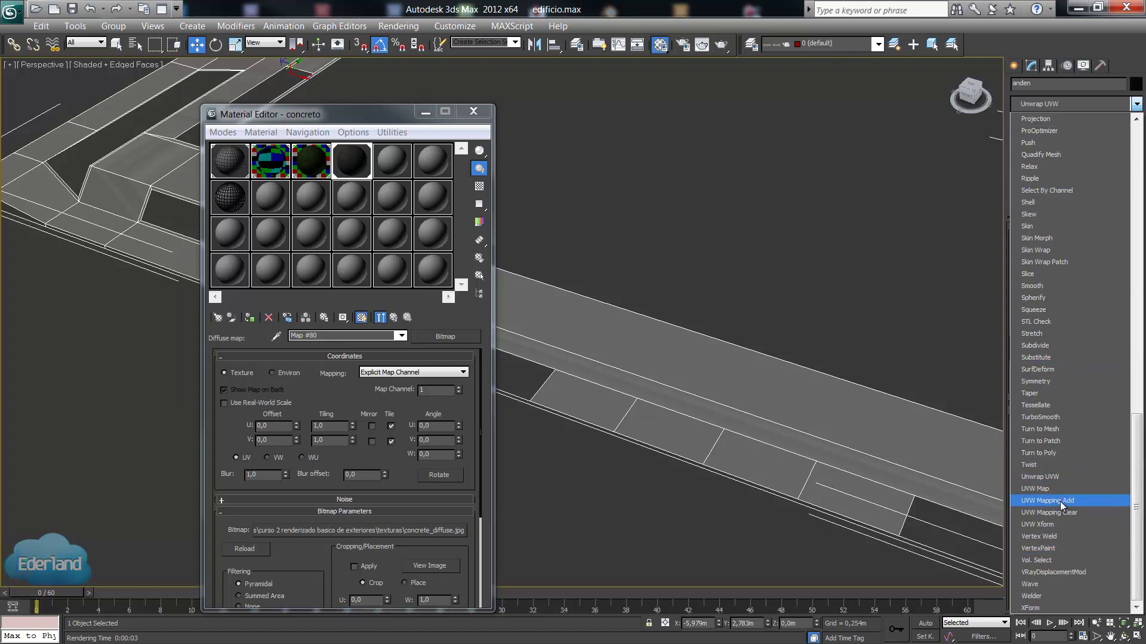
{"action": "left_click", "coordinate": [1051, 486]}
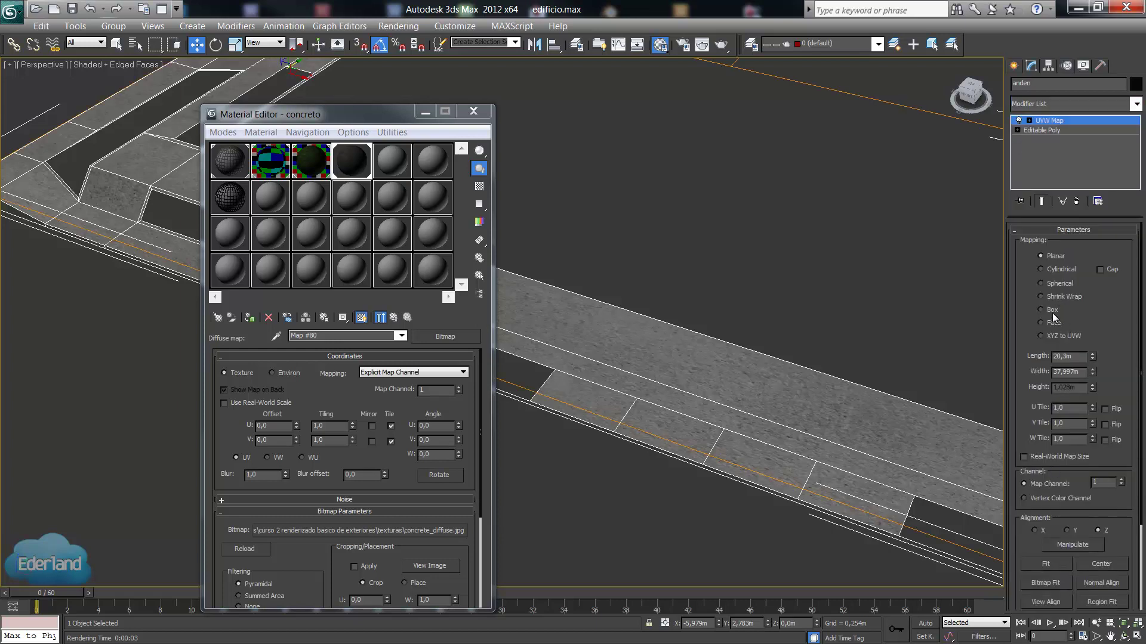
{"action": "left_click", "coordinate": [1051, 310]}
{"action": "double_click", "coordinate": [1079, 356]}
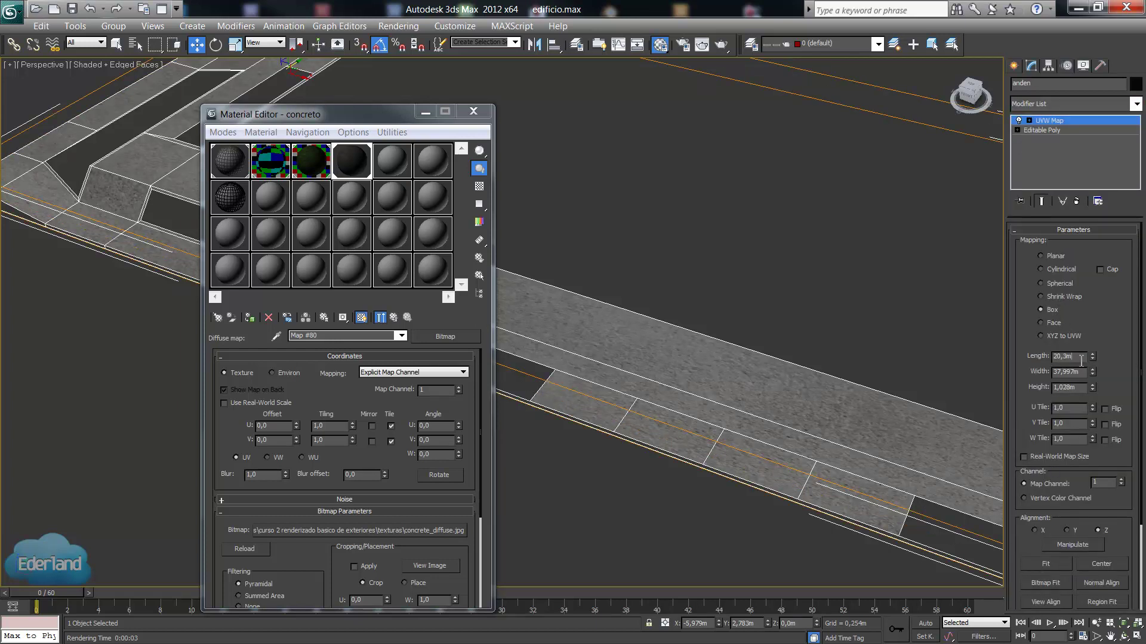
{"action": "type", "text": "20"}
{"action": "key", "text": "Tab"}
{"action": "type", "text": "20"}
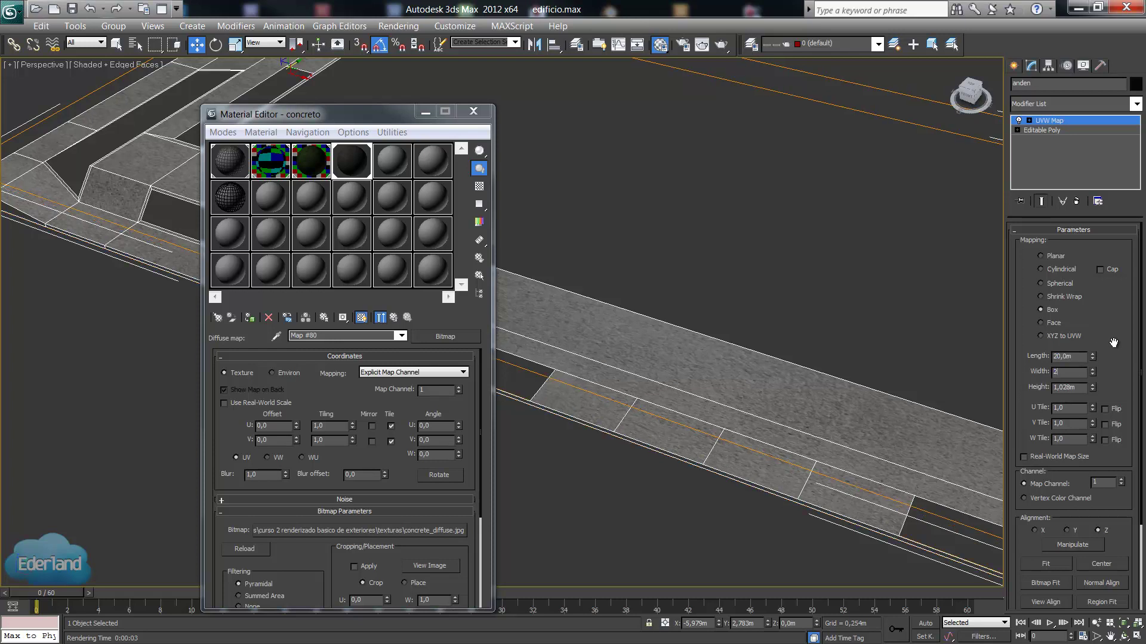
{"action": "key", "text": "Tab"}
{"action": "type", "text": "2"}
{"action": "key", "text": "Return"}
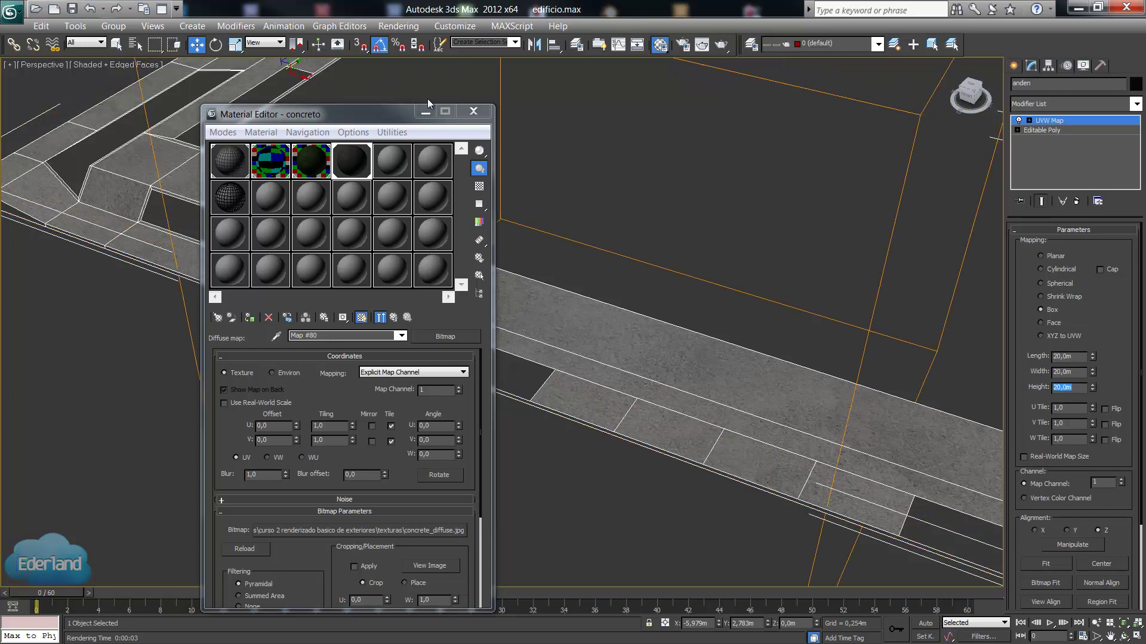
Close the Material Editor and orbit around the textured L-shaped walkway.
{"action": "left_click", "coordinate": [474, 111]}
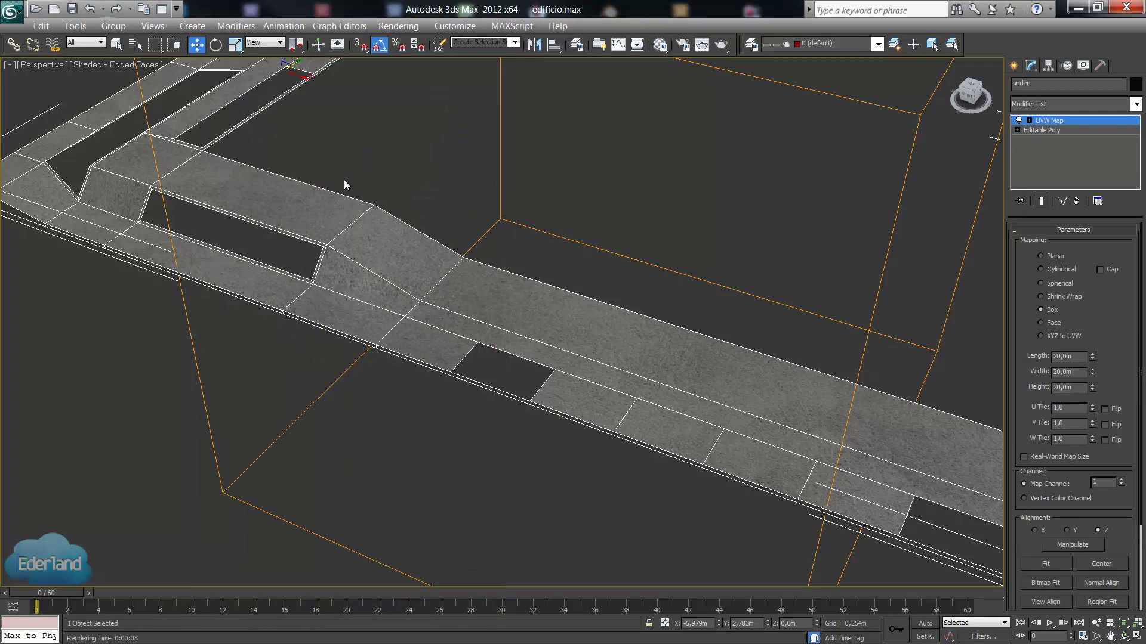
{"action": "middle_click_drag", "start_coordinate": [343, 180], "coordinate": [473, 164], "text": "alt"}
{"action": "scroll", "coordinate": [582, 382], "scroll_direction": "up", "scroll_amount": 3}
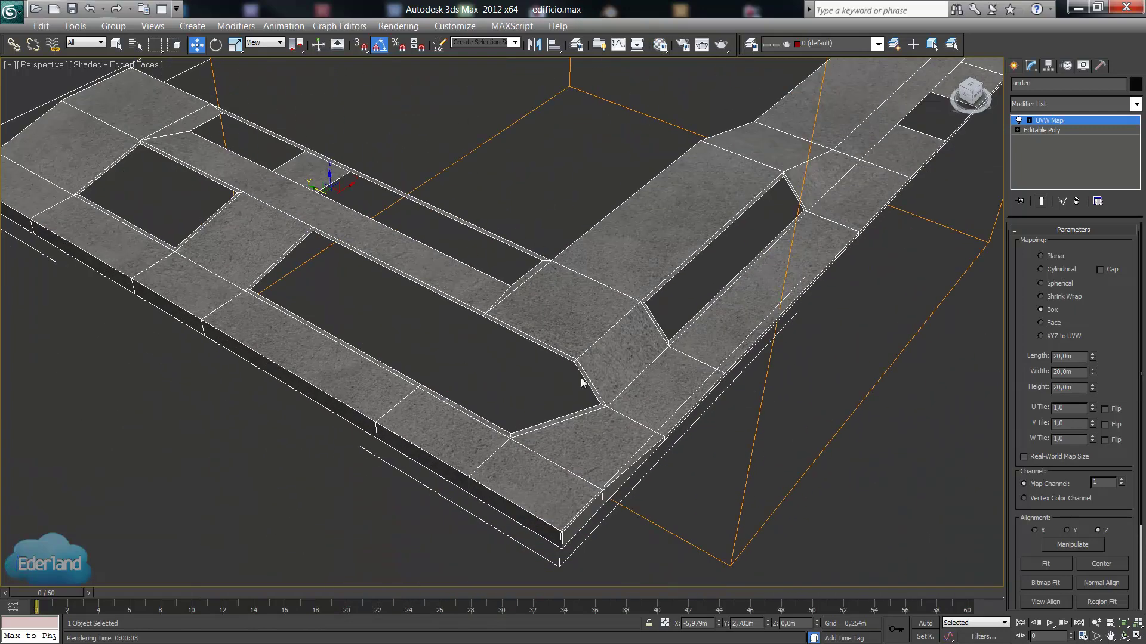
{"action": "middle_click_drag", "start_coordinate": [564, 412], "coordinate": [293, 408], "text": "alt"}
{"action": "scroll", "coordinate": [294, 408], "scroll_direction": "up", "scroll_amount": 3}
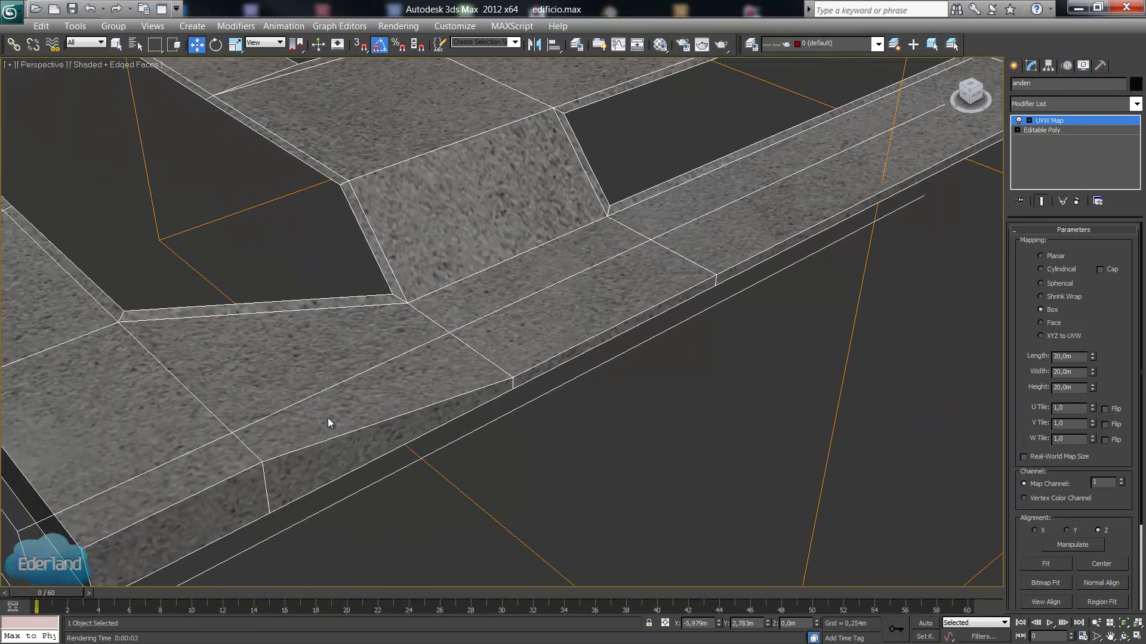
{"action": "scroll", "coordinate": [250, 455], "scroll_direction": "down", "scroll_amount": 2}
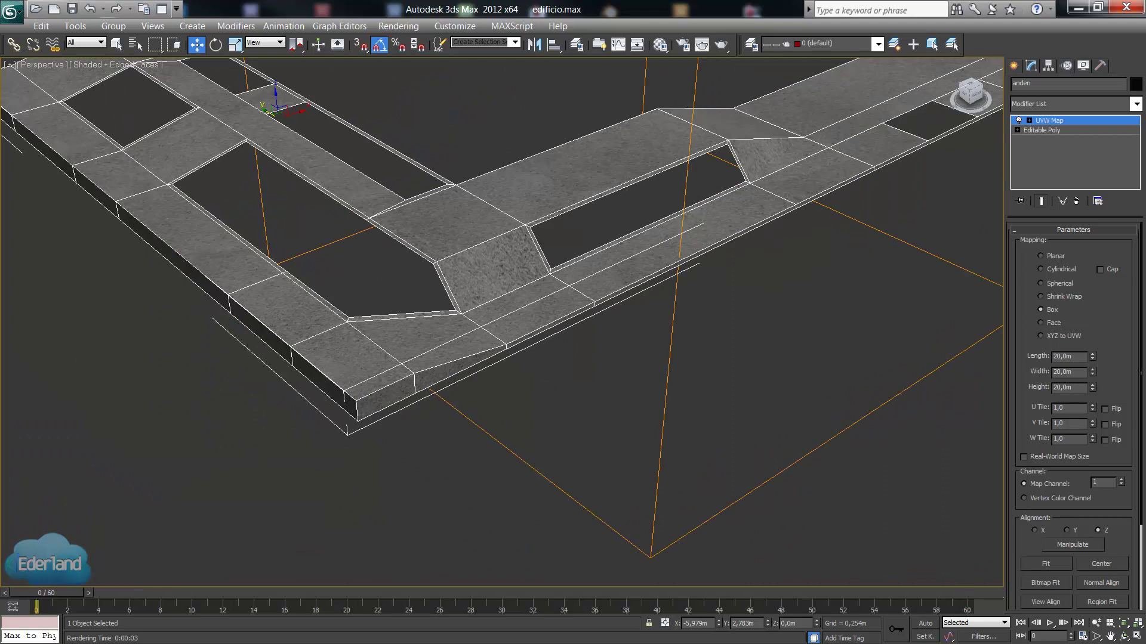
{"action": "middle_click_drag", "start_coordinate": [261, 473], "coordinate": [391, 396]}
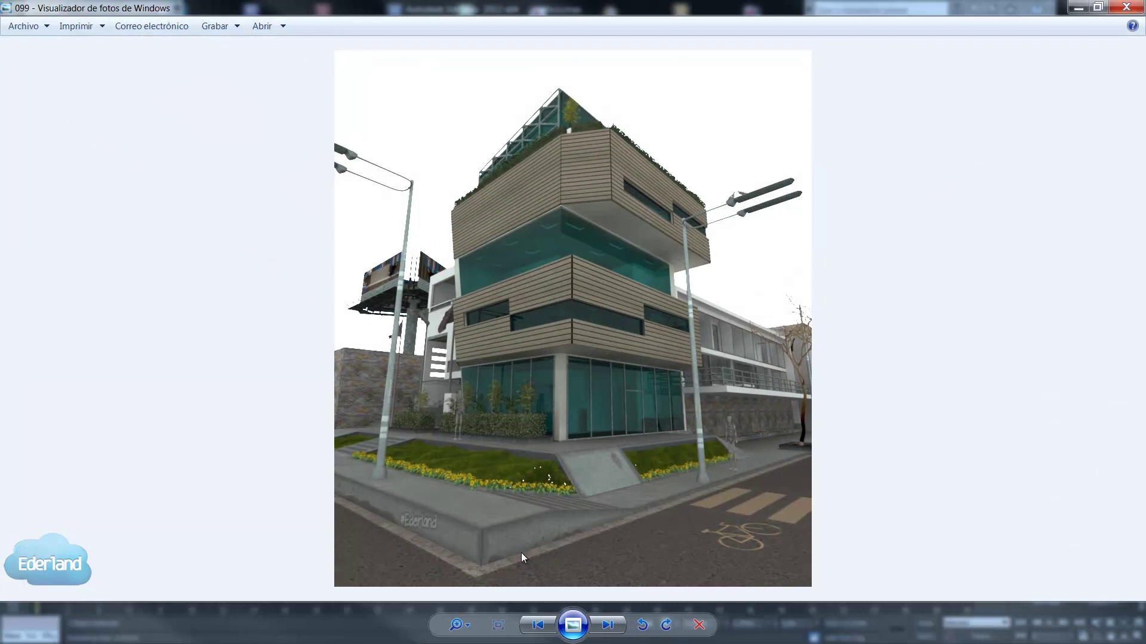
{"action": "scroll", "coordinate": [521, 553], "scroll_direction": "up", "scroll_amount": 1}
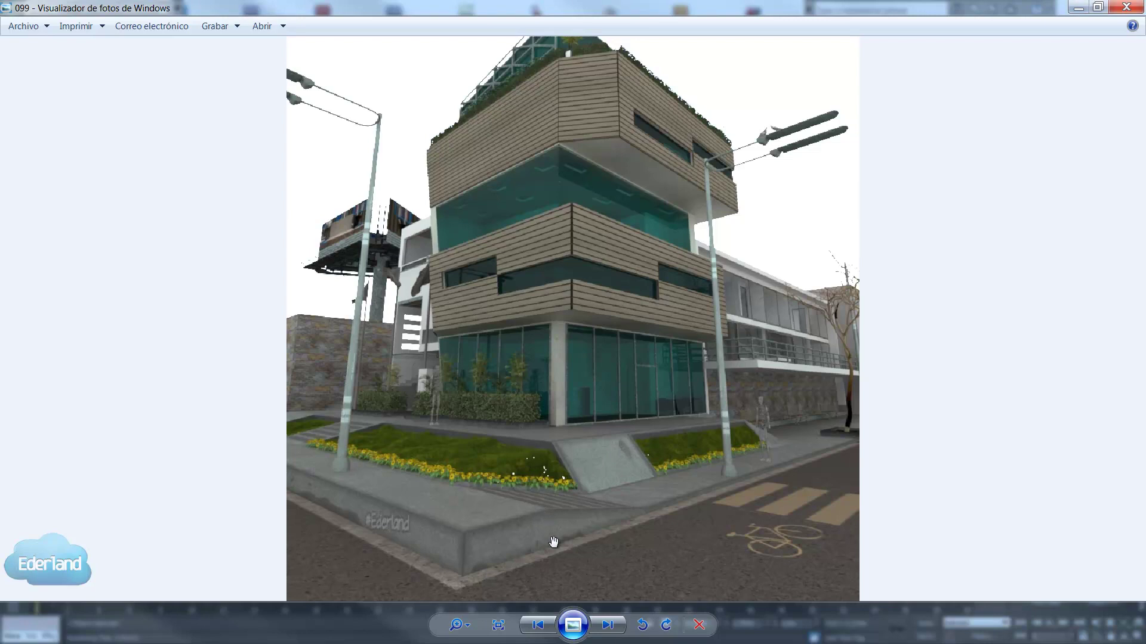
{"action": "left_click", "coordinate": [1125, 7]}
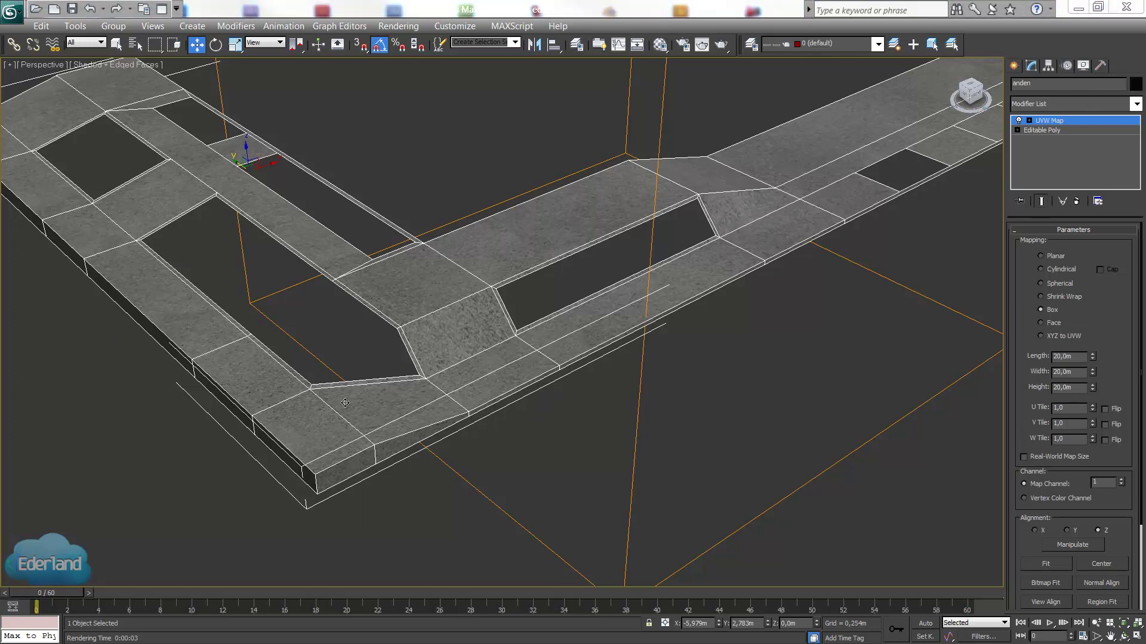
Add an Unwrap UVW modifier to the sidewalk and open its UV editor.
{"action": "left_click", "coordinate": [1094, 104]}
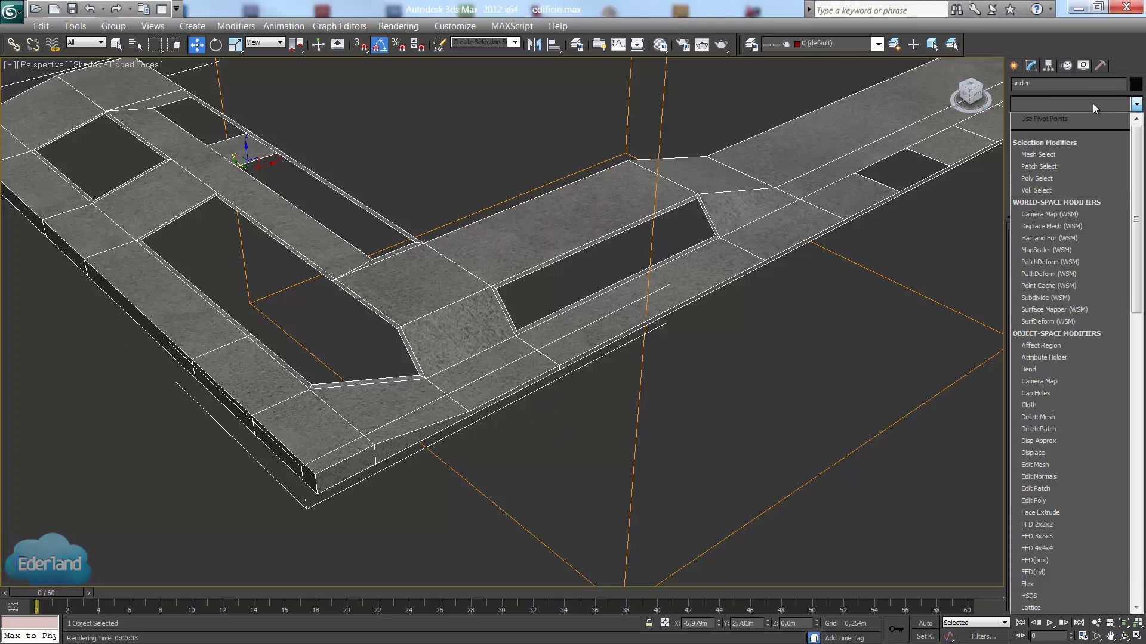
{"action": "key", "text": "u"}
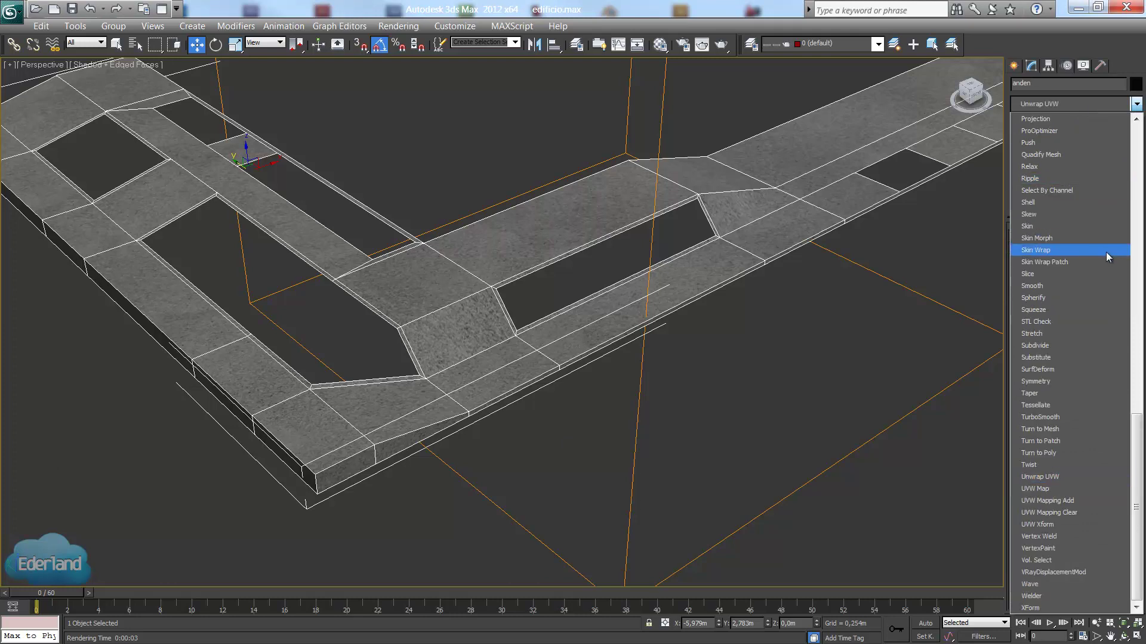
{"action": "left_click", "coordinate": [1044, 477]}
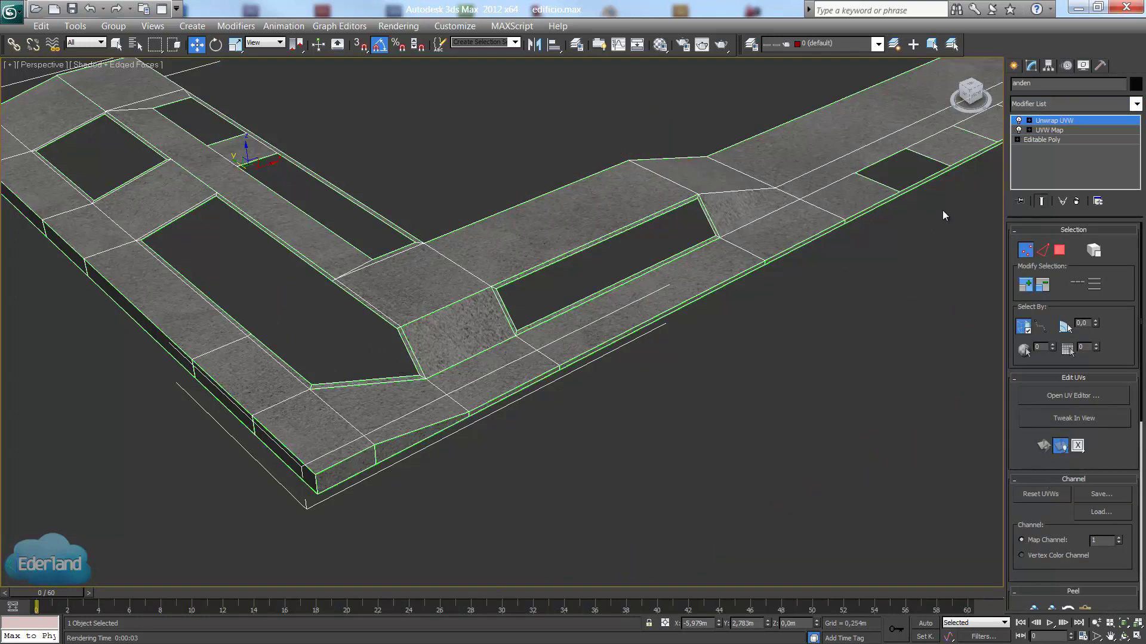
{"action": "left_click", "coordinate": [1086, 396]}
{"action": "key", "text": "q"}
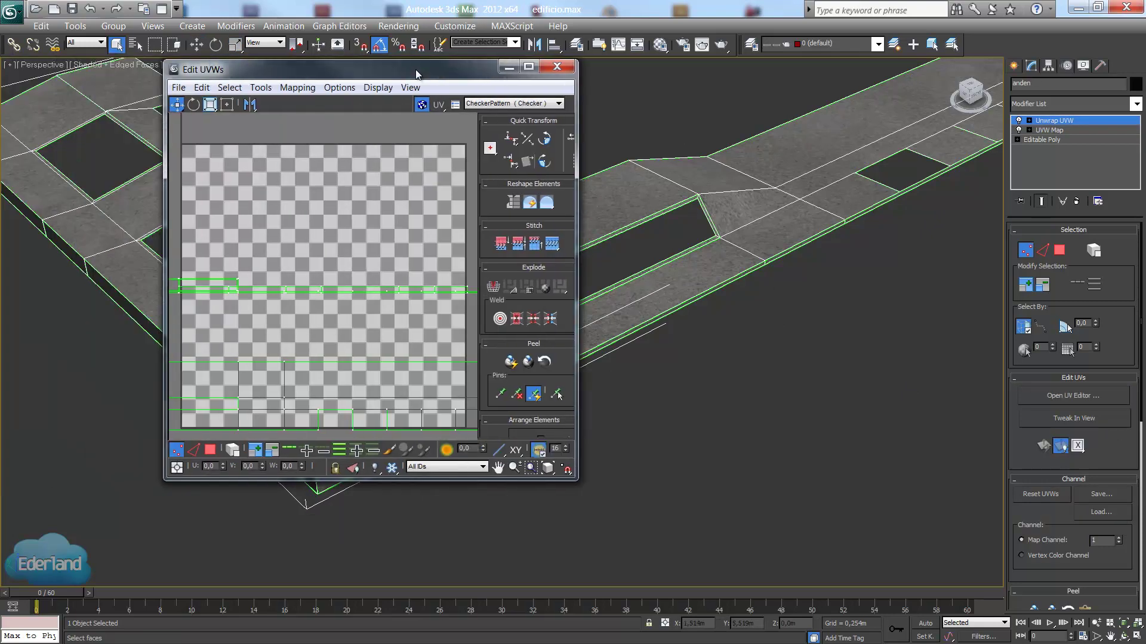
{"action": "left_click", "coordinate": [528, 68]}
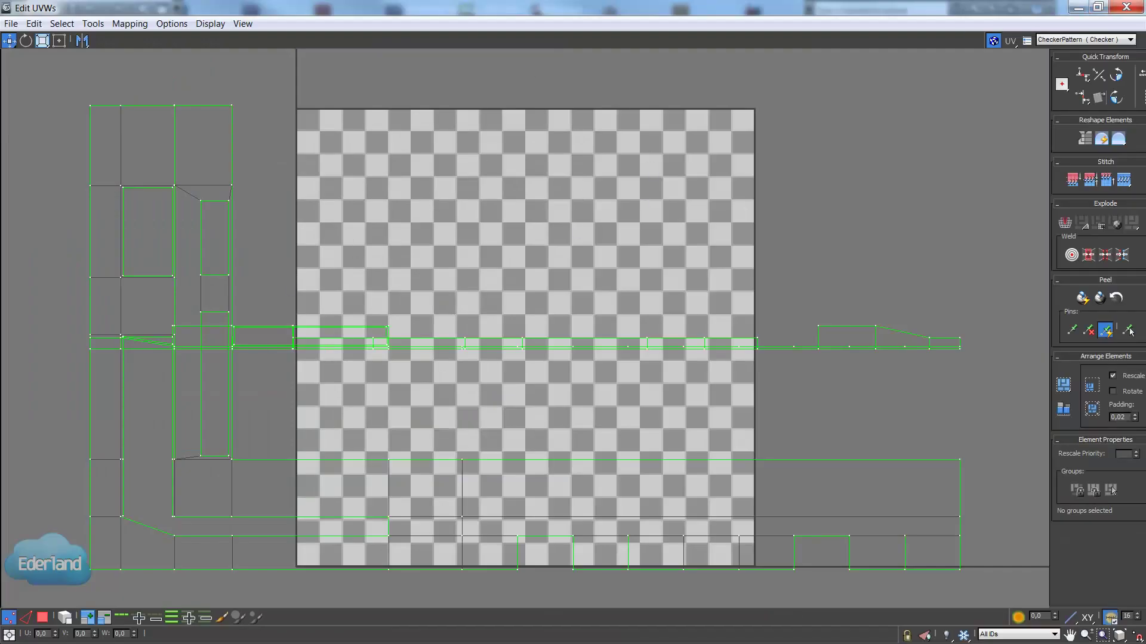
{"action": "left_click", "coordinate": [1098, 7]}
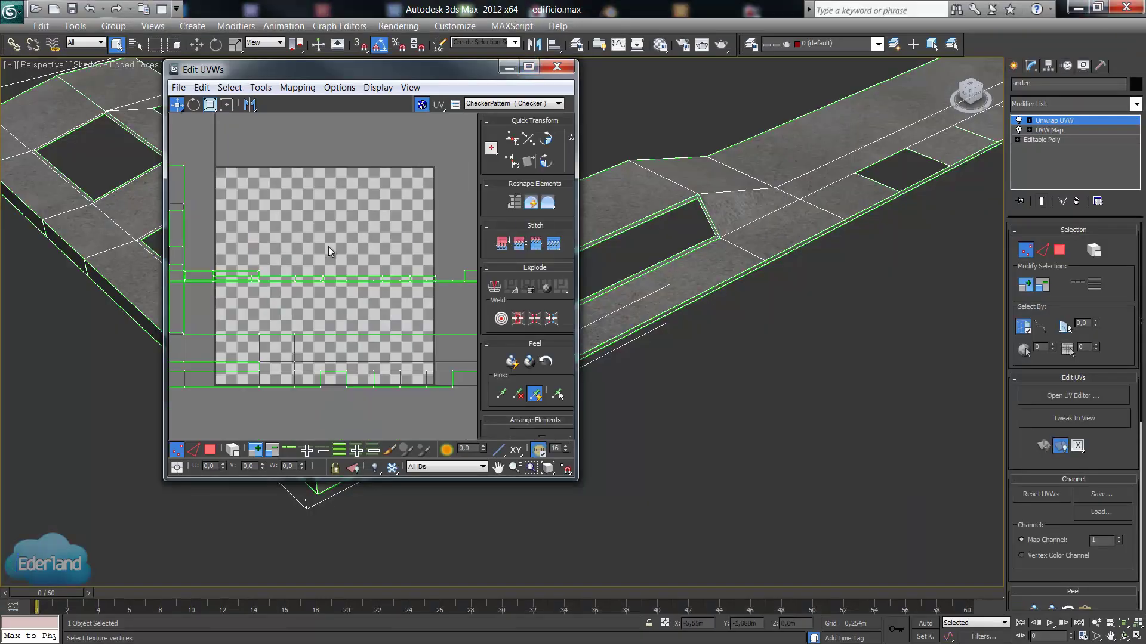
{"action": "scroll", "coordinate": [329, 247], "scroll_direction": "down", "scroll_amount": 2}
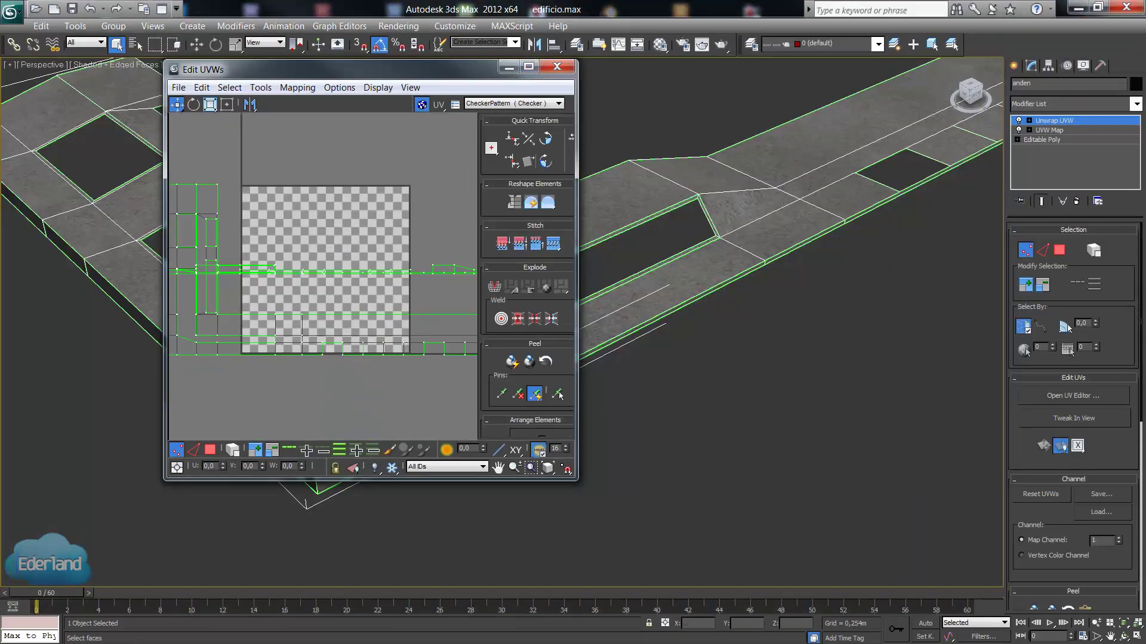
Switch to face selection and try picking side and top faces of the sidewalk.
{"action": "left_click", "coordinate": [1059, 250]}
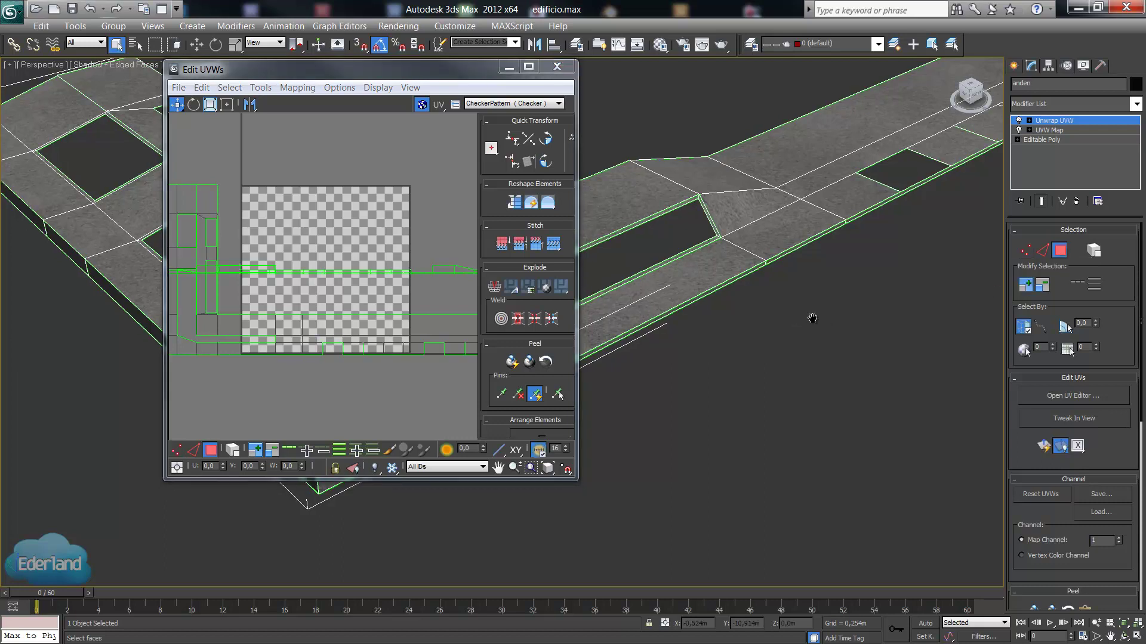
{"action": "scroll", "coordinate": [800, 329], "scroll_direction": "up", "scroll_amount": 3}
{"action": "scroll", "coordinate": [796, 334], "scroll_direction": "up", "scroll_amount": 3}
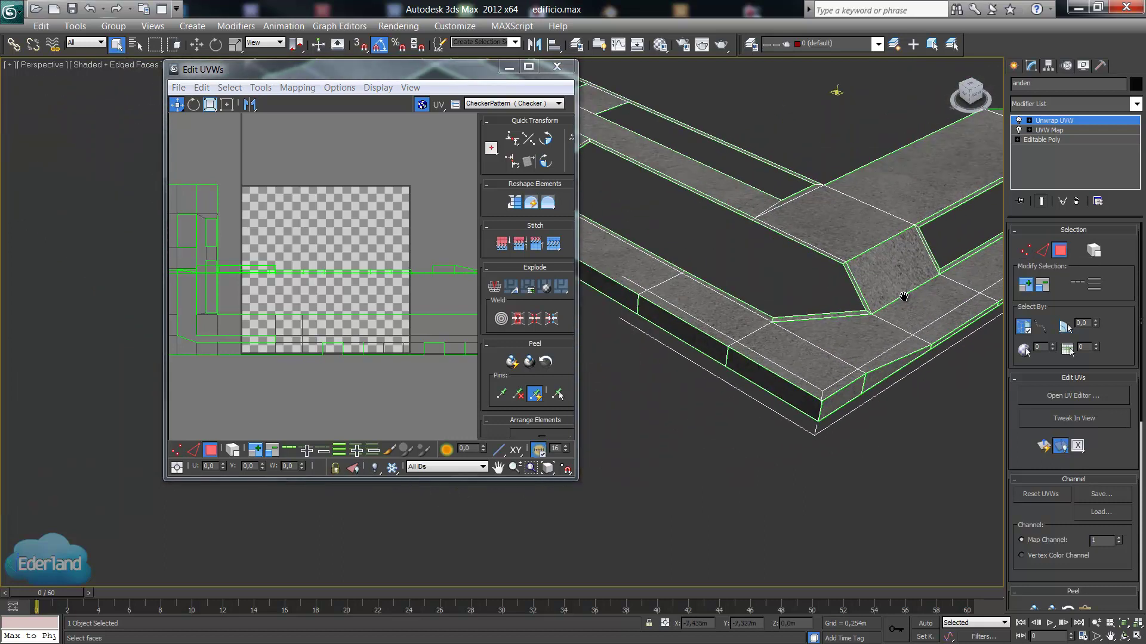
{"action": "left_click", "coordinate": [785, 391]}
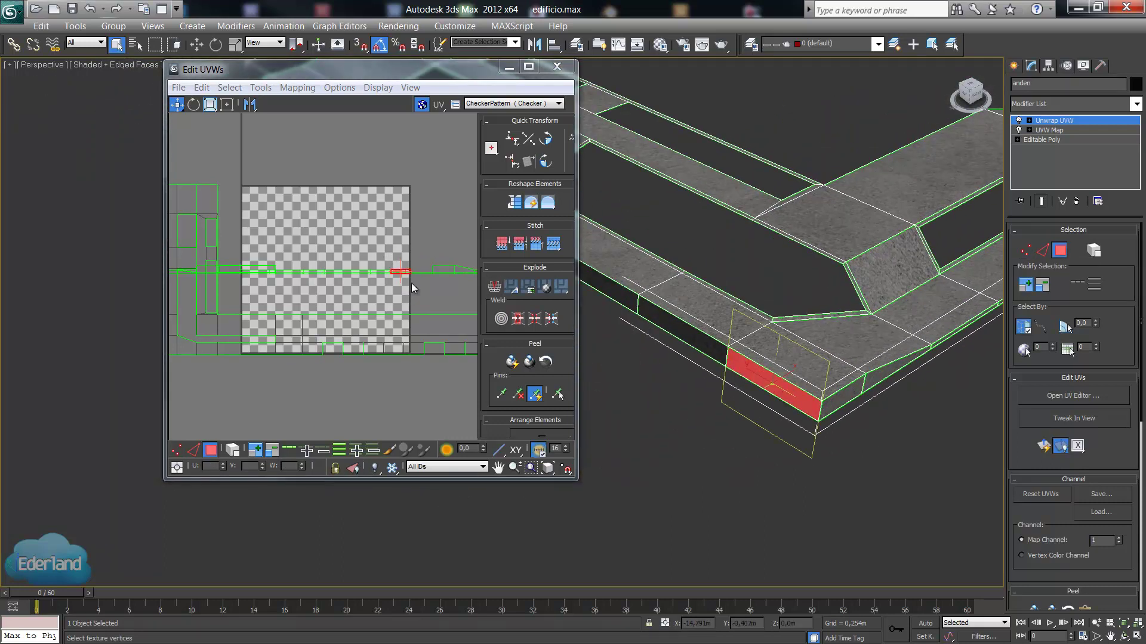
{"action": "middle_click_drag", "start_coordinate": [829, 348], "coordinate": [754, 345]}
{"action": "left_click", "coordinate": [674, 398]}
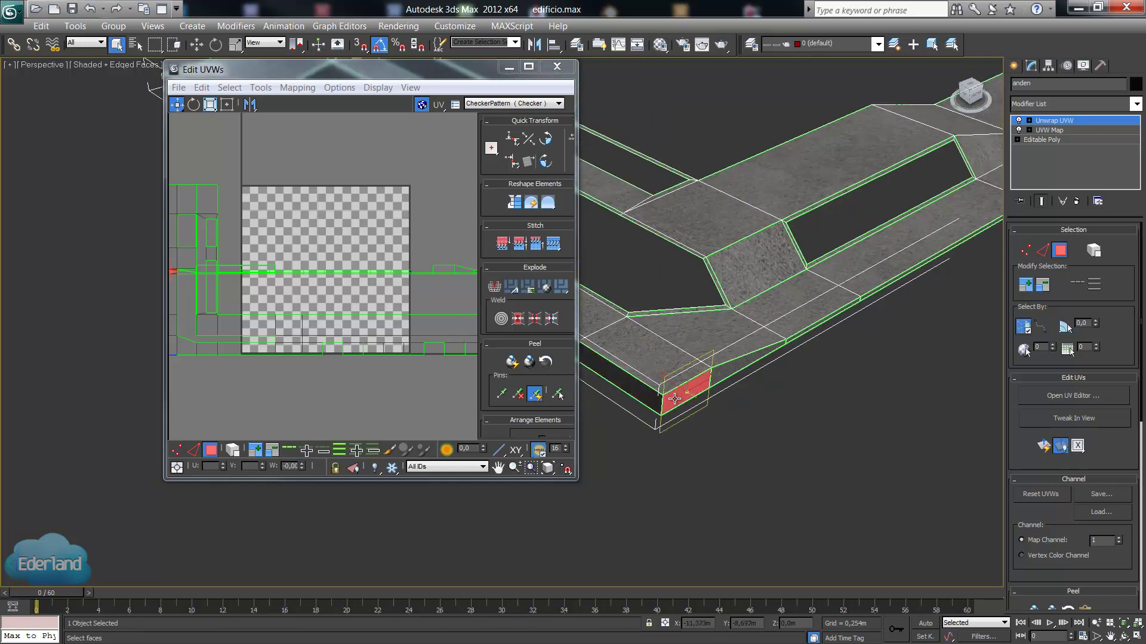
{"action": "left_click", "coordinate": [679, 338]}
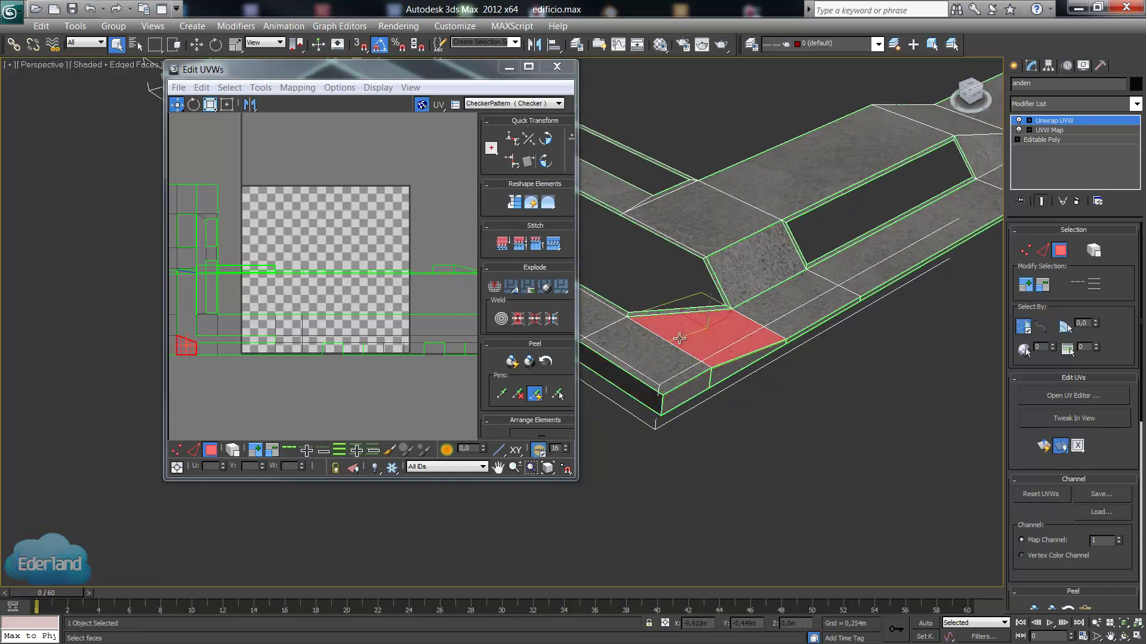
{"action": "left_click", "coordinate": [655, 350], "text": "ctrl"}
{"action": "left_click", "coordinate": [614, 319], "text": "ctrl"}
{"action": "middle_click_drag", "start_coordinate": [710, 370], "coordinate": [830, 352]}
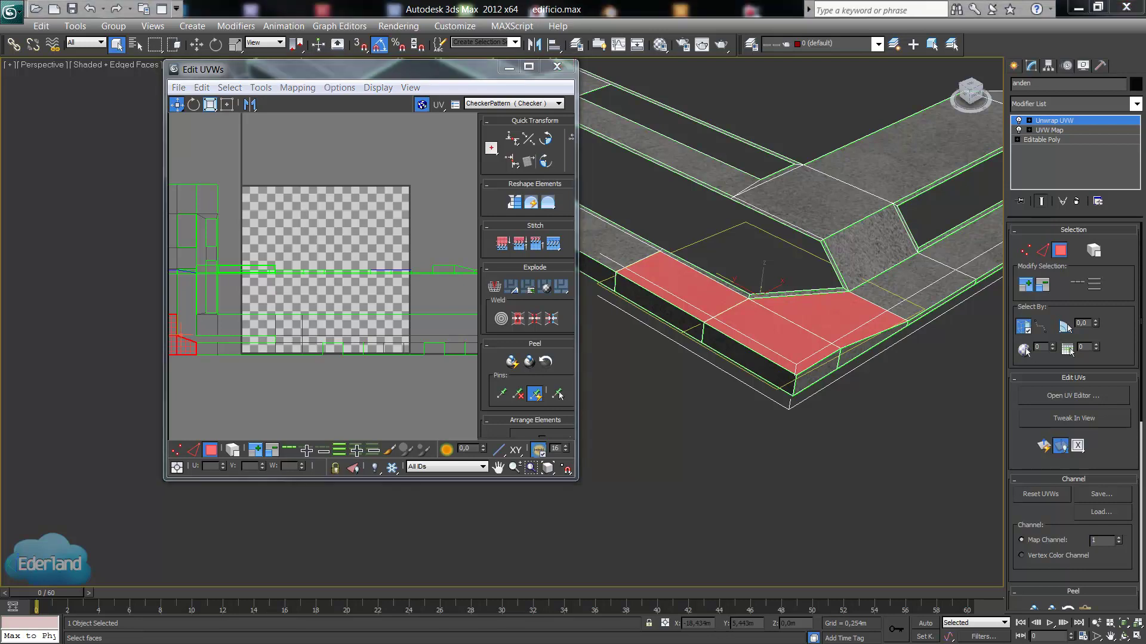
Select all the side faces along the sidewalk's long front edge.
{"action": "left_click", "coordinate": [738, 454]}
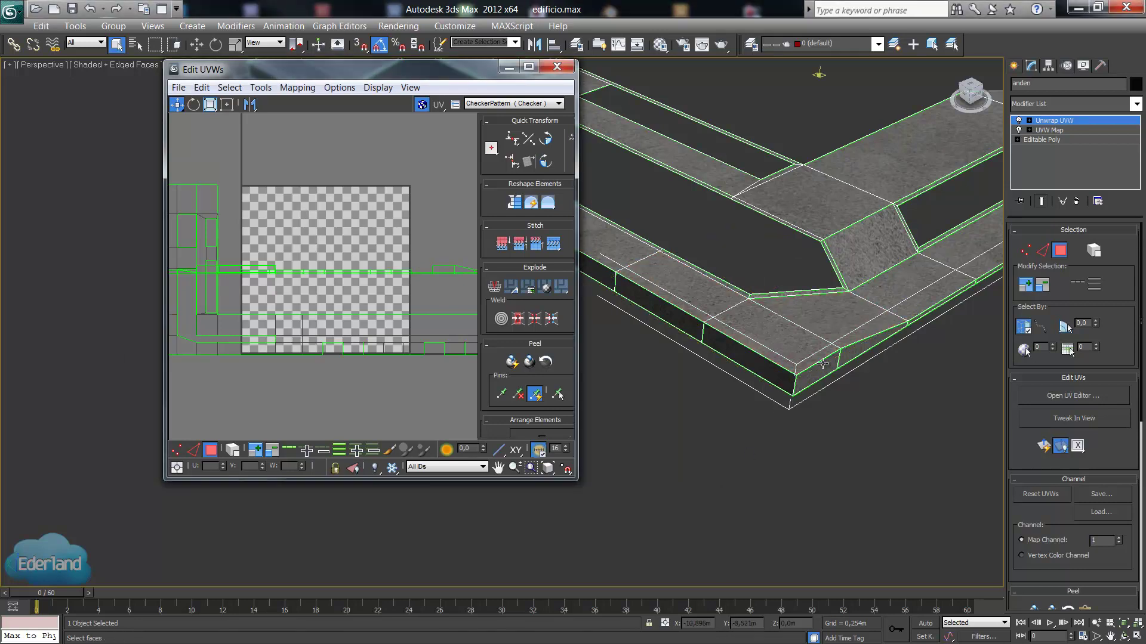
{"action": "left_click", "coordinate": [814, 373]}
{"action": "left_click", "coordinate": [880, 345], "text": "ctrl"}
{"action": "middle_click_drag", "start_coordinate": [908, 336], "coordinate": [710, 387]}
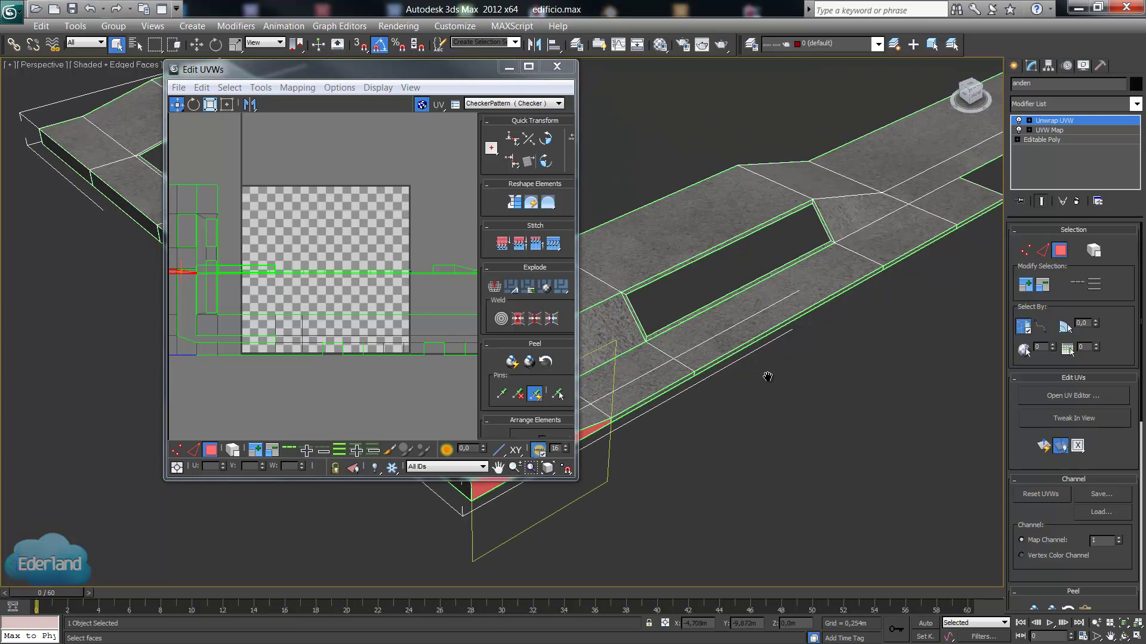
{"action": "left_click", "coordinate": [686, 379], "text": "ctrl"}
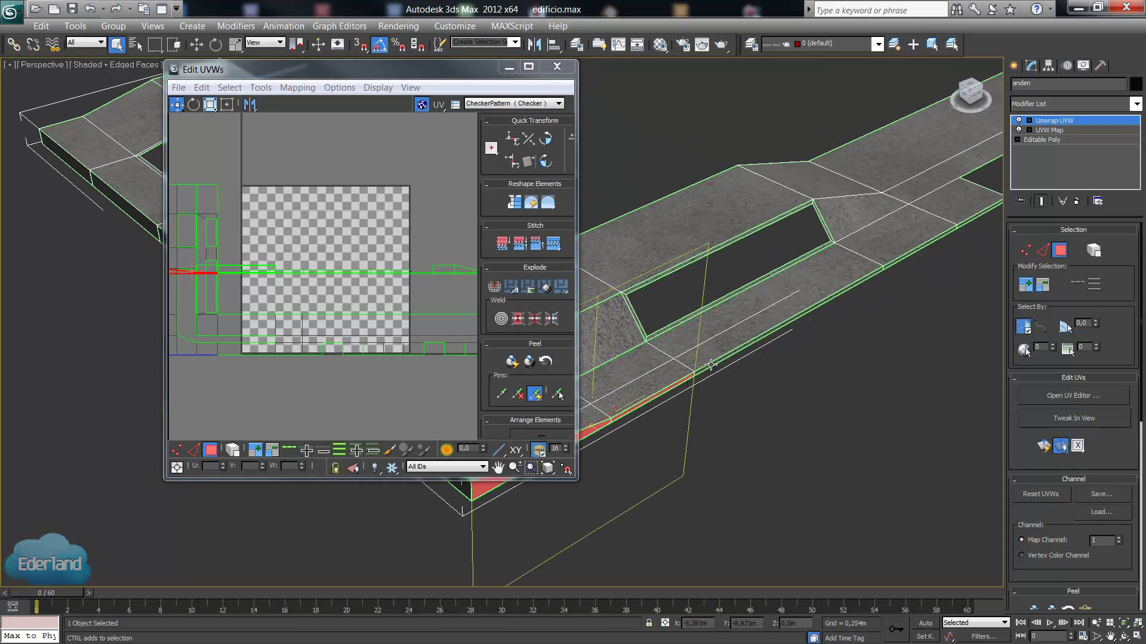
{"action": "left_click", "coordinate": [710, 364], "text": "ctrl"}
{"action": "left_click", "coordinate": [904, 252], "text": "ctrl"}
{"action": "middle_click_drag", "start_coordinate": [904, 252], "coordinate": [846, 260]}
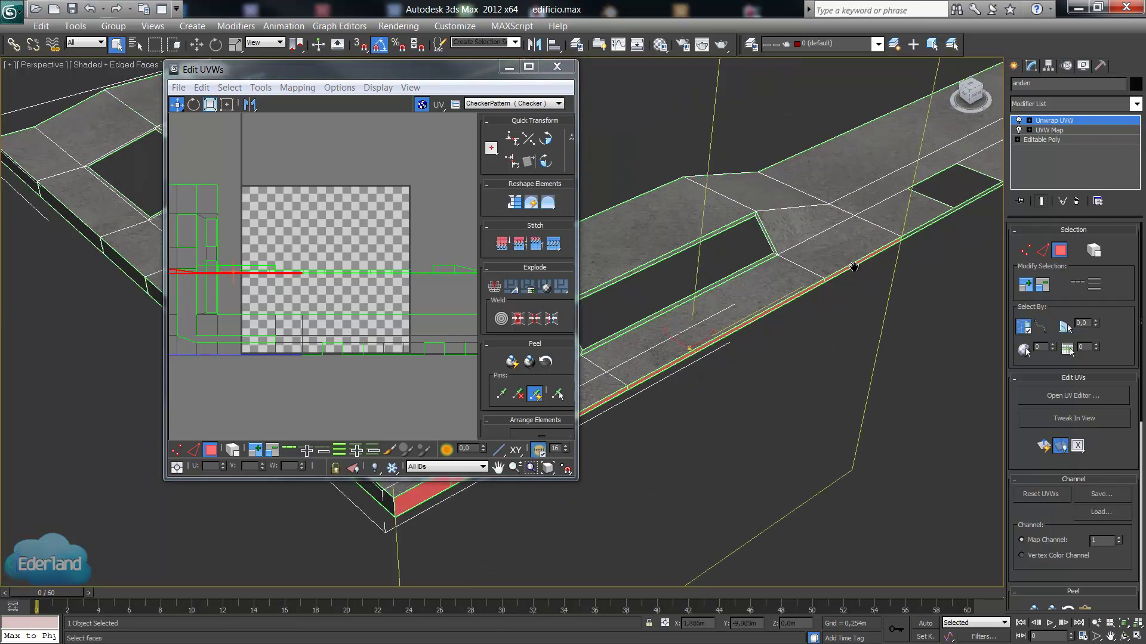
{"action": "left_click", "coordinate": [846, 260], "text": "ctrl"}
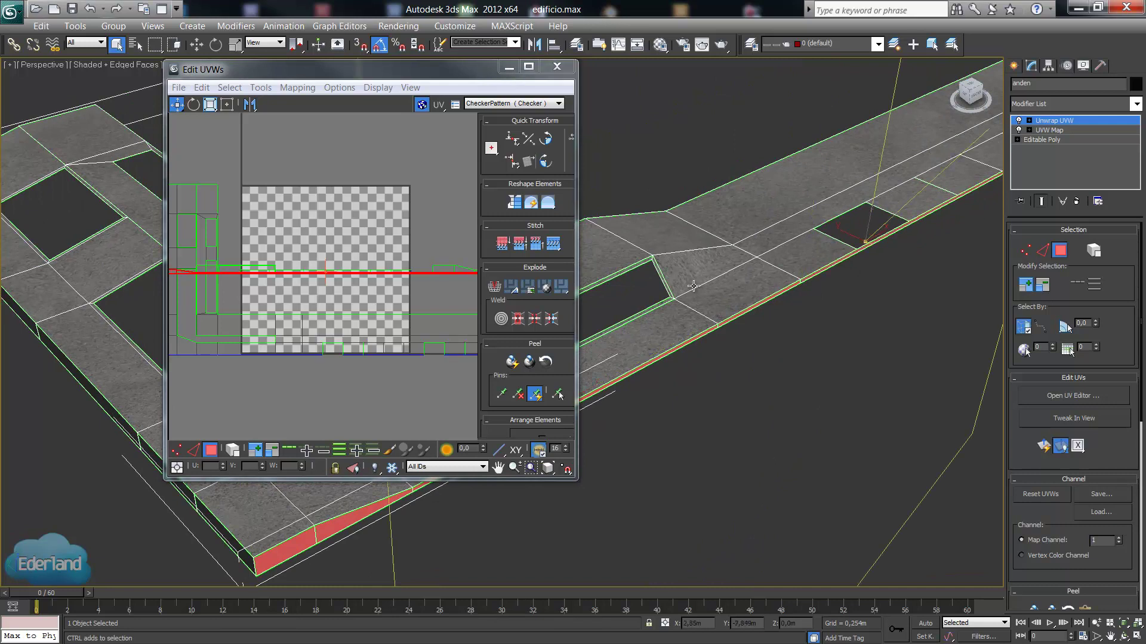
{"action": "middle_click_drag", "start_coordinate": [846, 260], "coordinate": [797, 346]}
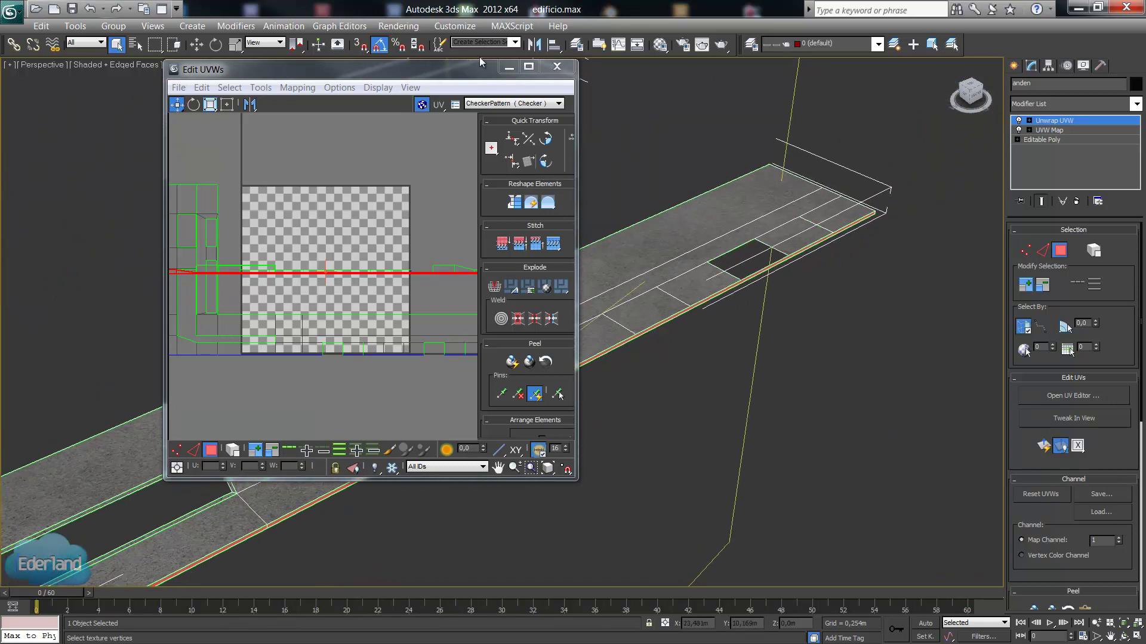
Move the front-edge UV strip below the texture square, then select another strip.
{"action": "left_click", "coordinate": [529, 66]}
{"action": "middle_click_drag", "start_coordinate": [458, 342], "coordinate": [497, 309]}
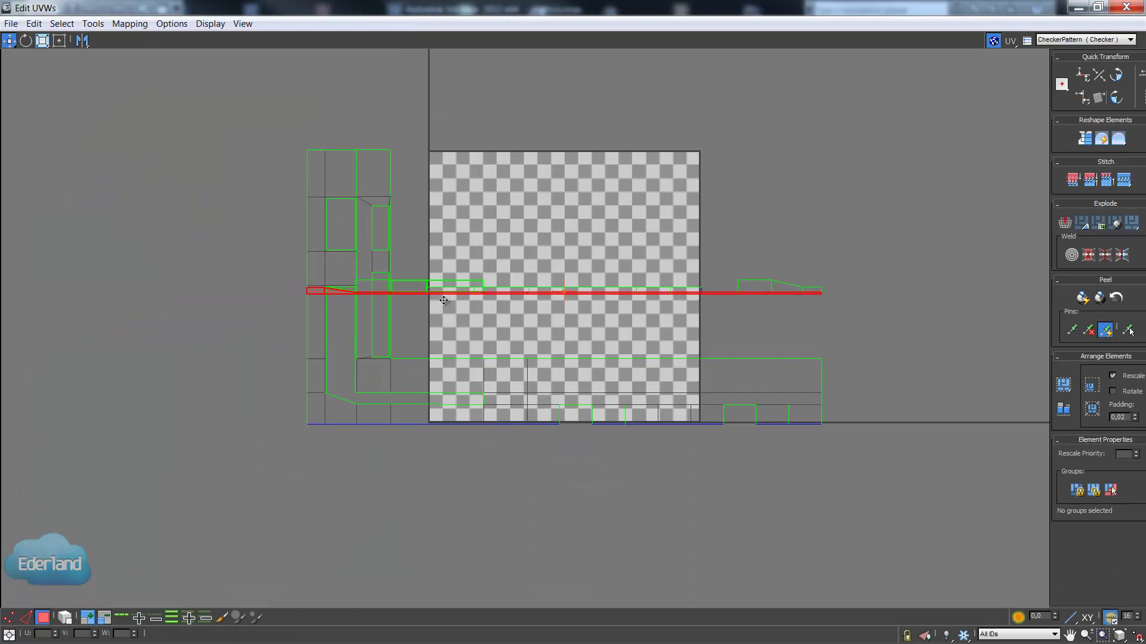
{"action": "left_click_drag", "start_coordinate": [443, 293], "coordinate": [445, 442]}
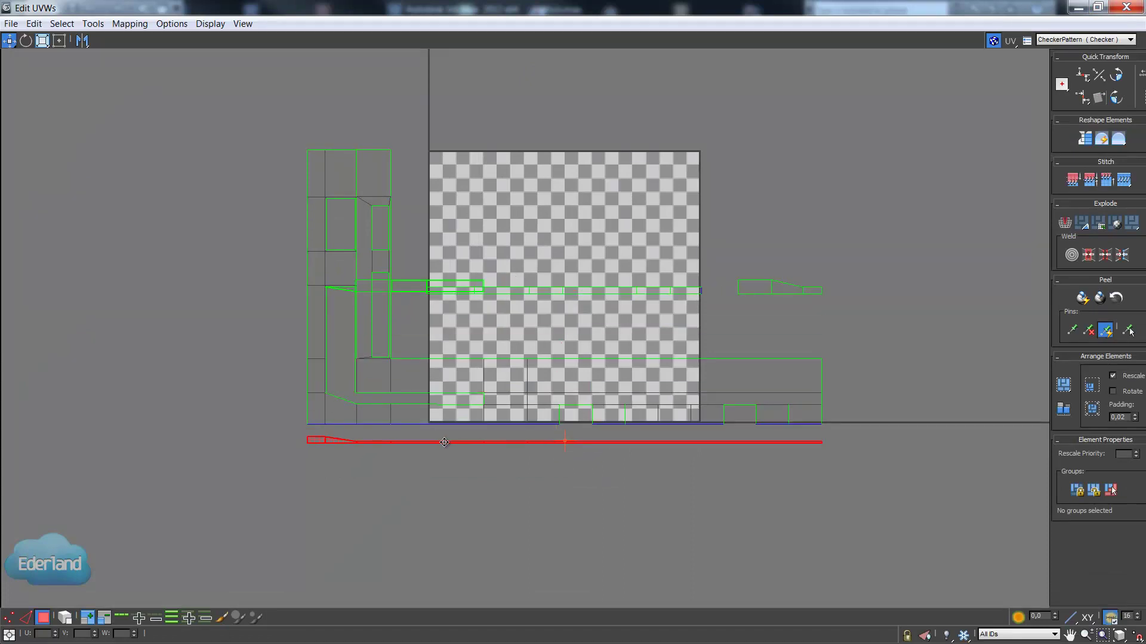
{"action": "left_click", "coordinate": [1098, 6]}
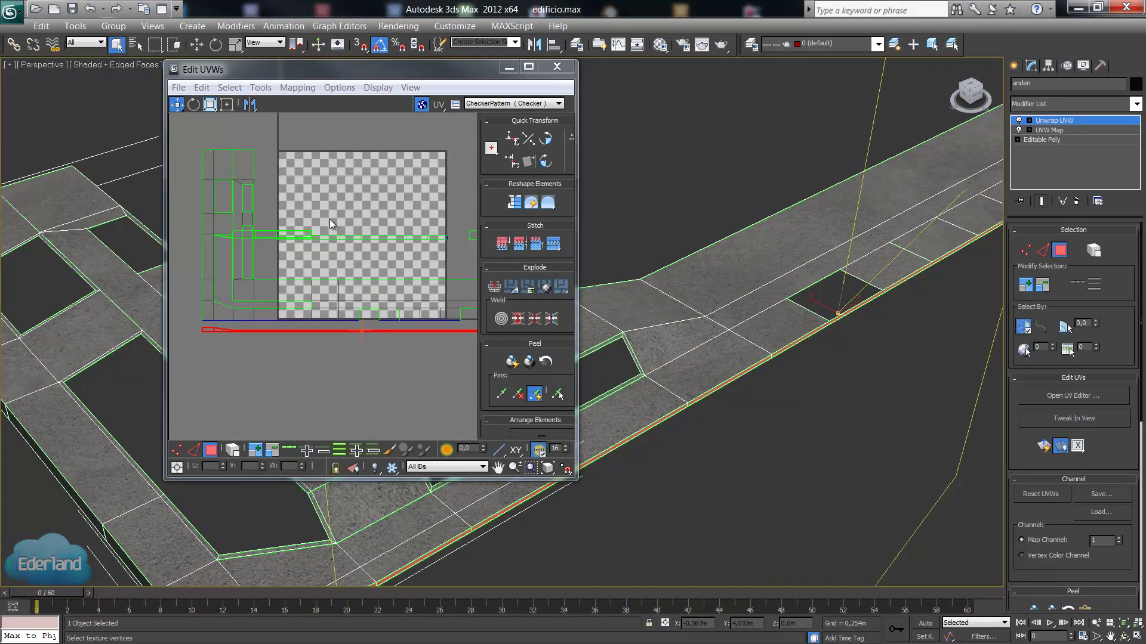
{"action": "left_click", "coordinate": [261, 236]}
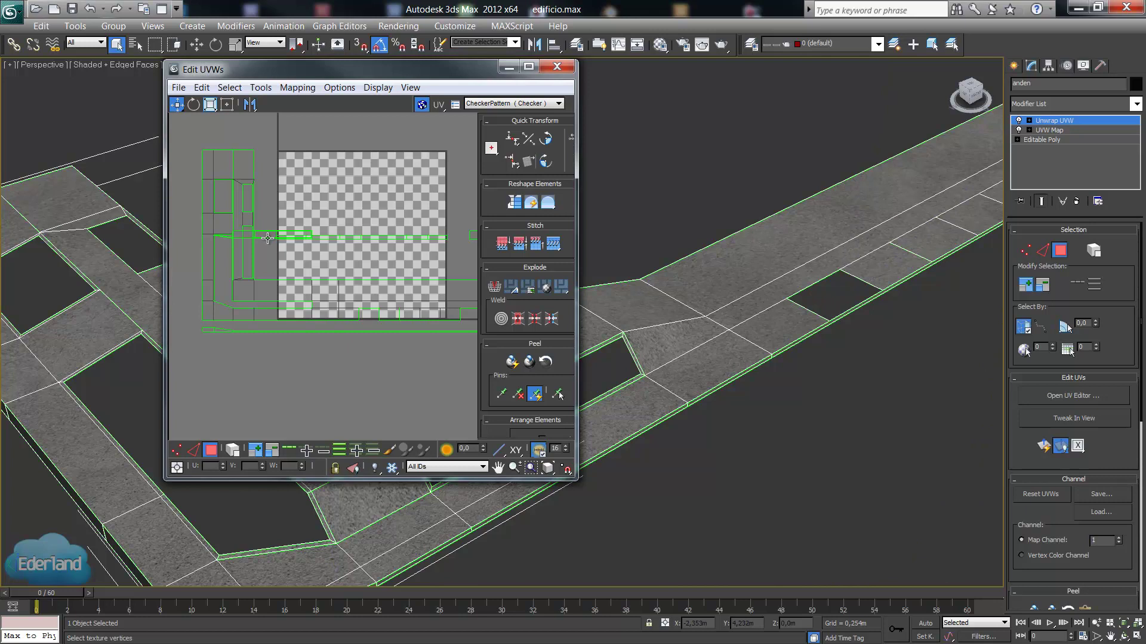
{"action": "left_click", "coordinate": [267, 238]}
{"action": "left_click_drag", "start_coordinate": [333, 77], "coordinate": [835, 102]}
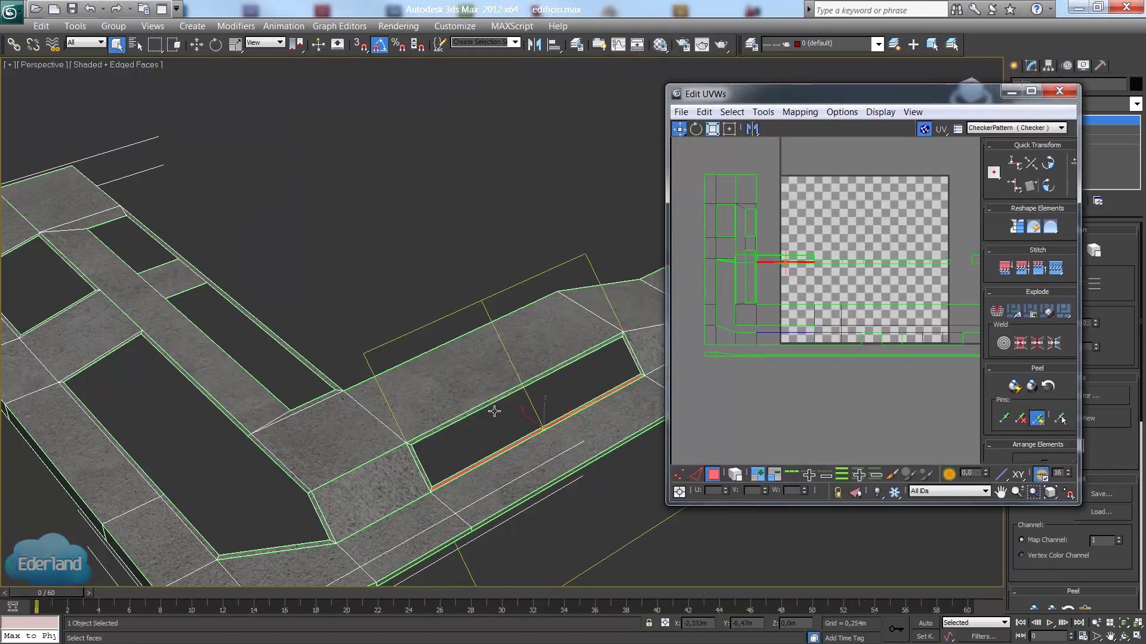
Add the narrow, long and short face strips to the selection and nudge their UVs down.
{"action": "scroll", "coordinate": [448, 440], "scroll_direction": "up", "scroll_amount": 5}
{"action": "mouse_move", "coordinate": [350, 396]}
{"action": "middle_mouse_down"}
{"action": "mouse_move", "coordinate": [220, 353]}
{"action": "mouse_move", "coordinate": [358, 448]}
{"action": "middle_mouse_up"}
{"action": "scroll", "coordinate": [358, 447], "scroll_direction": "down", "scroll_amount": 3}
{"action": "left_click", "coordinate": [196, 525], "text": "ctrl"}
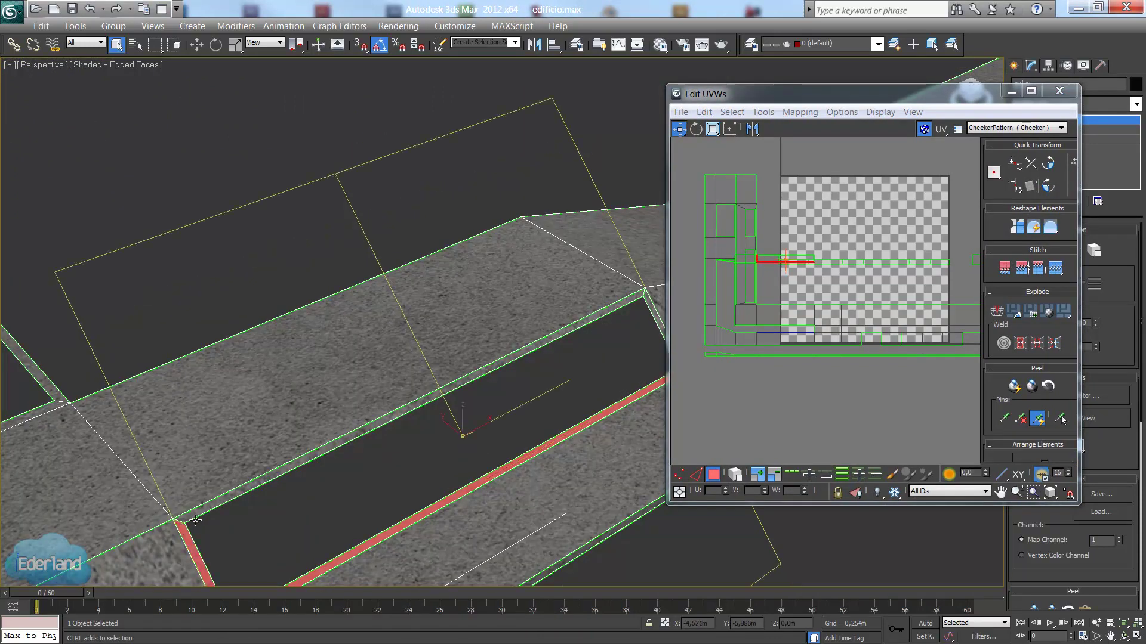
{"action": "mouse_move", "coordinate": [195, 521]}
{"action": "middle_mouse_down"}
{"action": "mouse_move", "coordinate": [294, 353]}
{"action": "mouse_move", "coordinate": [334, 337]}
{"action": "middle_mouse_up"}
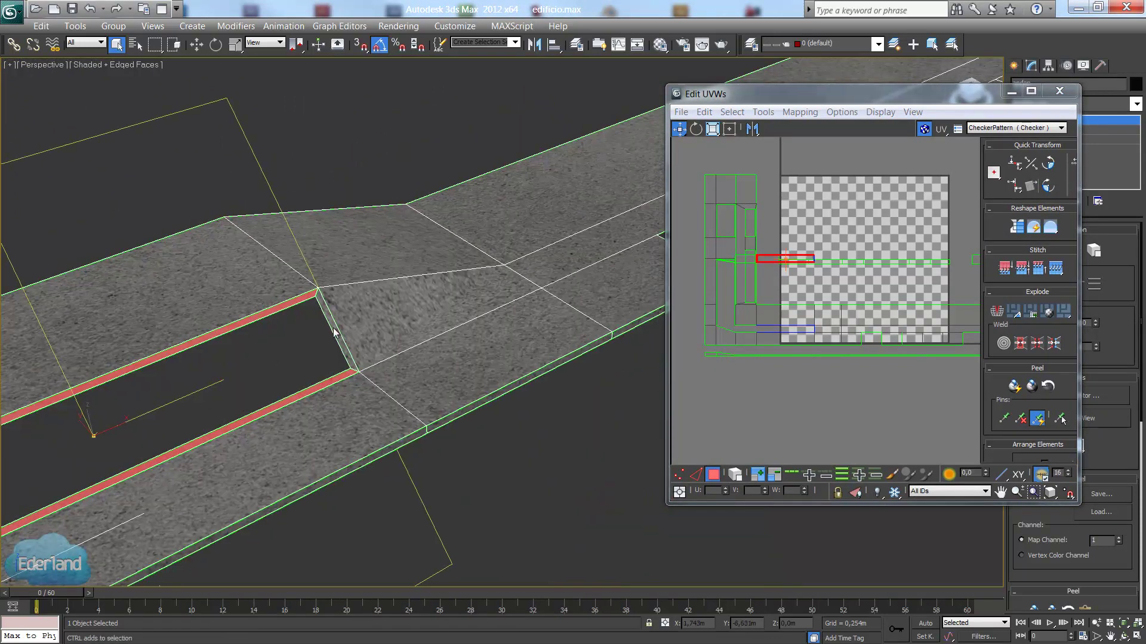
{"action": "left_click", "coordinate": [334, 332], "text": "ctrl"}
{"action": "scroll", "coordinate": [815, 242], "scroll_direction": "up", "scroll_amount": 1}
{"action": "scroll", "coordinate": [801, 260], "scroll_direction": "up", "scroll_amount": 2}
{"action": "scroll", "coordinate": [797, 272], "scroll_direction": "up", "scroll_amount": 2}
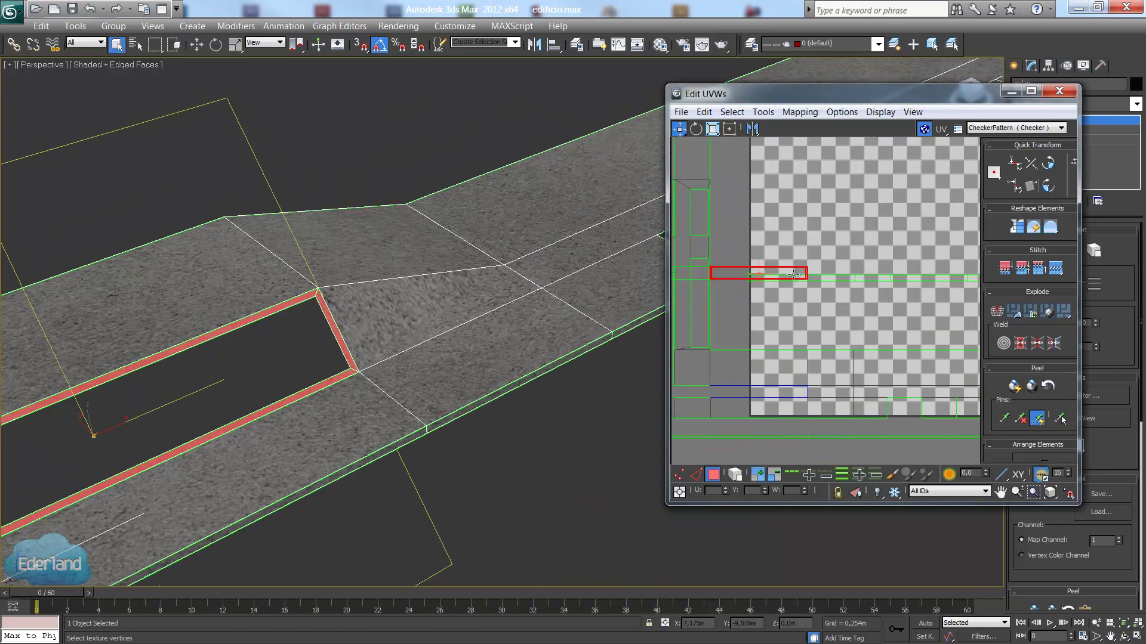
{"action": "left_click_drag", "start_coordinate": [794, 275], "coordinate": [795, 290]}
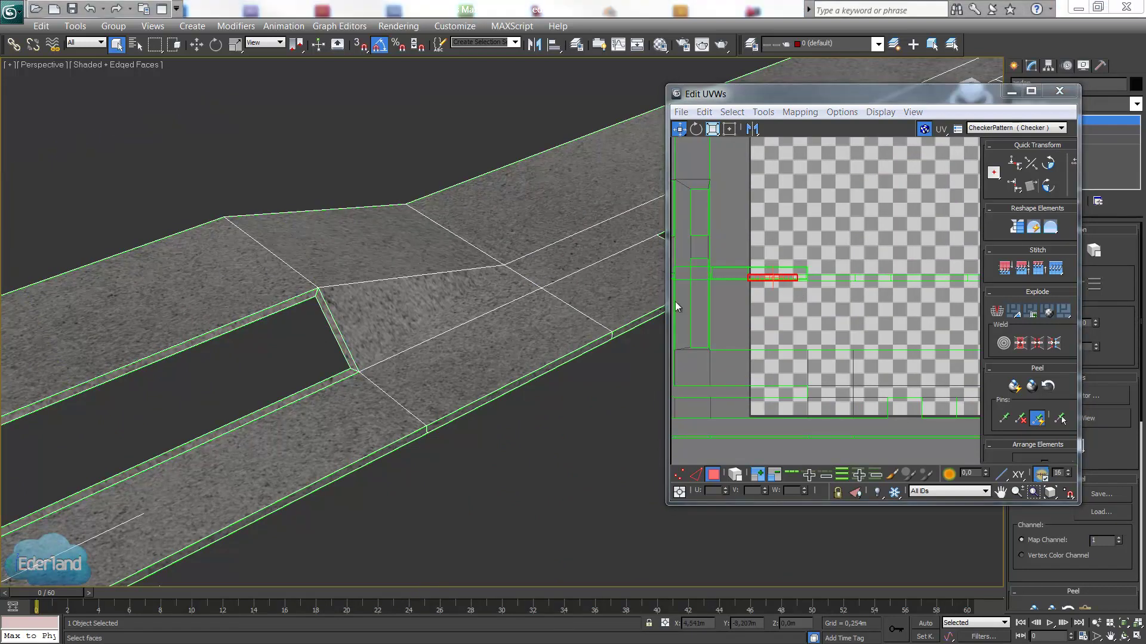
{"action": "mouse_move", "coordinate": [774, 277]}
{"action": "left_mouse_down"}
{"action": "mouse_move", "coordinate": [773, 317]}
{"action": "mouse_move", "coordinate": [793, 308]}
{"action": "mouse_move", "coordinate": [780, 315]}
{"action": "mouse_move", "coordinate": [786, 302]}
{"action": "left_mouse_up"}
Select the inner strips around the hole and move their UV pieces down.
{"action": "scroll", "coordinate": [800, 313], "scroll_direction": "up", "scroll_amount": 2}
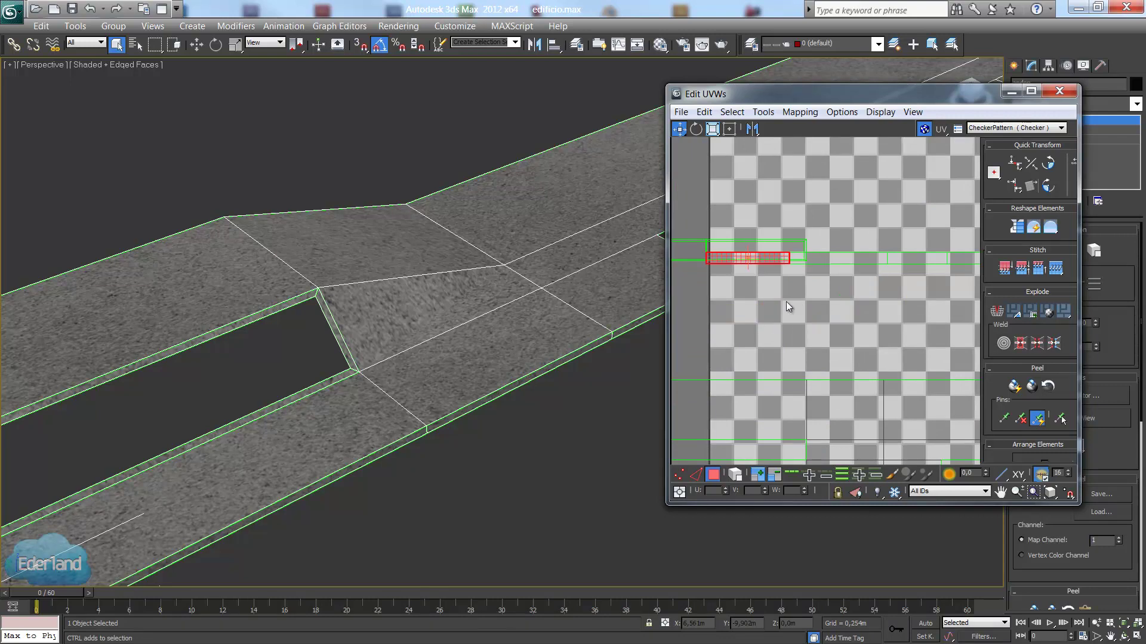
{"action": "left_click", "coordinate": [303, 303]}
{"action": "left_click", "coordinate": [325, 385], "text": "ctrl"}
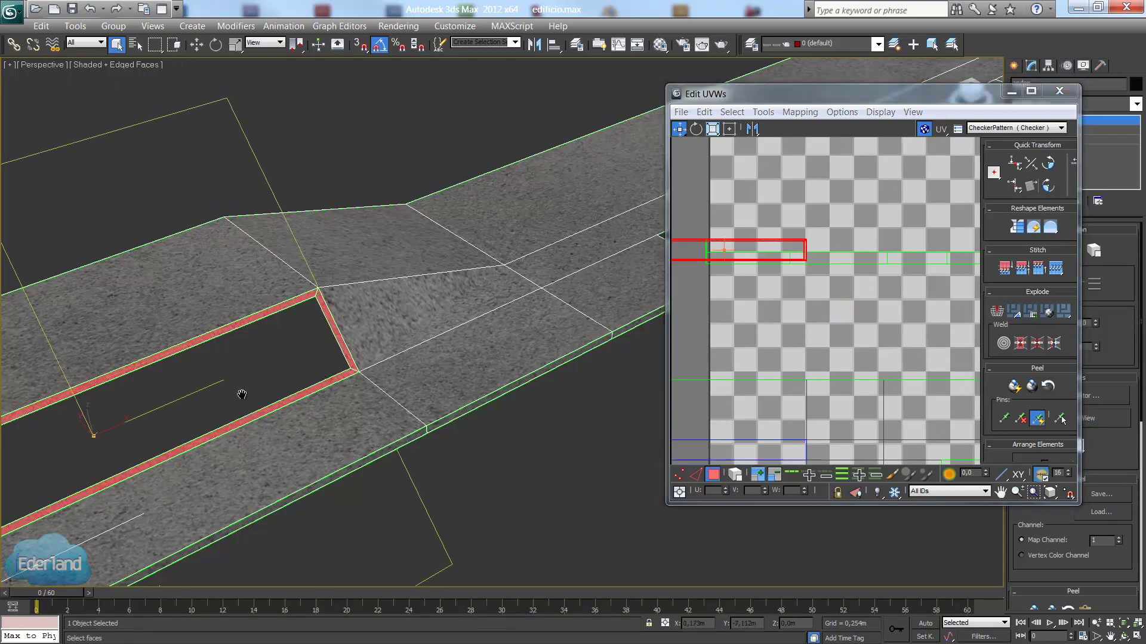
{"action": "key", "text": "z"}
{"action": "left_click", "coordinate": [178, 401], "text": "ctrl"}
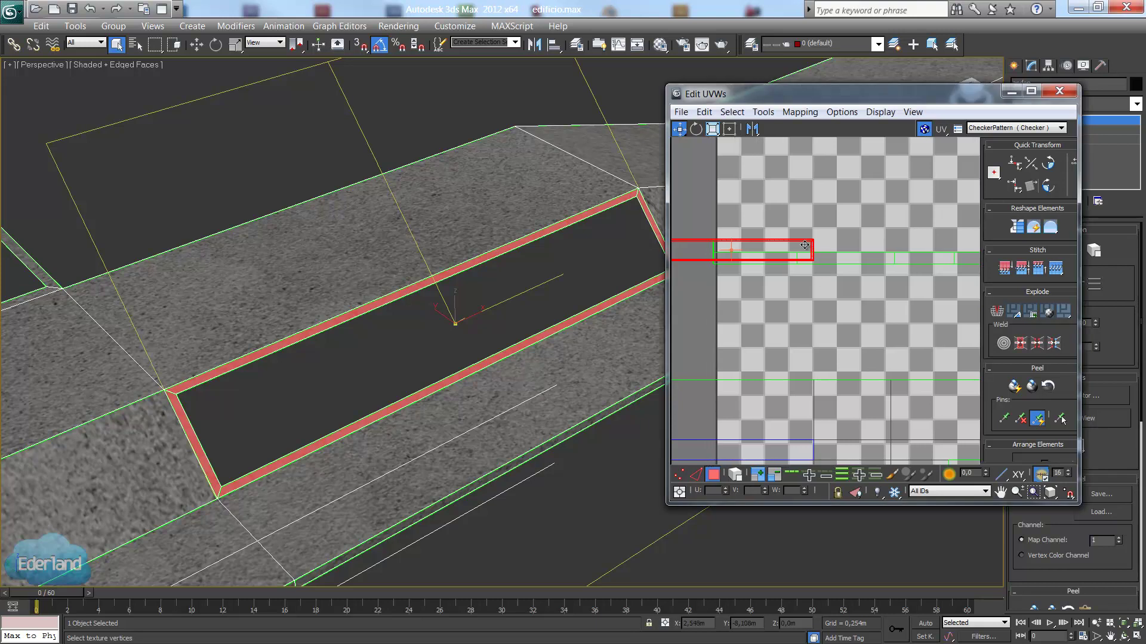
{"action": "left_click_drag", "start_coordinate": [805, 240], "coordinate": [806, 325]}
{"action": "middle_click_drag", "start_coordinate": [806, 325], "coordinate": [875, 343]}
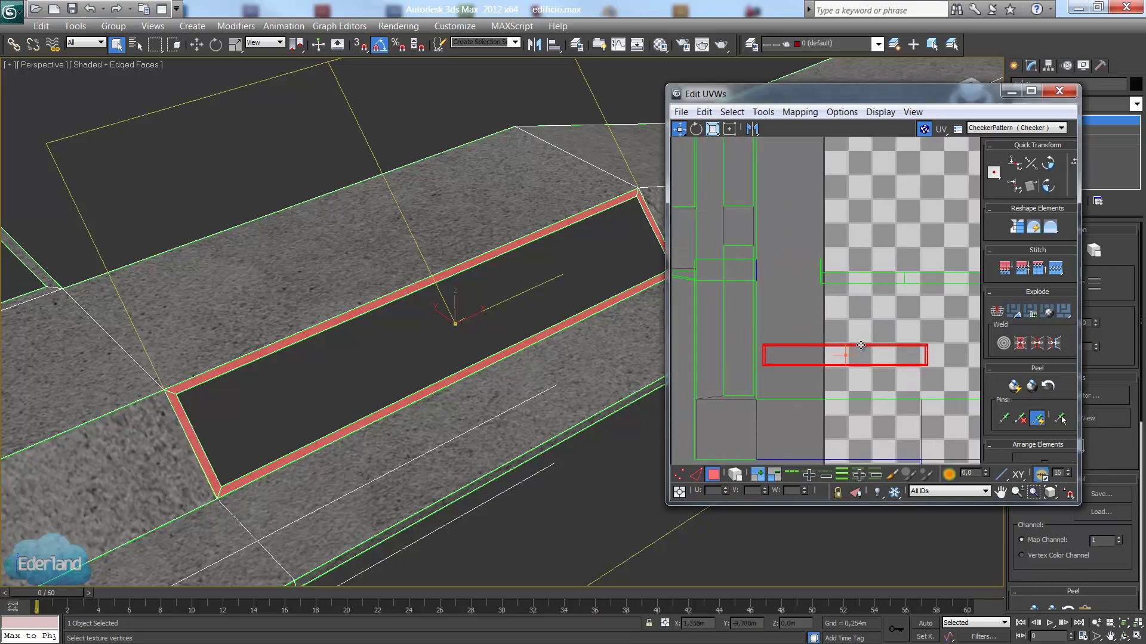
{"action": "left_click_drag", "start_coordinate": [859, 344], "coordinate": [859, 361]}
{"action": "scroll", "coordinate": [238, 195], "scroll_direction": "down", "scroll_amount": 5}
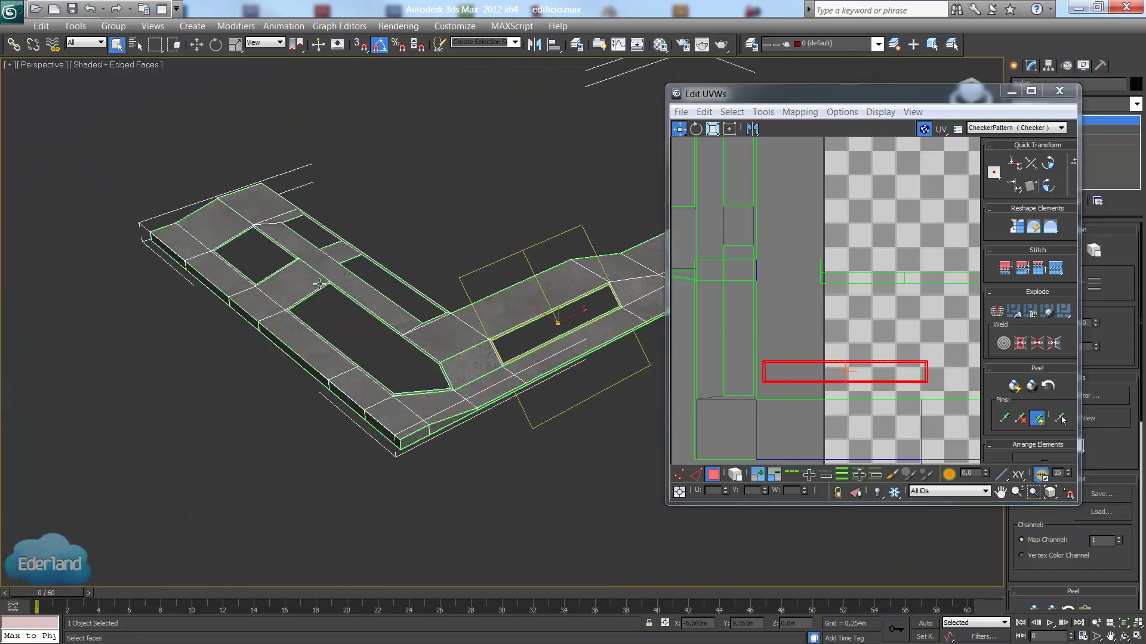
Select the sidewalk's front side faces, including the left corner side face.
{"action": "left_click", "coordinate": [378, 428]}
{"action": "left_click", "coordinate": [342, 403], "text": "ctrl"}
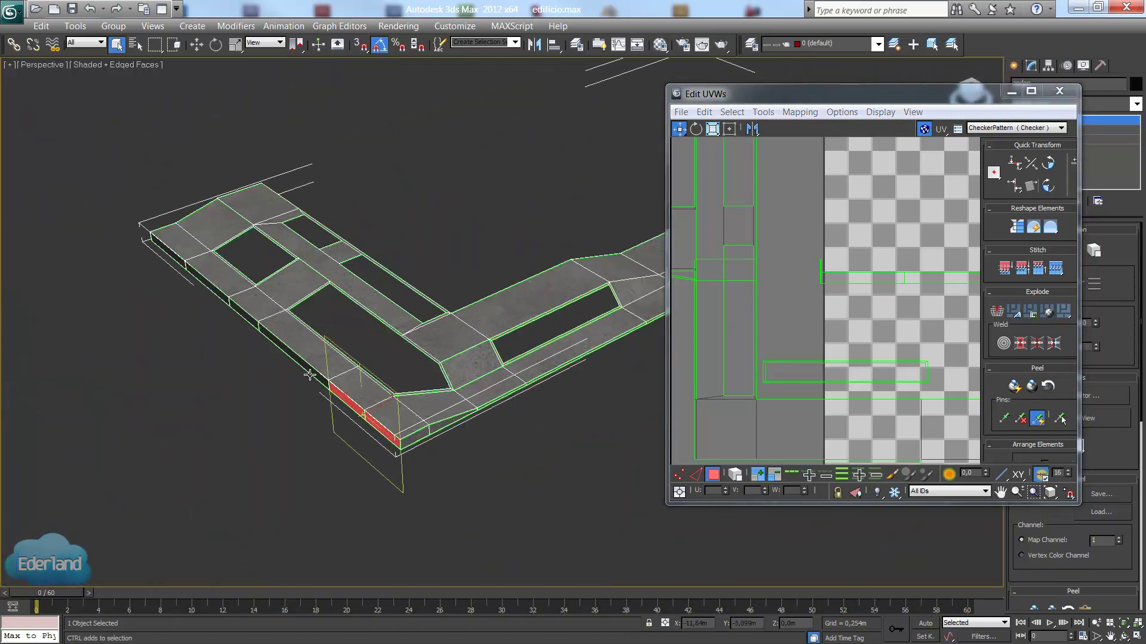
{"action": "left_click", "coordinate": [309, 365], "text": "ctrl"}
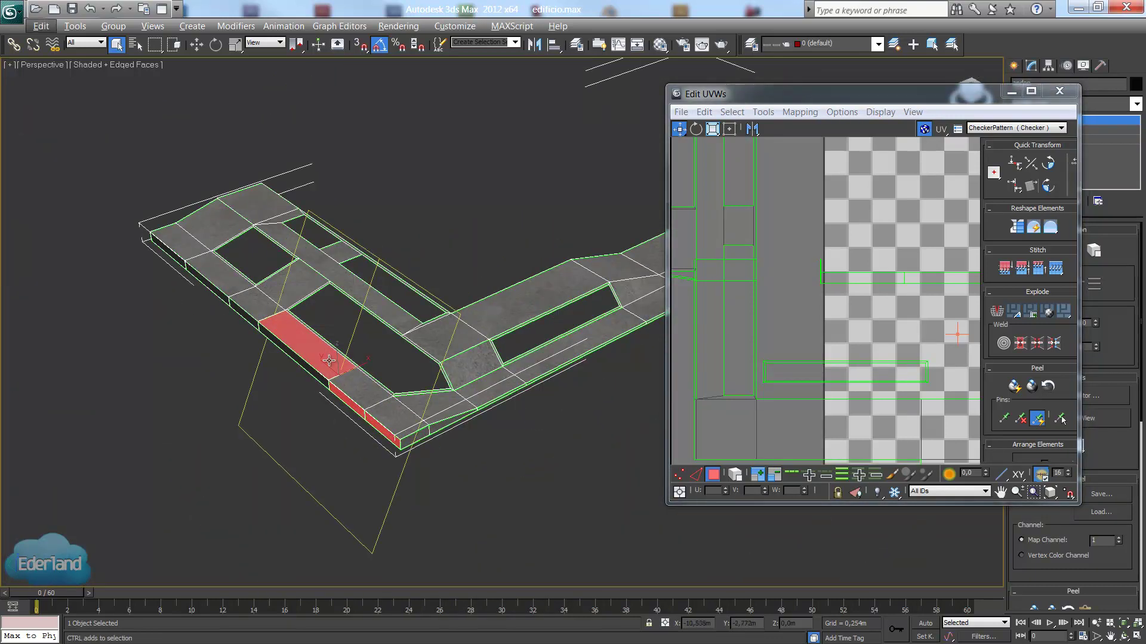
{"action": "left_click", "coordinate": [332, 383], "text": "alt"}
{"action": "left_click", "coordinate": [322, 377], "text": "ctrl"}
{"action": "left_click", "coordinate": [241, 310], "text": "ctrl"}
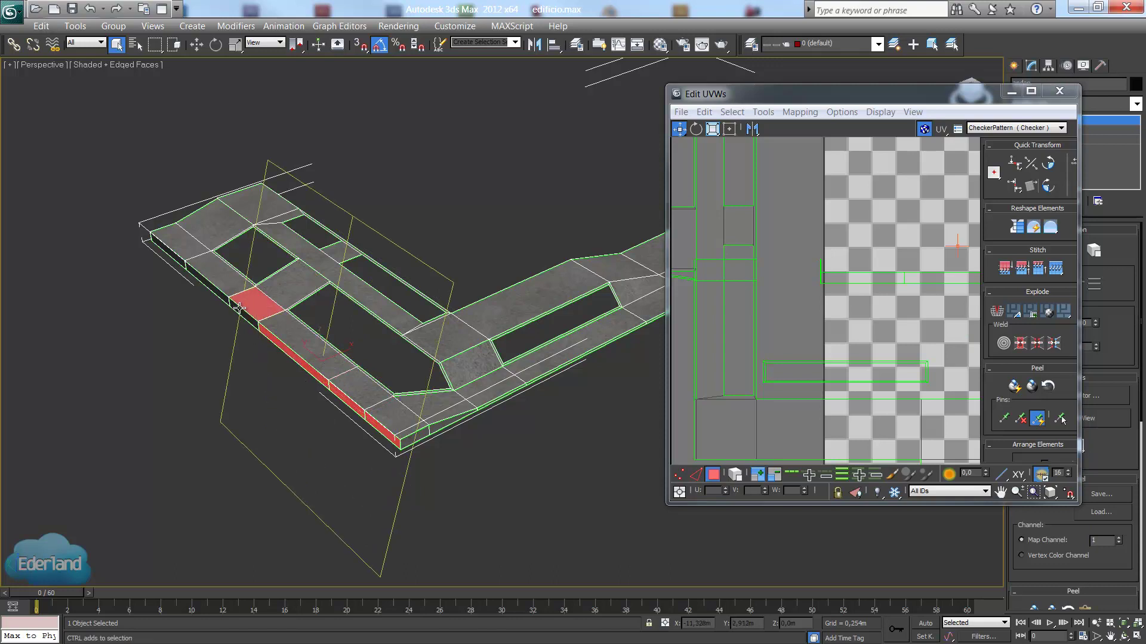
{"action": "left_click", "coordinate": [221, 293], "text": "ctrl"}
{"action": "left_click", "coordinate": [237, 308], "text": "alt"}
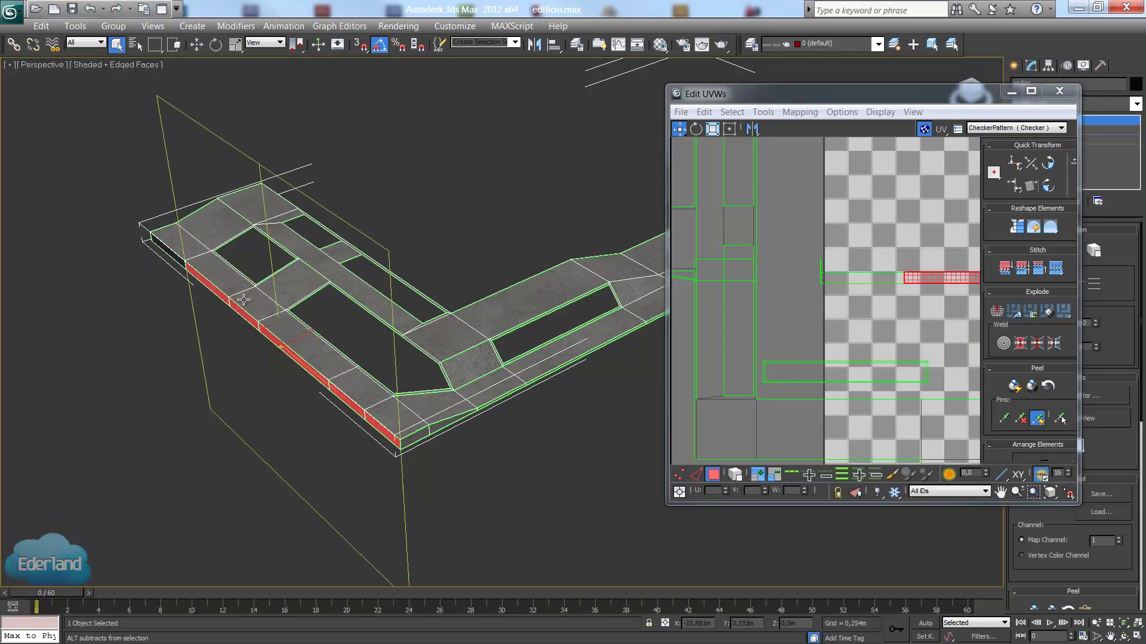
{"action": "left_click", "coordinate": [176, 246], "text": "ctrl"}
{"action": "left_click", "coordinate": [180, 249], "text": "alt"}
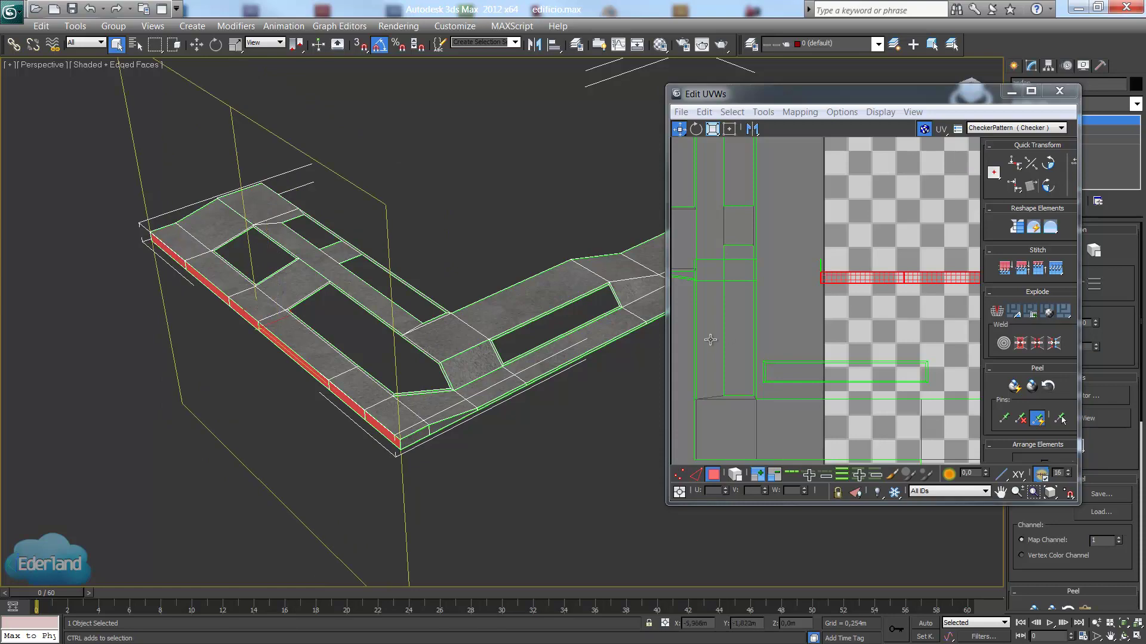
In the maximized UV editor, drag the side-face UV strip below the checker map.
{"action": "left_click", "coordinate": [1031, 92]}
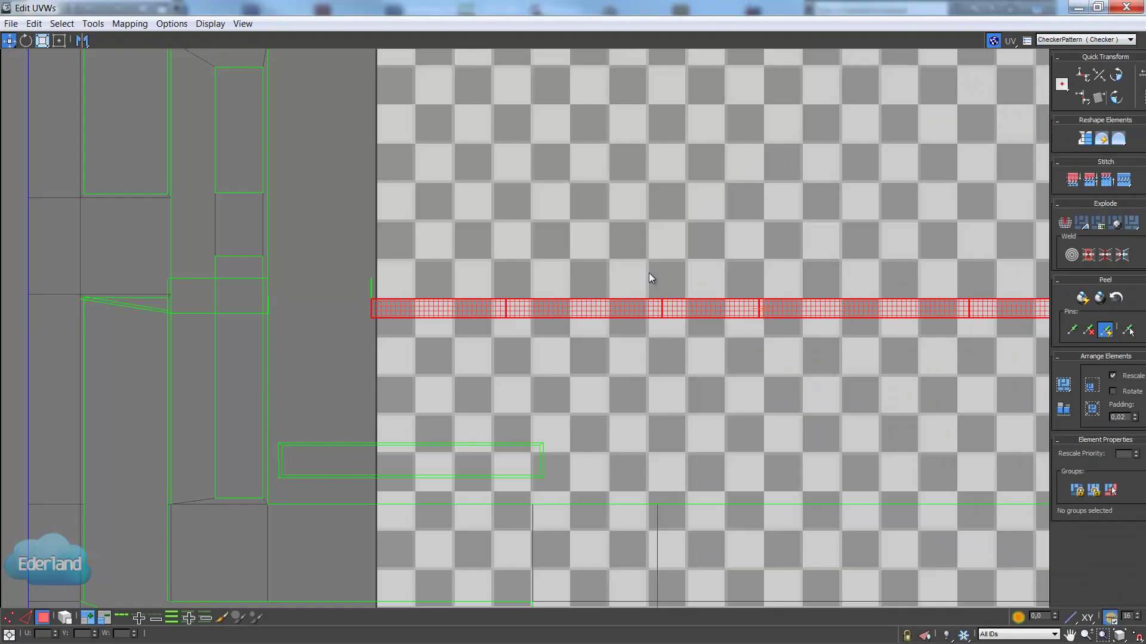
{"action": "scroll", "coordinate": [597, 286], "scroll_direction": "down", "scroll_amount": 3}
{"action": "scroll", "coordinate": [571, 299], "scroll_direction": "down", "scroll_amount": 4}
{"action": "middle_click_drag", "start_coordinate": [637, 292], "coordinate": [577, 283]}
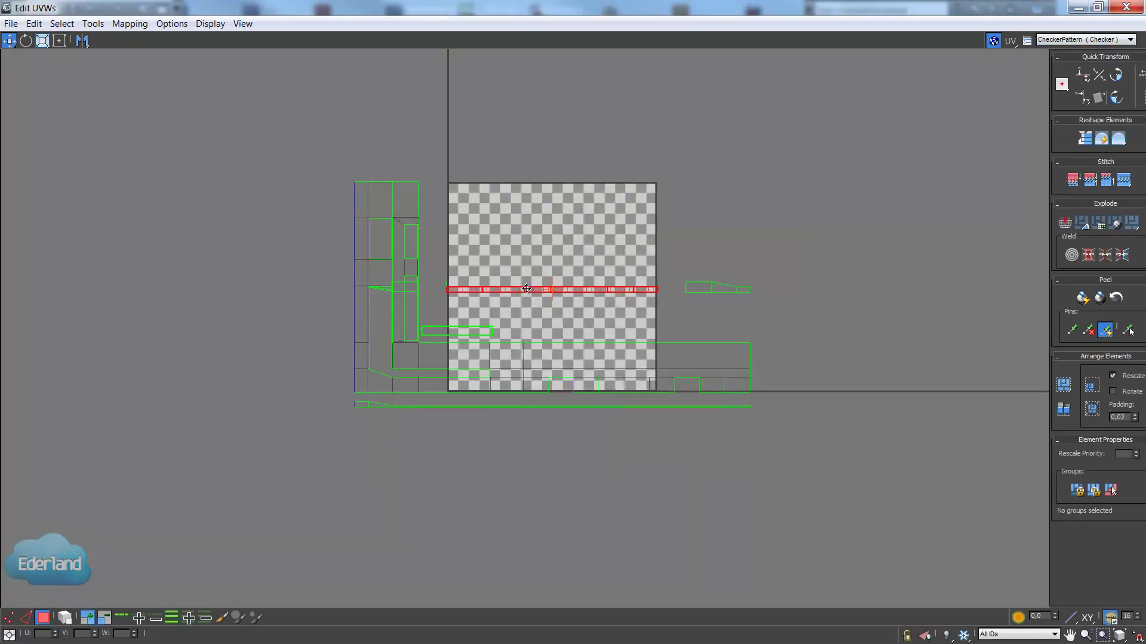
{"action": "left_click_drag", "start_coordinate": [526, 289], "coordinate": [437, 419]}
{"action": "left_click", "coordinate": [697, 289]}
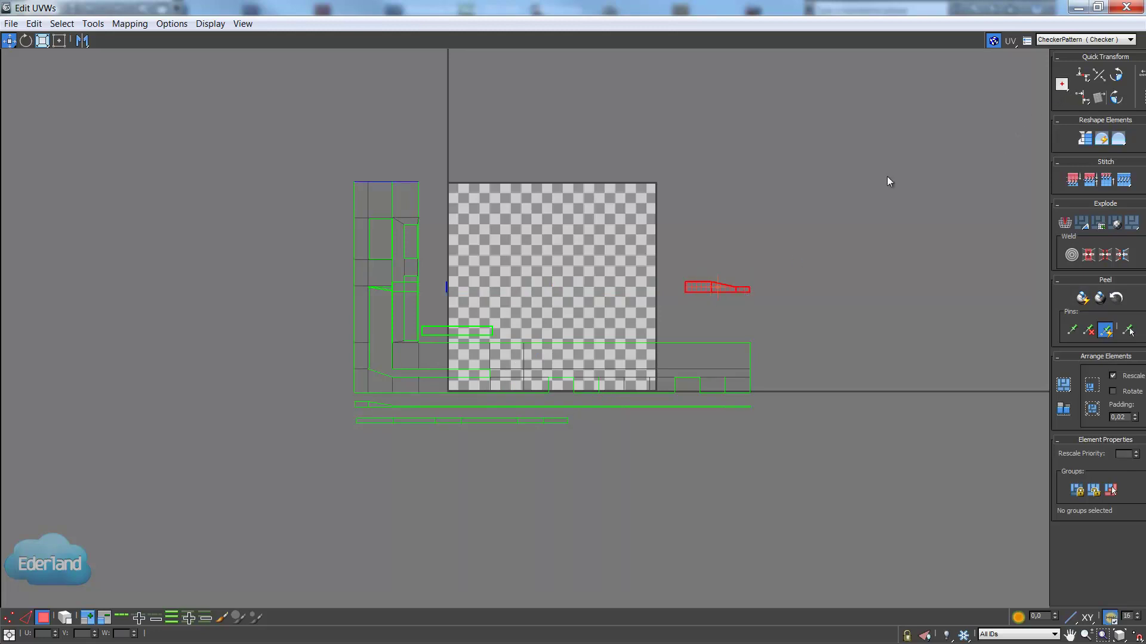
{"action": "left_click", "coordinate": [1097, 7]}
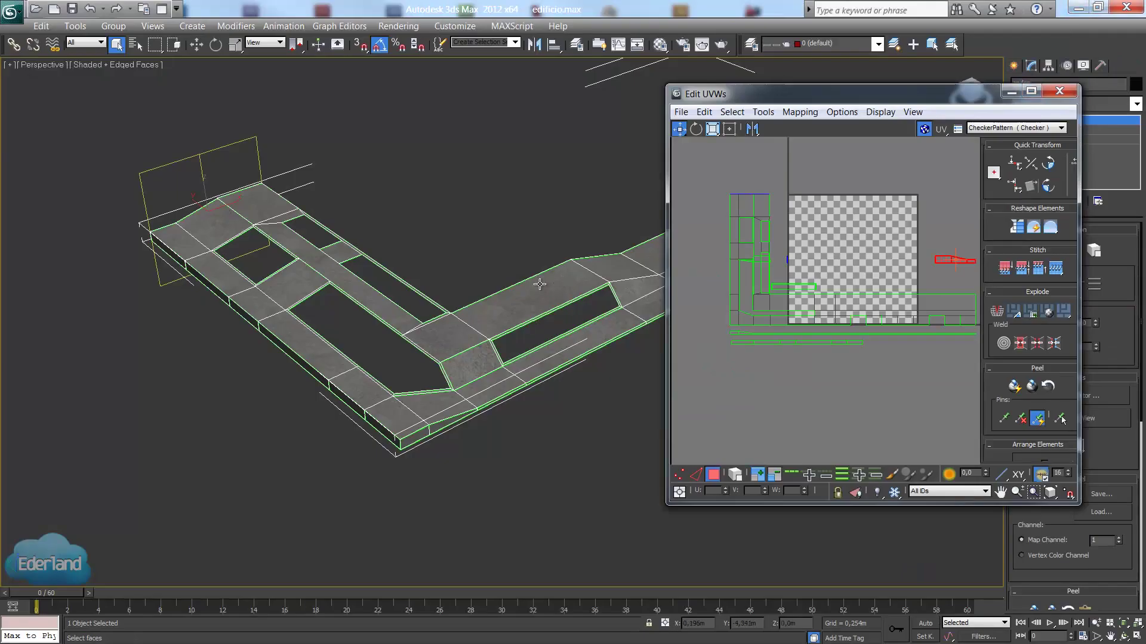
Move the small wedge UV piece below the checker map.
{"action": "mouse_move", "coordinate": [219, 170]}
{"action": "middle_mouse_down", "text": "alt"}
{"action": "mouse_move", "coordinate": [378, 241]}
{"action": "mouse_move", "coordinate": [358, 268]}
{"action": "middle_mouse_up", "text": "alt"}
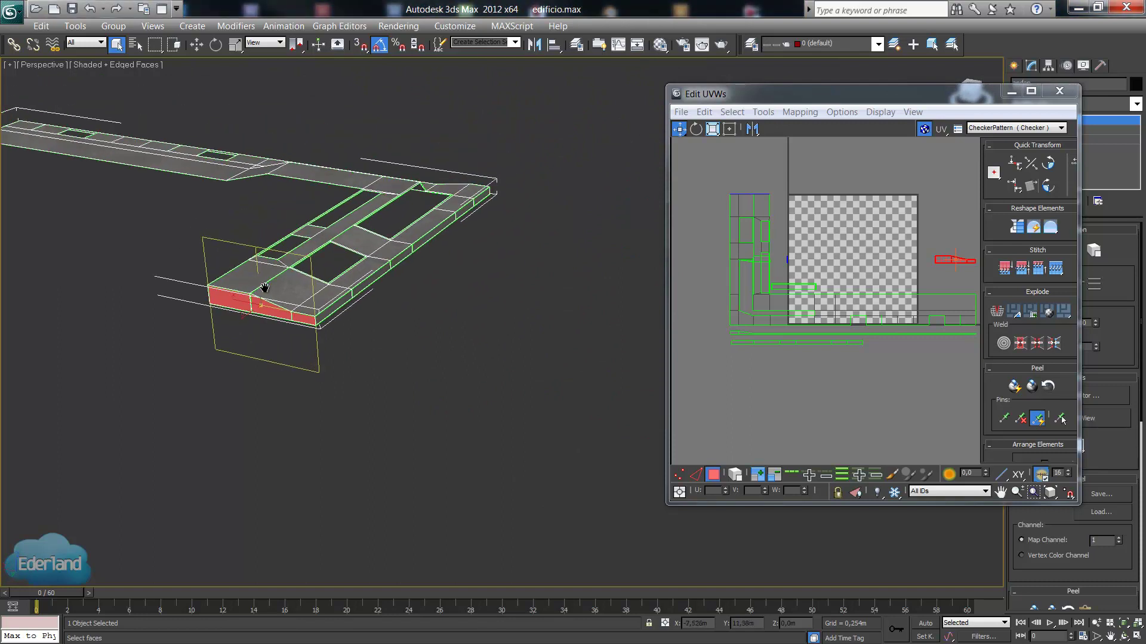
{"action": "middle_click_drag", "start_coordinate": [871, 285], "coordinate": [789, 306]}
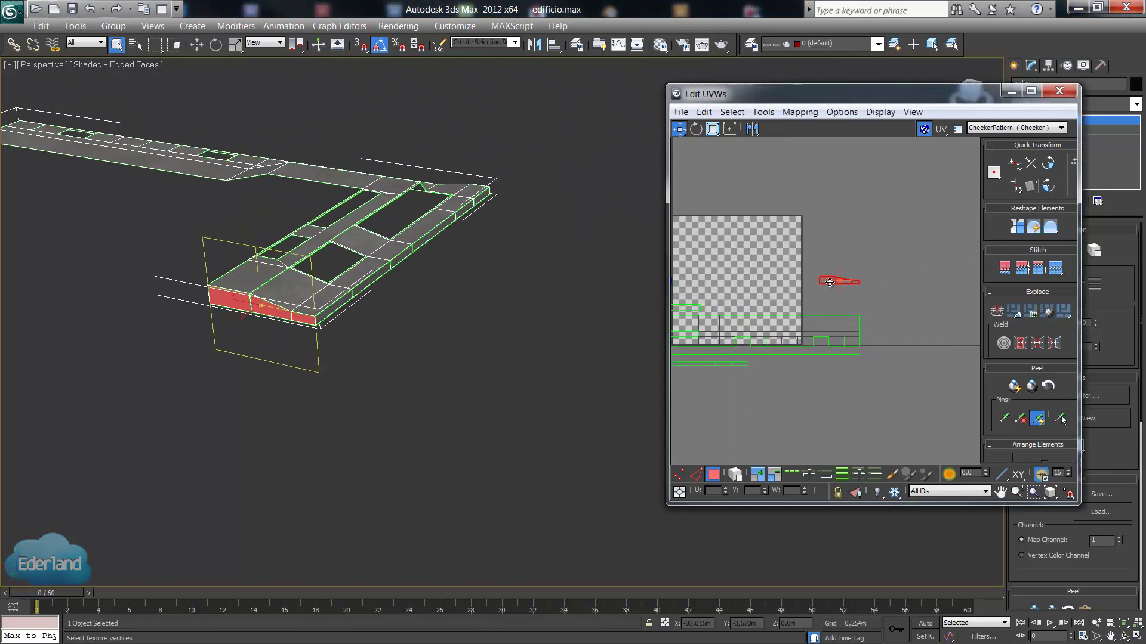
{"action": "left_click_drag", "start_coordinate": [829, 282], "coordinate": [763, 365]}
{"action": "middle_click_drag", "start_coordinate": [754, 329], "coordinate": [815, 323]}
{"action": "scroll", "coordinate": [821, 321], "scroll_direction": "up", "scroll_amount": 3}
{"action": "middle_click_drag", "start_coordinate": [727, 295], "coordinate": [772, 326]}
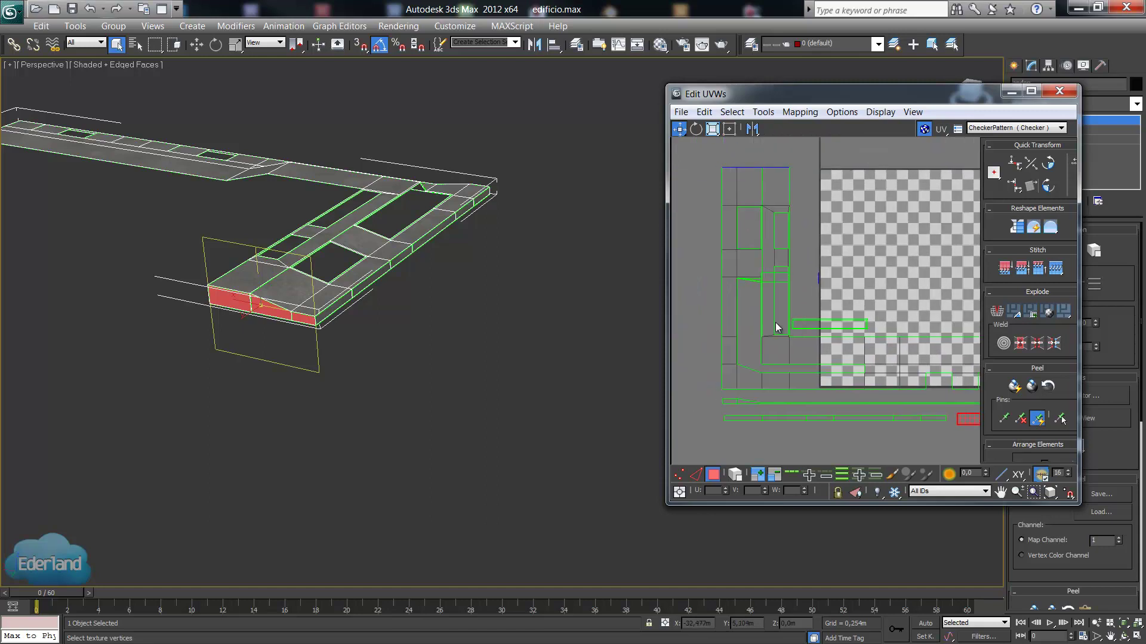
{"action": "scroll", "coordinate": [415, 283], "scroll_direction": "up", "scroll_amount": 5}
{"action": "mouse_move", "coordinate": [513, 262]}
{"action": "middle_mouse_down", "text": "alt"}
{"action": "mouse_move", "coordinate": [415, 283]}
{"action": "mouse_move", "coordinate": [248, 213]}
{"action": "mouse_move", "coordinate": [388, 268]}
{"action": "middle_mouse_up", "text": "alt"}
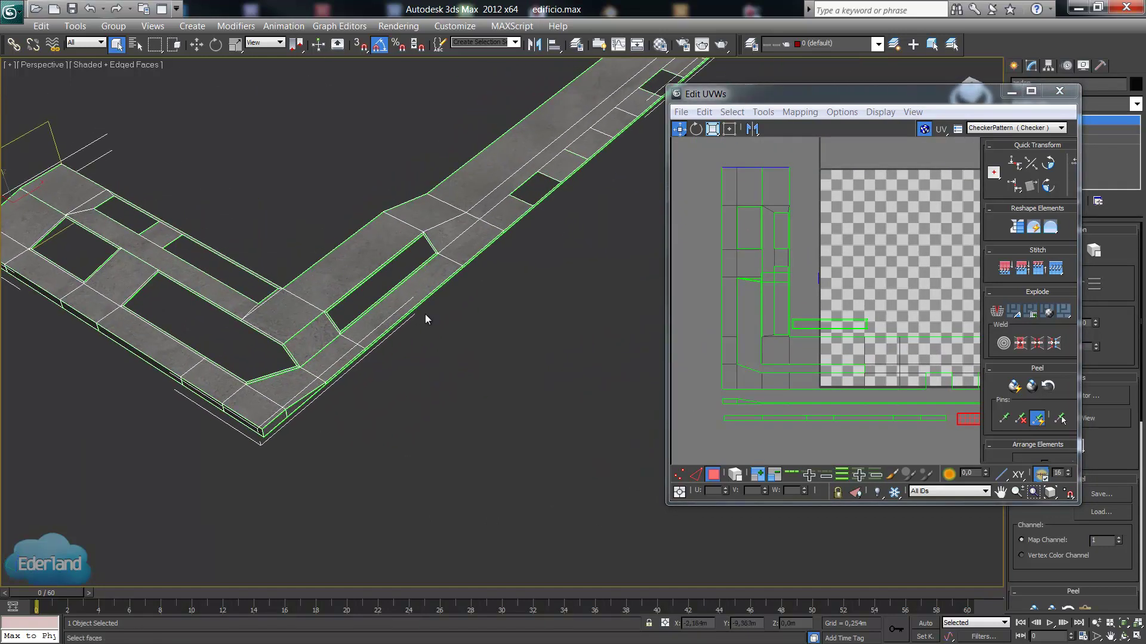
Select a top face of the sidewalk frame and move its UVs onto the checker map.
{"action": "left_click", "coordinate": [317, 337]}
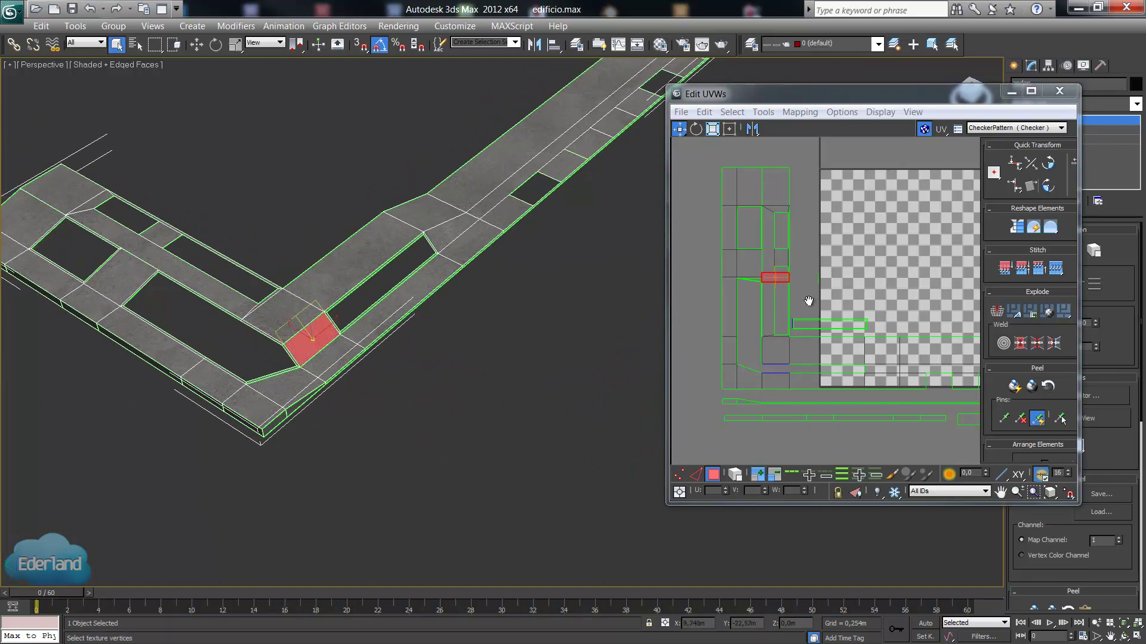
{"action": "middle_click_drag", "start_coordinate": [784, 284], "coordinate": [738, 279]}
{"action": "mouse_move", "coordinate": [731, 275]}
{"action": "left_mouse_down"}
{"action": "mouse_move", "coordinate": [851, 352]}
{"action": "mouse_move", "coordinate": [846, 324]}
{"action": "left_mouse_up"}
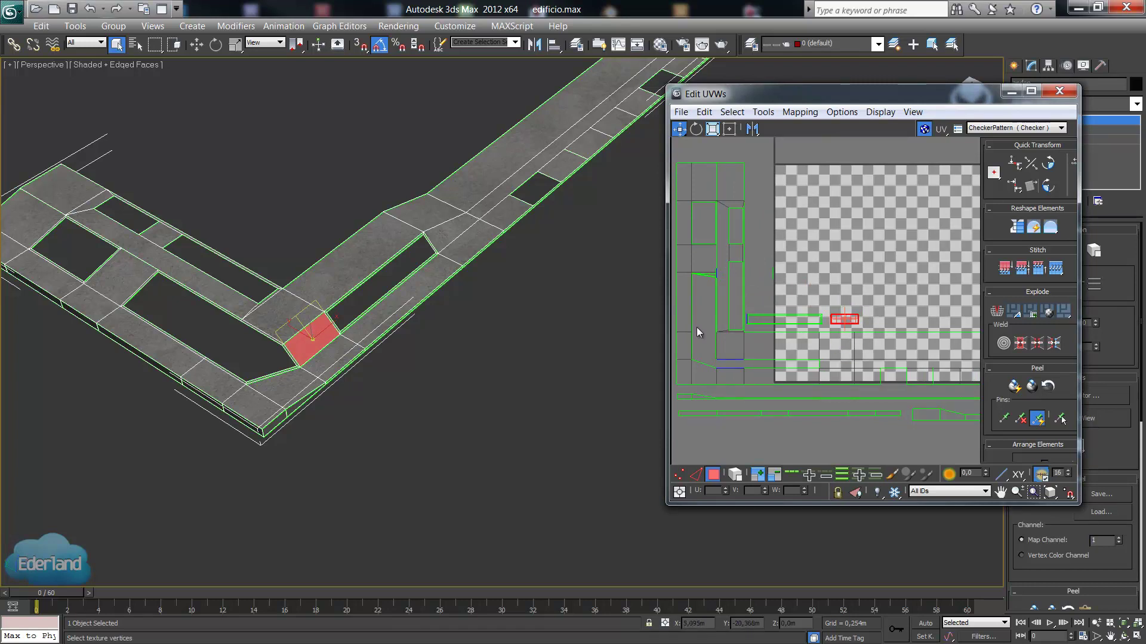
{"action": "scroll", "coordinate": [708, 363], "scroll_direction": "up", "scroll_amount": 1}
{"action": "scroll", "coordinate": [708, 362], "scroll_direction": "up", "scroll_amount": 1}
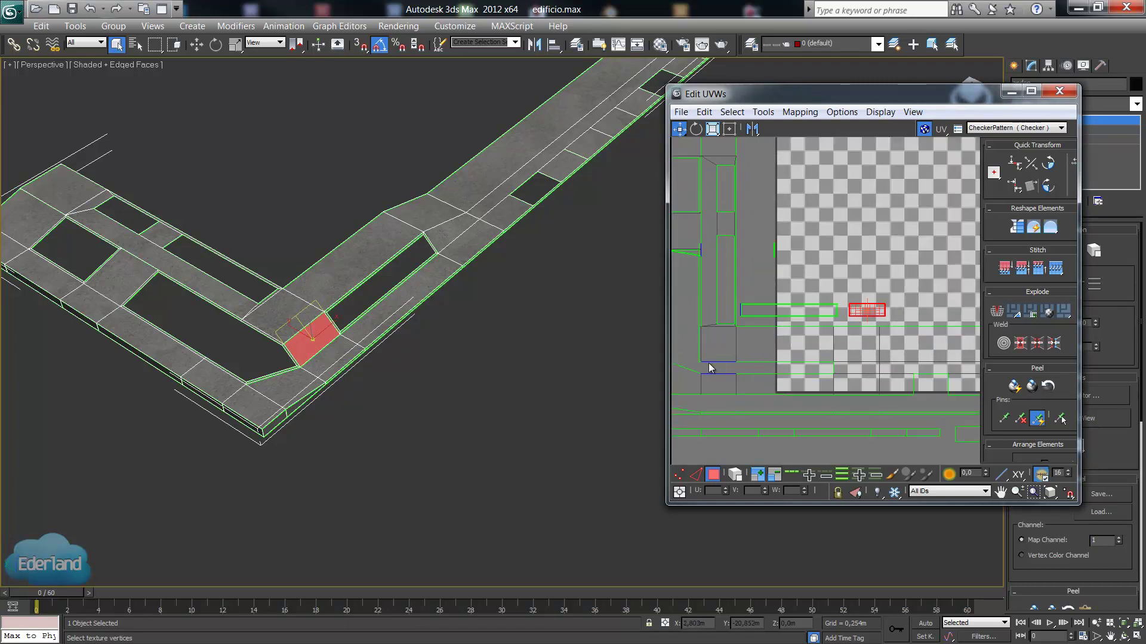
{"action": "scroll", "coordinate": [838, 325], "scroll_direction": "up", "scroll_amount": 1}
{"action": "scroll", "coordinate": [850, 303], "scroll_direction": "up", "scroll_amount": 1}
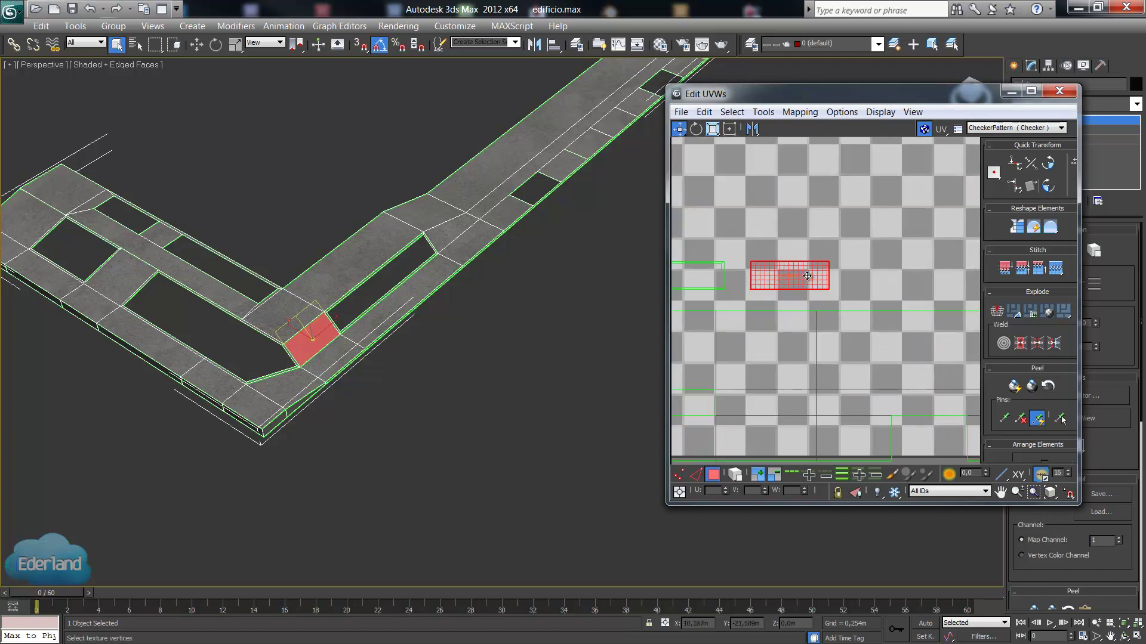
{"action": "left_click_drag", "start_coordinate": [807, 275], "coordinate": [789, 276]}
{"action": "scroll", "coordinate": [794, 280], "scroll_direction": "down", "scroll_amount": 1}
{"action": "scroll", "coordinate": [818, 316], "scroll_direction": "down", "scroll_amount": 1}
{"action": "scroll", "coordinate": [827, 343], "scroll_direction": "down", "scroll_amount": 1}
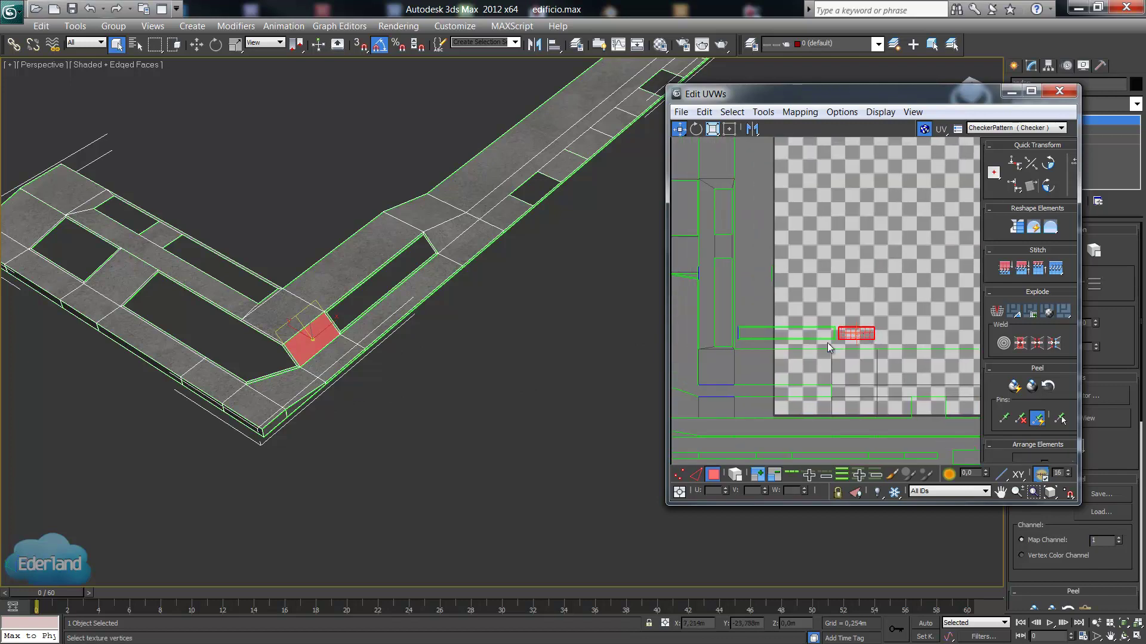
{"action": "scroll", "coordinate": [889, 331], "scroll_direction": "up", "scroll_amount": 2}
Select the sidewalk's adjacent corner faces and recompute their UVs.
{"action": "left_click", "coordinate": [380, 268]}
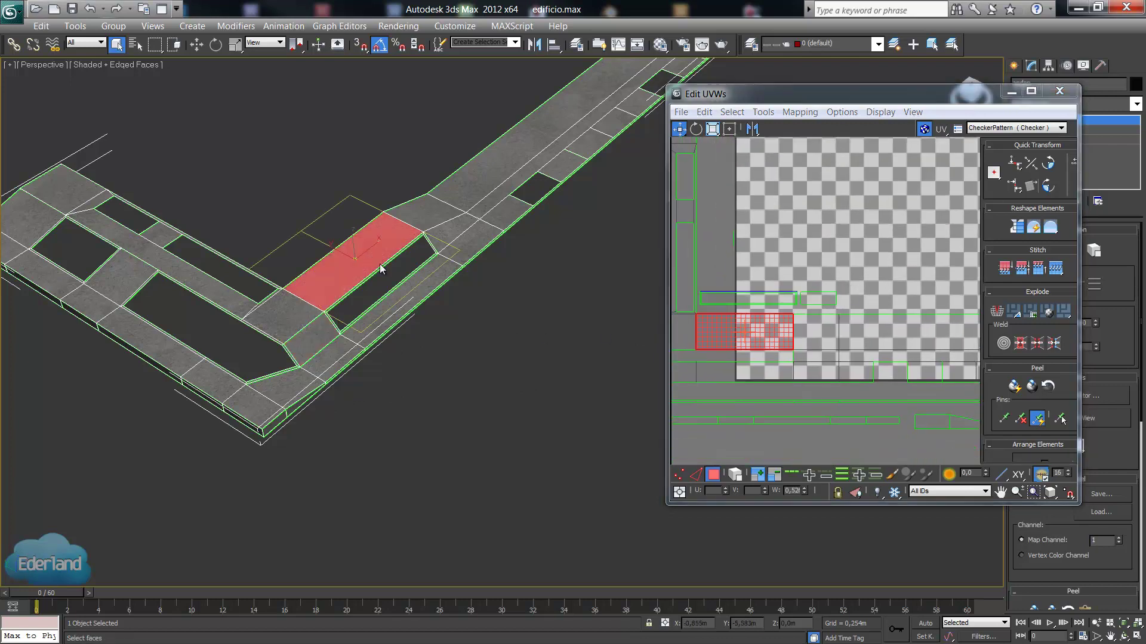
{"action": "left_click", "coordinate": [412, 222], "text": "ctrl"}
{"action": "left_click", "coordinate": [525, 139], "text": "ctrl"}
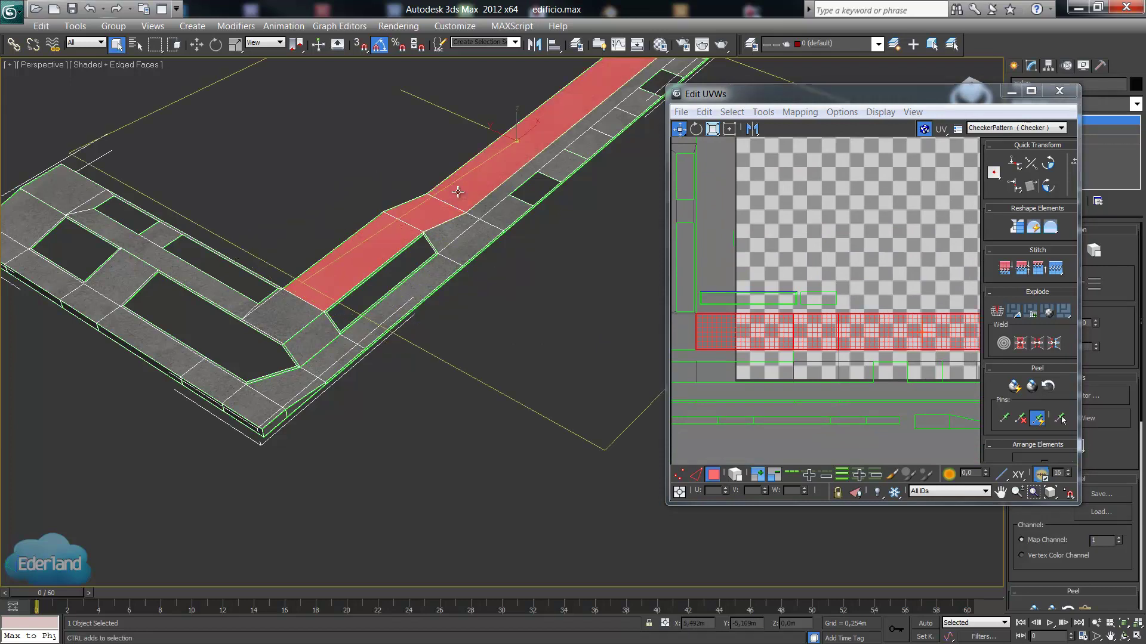
{"action": "left_click", "coordinate": [290, 319], "text": "ctrl"}
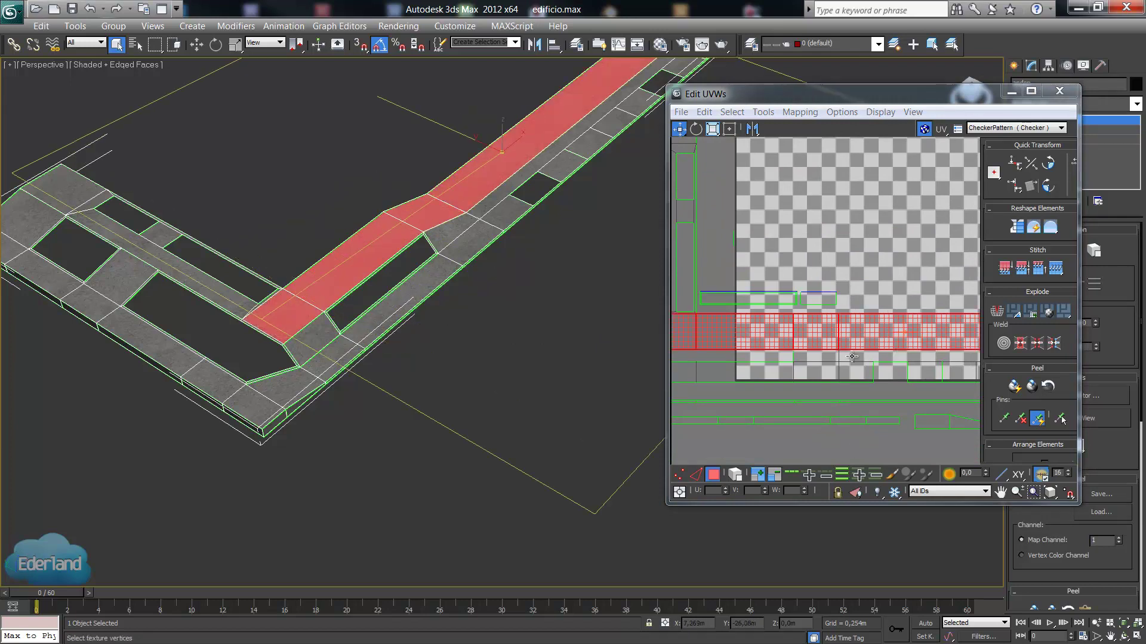
{"action": "middle_click_drag", "start_coordinate": [757, 355], "coordinate": [859, 384]}
{"action": "left_click", "coordinate": [302, 209]}
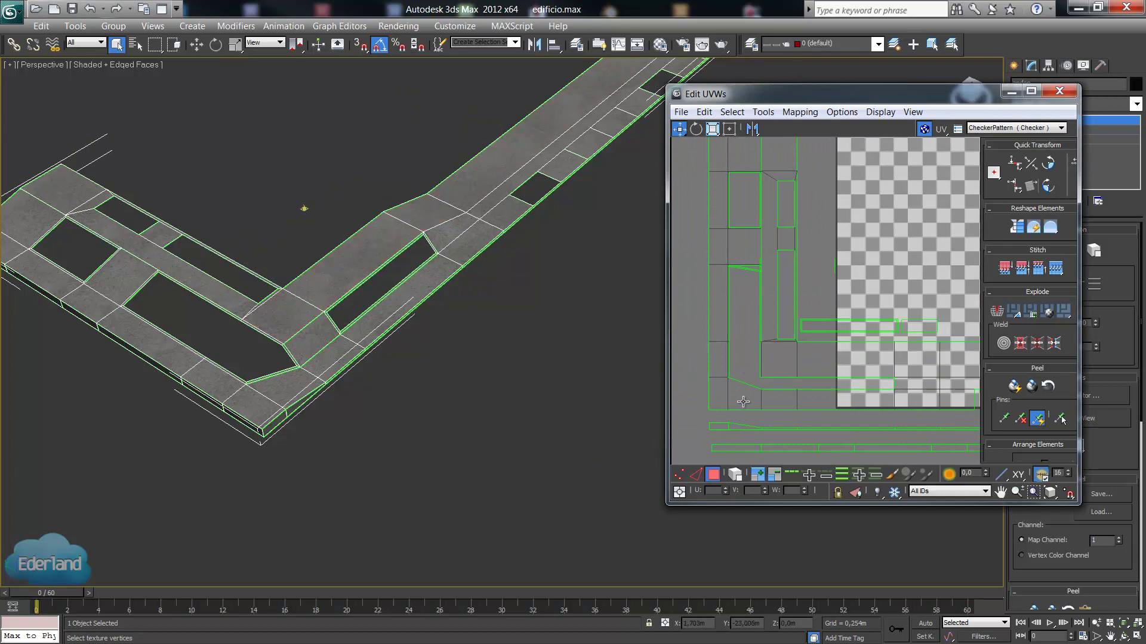
{"action": "left_click", "coordinate": [285, 387]}
{"action": "left_click", "coordinate": [779, 403], "text": "ctrl"}
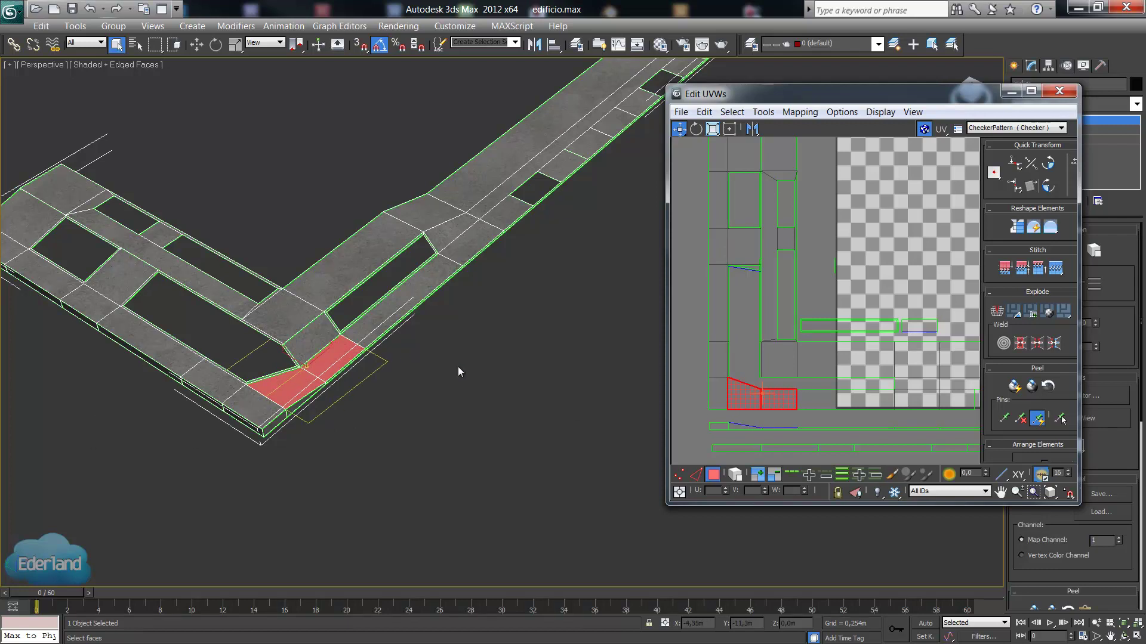
{"action": "mouse_move", "coordinate": [457, 366]}
{"action": "middle_mouse_down", "text": "alt"}
{"action": "mouse_move", "coordinate": [477, 366]}
{"action": "mouse_move", "coordinate": [363, 357]}
{"action": "mouse_move", "coordinate": [266, 399]}
{"action": "middle_mouse_up", "text": "alt"}
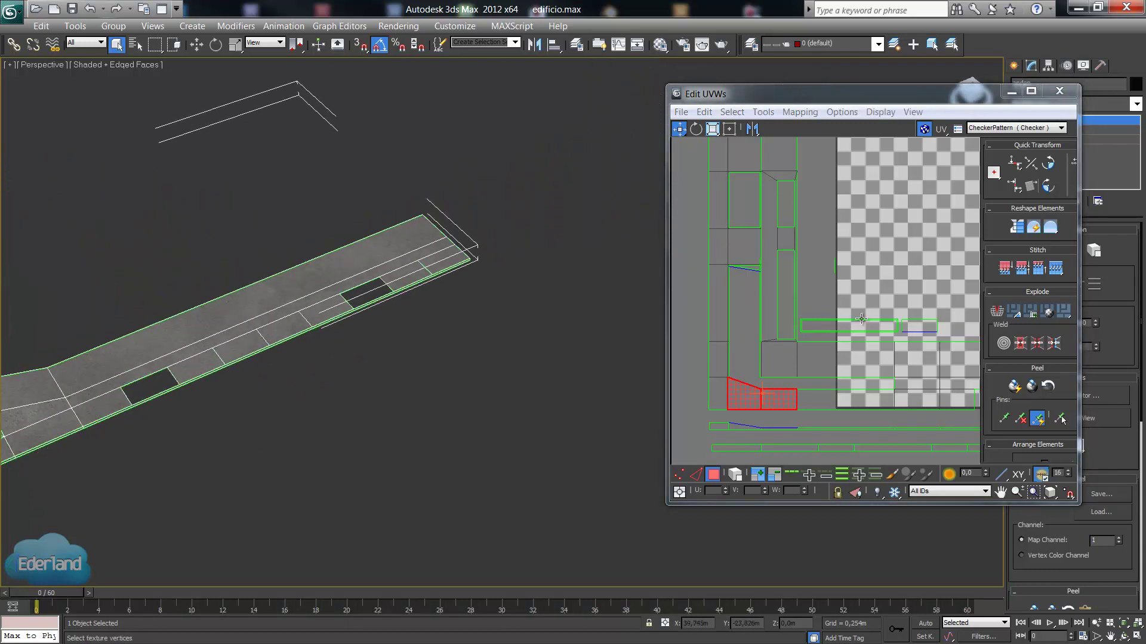
{"action": "left_click", "coordinate": [836, 267]}
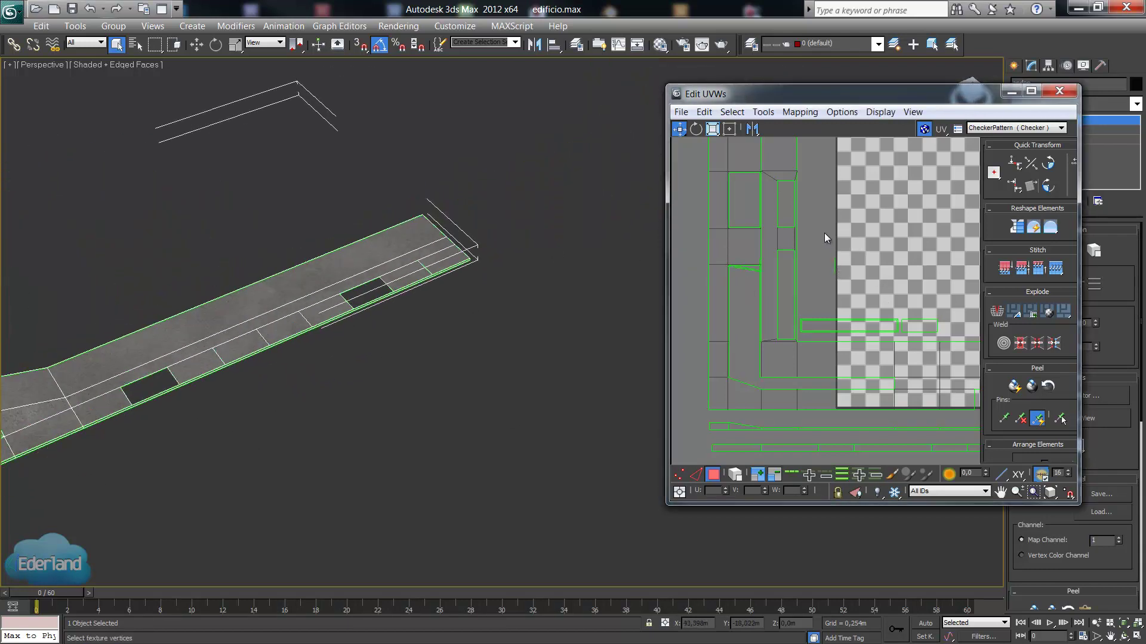
Orbit around the L-shaped corner to inspect the thin corner face.
{"action": "mouse_move", "coordinate": [532, 297]}
{"action": "middle_mouse_down"}
{"action": "mouse_move", "coordinate": [504, 333]}
{"action": "mouse_move", "coordinate": [213, 338]}
{"action": "mouse_move", "coordinate": [441, 258]}
{"action": "mouse_move", "coordinate": [300, 237]}
{"action": "middle_mouse_up"}
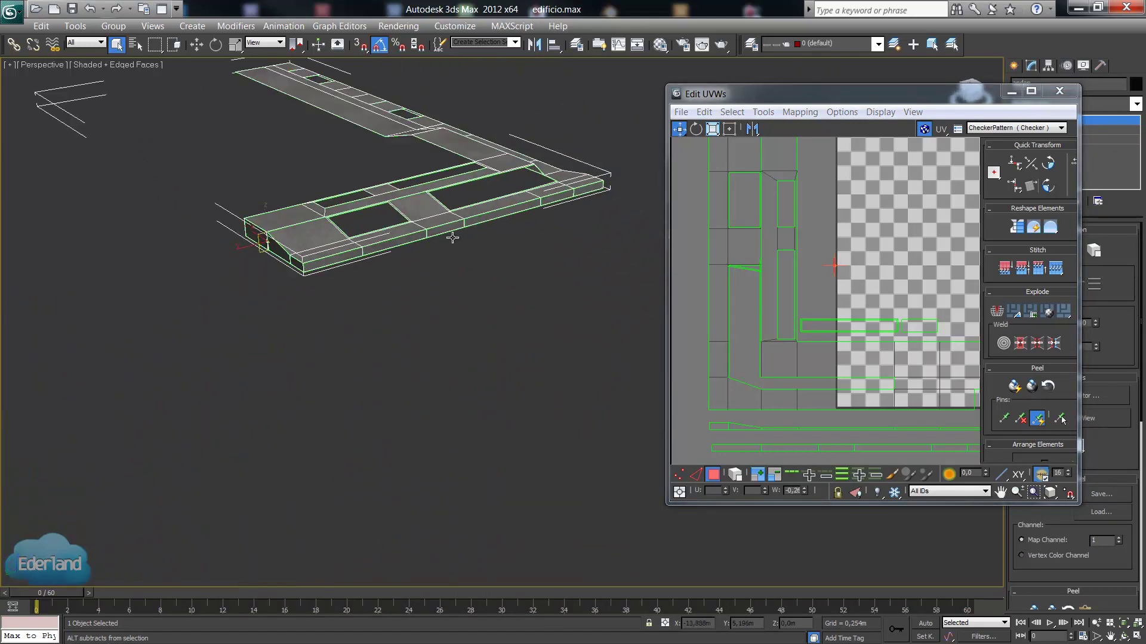
{"action": "mouse_move", "coordinate": [221, 252]}
{"action": "middle_mouse_down"}
{"action": "mouse_move", "coordinate": [537, 388]}
{"action": "mouse_move", "coordinate": [238, 251]}
{"action": "middle_mouse_up"}
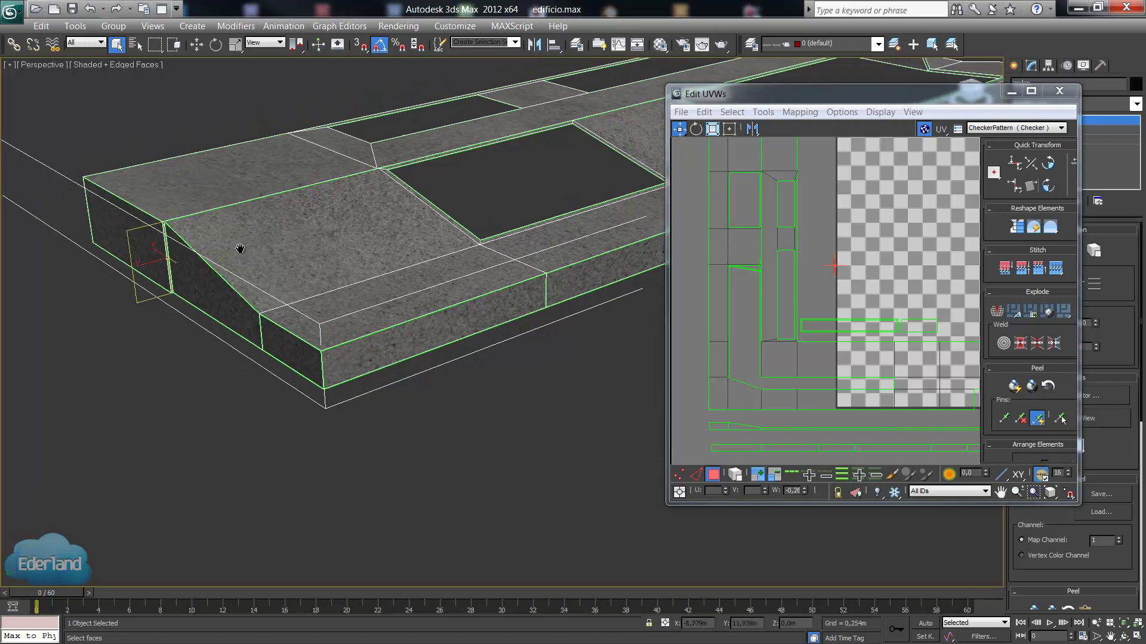
{"action": "scroll", "coordinate": [320, 277], "scroll_direction": "up", "scroll_amount": 2}
{"action": "scroll", "coordinate": [265, 292], "scroll_direction": "up", "scroll_amount": 5}
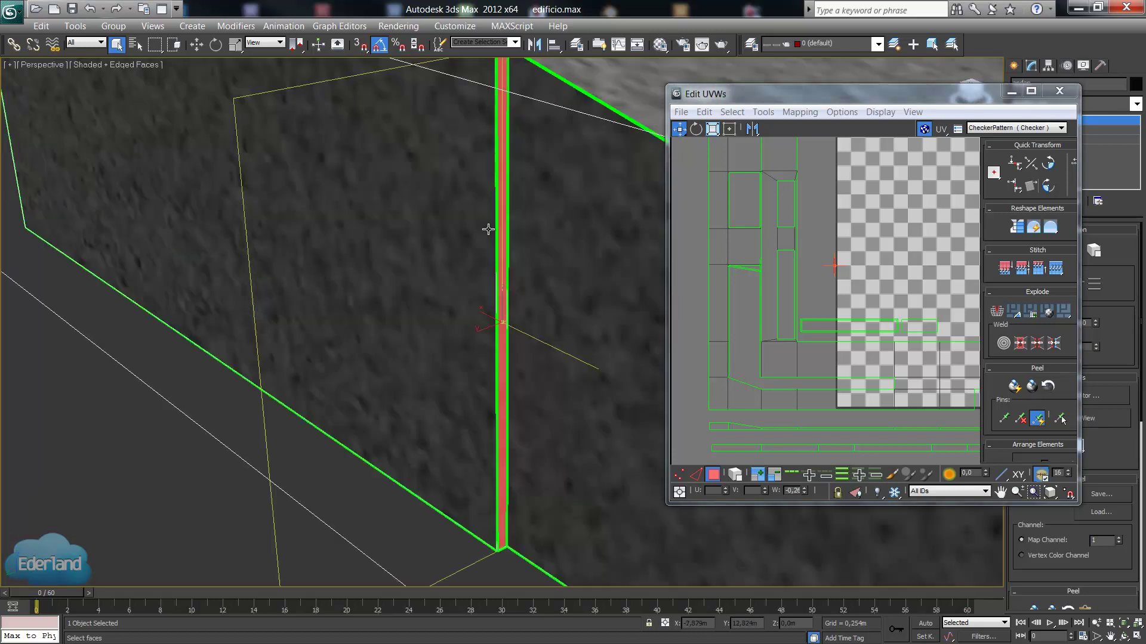
{"action": "scroll", "coordinate": [488, 229], "scroll_direction": "down", "scroll_amount": 3}
{"action": "middle_click_drag", "start_coordinate": [518, 147], "coordinate": [504, 156], "text": "alt"}
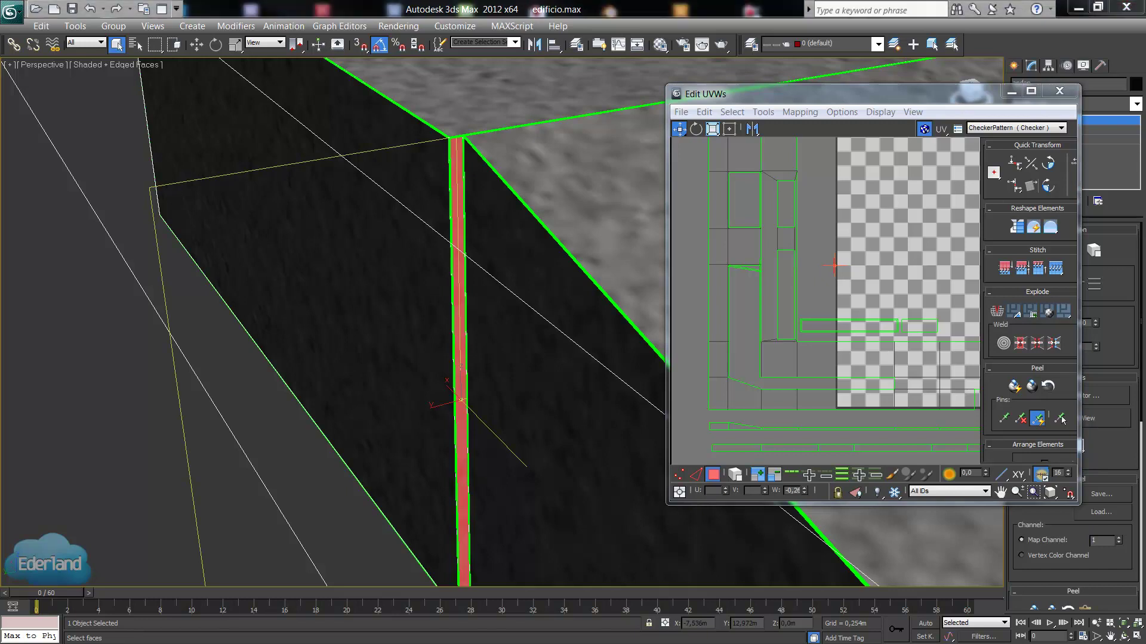
{"action": "middle_click_drag", "start_coordinate": [448, 330], "coordinate": [394, 328], "text": "alt"}
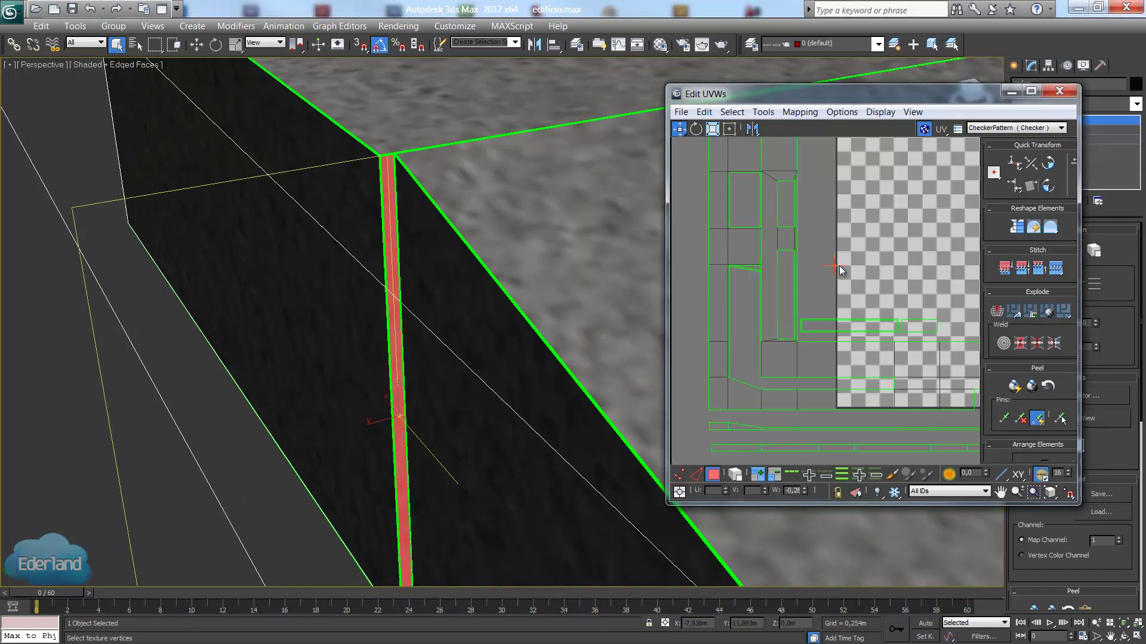
{"action": "left_click", "coordinate": [1030, 92]}
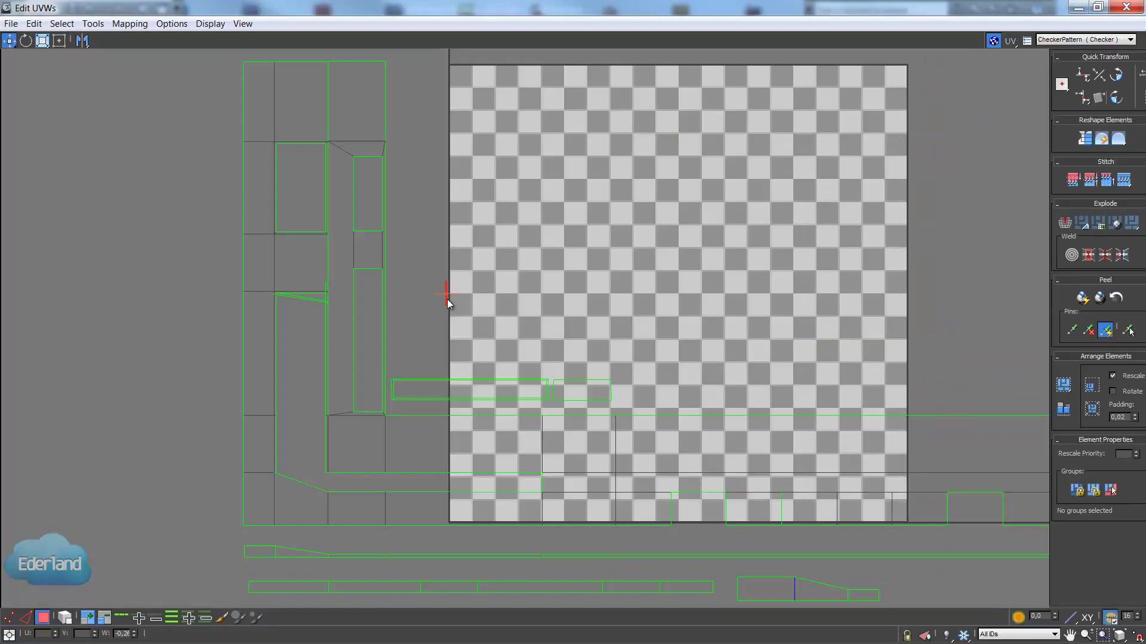
Move the stray vertical UV edge back beside its shell.
{"action": "scroll", "coordinate": [448, 301], "scroll_direction": "up", "scroll_amount": 5}
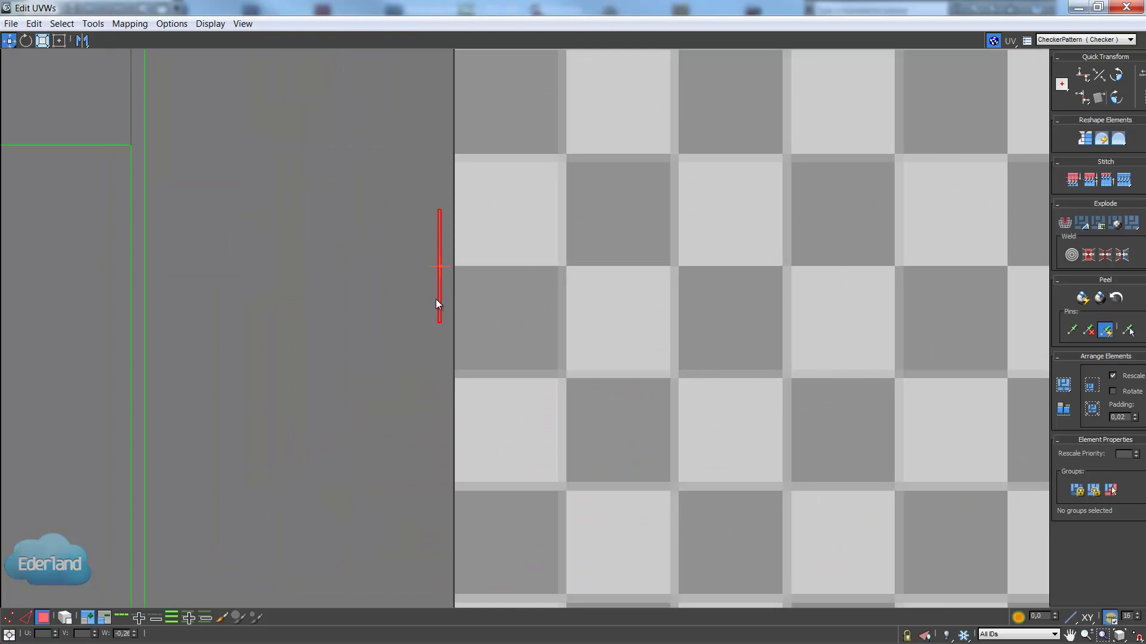
{"action": "left_click_drag", "start_coordinate": [437, 301], "coordinate": [344, 437]}
{"action": "scroll", "coordinate": [345, 437], "scroll_direction": "down", "scroll_amount": 5}
{"action": "middle_click_drag", "start_coordinate": [363, 409], "coordinate": [470, 149]}
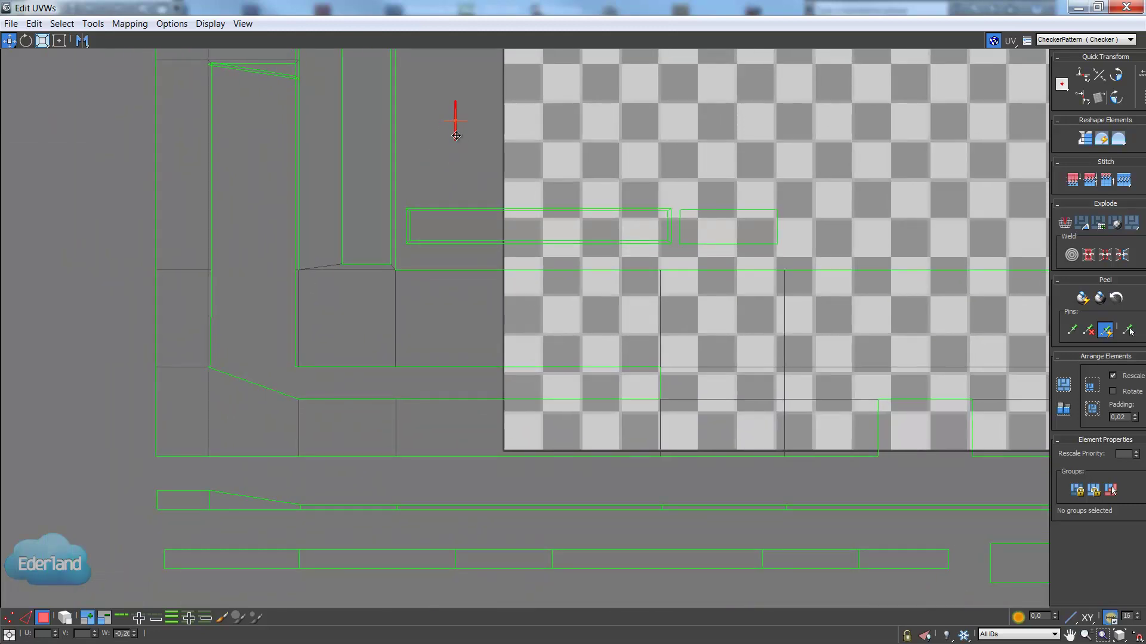
{"action": "left_click", "coordinate": [456, 144]}
{"action": "left_click", "coordinate": [455, 137]}
{"action": "mouse_move", "coordinate": [457, 142]}
{"action": "left_mouse_down"}
{"action": "mouse_move", "coordinate": [404, 252]}
{"action": "mouse_move", "coordinate": [676, 247]}
{"action": "left_mouse_up"}
Zoom out and marquee-select every UV shell in the layout.
{"action": "scroll", "coordinate": [669, 226], "scroll_direction": "down", "scroll_amount": 2}
{"action": "scroll", "coordinate": [657, 264], "scroll_direction": "down", "scroll_amount": 2}
{"action": "scroll", "coordinate": [657, 263], "scroll_direction": "down", "scroll_amount": 2}
{"action": "middle_click_drag", "start_coordinate": [738, 247], "coordinate": [619, 307]}
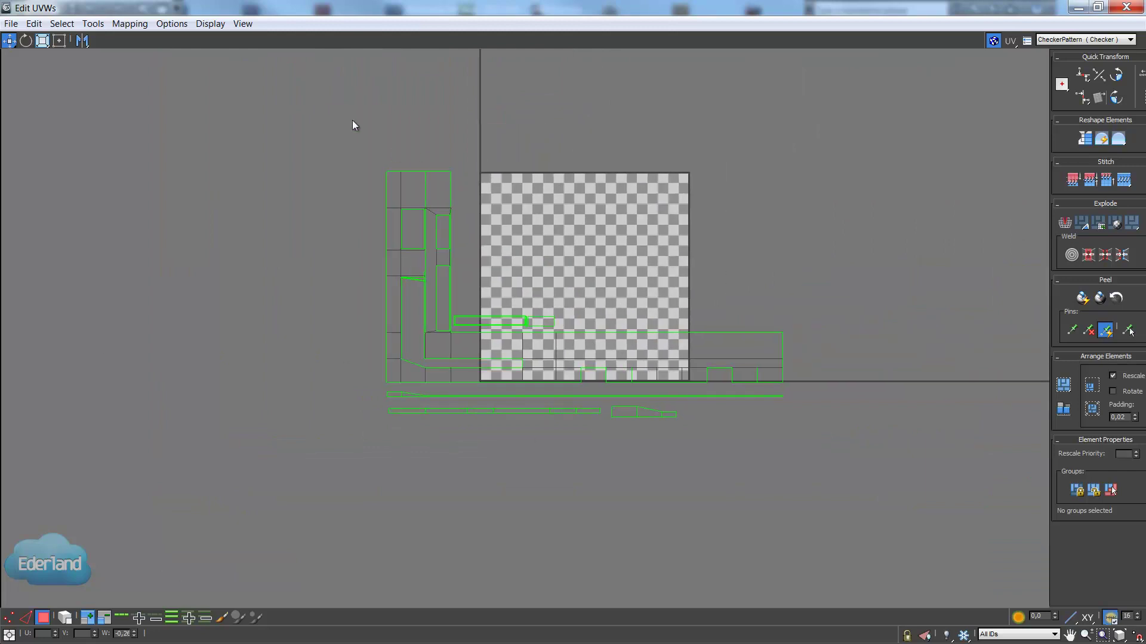
{"action": "left_click_drag", "start_coordinate": [847, 466], "coordinate": [811, 418]}
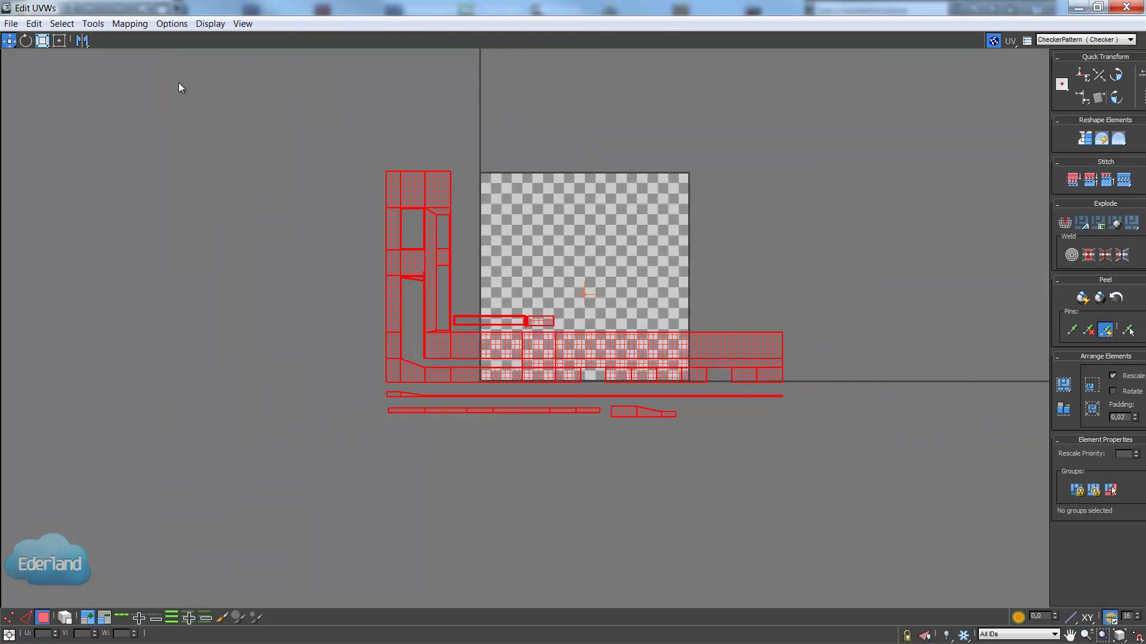
Scale the UV cluster down with Freeform Mode into the checker square's lower-left area.
{"action": "left_click", "coordinate": [58, 41]}
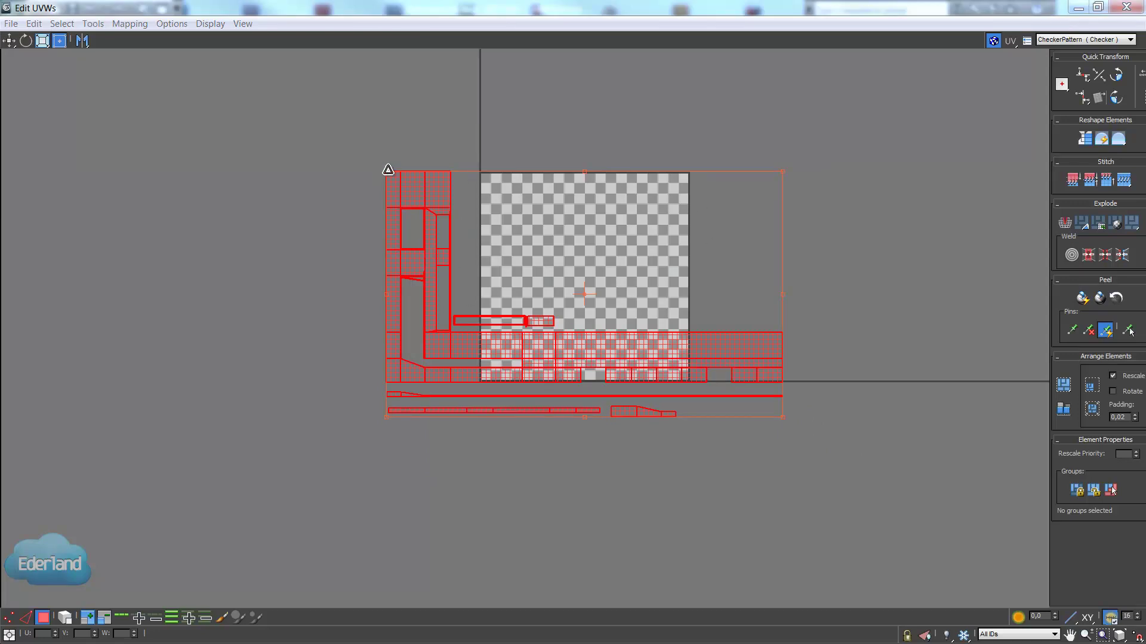
{"action": "left_click_drag", "start_coordinate": [389, 174], "coordinate": [416, 187]}
{"action": "key", "text": "ctrl+z"}
{"action": "mouse_move", "coordinate": [392, 176]}
{"action": "left_mouse_down"}
{"action": "mouse_move", "coordinate": [394, 246]}
{"action": "mouse_move", "coordinate": [570, 290]}
{"action": "mouse_move", "coordinate": [501, 270]}
{"action": "left_mouse_up"}
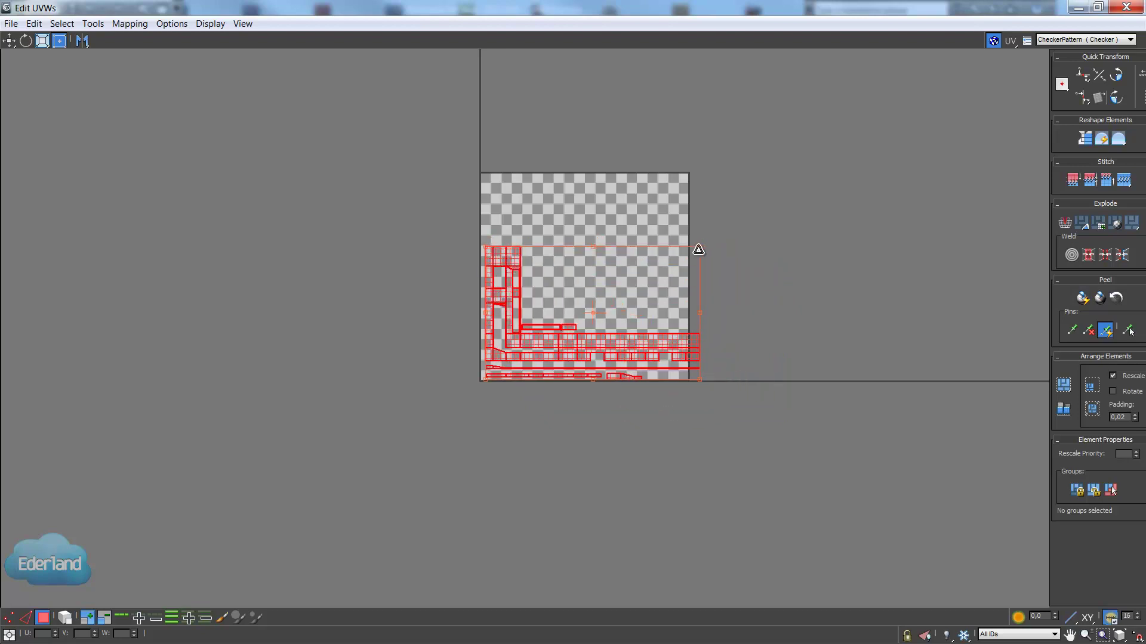
{"action": "left_click_drag", "start_coordinate": [699, 246], "coordinate": [675, 258]}
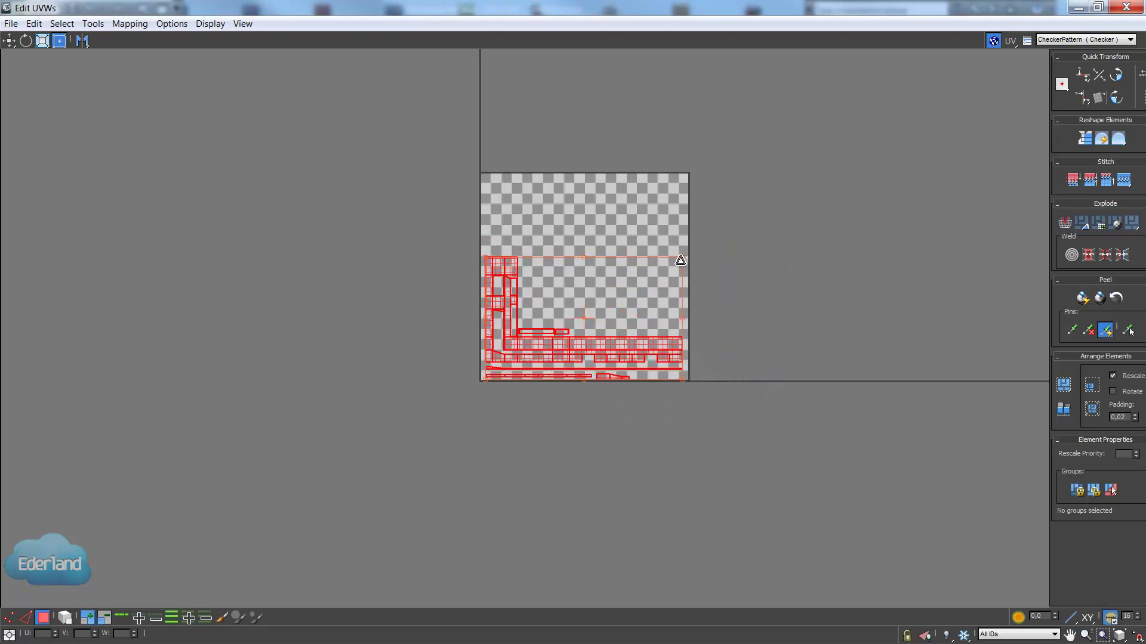
{"action": "left_click", "coordinate": [639, 210]}
{"action": "scroll", "coordinate": [592, 256], "scroll_direction": "up", "scroll_amount": 3}
{"action": "scroll", "coordinate": [555, 378], "scroll_direction": "up", "scroll_amount": 2}
{"action": "middle_click_drag", "start_coordinate": [555, 378], "coordinate": [529, 351]}
{"action": "left_click", "coordinate": [15, 25]}
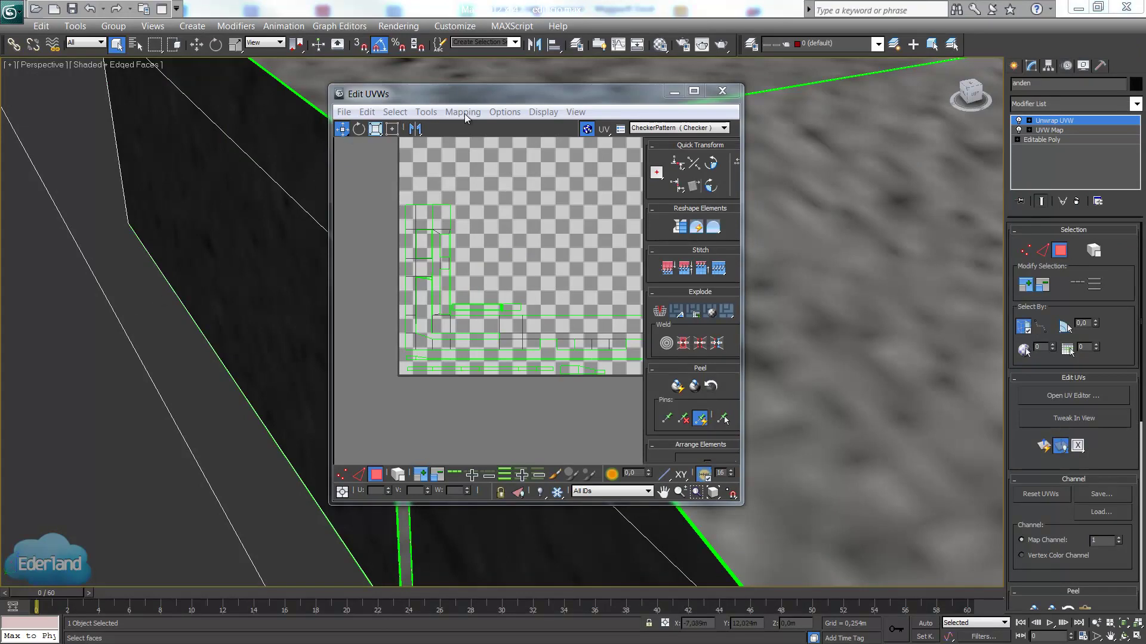
Set the Render UVs template to Solid fill at 2500 × 2500.
{"action": "left_click", "coordinate": [426, 112]}
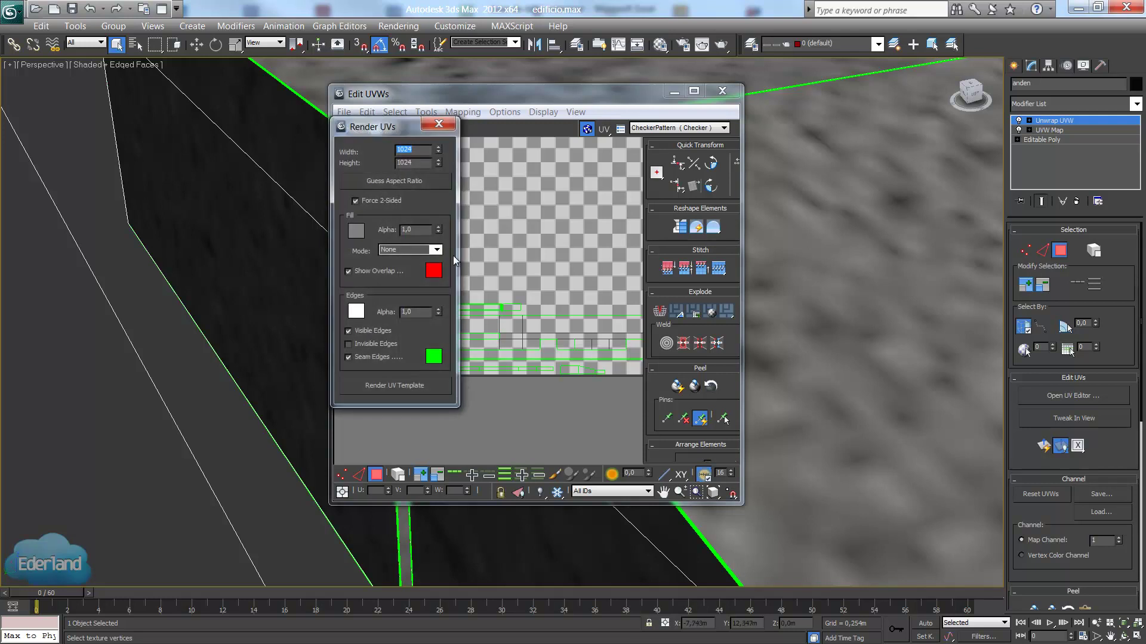
{"action": "left_click_drag", "start_coordinate": [381, 130], "coordinate": [200, 114]}
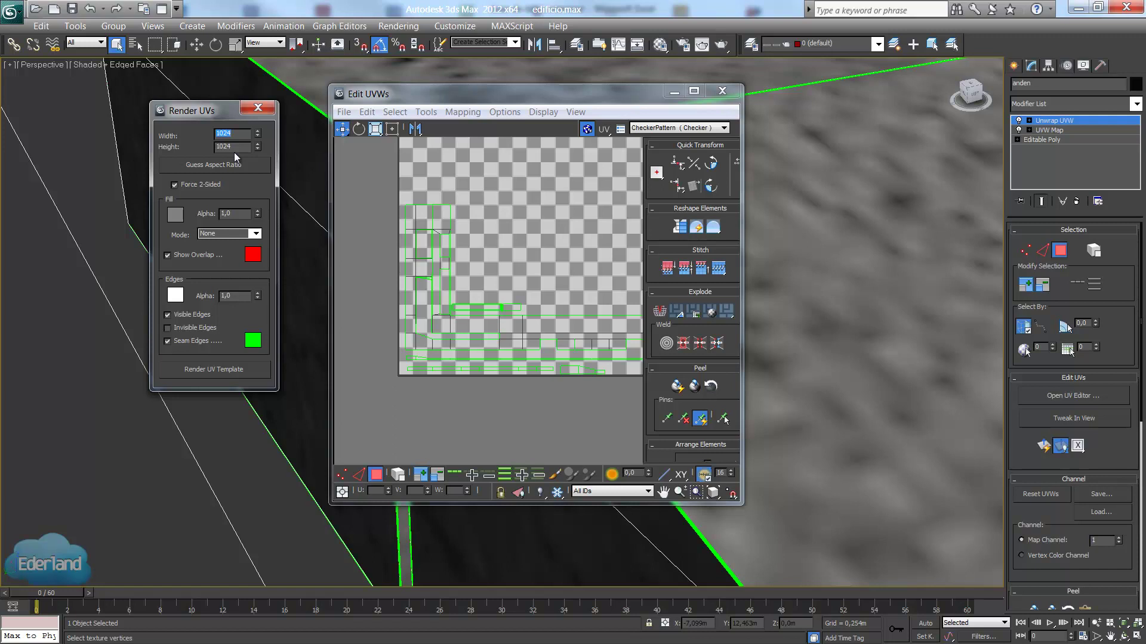
{"action": "left_click", "coordinate": [256, 236]}
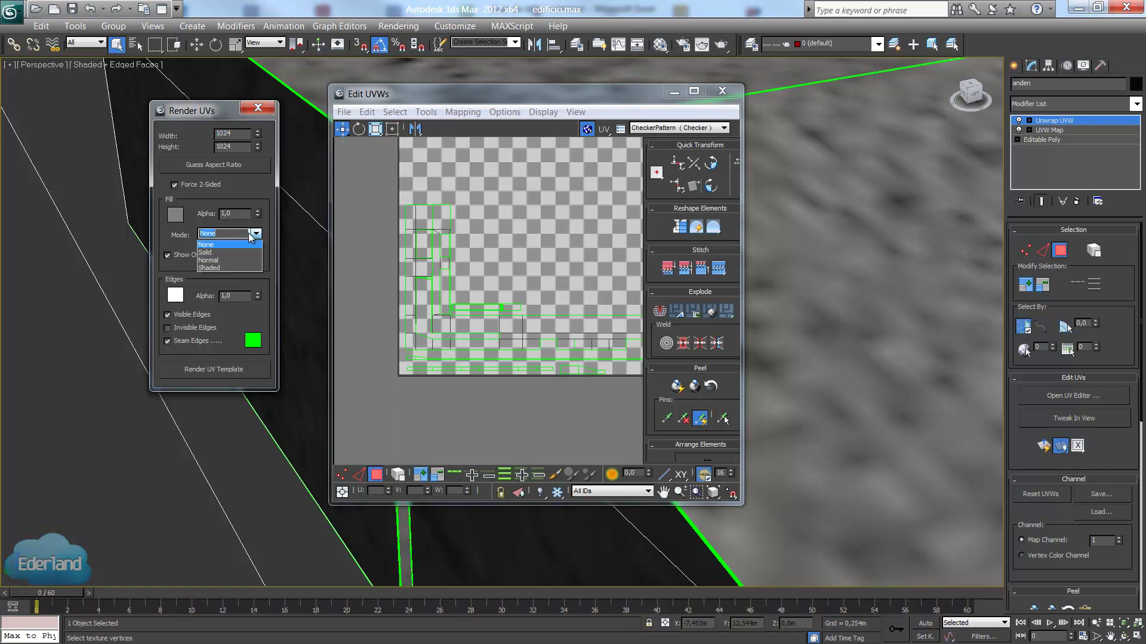
{"action": "left_click", "coordinate": [221, 252]}
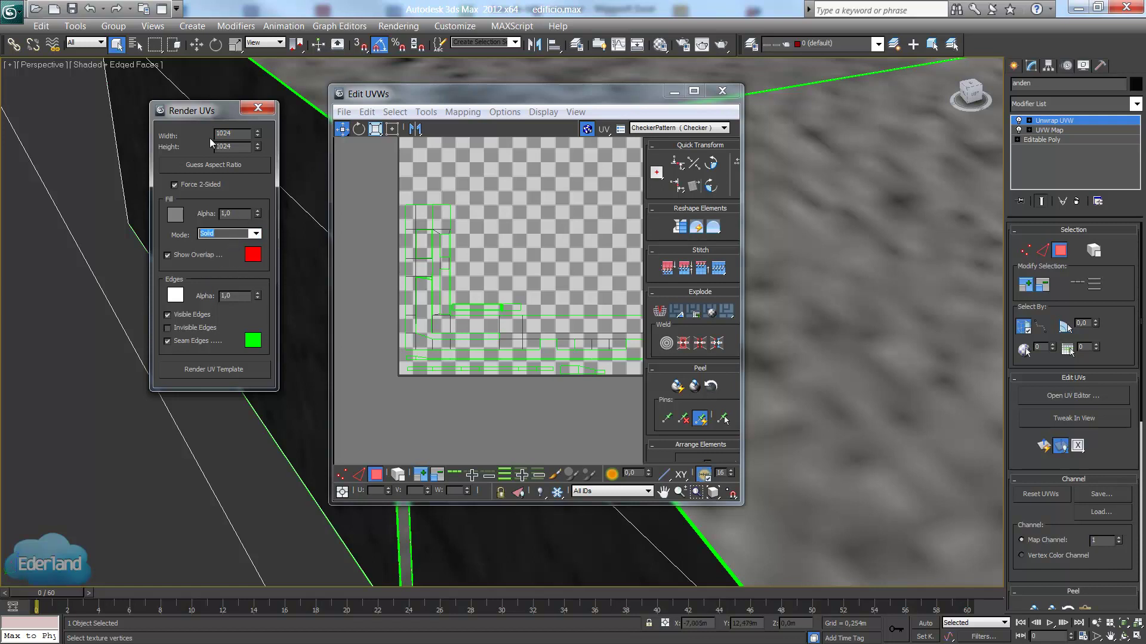
{"action": "left_click_drag", "start_coordinate": [241, 138], "coordinate": [152, 137]}
{"action": "type", "text": "250"}
{"action": "key", "text": "Tab"}
{"action": "type", "text": "2500"}
Render the UV template, check it for overlaps, and close the render window.
{"action": "left_click", "coordinate": [227, 366]}
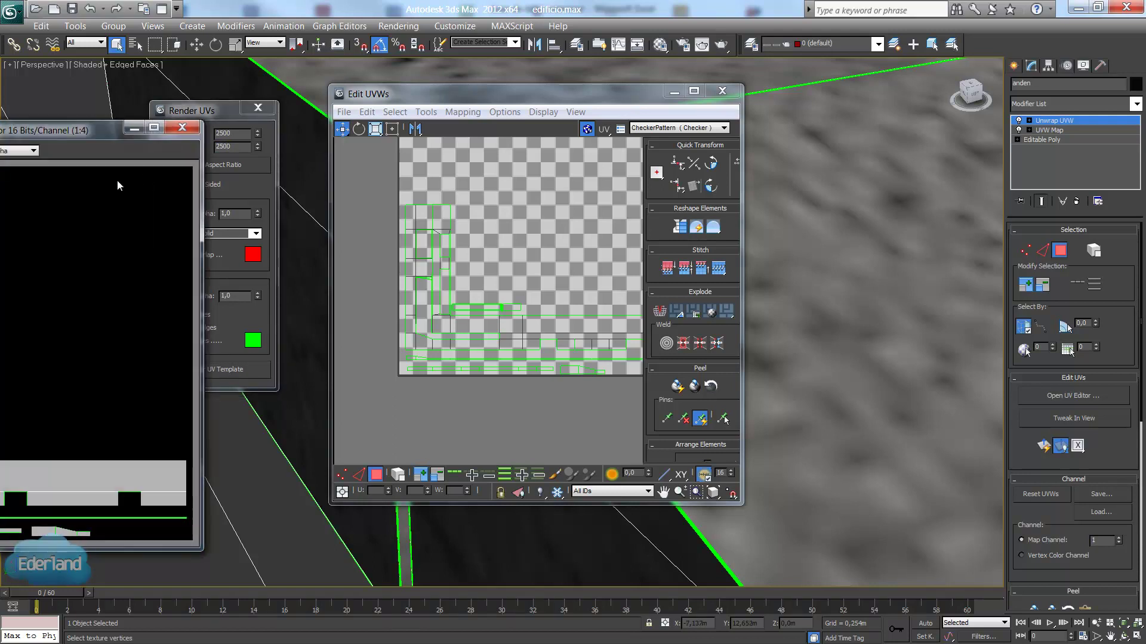
{"action": "left_click_drag", "start_coordinate": [77, 141], "coordinate": [793, 109]}
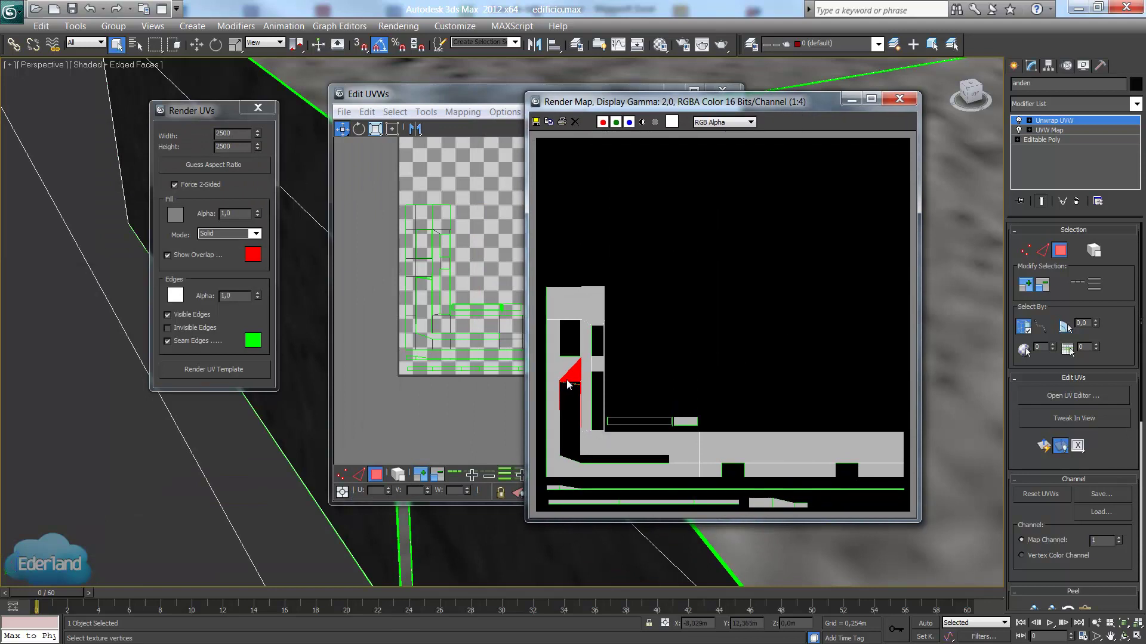
{"action": "scroll", "coordinate": [569, 383], "scroll_direction": "up", "scroll_amount": 3}
{"action": "scroll", "coordinate": [569, 384], "scroll_direction": "down", "scroll_amount": 3}
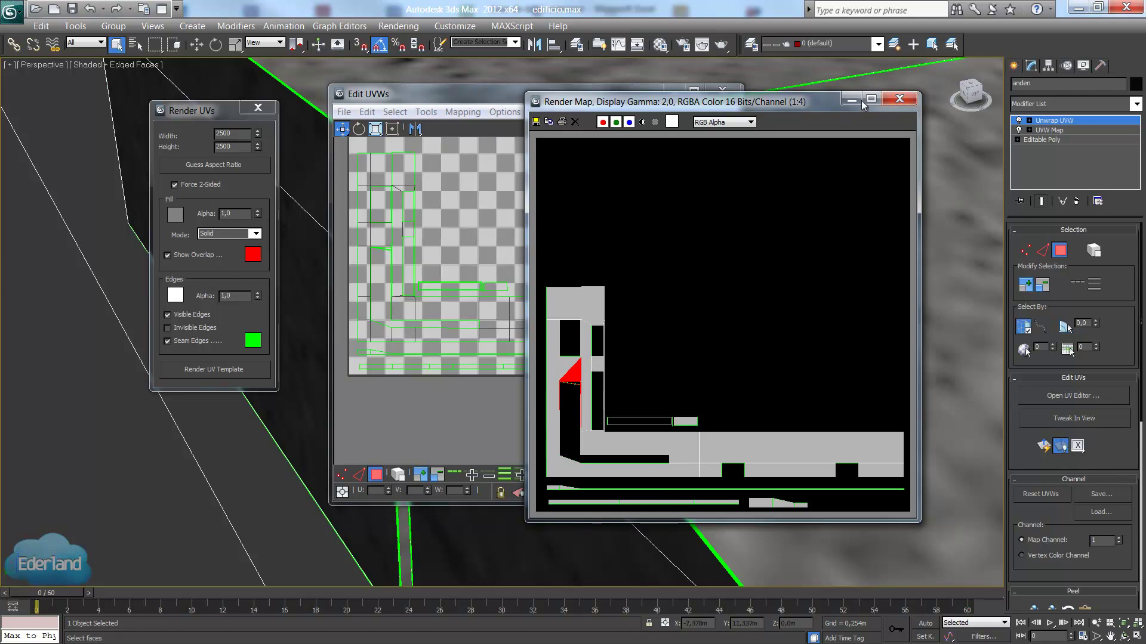
{"action": "left_click", "coordinate": [899, 99]}
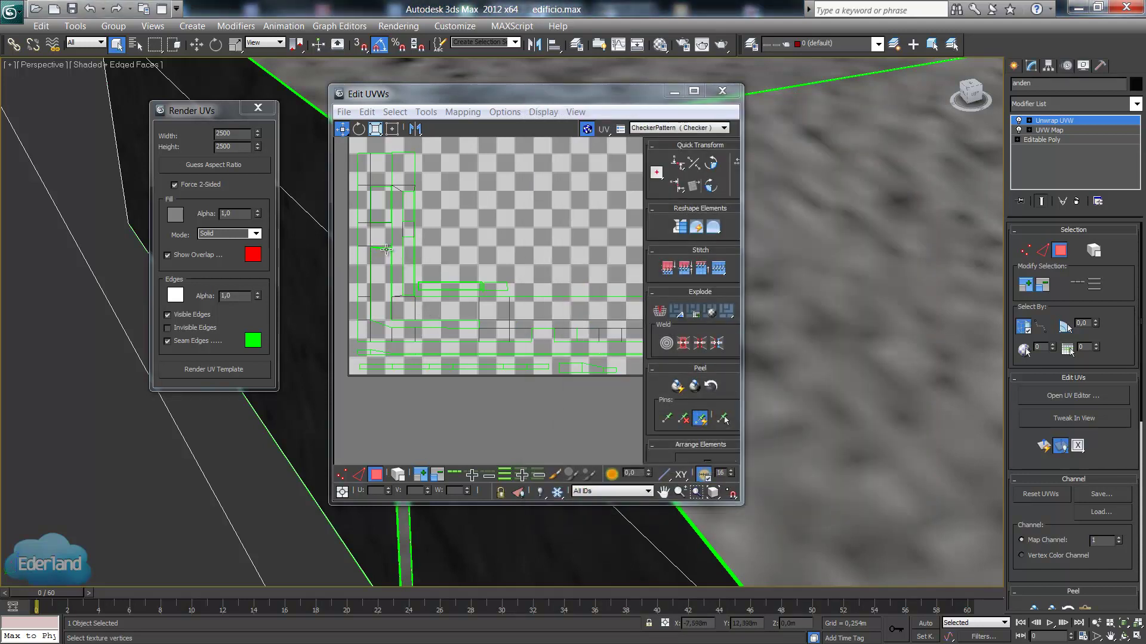
Select the short vertical UV edge segment and close the UV render settings.
{"action": "left_click", "coordinate": [386, 249]}
{"action": "left_click", "coordinate": [694, 90]}
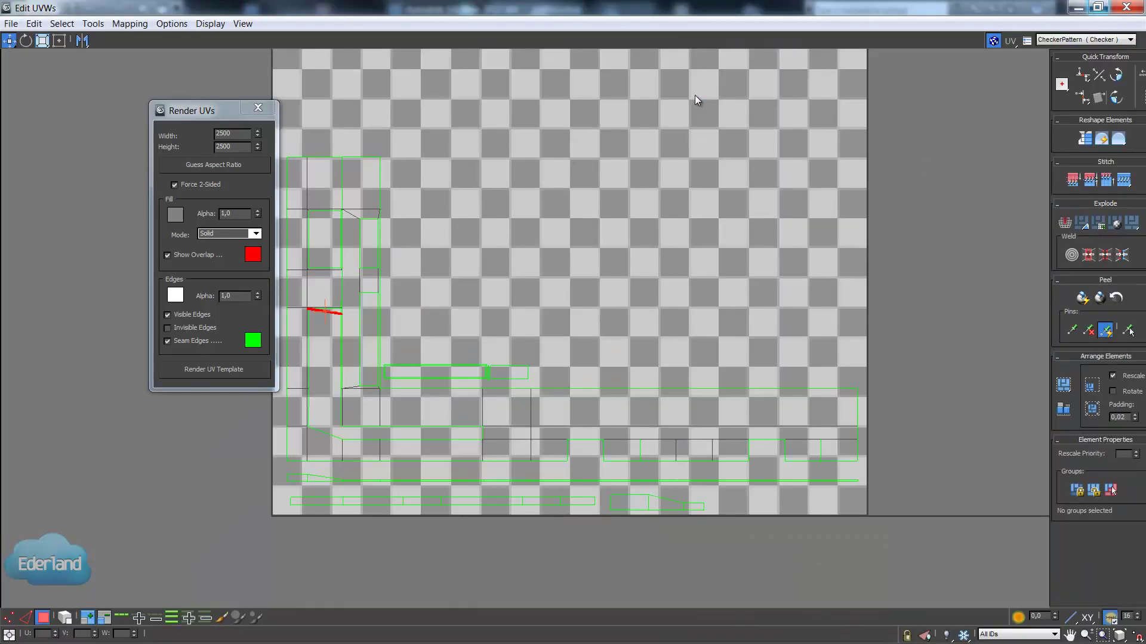
{"action": "middle_click_drag", "start_coordinate": [450, 271], "coordinate": [628, 268]}
{"action": "scroll", "coordinate": [629, 264], "scroll_direction": "up", "scroll_amount": 2}
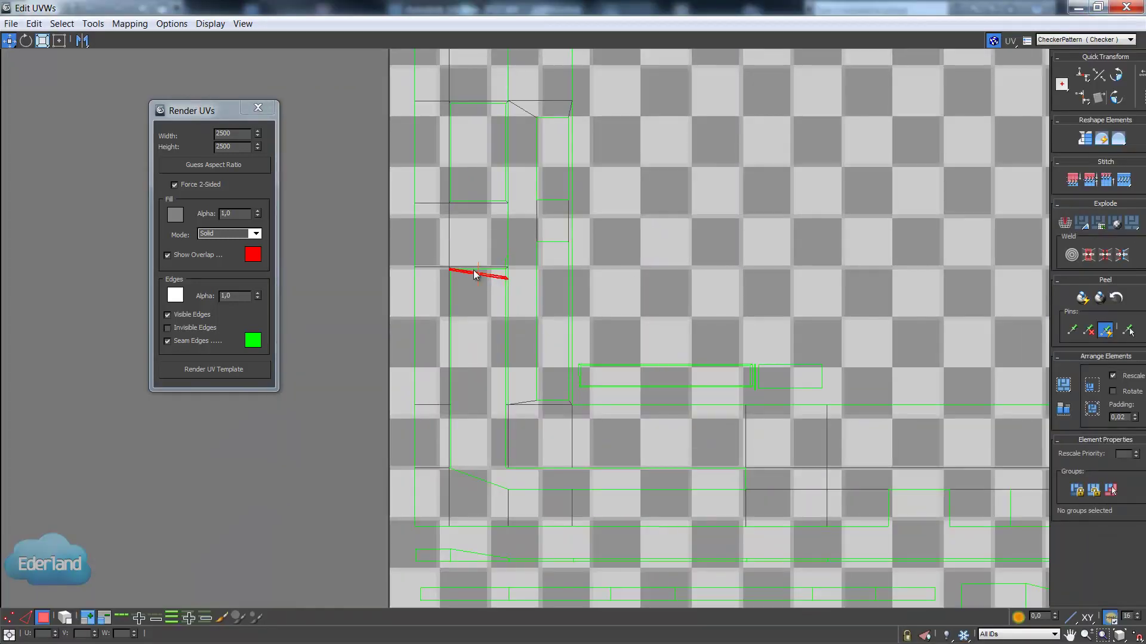
{"action": "left_click", "coordinate": [507, 276]}
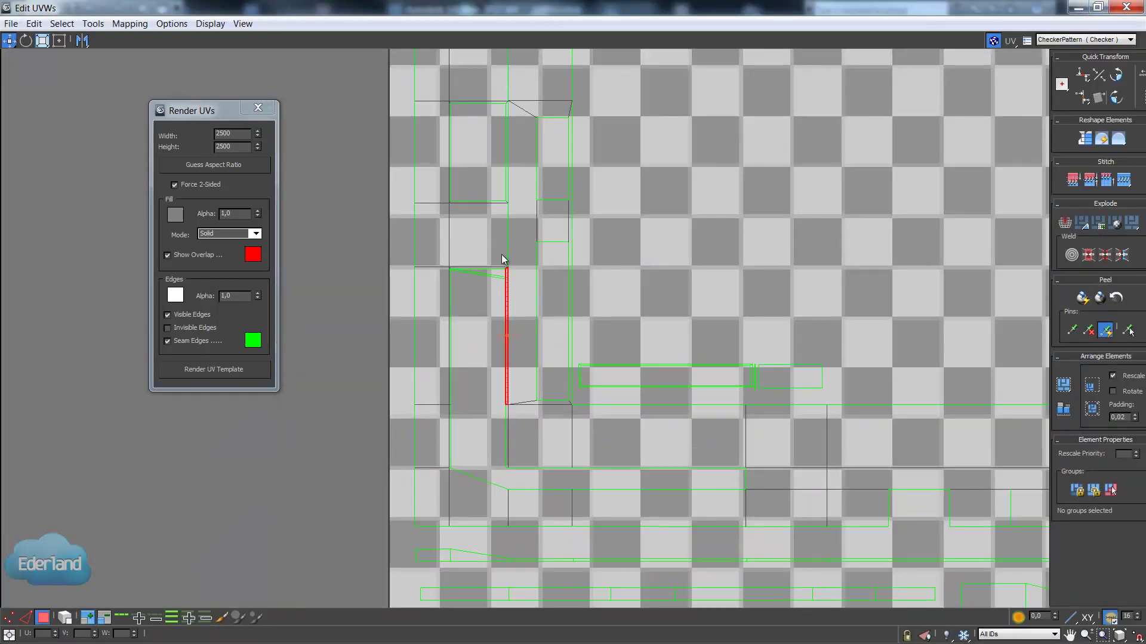
{"action": "left_click", "coordinate": [507, 260]}
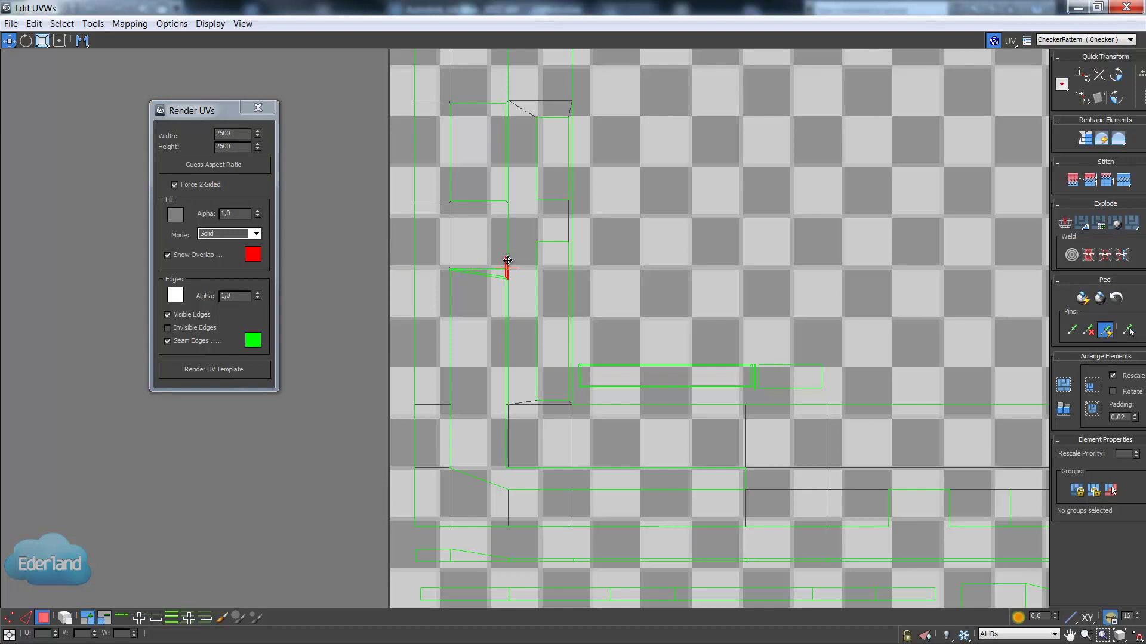
{"action": "left_click", "coordinate": [1098, 7]}
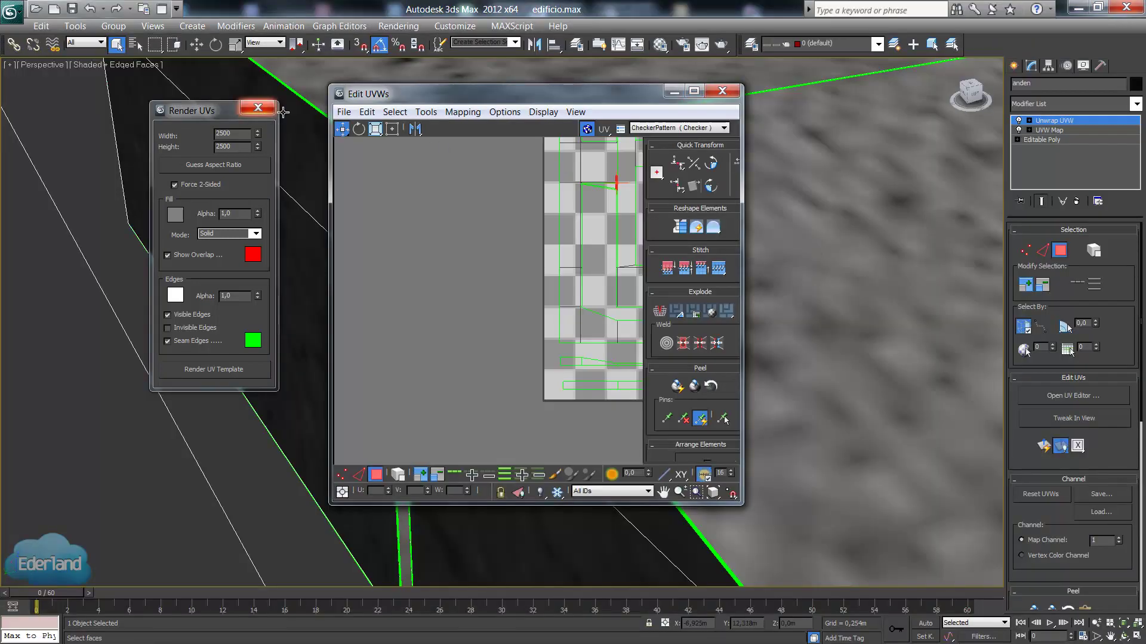
{"action": "left_click", "coordinate": [257, 108]}
{"action": "left_click_drag", "start_coordinate": [456, 97], "coordinate": [325, 97]}
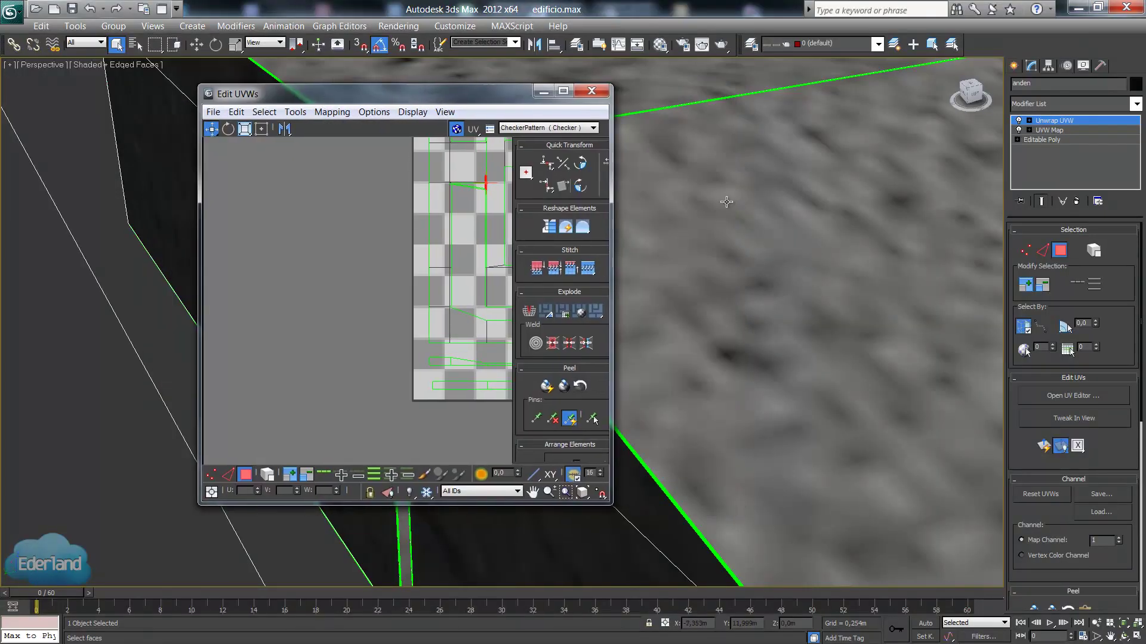
{"action": "scroll", "coordinate": [770, 281], "scroll_direction": "down", "scroll_amount": 5}
{"action": "scroll", "coordinate": [777, 281], "scroll_direction": "down", "scroll_amount": 3}
Select the UV edge near the top of the map and move it into place.
{"action": "mouse_move", "coordinate": [779, 272]}
{"action": "middle_mouse_down", "text": "alt"}
{"action": "mouse_move", "coordinate": [734, 290]}
{"action": "mouse_move", "coordinate": [692, 286]}
{"action": "middle_mouse_up", "text": "alt"}
{"action": "scroll", "coordinate": [688, 284], "scroll_direction": "up", "scroll_amount": 3}
{"action": "scroll", "coordinate": [687, 284], "scroll_direction": "up", "scroll_amount": 3}
{"action": "scroll", "coordinate": [687, 284], "scroll_direction": "up", "scroll_amount": 2}
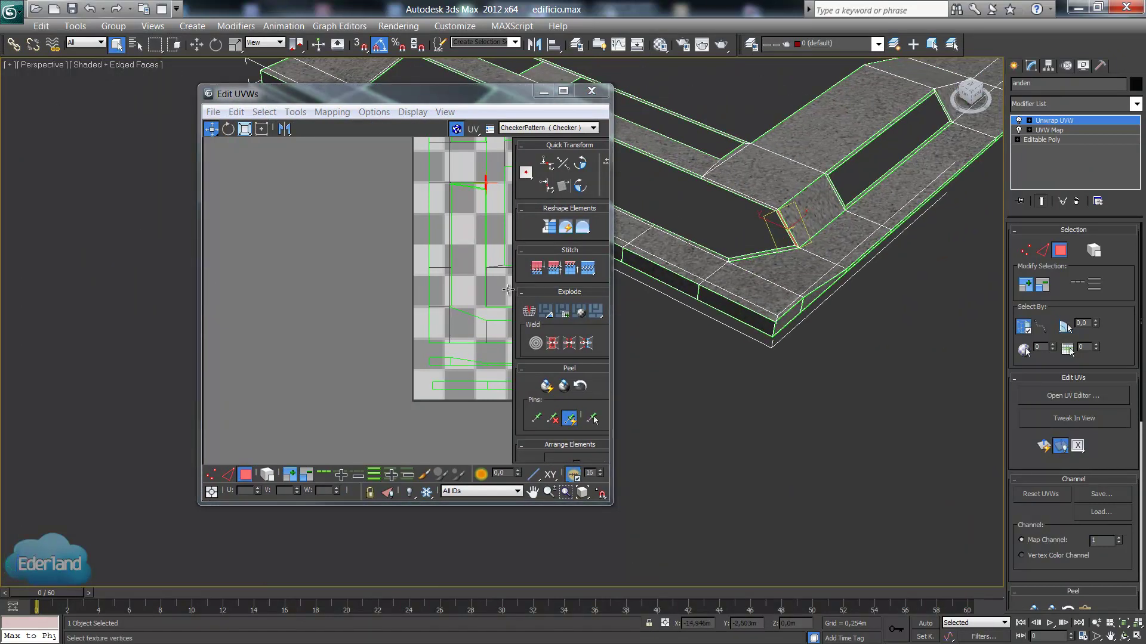
{"action": "left_click", "coordinate": [474, 186]}
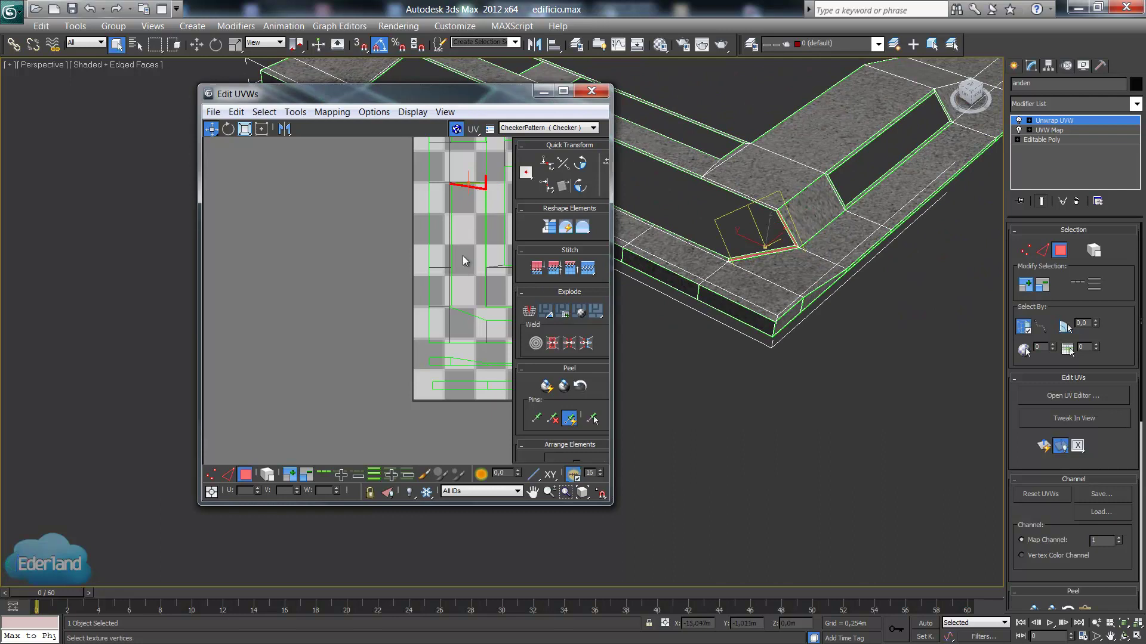
{"action": "middle_click_drag", "start_coordinate": [463, 255], "coordinate": [416, 282]}
{"action": "scroll", "coordinate": [351, 292], "scroll_direction": "up", "scroll_amount": 3}
{"action": "scroll", "coordinate": [349, 295], "scroll_direction": "up", "scroll_amount": 2}
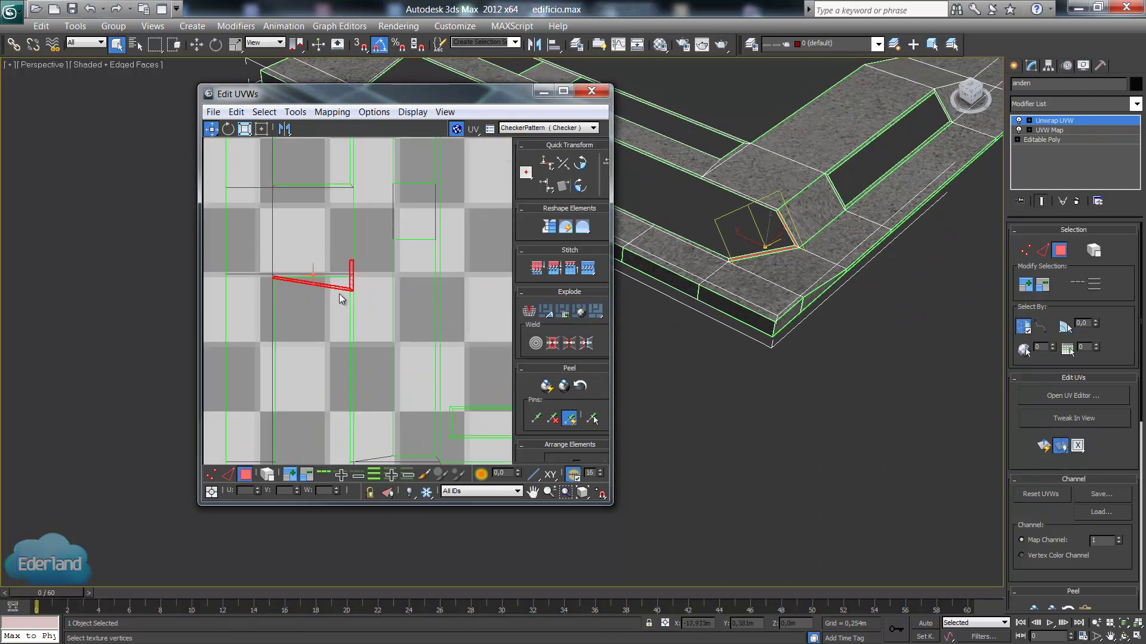
{"action": "middle_click_drag", "start_coordinate": [342, 299], "coordinate": [246, 326]}
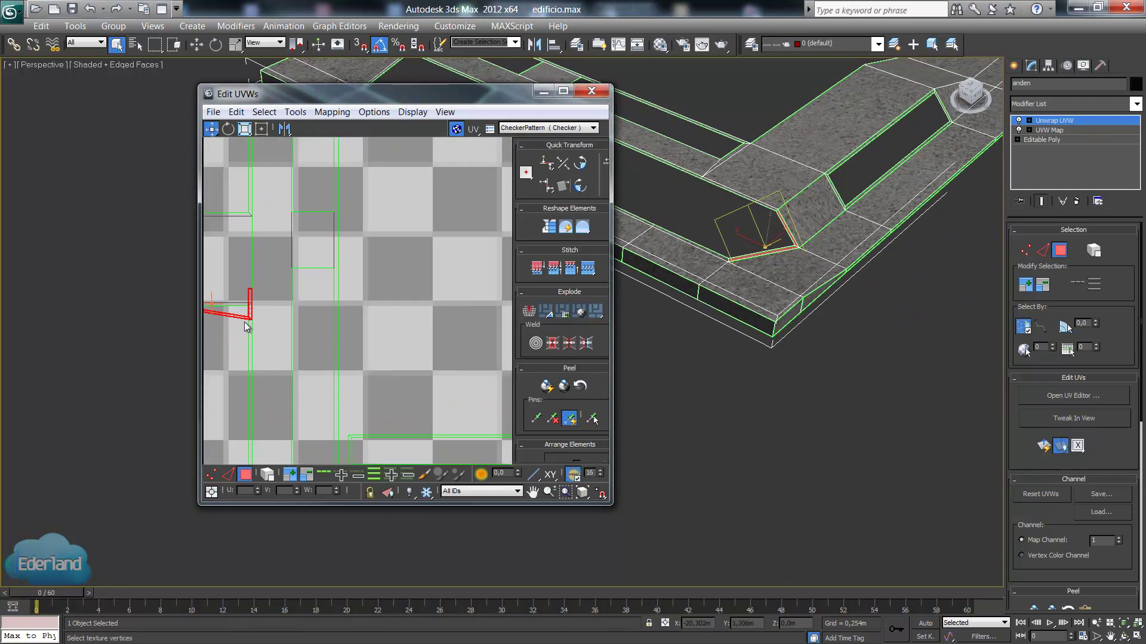
{"action": "mouse_move", "coordinate": [246, 323]}
{"action": "left_mouse_down"}
{"action": "mouse_move", "coordinate": [438, 328]}
{"action": "mouse_move", "coordinate": [508, 372]}
{"action": "mouse_move", "coordinate": [498, 362]}
{"action": "left_mouse_up"}
{"action": "middle_click_drag", "start_coordinate": [480, 400], "coordinate": [316, 262]}
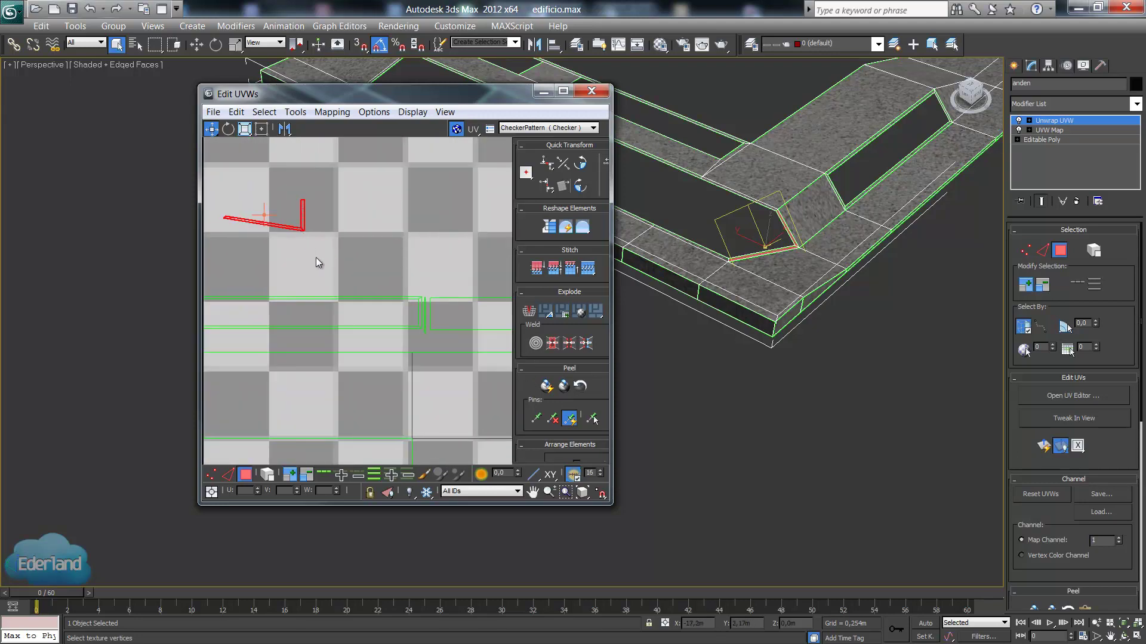
{"action": "scroll", "coordinate": [317, 258], "scroll_direction": "down", "scroll_amount": 2}
{"action": "left_click_drag", "start_coordinate": [302, 238], "coordinate": [286, 277]}
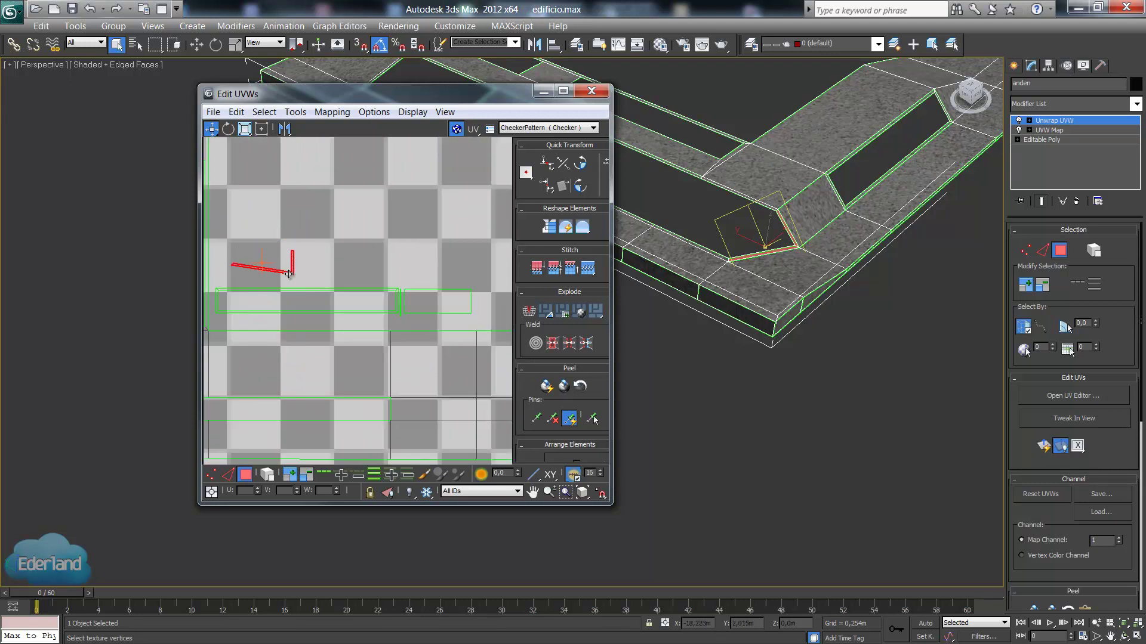
Shift the sloped piece's UV shell right and its L-shaped edges down.
{"action": "left_click_drag", "start_coordinate": [374, 318], "coordinate": [374, 314]}
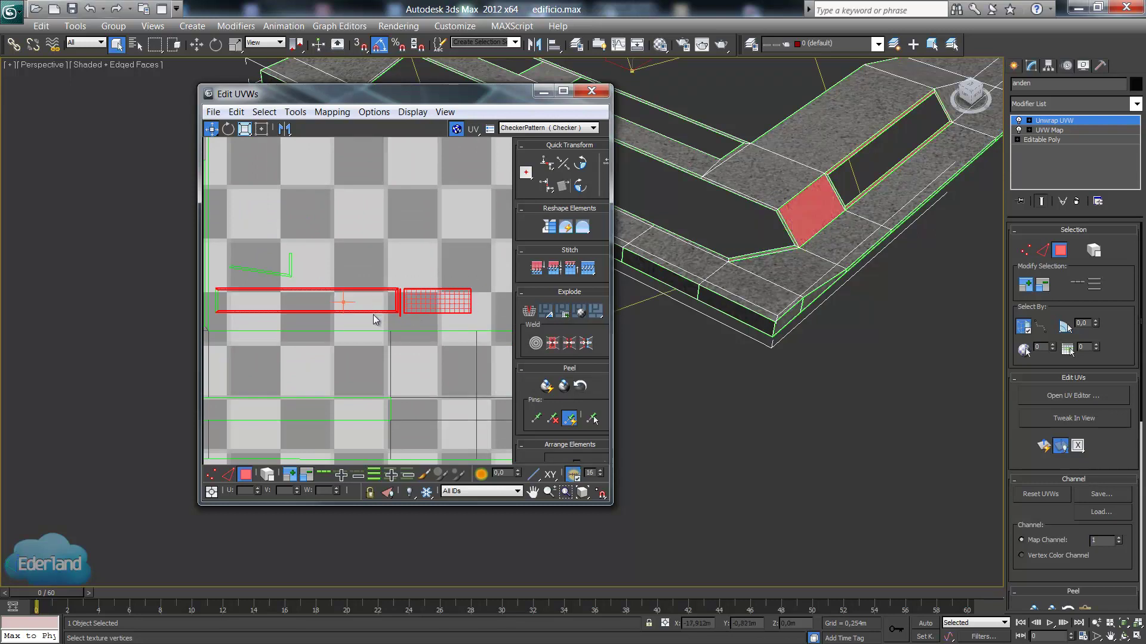
{"action": "left_click_drag", "start_coordinate": [217, 302], "coordinate": [314, 301]}
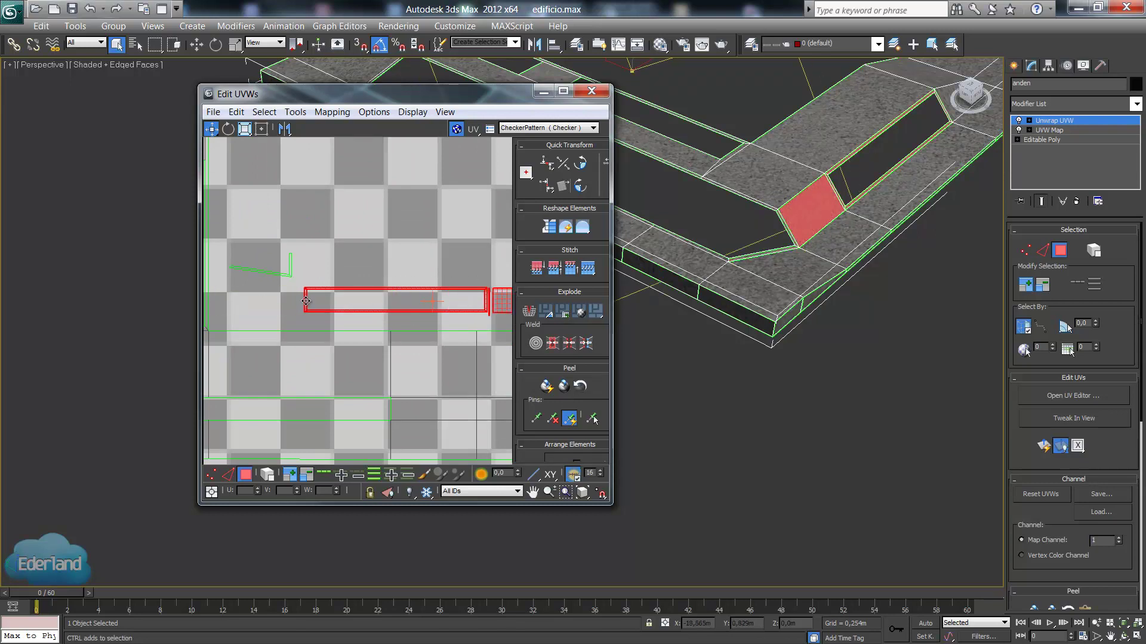
{"action": "key", "text": "2"}
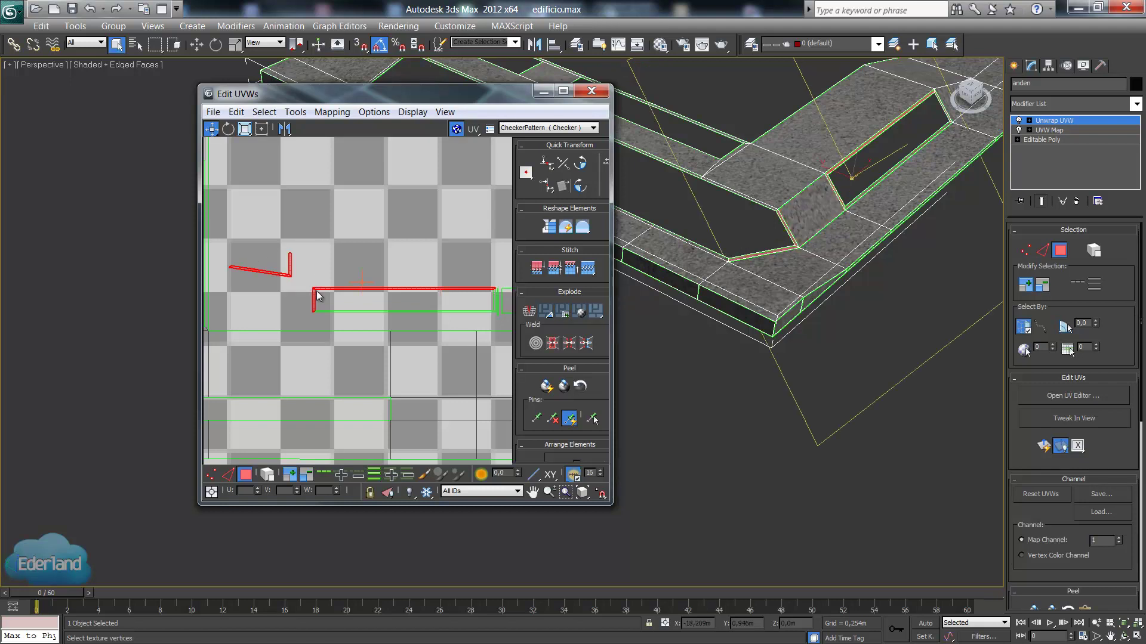
{"action": "left_click_drag", "start_coordinate": [266, 274], "coordinate": [285, 307]}
{"action": "middle_click_drag", "start_coordinate": [501, 319], "coordinate": [399, 311]}
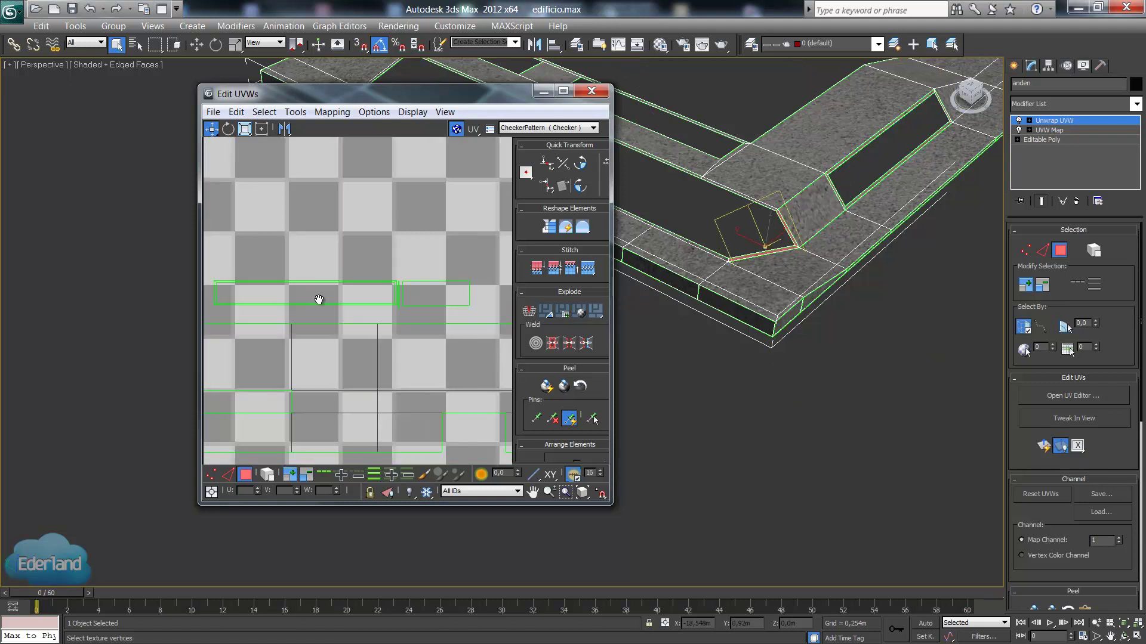
{"action": "left_click", "coordinate": [395, 311]}
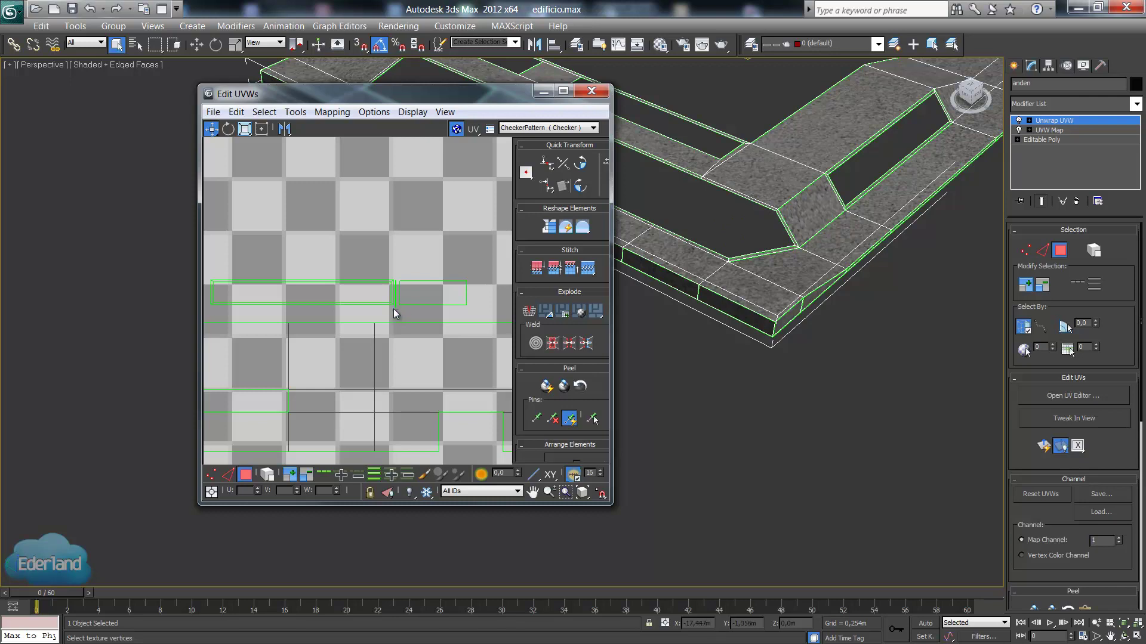
Move the shell's vertical seam edge up and to the left.
{"action": "scroll", "coordinate": [392, 307], "scroll_direction": "up", "scroll_amount": 2}
{"action": "scroll", "coordinate": [399, 313], "scroll_direction": "up", "scroll_amount": 2}
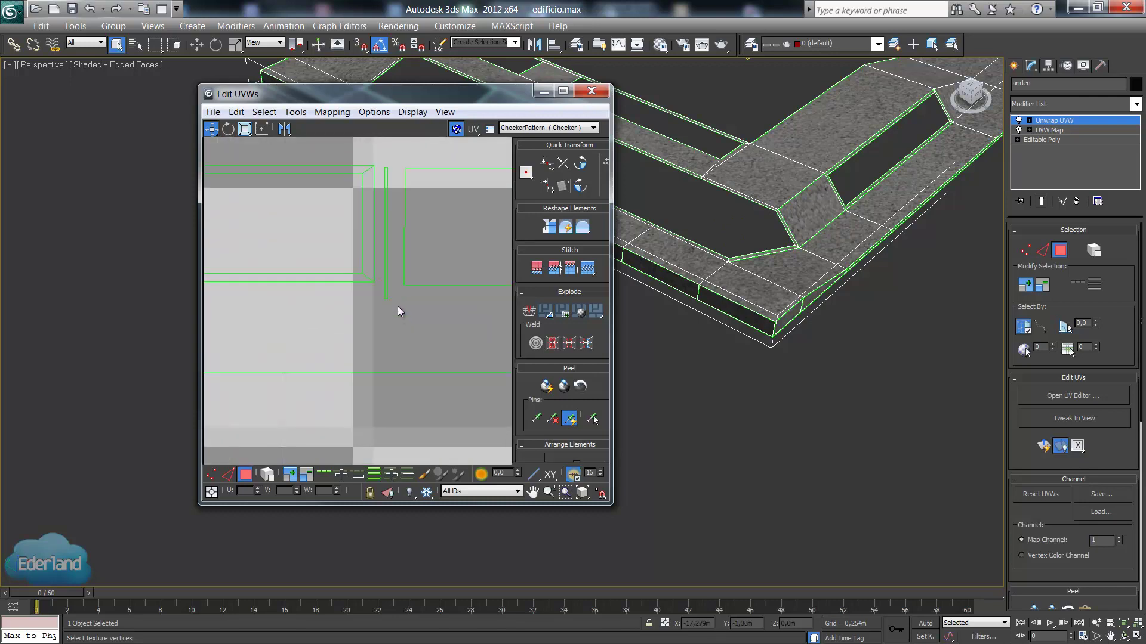
{"action": "left_click", "coordinate": [381, 292]}
{"action": "scroll", "coordinate": [388, 285], "scroll_direction": "down", "scroll_amount": 2}
{"action": "scroll", "coordinate": [393, 281], "scroll_direction": "down", "scroll_amount": 2}
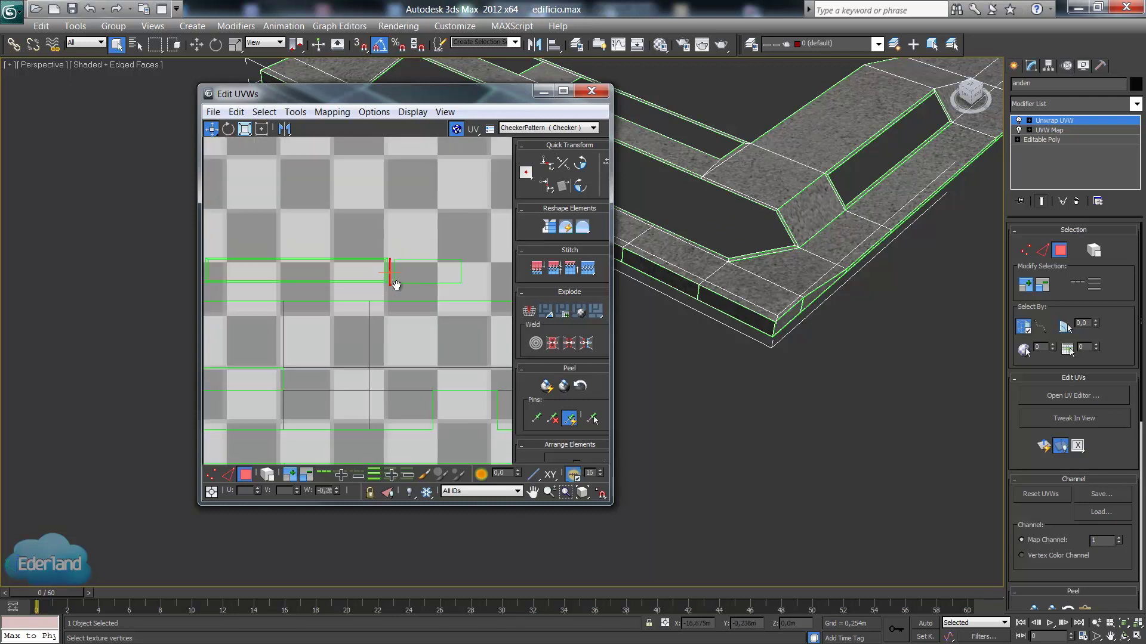
{"action": "middle_click_drag", "start_coordinate": [393, 281], "coordinate": [442, 354]}
{"action": "left_click_drag", "start_coordinate": [439, 344], "coordinate": [278, 220]}
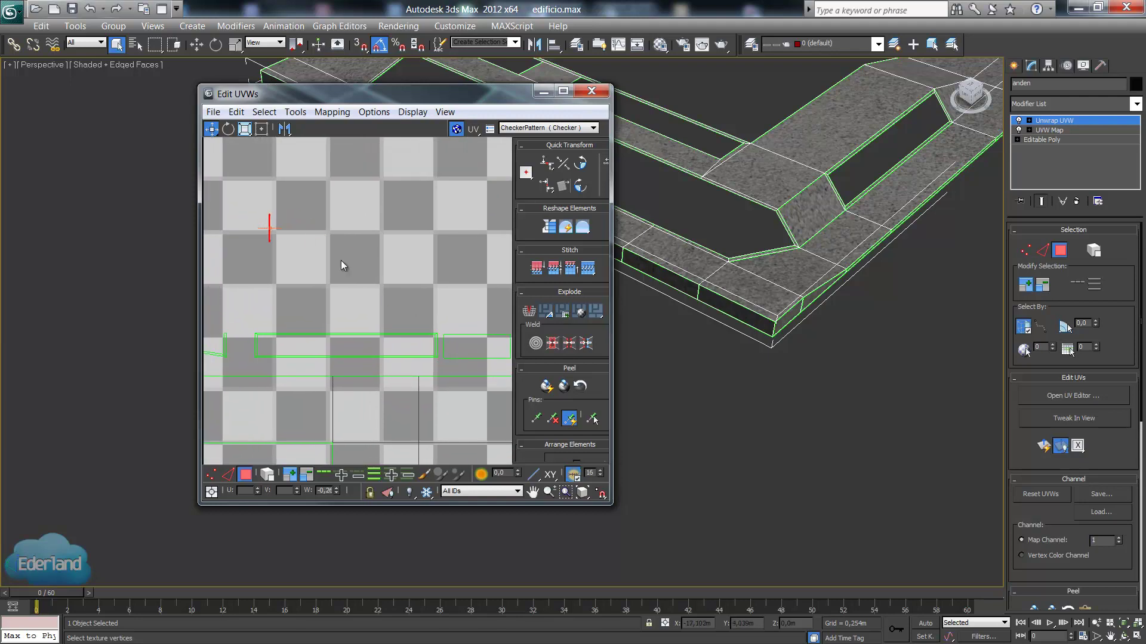
{"action": "scroll", "coordinate": [454, 304], "scroll_direction": "down", "scroll_amount": 2}
{"action": "scroll", "coordinate": [461, 310], "scroll_direction": "down", "scroll_amount": 1}
{"action": "middle_click_drag", "start_coordinate": [461, 311], "coordinate": [324, 303]}
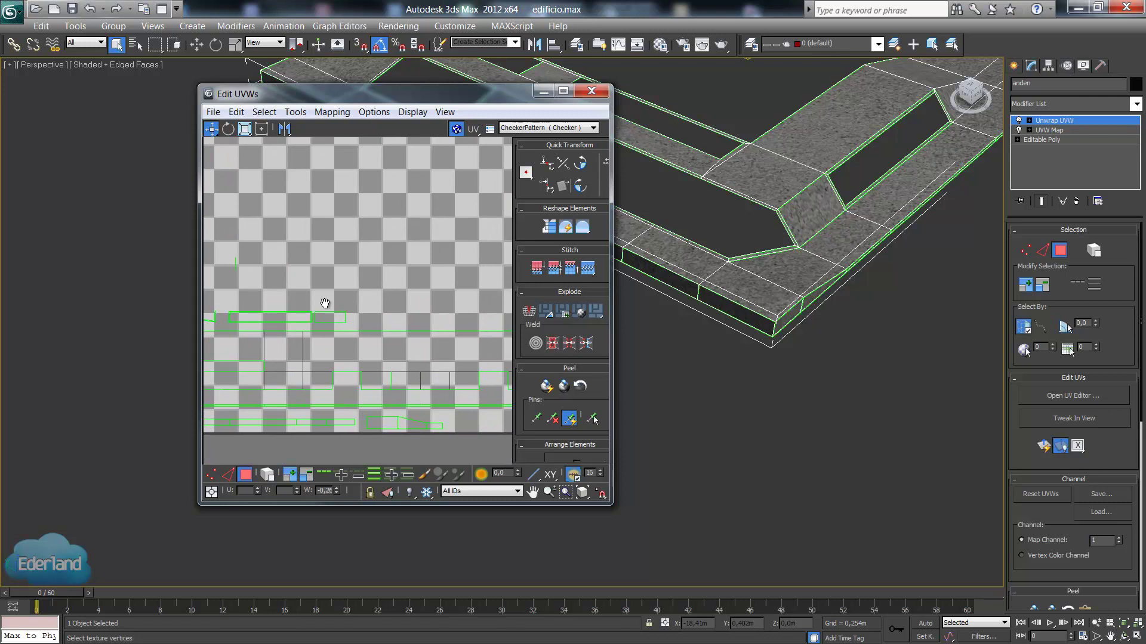
Move the small tapered faces up beside the strip and align another small face.
{"action": "left_click", "coordinate": [385, 425]}
{"action": "left_click", "coordinate": [413, 428], "text": "ctrl"}
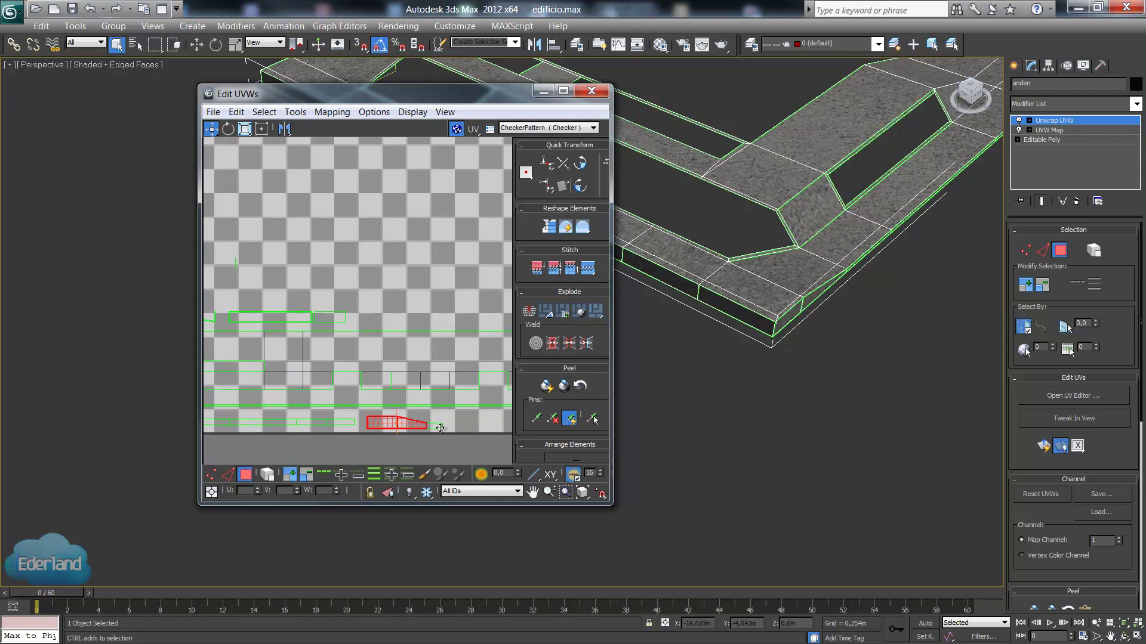
{"action": "left_click_drag", "start_coordinate": [382, 419], "coordinate": [411, 323]}
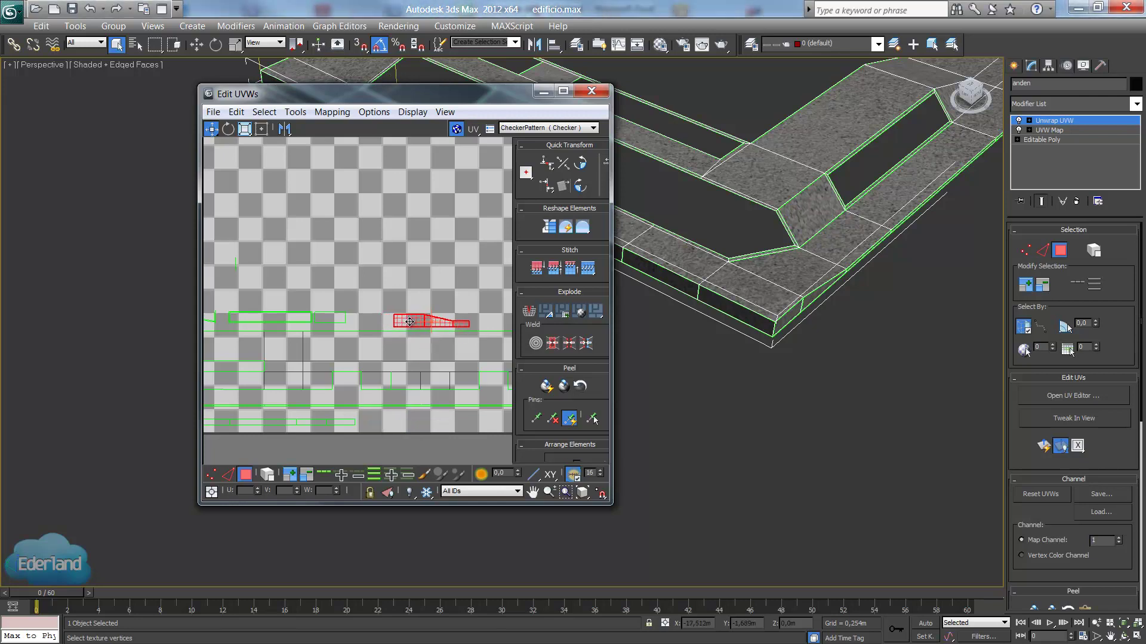
{"action": "left_click", "coordinate": [334, 318]}
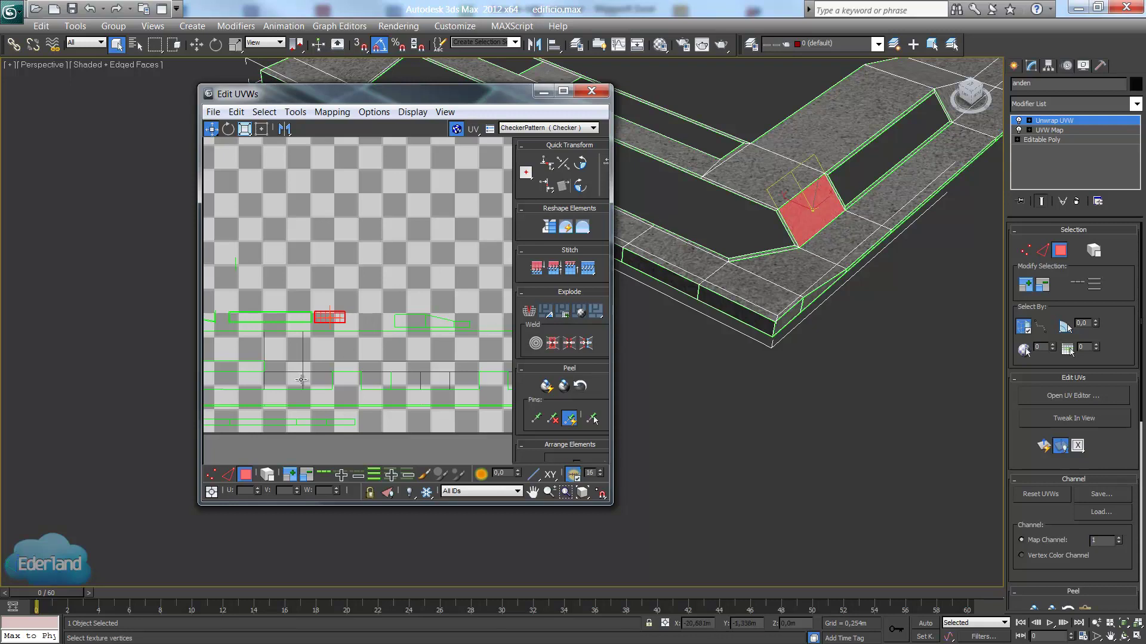
{"action": "middle_click_drag", "start_coordinate": [301, 381], "coordinate": [434, 381]}
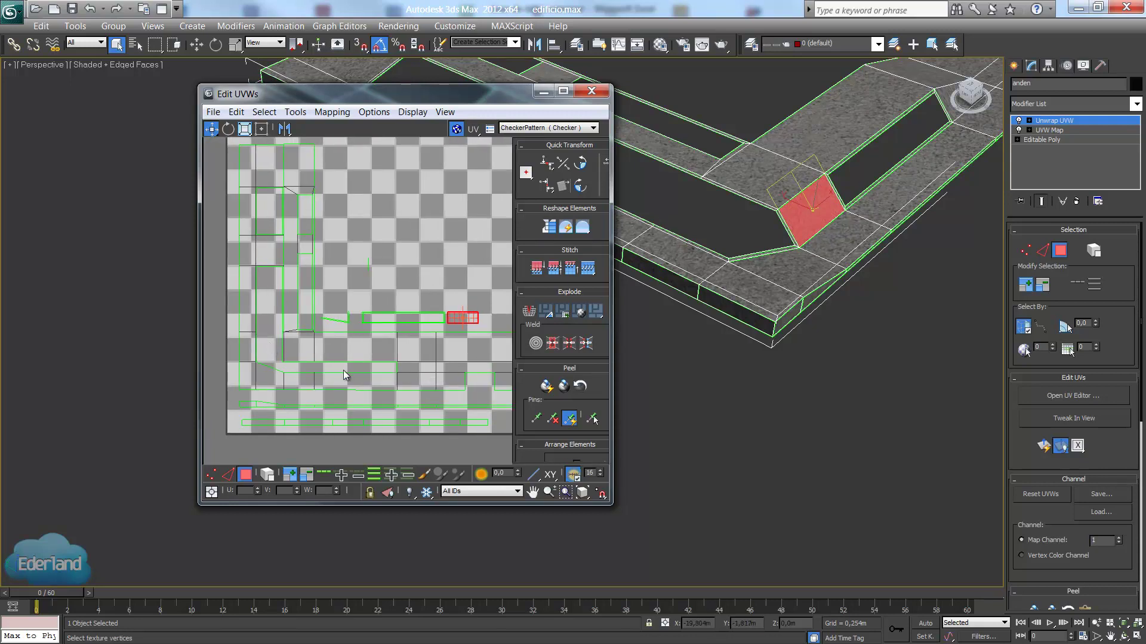
{"action": "middle_click_drag", "start_coordinate": [370, 372], "coordinate": [277, 373]}
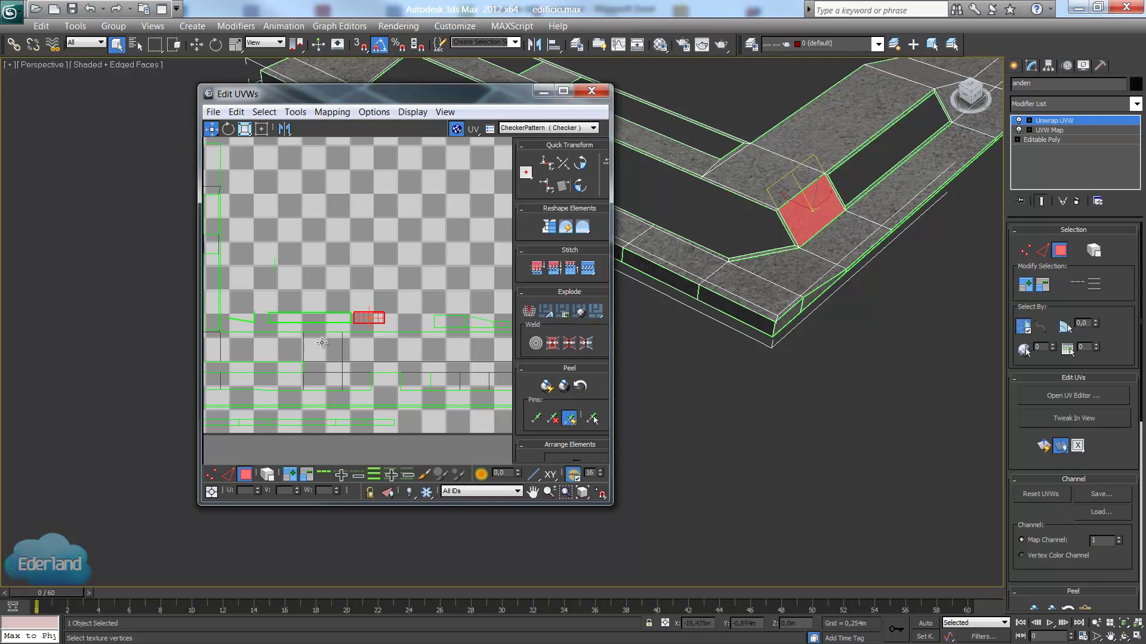
{"action": "middle_click_drag", "start_coordinate": [421, 336], "coordinate": [371, 336]}
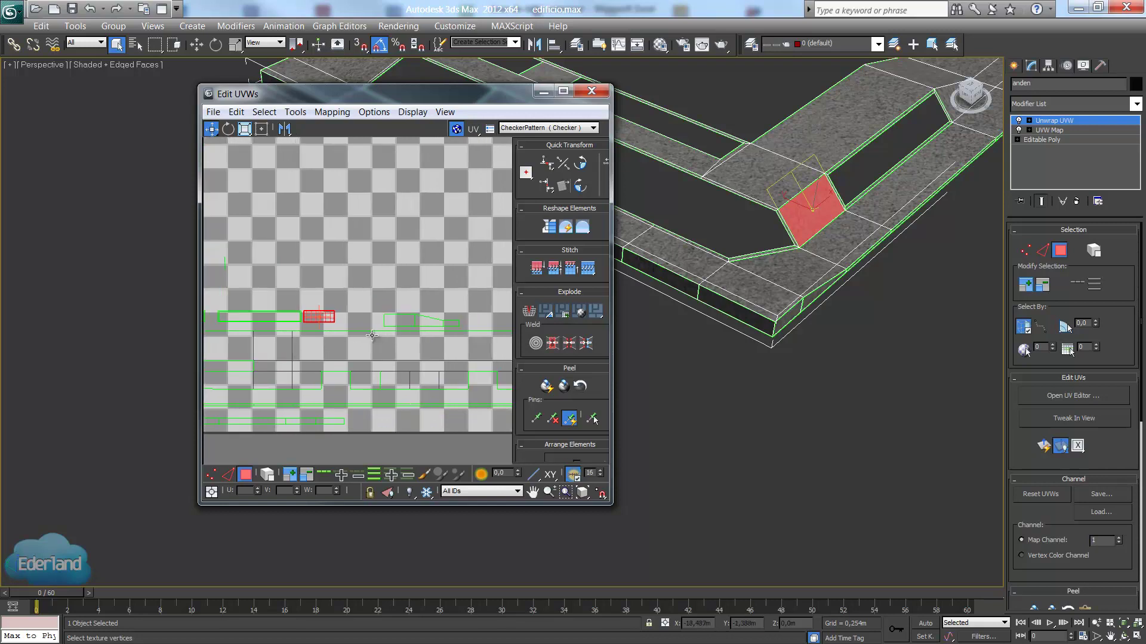
{"action": "left_click_drag", "start_coordinate": [330, 316], "coordinate": [349, 317]}
{"action": "left_click", "coordinate": [379, 289]}
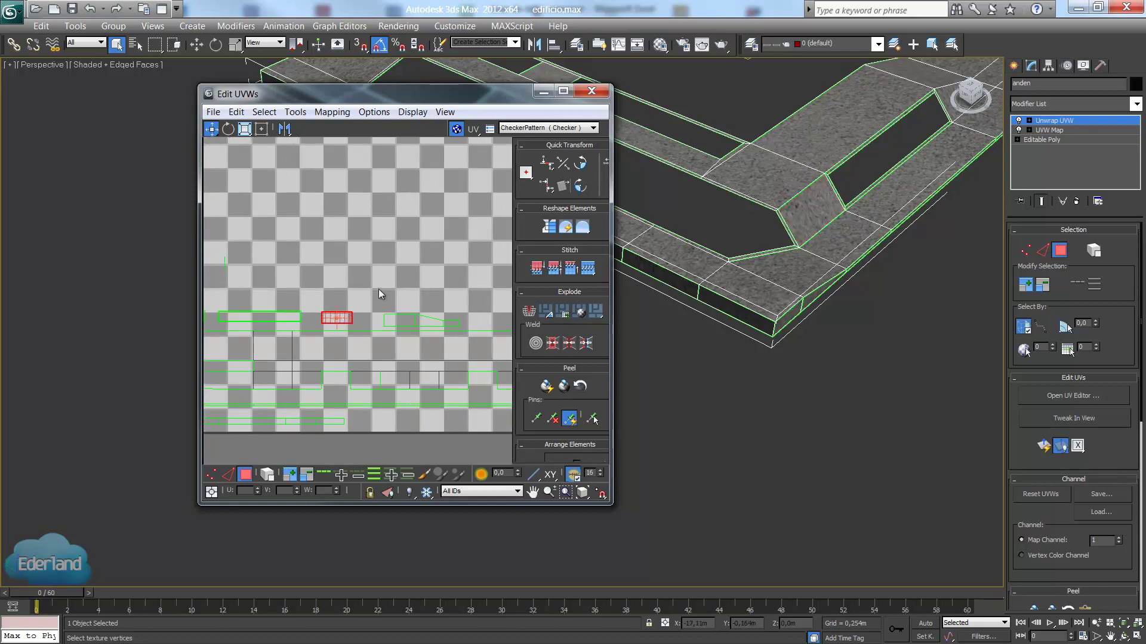
{"action": "left_click", "coordinate": [296, 112]}
Re-render the 2500 × 2500 UV template.
{"action": "left_click", "coordinate": [330, 353]}
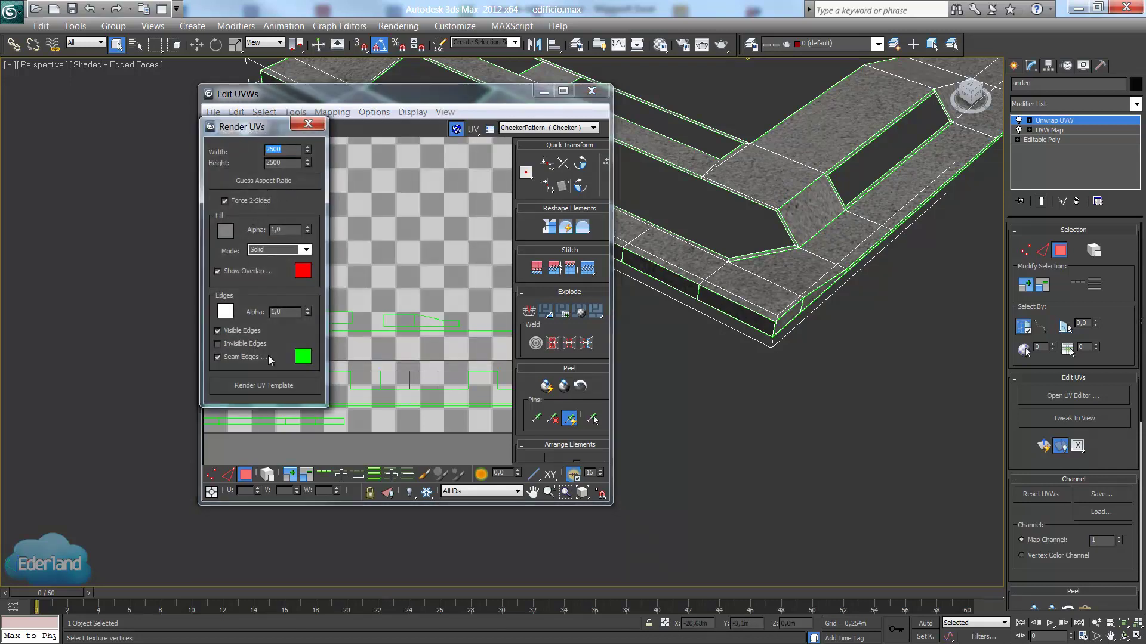
{"action": "left_click", "coordinate": [269, 382]}
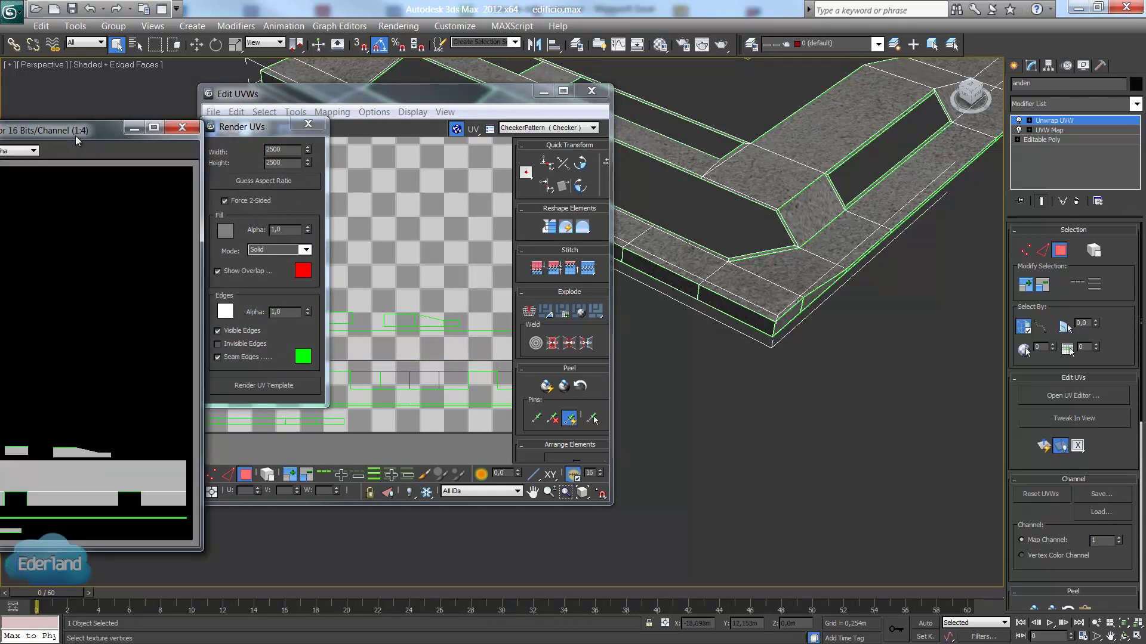
{"action": "left_click_drag", "start_coordinate": [76, 135], "coordinate": [561, 118]}
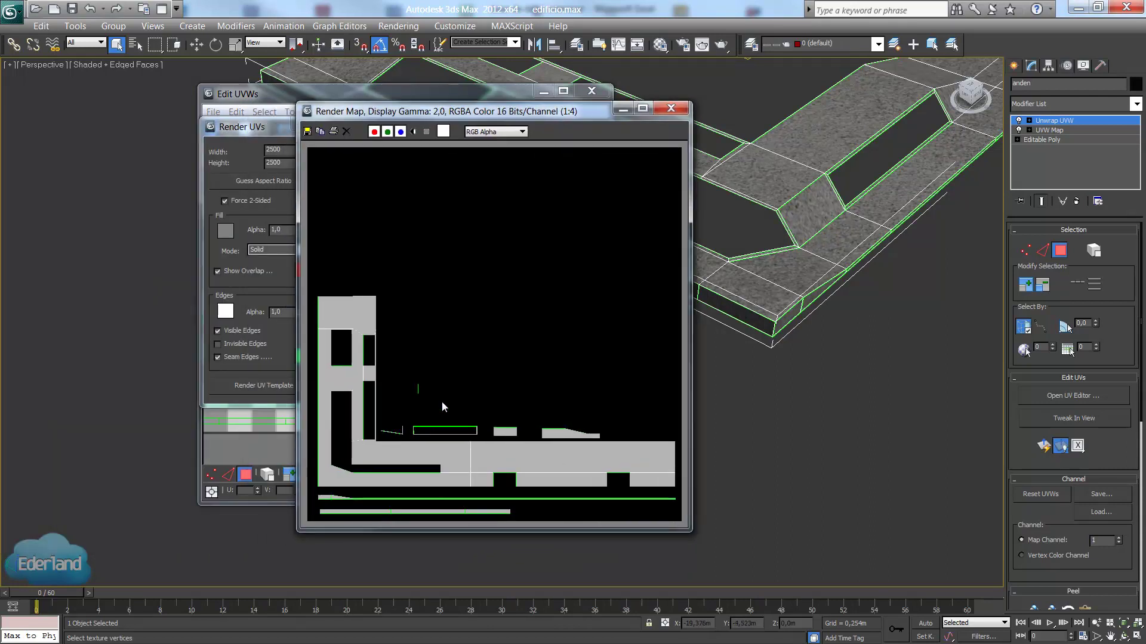
Save the rendered template as JPEG 'dfg' on the desktop (Escritorio).
{"action": "left_click", "coordinate": [308, 131]}
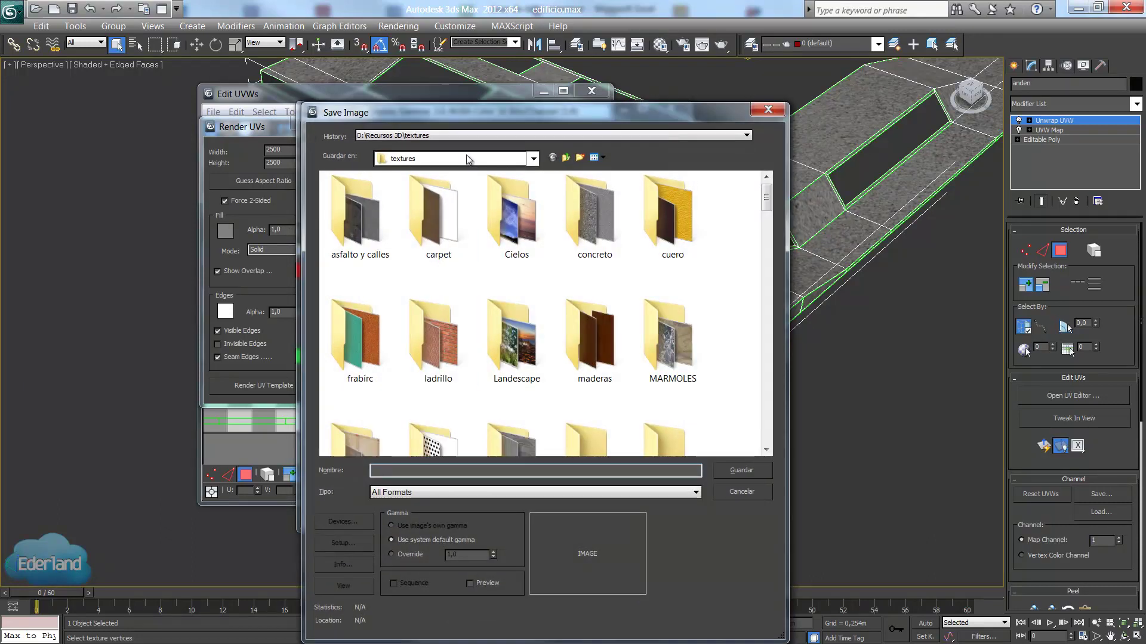
{"action": "left_click", "coordinate": [467, 155]}
{"action": "left_click", "coordinate": [437, 172]}
{"action": "left_click", "coordinate": [414, 471]}
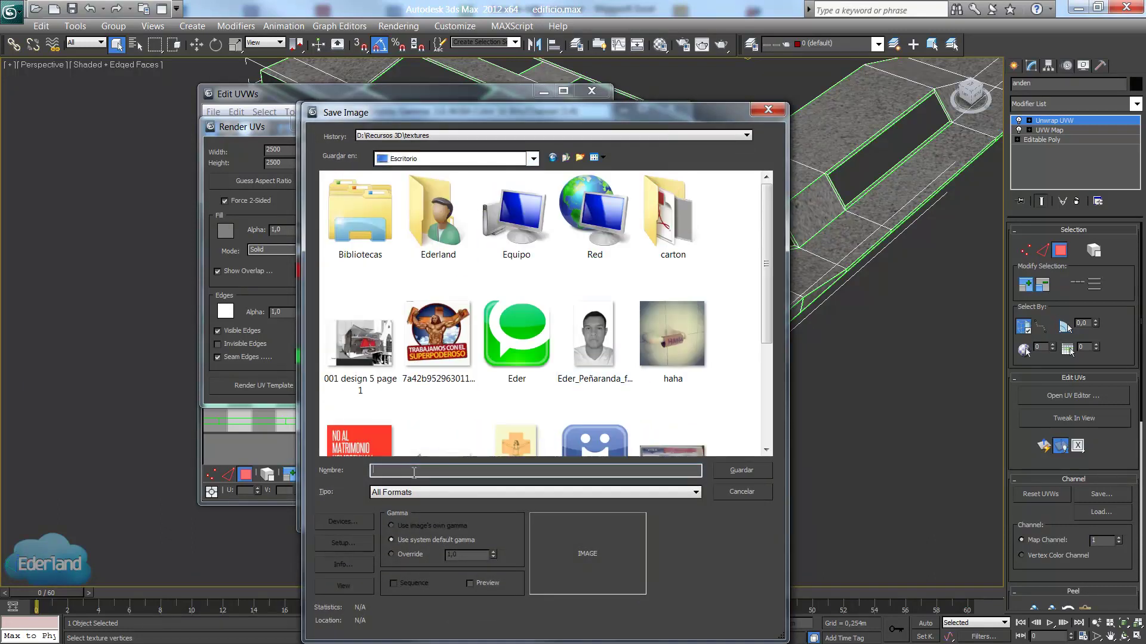
{"action": "type", "text": "dfg"}
{"action": "key", "text": "j"}
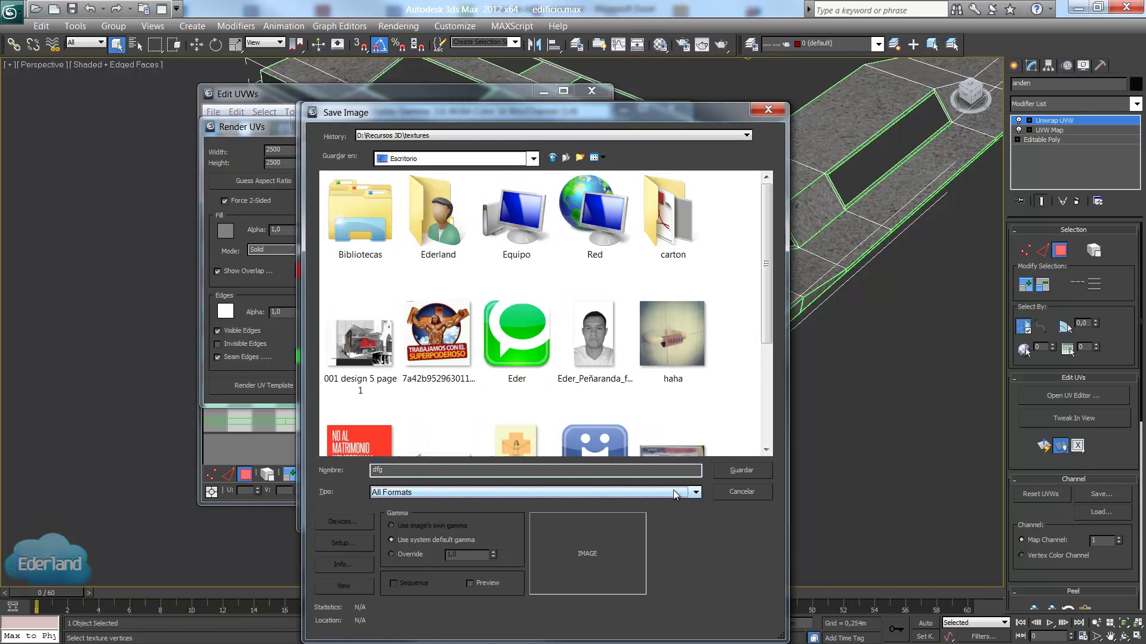
{"action": "key", "text": "Return"}
{"action": "key", "text": "Return"}
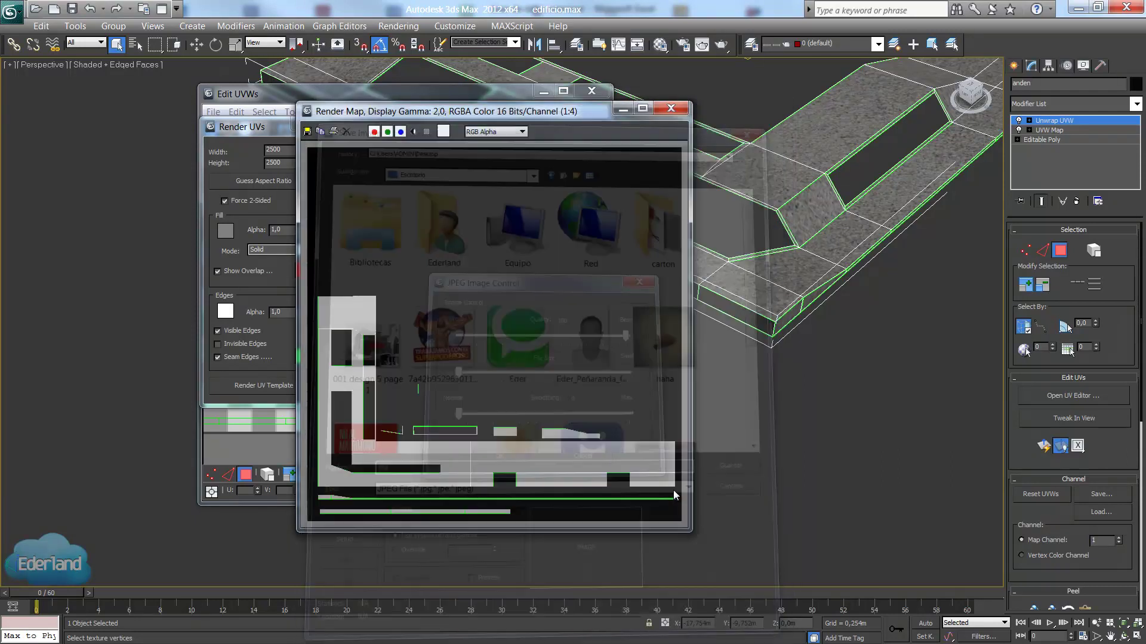
{"action": "left_click", "coordinate": [673, 106]}
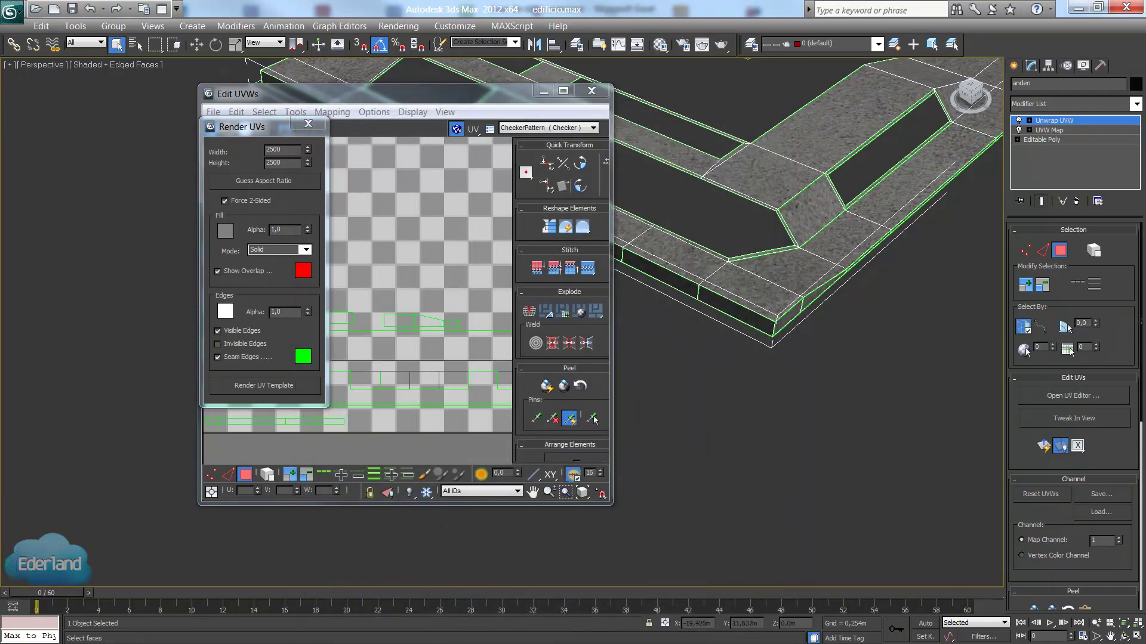
Switch to Photoshop, zoom uv_anden_2.psd to 66.7%, and start File > Place.
{"action": "key", "text": "alt+Tab"}
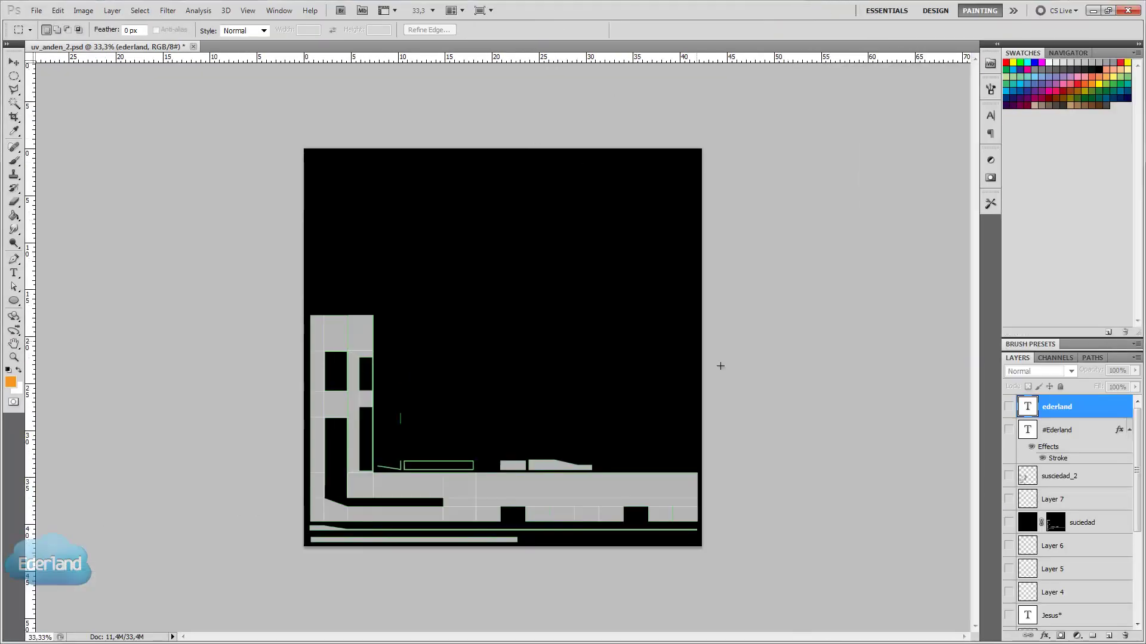
{"action": "key", "text": "ctrl+plus"}
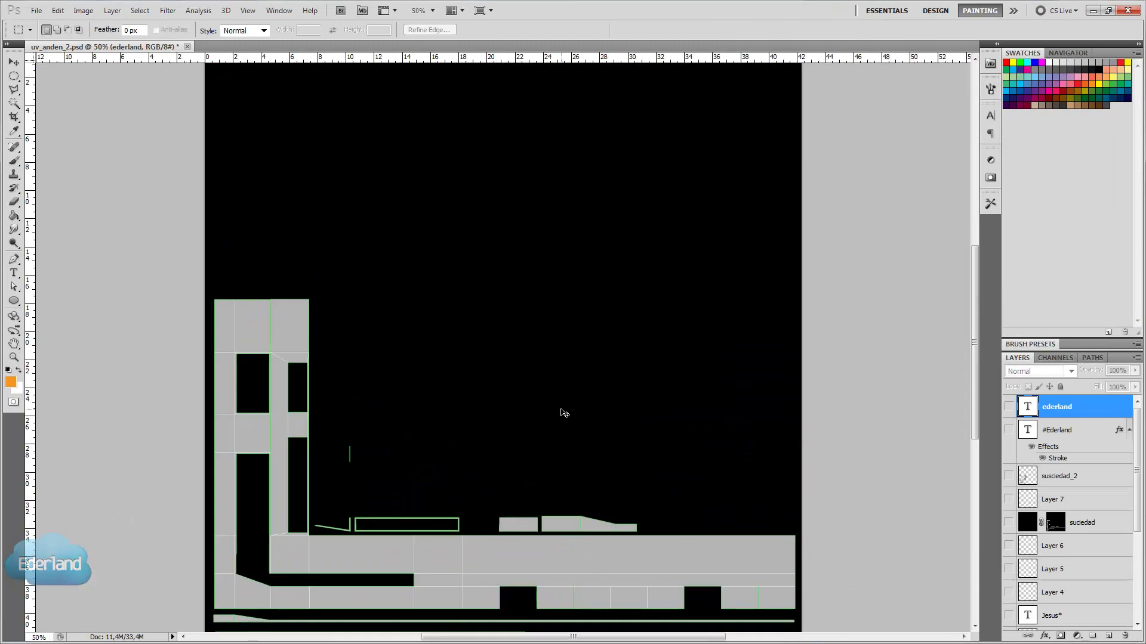
{"action": "key", "text": "ctrl+plus"}
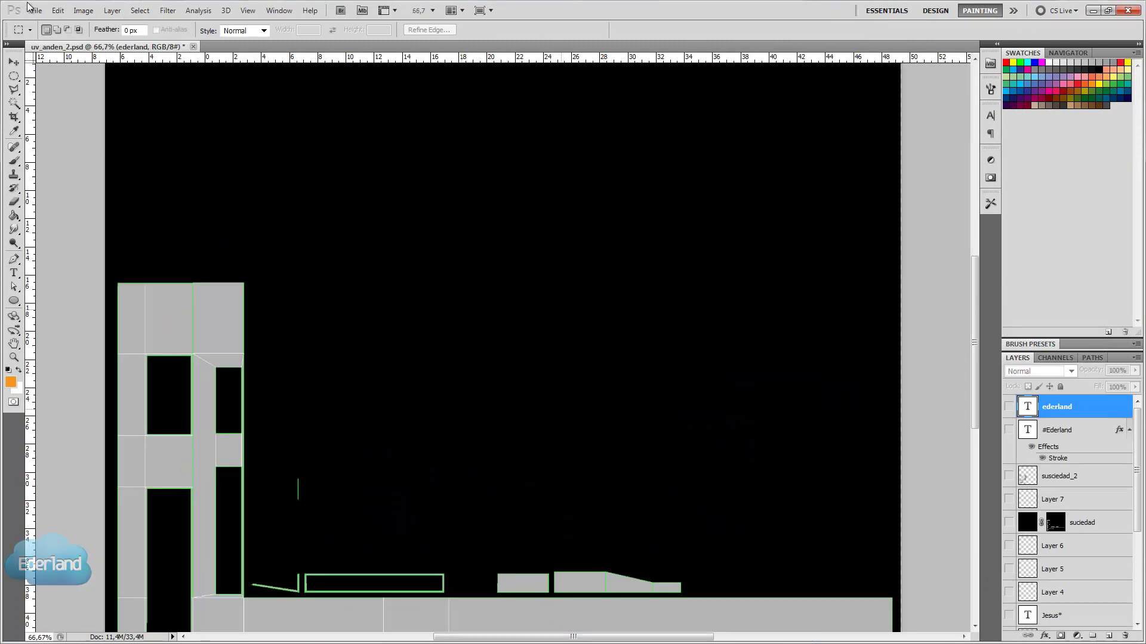
{"action": "left_click", "coordinate": [36, 10]}
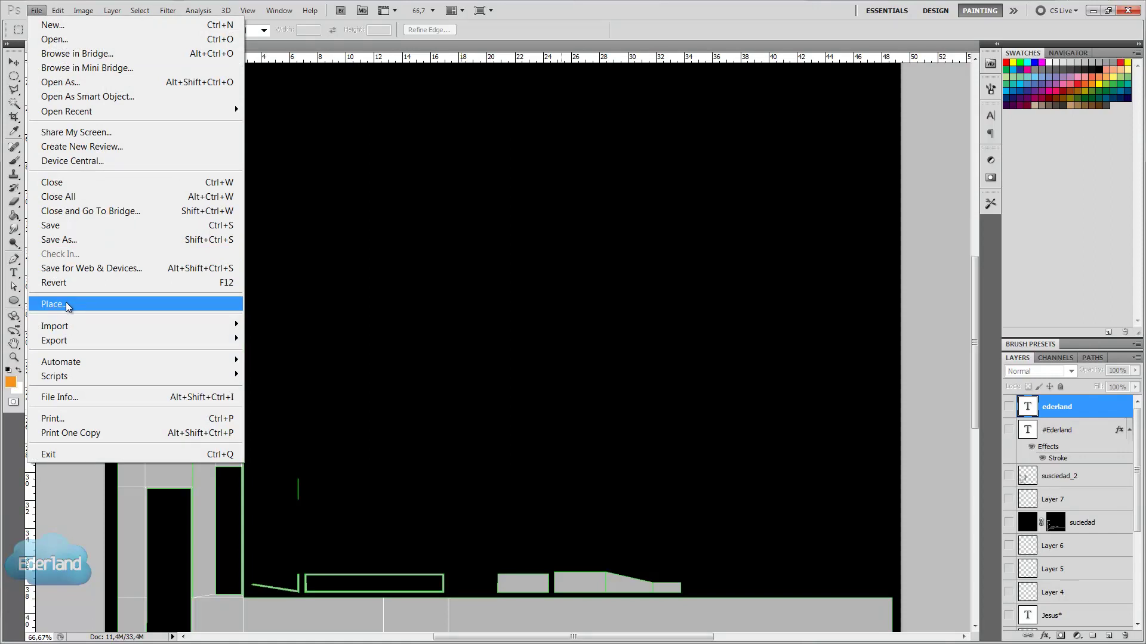
{"action": "left_click", "coordinate": [69, 304]}
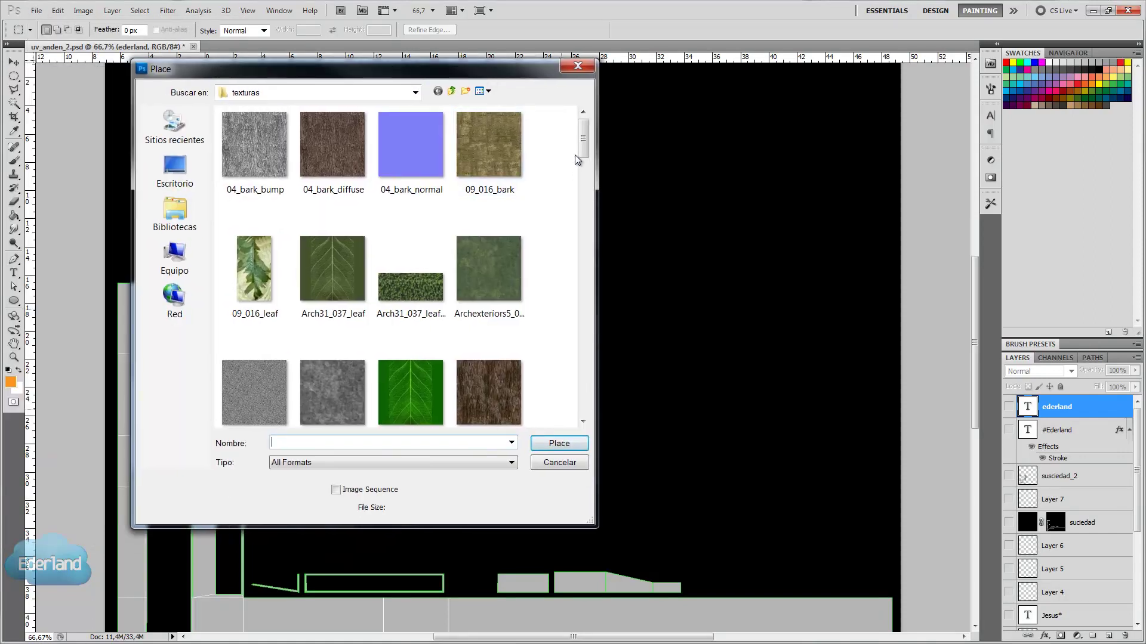
Place the concrete_diffuse texture file onto the UV layout canvas.
{"action": "left_click_drag", "start_coordinate": [584, 128], "coordinate": [589, 236]}
{"action": "left_click", "coordinate": [504, 249]}
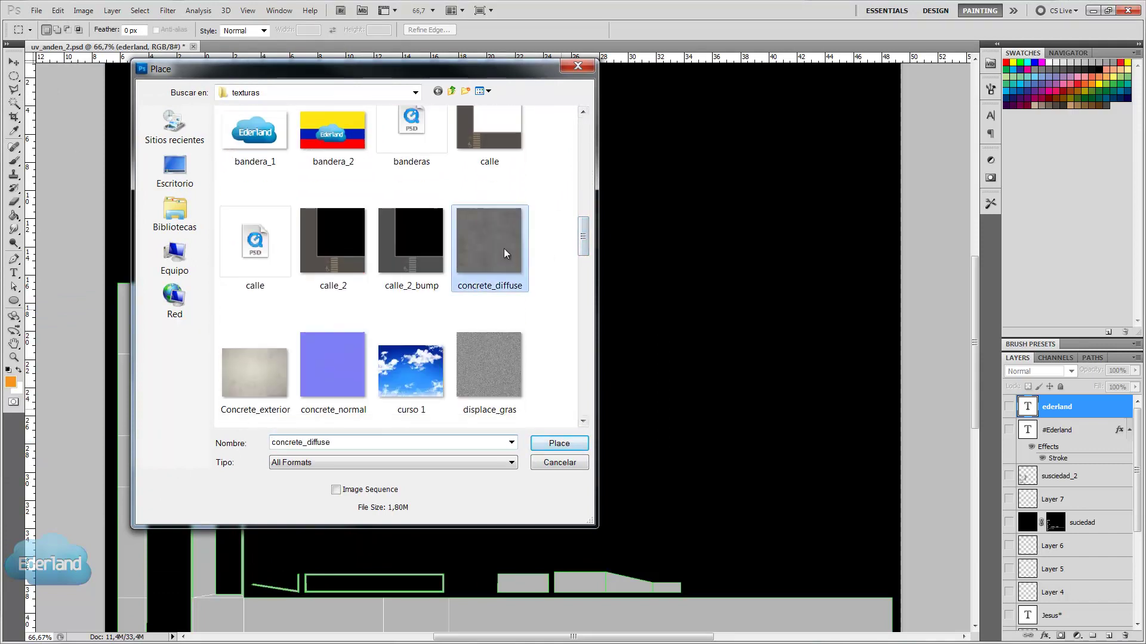
{"action": "left_click", "coordinate": [544, 446]}
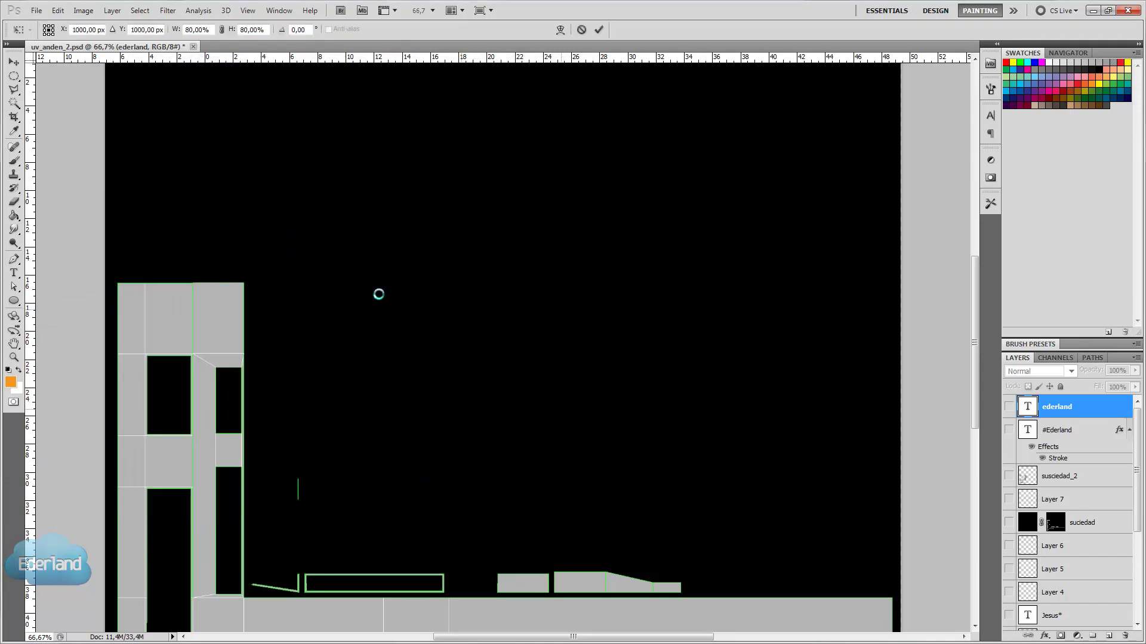
{"action": "key", "text": "ctrl+minus"}
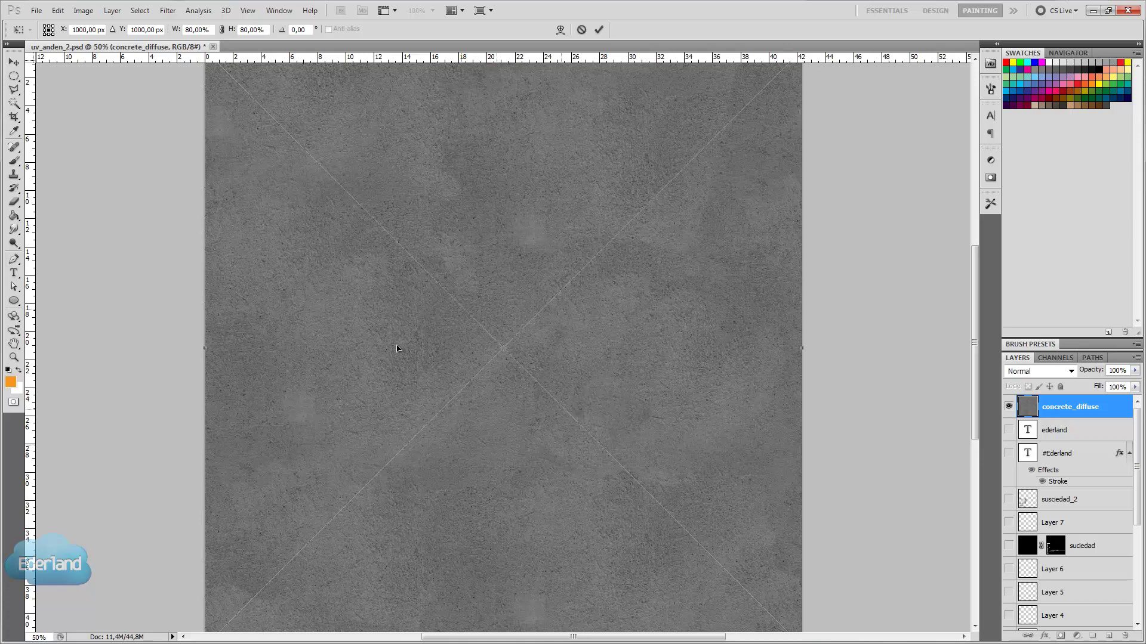
{"action": "key", "text": "ctrl+minus"}
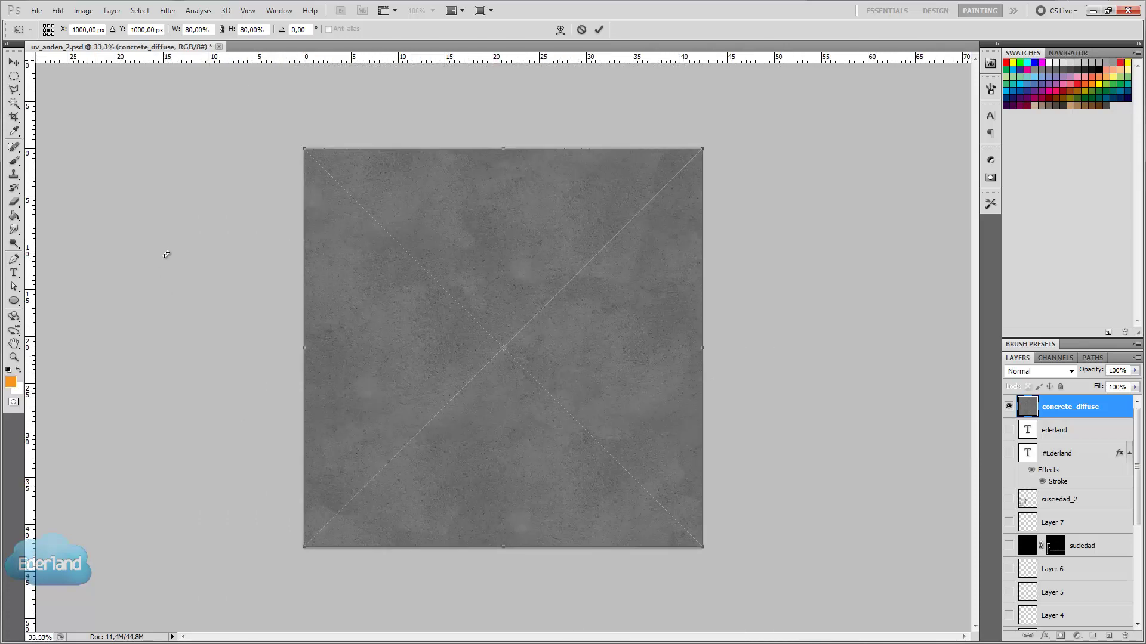
Shrink the concrete texture to a small square in the bottom-right corner and commit it.
{"action": "left_click_drag", "start_coordinate": [301, 146], "coordinate": [612, 458], "text": "shift"}
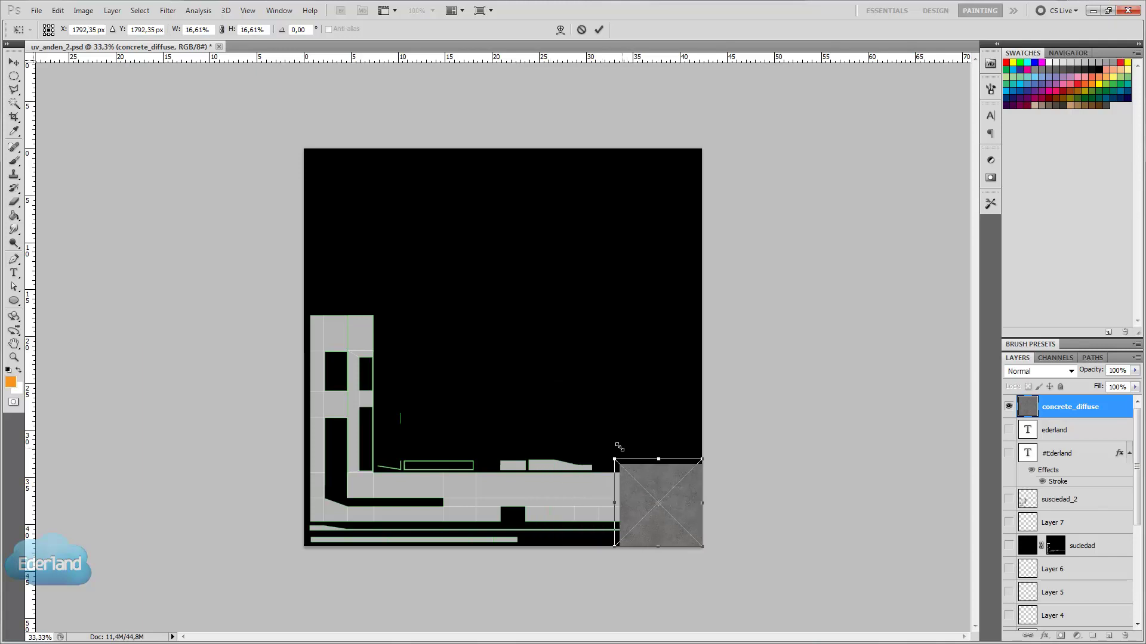
{"action": "key", "text": "Return"}
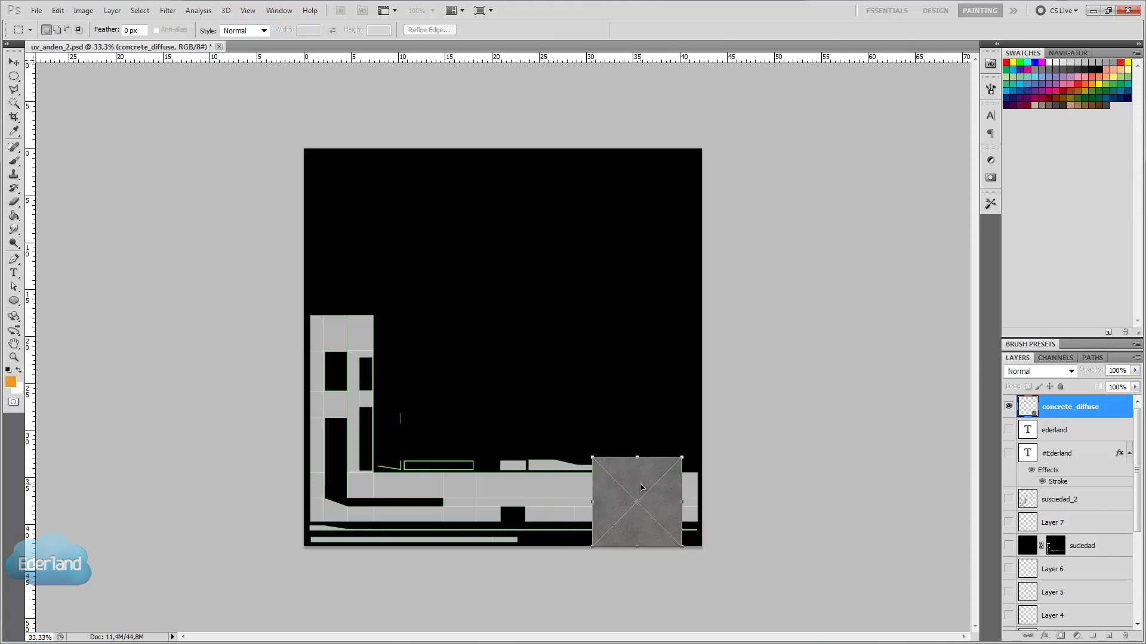
{"action": "key", "text": "ctrl+plus"}
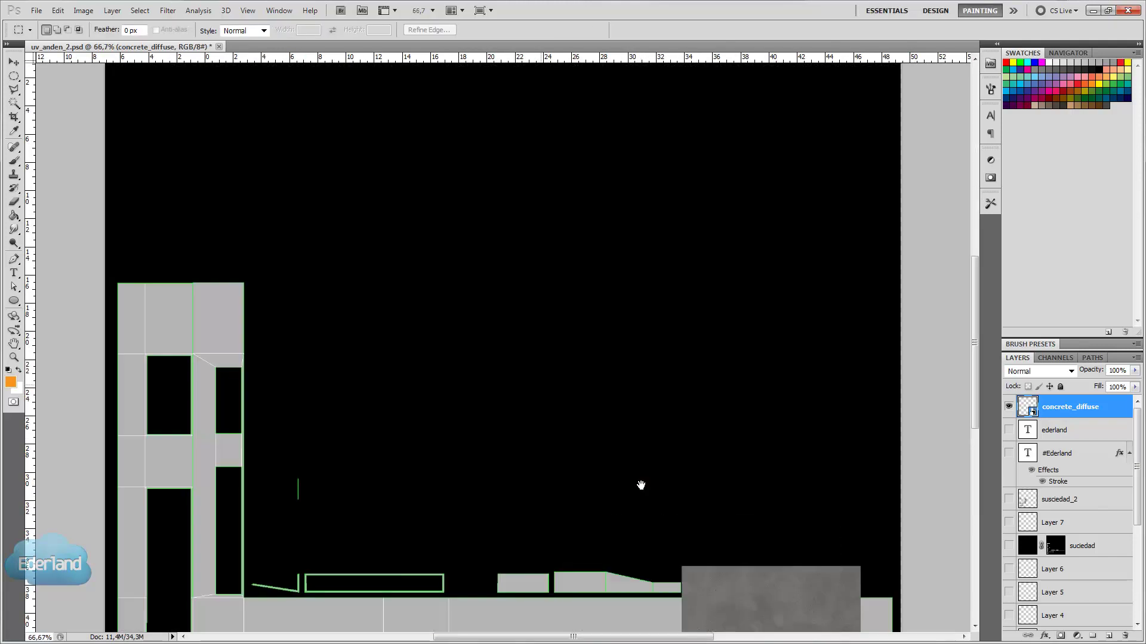
{"action": "key", "text": "ctrl+plus"}
{"action": "mouse_move", "coordinate": [532, 266]}
{"action": "left_mouse_down"}
{"action": "mouse_move", "coordinate": [494, 231]}
{"action": "mouse_move", "coordinate": [427, 119]}
{"action": "left_mouse_up"}
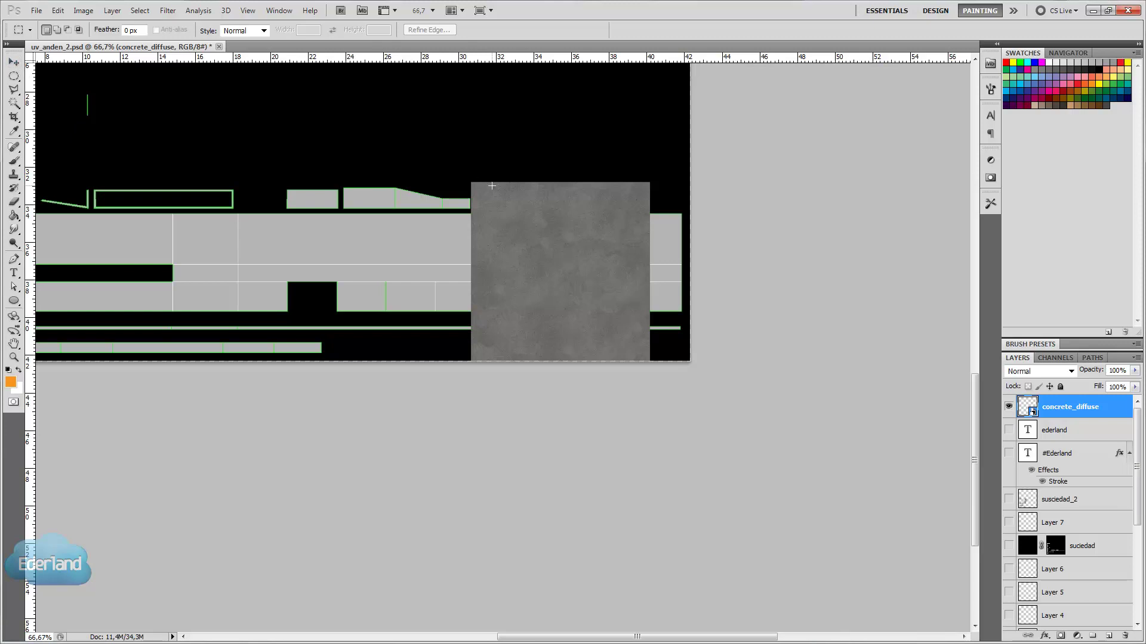
Deselect and move the concrete square to the UV layout's right edge.
{"action": "left_click_drag", "start_coordinate": [585, 247], "coordinate": [584, 251]}
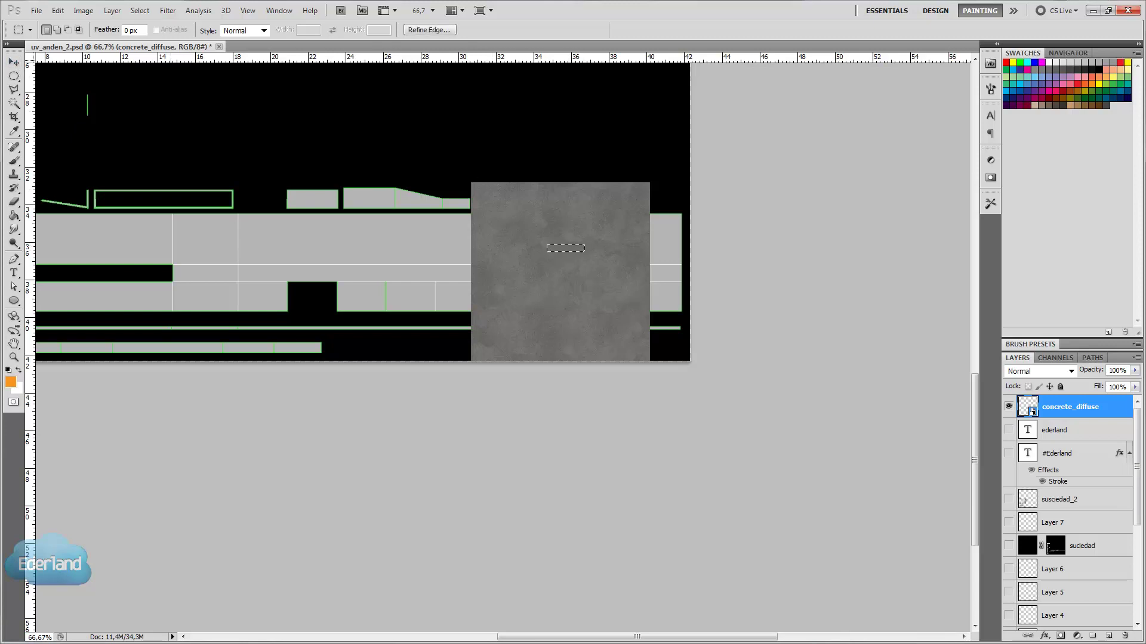
{"action": "left_click", "coordinate": [15, 62]}
{"action": "key", "text": "ctrl+d"}
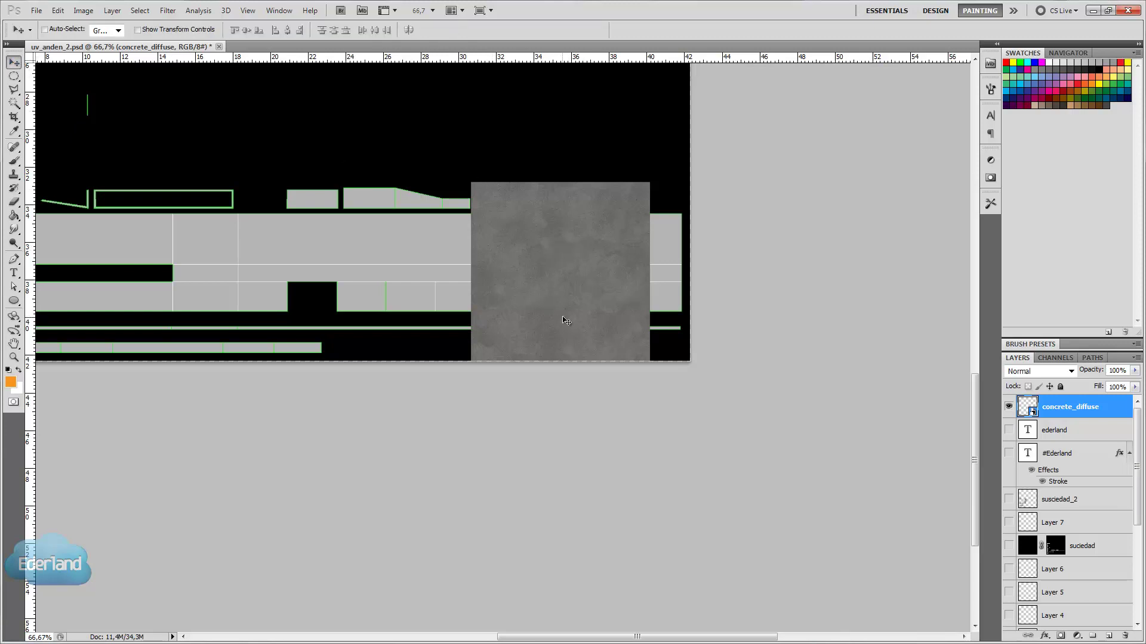
{"action": "left_click_drag", "start_coordinate": [563, 320], "coordinate": [597, 315]}
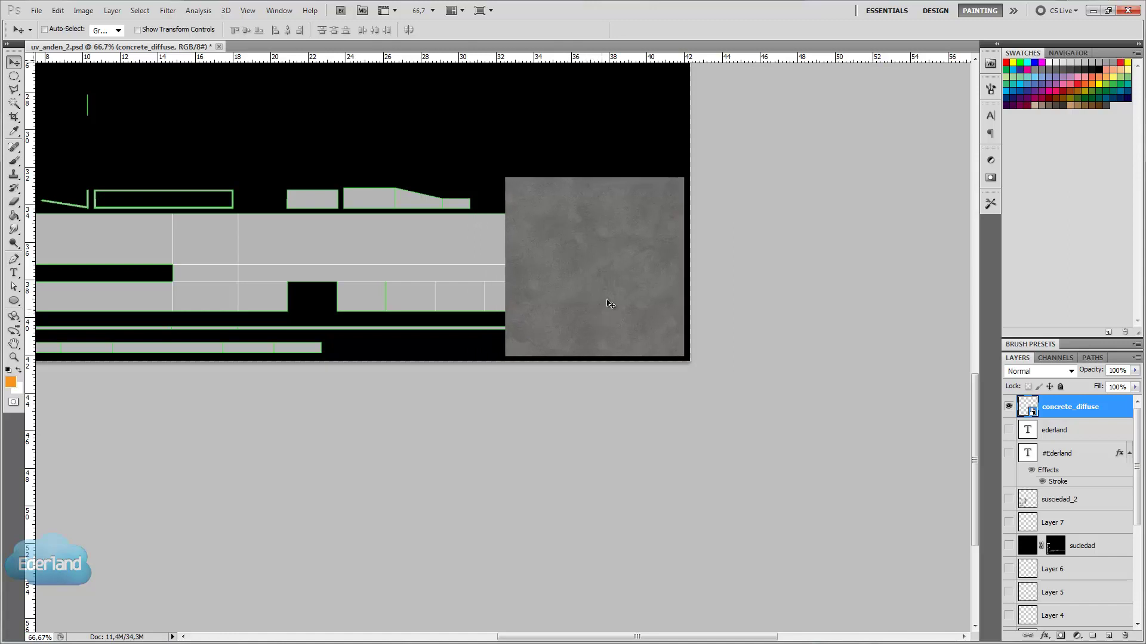
Rasterize the concrete layer, duplicate it, and shift the copy left over the sidewalk.
{"action": "right_click", "coordinate": [1076, 416]}
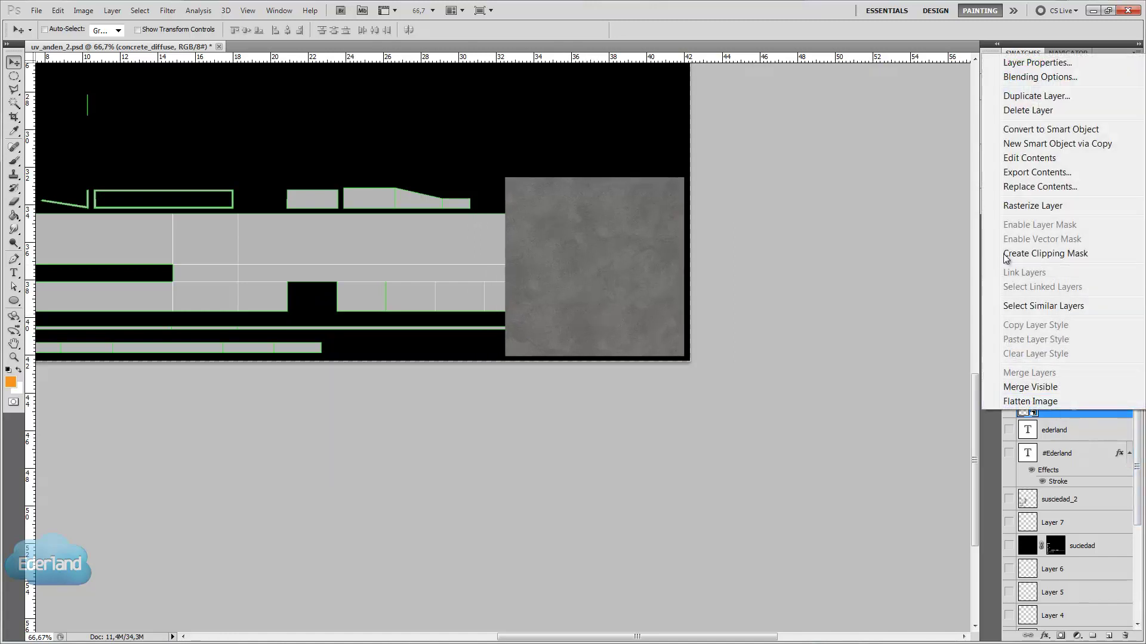
{"action": "left_click", "coordinate": [1029, 204]}
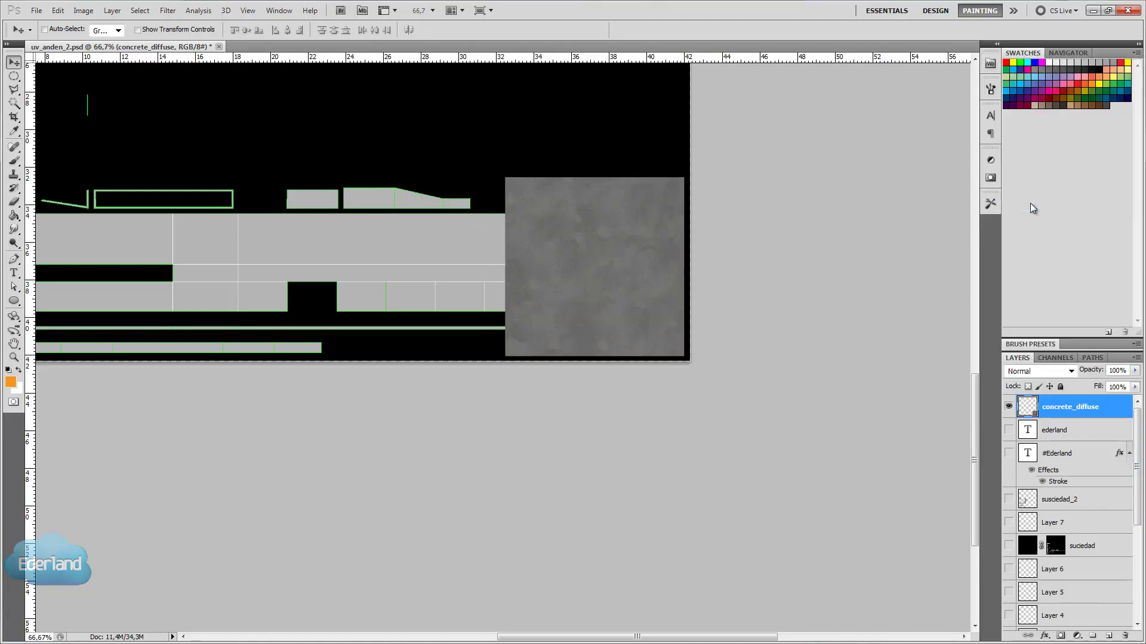
{"action": "right_click", "coordinate": [1075, 409]}
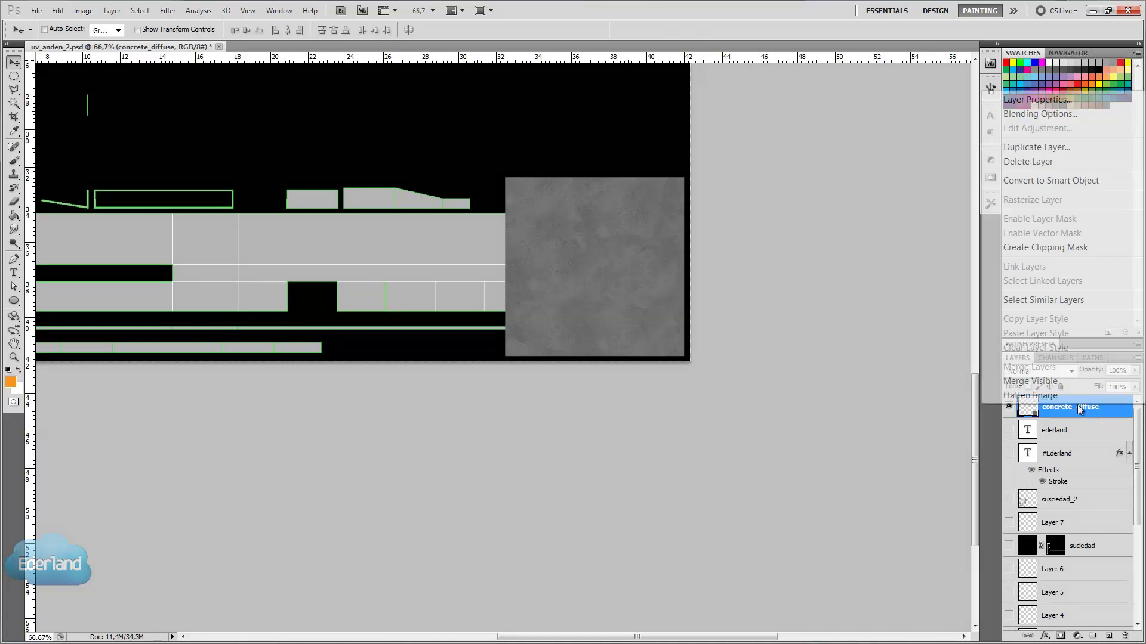
{"action": "left_click", "coordinate": [1037, 150]}
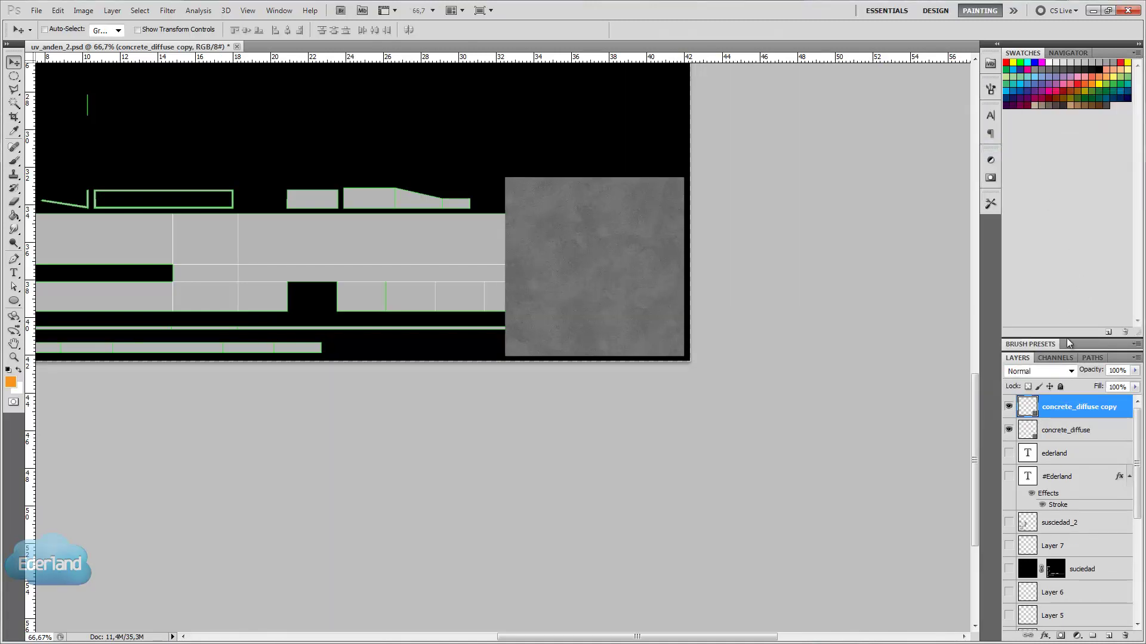
{"action": "left_click_drag", "start_coordinate": [573, 239], "coordinate": [400, 238]}
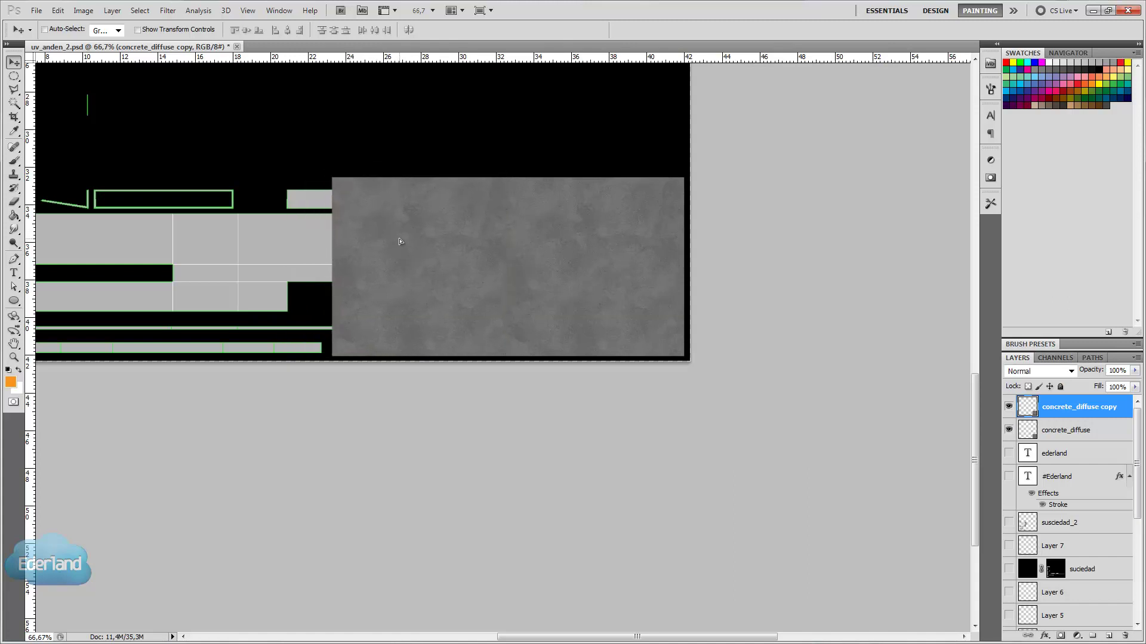
{"action": "left_click_drag", "start_coordinate": [399, 238], "coordinate": [402, 242]}
Hide the original and copied concrete layers and select both together.
{"action": "key", "text": "ctrl+minus"}
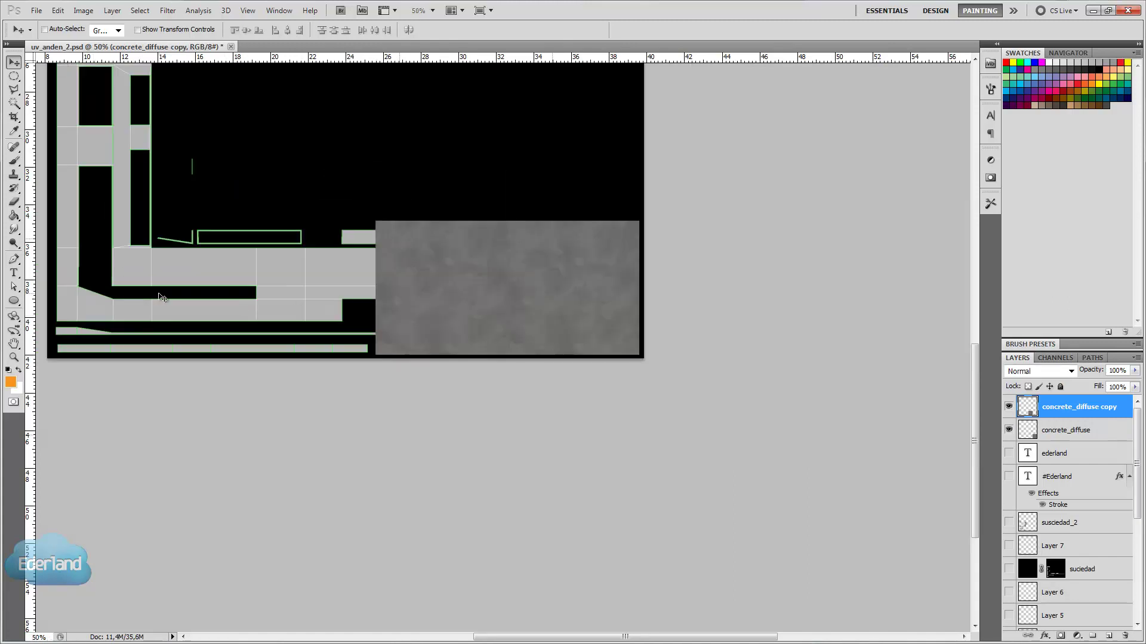
{"action": "left_click", "coordinate": [1009, 429]}
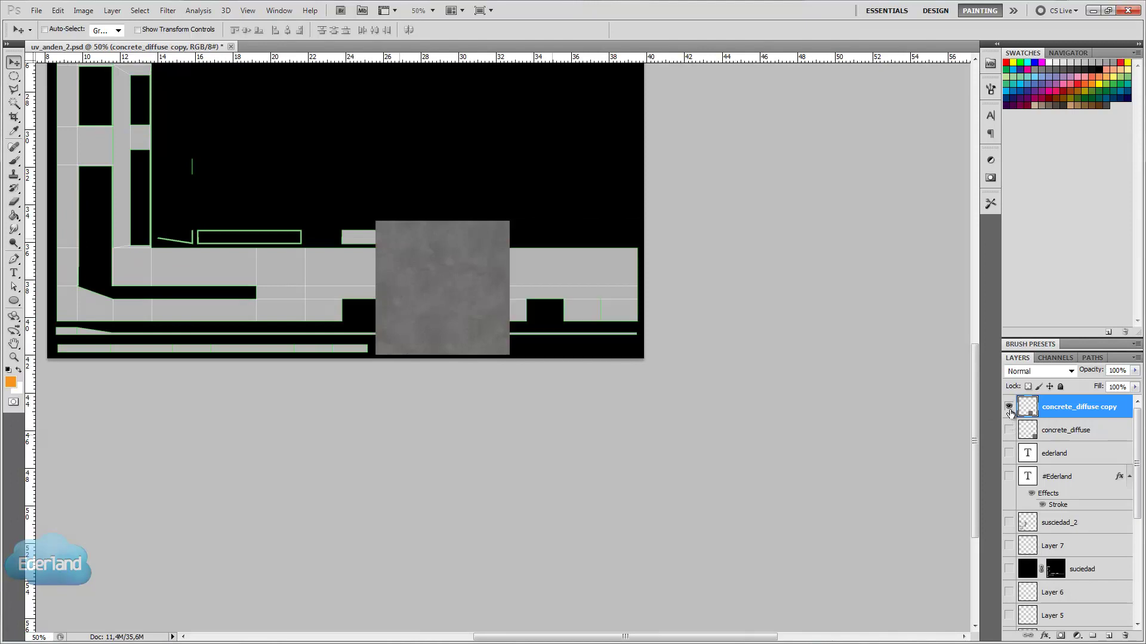
{"action": "left_click", "coordinate": [1009, 406]}
{"action": "left_click", "coordinate": [1056, 431], "text": "shift"}
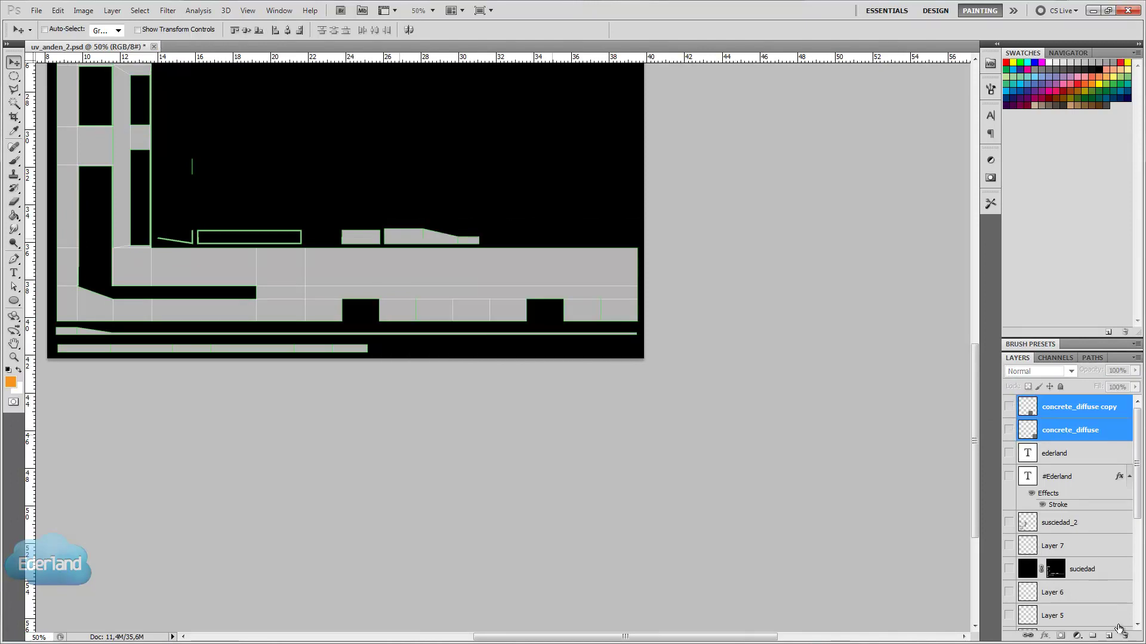
Delete the two selected concrete layers.
{"action": "left_click", "coordinate": [1125, 637]}
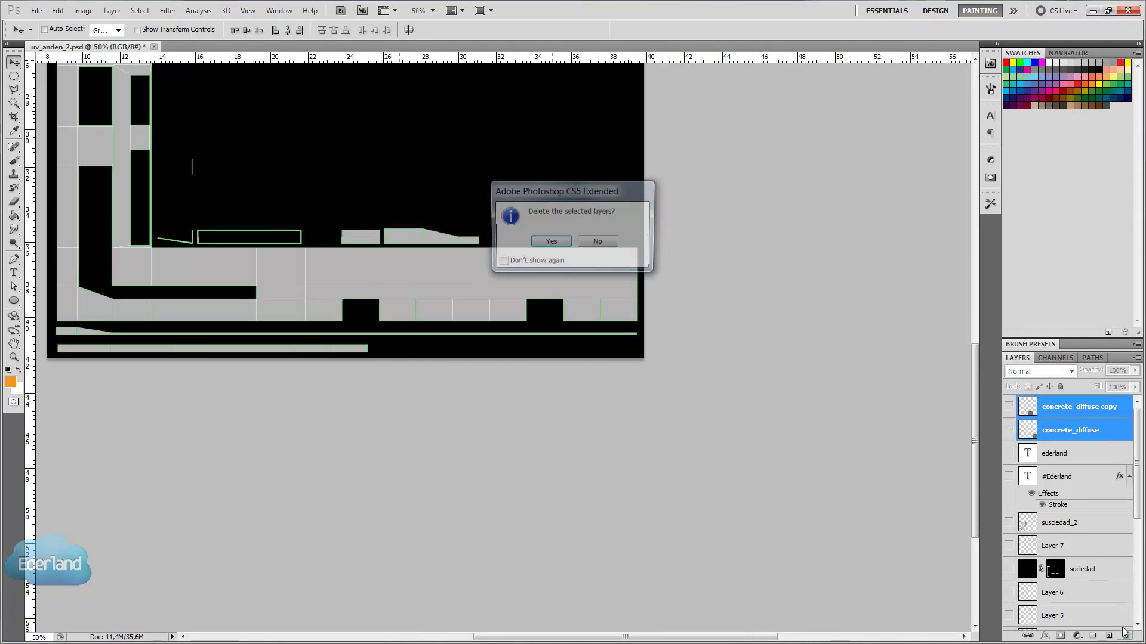
{"action": "left_click", "coordinate": [550, 243]}
{"action": "scroll", "coordinate": [1074, 519], "scroll_direction": "down", "scroll_amount": 2}
{"action": "scroll", "coordinate": [1074, 519], "scroll_direction": "down", "scroll_amount": 5}
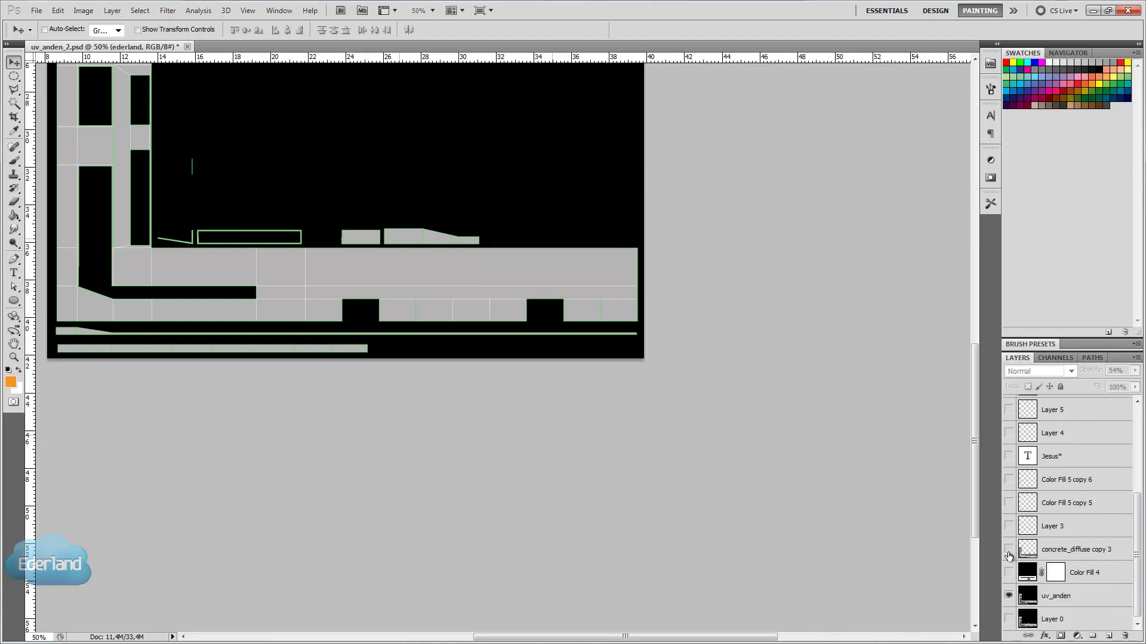
Preview concrete_diffuse copy 3, then move both concrete squares to the sidewalk strip's middle.
{"action": "left_click", "coordinate": [1007, 555]}
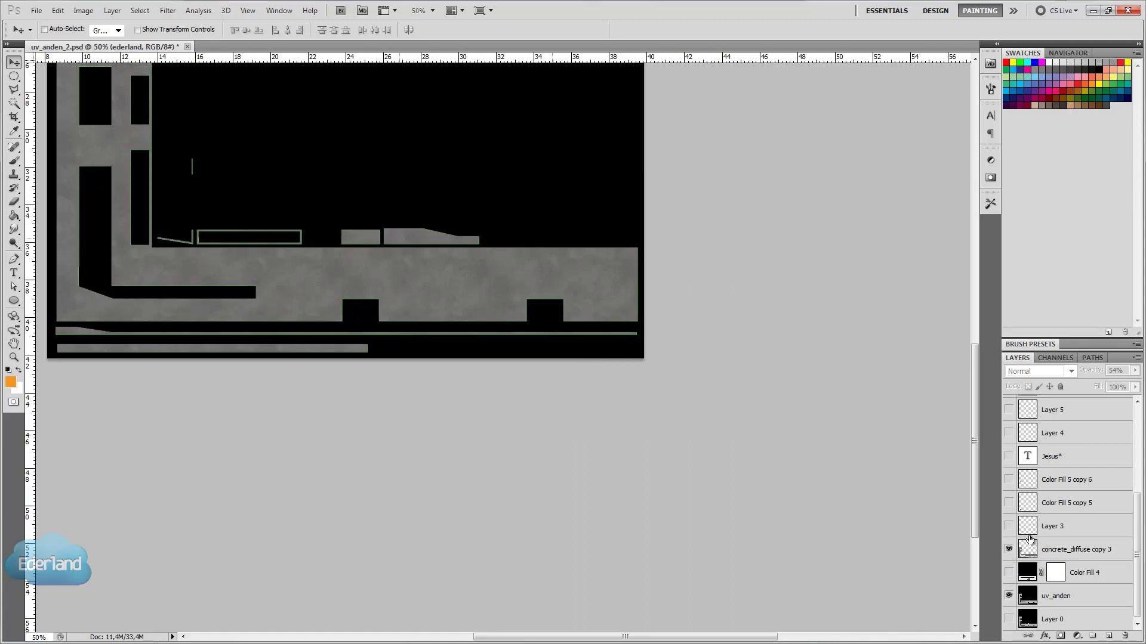
{"action": "left_click", "coordinate": [1010, 550]}
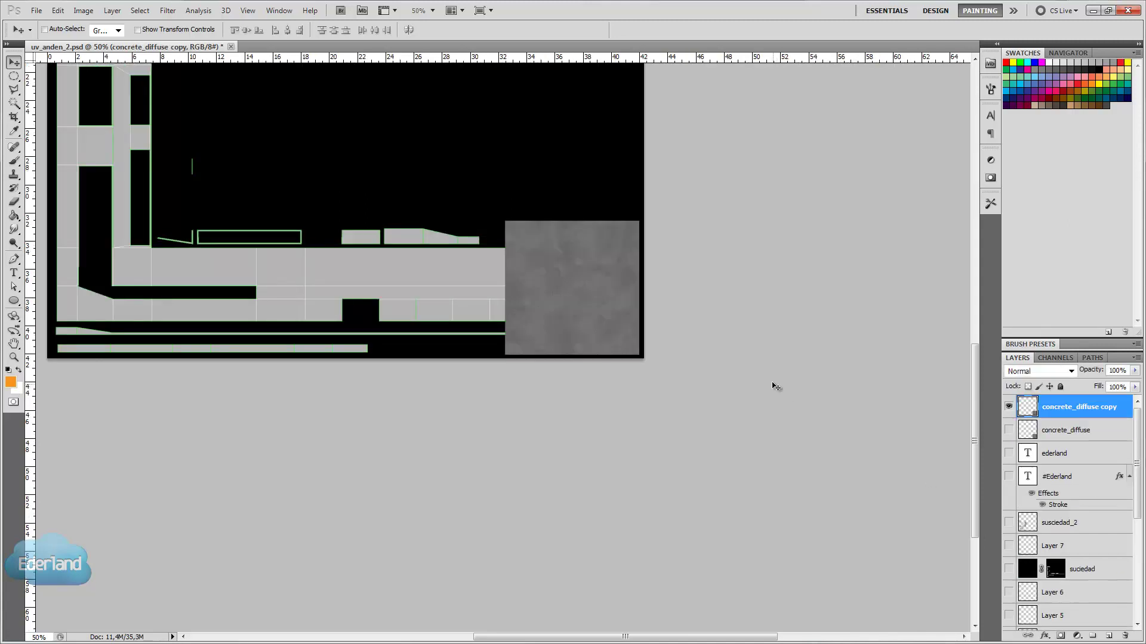
{"action": "left_click", "coordinate": [1070, 439], "text": "shift"}
{"action": "left_click_drag", "start_coordinate": [529, 276], "coordinate": [426, 295]}
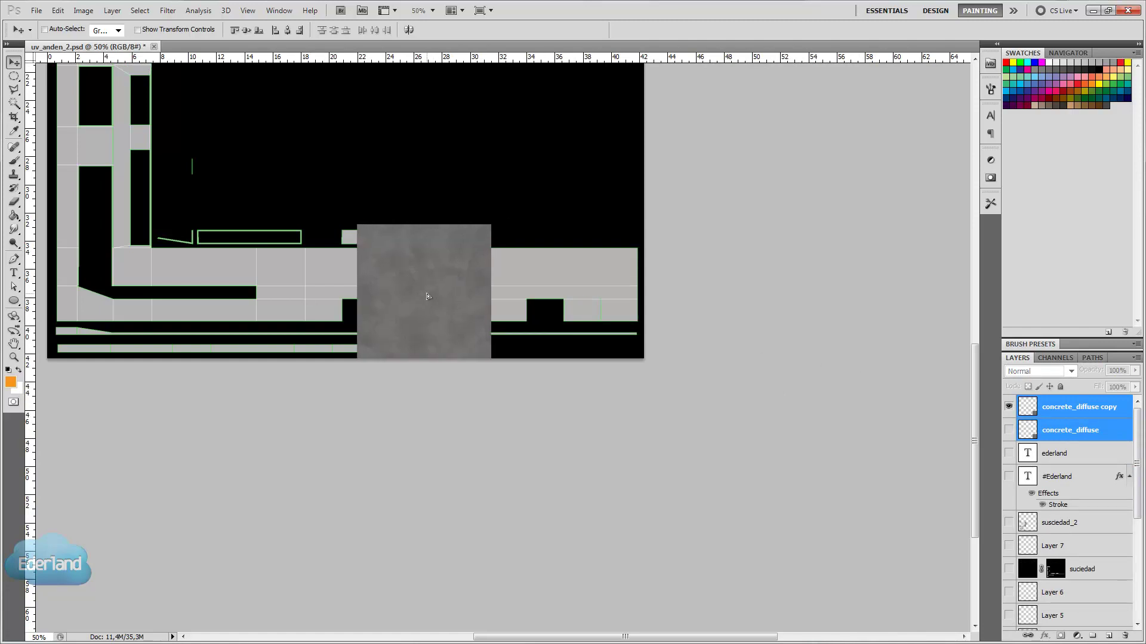
Show concrete_diffuse and line it up beside the copy, nudged one pixel left.
{"action": "left_click", "coordinate": [1084, 429]}
{"action": "left_click", "coordinate": [1008, 430]}
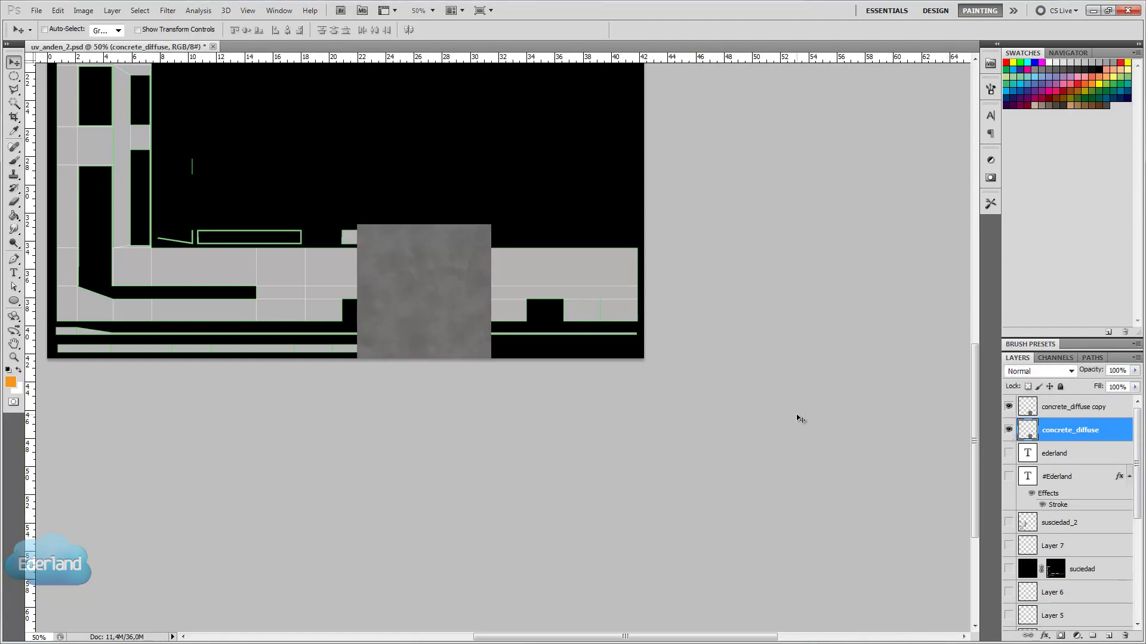
{"action": "mouse_move", "coordinate": [469, 306]}
{"action": "left_mouse_down"}
{"action": "mouse_move", "coordinate": [629, 299]}
{"action": "mouse_move", "coordinate": [599, 288]}
{"action": "left_mouse_up"}
{"action": "key", "text": "Left"}
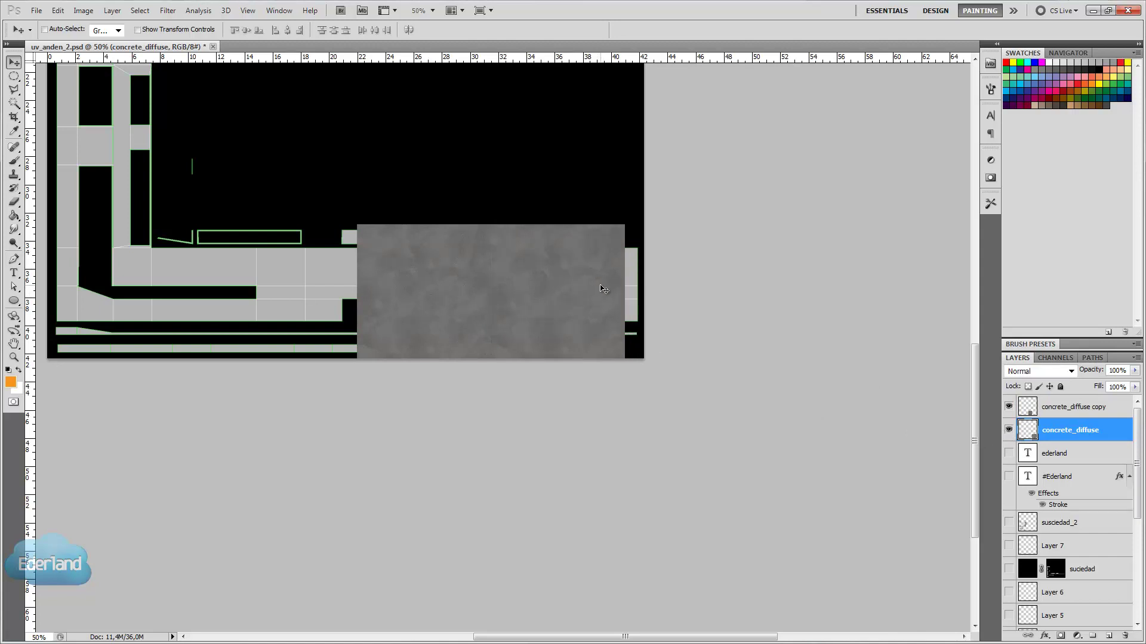
Merge the two concrete layers and move the block over the lower-left sidewalk strips.
{"action": "left_click", "coordinate": [1050, 409], "text": "shift"}
{"action": "right_click", "coordinate": [1051, 408]}
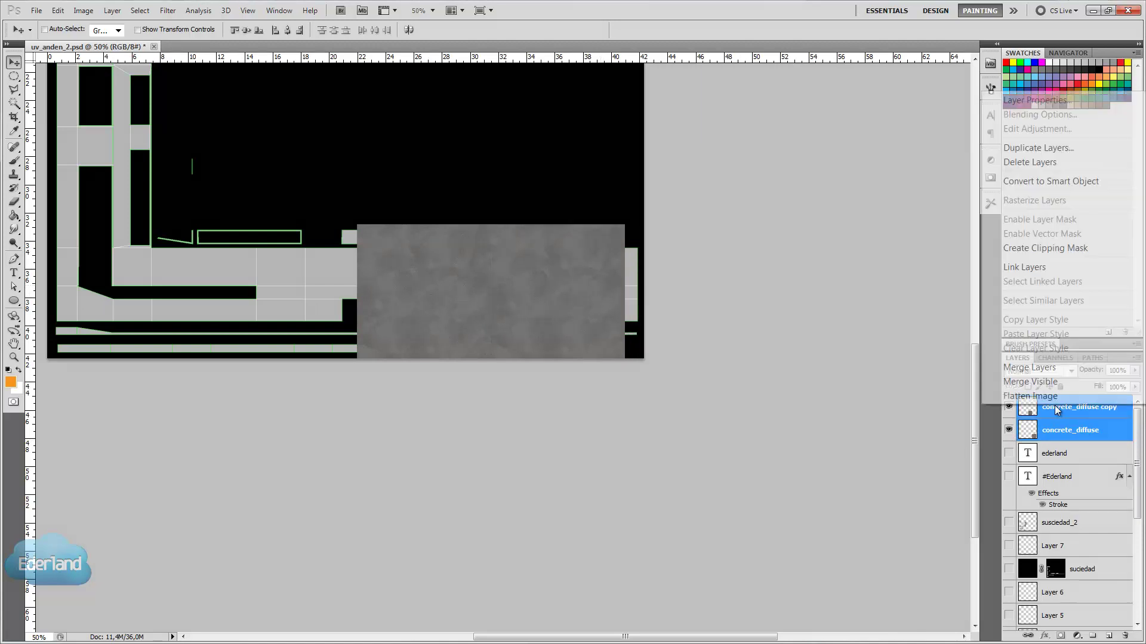
{"action": "left_click", "coordinate": [1051, 368]}
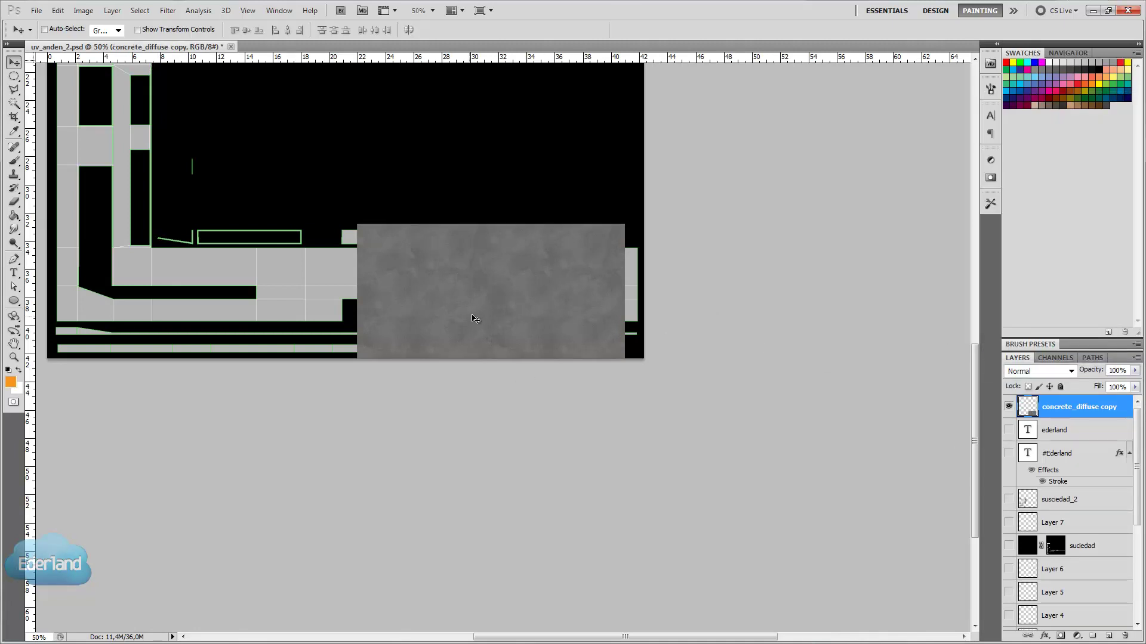
{"action": "mouse_move", "coordinate": [476, 322]}
{"action": "left_mouse_down"}
{"action": "mouse_move", "coordinate": [601, 152]}
{"action": "mouse_move", "coordinate": [574, 244]}
{"action": "left_mouse_up"}
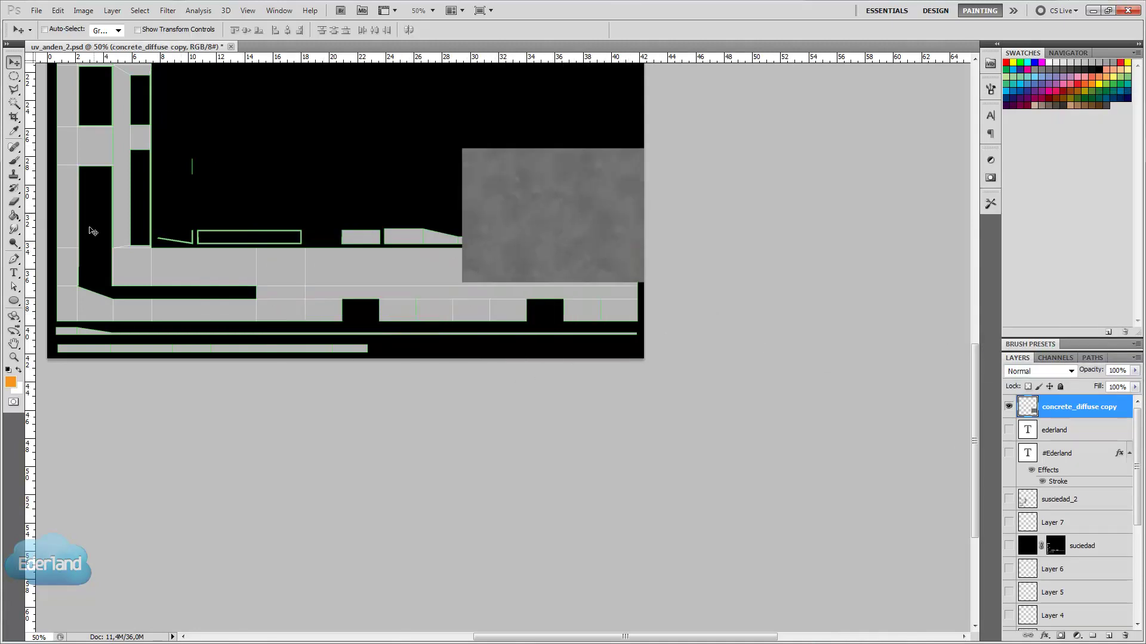
{"action": "left_click_drag", "start_coordinate": [521, 187], "coordinate": [193, 267]}
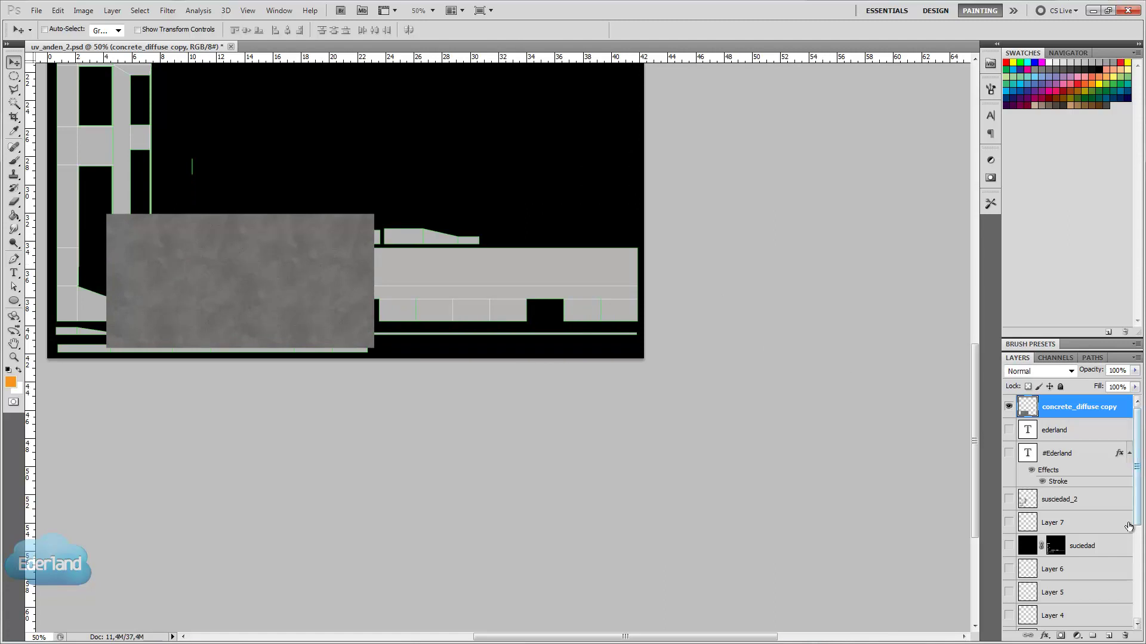
{"action": "scroll", "coordinate": [1088, 525], "scroll_direction": "down", "scroll_amount": 7}
{"action": "scroll", "coordinate": [1045, 567], "scroll_direction": "down", "scroll_amount": 1}
{"action": "left_click", "coordinate": [1056, 601]}
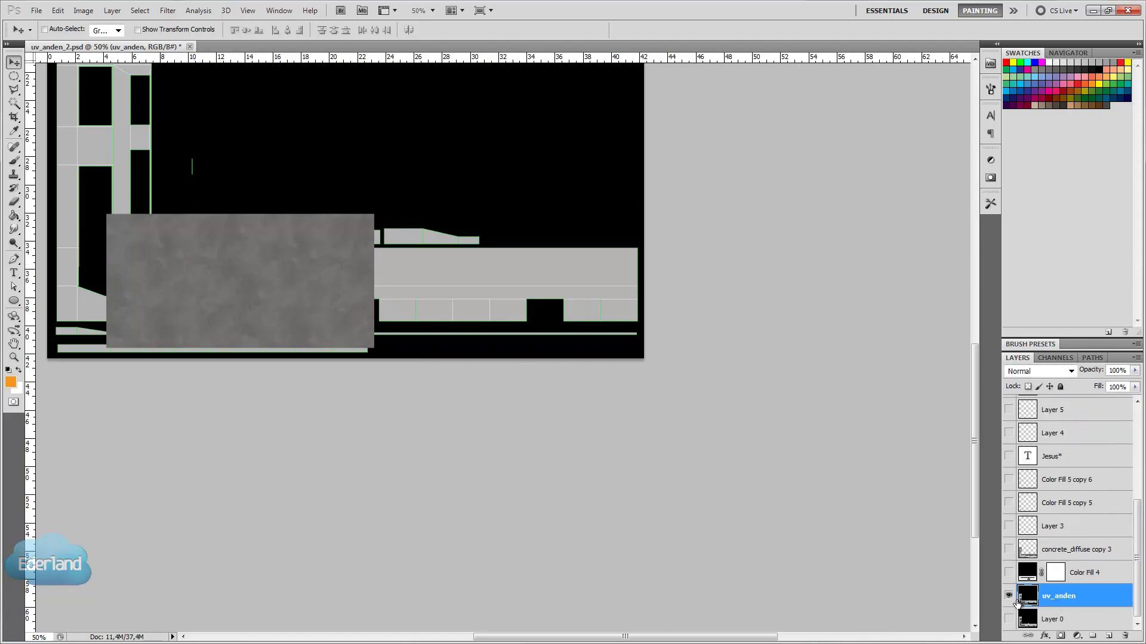
Magic-wand select the black areas of the UV layout, trial a delete, and undo it.
{"action": "left_click", "coordinate": [13, 105]}
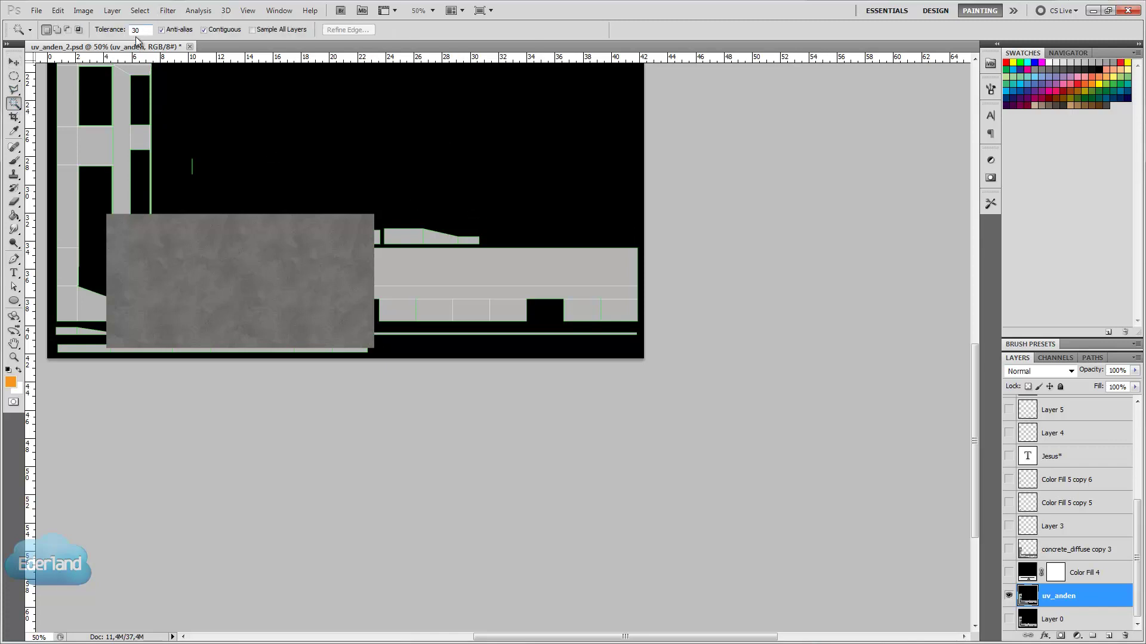
{"action": "left_click", "coordinate": [565, 208]}
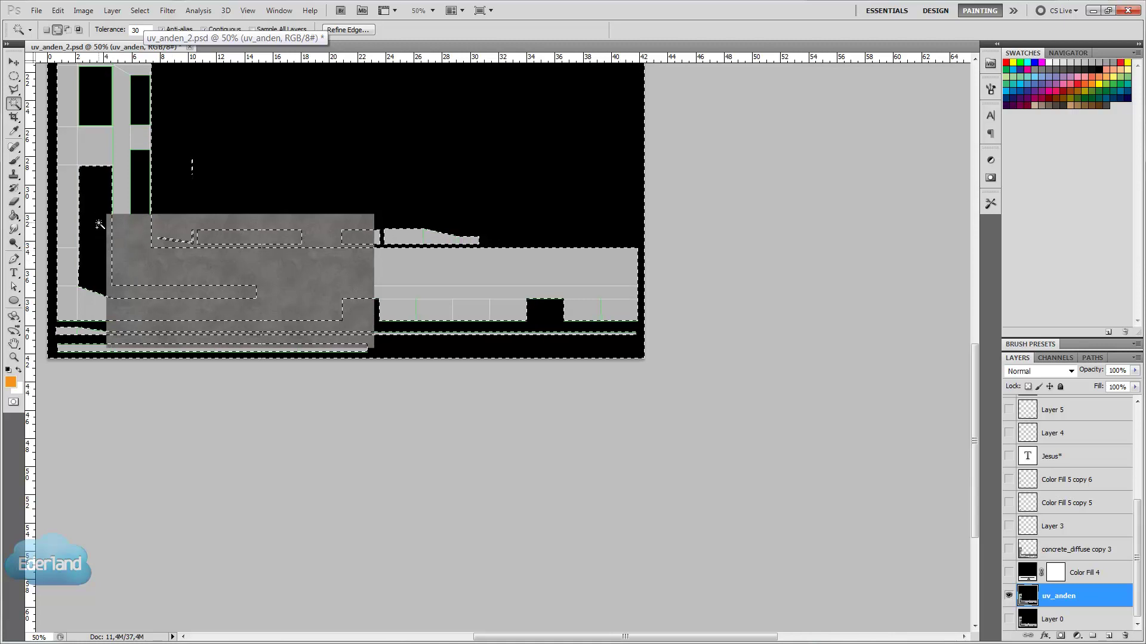
{"action": "left_click", "coordinate": [144, 196], "text": "shift"}
{"action": "left_click", "coordinate": [144, 196], "text": "shift"}
{"action": "left_click", "coordinate": [95, 103], "text": "shift"}
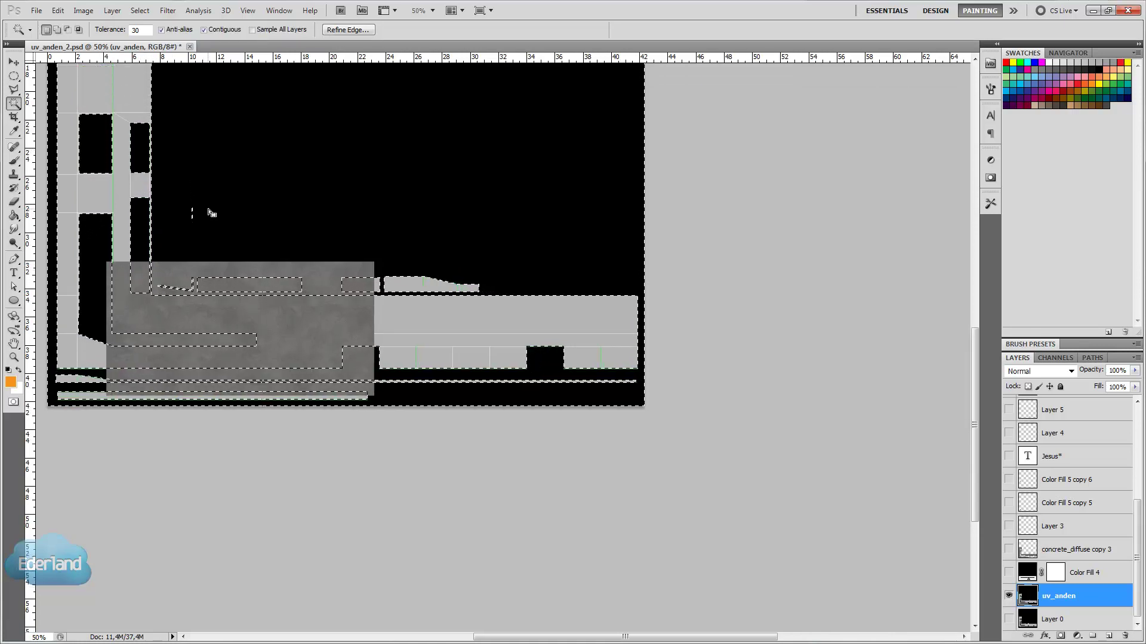
{"action": "scroll", "coordinate": [209, 212], "scroll_direction": "up", "scroll_amount": 2}
{"action": "key", "text": "Delete"}
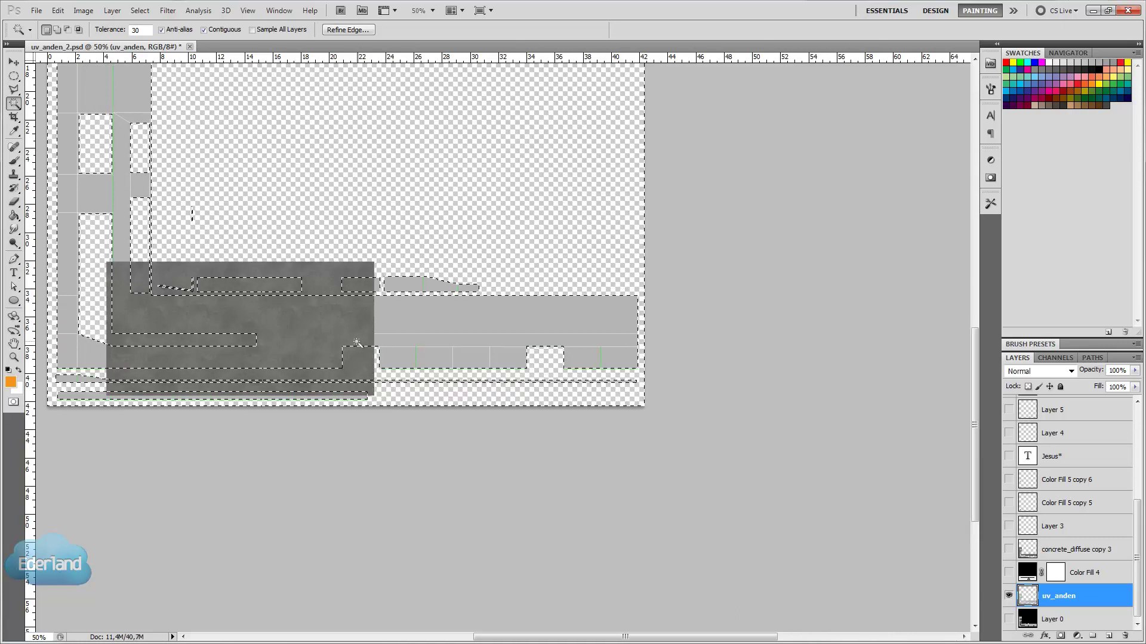
{"action": "key", "text": "ctrl+z"}
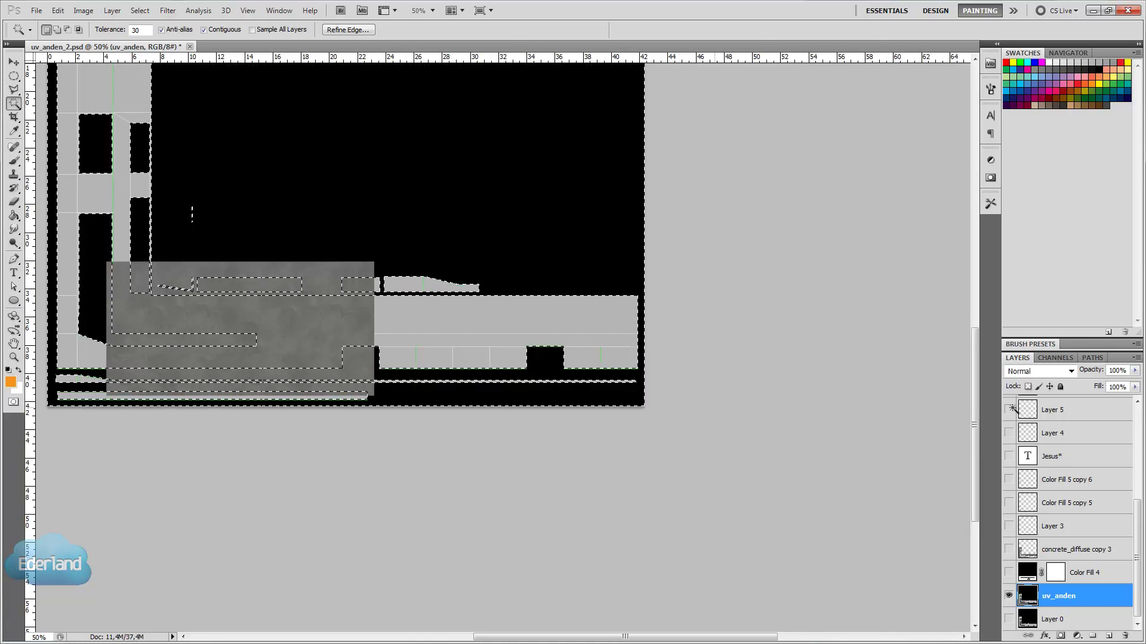
Try clearing the concrete copy inside the selection, undo, deselect, and hide concrete_diffuse copy.
{"action": "left_click_drag", "start_coordinate": [1139, 552], "coordinate": [1139, 459]}
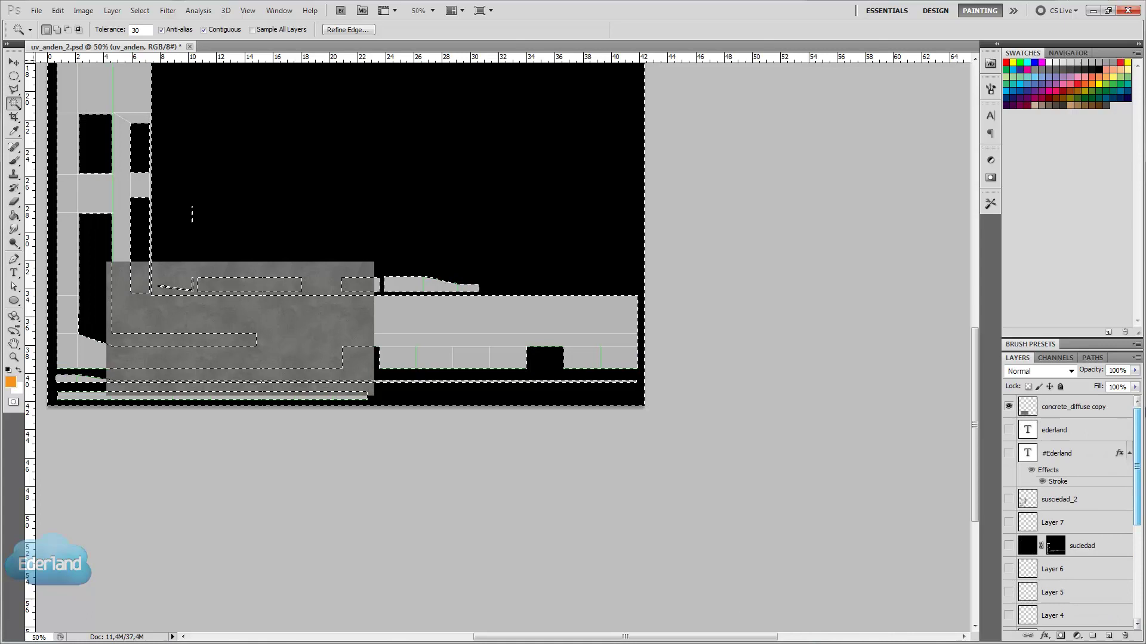
{"action": "left_click", "coordinate": [1087, 412]}
{"action": "key", "text": "Delete"}
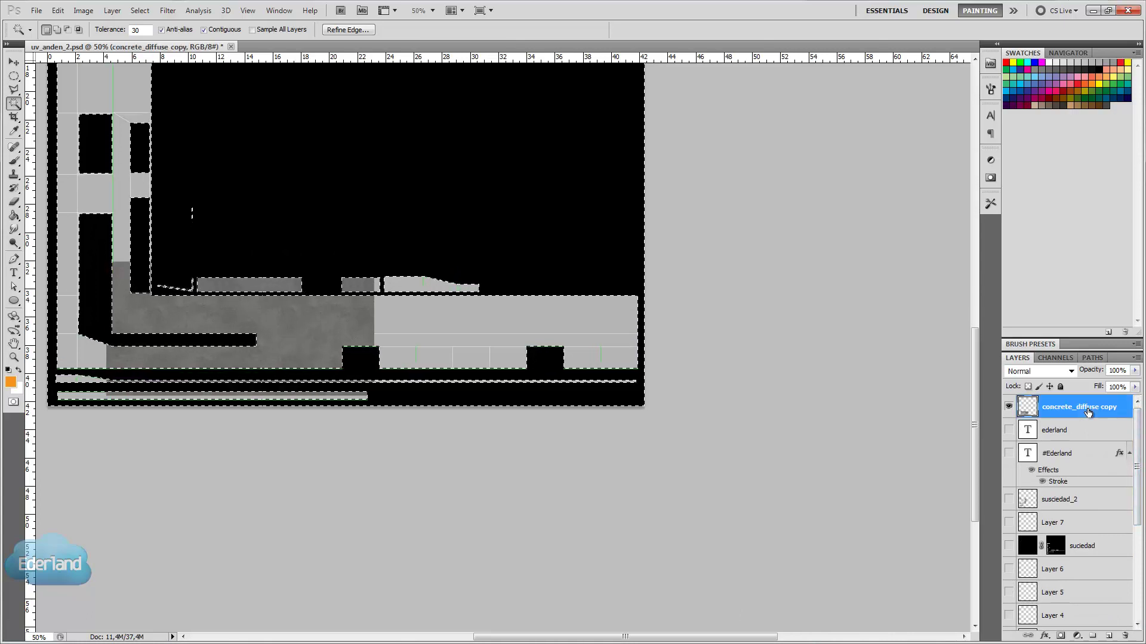
{"action": "key", "text": "ctrl+z"}
{"action": "key", "text": "ctrl+d"}
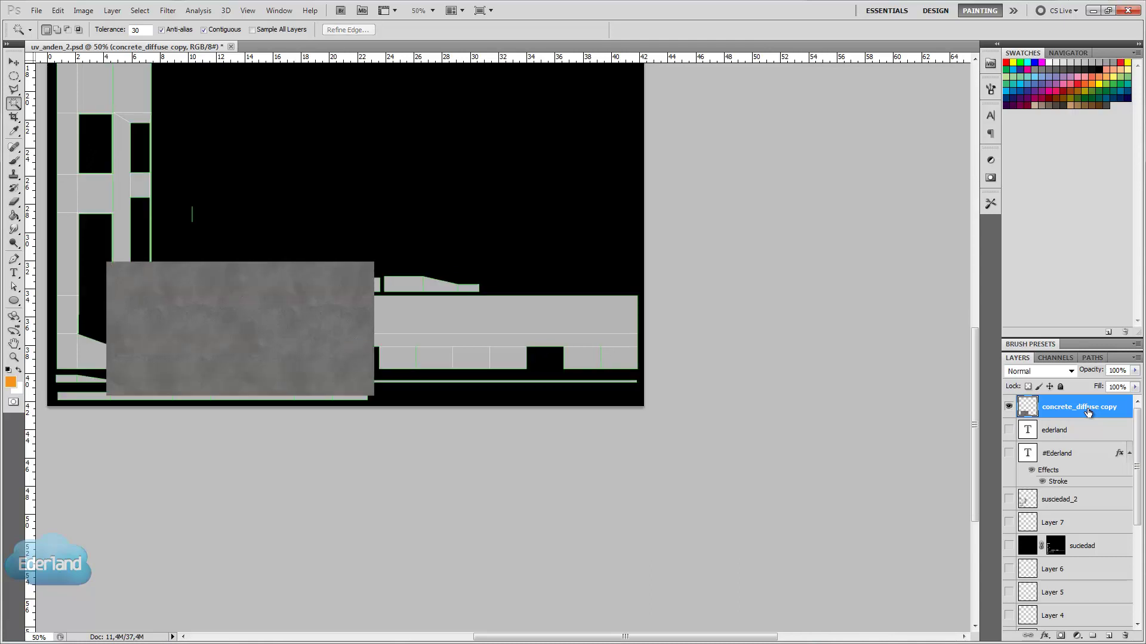
{"action": "left_click", "coordinate": [1009, 407]}
Show the concrete_diffuse copy 3 texture and zoom in to inspect it.
{"action": "scroll", "coordinate": [1047, 537], "scroll_direction": "down", "scroll_amount": 5}
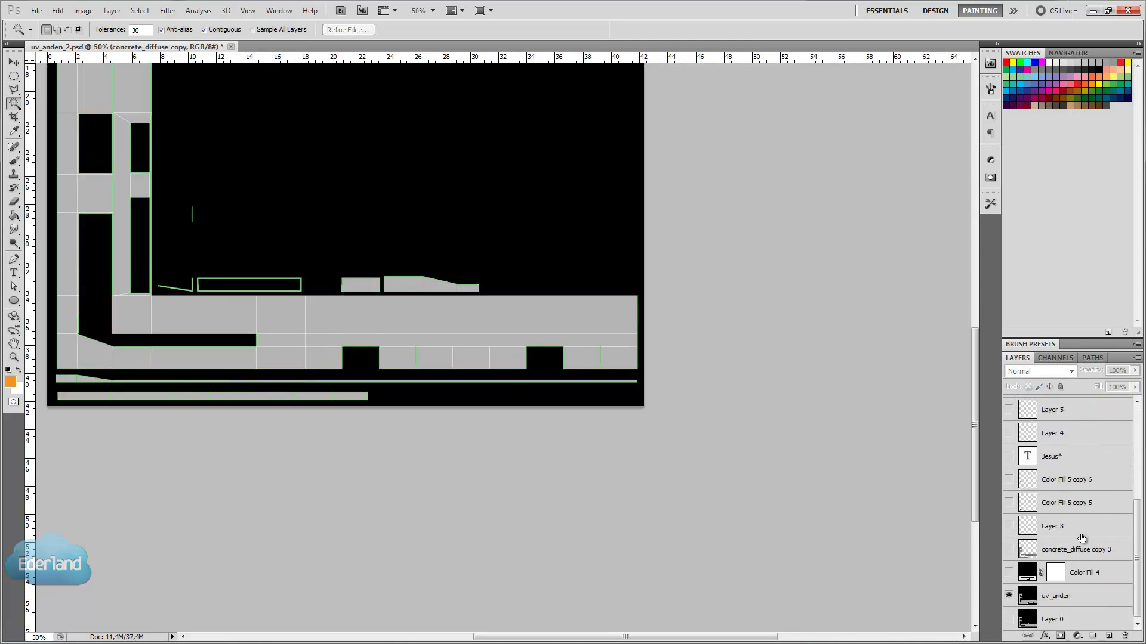
{"action": "left_click", "coordinate": [1009, 549]}
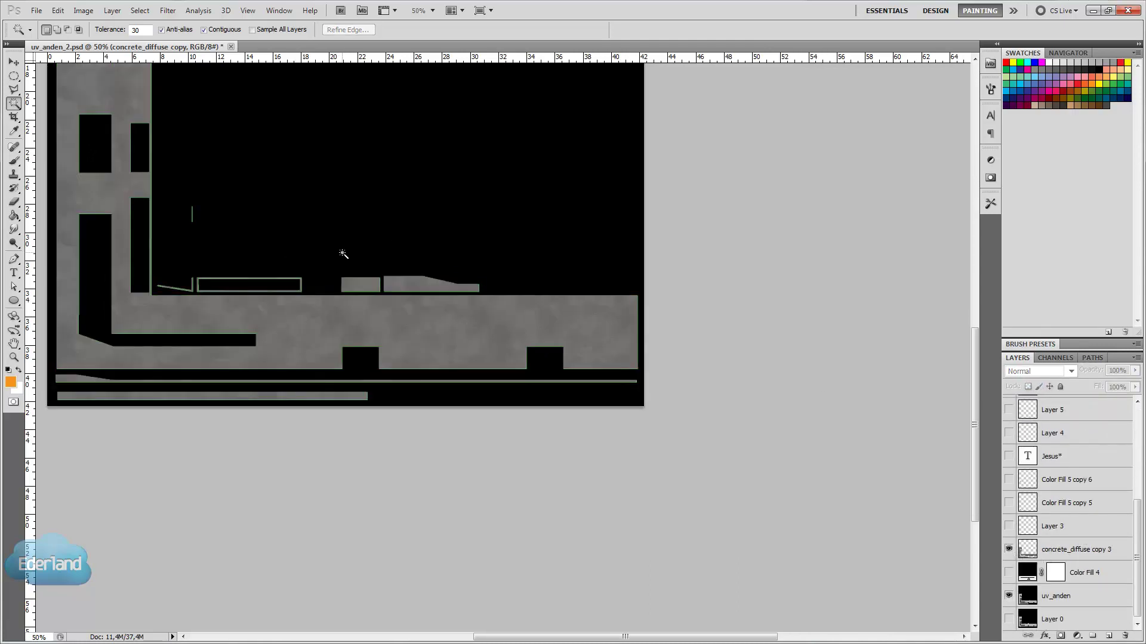
{"action": "key", "text": "v"}
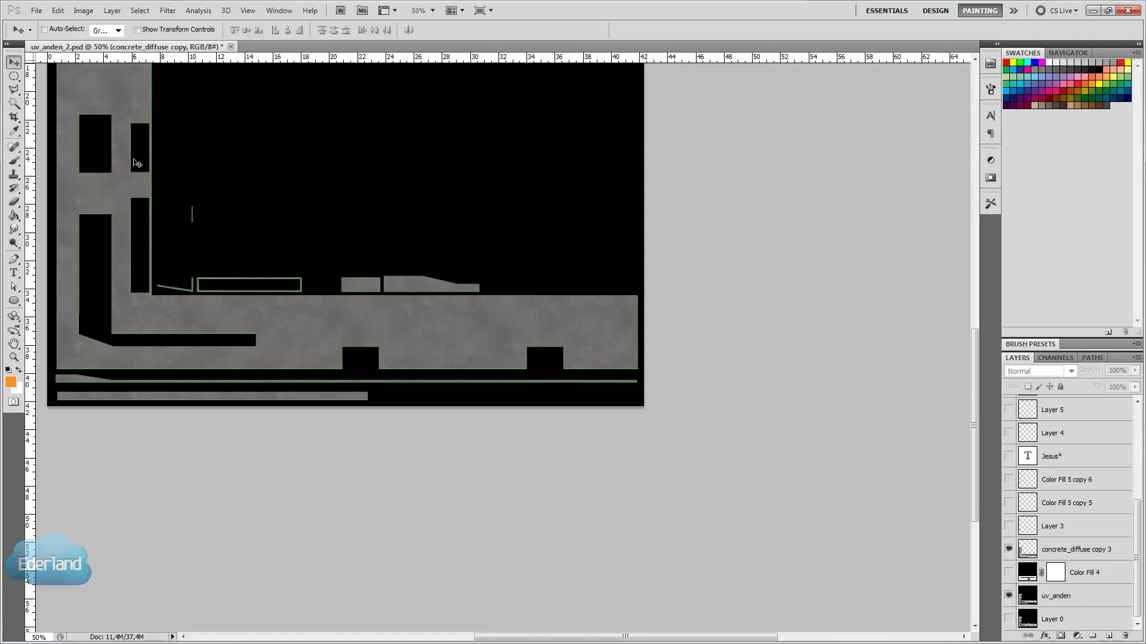
{"action": "key", "text": "ctrl+plus"}
{"action": "key", "text": "ctrl+plus"}
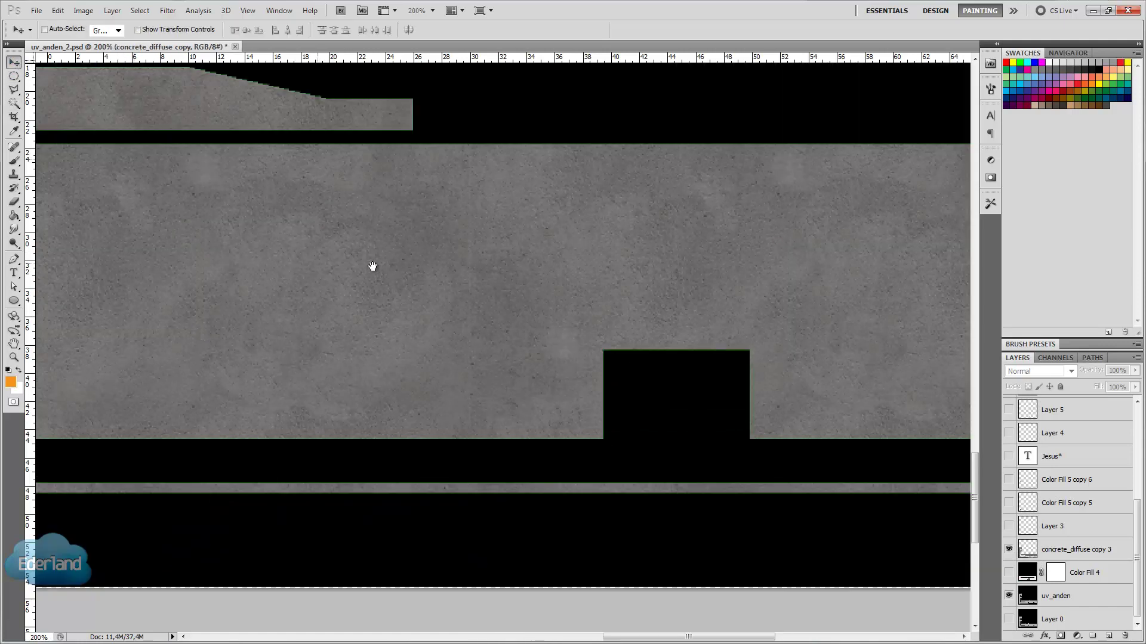
{"action": "mouse_move", "coordinate": [373, 266]}
{"action": "left_mouse_down"}
{"action": "mouse_move", "coordinate": [344, 260]}
{"action": "mouse_move", "coordinate": [424, 254]}
{"action": "left_mouse_up"}
{"action": "left_click_drag", "start_coordinate": [251, 320], "coordinate": [588, 314]}
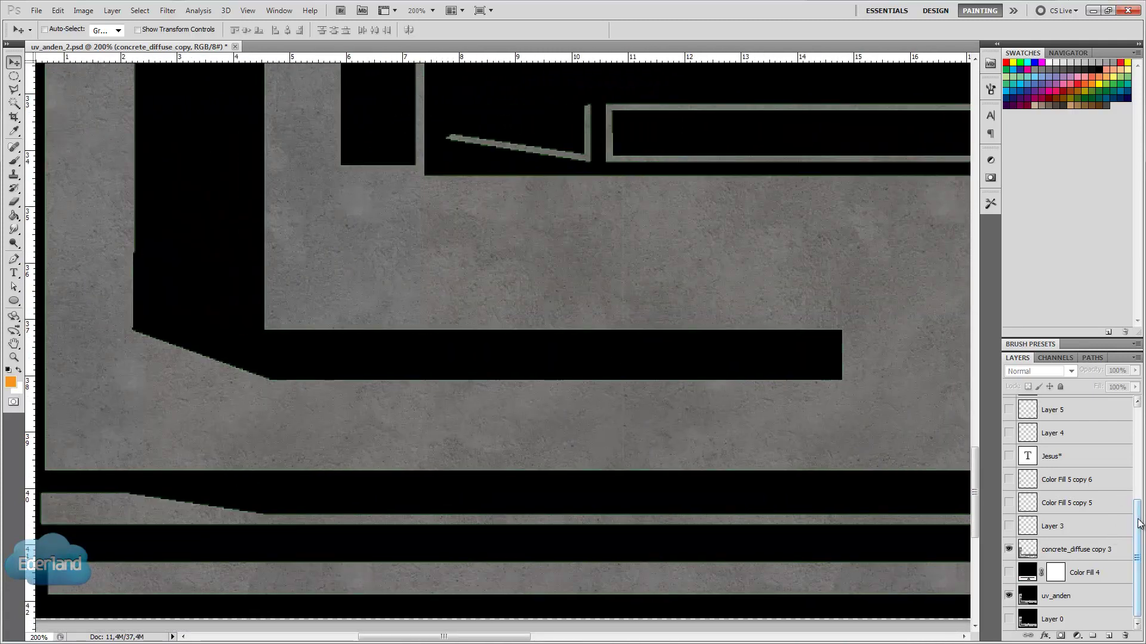
{"action": "left_click_drag", "start_coordinate": [1142, 519], "coordinate": [1143, 430]}
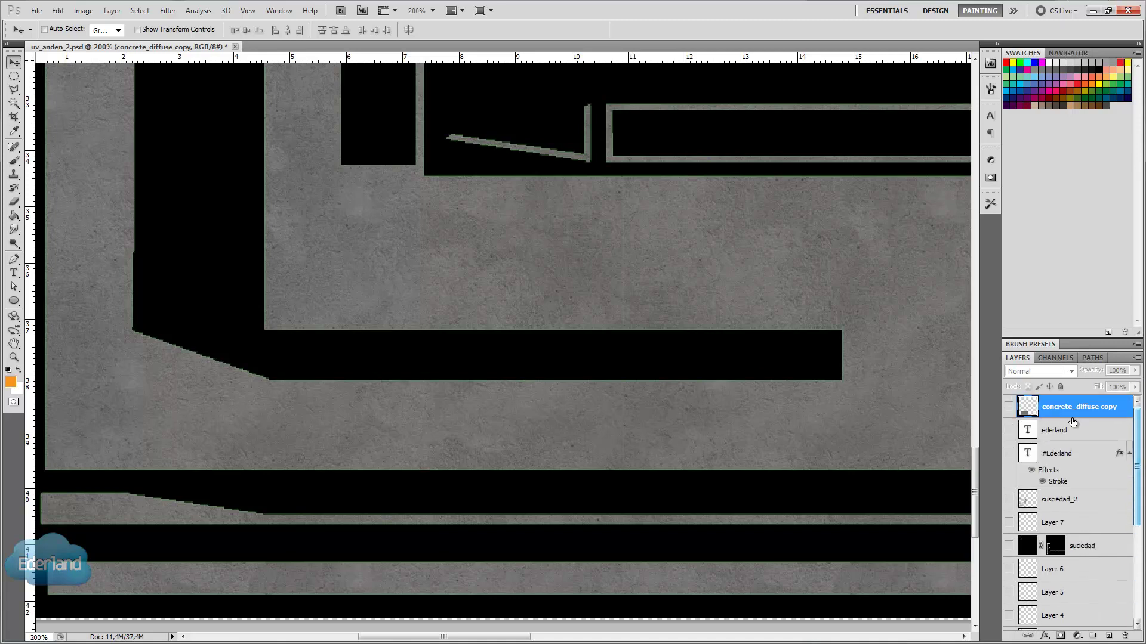
Turn on the #Ederland watermark, compare it on and off, and open its layer style.
{"action": "left_click", "coordinate": [1009, 456]}
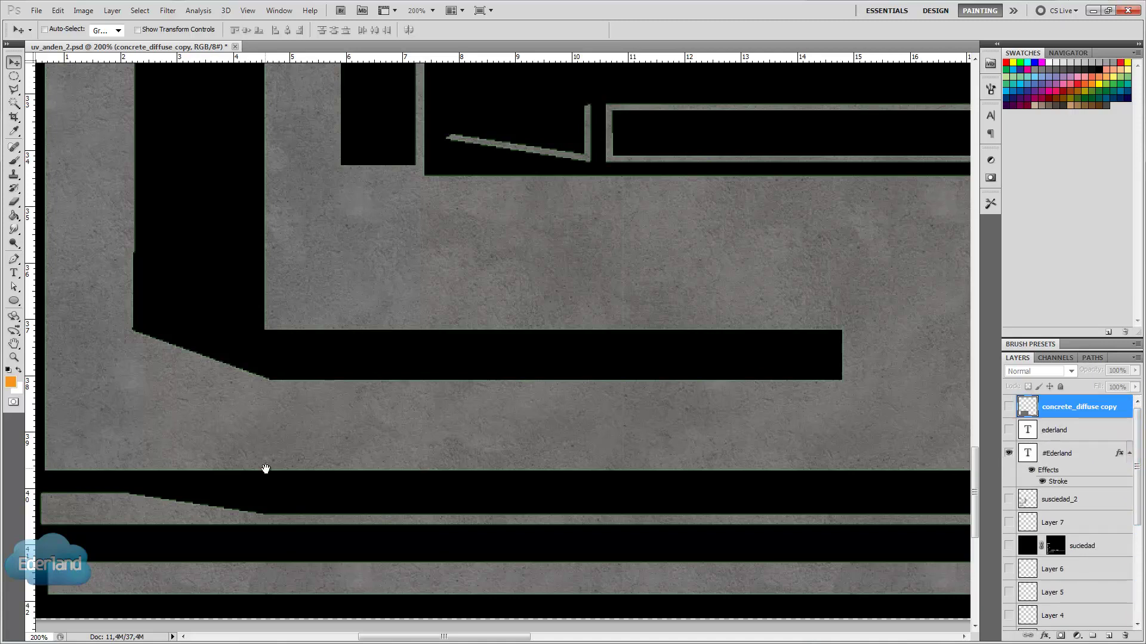
{"action": "left_click_drag", "start_coordinate": [264, 468], "coordinate": [432, 519]}
{"action": "key", "text": "ctrl+minus"}
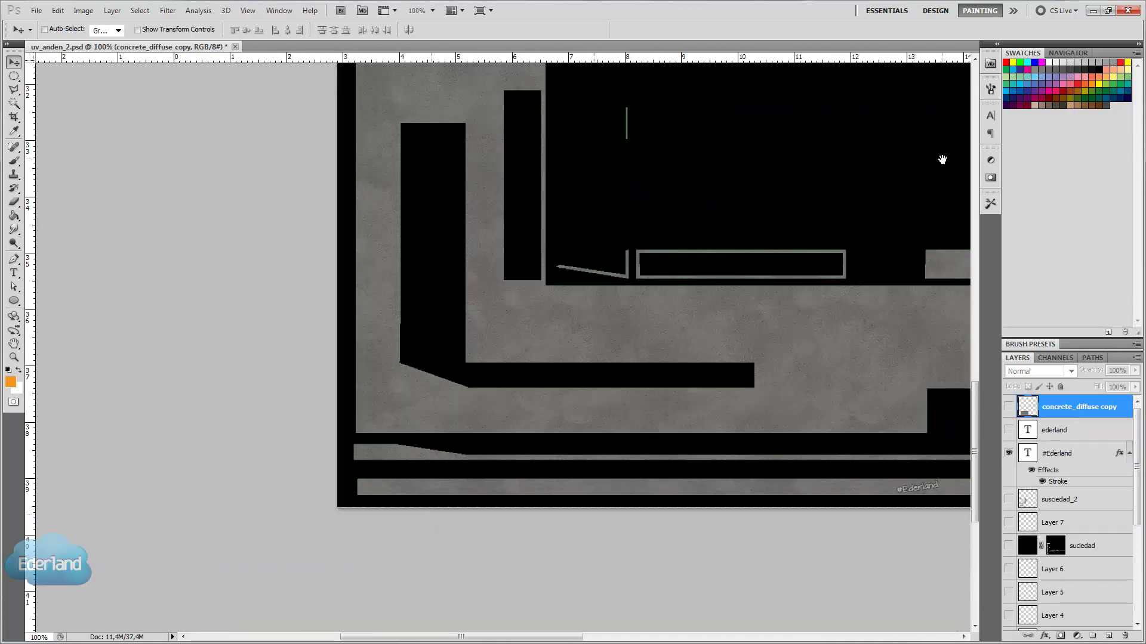
{"action": "left_click_drag", "start_coordinate": [655, 259], "coordinate": [514, 226]}
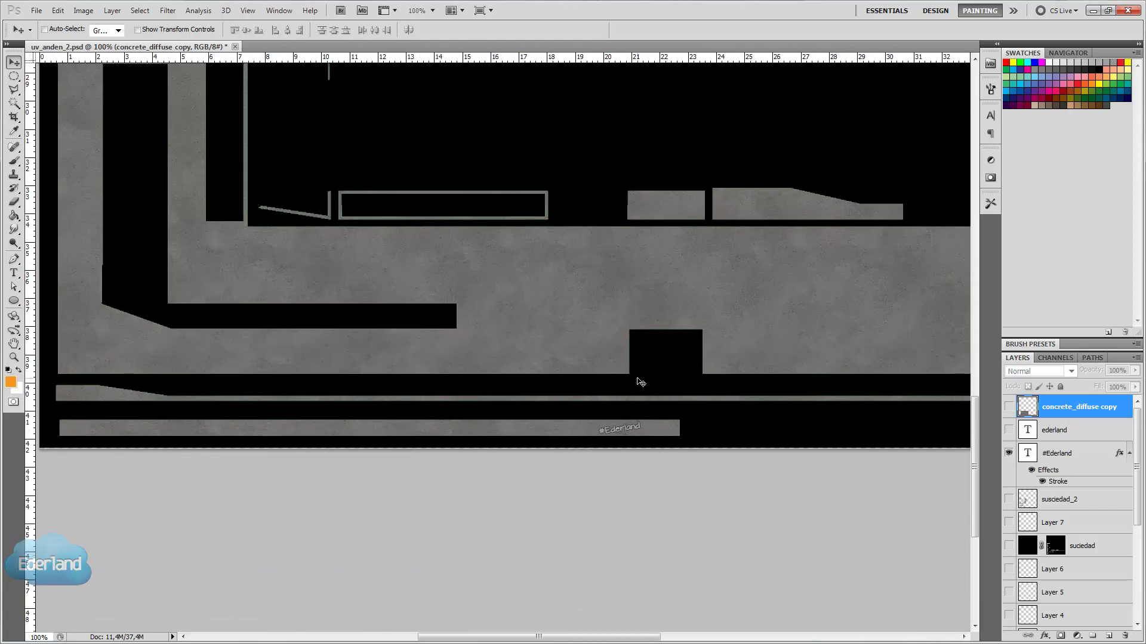
{"action": "key", "text": "ctrl+plus"}
{"action": "key", "text": "ctrl+plus"}
{"action": "left_click_drag", "start_coordinate": [722, 330], "coordinate": [466, 325]}
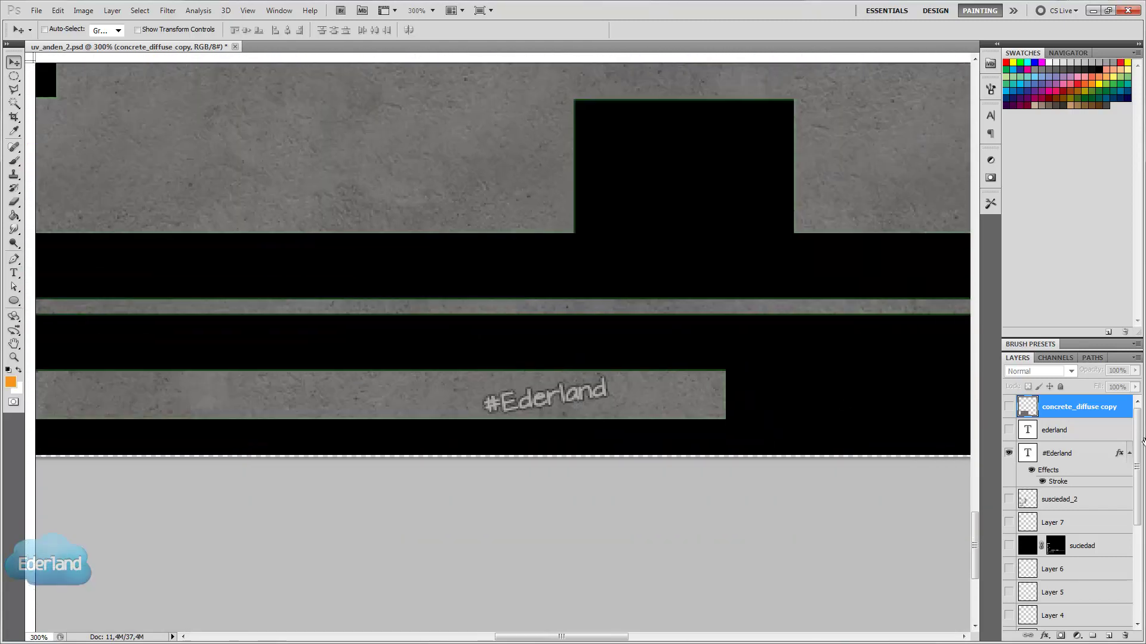
{"action": "left_click", "coordinate": [1008, 454]}
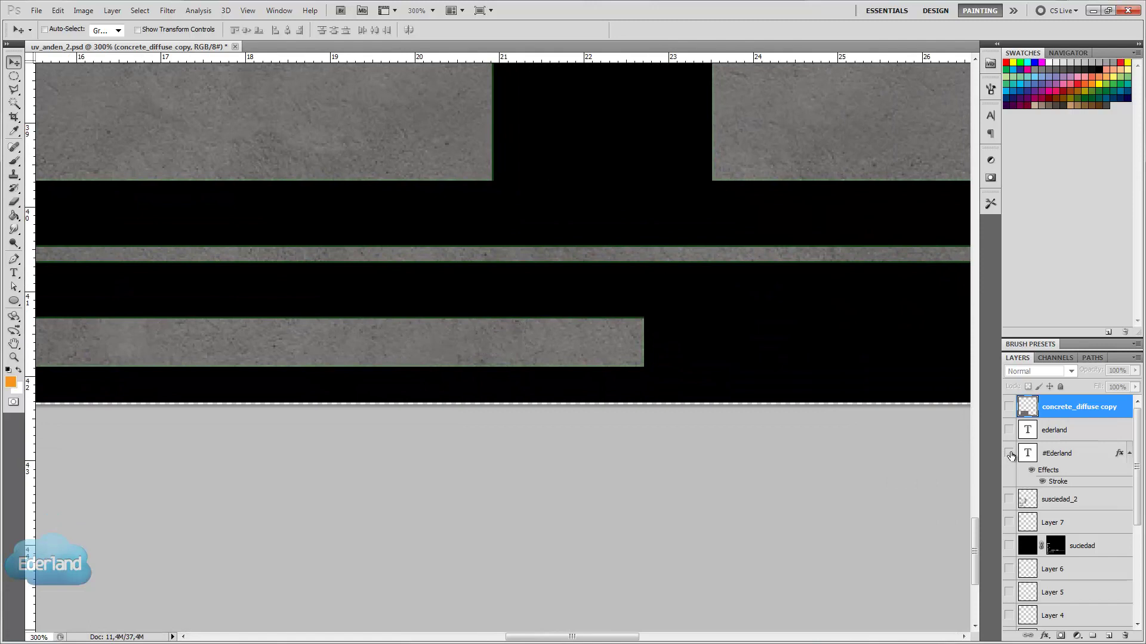
{"action": "left_click", "coordinate": [1008, 454]}
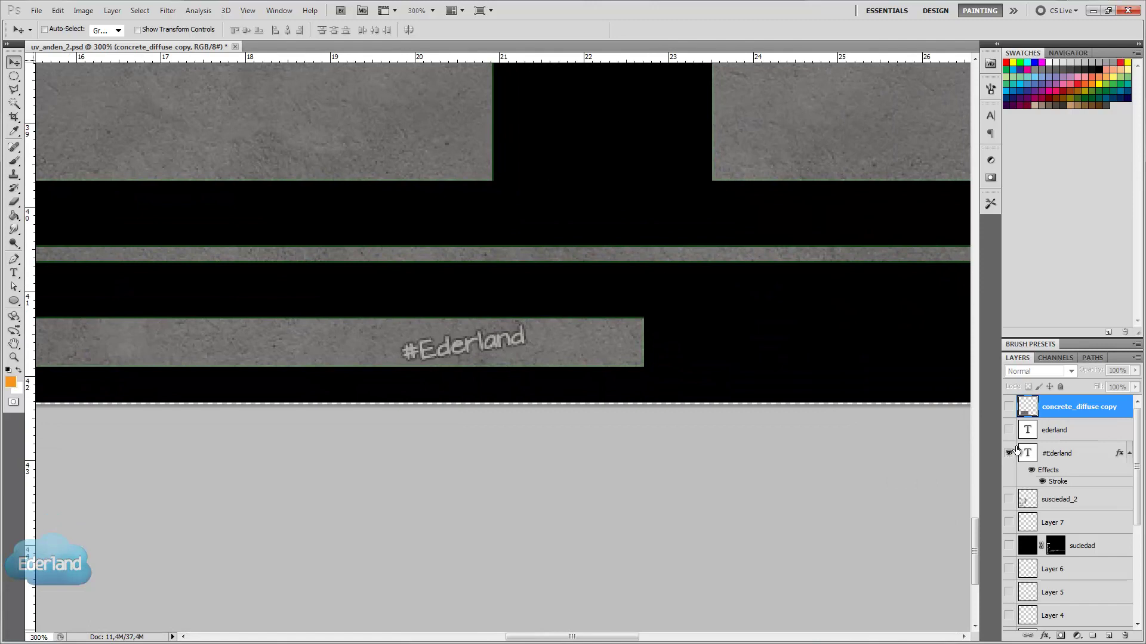
{"action": "left_click", "coordinate": [1066, 471]}
{"action": "key", "text": "space"}
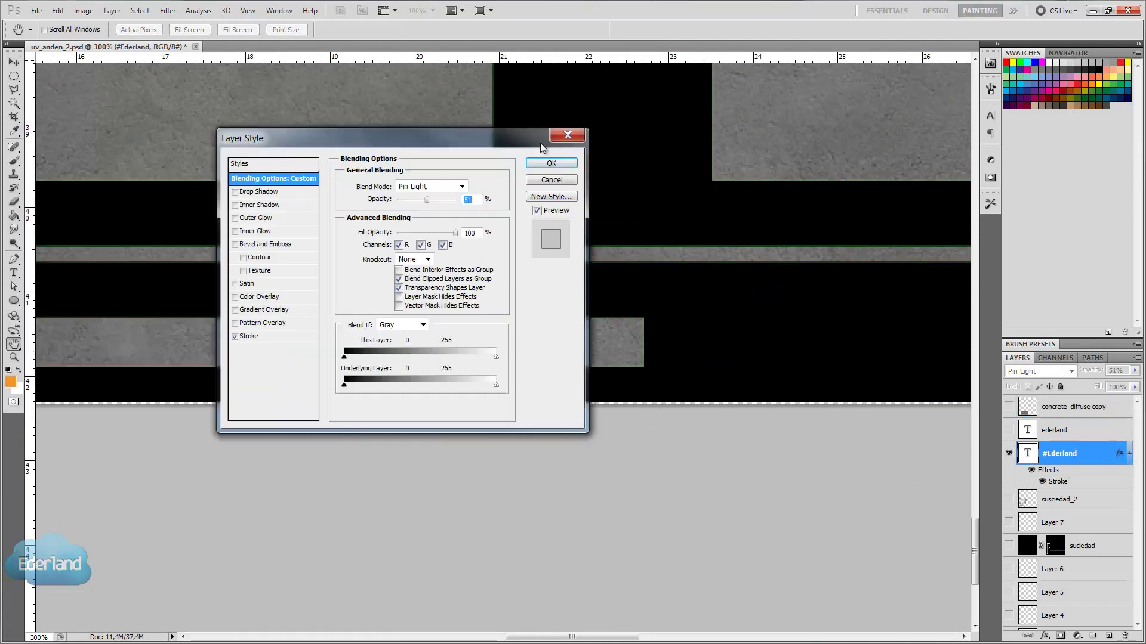
Compare the #Ederland watermark with its stroke off and on, keeping the stroke.
{"action": "left_click_drag", "start_coordinate": [539, 142], "coordinate": [1024, 146]}
{"action": "left_click", "coordinate": [716, 335]}
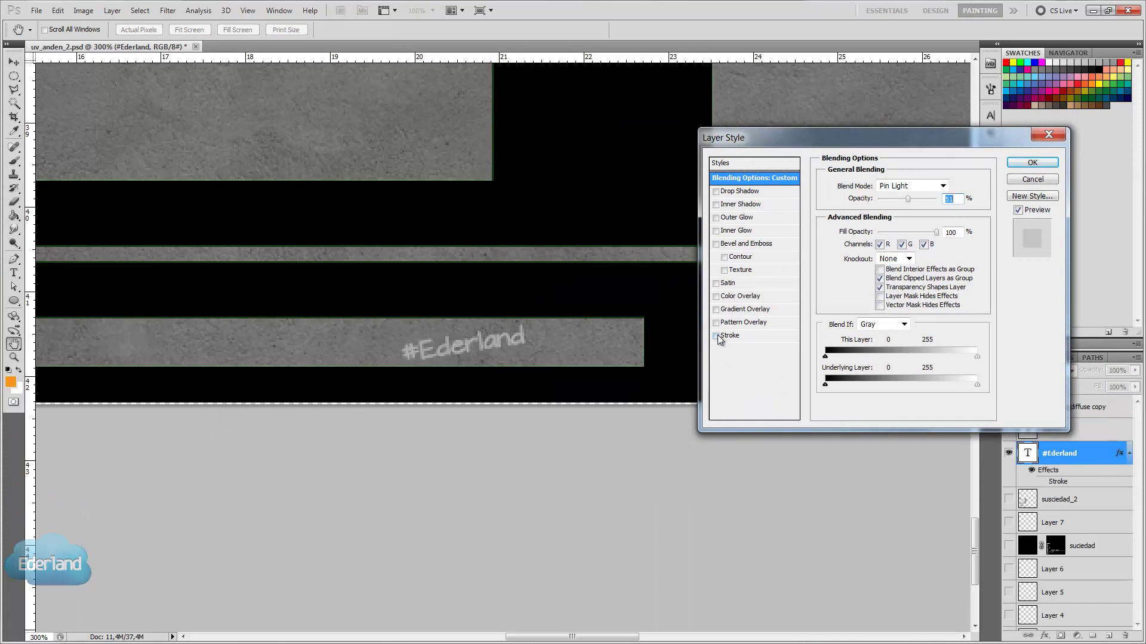
{"action": "left_click", "coordinate": [716, 336]}
{"action": "left_click", "coordinate": [1032, 163]}
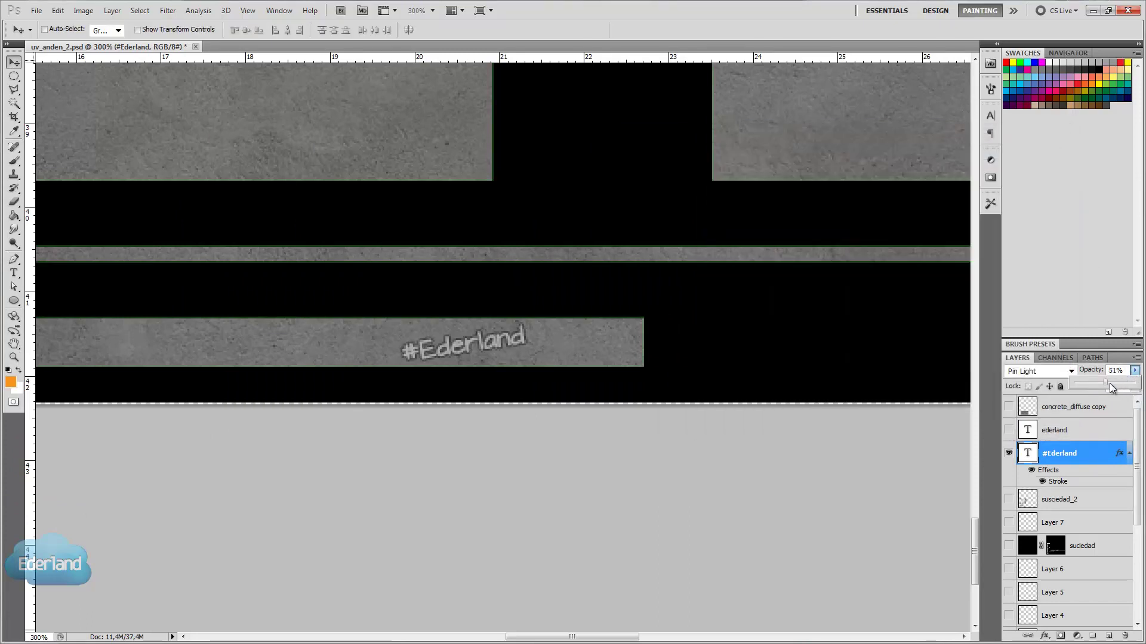
Raise the watermark layer's opacity to 57% and show the suciedad_2 dirt layer.
{"action": "mouse_move", "coordinate": [1109, 383]}
{"action": "left_mouse_down"}
{"action": "mouse_move", "coordinate": [1141, 384]}
{"action": "mouse_move", "coordinate": [1111, 387]}
{"action": "left_mouse_up"}
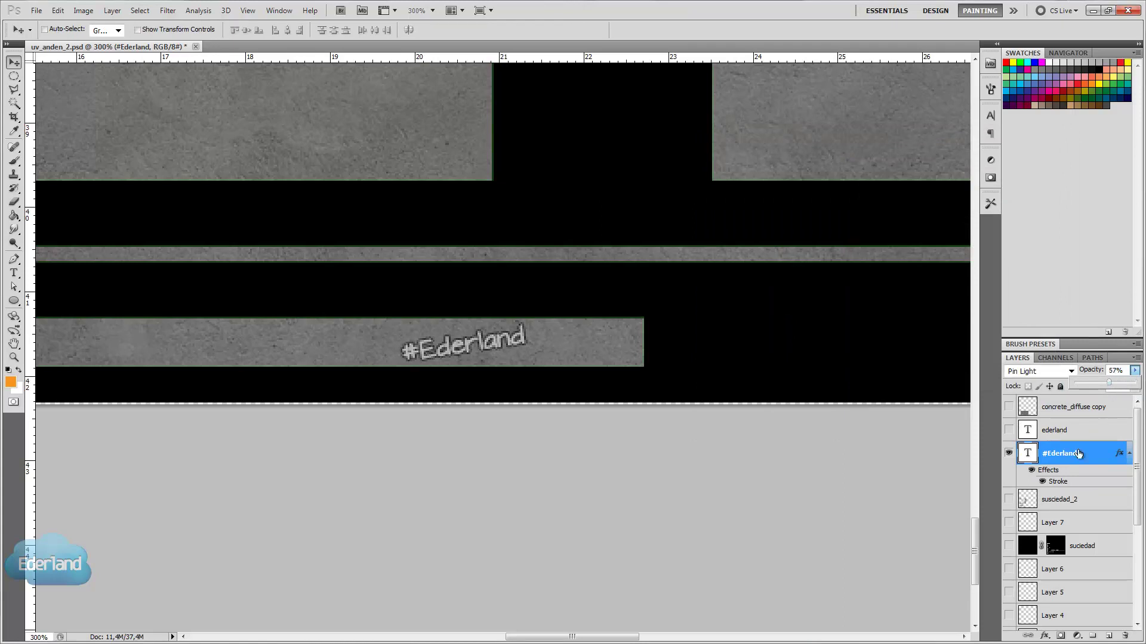
{"action": "left_click", "coordinate": [1009, 499]}
{"action": "key", "text": "ctrl+minus"}
{"action": "key", "text": "ctrl+minus"}
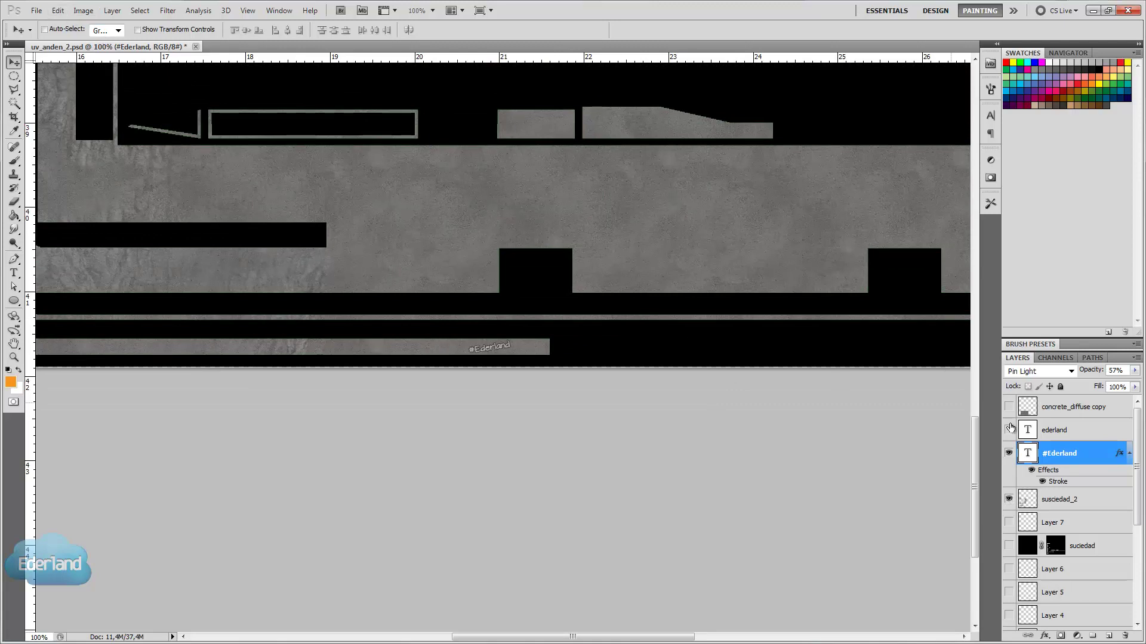
Hide suciedad_2 and add a new empty Layer 8 for painting dirt with the brush.
{"action": "left_click", "coordinate": [1008, 500]}
{"action": "key", "text": "ctrl+shift+alt+n"}
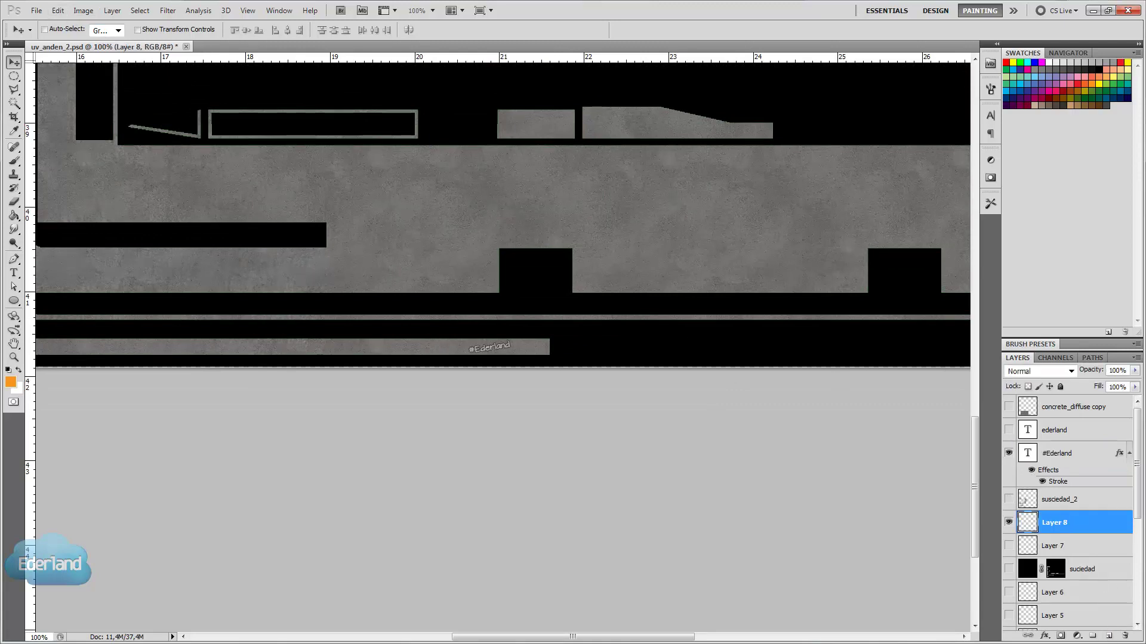
{"action": "left_click", "coordinate": [13, 160]}
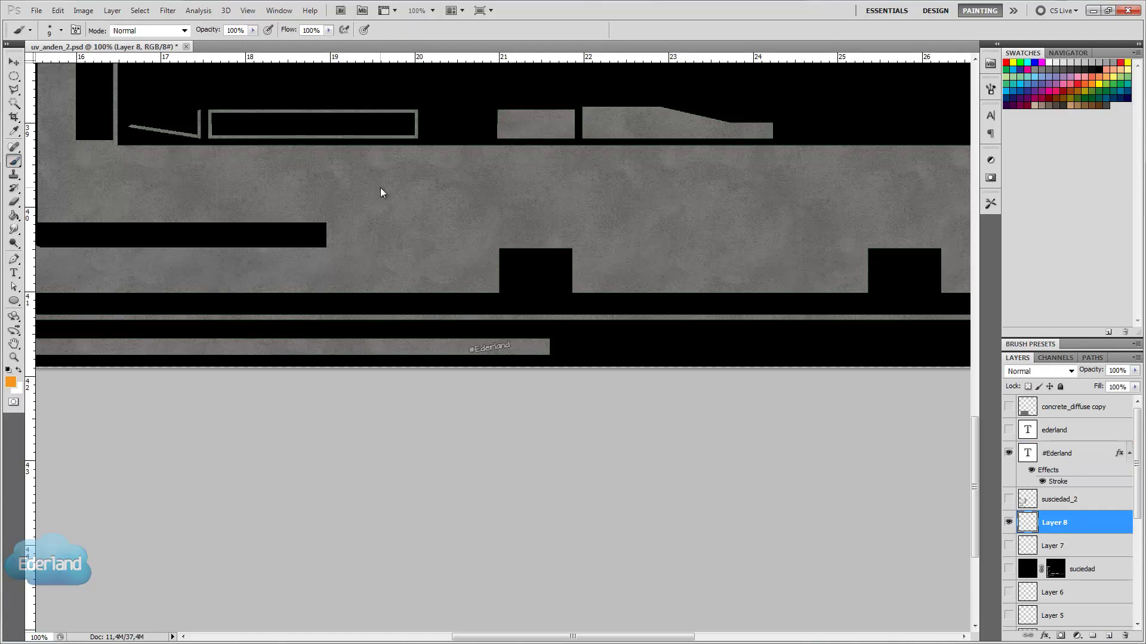
Set the foreground painting colour to dark brown 2e2724.
{"action": "left_click", "coordinate": [10, 385]}
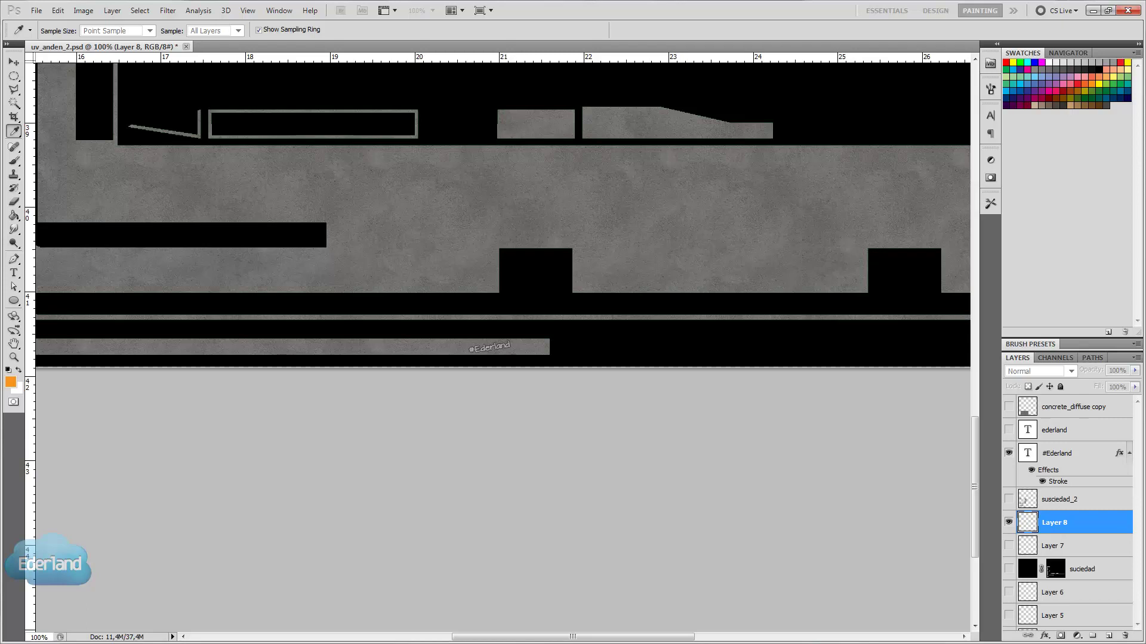
{"action": "left_click_drag", "start_coordinate": [532, 334], "coordinate": [537, 355]}
{"action": "left_click", "coordinate": [422, 320]}
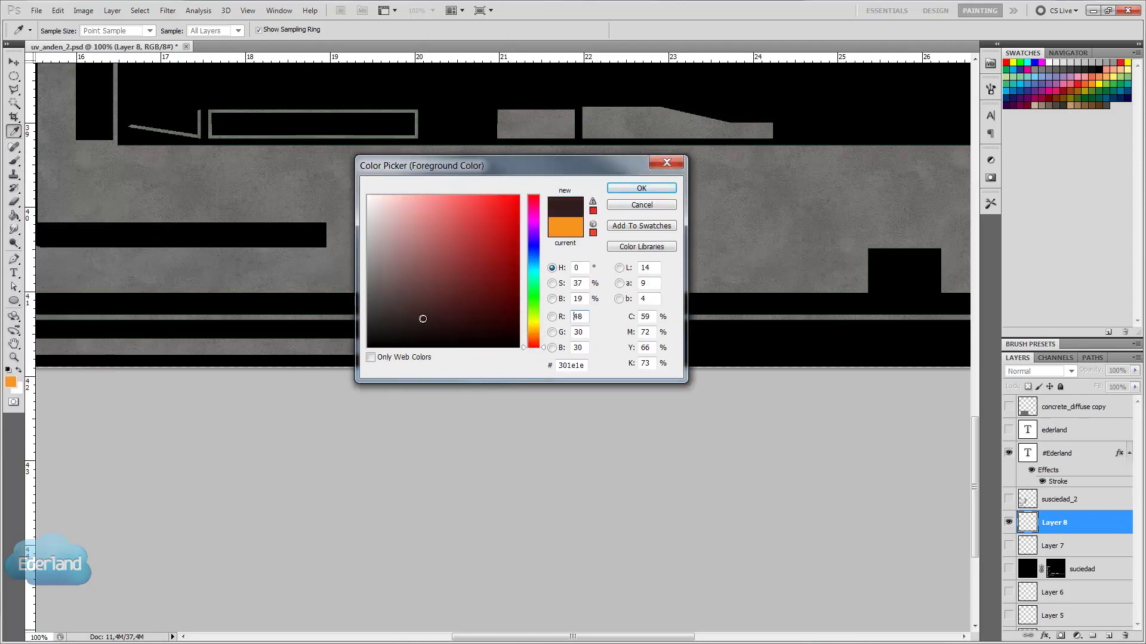
{"action": "left_click", "coordinate": [275, 261]}
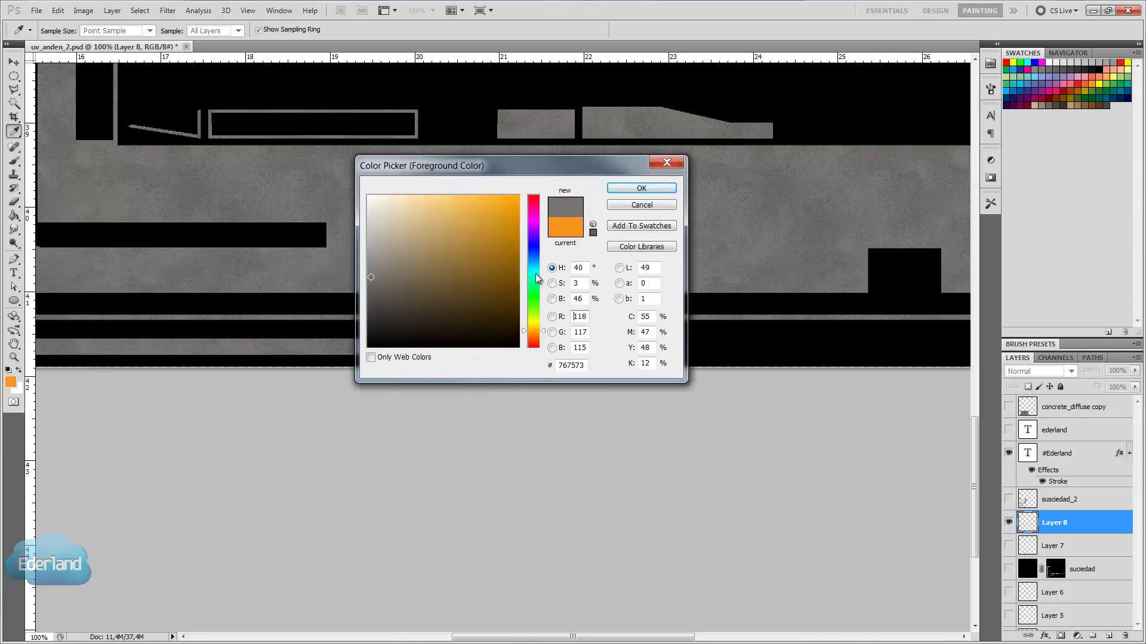
{"action": "left_click", "coordinate": [537, 339]}
{"action": "left_click", "coordinate": [402, 319]}
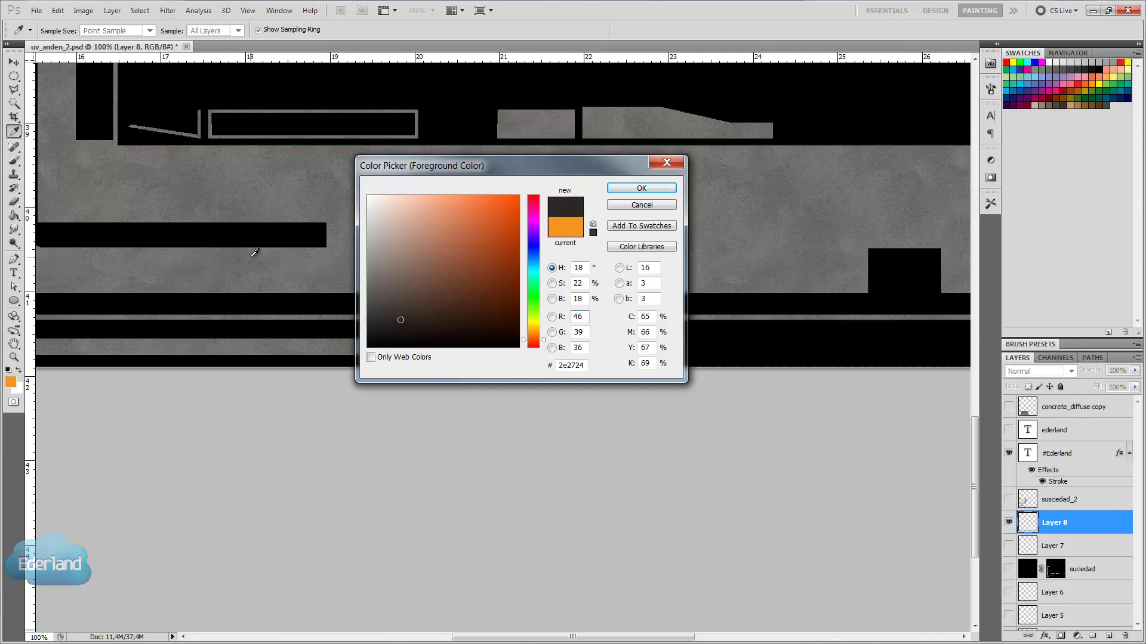
{"action": "left_click", "coordinate": [641, 188]}
Test a dark dirt stroke, undo it, and browse the brush presets.
{"action": "mouse_move", "coordinate": [418, 237]}
{"action": "left_mouse_down"}
{"action": "mouse_move", "coordinate": [396, 253]}
{"action": "mouse_move", "coordinate": [523, 176]}
{"action": "mouse_move", "coordinate": [615, 183]}
{"action": "left_mouse_up"}
{"action": "key", "text": "ctrl+z"}
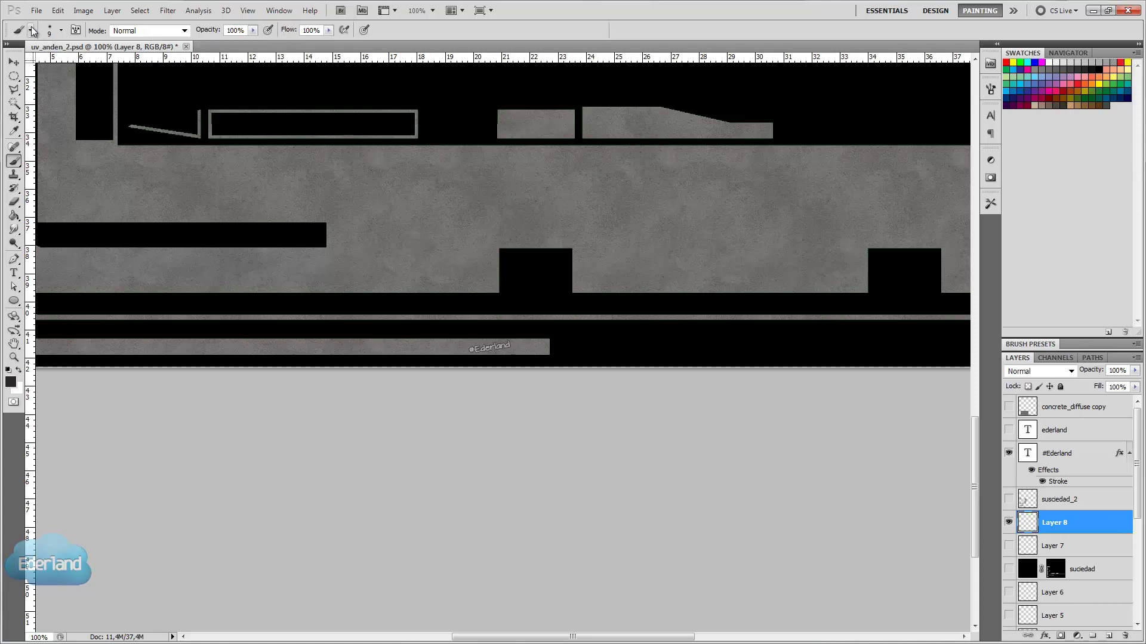
{"action": "left_click", "coordinate": [62, 30]}
{"action": "left_click_drag", "start_coordinate": [136, 119], "coordinate": [133, 276]}
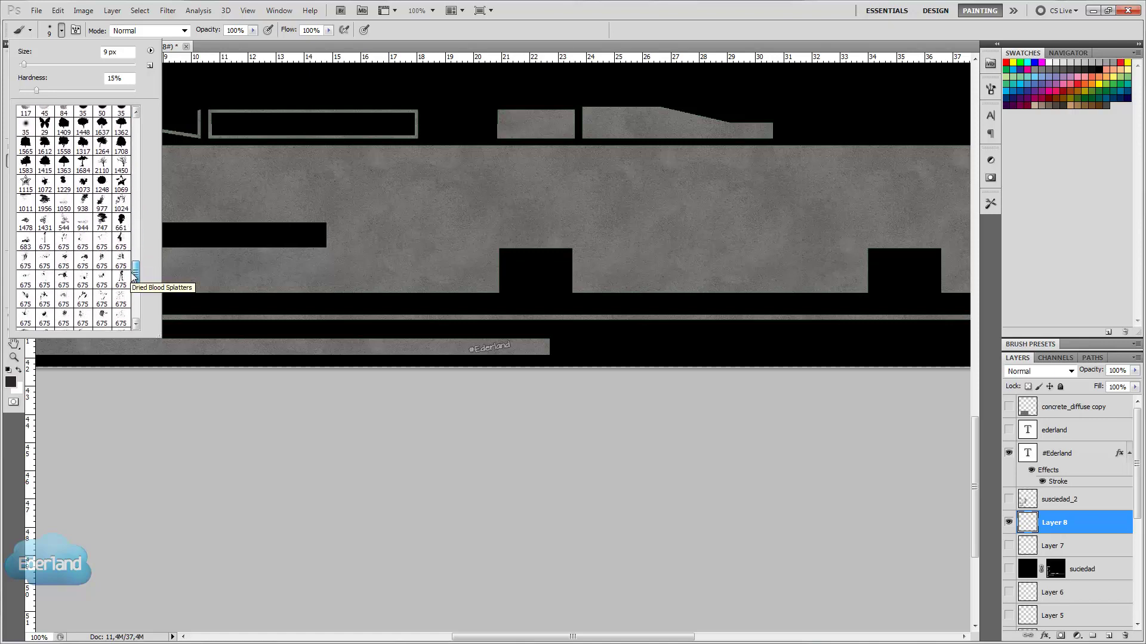
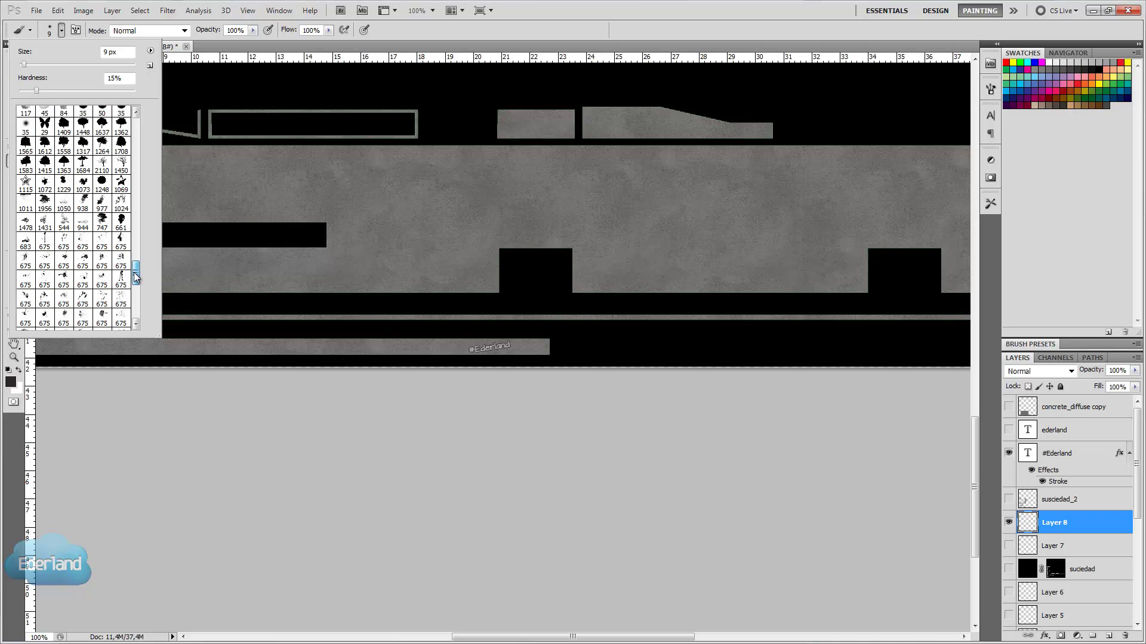
Choose the large 675 splatter brush and set its size to 123 px.
{"action": "left_click_drag", "start_coordinate": [135, 276], "coordinate": [137, 293]}
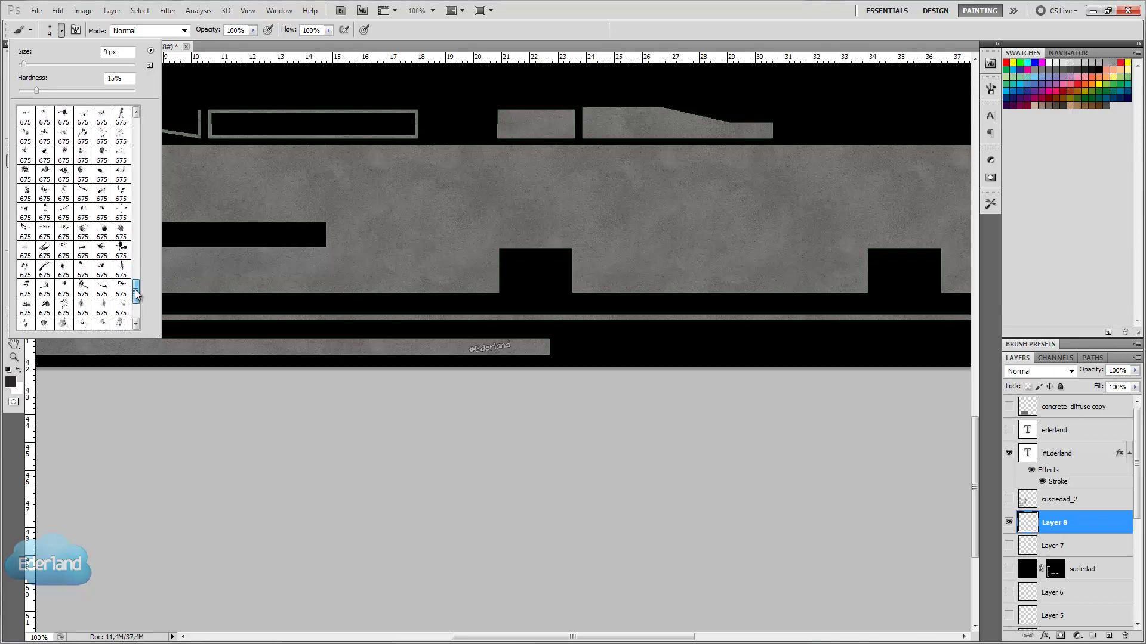
{"action": "left_click", "coordinate": [102, 191]}
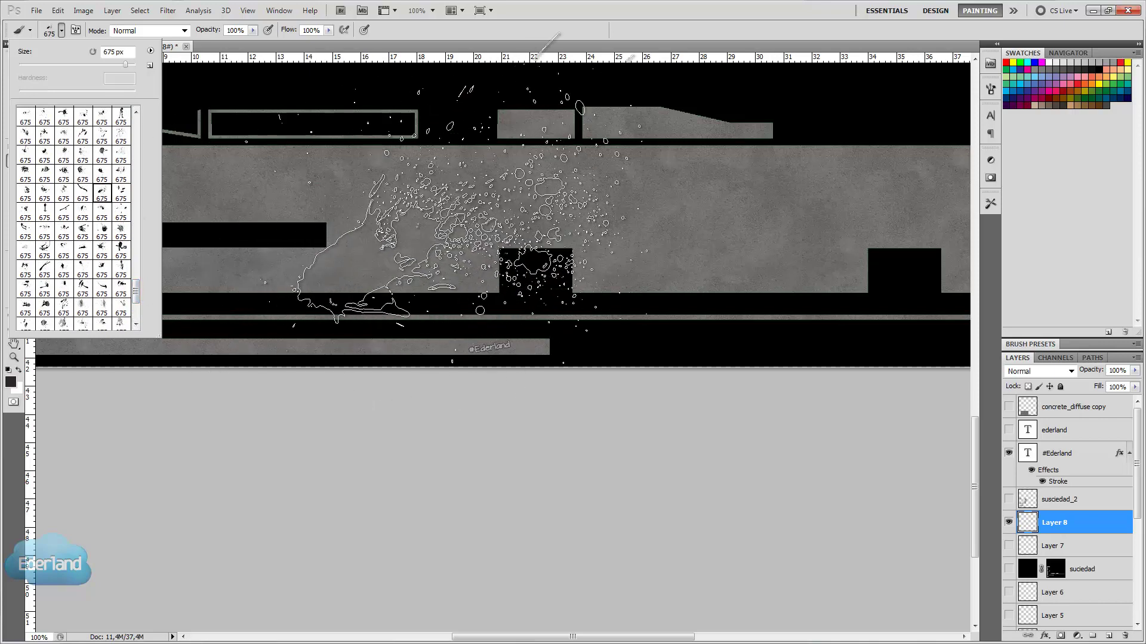
{"action": "left_click", "coordinate": [612, 14]}
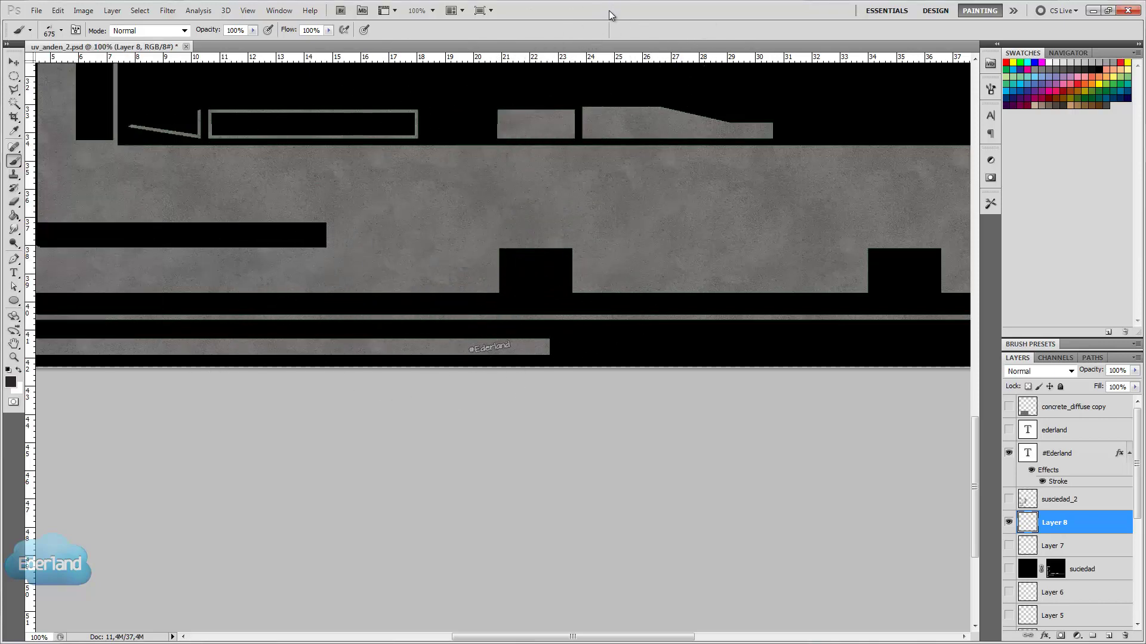
{"action": "left_click", "coordinate": [61, 30]}
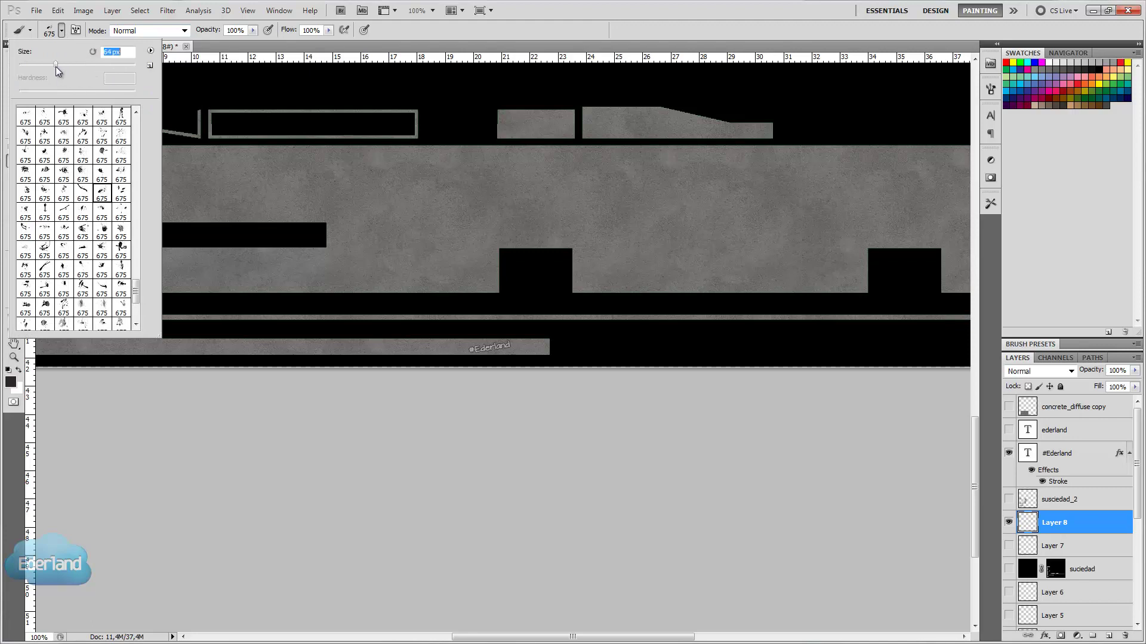
{"action": "left_click_drag", "start_coordinate": [55, 64], "coordinate": [84, 71]}
Stamp seven dark splatter stains across the concrete on Layer 8.
{"action": "left_click", "coordinate": [417, 221]}
{"action": "left_click", "coordinate": [587, 205]}
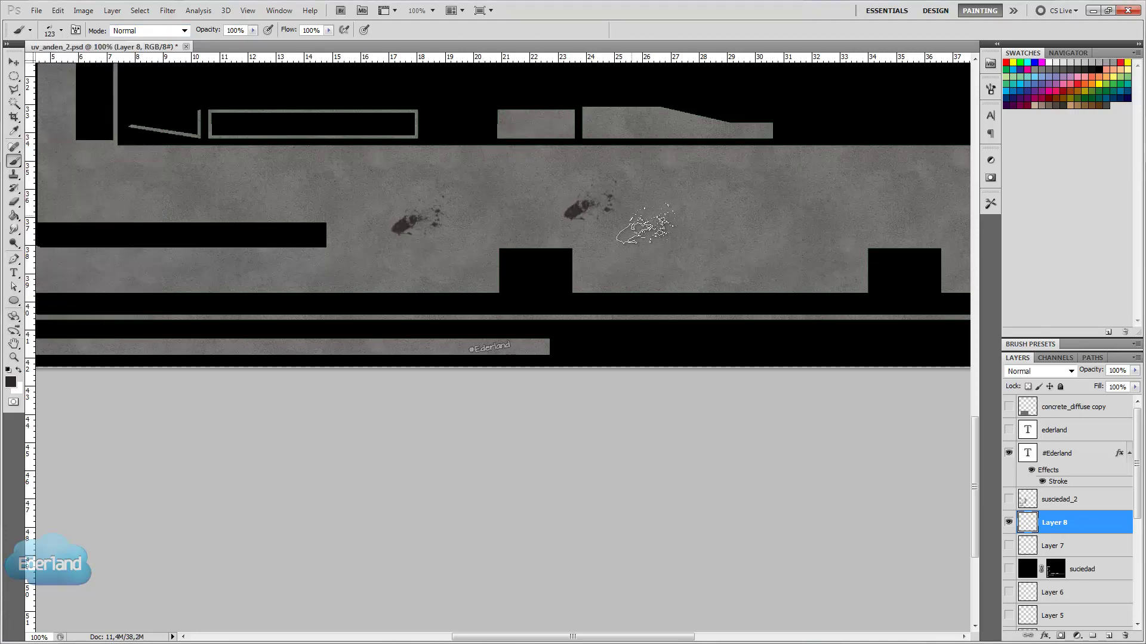
{"action": "left_click", "coordinate": [692, 253]}
{"action": "left_click", "coordinate": [811, 200]}
{"action": "left_click", "coordinate": [845, 182]}
{"action": "left_click", "coordinate": [886, 212]}
{"action": "left_click", "coordinate": [889, 226]}
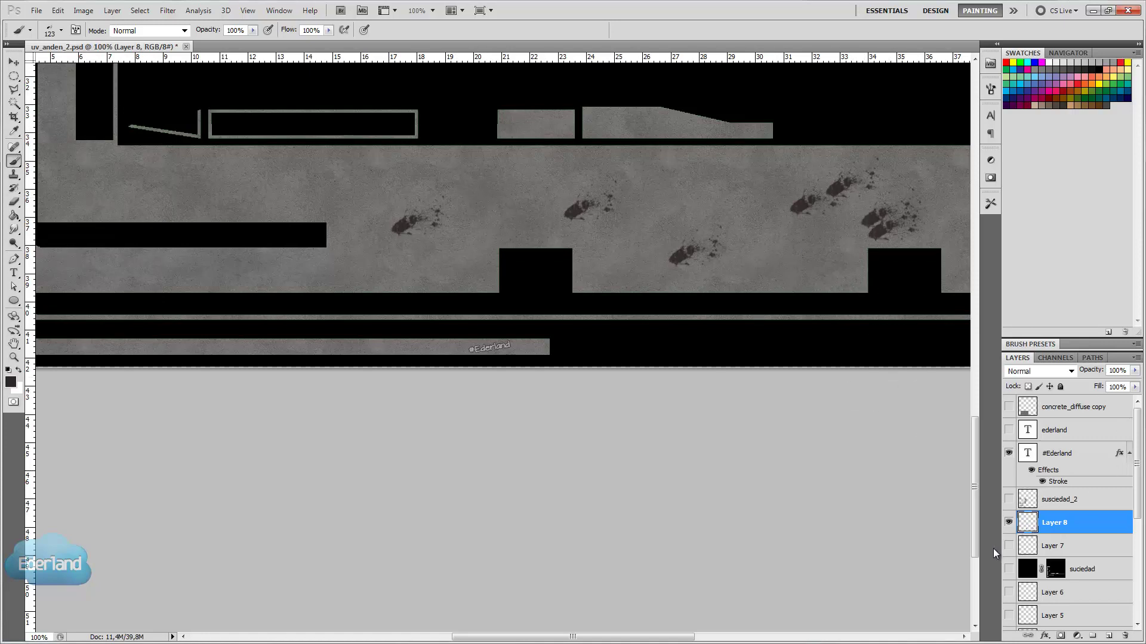
Try a lower Layer 8 opacity, undo it, and hide Layer 8.
{"action": "left_click", "coordinate": [1135, 371]}
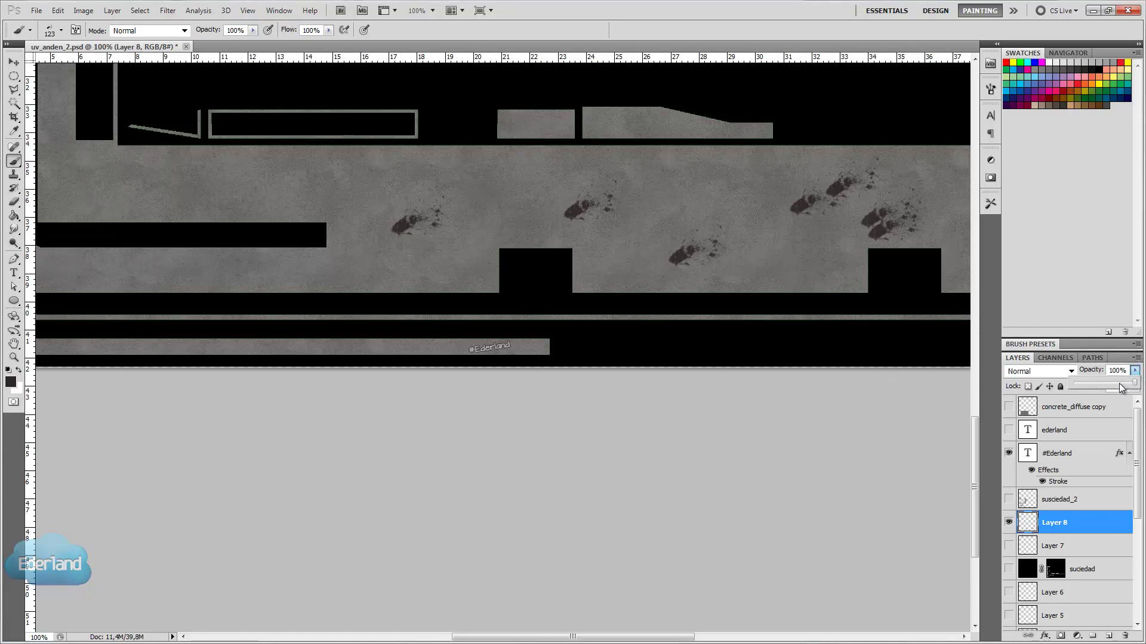
{"action": "left_click_drag", "start_coordinate": [1120, 388], "coordinate": [1117, 389]}
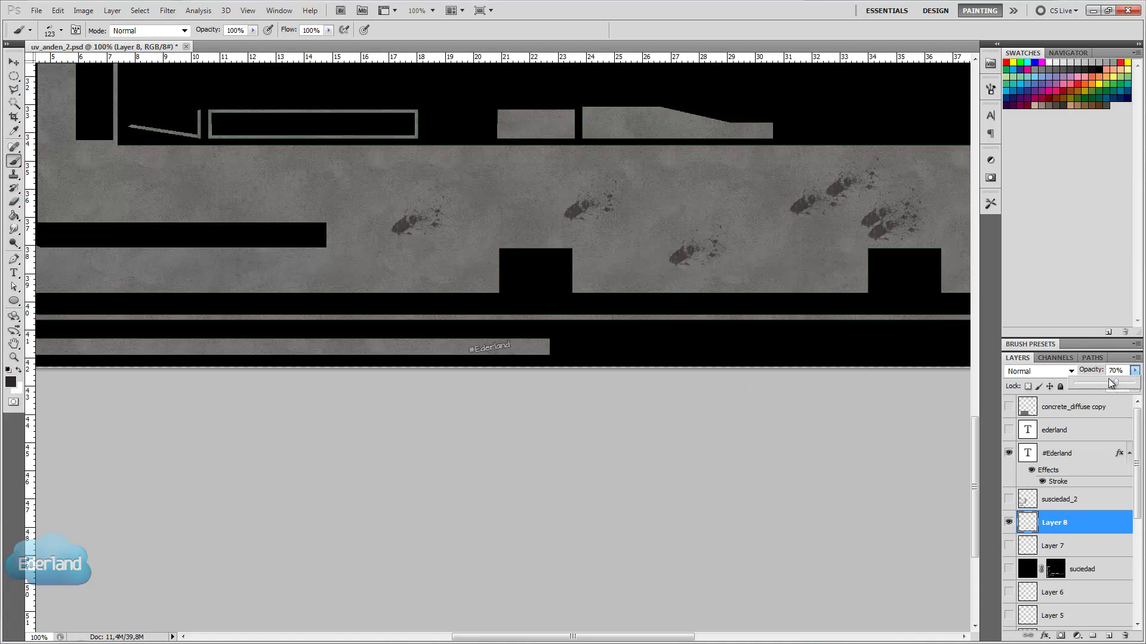
{"action": "key", "text": "ctrl+alt+z"}
{"action": "key", "text": "ctrl+alt+z"}
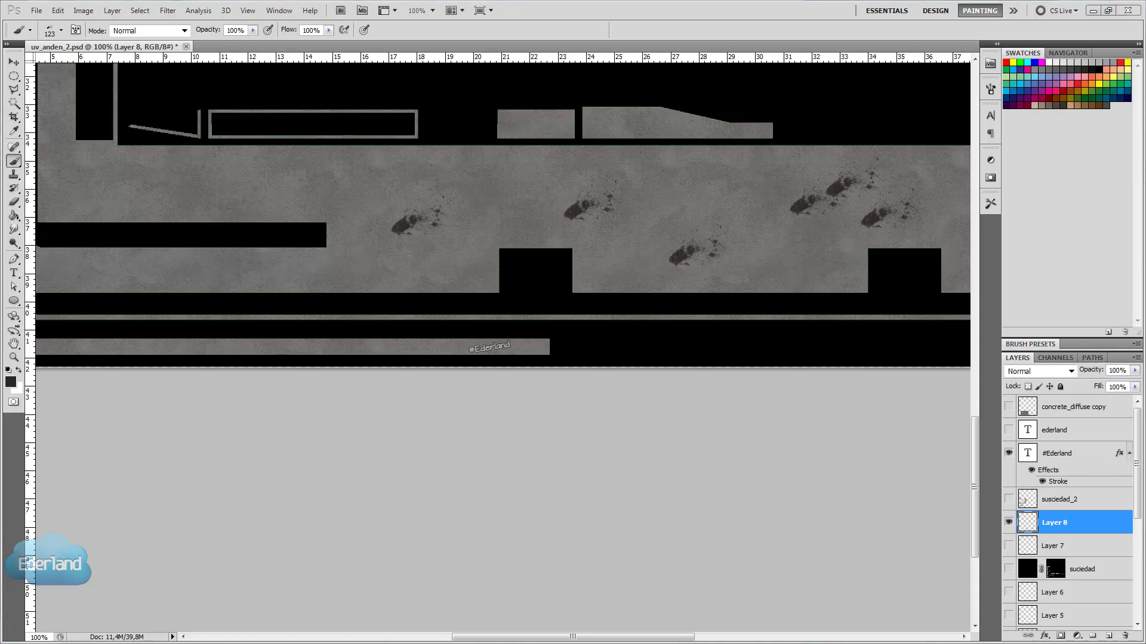
{"action": "left_click", "coordinate": [1008, 523]}
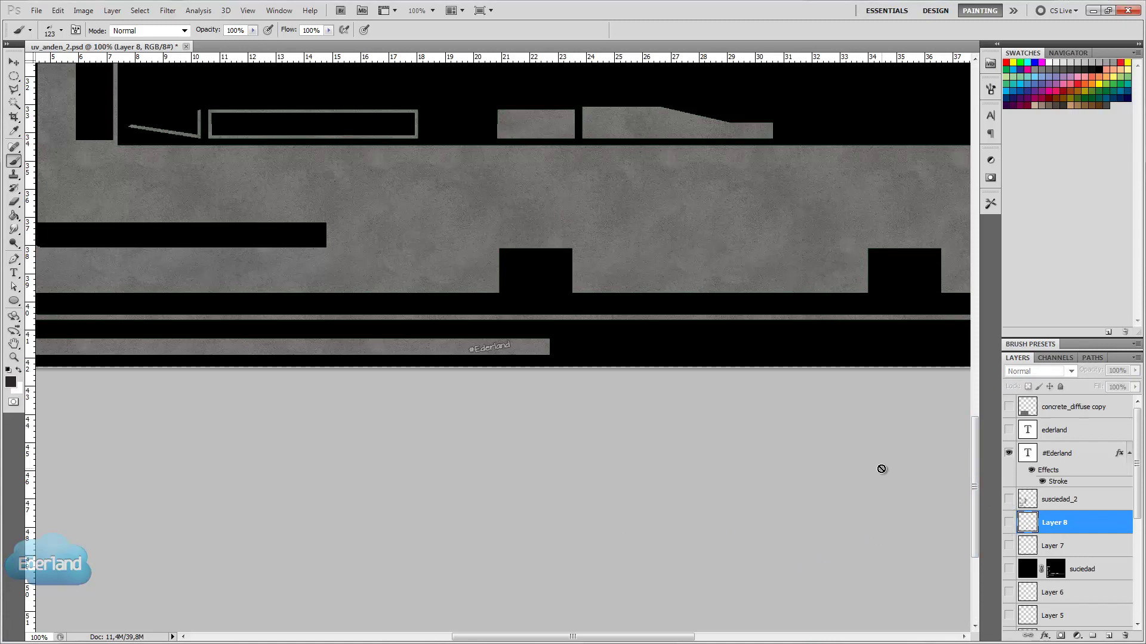
Look over the texture and graffiti, then make Color Fill 5 copy 6 visible.
{"action": "key", "text": "ctrl+minus"}
{"action": "key", "text": "ctrl+minus"}
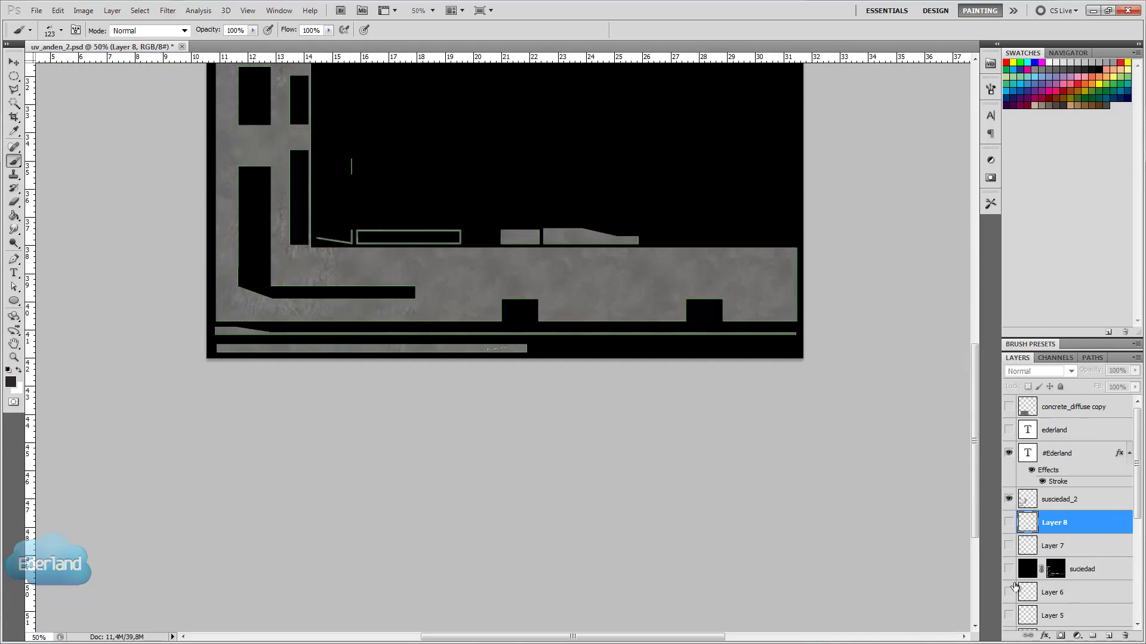
{"action": "scroll", "coordinate": [1014, 588], "scroll_direction": "down", "scroll_amount": 3}
{"action": "scroll", "coordinate": [1019, 585], "scroll_direction": "down", "scroll_amount": 3}
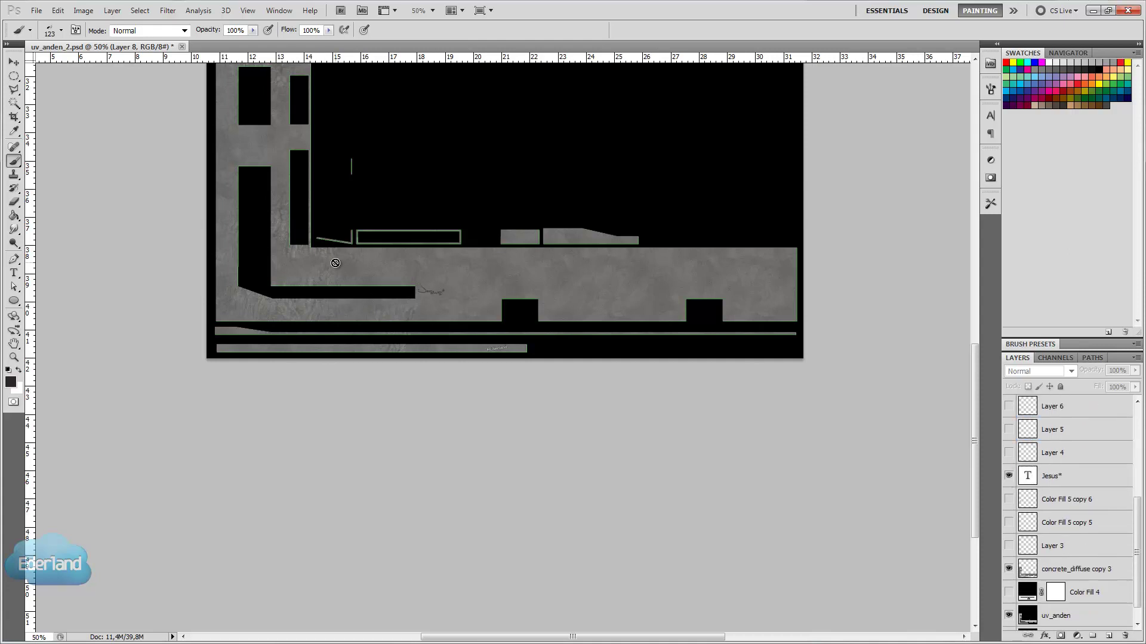
{"action": "key", "text": "ctrl+plus"}
{"action": "key", "text": "ctrl+plus"}
{"action": "key", "text": "ctrl+plus"}
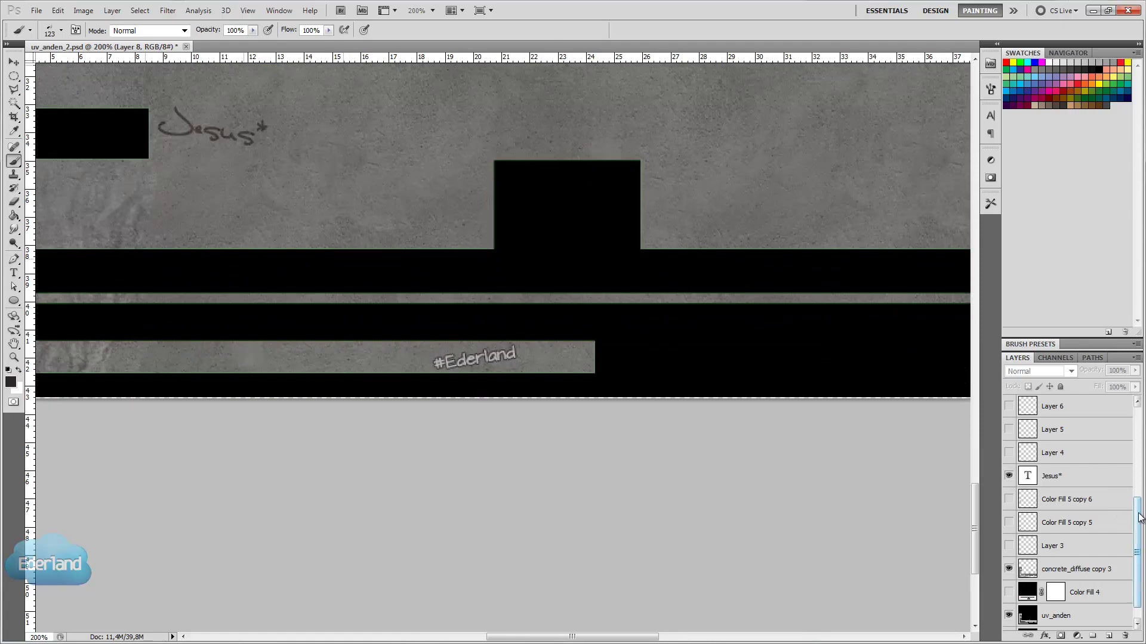
{"action": "scroll", "coordinate": [1139, 520], "scroll_direction": "down", "scroll_amount": 1}
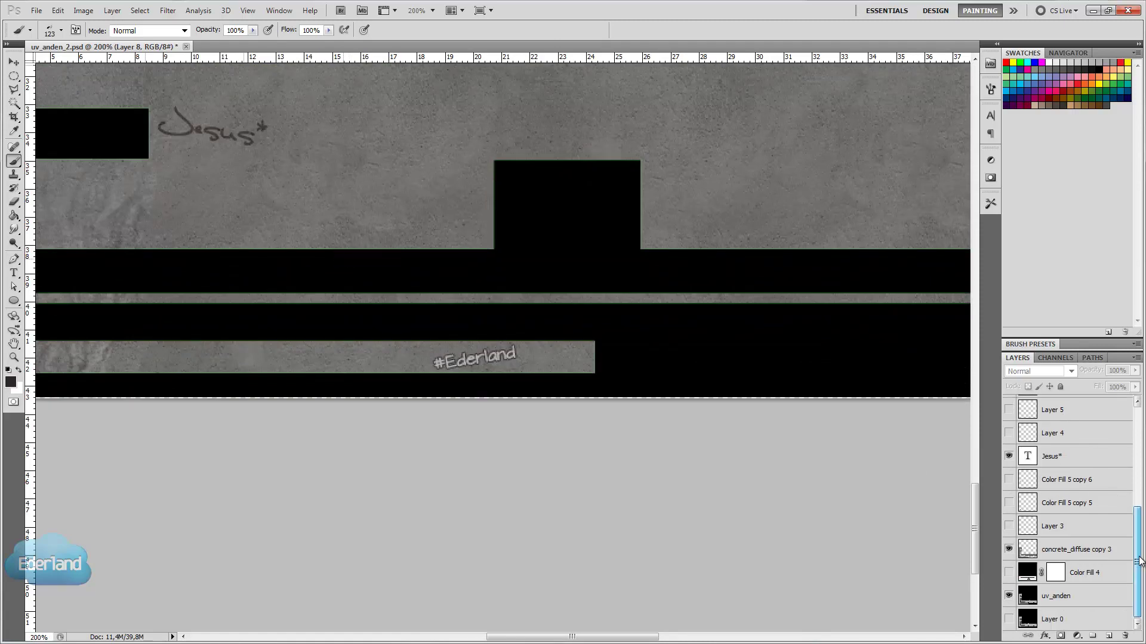
{"action": "left_click", "coordinate": [1012, 486]}
{"action": "key", "text": "ctrl+minus"}
{"action": "left_click", "coordinate": [1008, 481]}
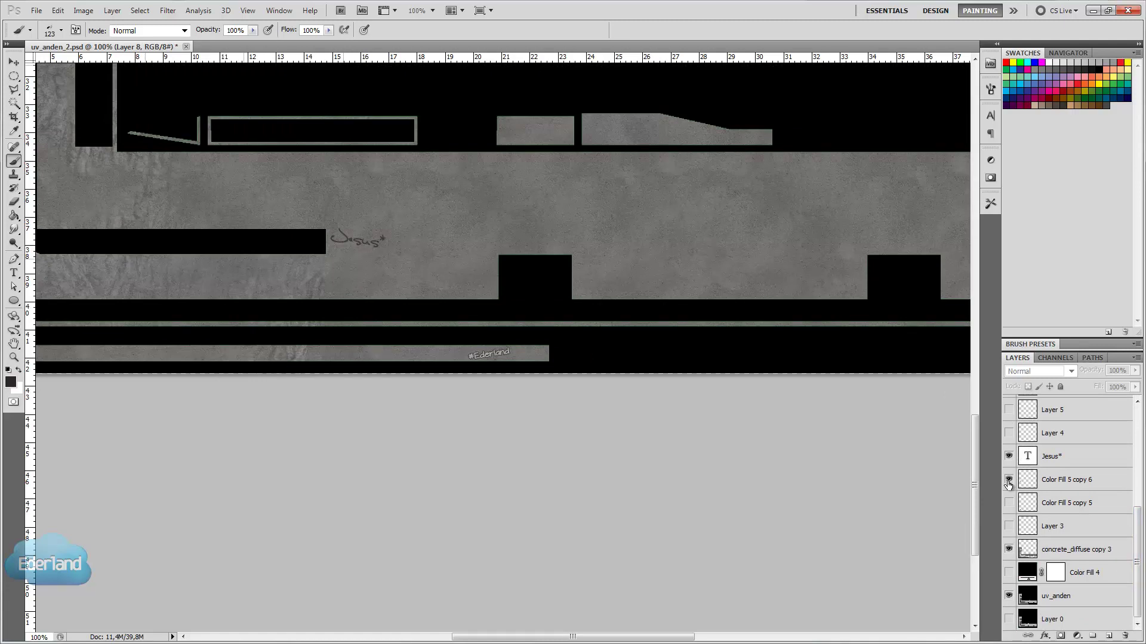
Show Color Fill 5 copy 5 and Layer 3, then inspect the upper drain strips.
{"action": "key", "text": "ctrl+minus"}
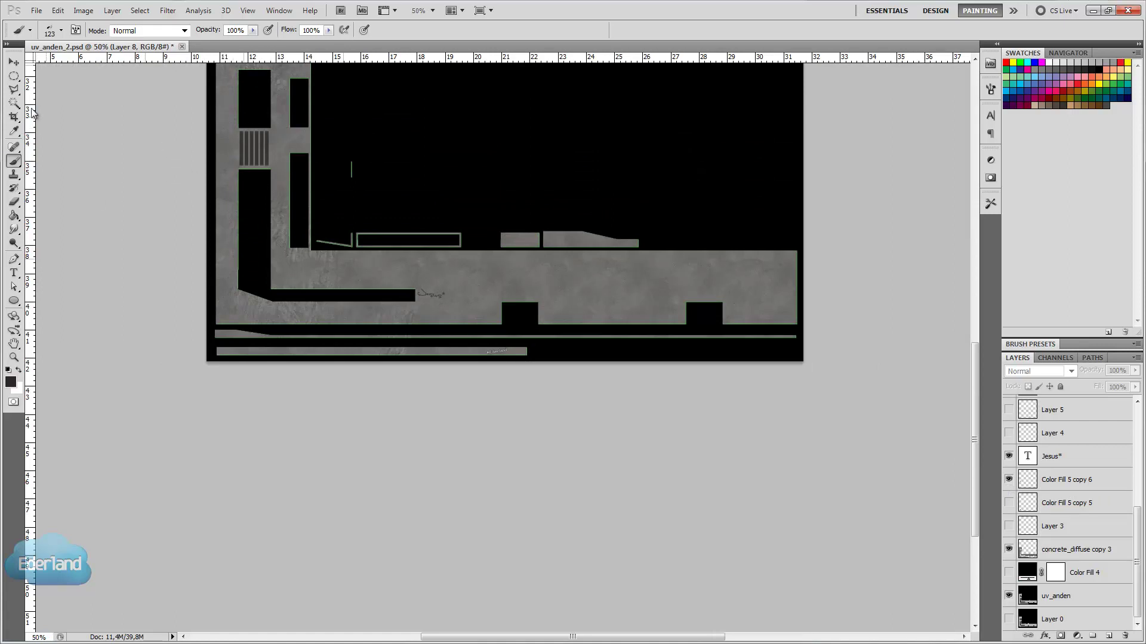
{"action": "left_click", "coordinate": [1007, 504]}
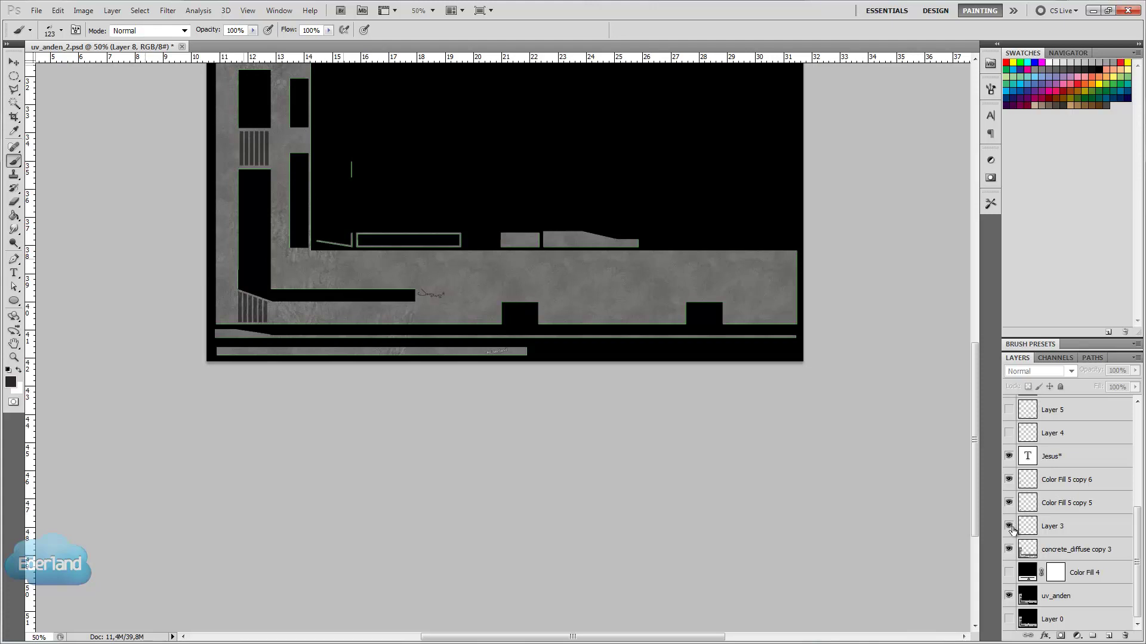
{"action": "left_click", "coordinate": [1008, 526]}
{"action": "scroll", "coordinate": [680, 418], "scroll_direction": "up", "scroll_amount": 2}
{"action": "scroll", "coordinate": [571, 437], "scroll_direction": "up", "scroll_amount": 5}
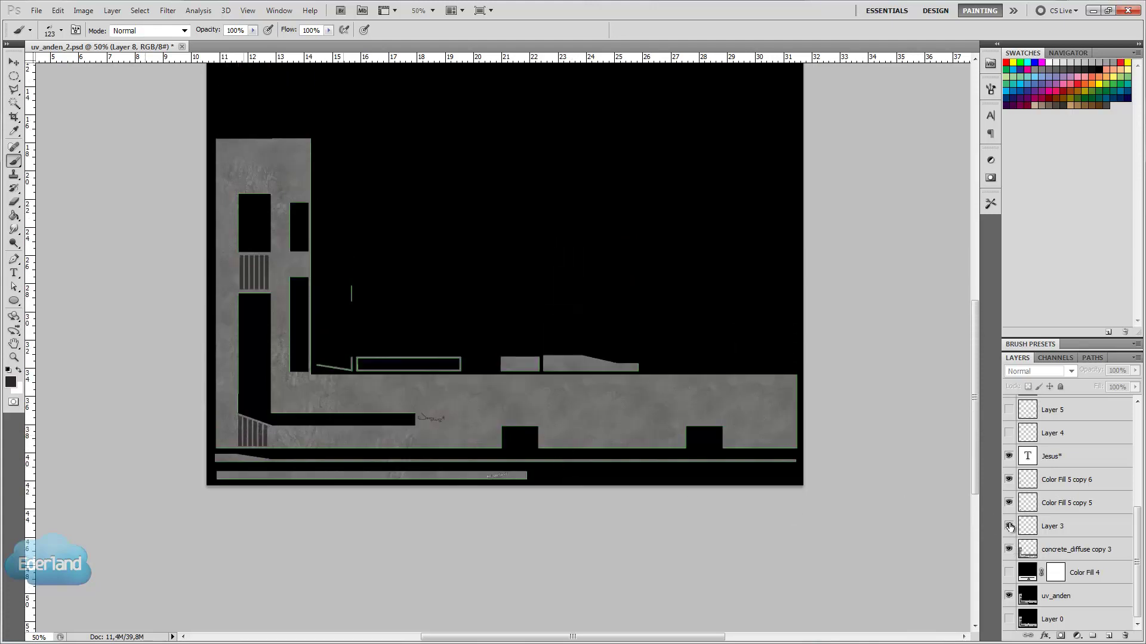
{"action": "left_click", "coordinate": [1008, 526]}
{"action": "scroll", "coordinate": [244, 317], "scroll_direction": "up", "scroll_amount": 2, "text": "alt"}
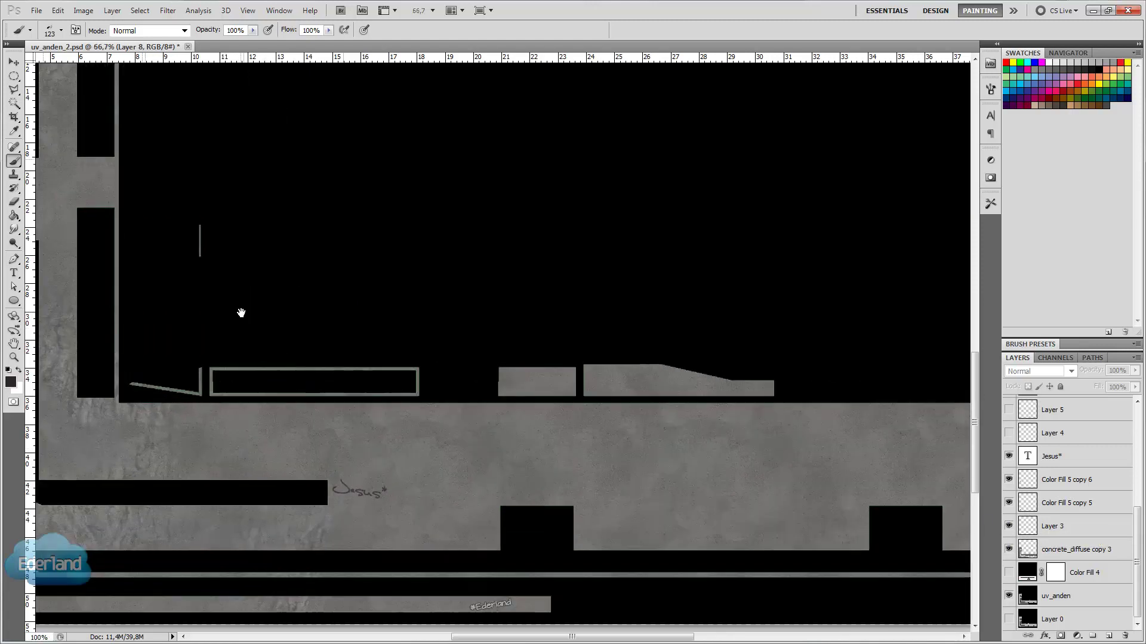
{"action": "scroll", "coordinate": [396, 222], "scroll_direction": "down", "scroll_amount": 1, "text": "alt"}
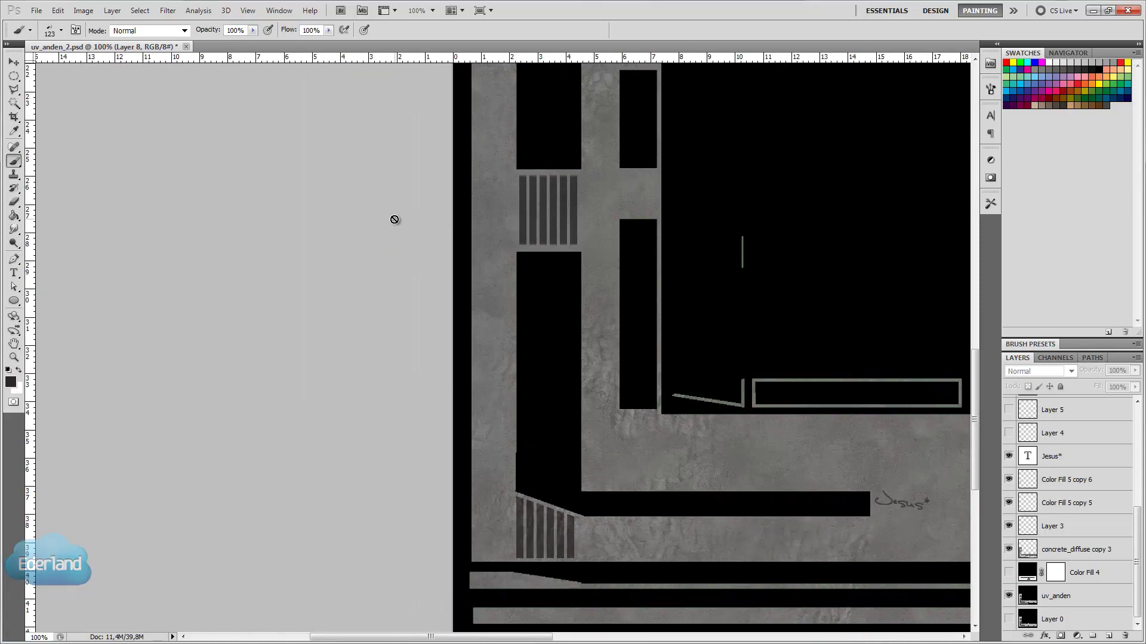
{"action": "scroll", "coordinate": [396, 222], "scroll_direction": "down", "scroll_amount": 1, "text": "alt"}
{"action": "scroll", "coordinate": [395, 220], "scroll_direction": "up", "scroll_amount": 2, "text": "alt"}
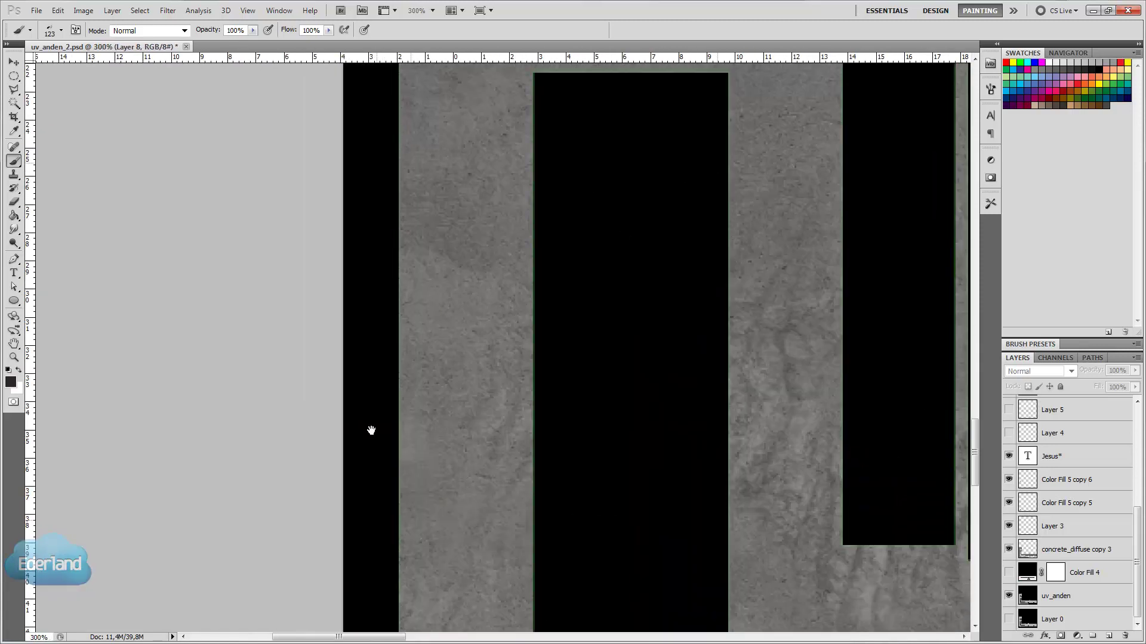
{"action": "scroll", "coordinate": [386, 448], "scroll_direction": "up", "scroll_amount": 1, "text": "alt"}
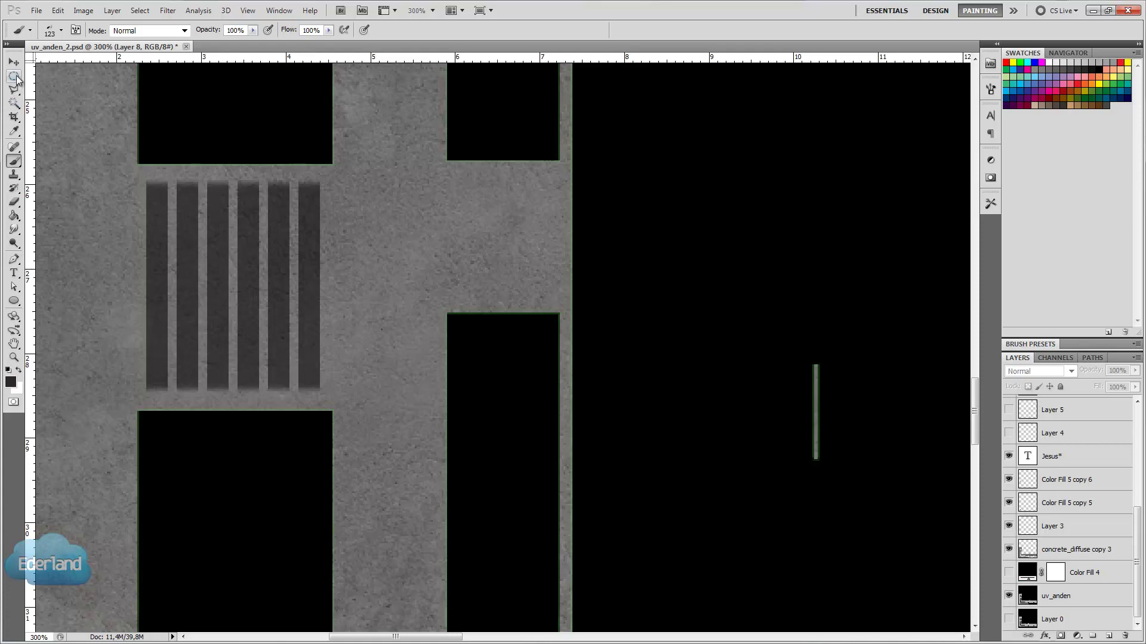
Fill a narrow vertical strip beside the black block with a dark solid colour.
{"action": "left_click_drag", "start_coordinate": [13, 75], "coordinate": [53, 80]}
{"action": "left_click", "coordinate": [53, 77]}
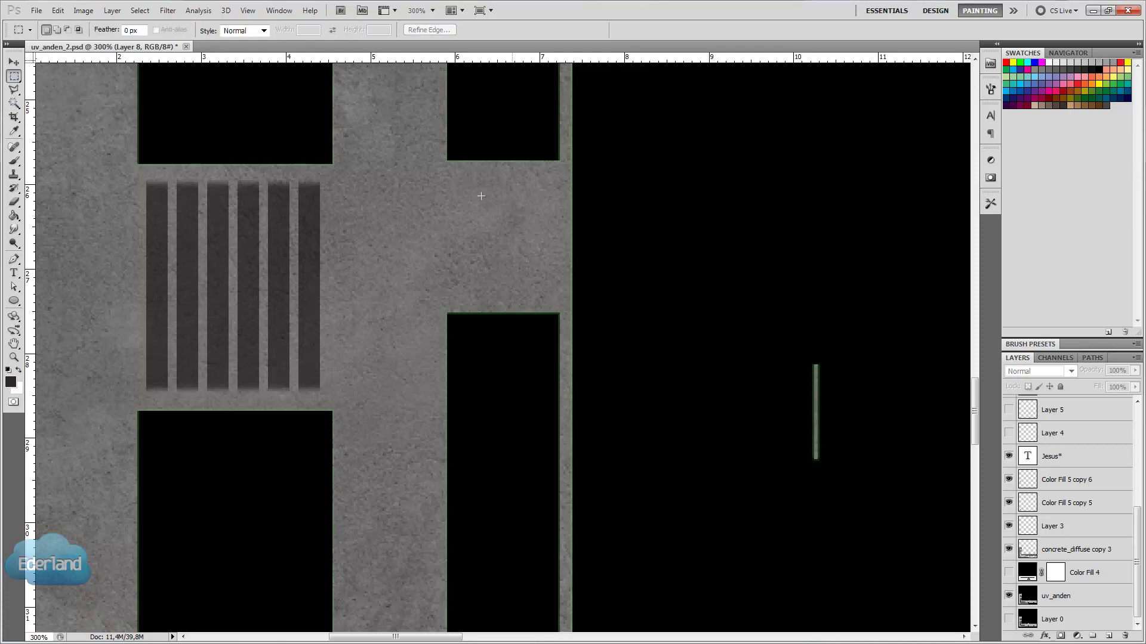
{"action": "left_click_drag", "start_coordinate": [481, 270], "coordinate": [471, 304]}
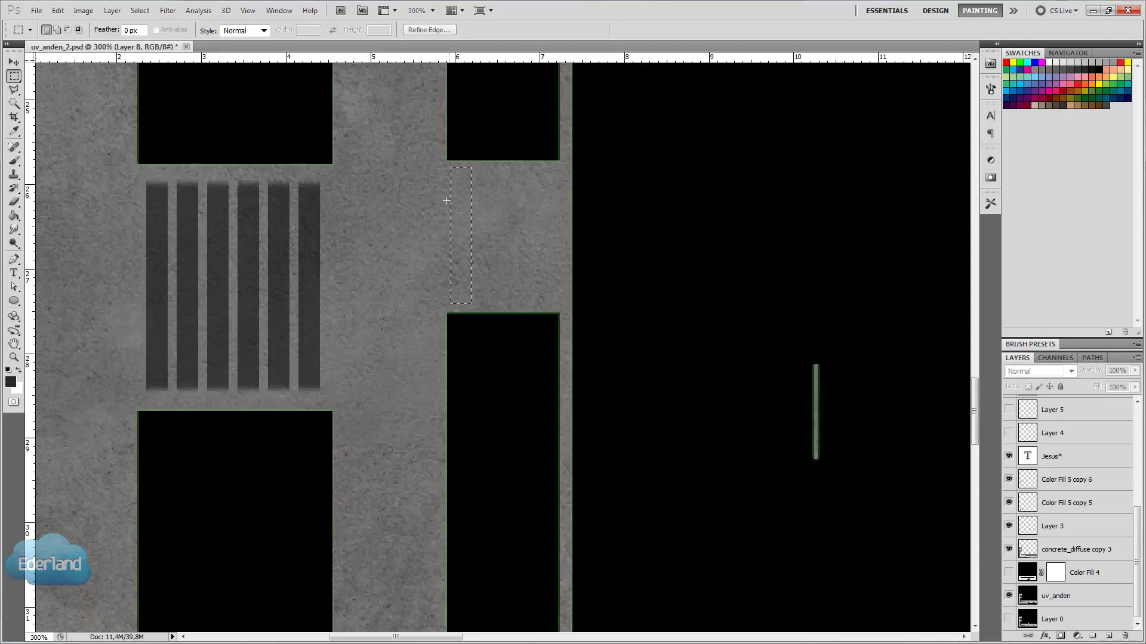
{"action": "left_click", "coordinate": [1077, 636]}
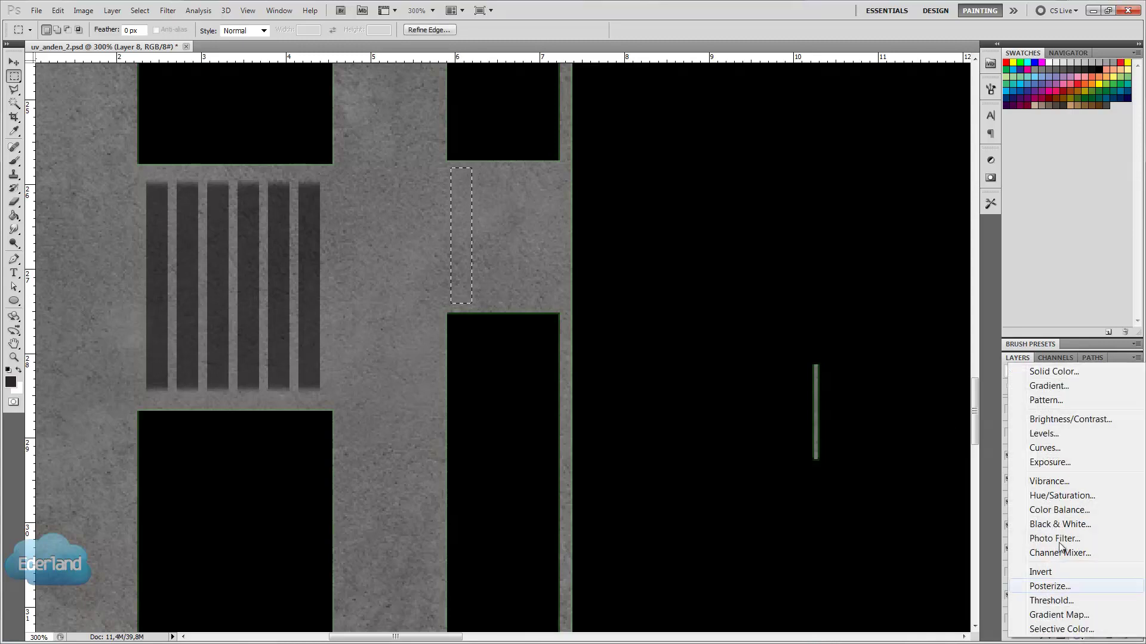
{"action": "left_click", "coordinate": [1050, 371]}
{"action": "left_click", "coordinate": [312, 264]}
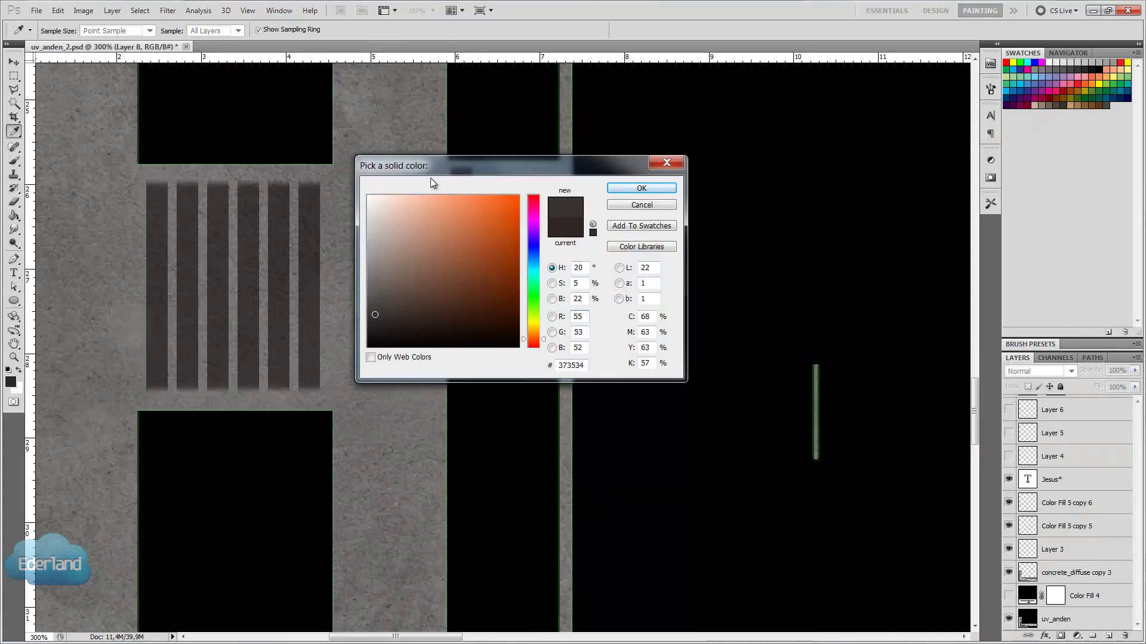
{"action": "left_click_drag", "start_coordinate": [431, 178], "coordinate": [622, 167]}
{"action": "left_click", "coordinate": [575, 312]}
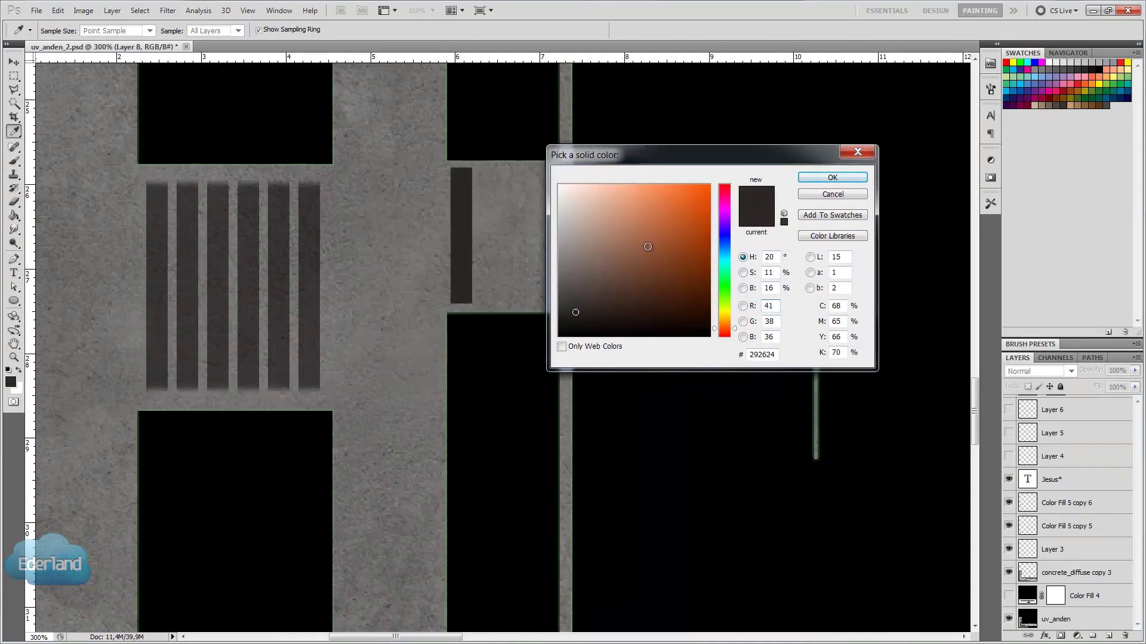
Lower the Color Fill 5 strip's opacity to 53%.
{"action": "left_click", "coordinate": [836, 181]}
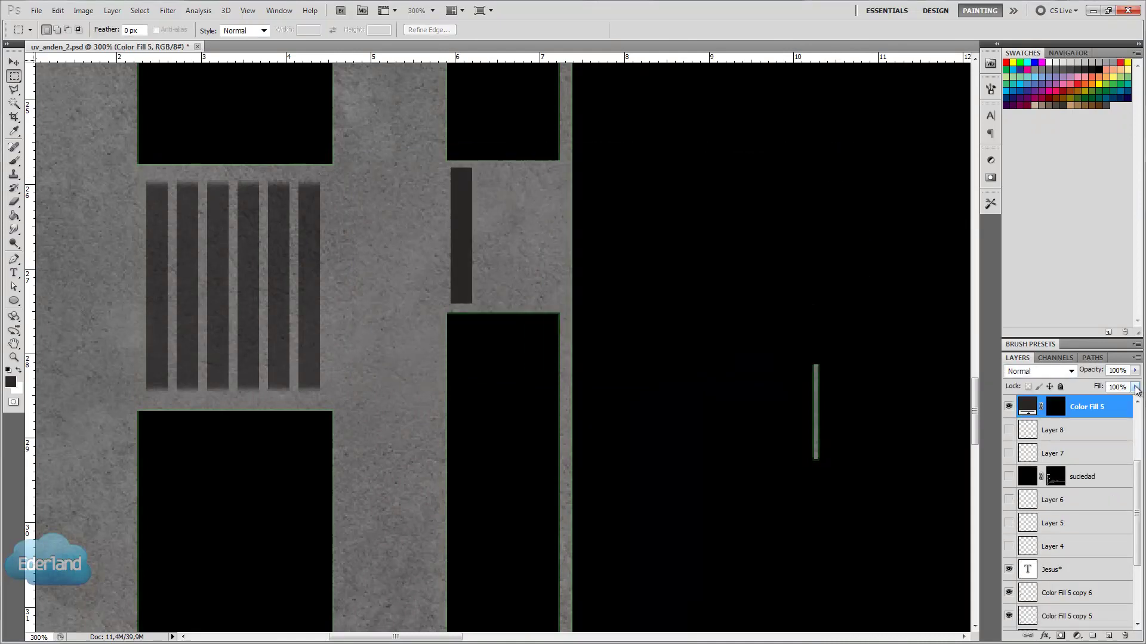
{"action": "left_click", "coordinate": [1134, 371]}
{"action": "left_click", "coordinate": [1105, 384]}
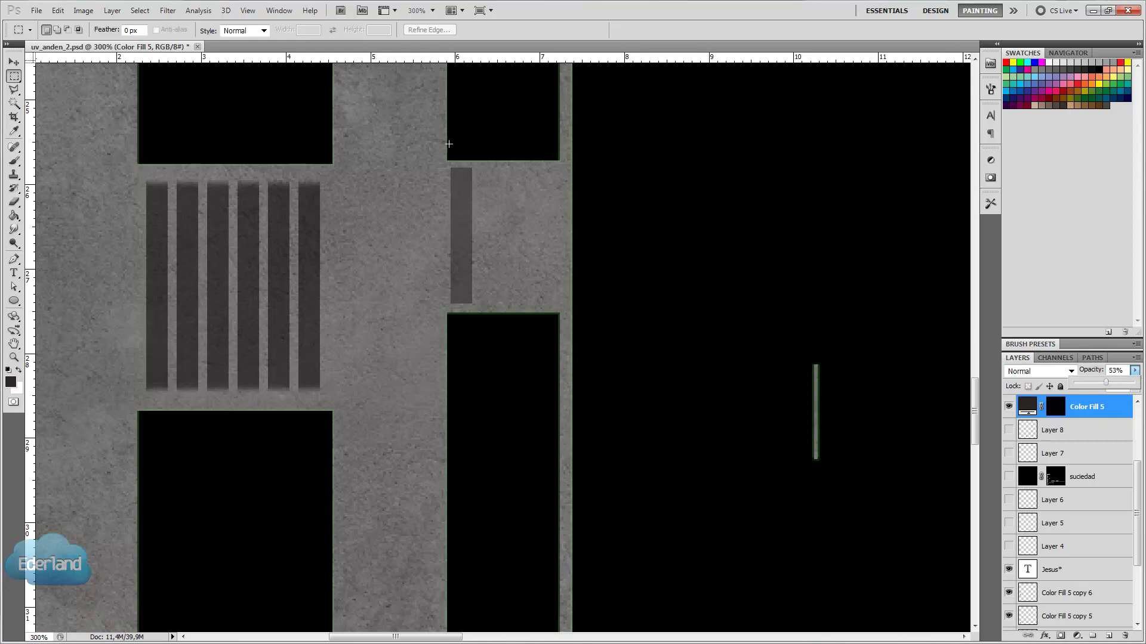
{"action": "left_click", "coordinate": [13, 61]}
{"action": "left_click", "coordinate": [13, 203]}
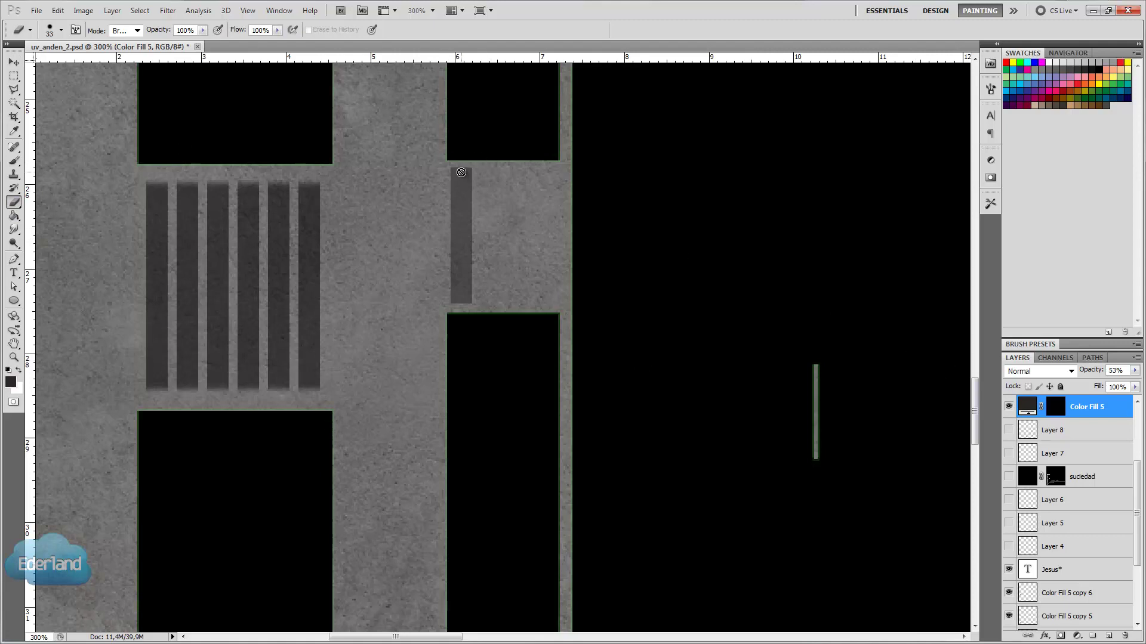
Rasterize Color Fill 5 and erase the top and bottom ends of the strip.
{"action": "left_click", "coordinate": [461, 173]}
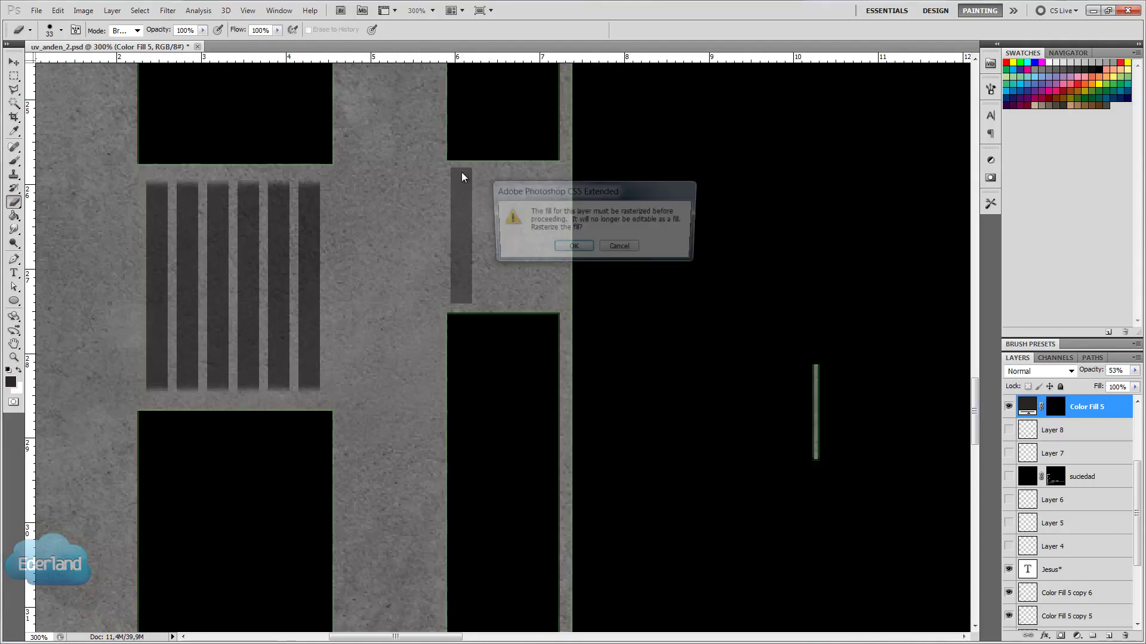
{"action": "left_click", "coordinate": [575, 248]}
{"action": "left_click_drag", "start_coordinate": [468, 156], "coordinate": [447, 149]}
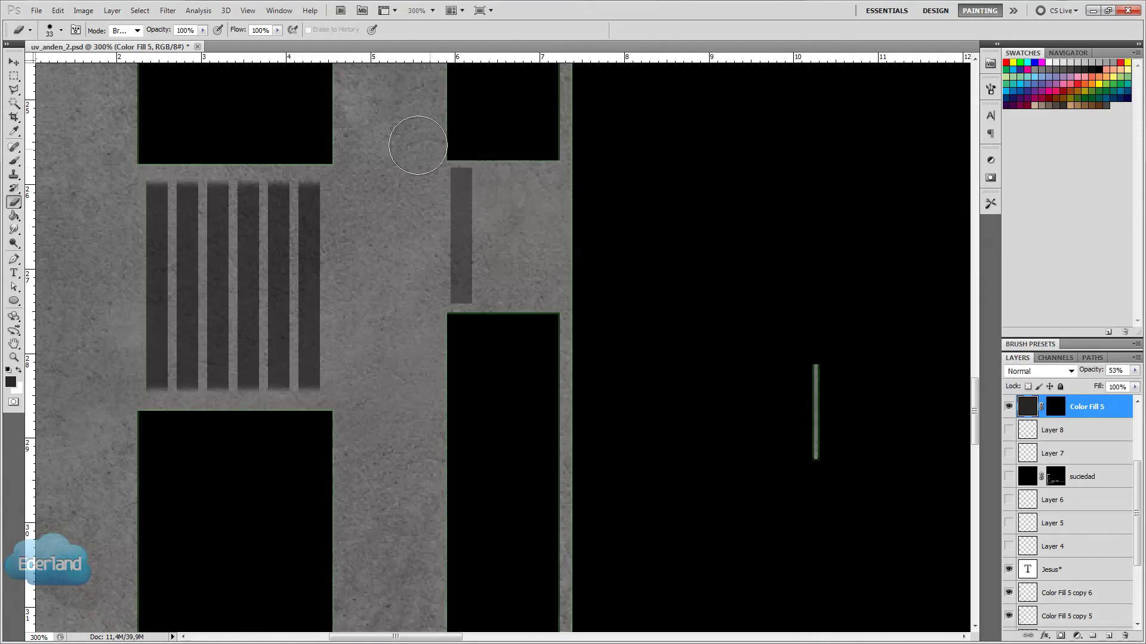
{"action": "left_click_drag", "start_coordinate": [435, 332], "coordinate": [481, 317]}
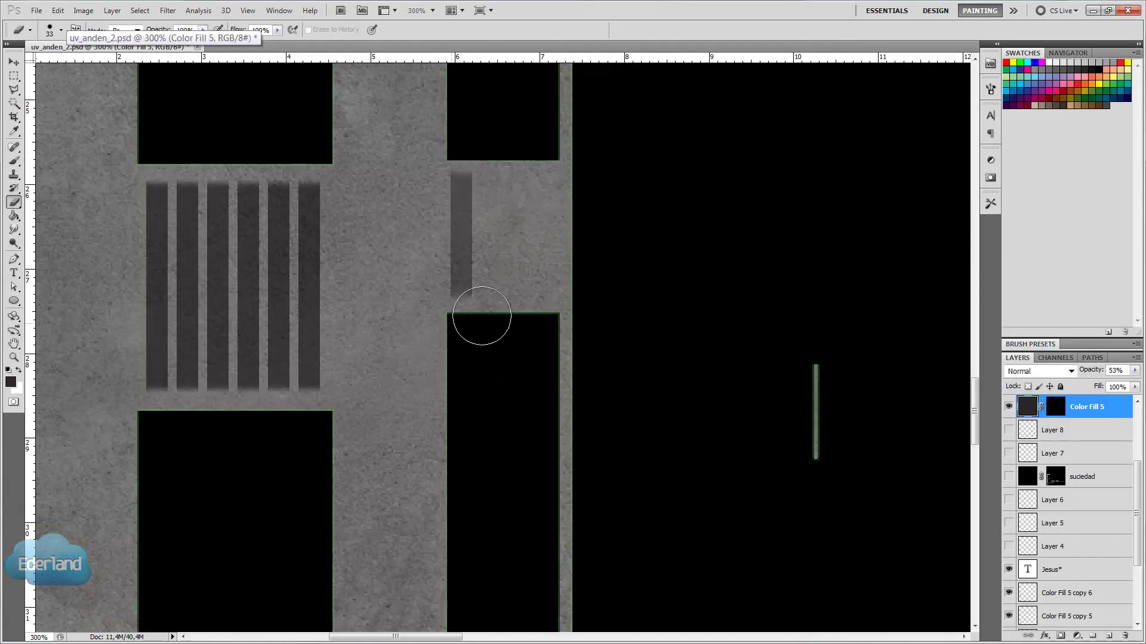
Cycle the strip layer's blend modes through Hard Light and Soft Light to settle on Darken.
{"action": "left_click", "coordinate": [1041, 371]}
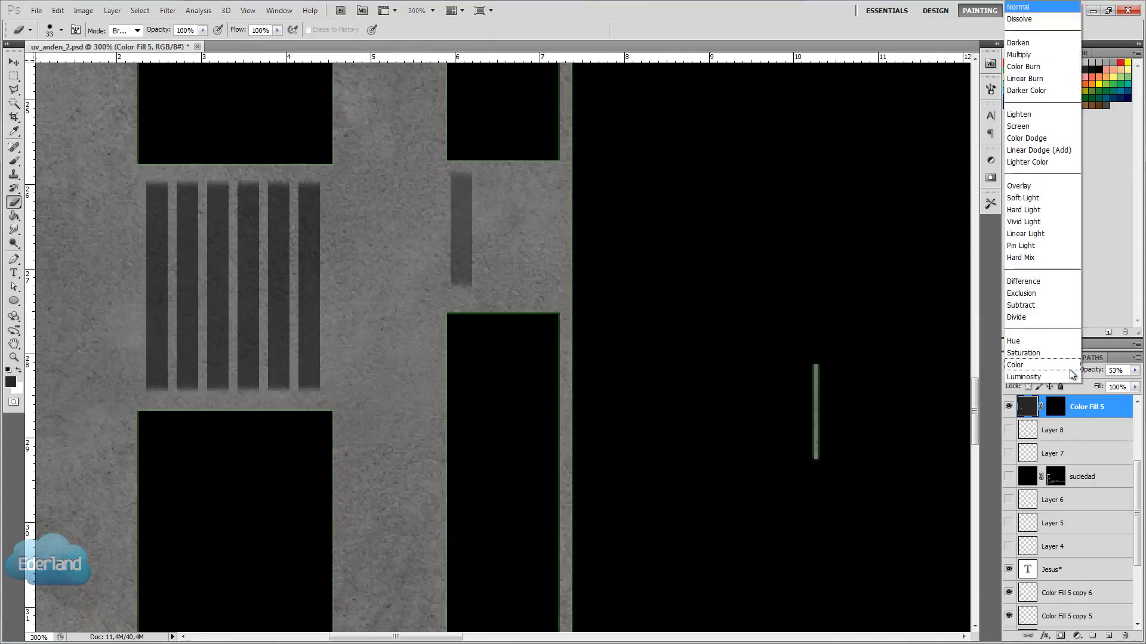
{"action": "left_click", "coordinate": [1040, 305]}
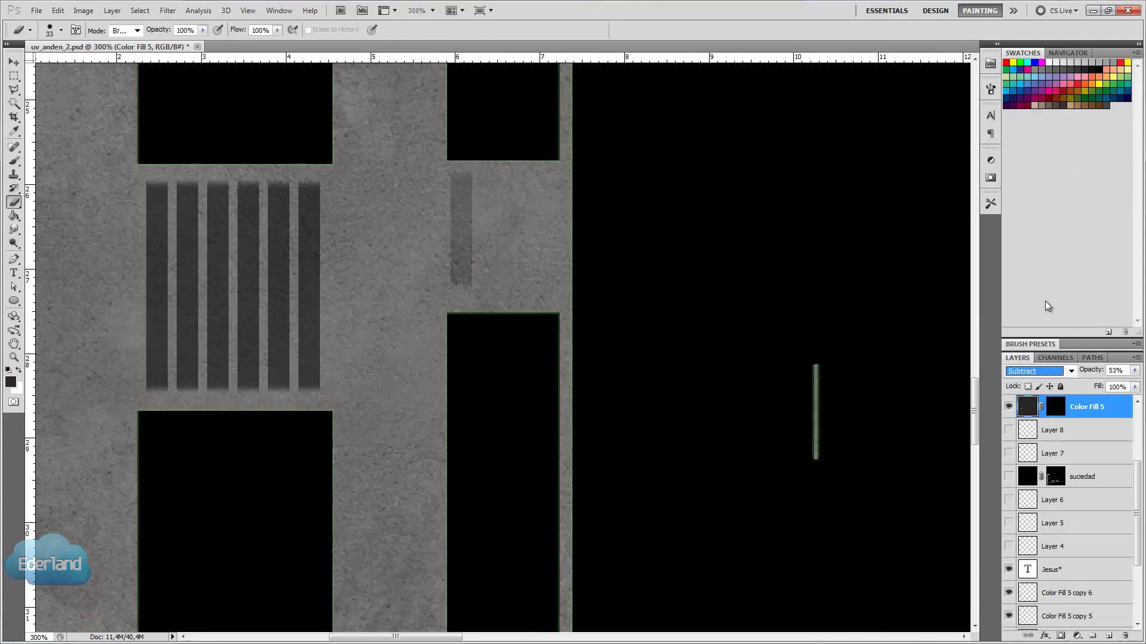
{"action": "key", "text": "Up"}
{"action": "key", "text": "Up"}
{"action": "key", "text": "Up"}
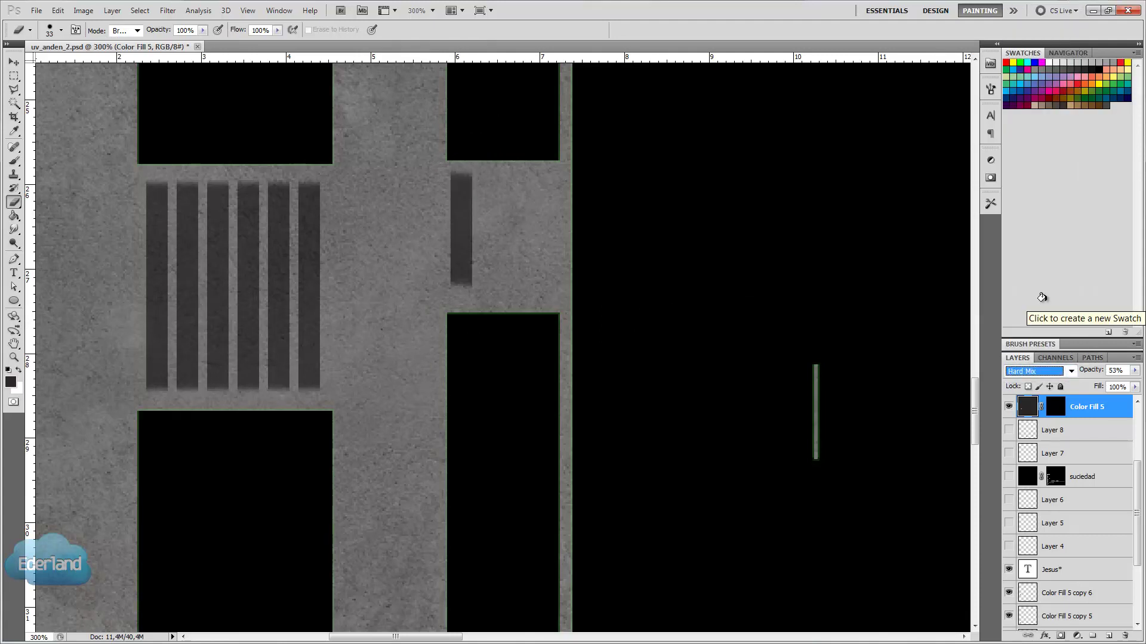
{"action": "key", "text": "Up"}
{"action": "key", "text": "Up"}
{"action": "key", "text": "Up"}
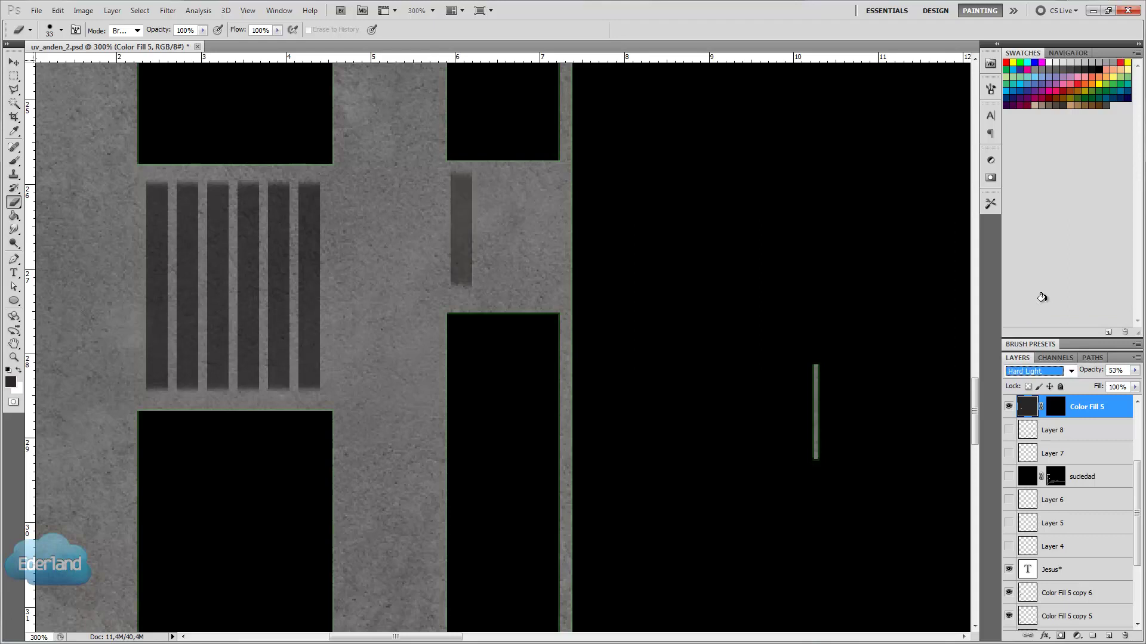
{"action": "key", "text": "Up"}
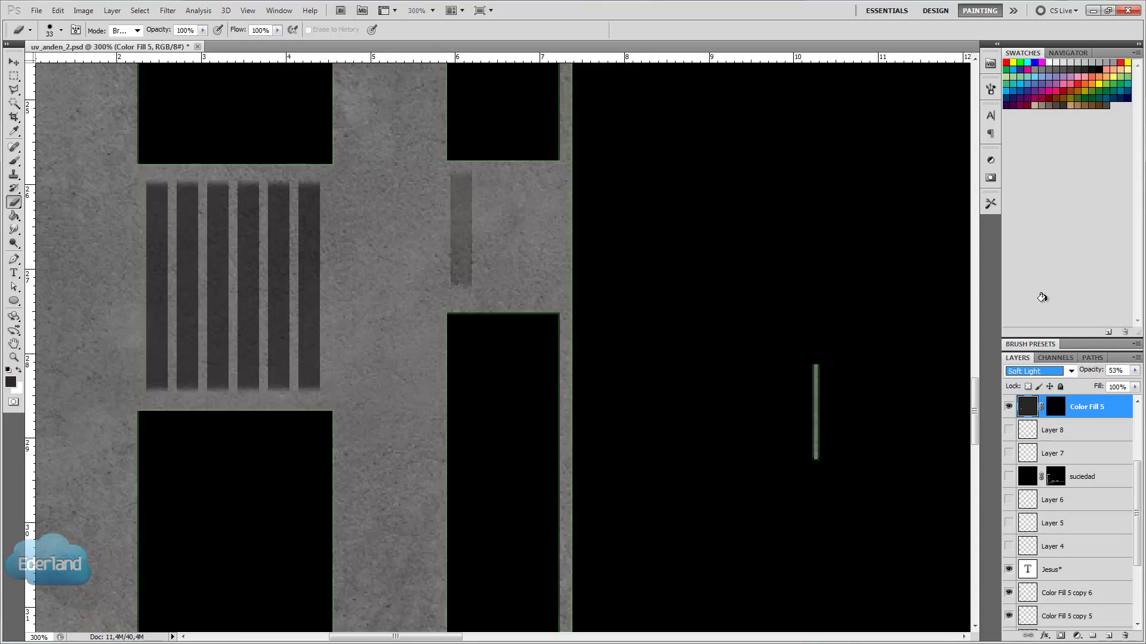
{"action": "key", "text": "Up"}
{"action": "key", "text": "Up"}
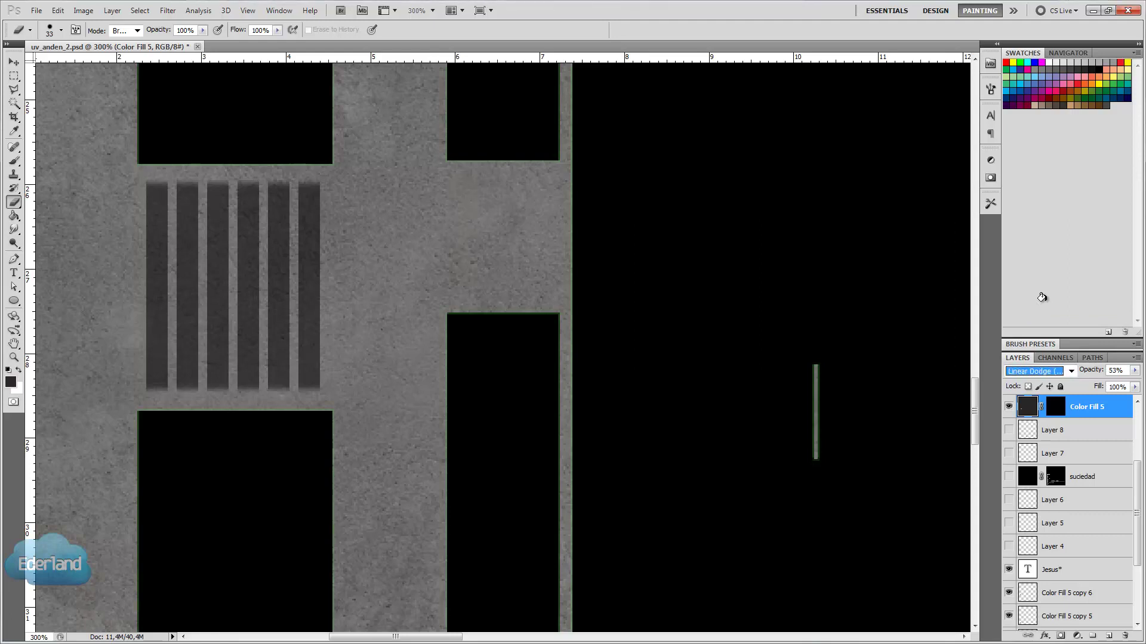
{"action": "key", "text": "Up"}
{"action": "key", "text": "Up"}
{"action": "key", "text": "Up"}
{"action": "key", "text": "Up"}
{"action": "key", "text": "Up"}
{"action": "key", "text": "Up"}
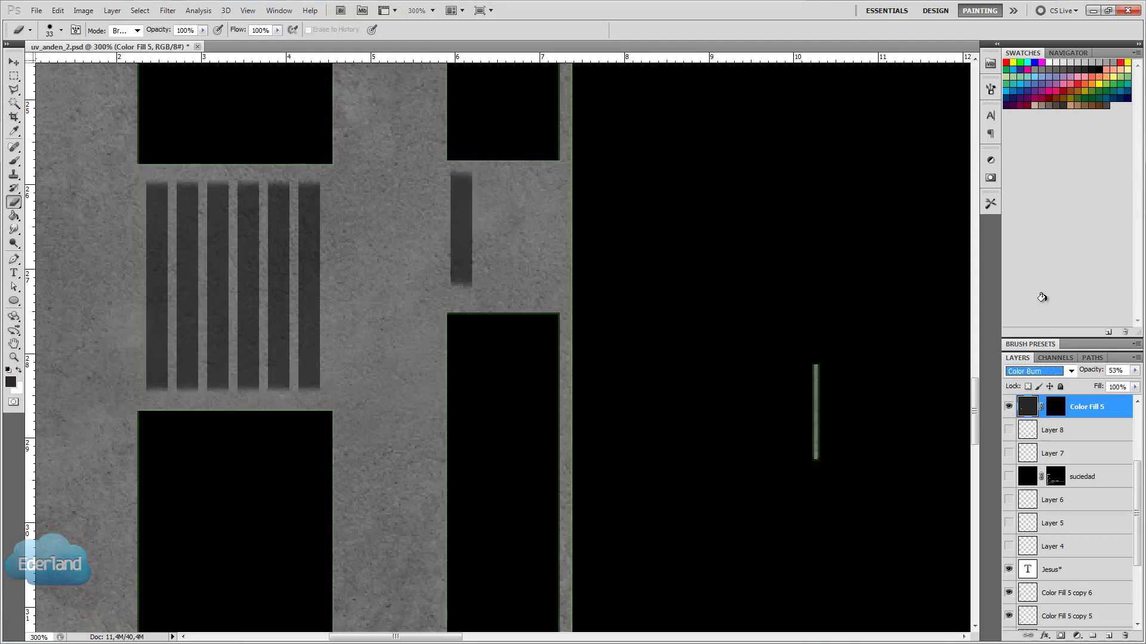
{"action": "key", "text": "Up"}
{"action": "key", "text": "Up"}
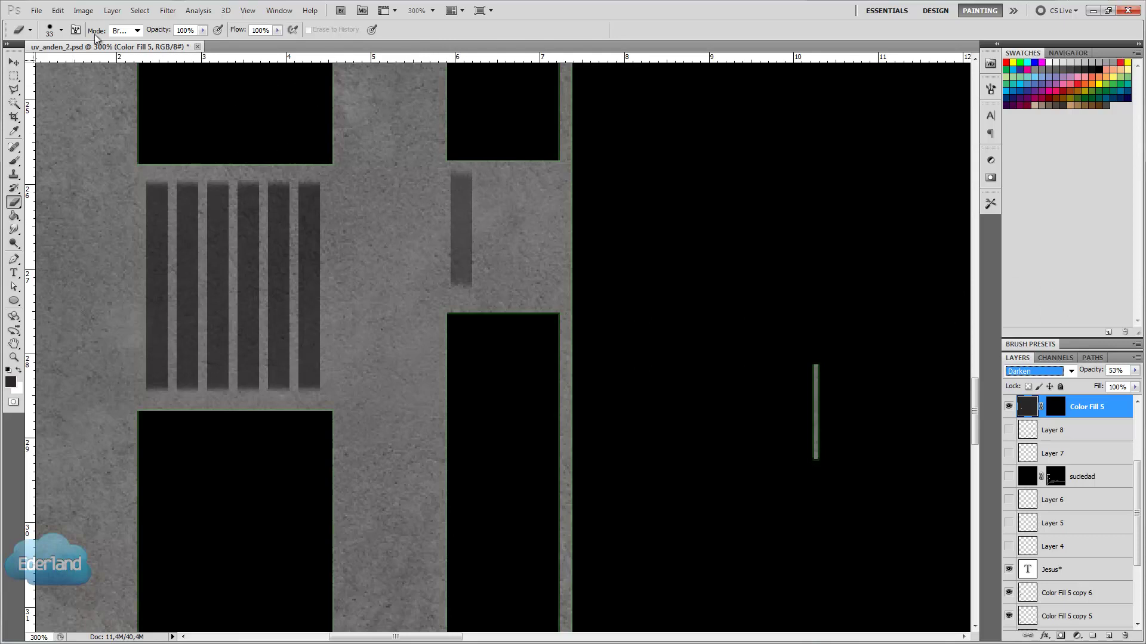
{"action": "key", "text": "ctrl+minus"}
{"action": "key", "text": "ctrl+minus"}
{"action": "key", "text": "ctrl+minus"}
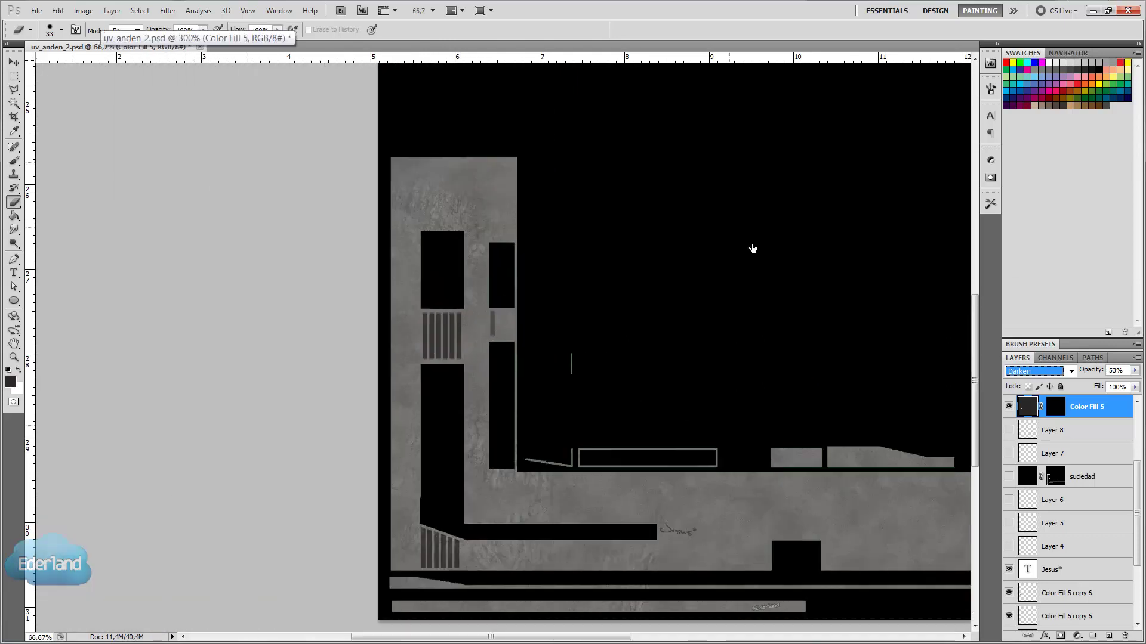
Hide Color Fill 5 and delete Layer 8 with its dark splats.
{"action": "left_click", "coordinate": [1008, 407]}
{"action": "left_click", "coordinate": [1008, 430]}
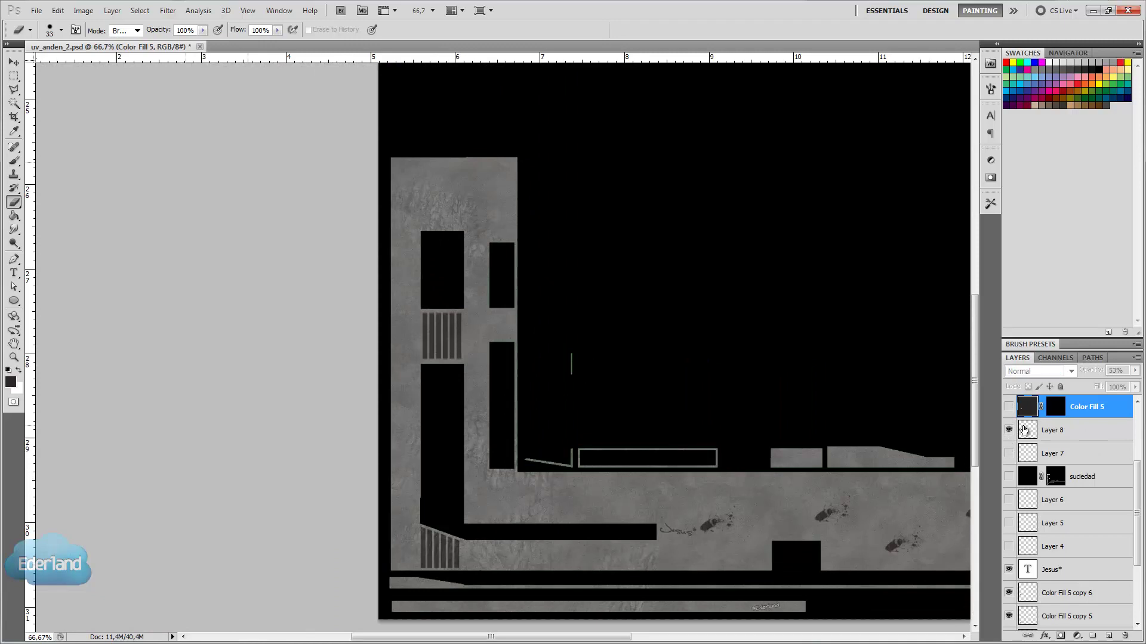
{"action": "left_click", "coordinate": [1070, 434]}
{"action": "left_click", "coordinate": [1125, 636]}
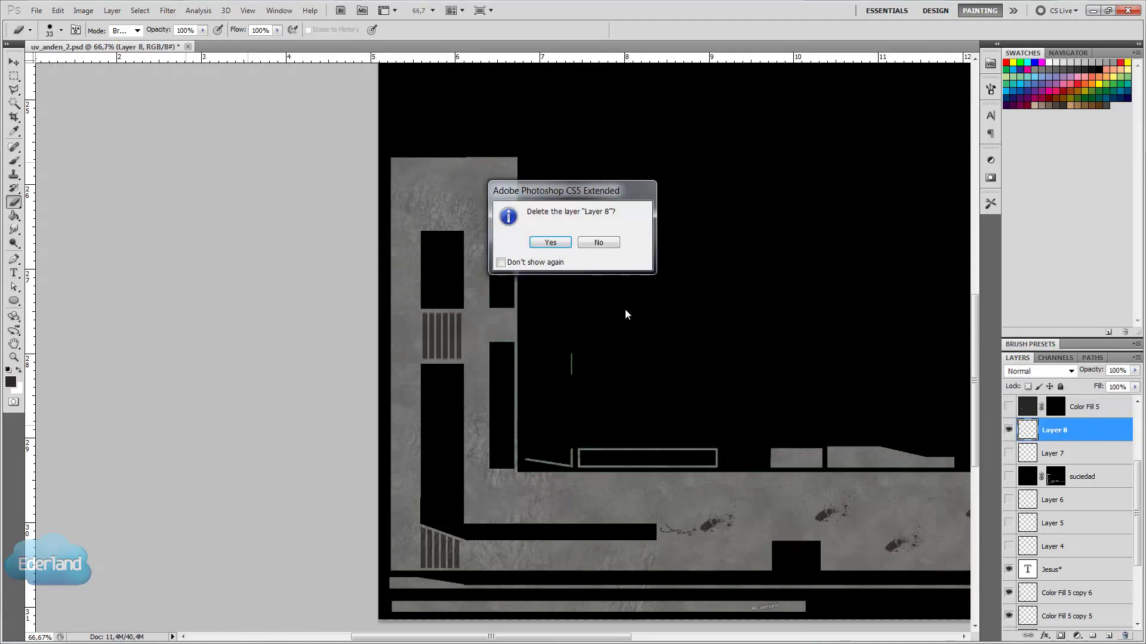
{"action": "left_click", "coordinate": [555, 242]}
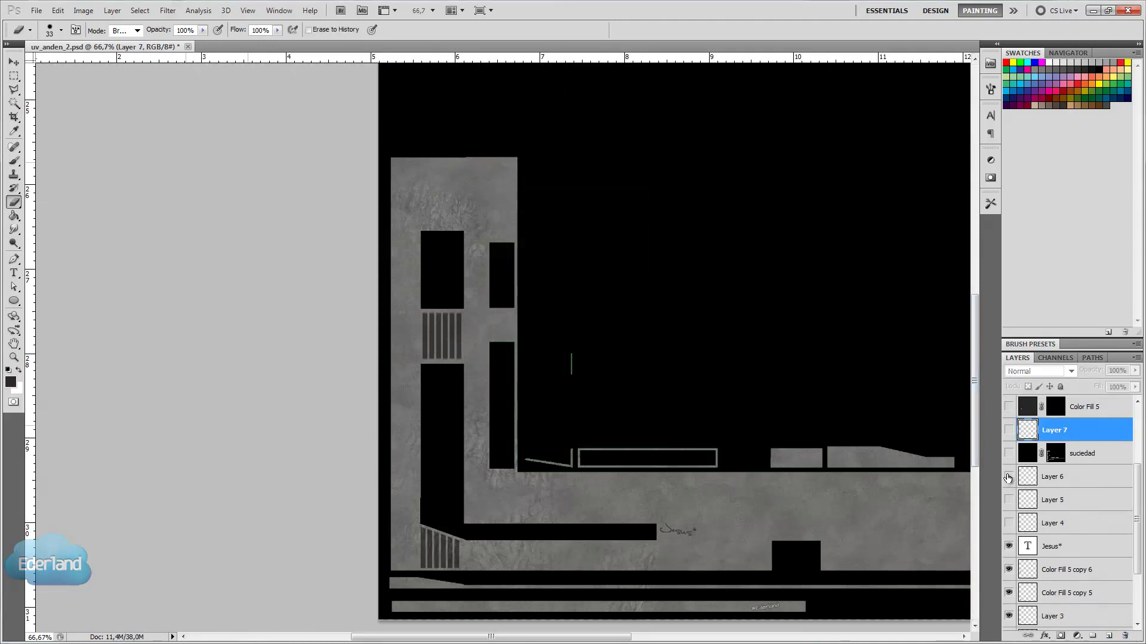
Turn on the Layer 6 and Layer 5 stains and view the lower texture.
{"action": "left_click", "coordinate": [1008, 478]}
{"action": "left_click", "coordinate": [1008, 500]}
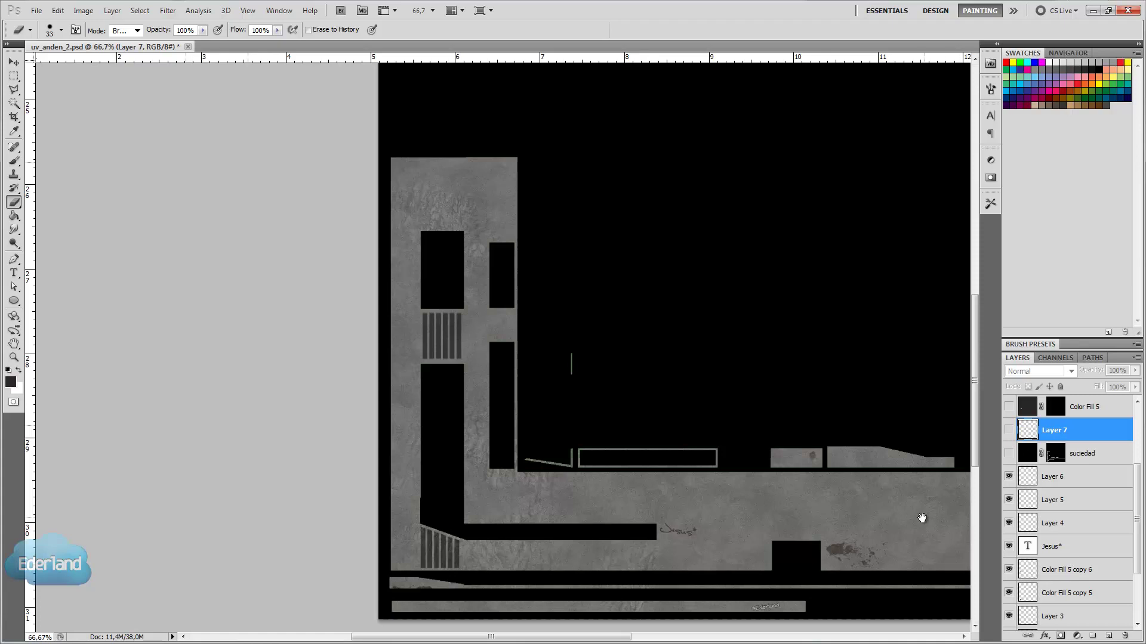
{"action": "left_click_drag", "start_coordinate": [919, 521], "coordinate": [703, 450]}
{"action": "scroll", "coordinate": [1079, 554], "scroll_direction": "down", "scroll_amount": 3}
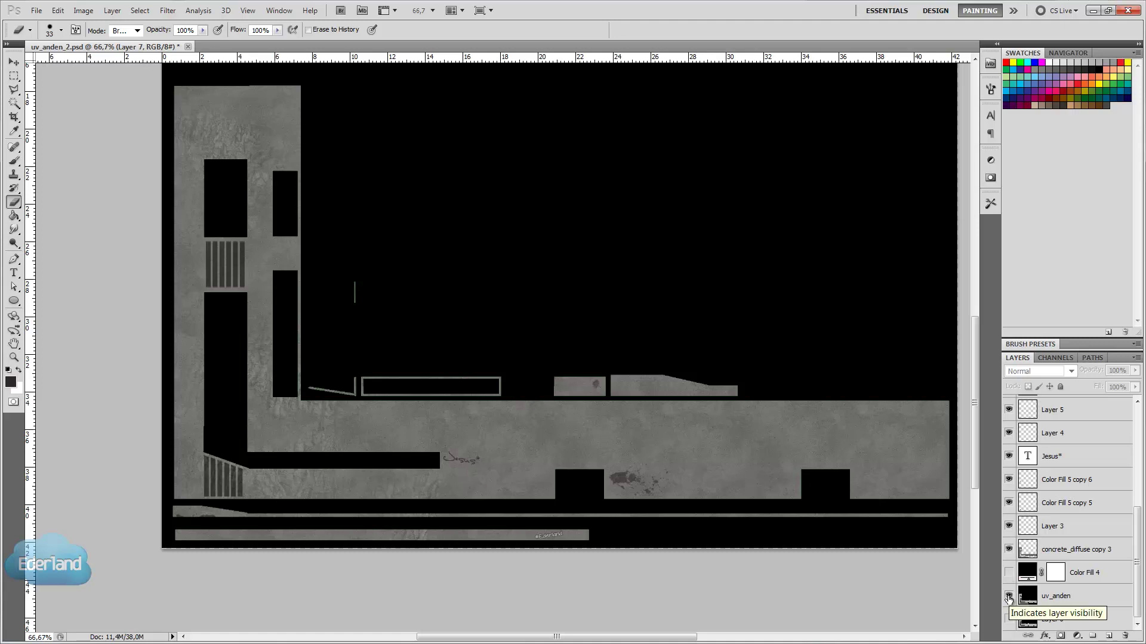
Hide the uv_anden background, keep Color Fill 4 hidden, and select Color Fill 4.
{"action": "left_click", "coordinate": [1008, 598]}
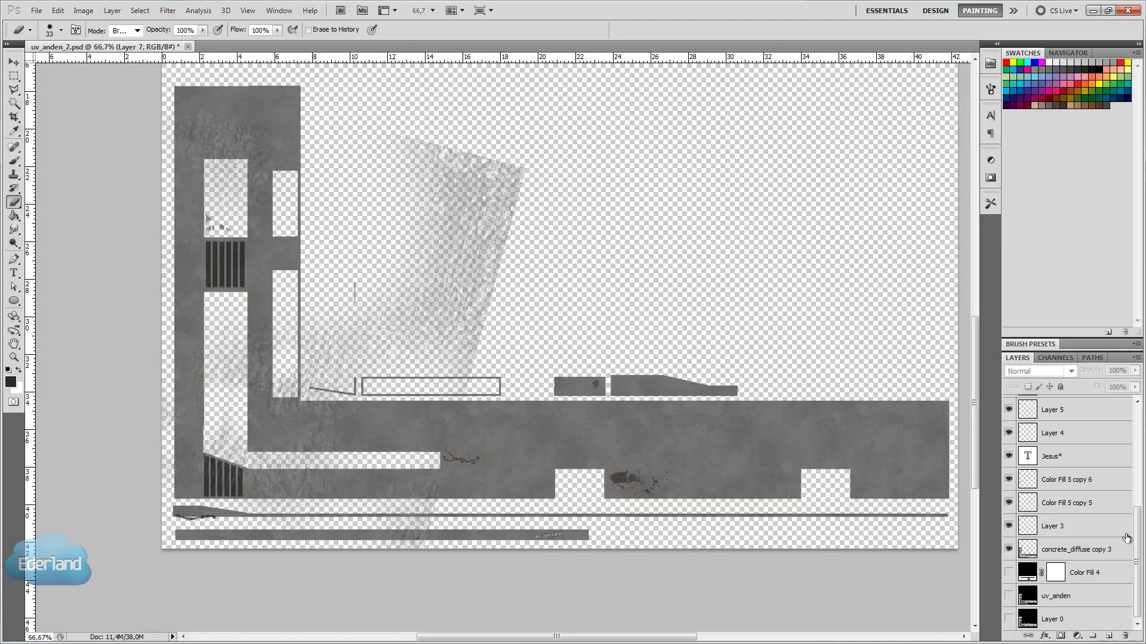
{"action": "left_click", "coordinate": [1008, 574]}
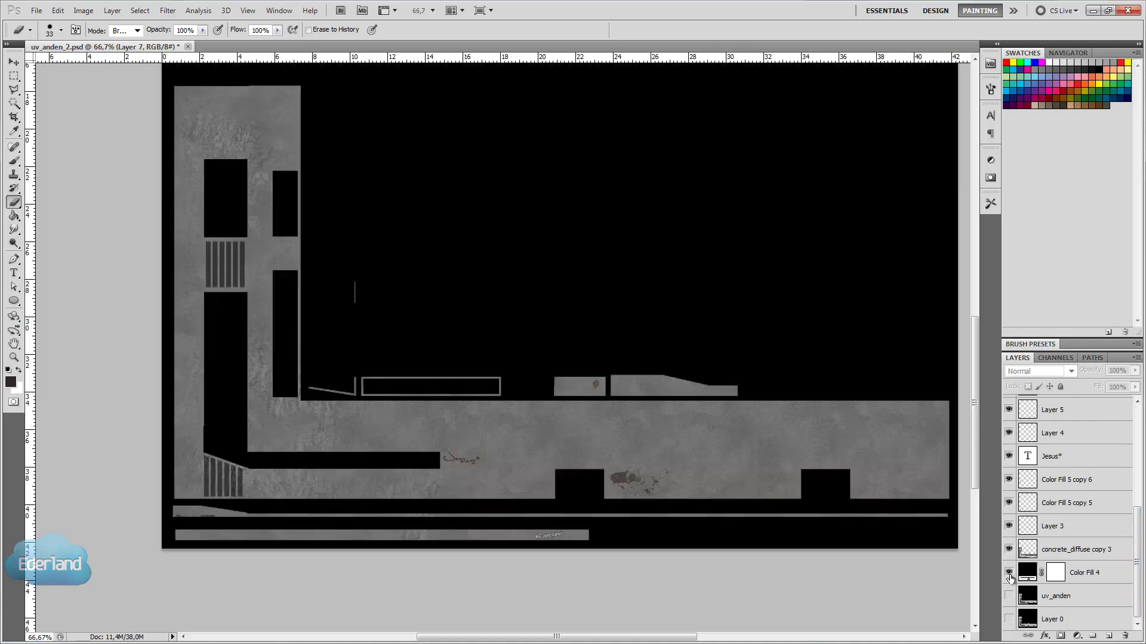
{"action": "left_click", "coordinate": [1009, 574]}
{"action": "left_click", "coordinate": [1119, 578]}
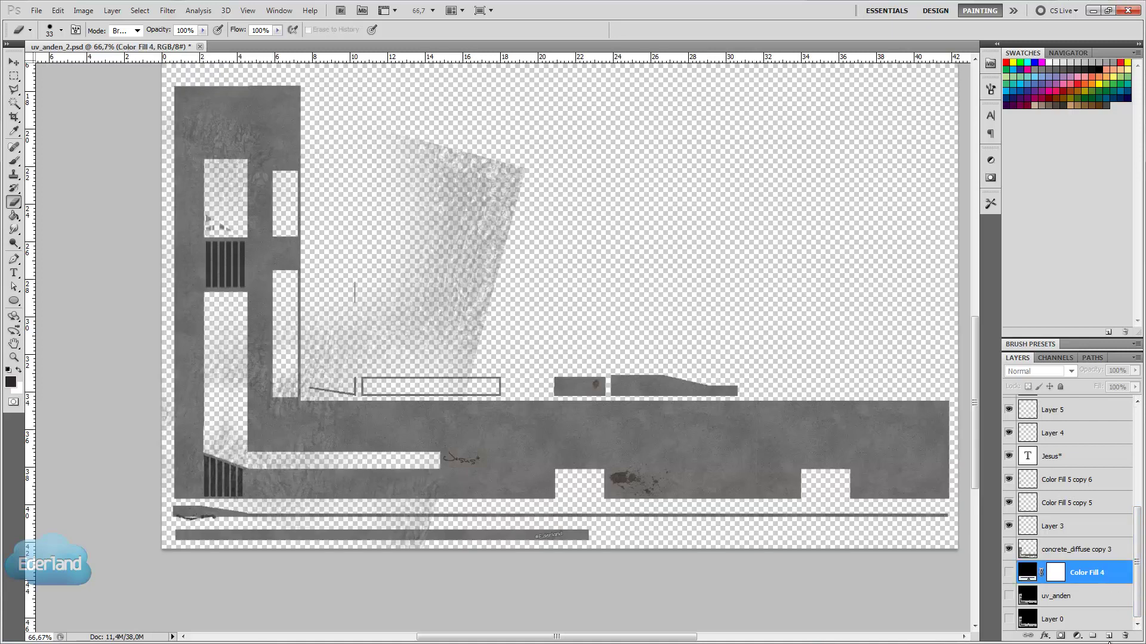
Add a new black solid colour fill layer.
{"action": "left_click", "coordinate": [1077, 639]}
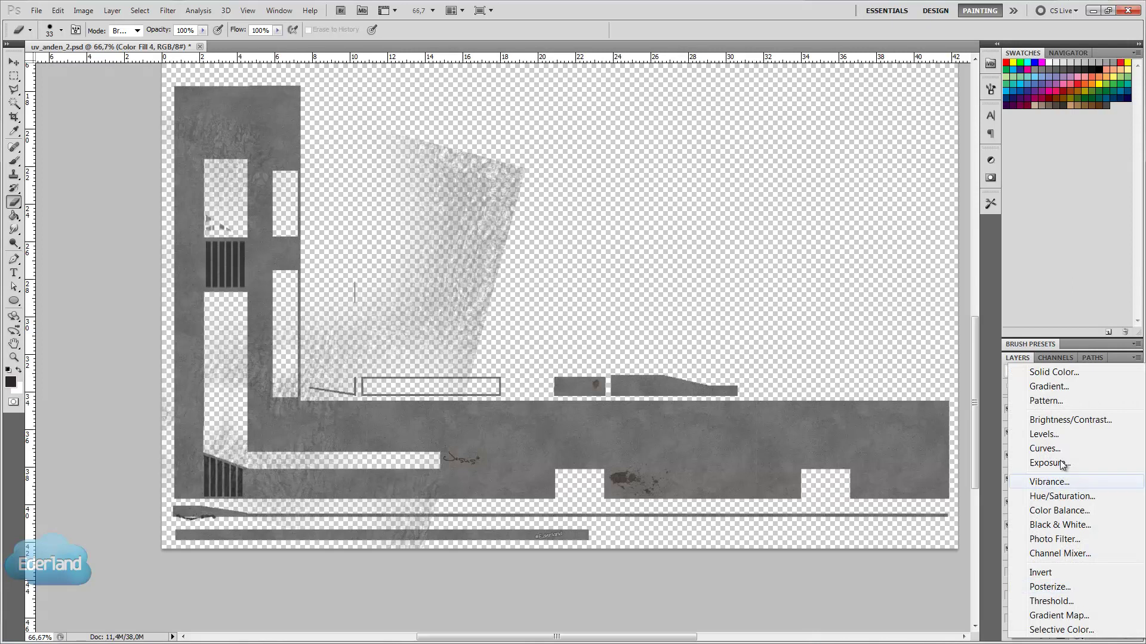
{"action": "left_click", "coordinate": [1055, 373]}
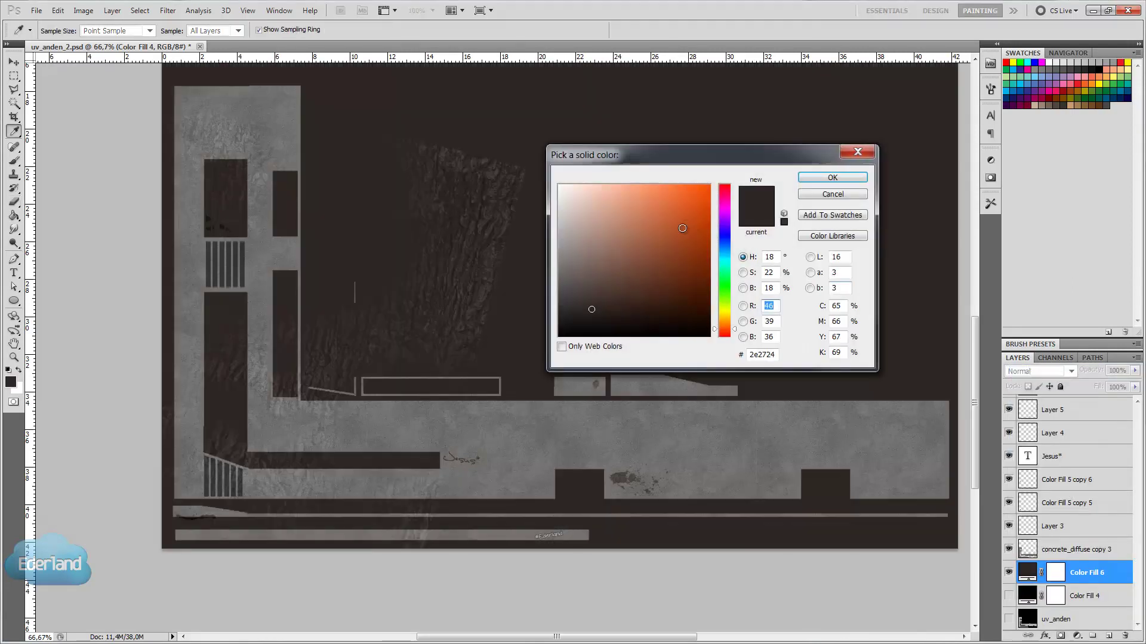
{"action": "left_click_drag", "start_coordinate": [682, 228], "coordinate": [703, 364]}
{"action": "left_click", "coordinate": [832, 177]}
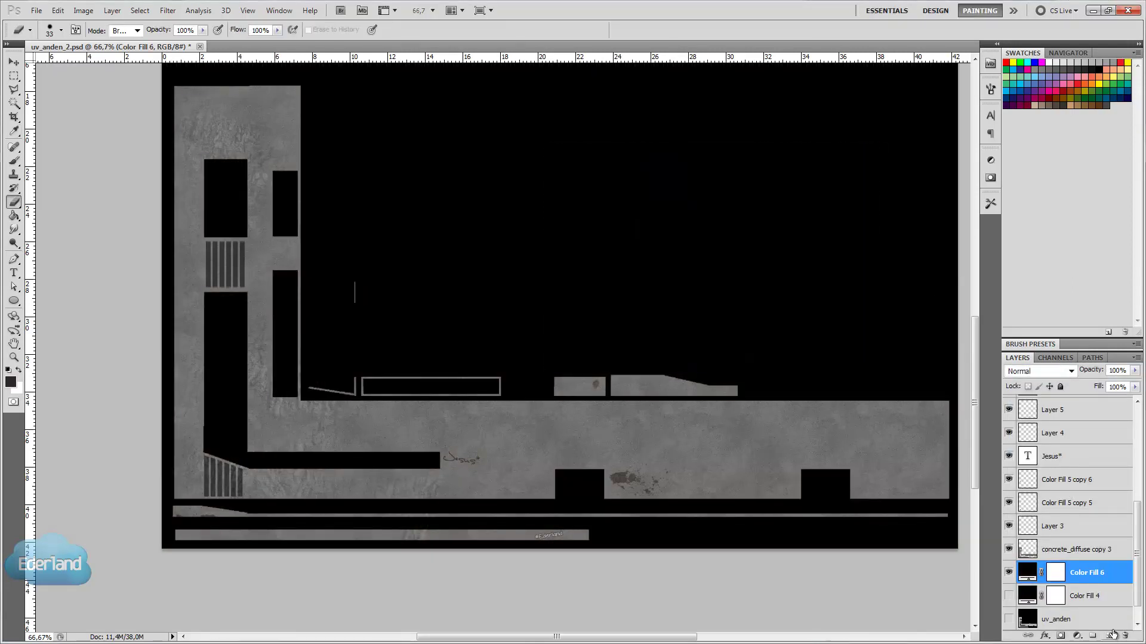
Show and select the concrete_diffuse copy 3 layer to load its pixels.
{"action": "left_click", "coordinate": [13, 62]}
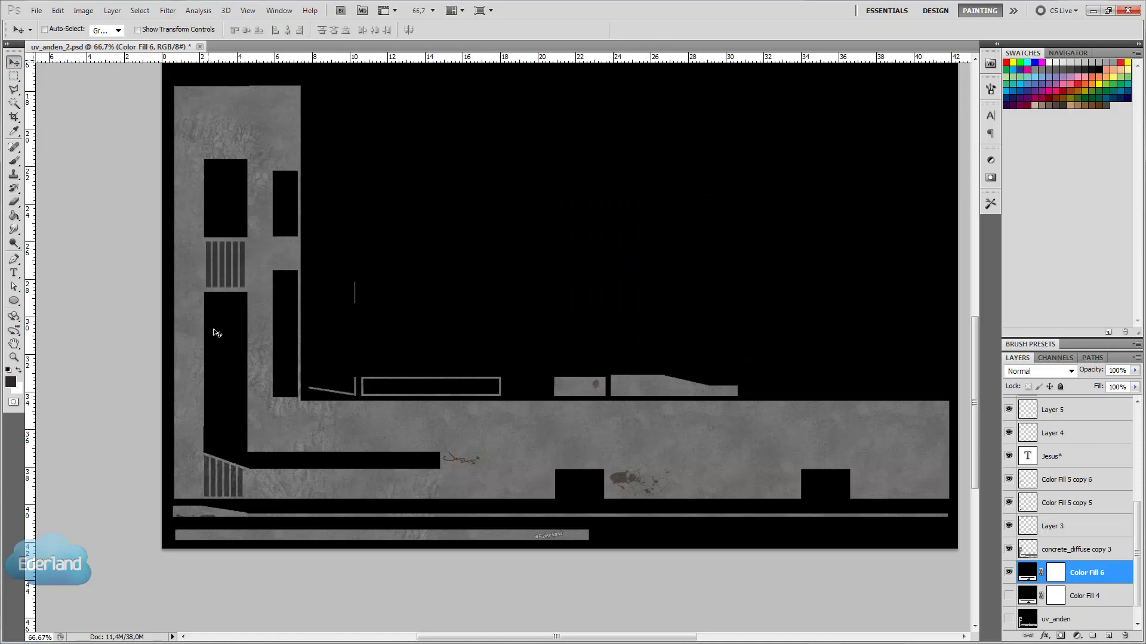
{"action": "key", "text": "ctrl+plus"}
{"action": "key", "text": "ctrl+plus"}
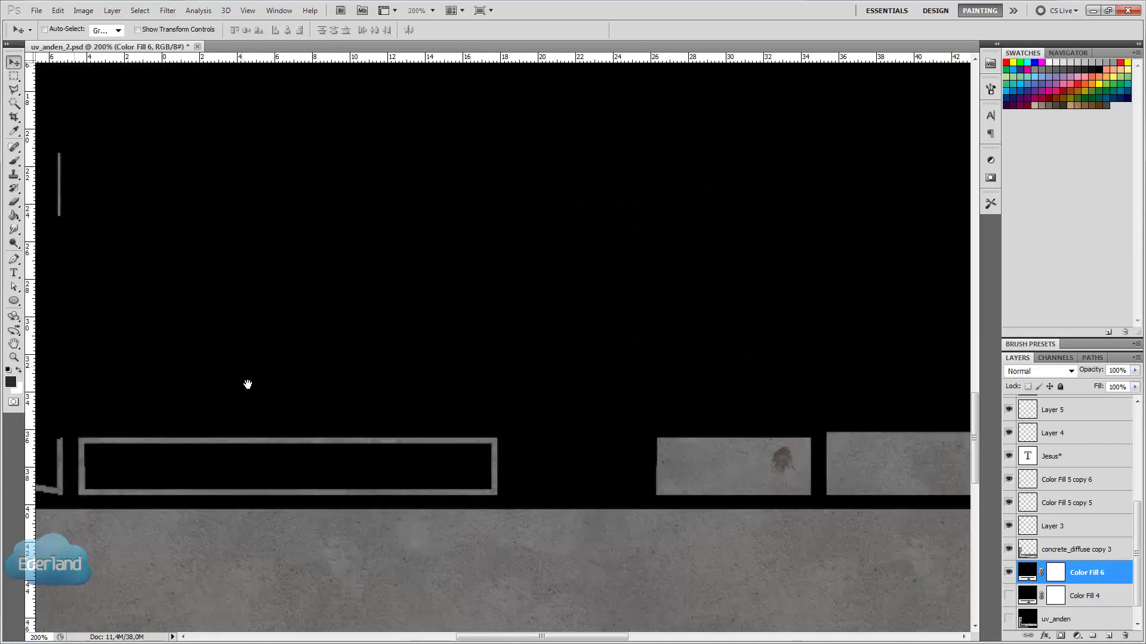
{"action": "left_click_drag", "start_coordinate": [246, 386], "coordinate": [628, 275]}
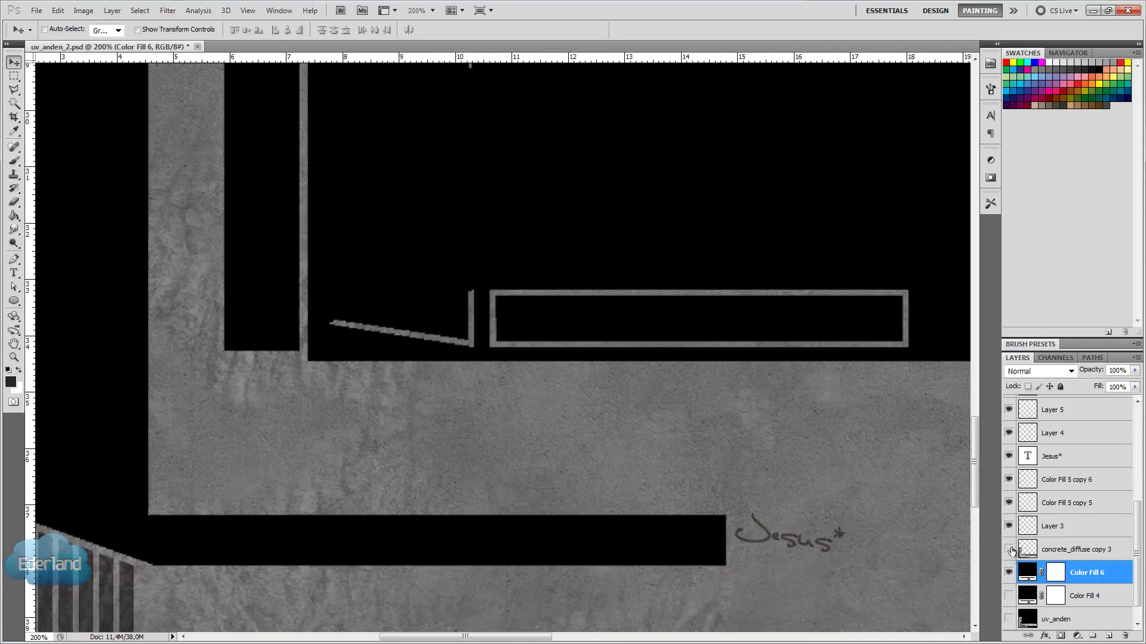
{"action": "left_click", "coordinate": [1009, 549]}
{"action": "left_click", "coordinate": [1022, 551]}
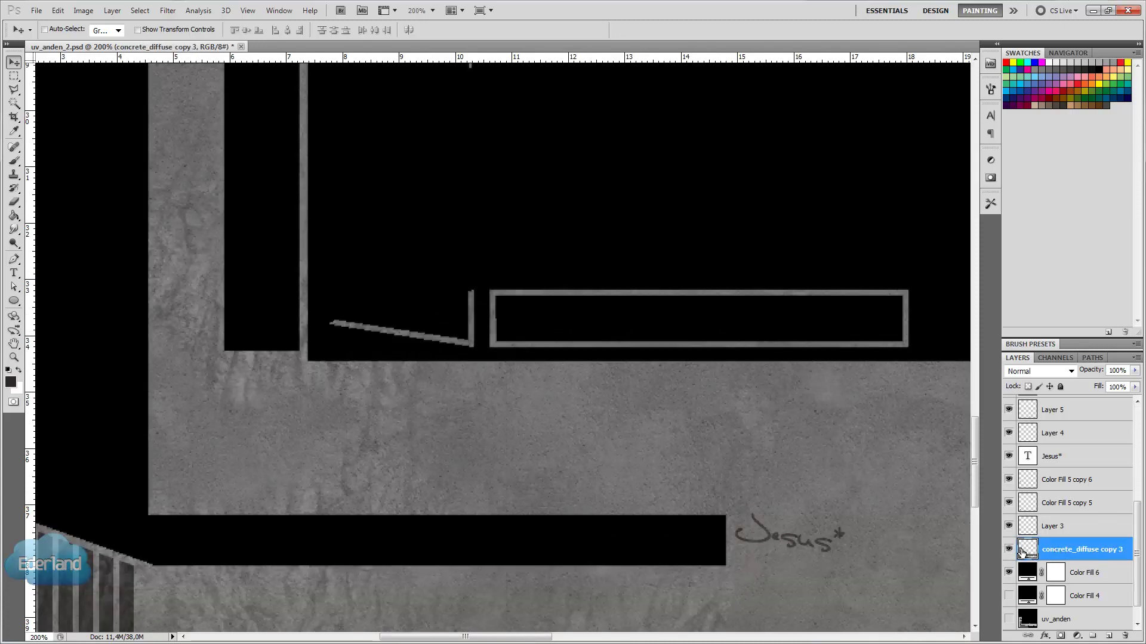
{"action": "right_click", "coordinate": [1022, 551]}
Select the concrete layer's pixels and turn the selection into a 20 px border.
{"action": "left_click", "coordinate": [982, 397]}
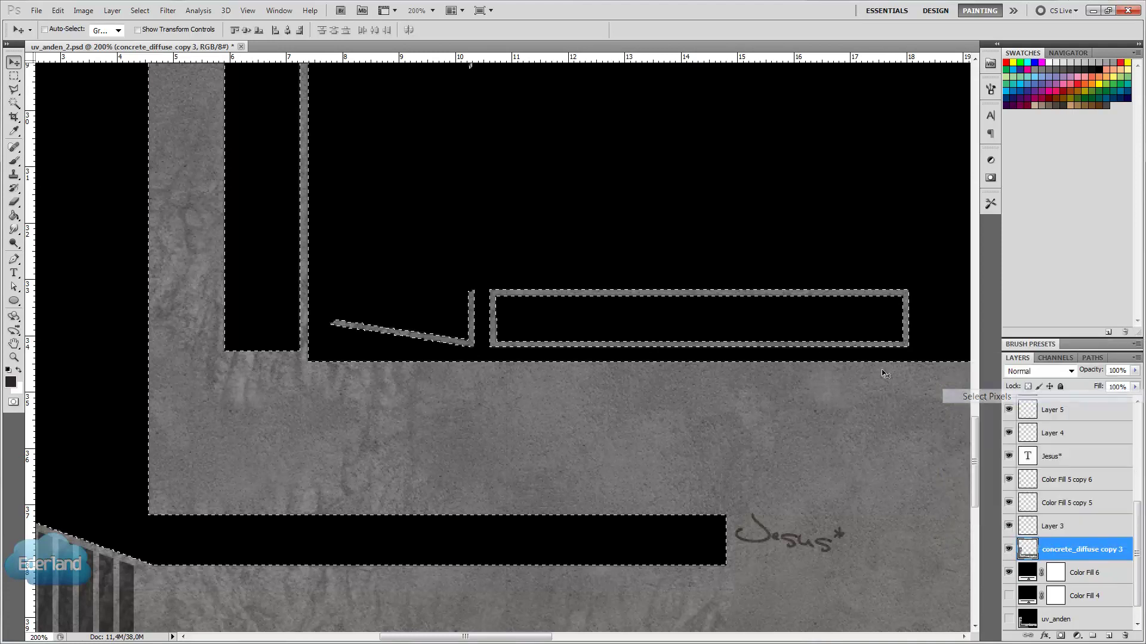
{"action": "left_click", "coordinate": [141, 10]}
{"action": "mouse_move", "coordinate": [199, 176]}
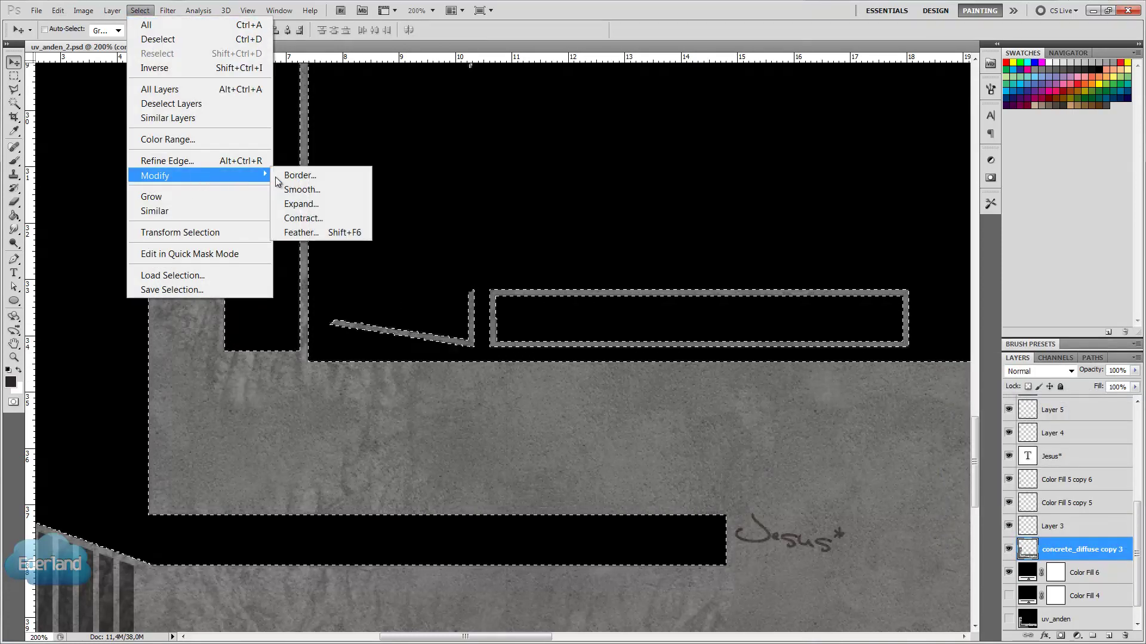
{"action": "left_click", "coordinate": [311, 175]}
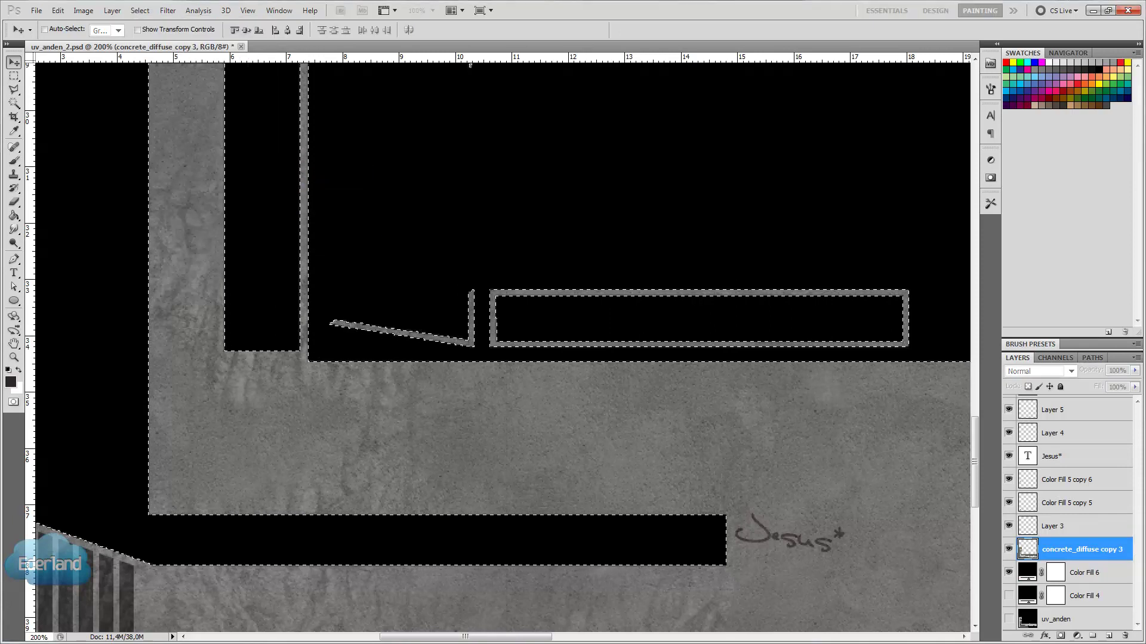
{"action": "left_click_drag", "start_coordinate": [144, 188], "coordinate": [718, 216]}
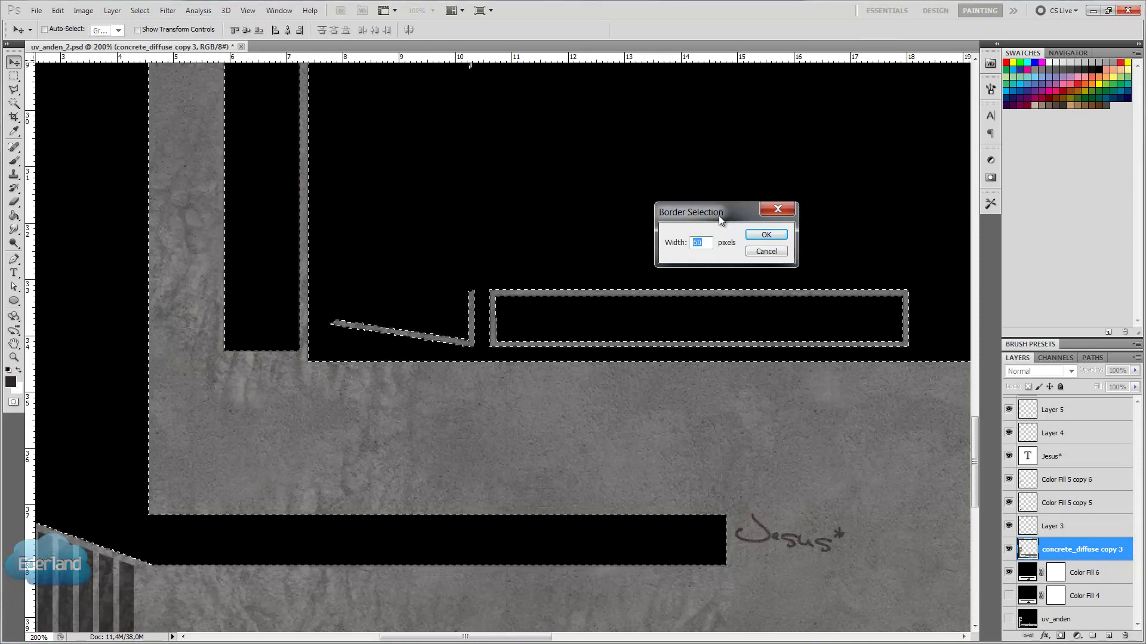
{"action": "type", "text": "20"}
{"action": "key", "text": "Return"}
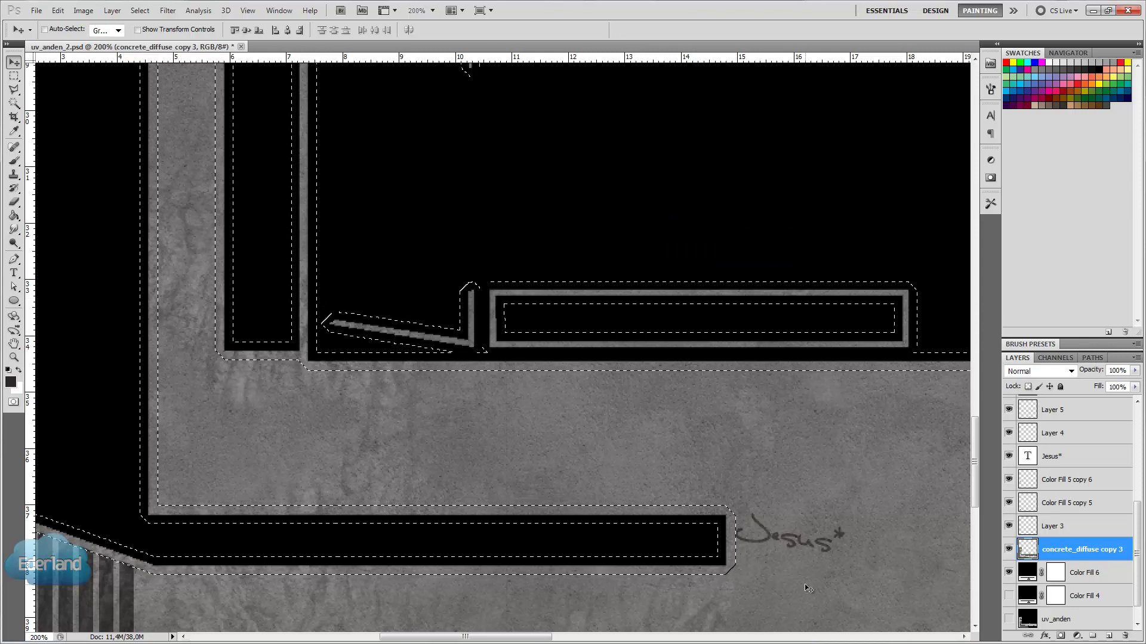
Fill the border with a black solid colour layer in Soft Light blend mode.
{"action": "left_click", "coordinate": [1077, 636]}
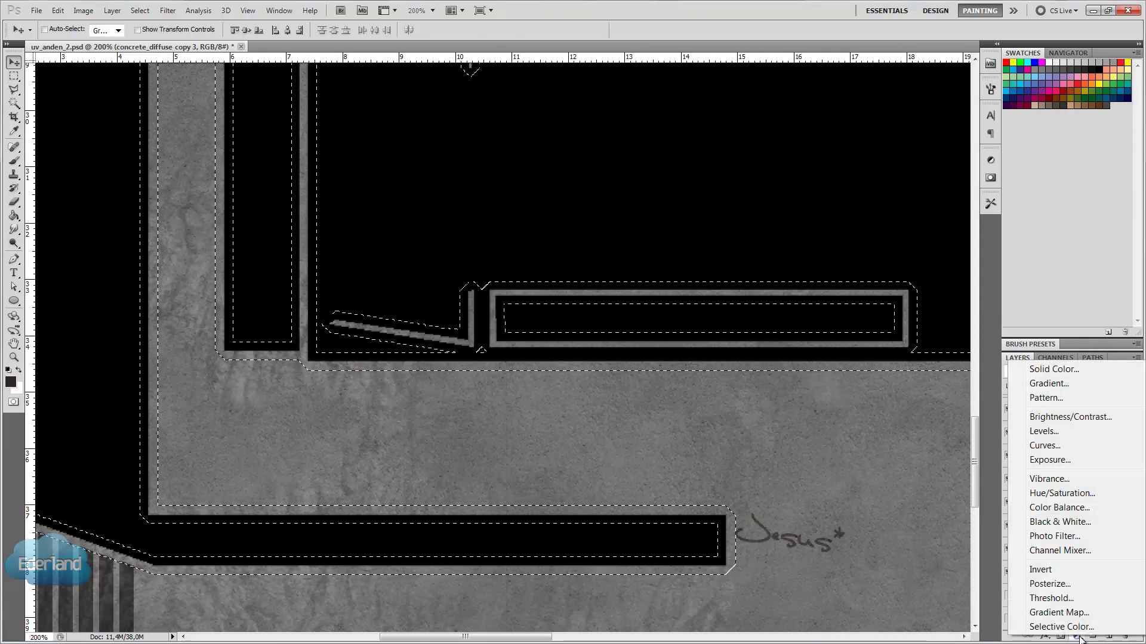
{"action": "left_click", "coordinate": [1053, 369]}
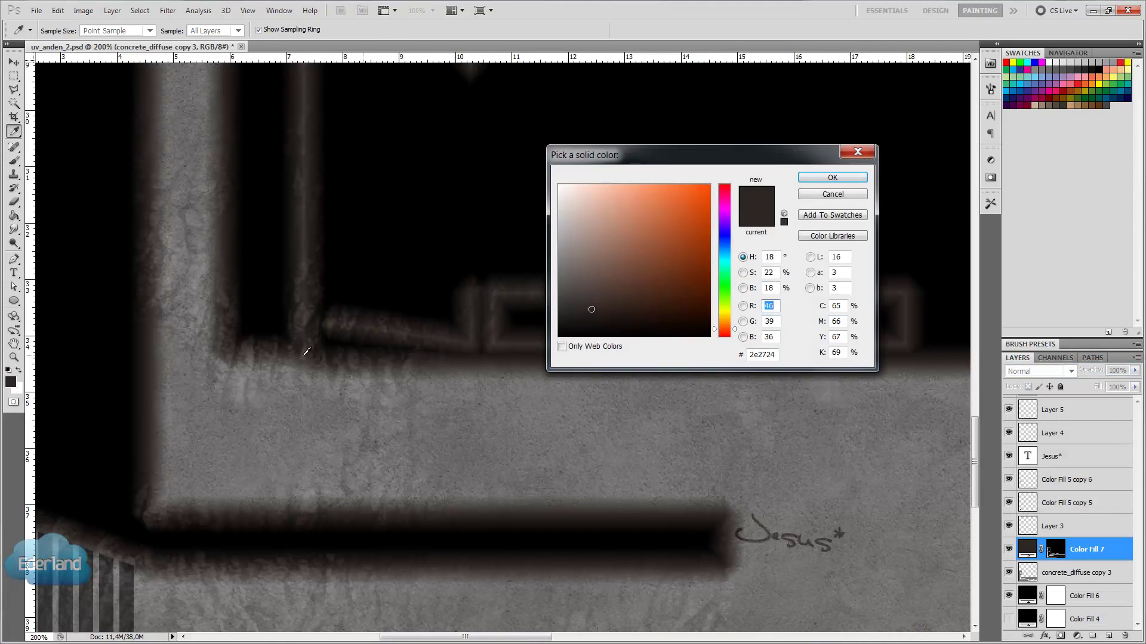
{"action": "left_click", "coordinate": [561, 336]}
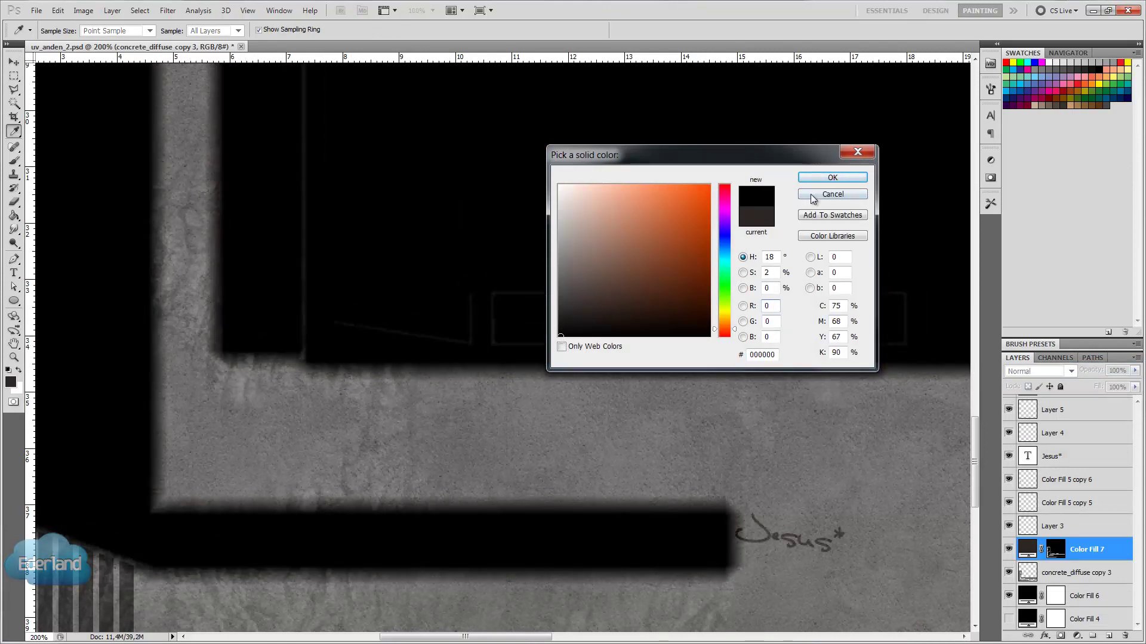
{"action": "left_click", "coordinate": [844, 178]}
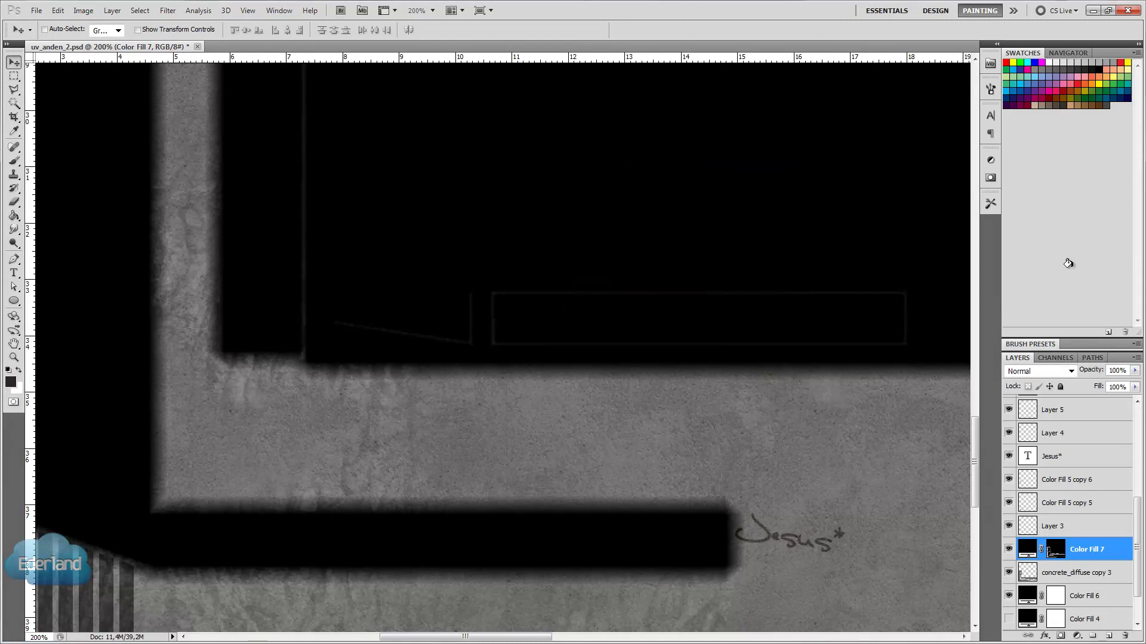
{"action": "left_click", "coordinate": [1071, 371]}
{"action": "left_click", "coordinate": [1038, 221]}
{"action": "key", "text": "Up"}
{"action": "key", "text": "Up"}
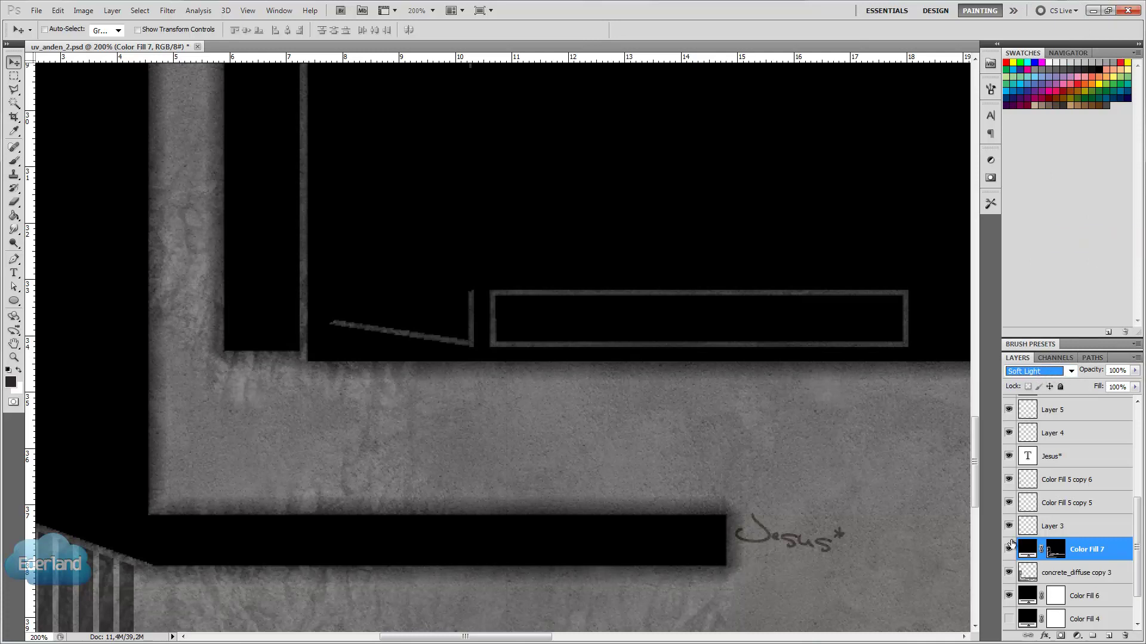
{"action": "left_click", "coordinate": [1009, 549]}
{"action": "left_click", "coordinate": [1009, 549]}
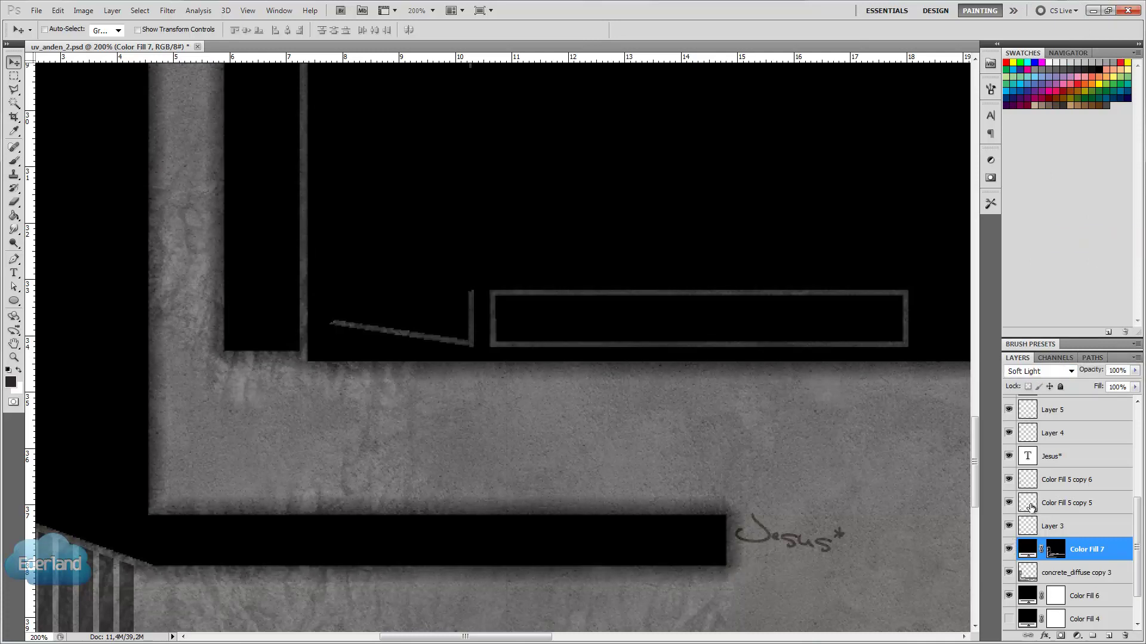
Lower the border fill layer's opacity to 52% and view the whole texture.
{"action": "left_click", "coordinate": [1135, 370]}
{"action": "left_click_drag", "start_coordinate": [1112, 392], "coordinate": [1104, 389]}
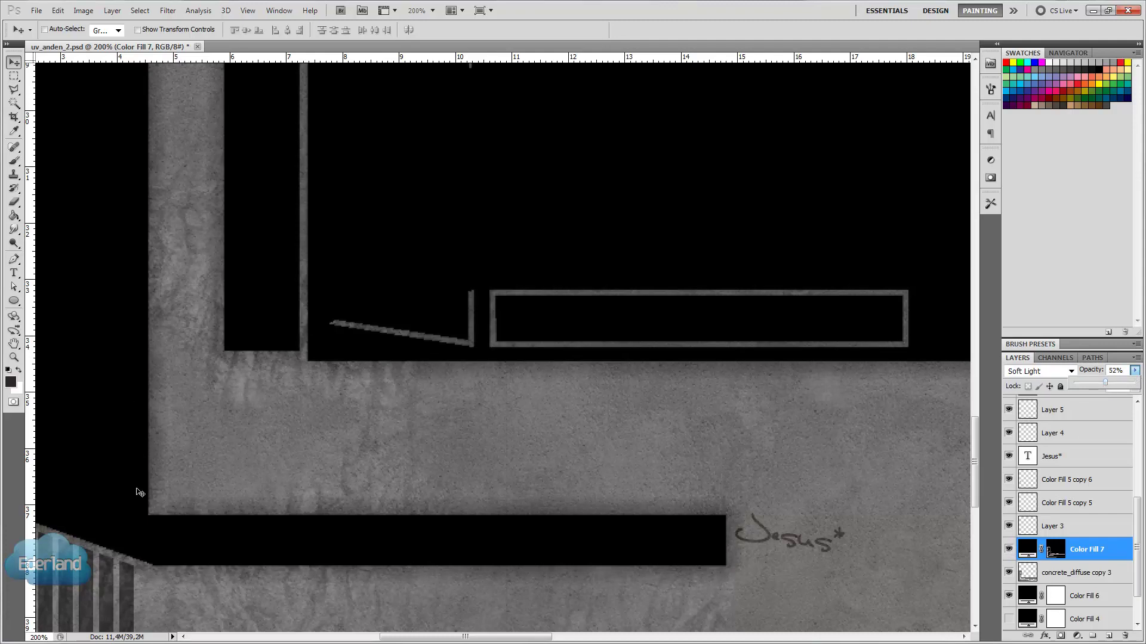
{"action": "key", "text": "ctrl+minus"}
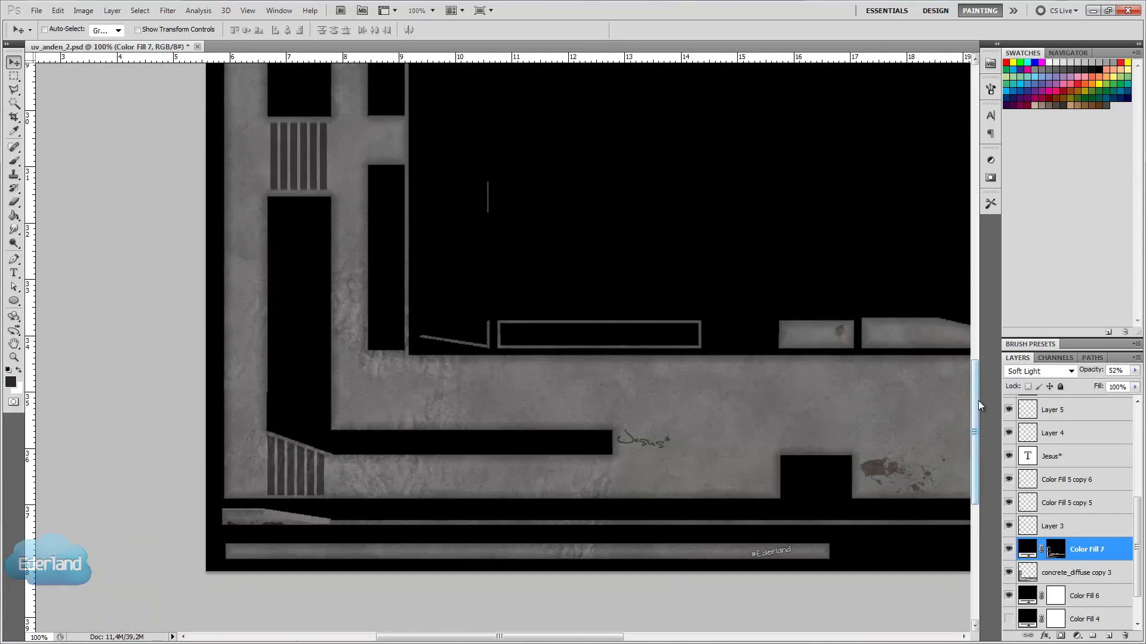
{"action": "key", "text": "ctrl+minus"}
{"action": "left_click_drag", "start_coordinate": [740, 363], "coordinate": [607, 387]}
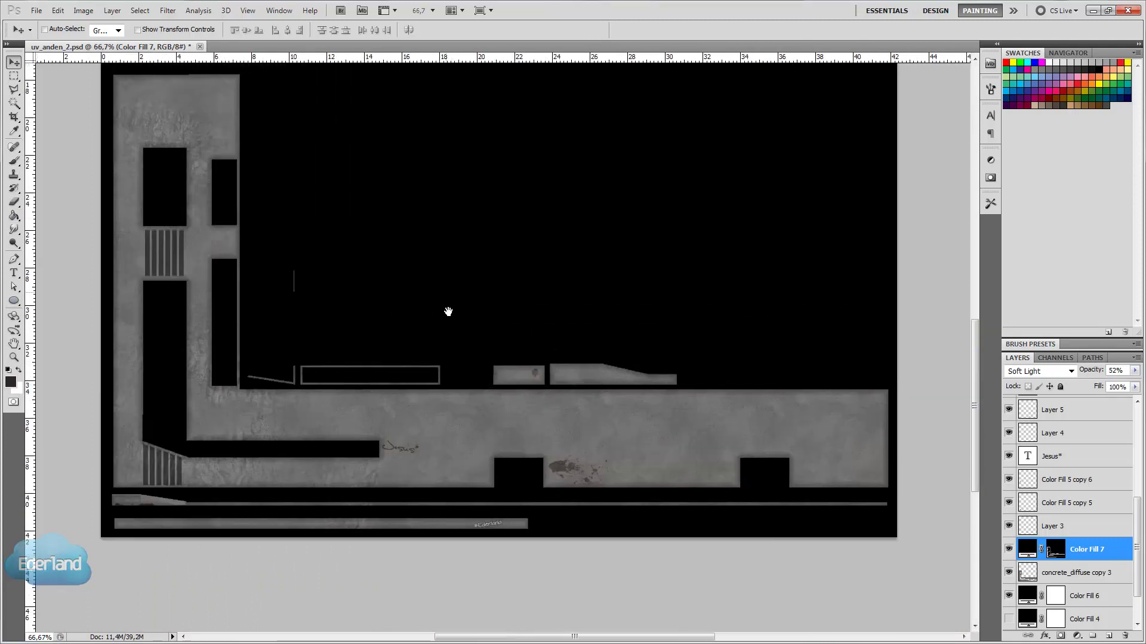
{"action": "left_click_drag", "start_coordinate": [448, 311], "coordinate": [450, 356]}
Save a copy as JPEG under the name 'and1'.
{"action": "left_click", "coordinate": [37, 10]}
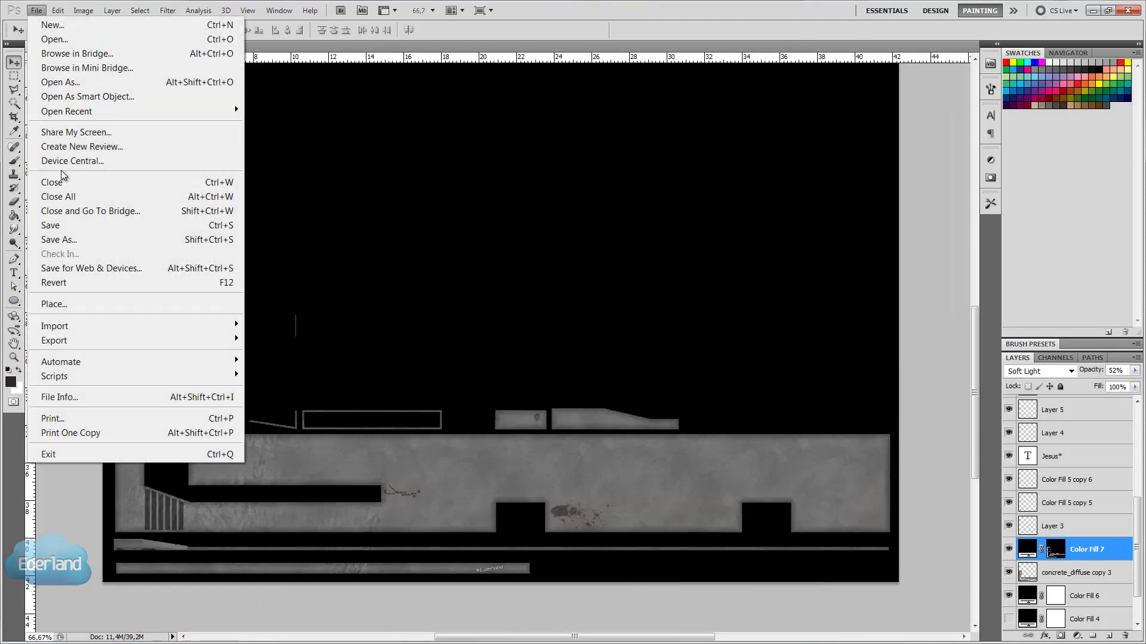
{"action": "left_click", "coordinate": [69, 241]}
{"action": "left_click", "coordinate": [335, 350]}
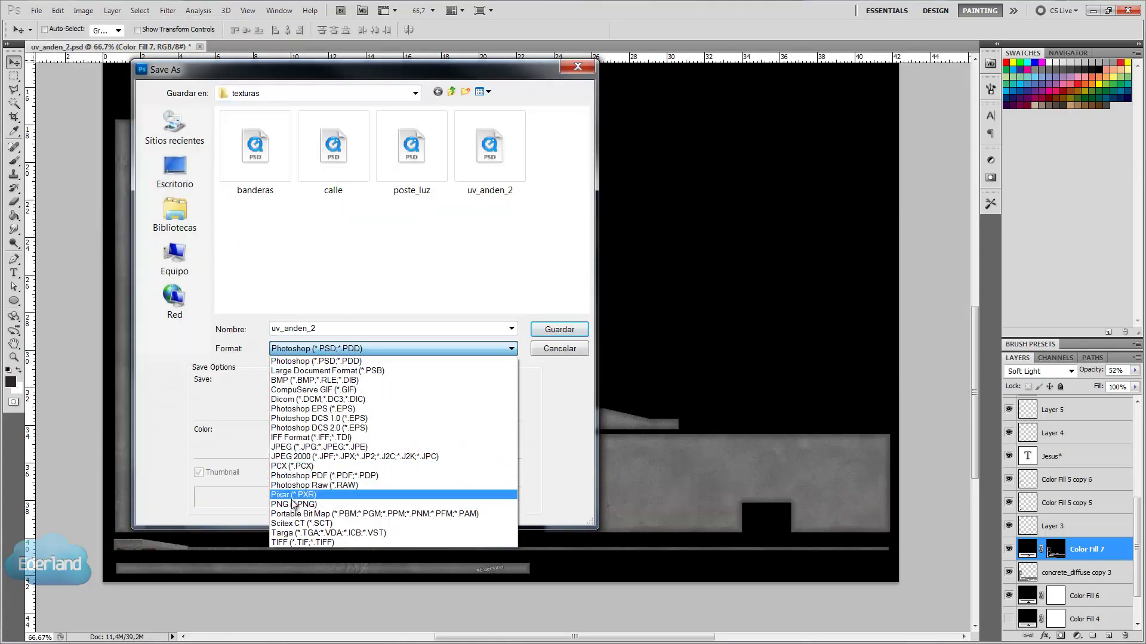
{"action": "left_click", "coordinate": [299, 447]}
{"action": "double_click", "coordinate": [340, 333]}
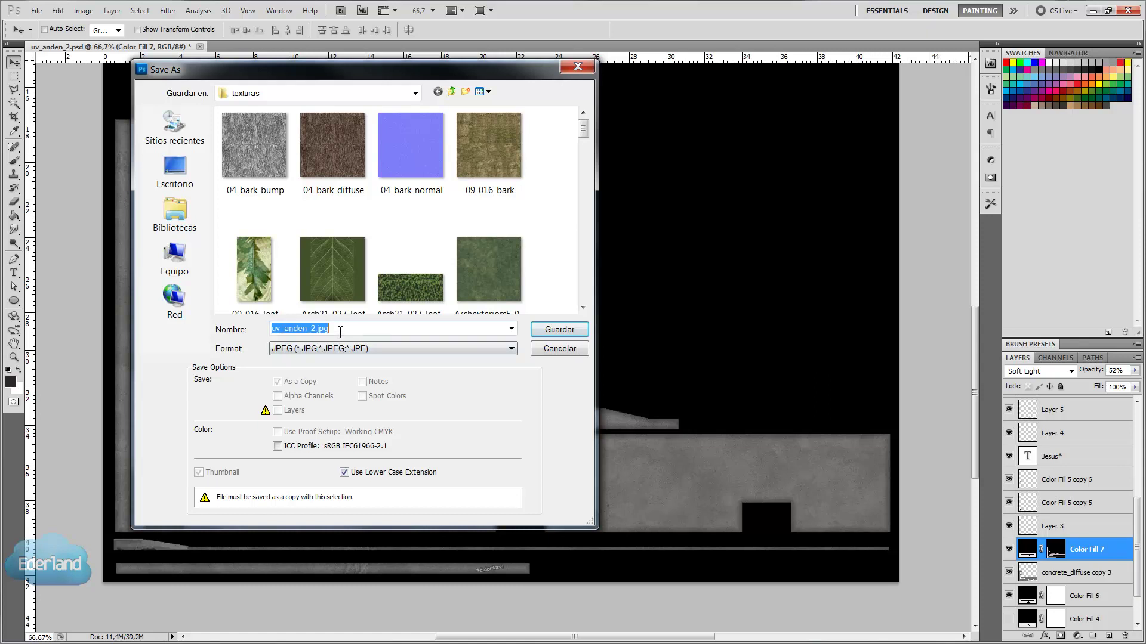
{"action": "type", "text": "anden_"}
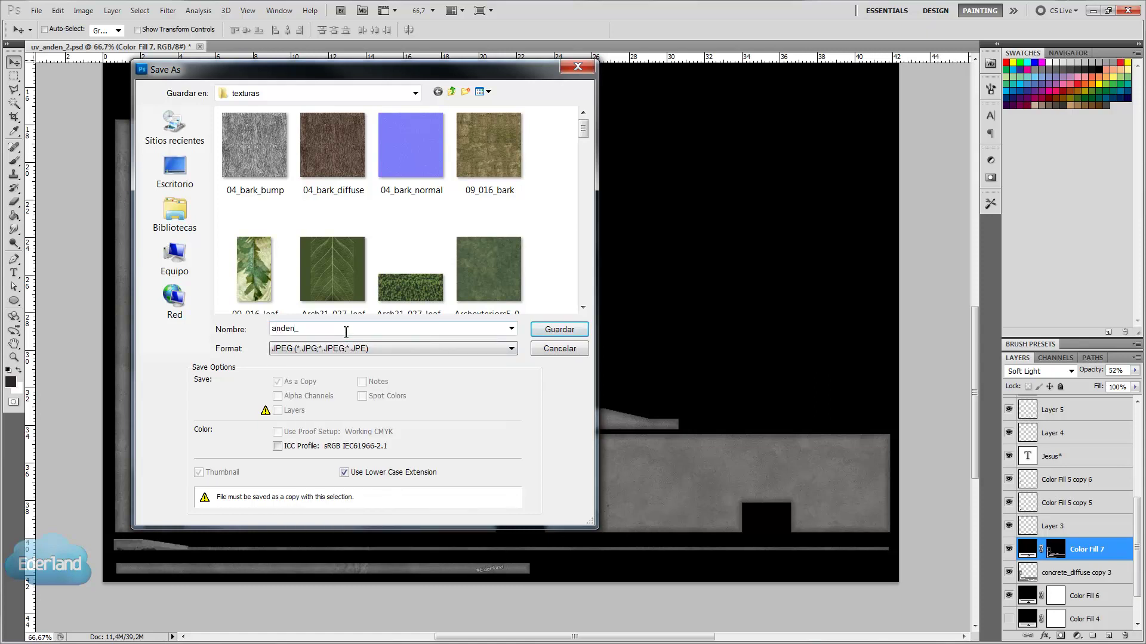
{"action": "type", "text": "1"}
{"action": "key", "text": "Return"}
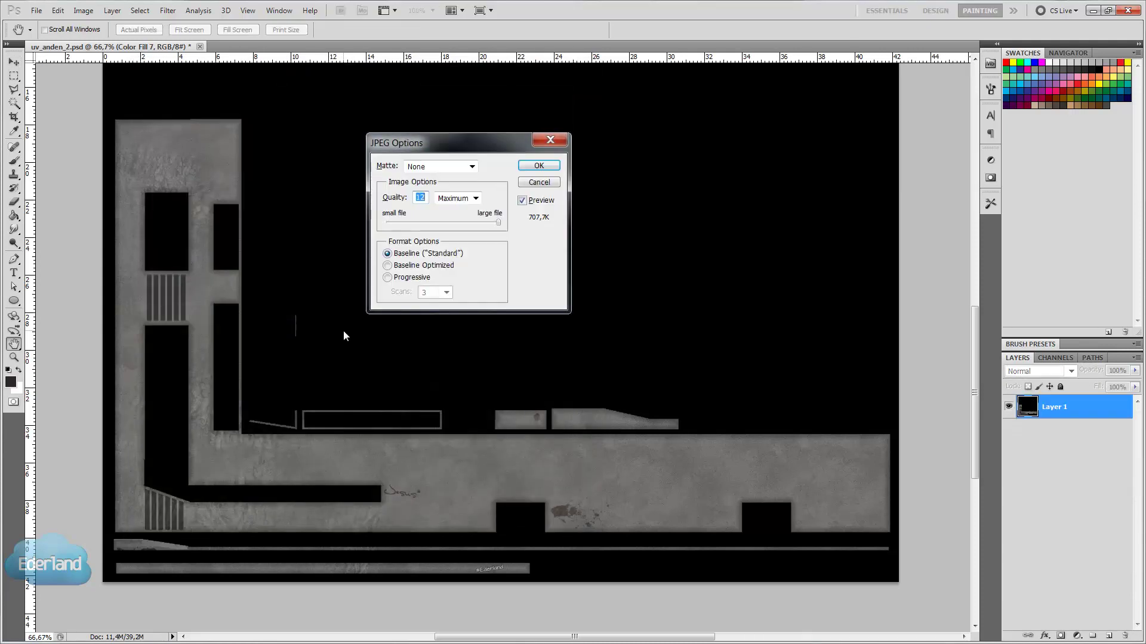
Set the JPEG options to quality 12, Progressive with 3 scans.
{"action": "left_click", "coordinate": [395, 278]}
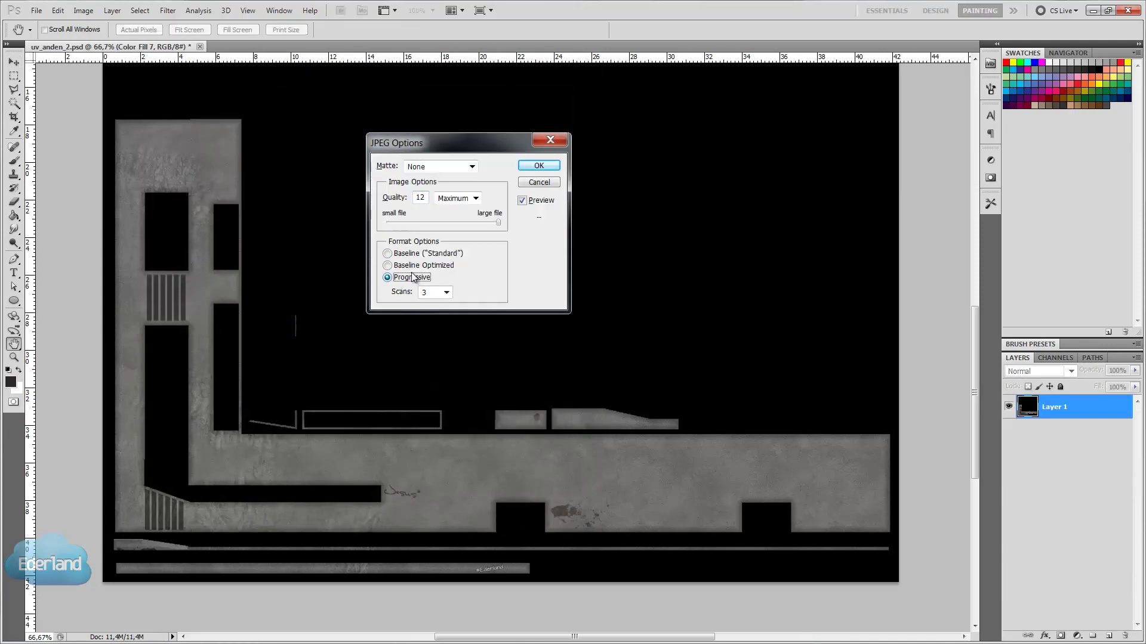
{"action": "left_click", "coordinate": [445, 293]}
{"action": "left_click", "coordinate": [440, 328]}
{"action": "left_click", "coordinate": [446, 293]}
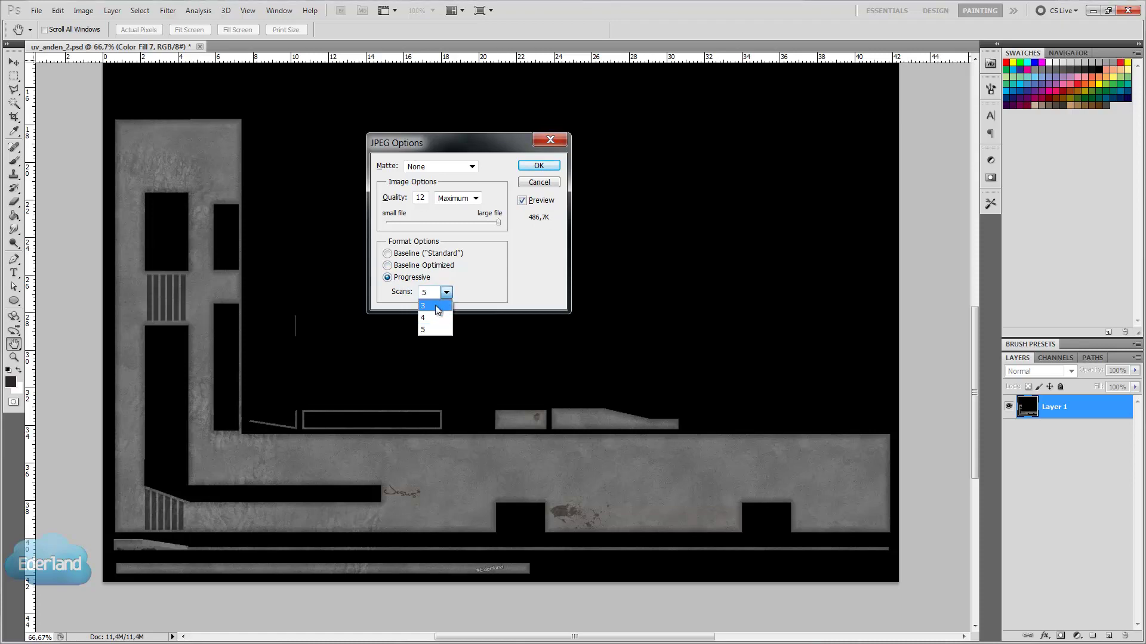
{"action": "left_click", "coordinate": [438, 309]}
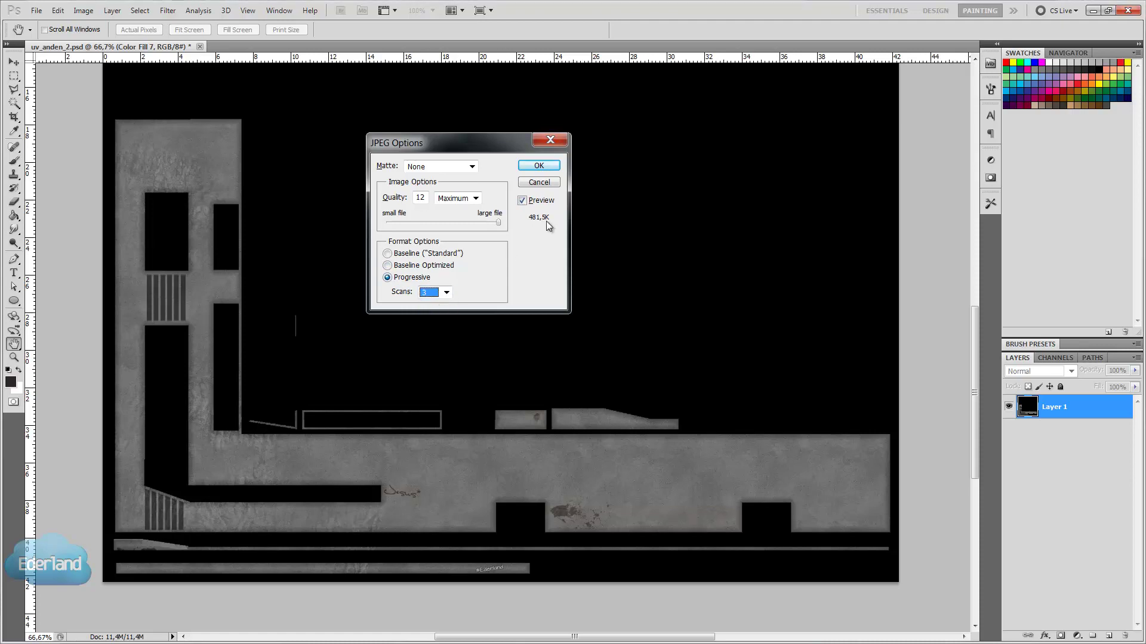
{"action": "left_click", "coordinate": [439, 293]}
{"action": "left_click", "coordinate": [519, 293]}
{"action": "left_click", "coordinate": [388, 255]}
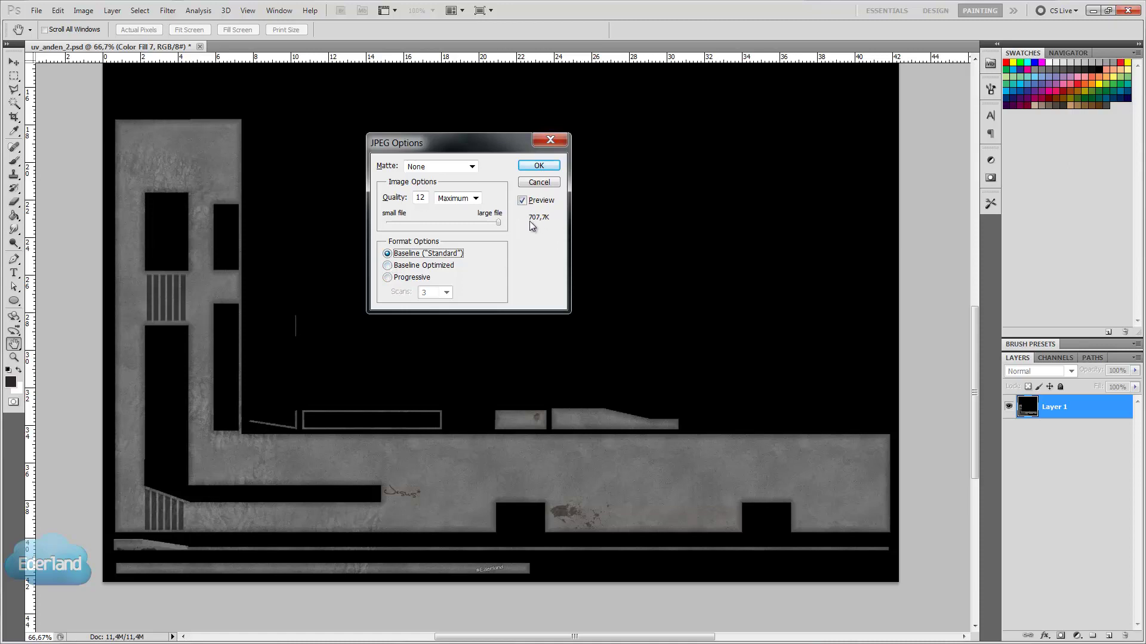
{"action": "left_click", "coordinate": [398, 279]}
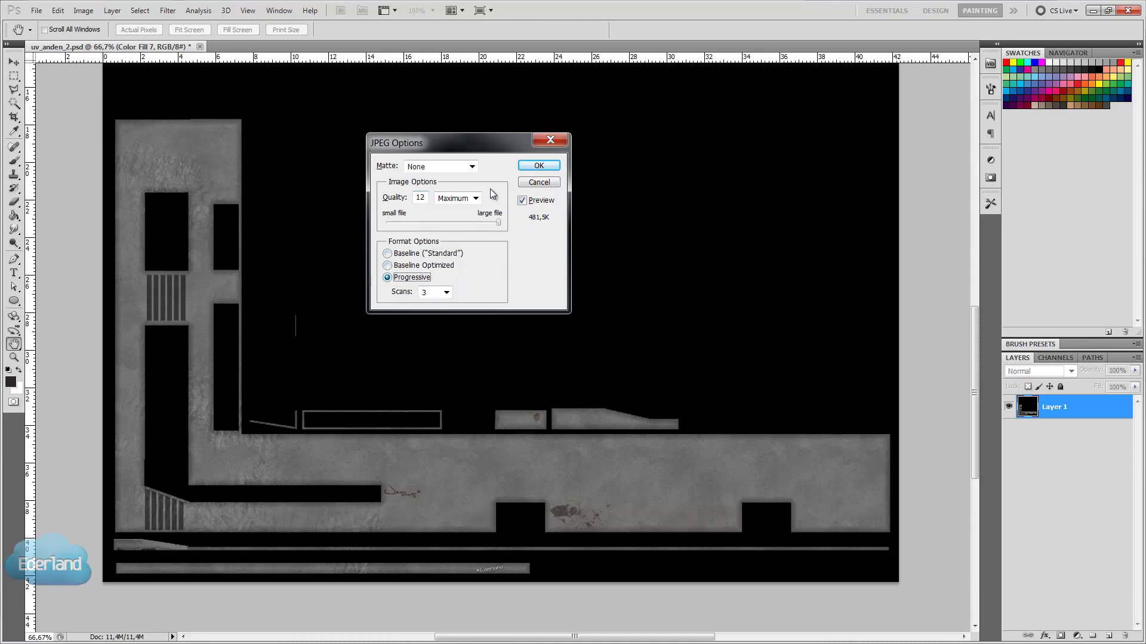